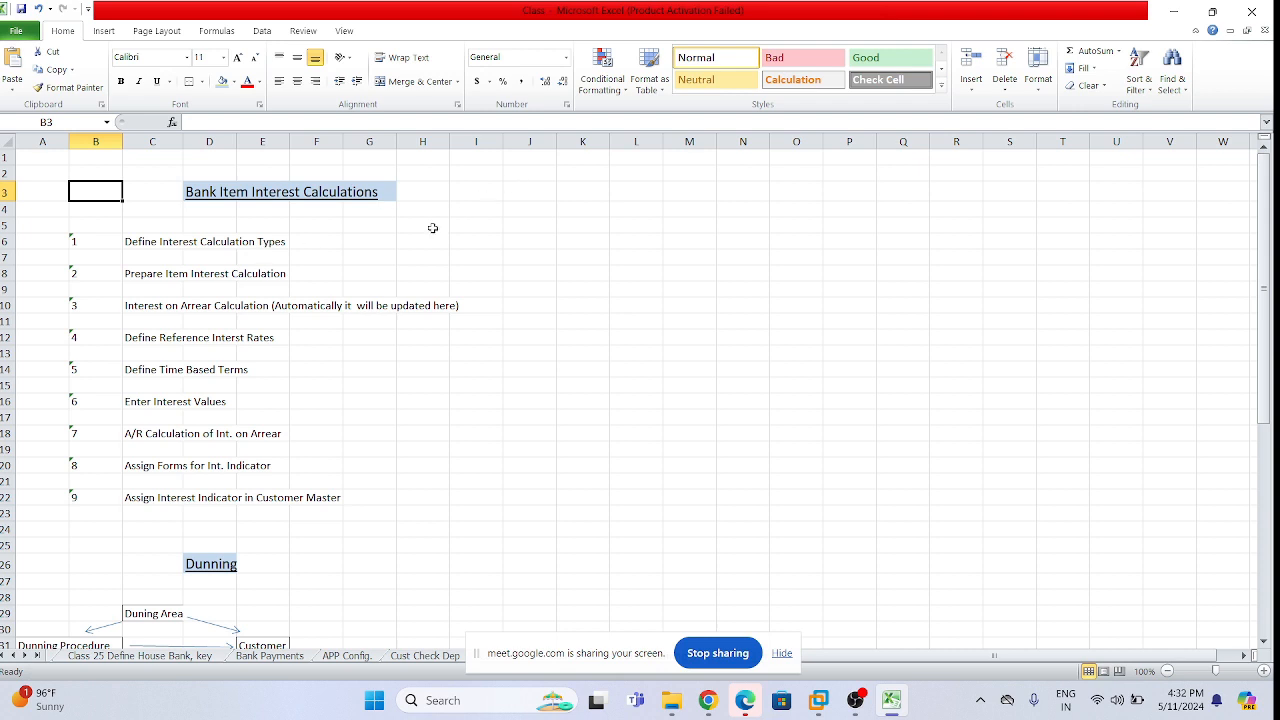
Enter "For Customers" in cell I3, on the same row as the Bank Item Interest Calculations heading
{"action": "left_click", "coordinate": [481, 195]}
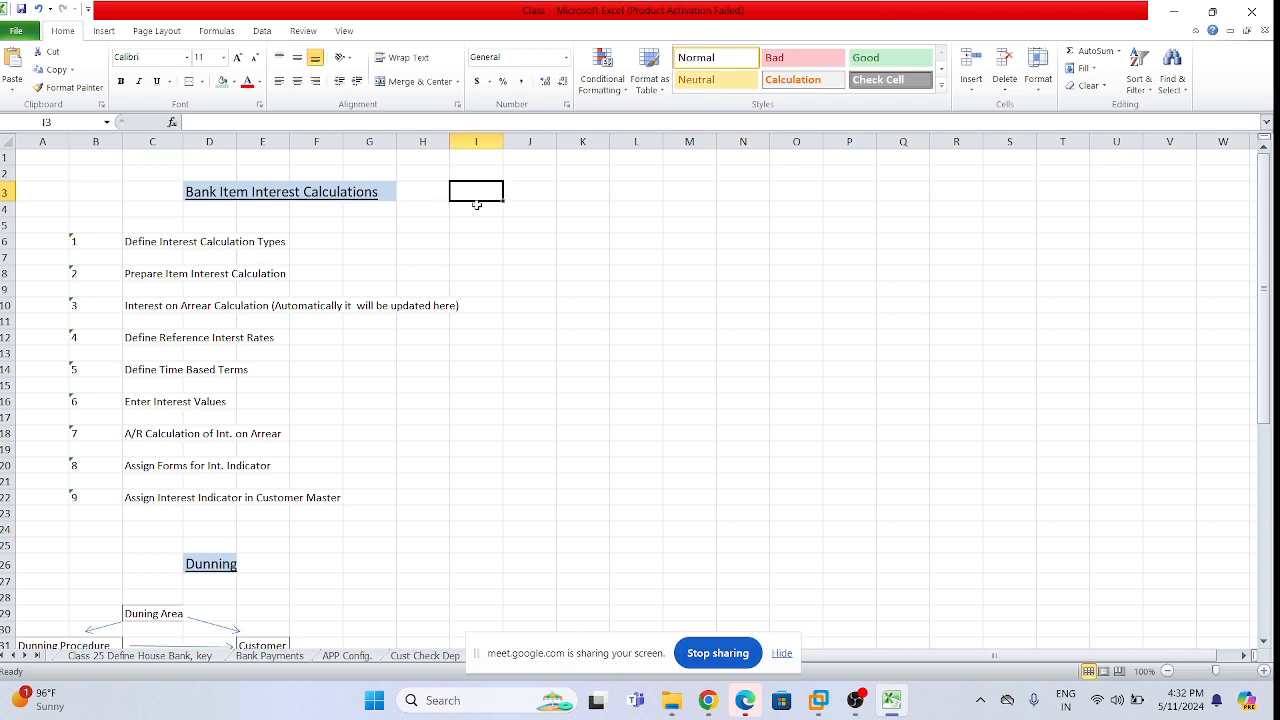
{"action": "type", "text": "For Cu"}
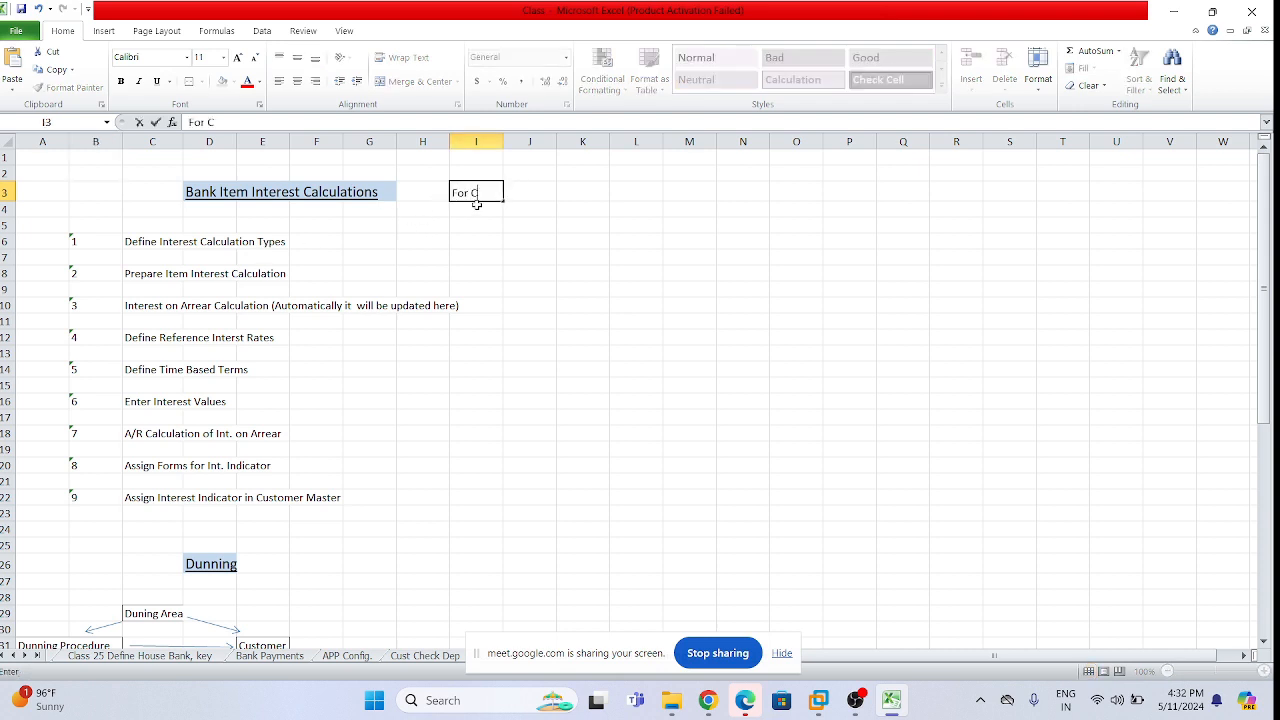
{"action": "left_click", "coordinate": [855, 700]}
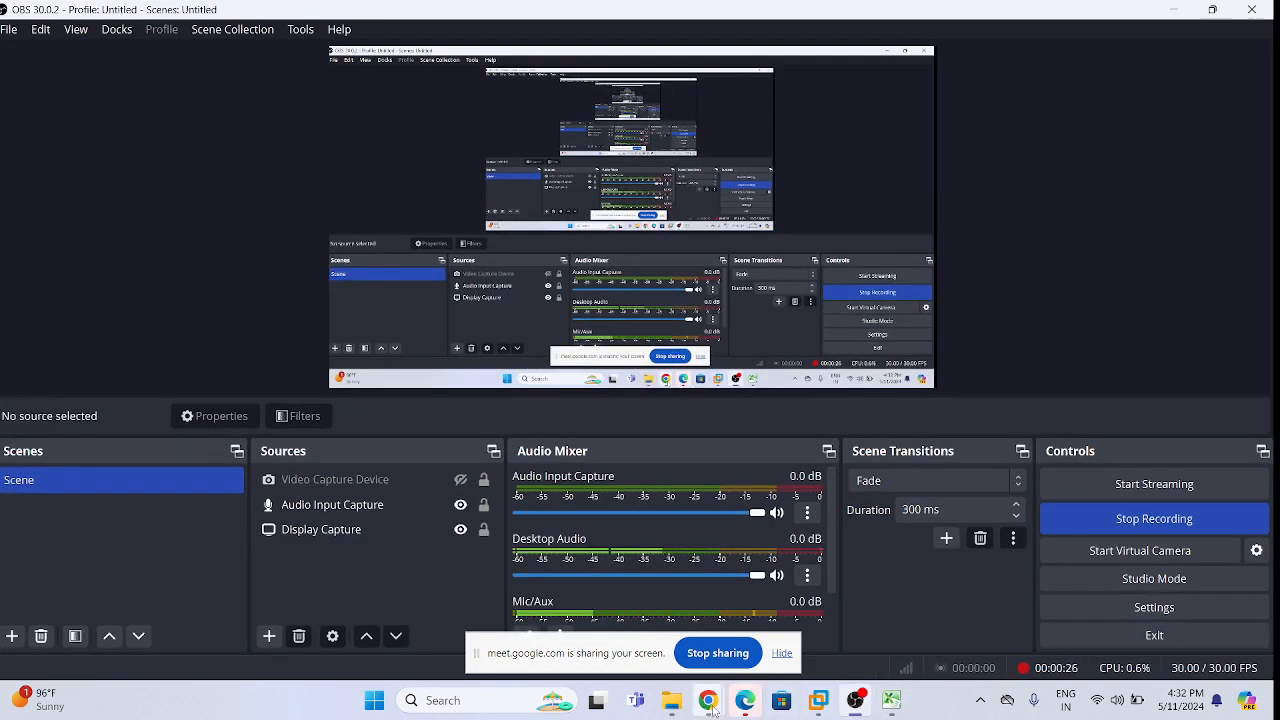
{"action": "mouse_move", "coordinate": [708, 700]}
{"action": "left_click", "coordinate": [633, 608]}
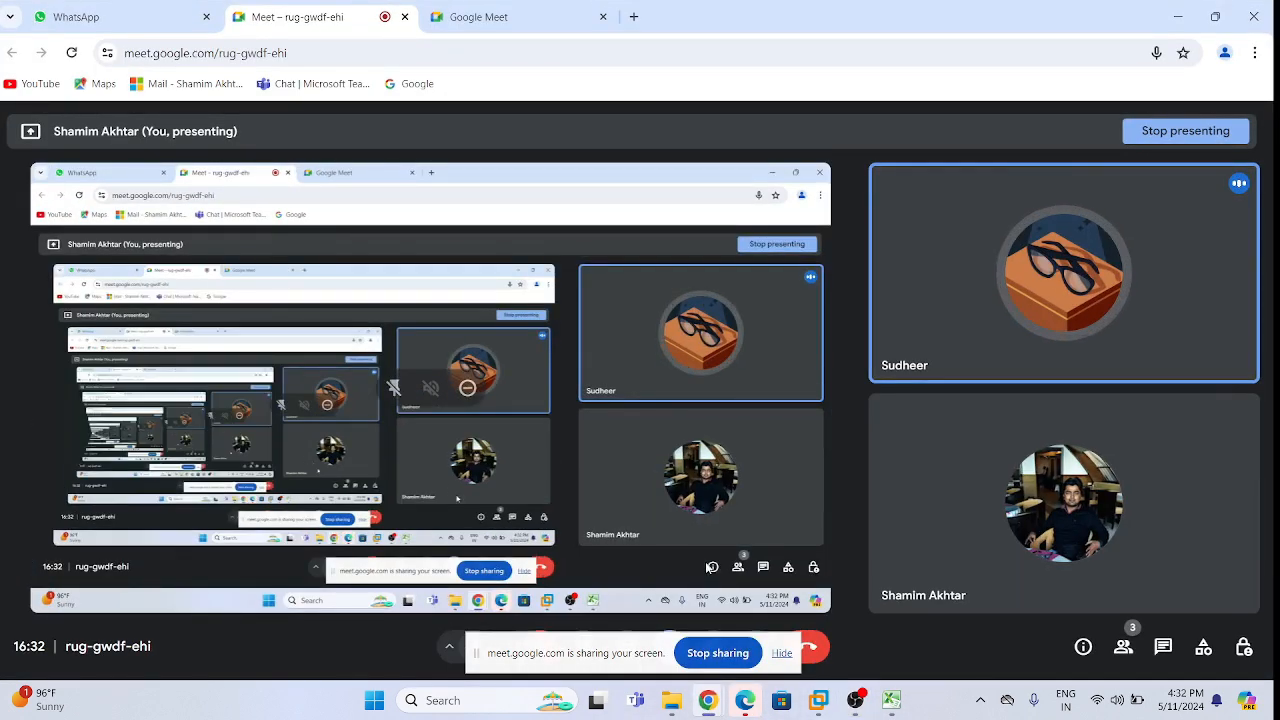
{"action": "left_click", "coordinate": [891, 700]}
{"action": "type", "text": "s"}
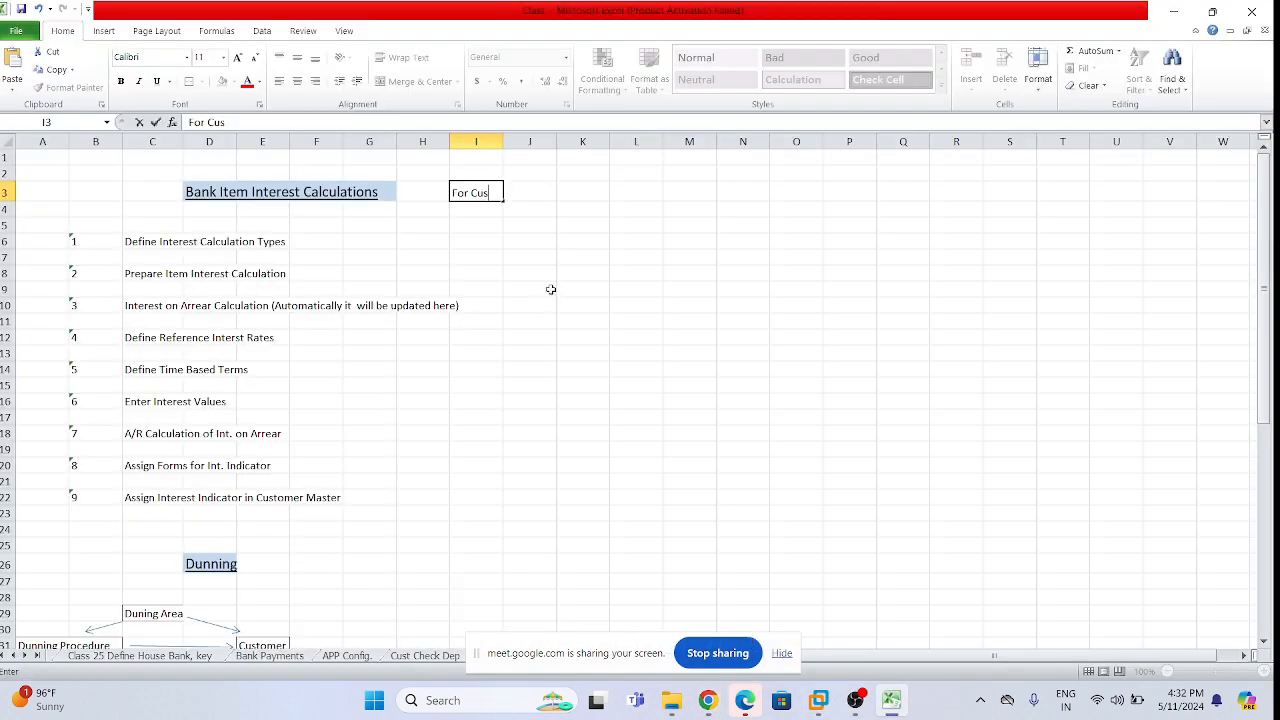
{"action": "type", "text": "tomers"}
{"action": "left_click", "coordinate": [552, 289]}
{"action": "left_click", "coordinate": [425, 197]}
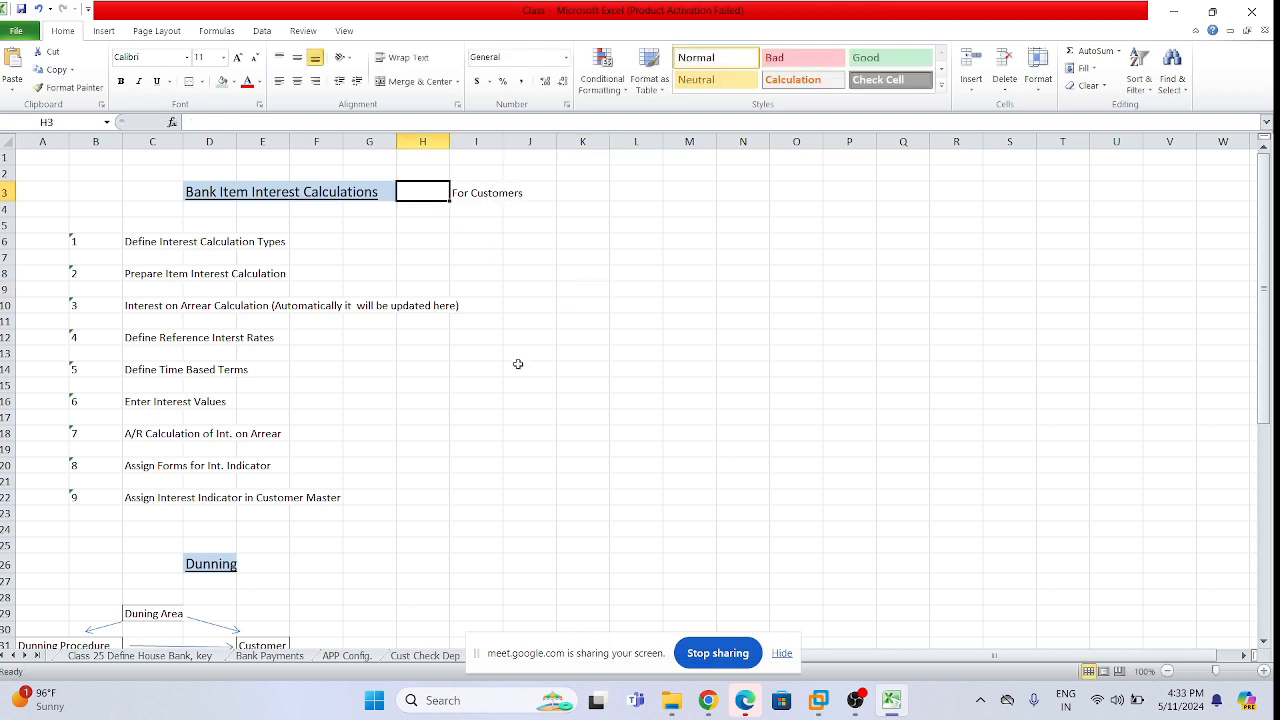
{"action": "left_click", "coordinate": [580, 324]}
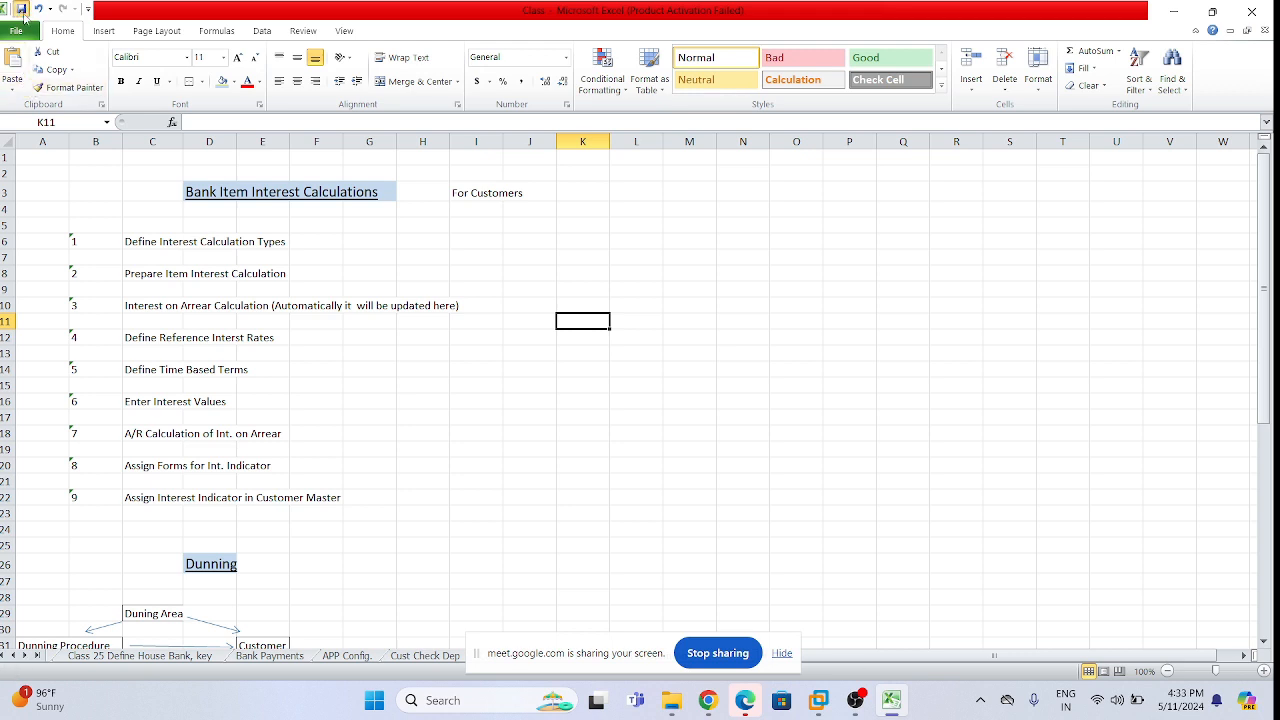
{"action": "left_click", "coordinate": [659, 338]}
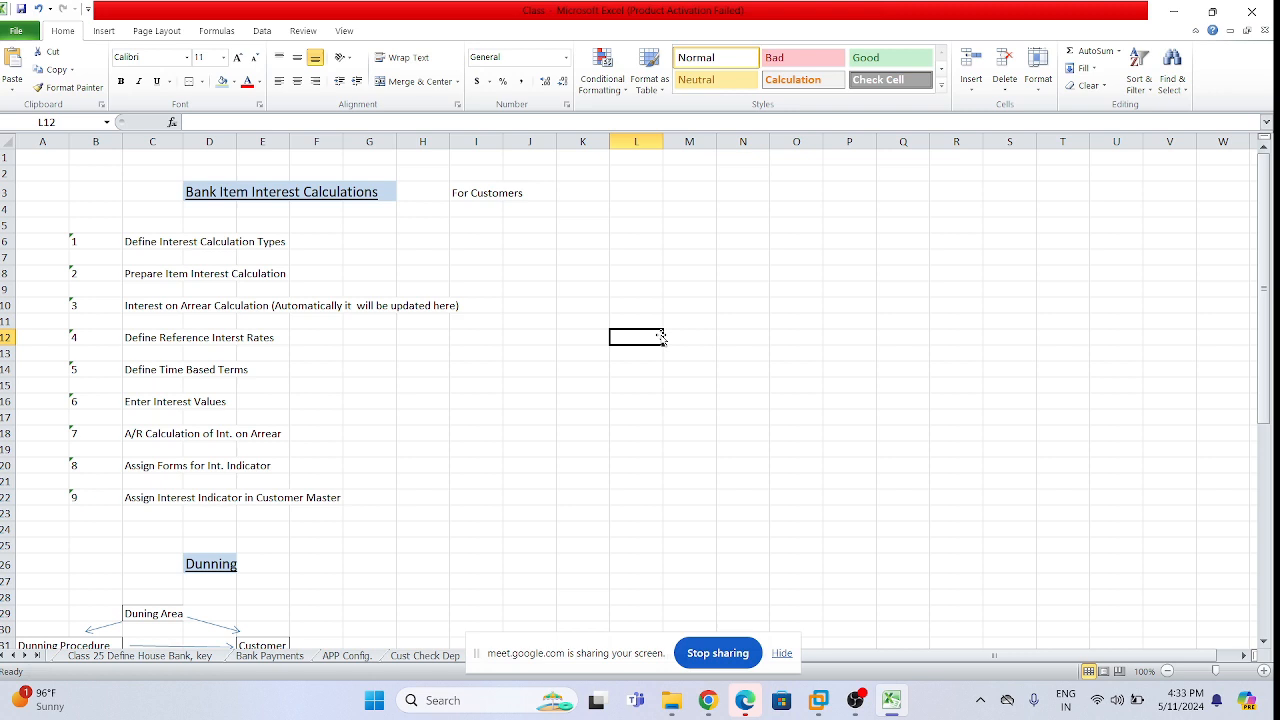
{"action": "left_click", "coordinate": [590, 374]}
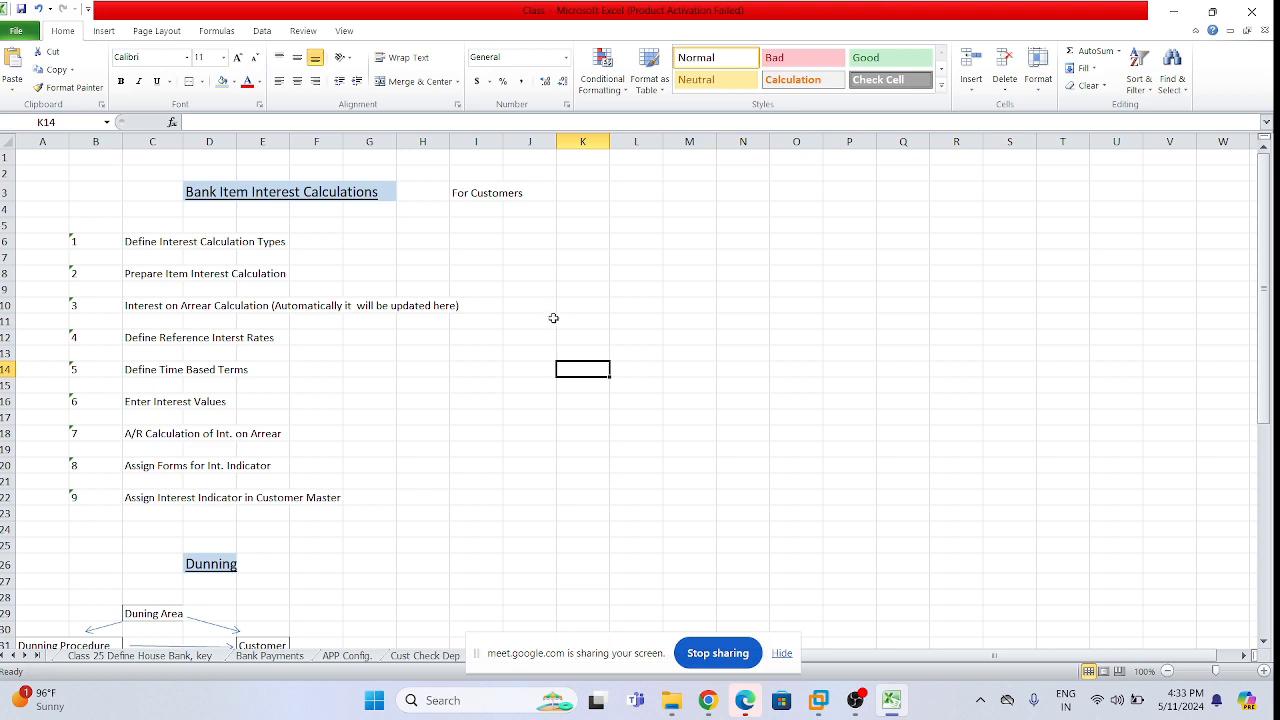
{"action": "left_click", "coordinate": [551, 318]}
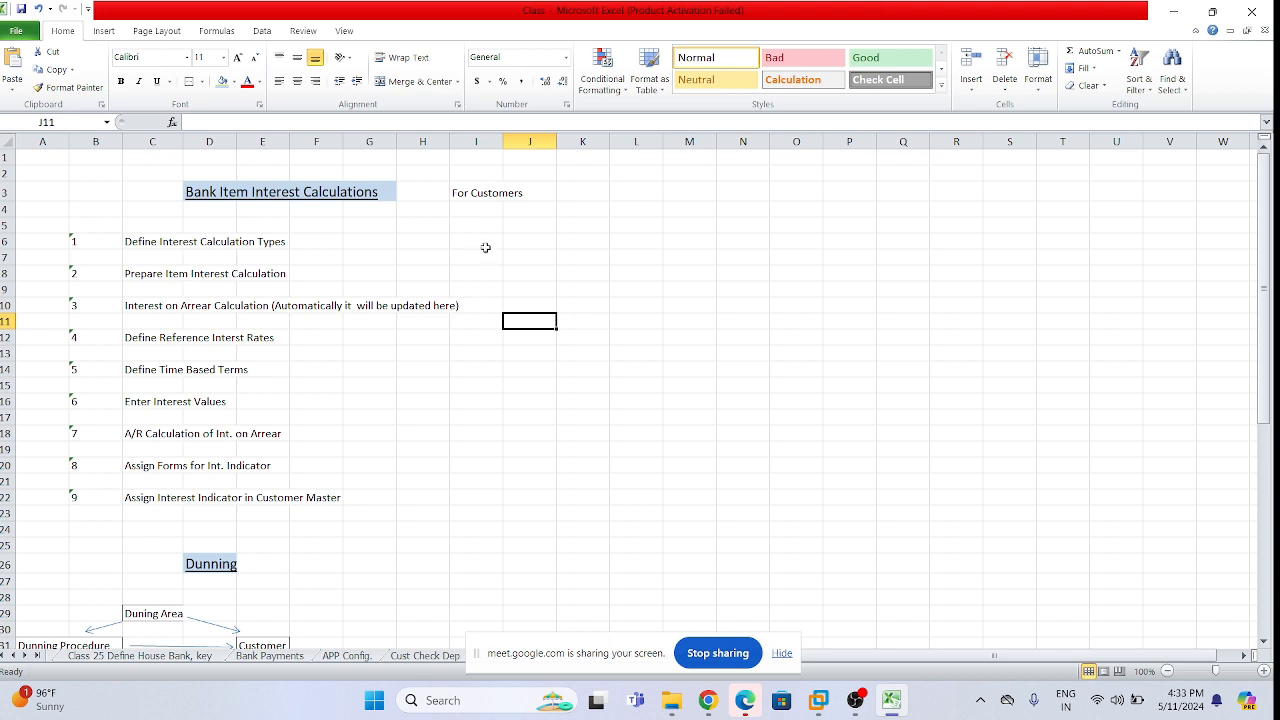
Enter the note "20th Due date" in cell I6, on the row of Define Interest Calculation Types
{"action": "left_click", "coordinate": [485, 248]}
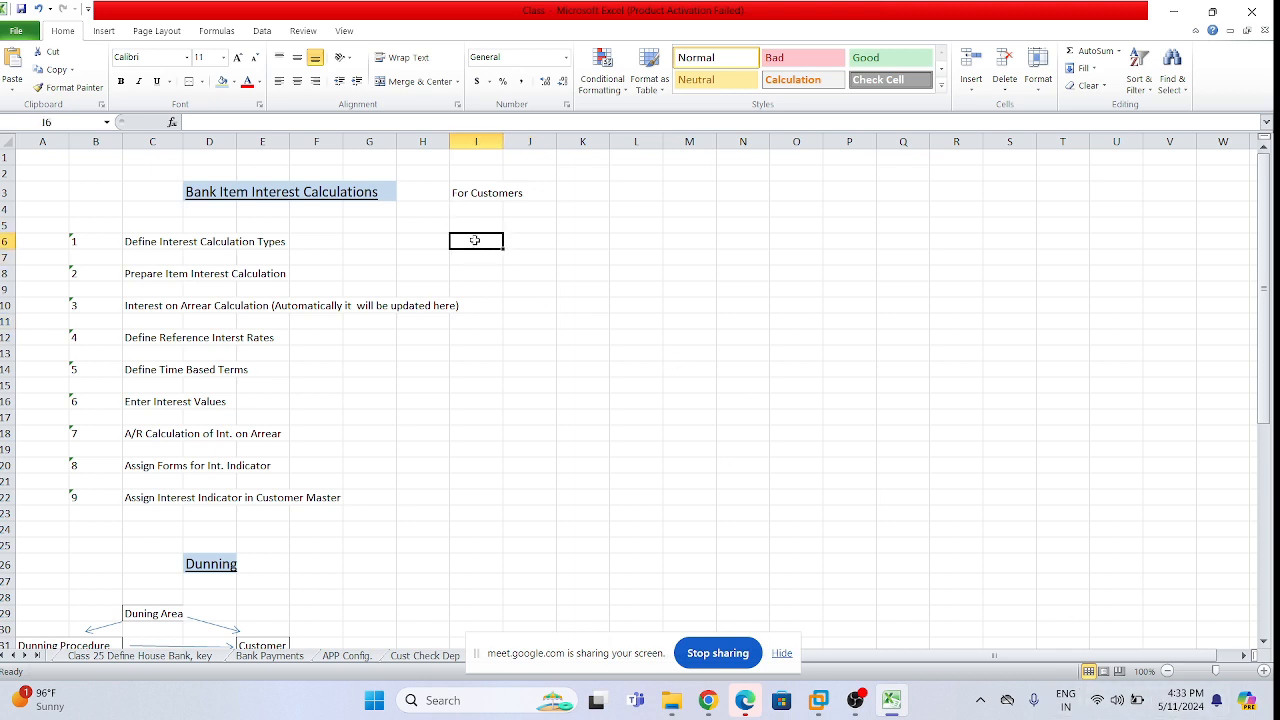
{"action": "type", "text": "20th"}
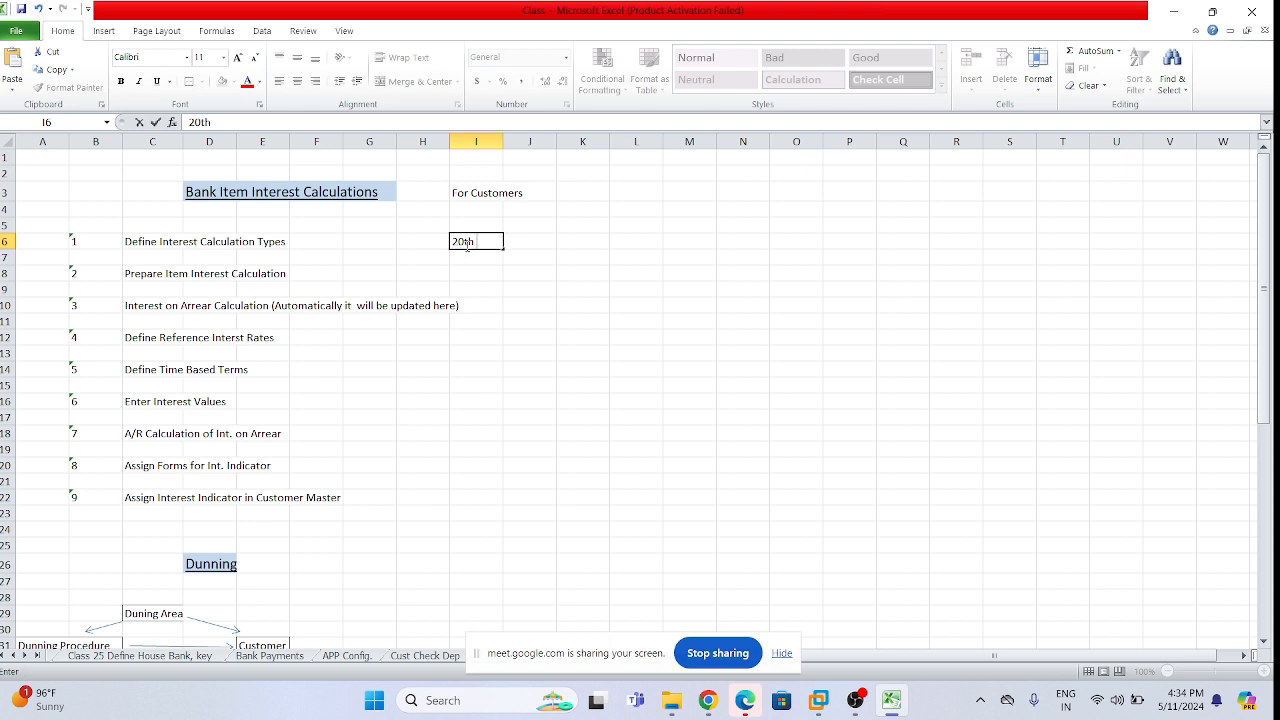
{"action": "type", "text": "Du"}
{"action": "type", "text": "e zD"}
{"action": "type", "text": "ate"}
{"action": "key", "text": "BackSpace"}
{"action": "key", "text": "BackSpace"}
{"action": "key", "text": "BackSpace"}
{"action": "key", "text": "BackSpace"}
{"action": "key", "text": "BackSpace"}
{"action": "type", "text": "date"}
{"action": "left_click", "coordinate": [469, 271]}
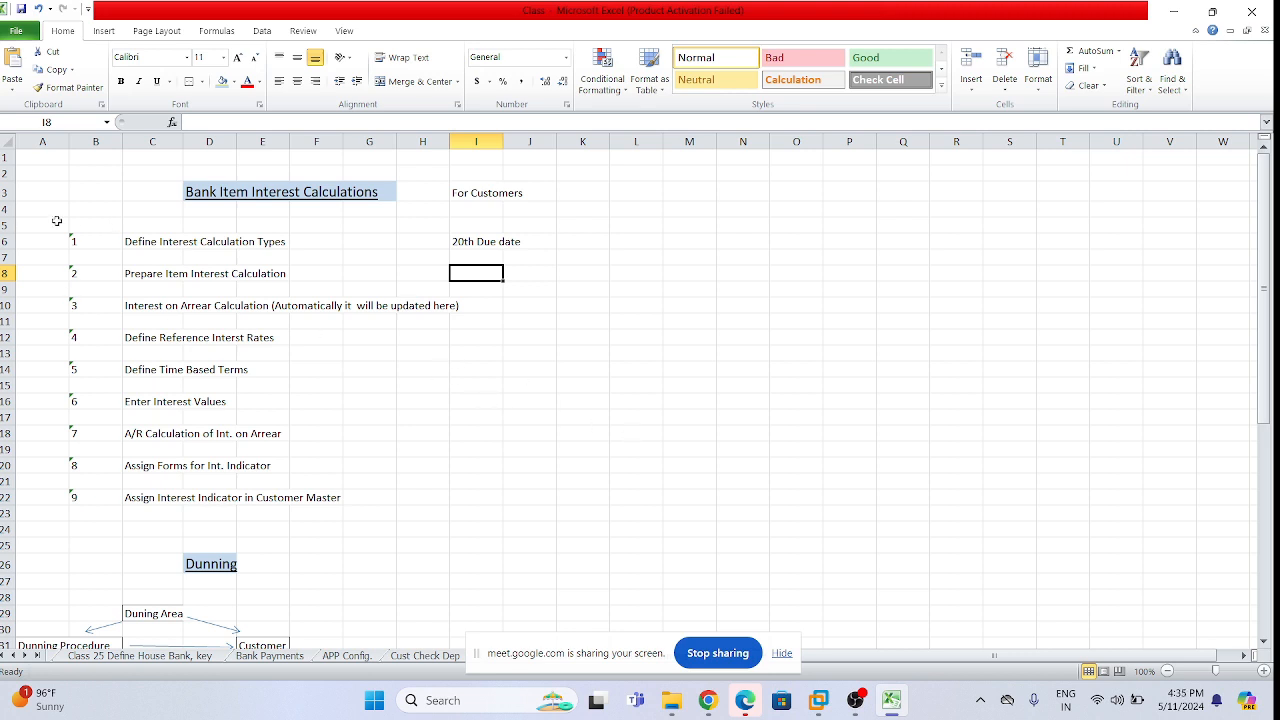
Review the numbered configuration steps under Bank Item Interest Calculations, from Define Interest Calculation Types to Assign Interest Indicator in Customer Master
{"action": "left_click", "coordinate": [226, 258]}
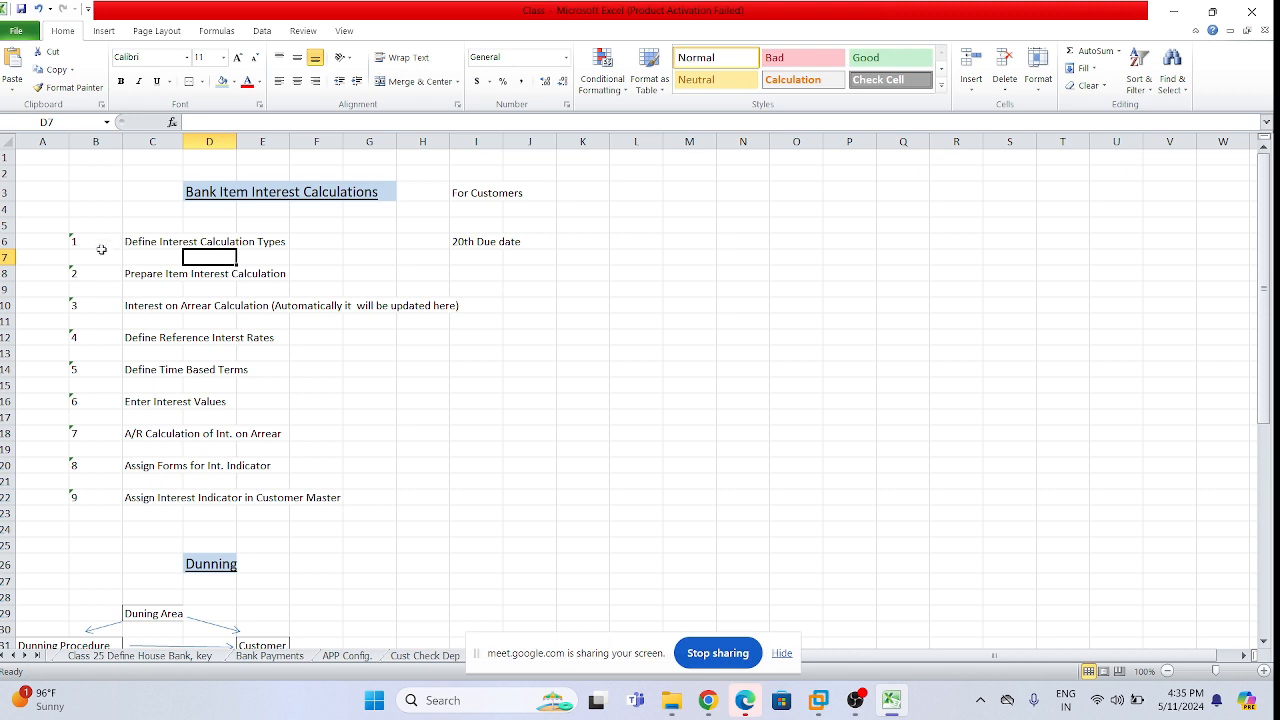
{"action": "left_click_drag", "start_coordinate": [127, 240], "coordinate": [336, 494]}
{"action": "left_click", "coordinate": [452, 433]}
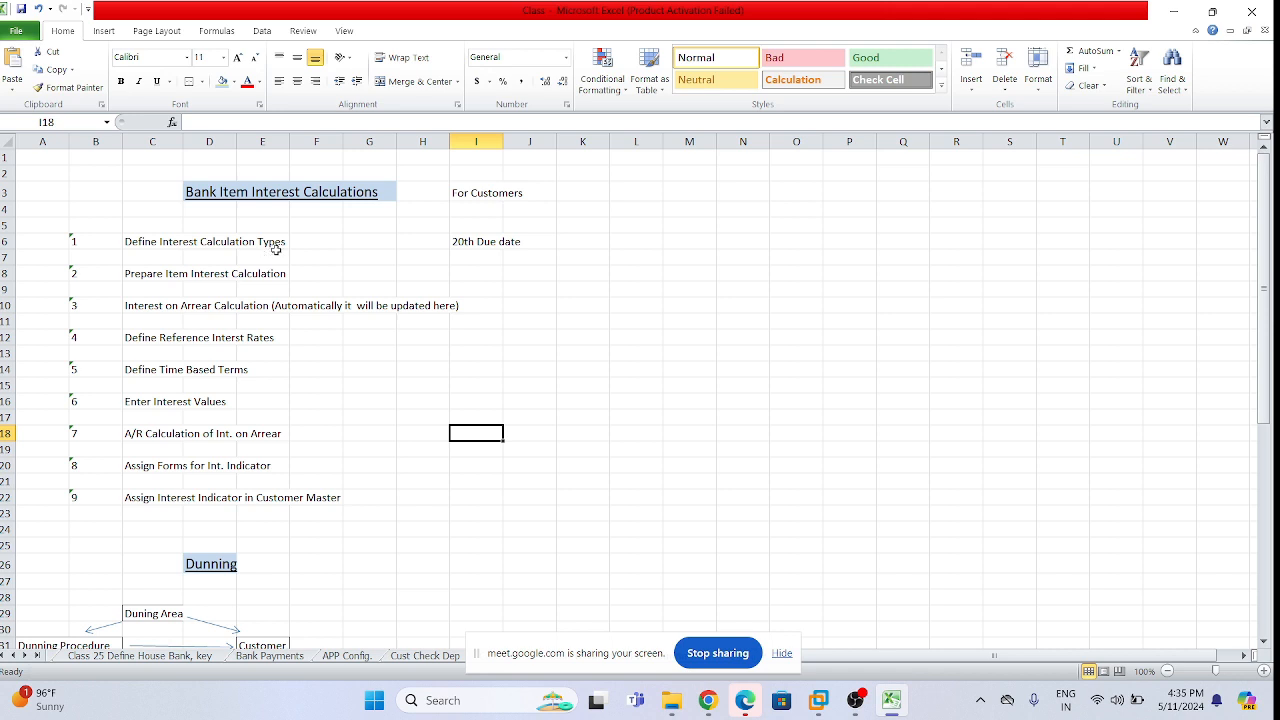
{"action": "left_click", "coordinate": [157, 257]}
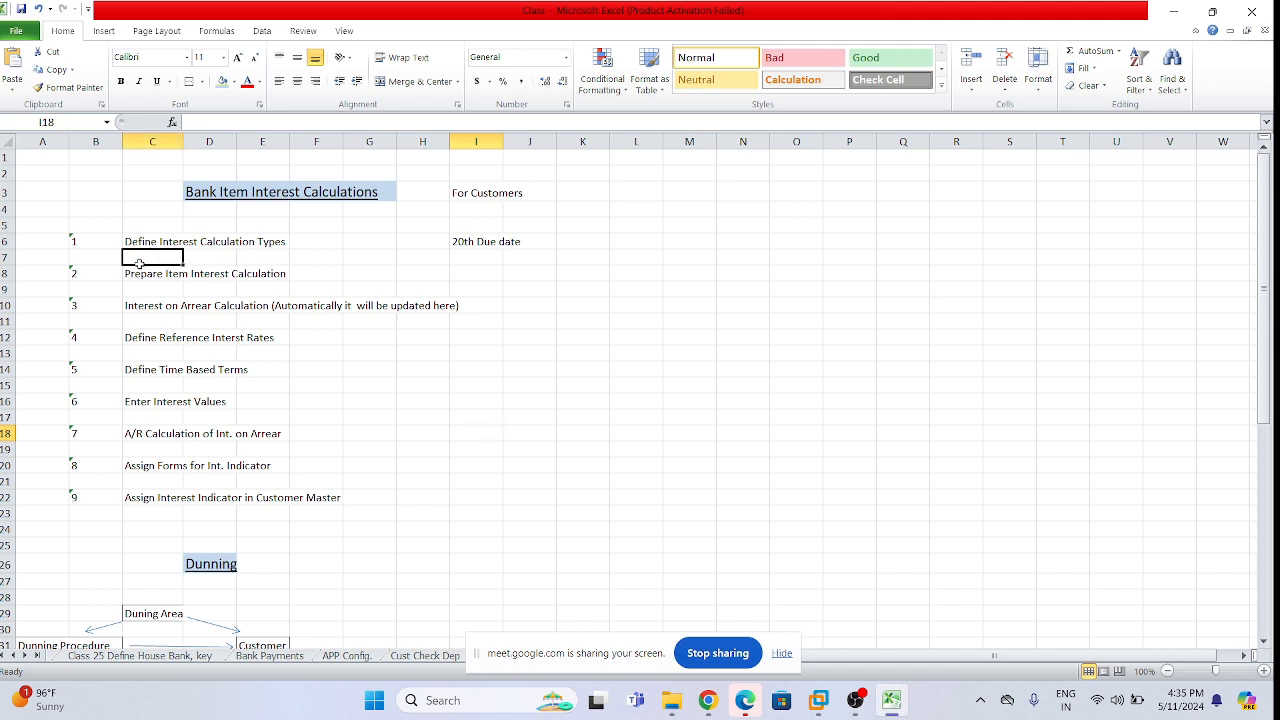
{"action": "left_click", "coordinate": [363, 397]}
{"action": "left_click_drag", "start_coordinate": [133, 240], "coordinate": [329, 494]}
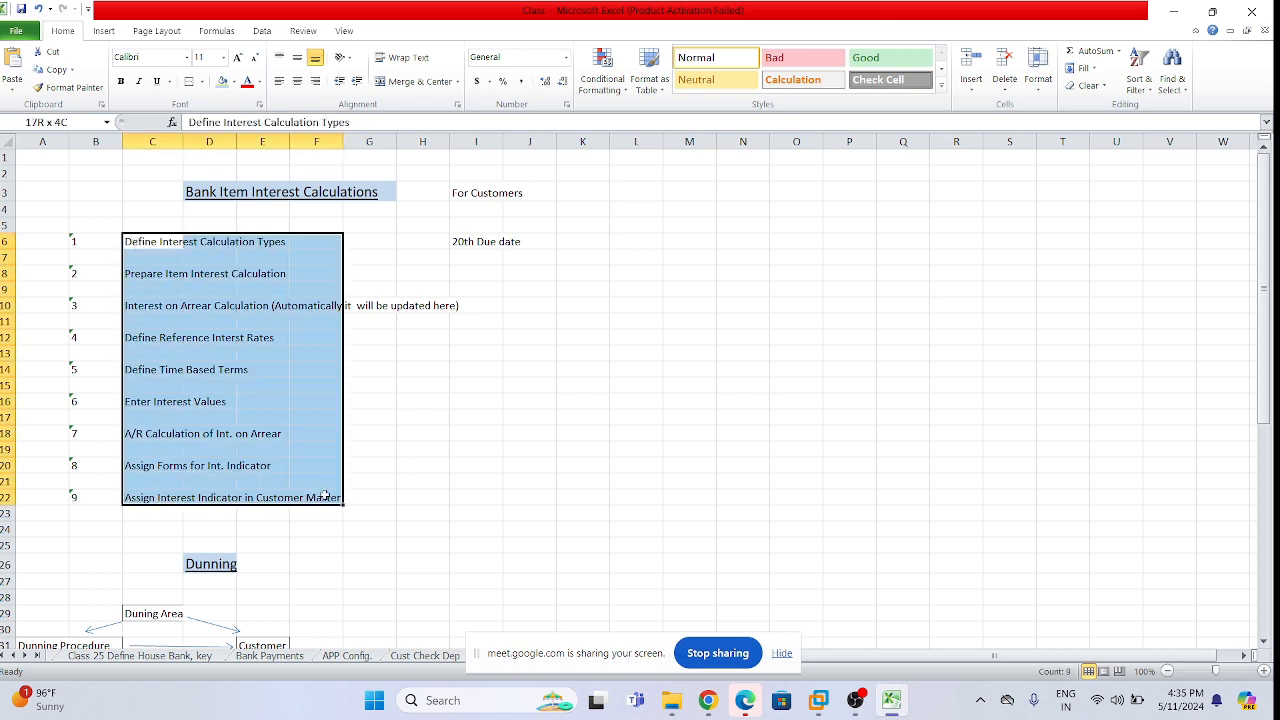
{"action": "left_click", "coordinate": [547, 415]}
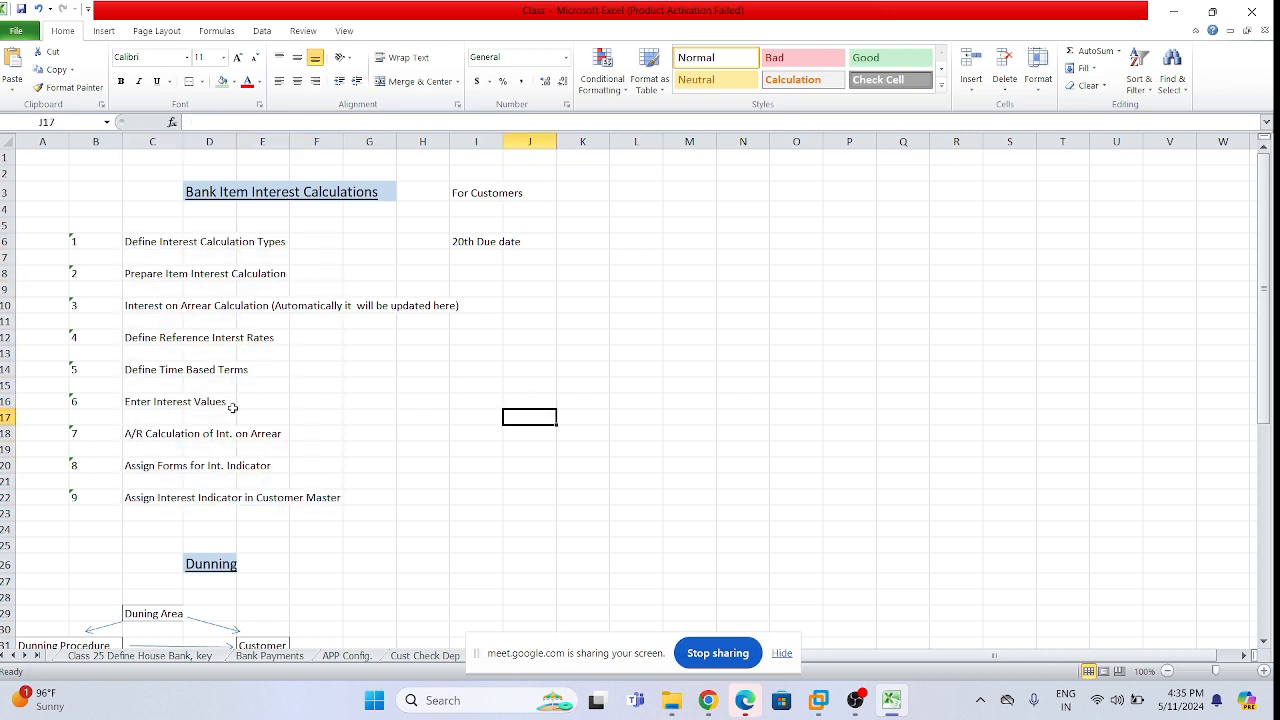
{"action": "left_click_drag", "start_coordinate": [133, 241], "coordinate": [287, 463]}
{"action": "left_click", "coordinate": [476, 382]}
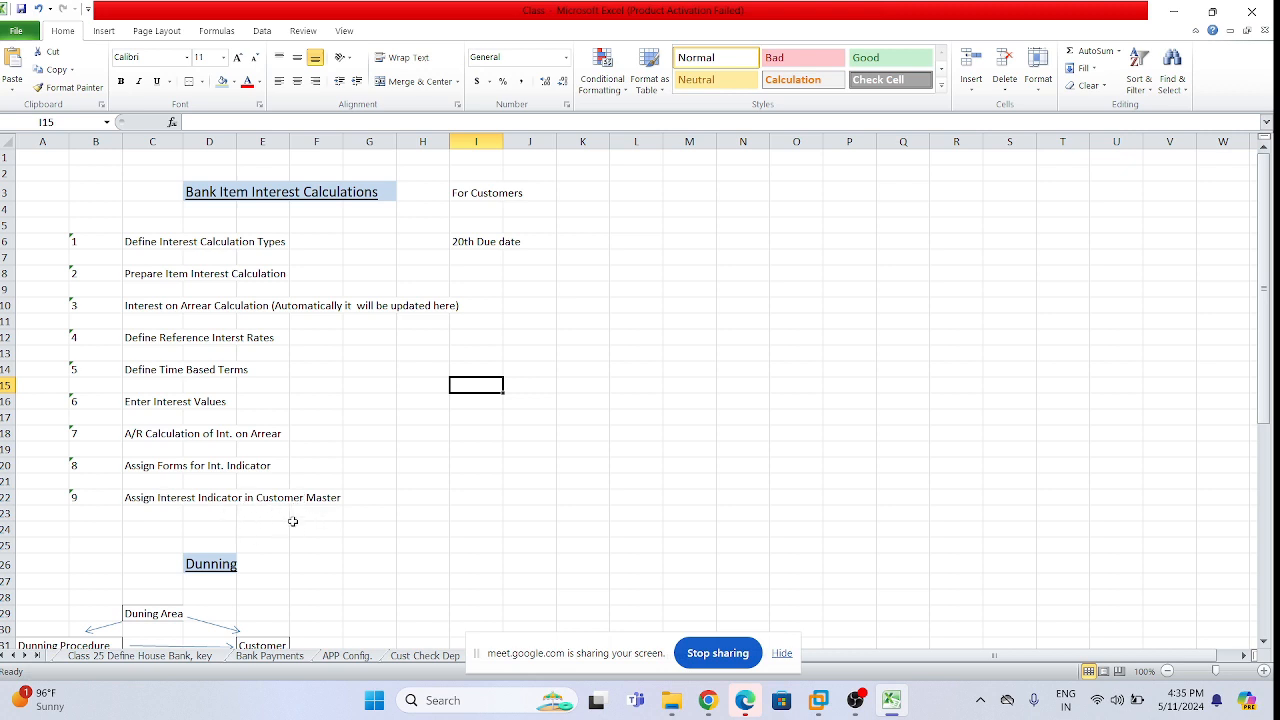
{"action": "left_click_drag", "start_coordinate": [96, 497], "coordinate": [290, 497]}
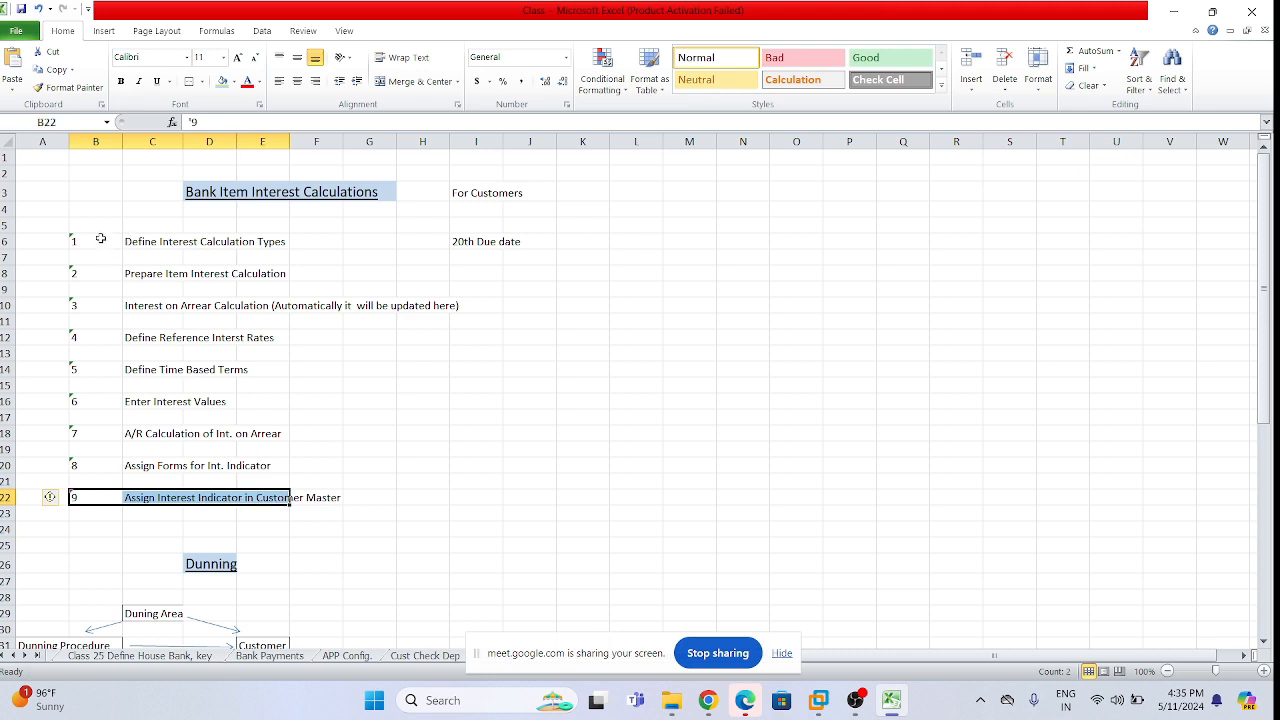
Apply all borders to cells B6:E20, covering configuration steps 1 to 8
{"action": "left_click_drag", "start_coordinate": [100, 241], "coordinate": [272, 465]}
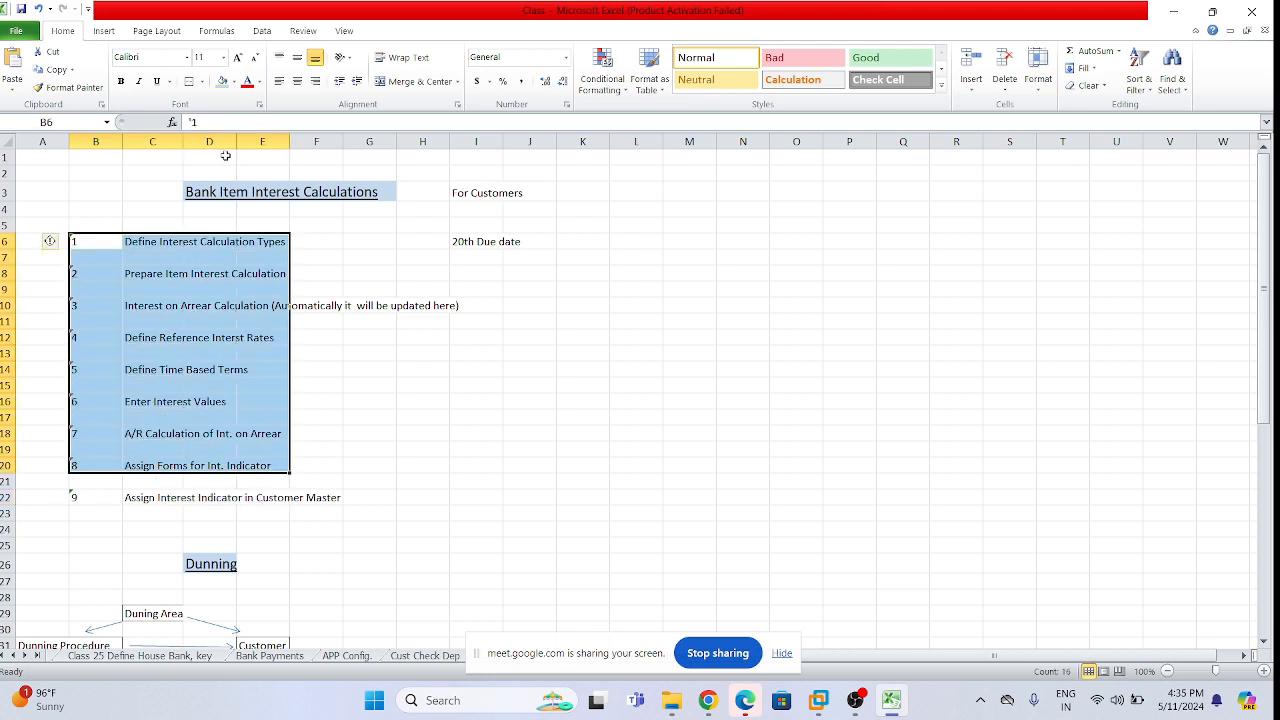
{"action": "left_click", "coordinate": [201, 81]}
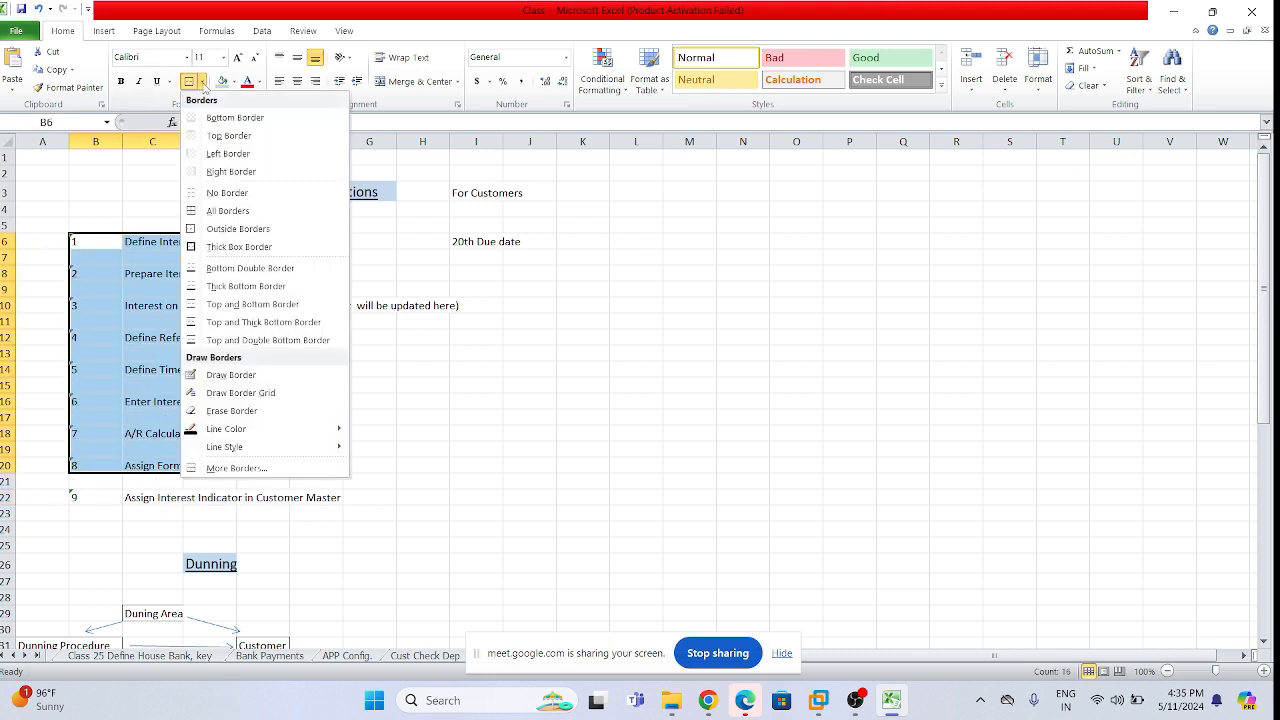
{"action": "left_click", "coordinate": [228, 210]}
{"action": "left_click", "coordinate": [505, 349]}
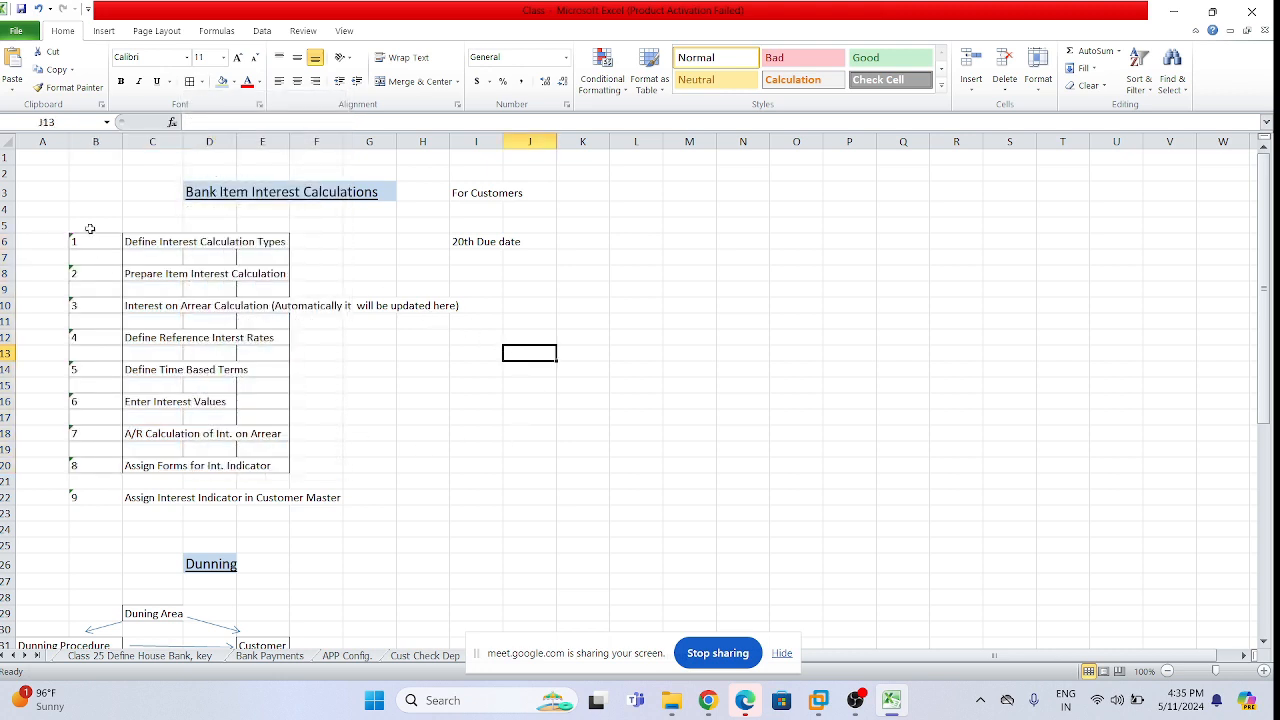
{"action": "left_click", "coordinate": [101, 502]}
{"action": "left_click", "coordinate": [505, 500]}
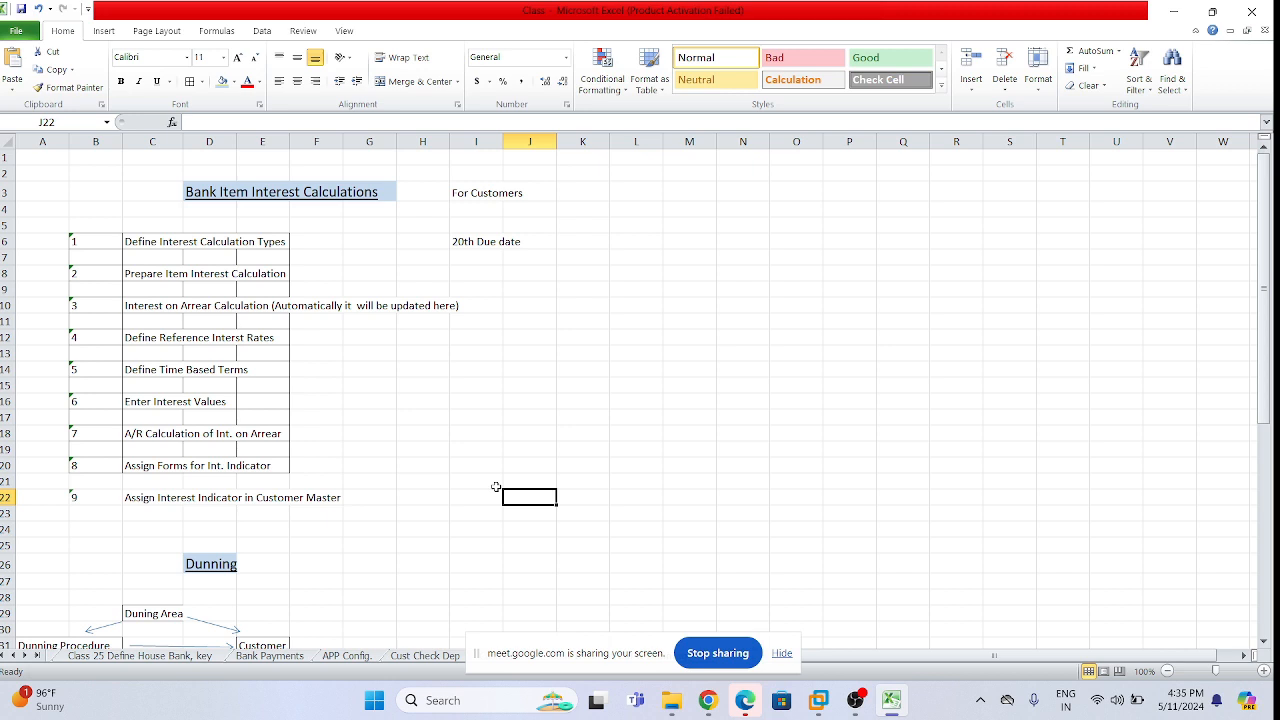
Undo the all-borders formatting and put only outside borders around cells B6:E20
{"action": "key", "text": "ctrl+z"}
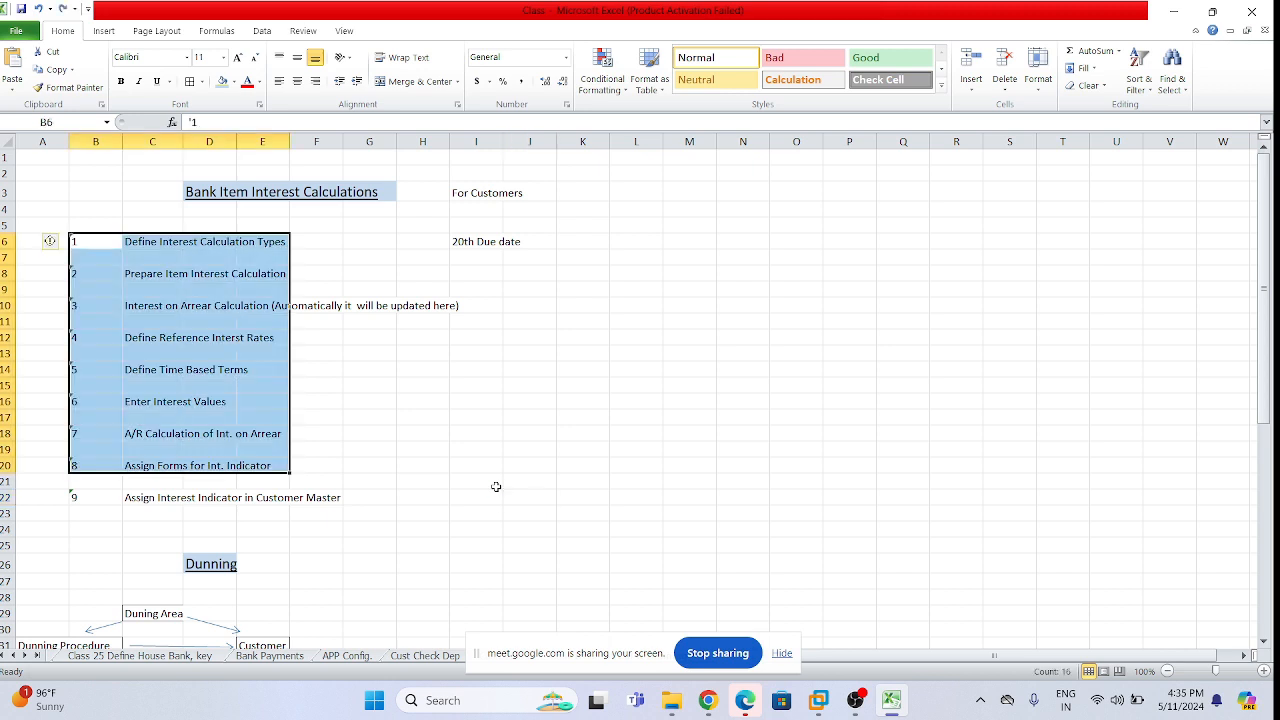
{"action": "left_click", "coordinate": [201, 81]}
{"action": "left_click", "coordinate": [238, 229]}
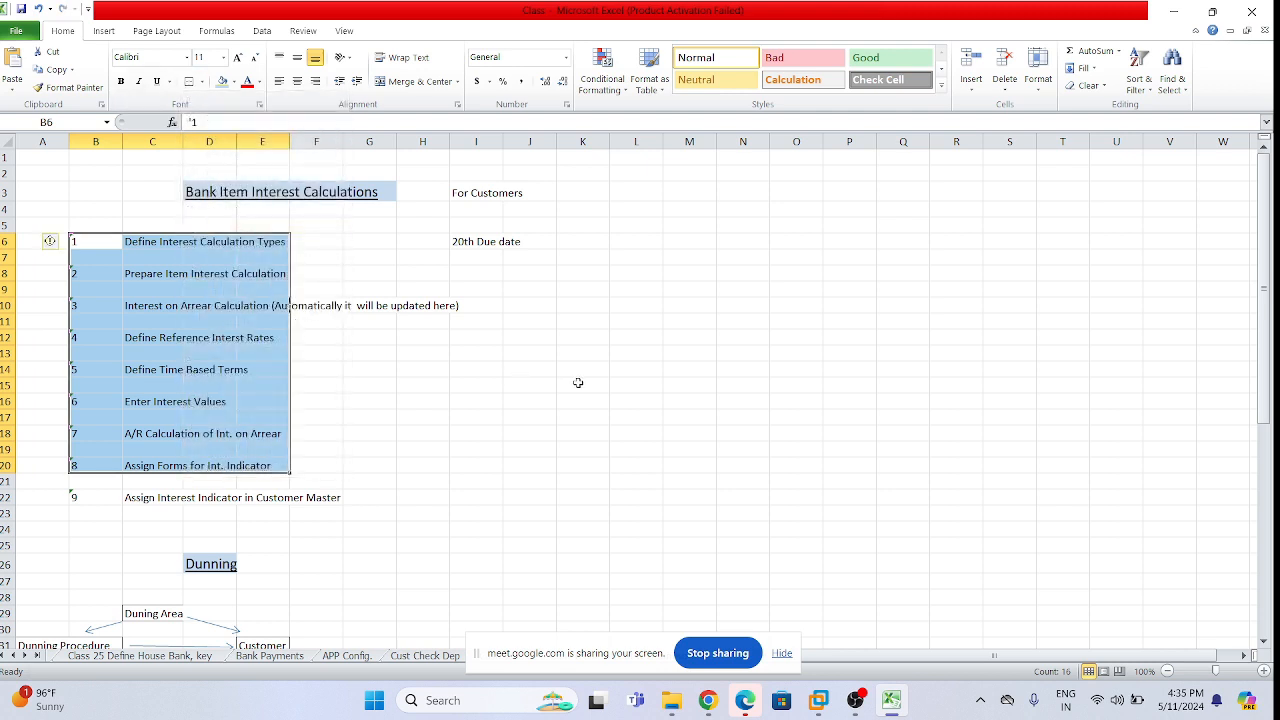
{"action": "left_click", "coordinate": [575, 385]}
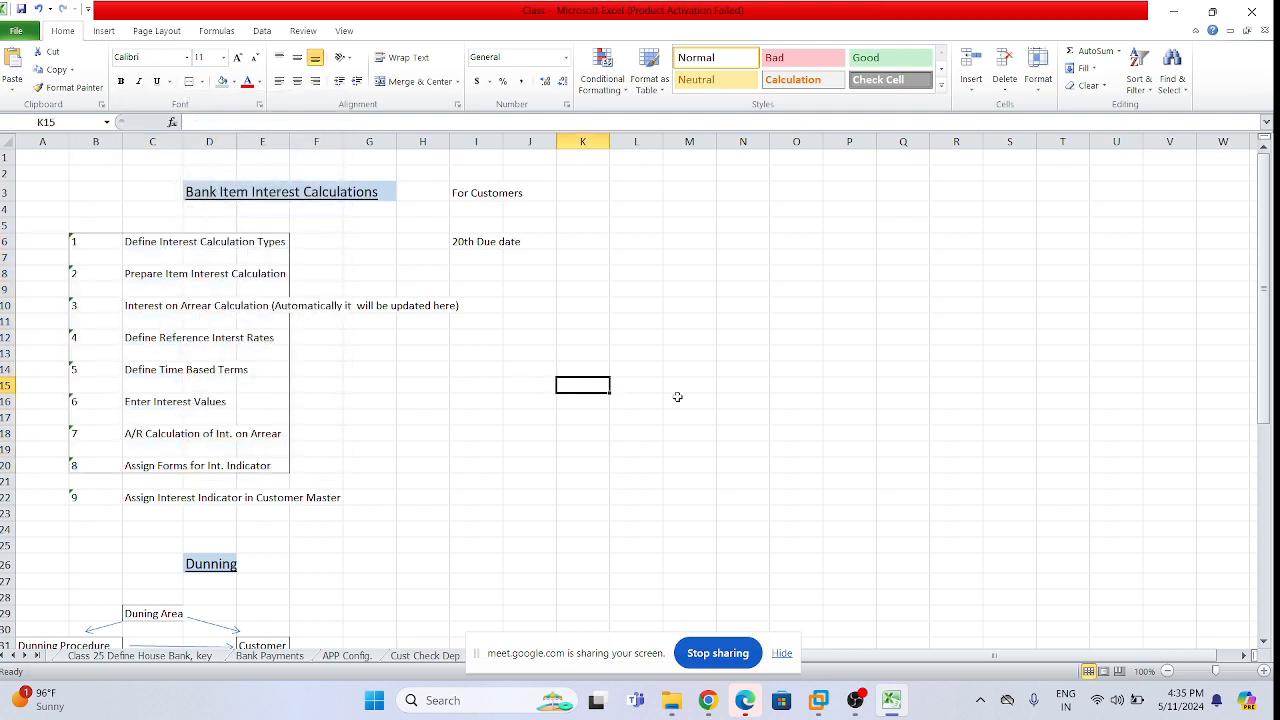
{"action": "left_click", "coordinate": [143, 242]}
{"action": "left_click", "coordinate": [739, 401]}
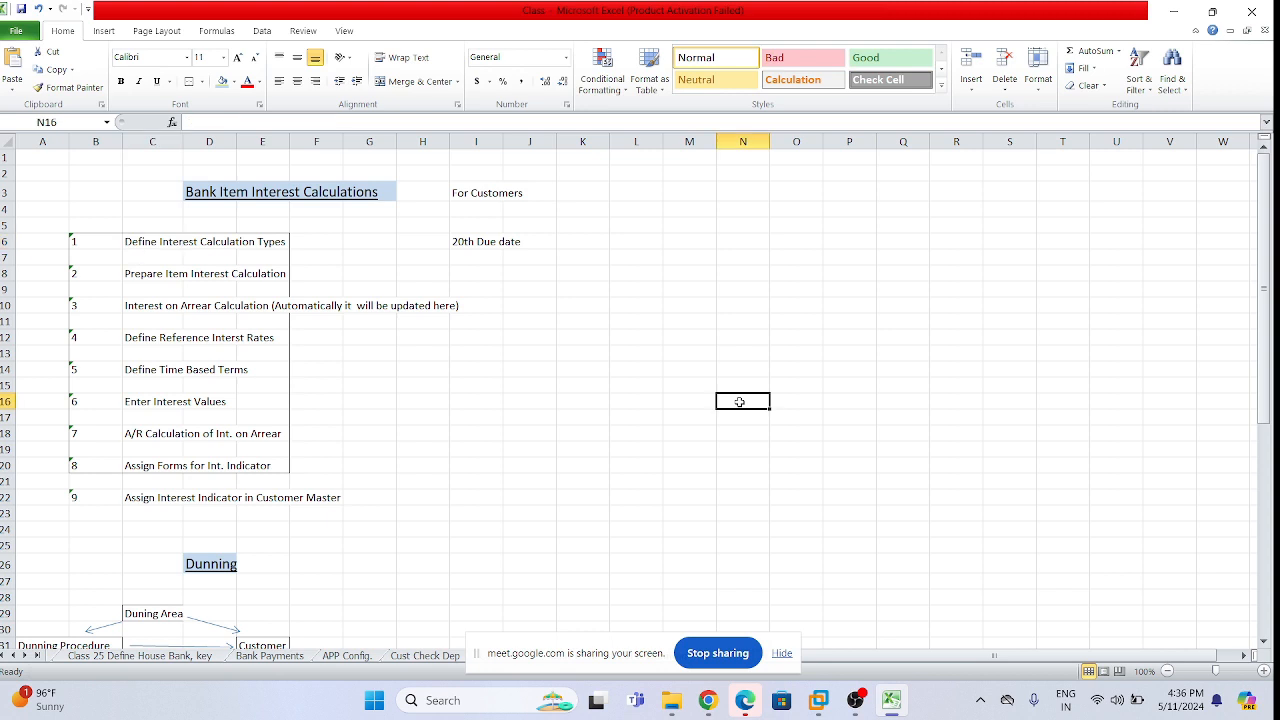
{"action": "left_click", "coordinate": [604, 516]}
{"action": "scroll", "coordinate": [543, 508], "scroll_direction": "down", "scroll_amount": 2}
{"action": "scroll", "coordinate": [548, 499], "scroll_direction": "up", "scroll_amount": 2}
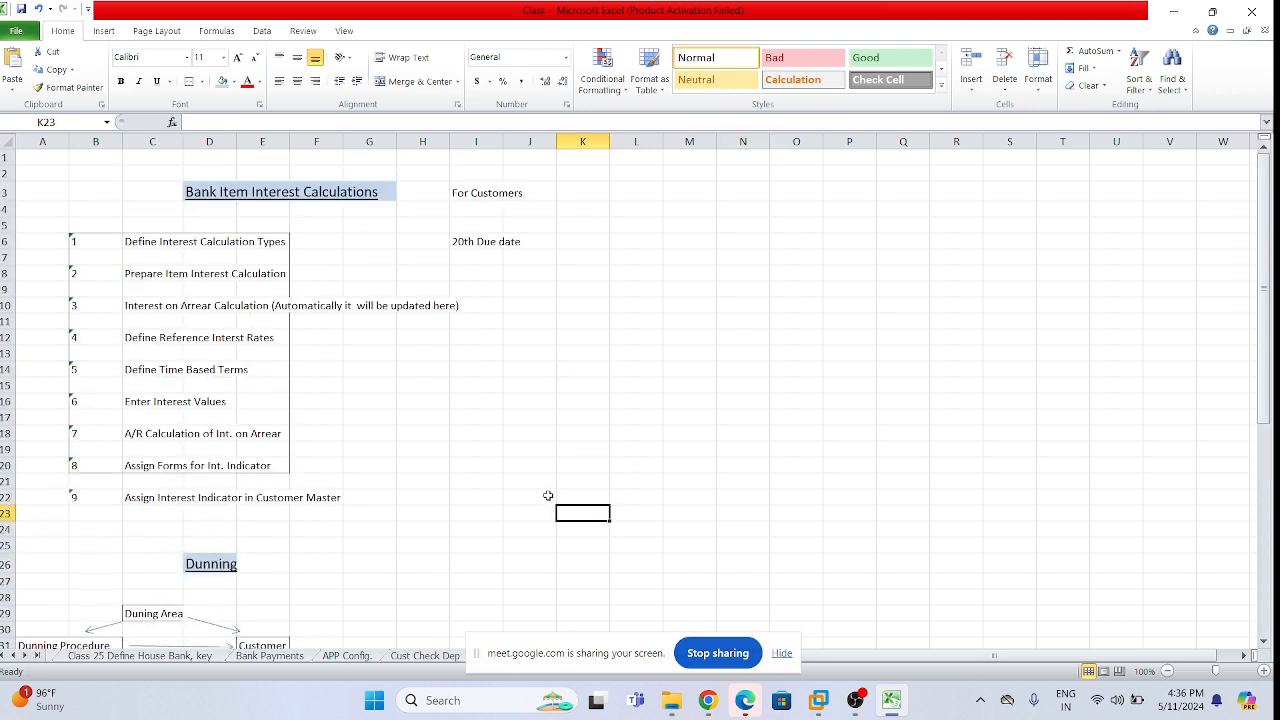
{"action": "left_click_drag", "start_coordinate": [25, 177], "coordinate": [623, 515]}
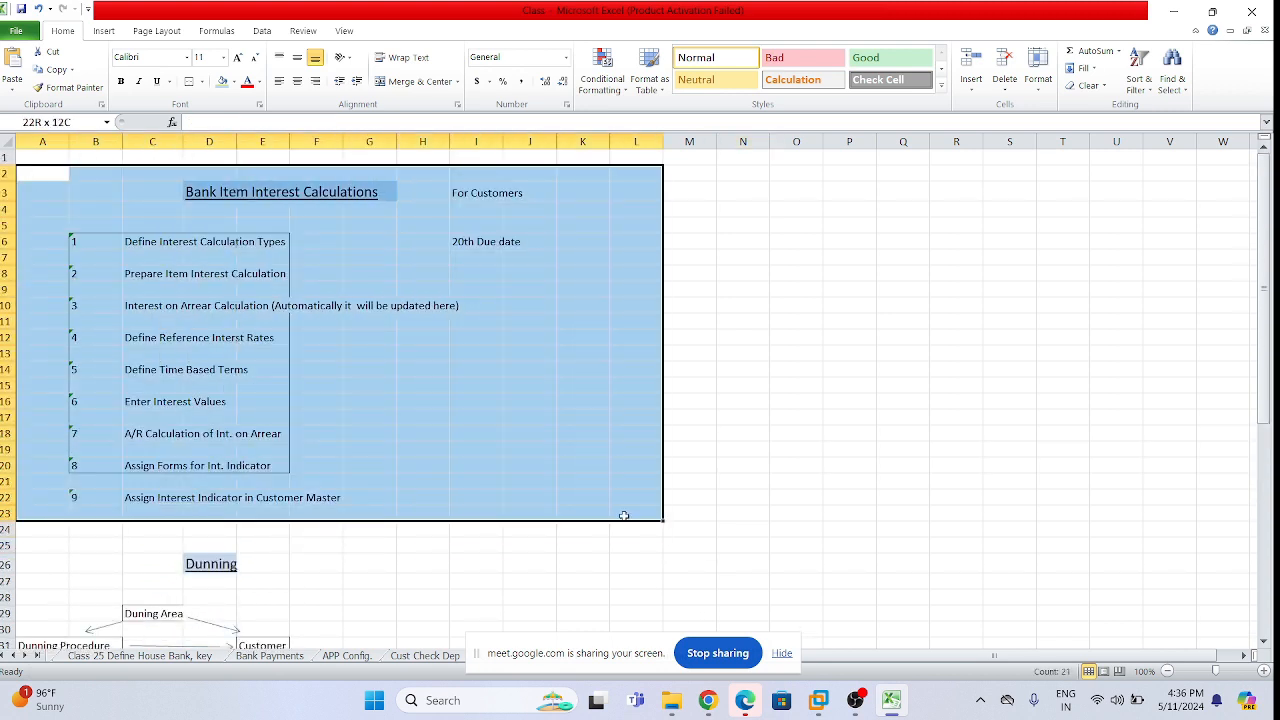
{"action": "left_click", "coordinate": [852, 452]}
Delete the "20th Due date" note from cell I6
{"action": "left_click", "coordinate": [463, 244]}
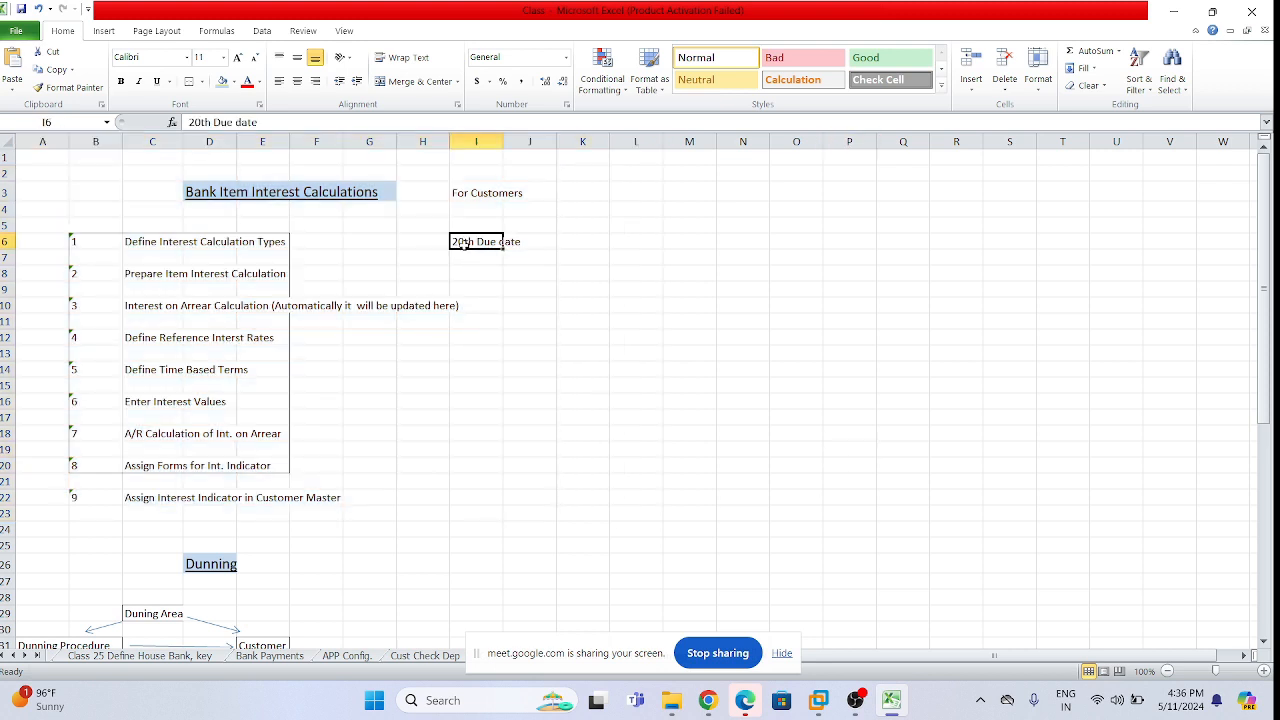
{"action": "key", "text": "Delete"}
{"action": "left_click", "coordinate": [632, 404]}
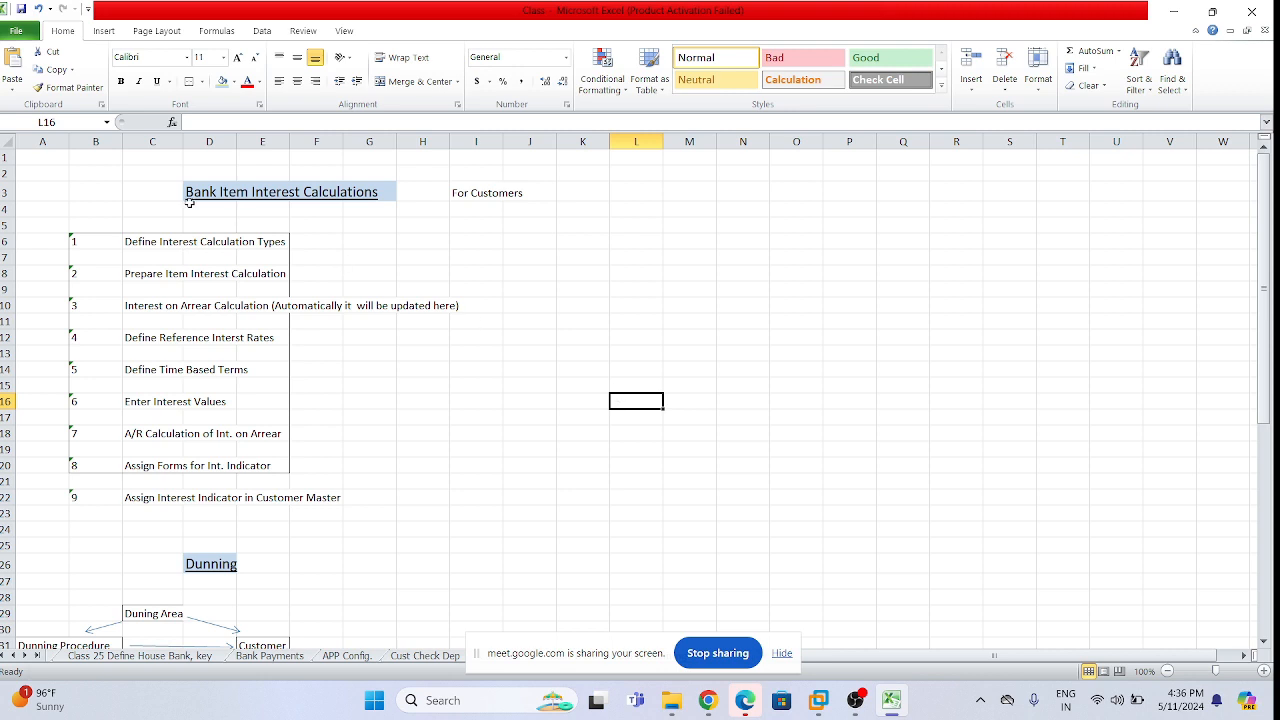
{"action": "left_click", "coordinate": [152, 256]}
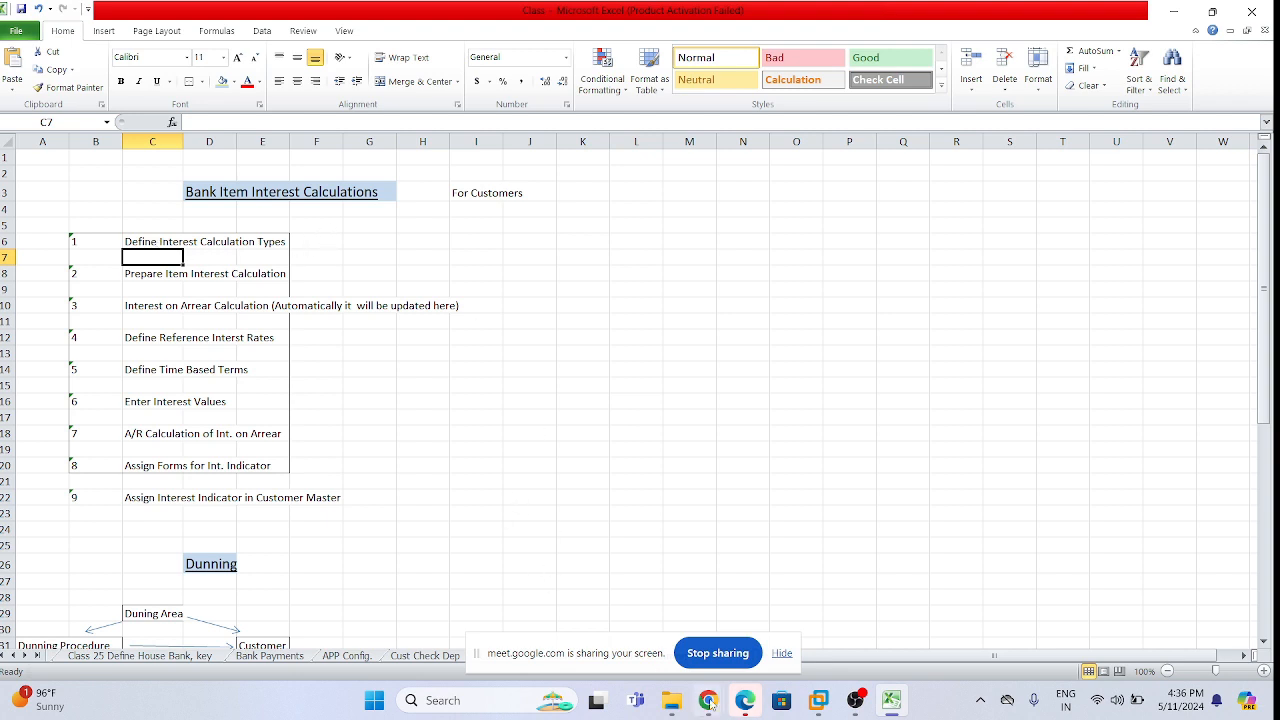
Switch to the SAP system in VMware Workstation and run transaction spro
{"action": "left_click", "coordinate": [818, 700]}
{"action": "double_click", "coordinate": [190, 101]}
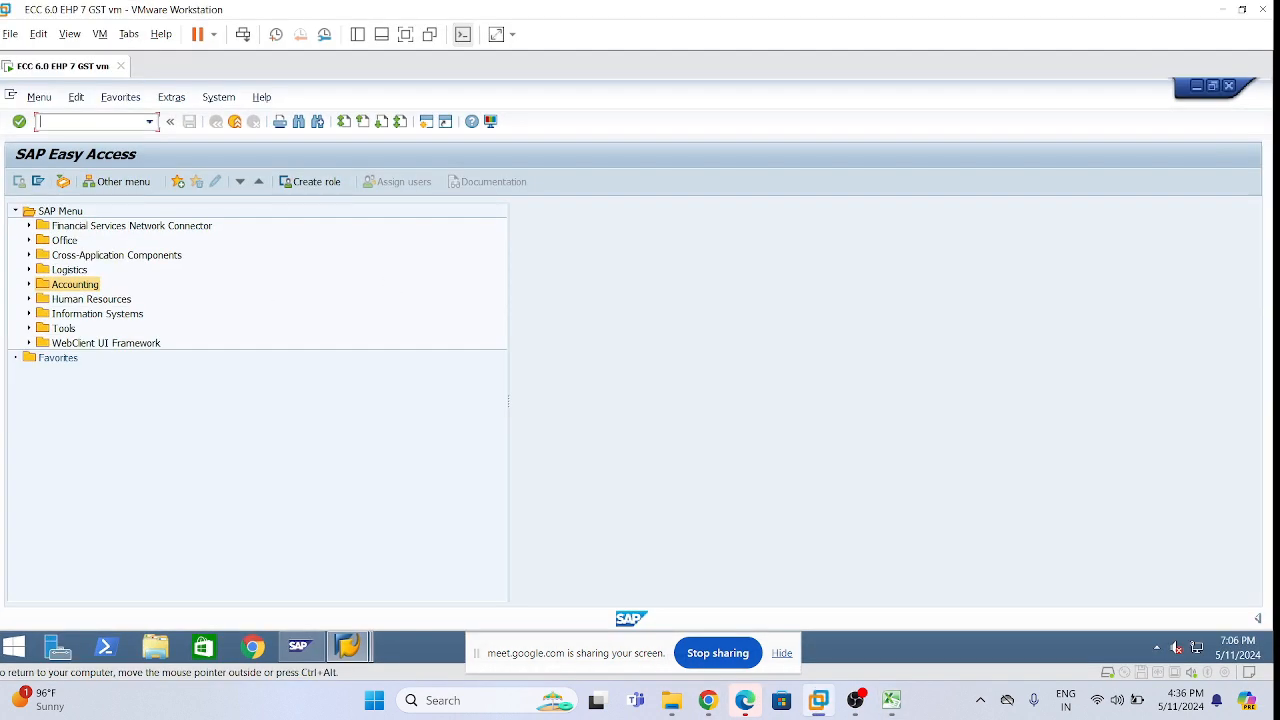
{"action": "type", "text": "spro"}
{"action": "key", "text": "Return"}
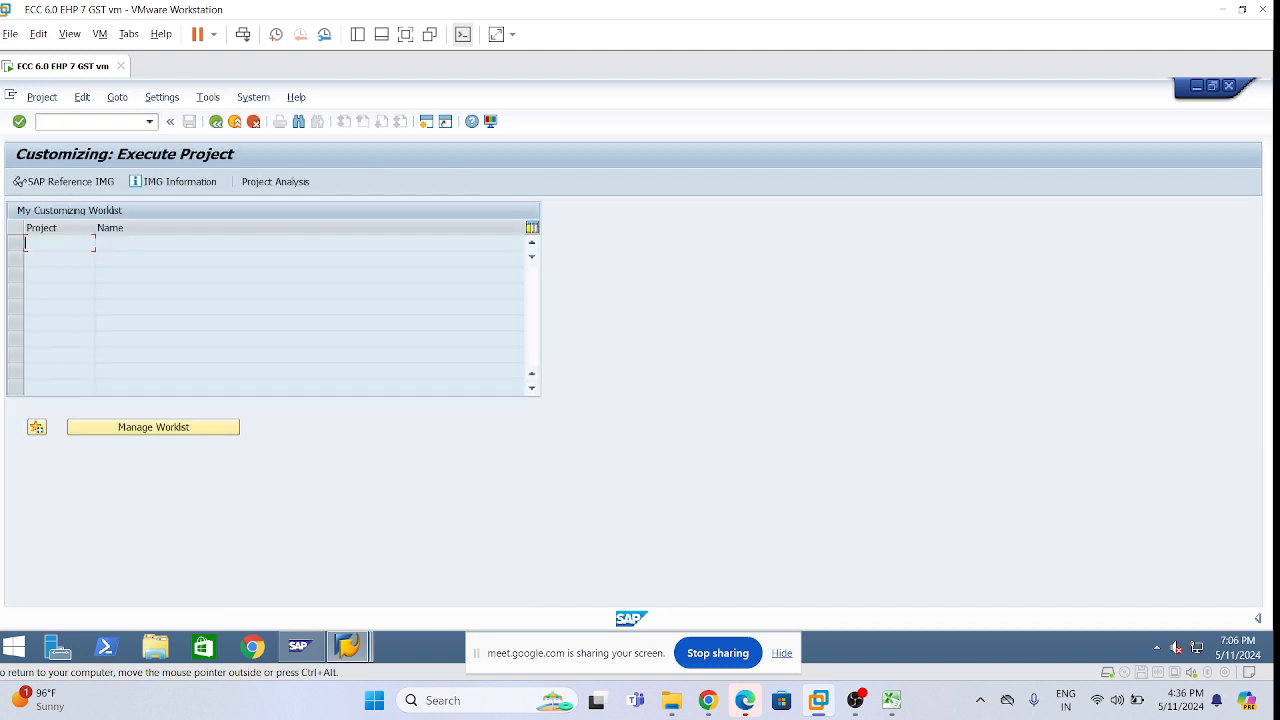
Open the SAP Reference IMG and expand Financial Accounting (New), Accounts Receivable and Accounts Payable, Business Transactions, Interest Calculation down to Interest Calculation Global Settings
{"action": "left_click", "coordinate": [85, 185]}
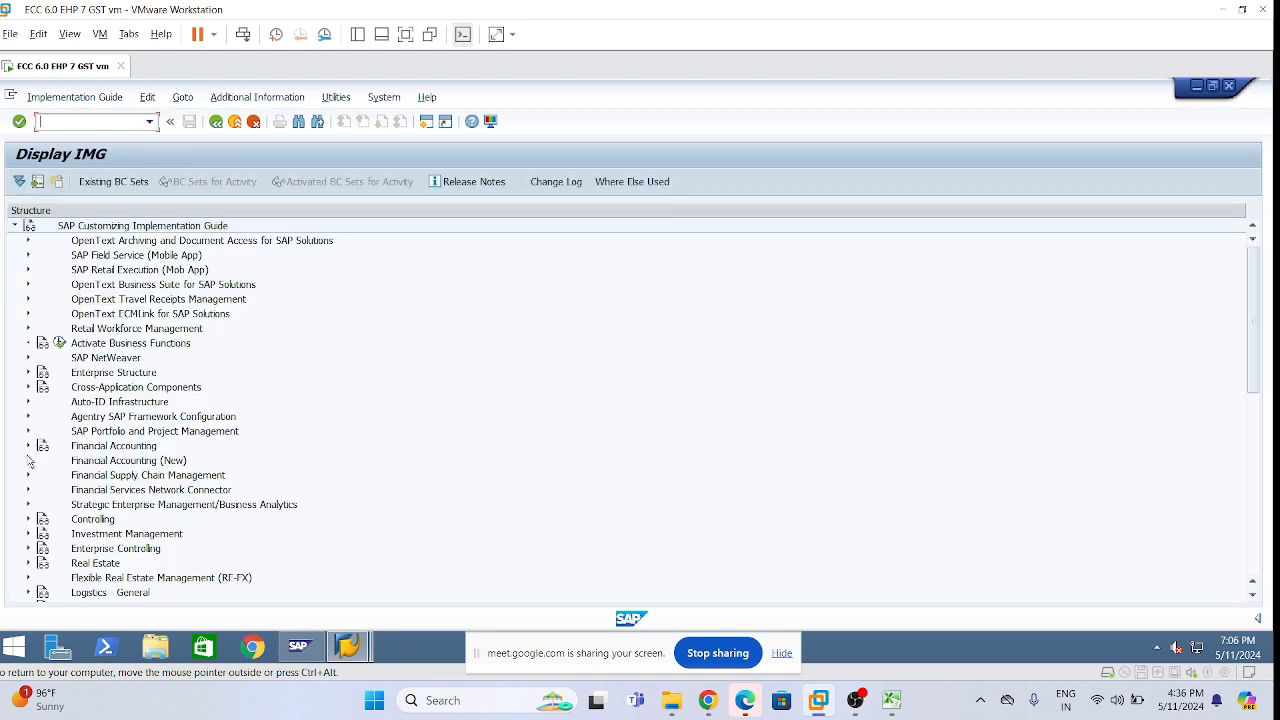
{"action": "left_click", "coordinate": [28, 461]}
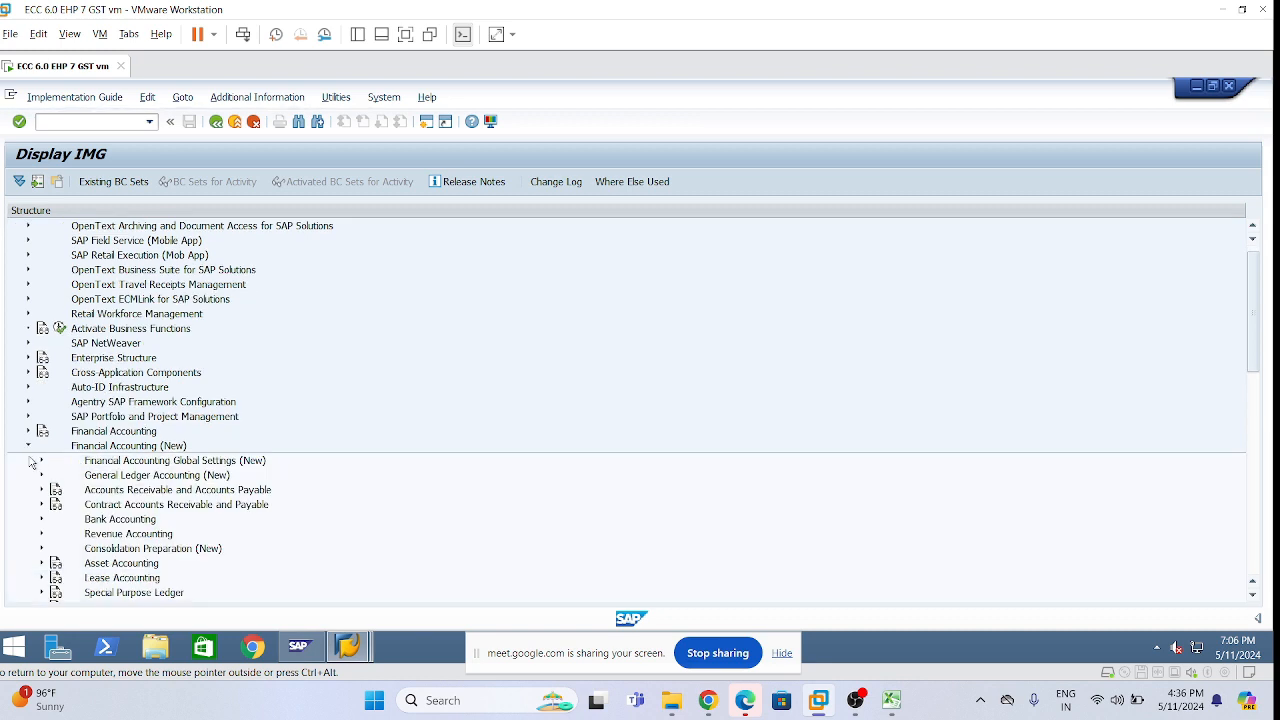
{"action": "left_click", "coordinate": [43, 490]}
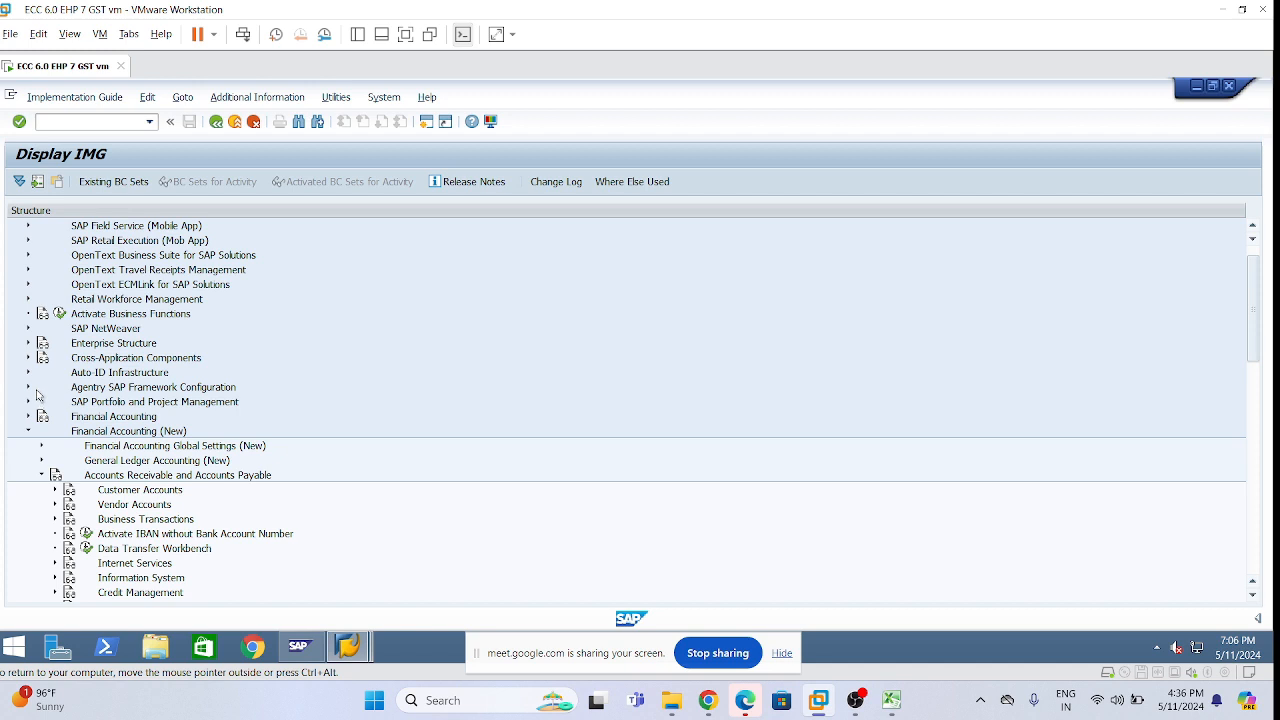
{"action": "scroll", "coordinate": [55, 470], "scroll_direction": "down", "scroll_amount": 1}
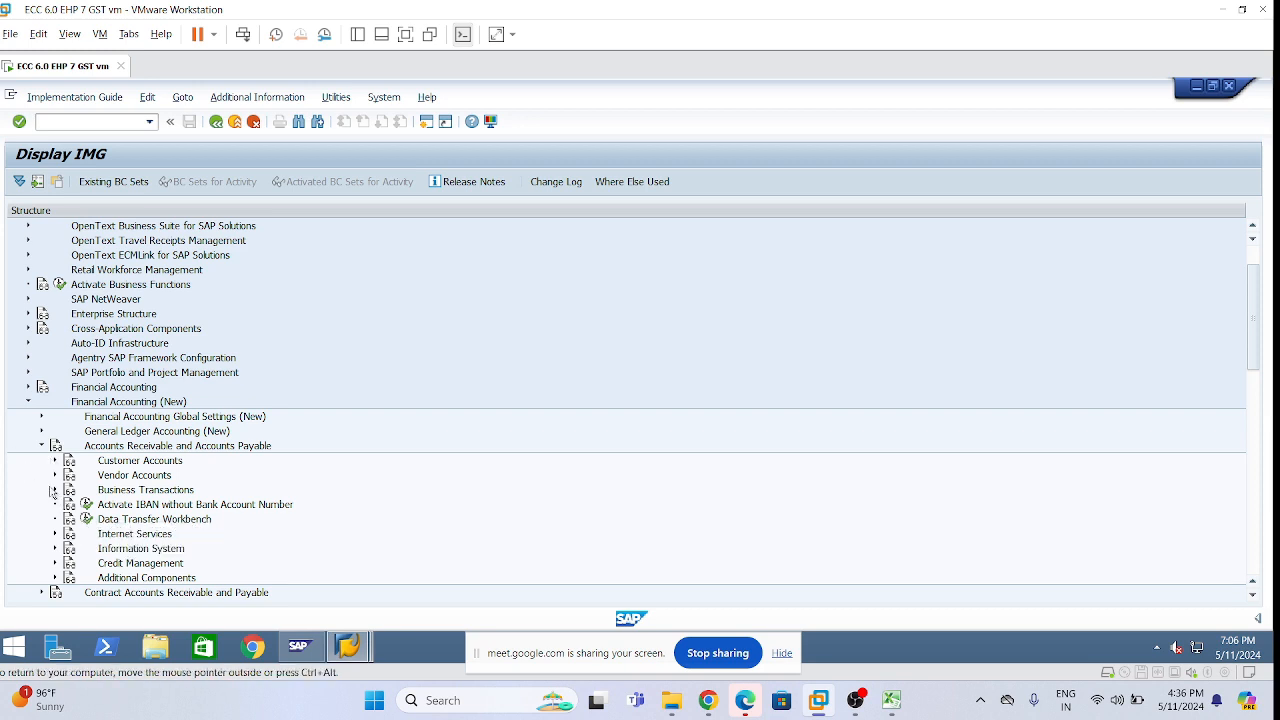
{"action": "left_click", "coordinate": [55, 489]}
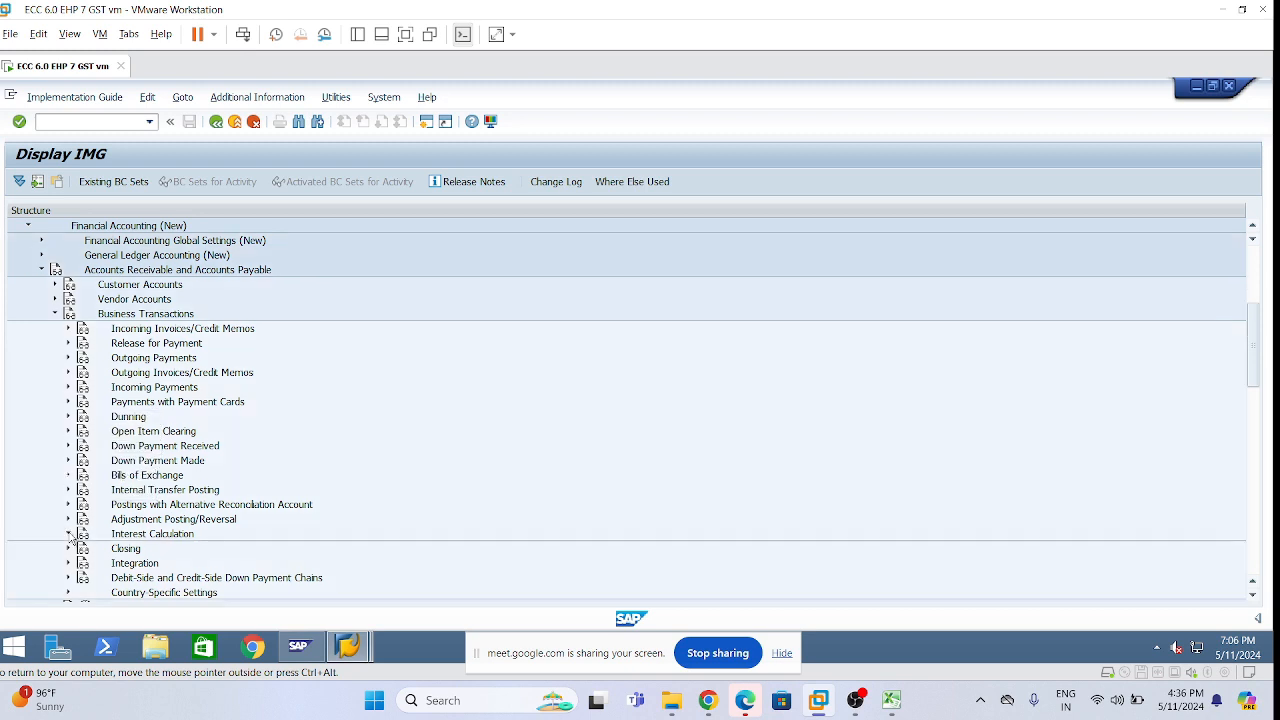
{"action": "left_click", "coordinate": [69, 534]}
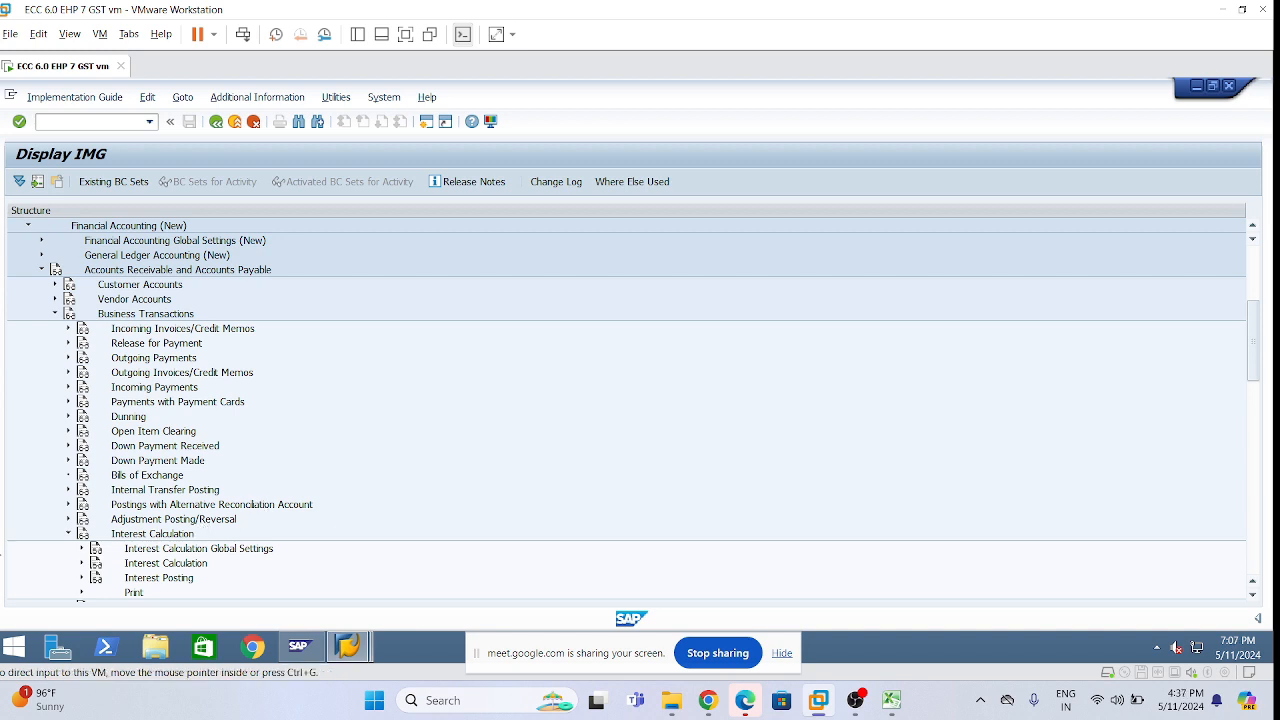
{"action": "left_click", "coordinate": [83, 549]}
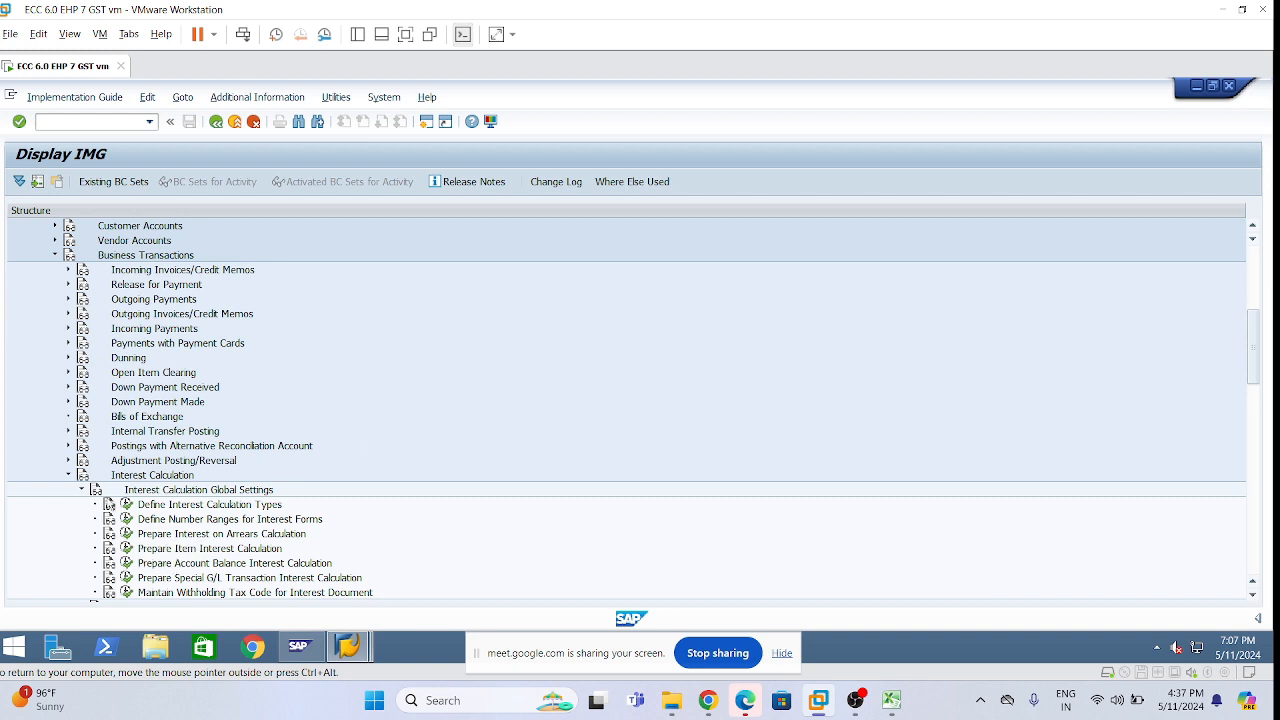
Display the IMG Activity key as additional information for the guide's structure and widen that column
{"action": "left_click", "coordinate": [264, 99]}
{"action": "mouse_move", "coordinate": [290, 118]}
{"action": "mouse_move", "coordinate": [412, 140]}
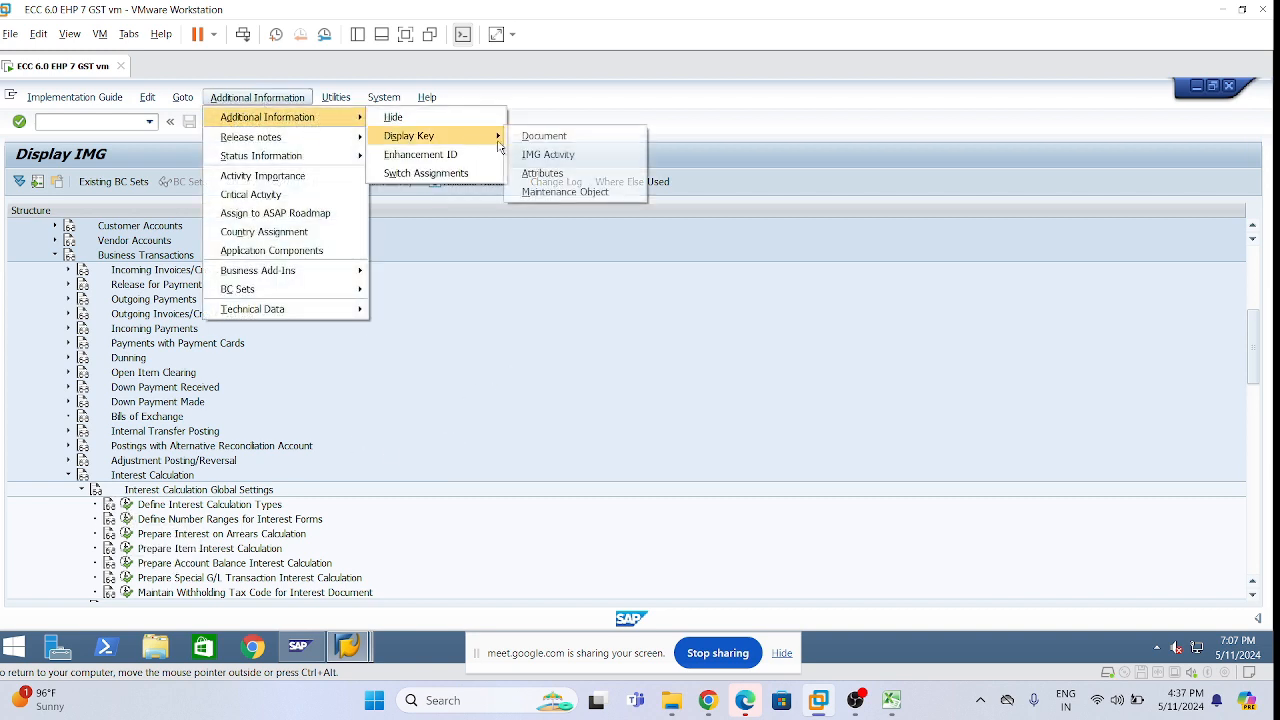
{"action": "left_click", "coordinate": [551, 158]}
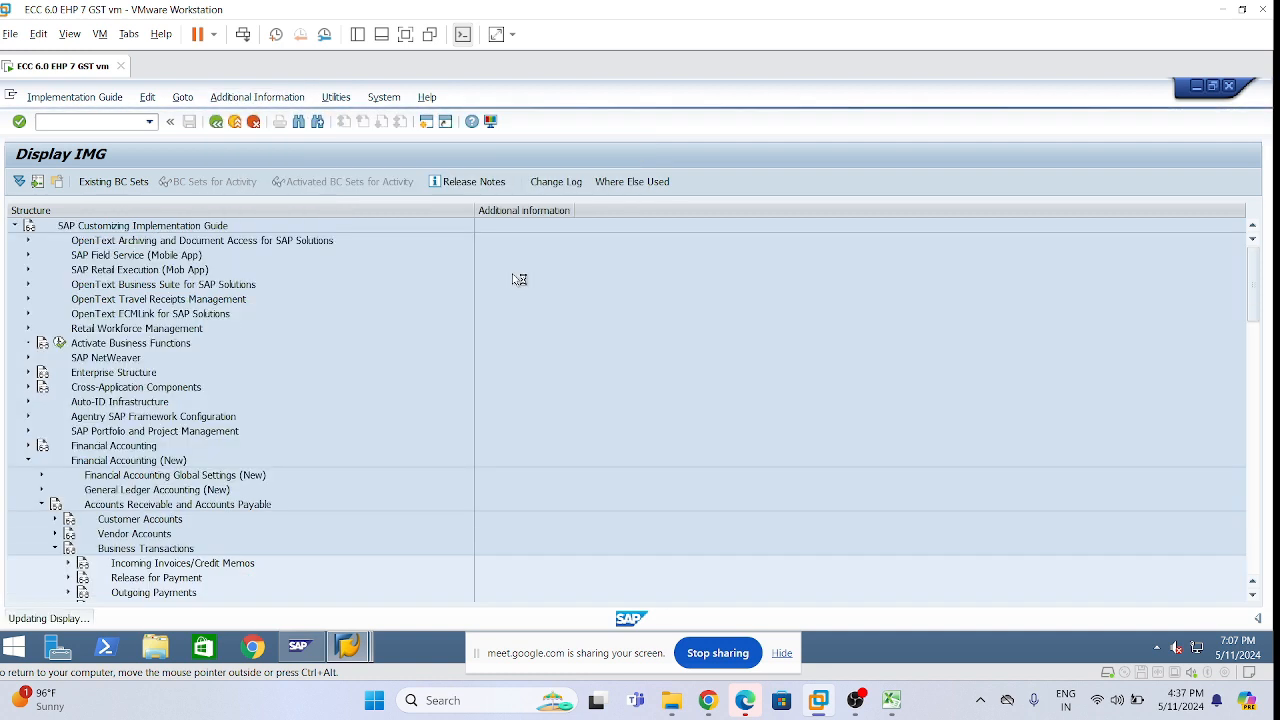
{"action": "left_click_drag", "start_coordinate": [578, 207], "coordinate": [658, 207]}
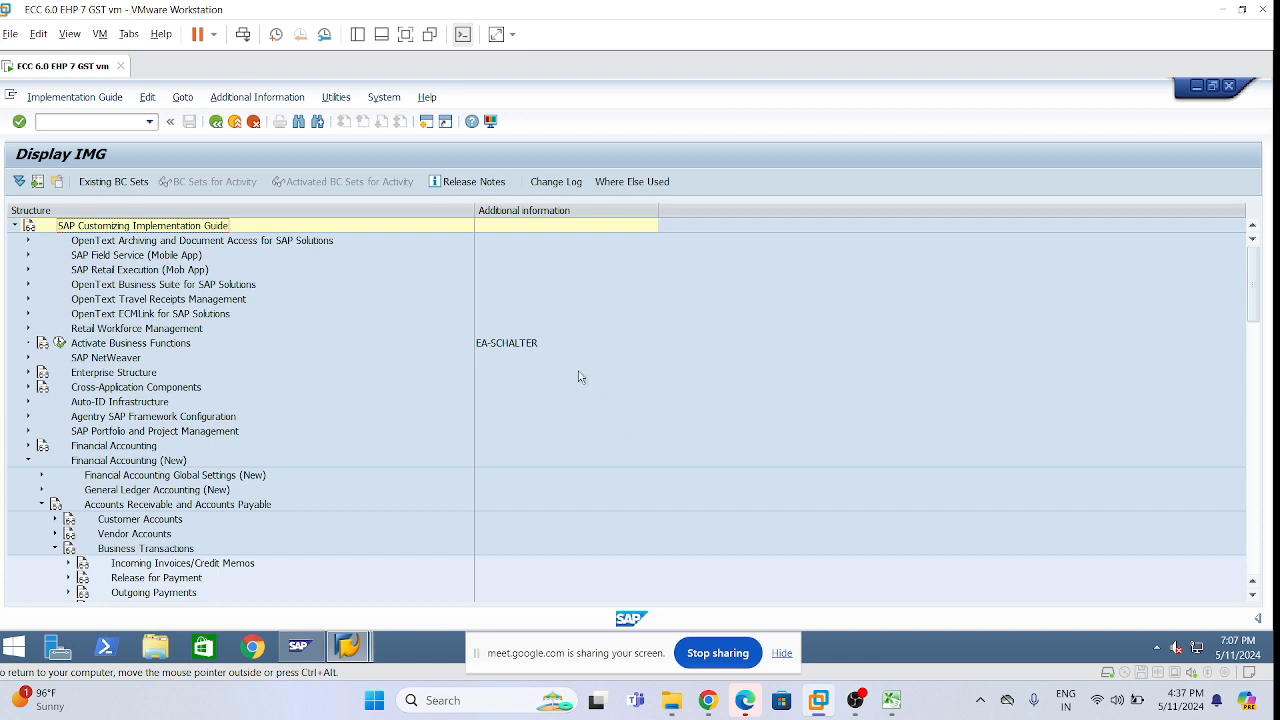
Widen the additional information column further and execute Define Interest Calculation Types under Interest Calculation Global Settings
{"action": "scroll", "coordinate": [252, 545], "scroll_direction": "down", "scroll_amount": 1}
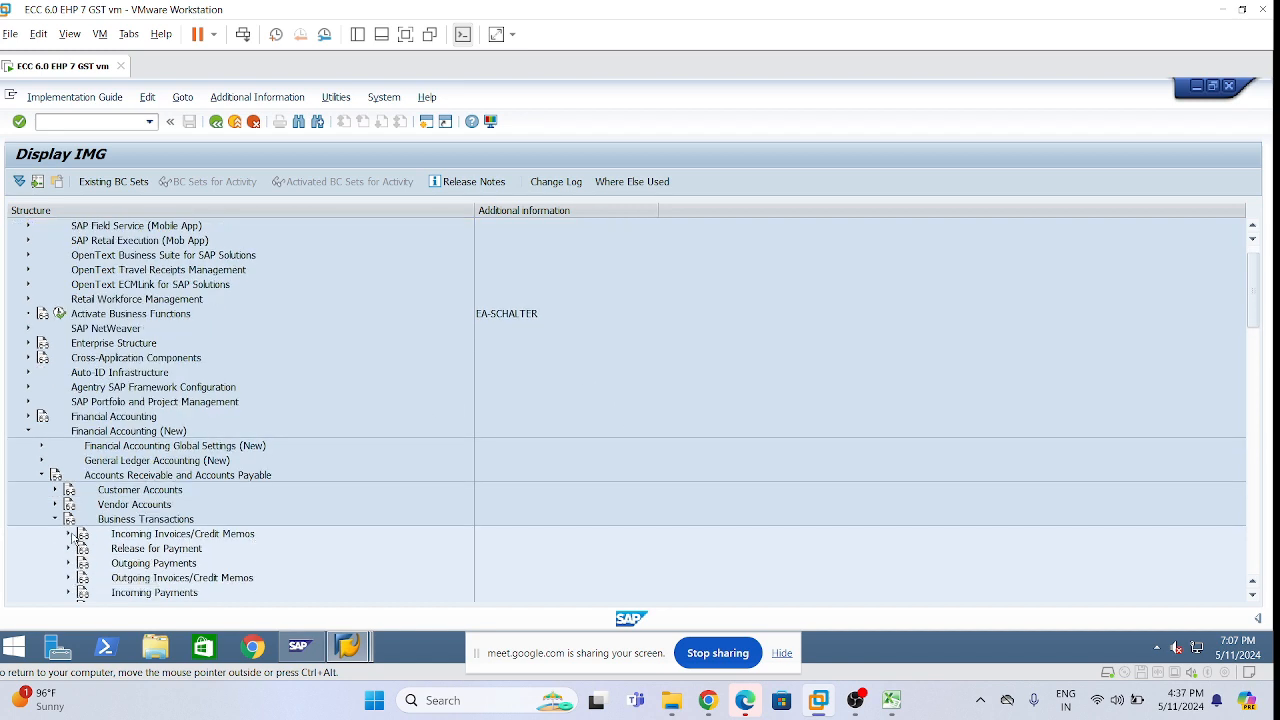
{"action": "scroll", "coordinate": [80, 540], "scroll_direction": "down", "scroll_amount": 2}
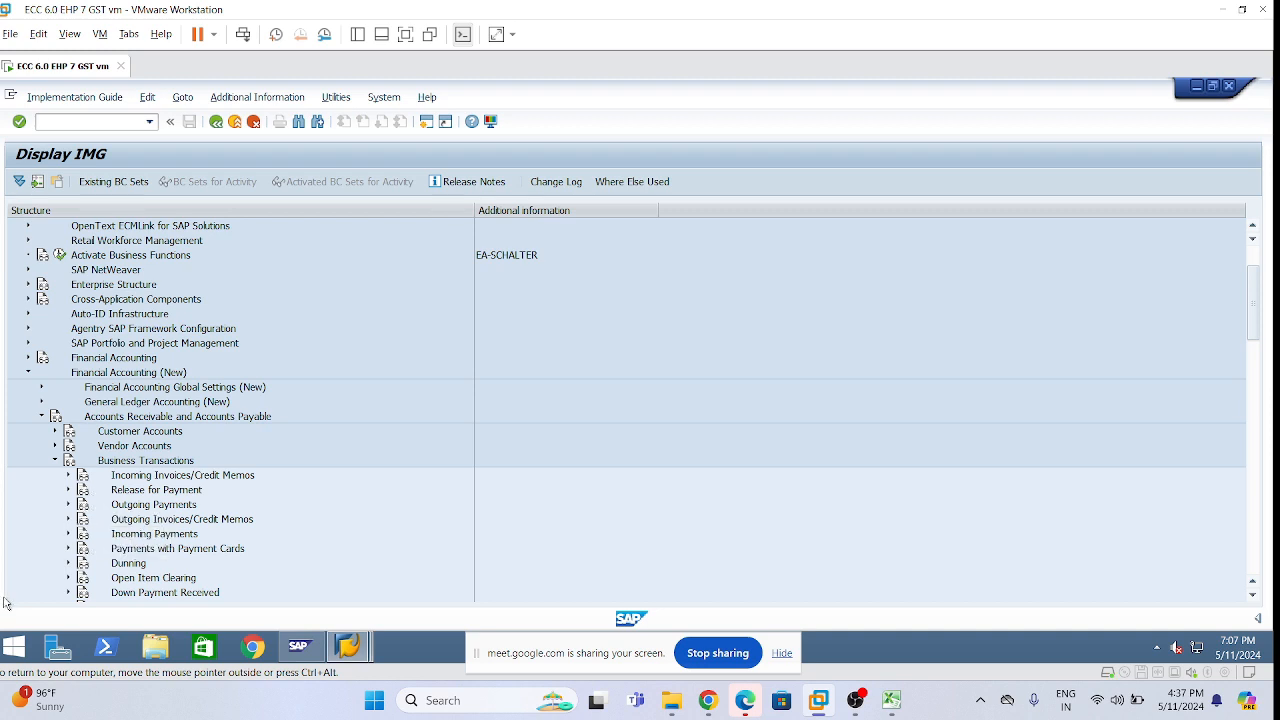
{"action": "scroll", "coordinate": [46, 572], "scroll_direction": "down", "scroll_amount": 1}
{"action": "scroll", "coordinate": [44, 572], "scroll_direction": "down", "scroll_amount": 1}
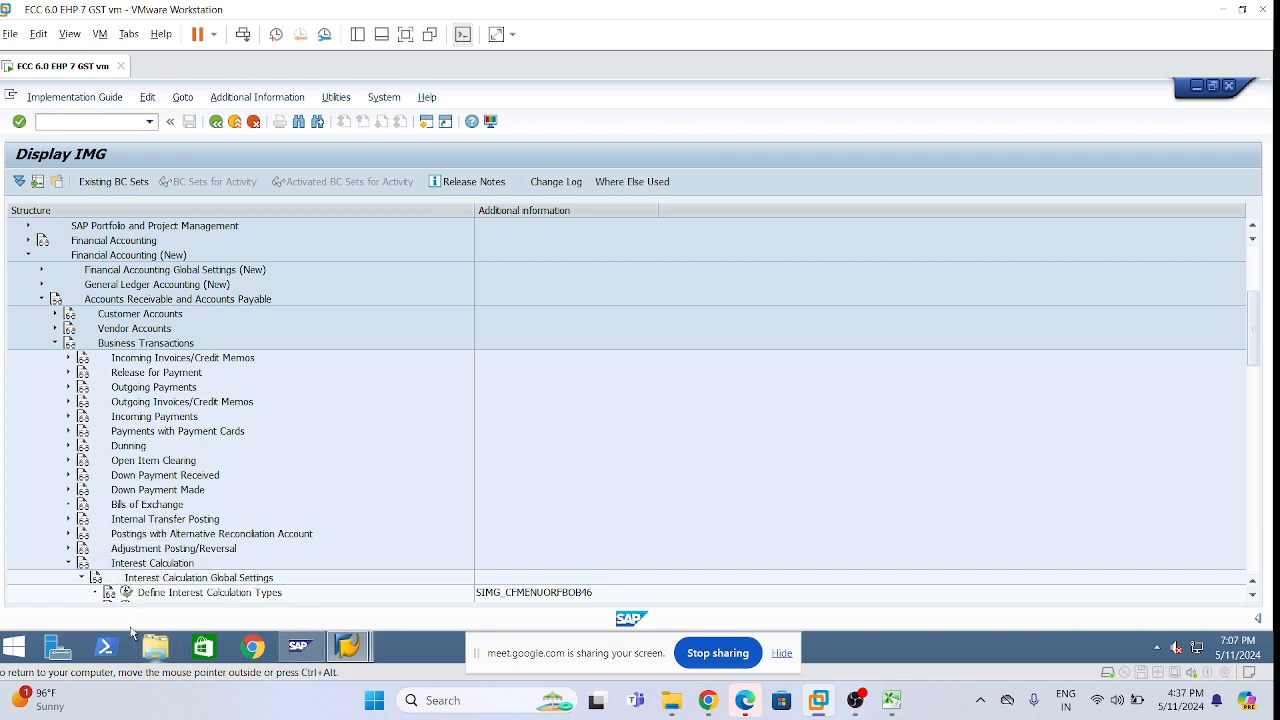
{"action": "scroll", "coordinate": [95, 590], "scroll_direction": "down", "scroll_amount": 2}
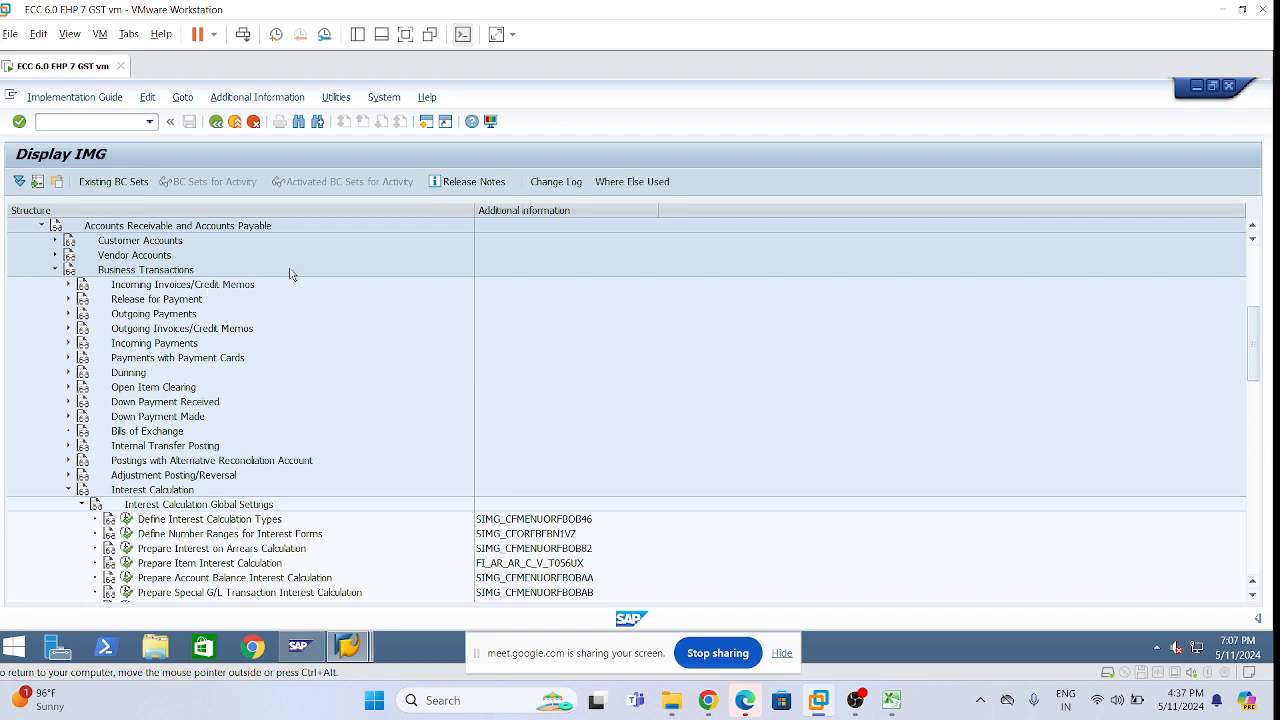
{"action": "left_click_drag", "start_coordinate": [659, 212], "coordinate": [707, 210]}
{"action": "left_click", "coordinate": [127, 520]}
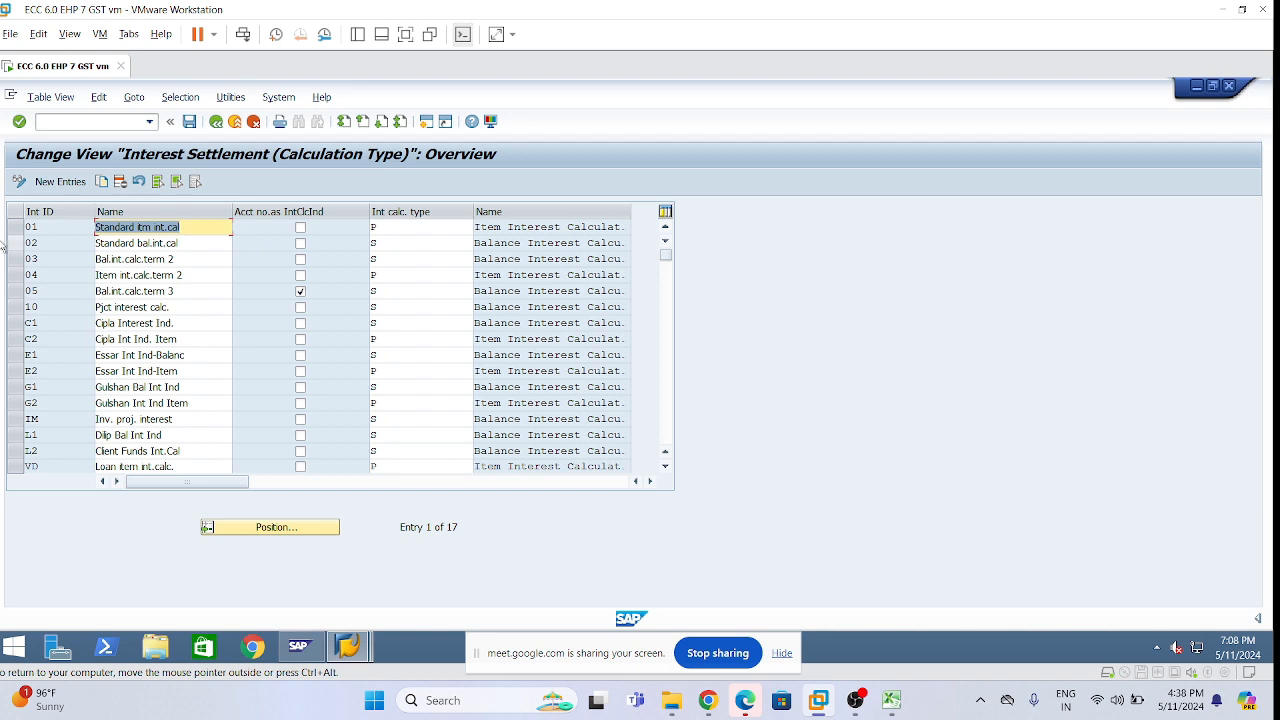
Create a new interest settlement entry with Int ID L2, naming it with the client's name followed by "Int. Ind Item"
{"action": "left_click", "coordinate": [51, 183]}
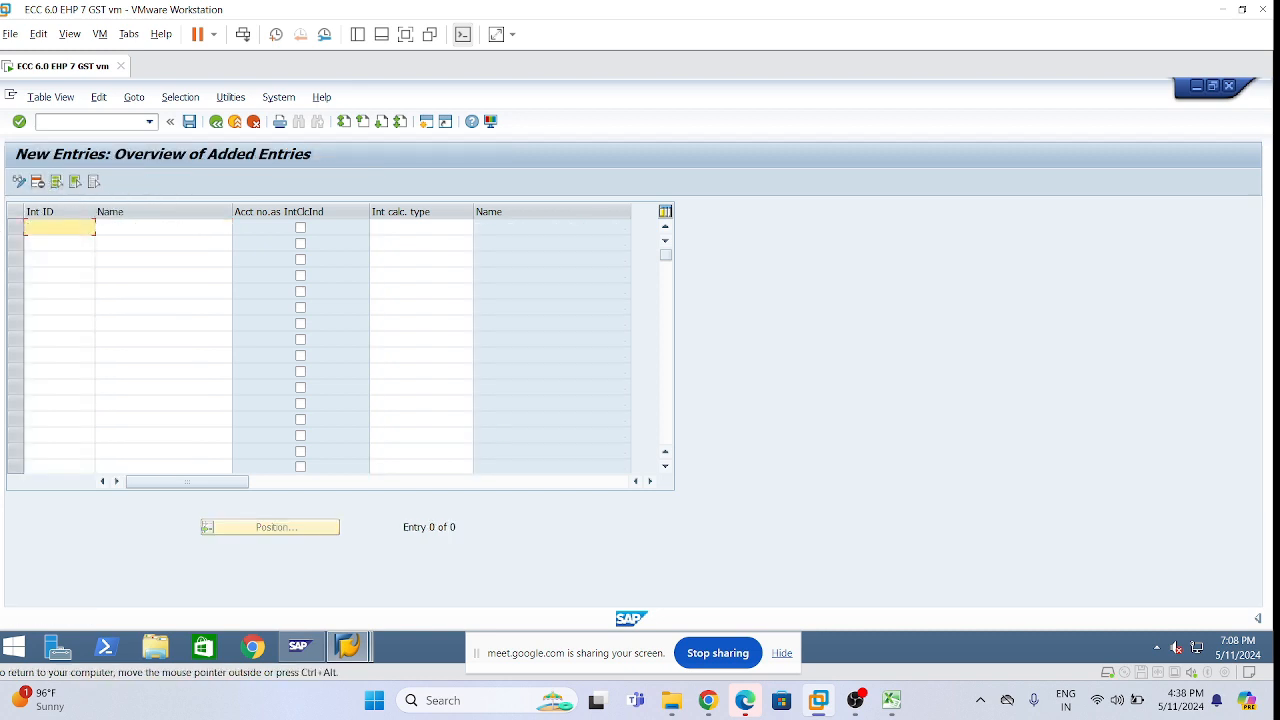
{"action": "type", "text": "I2"}
{"action": "key", "text": "Tab"}
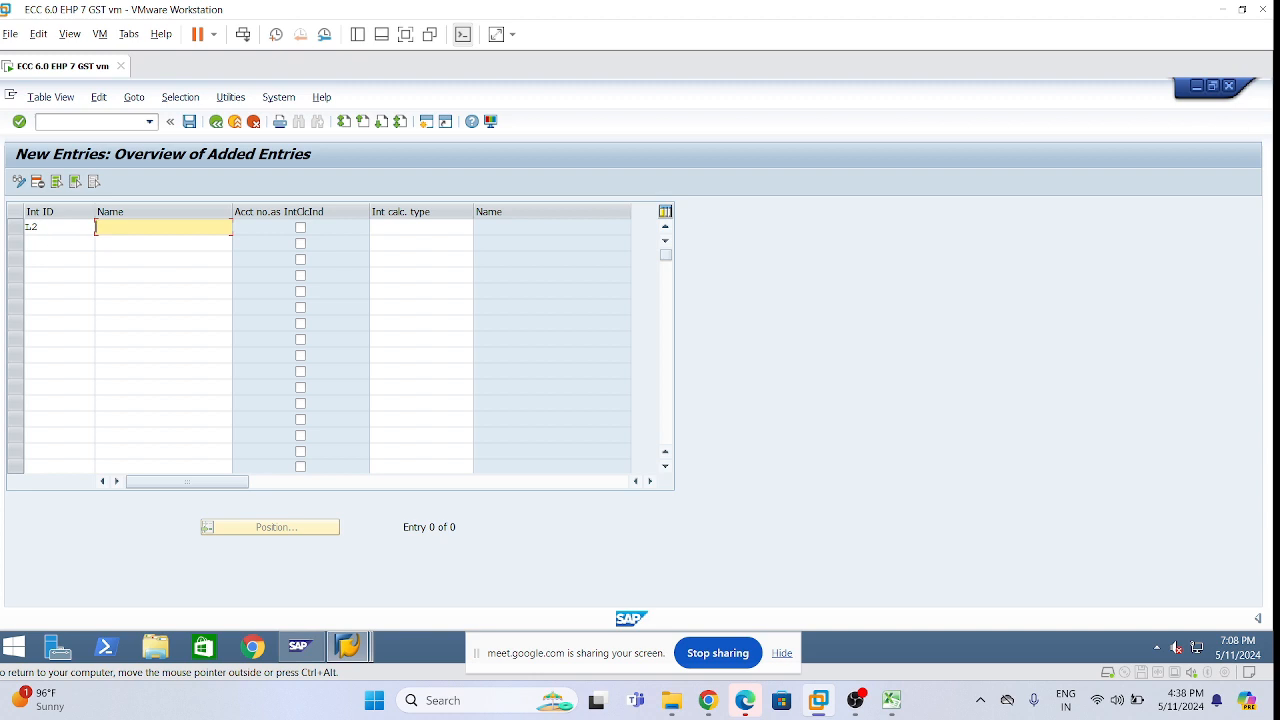
{"action": "left_click", "coordinate": [448, 228]}
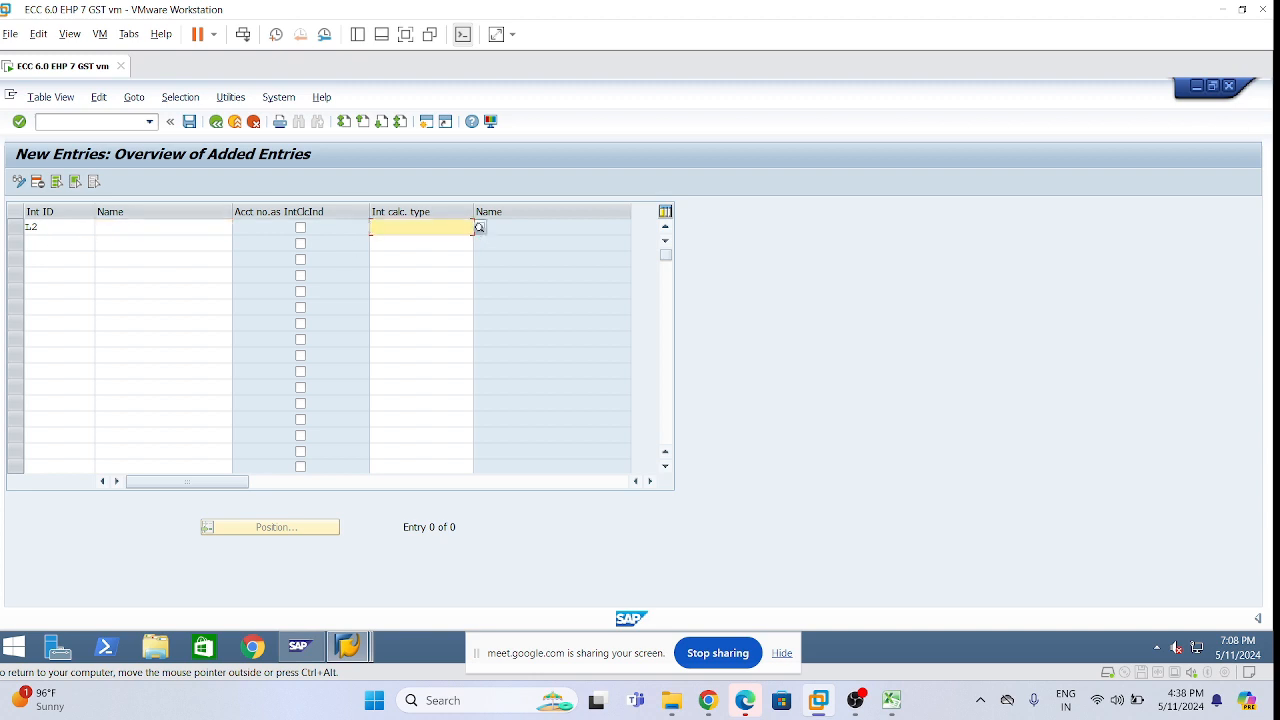
{"action": "left_click", "coordinate": [134, 227]}
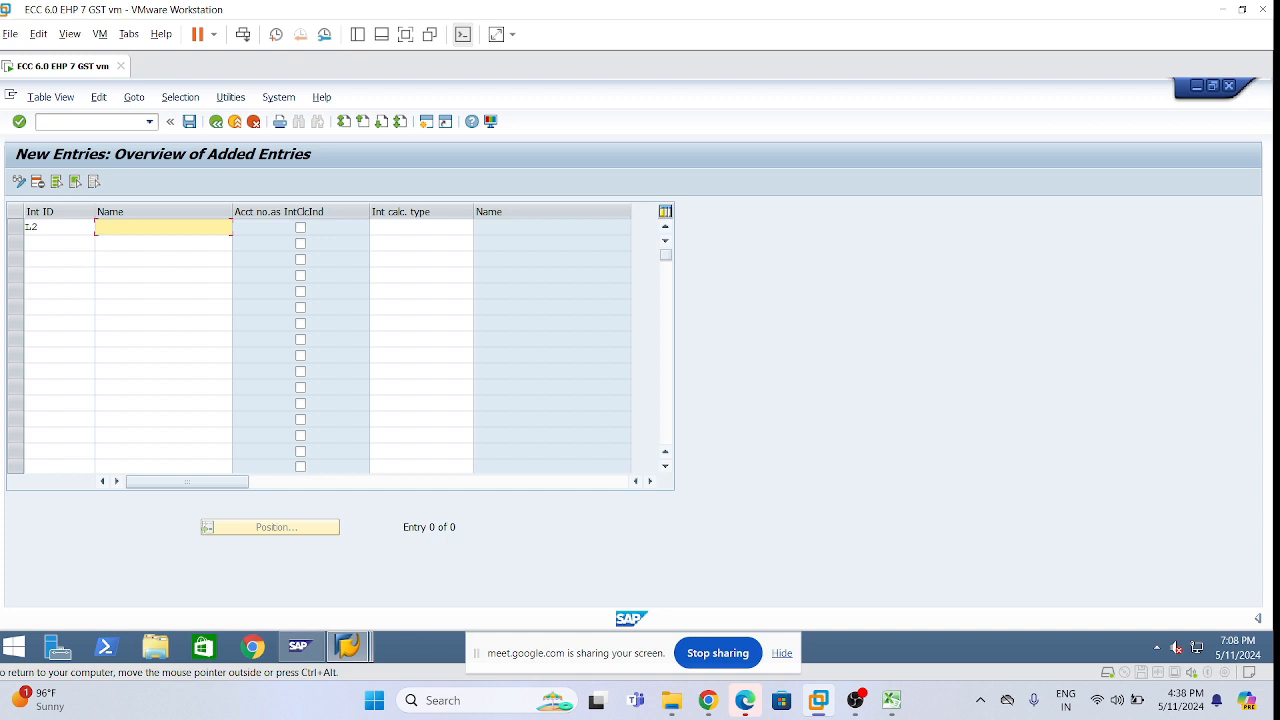
{"action": "type", "text": "DI"}
{"action": "key", "text": "shift+Tab"}
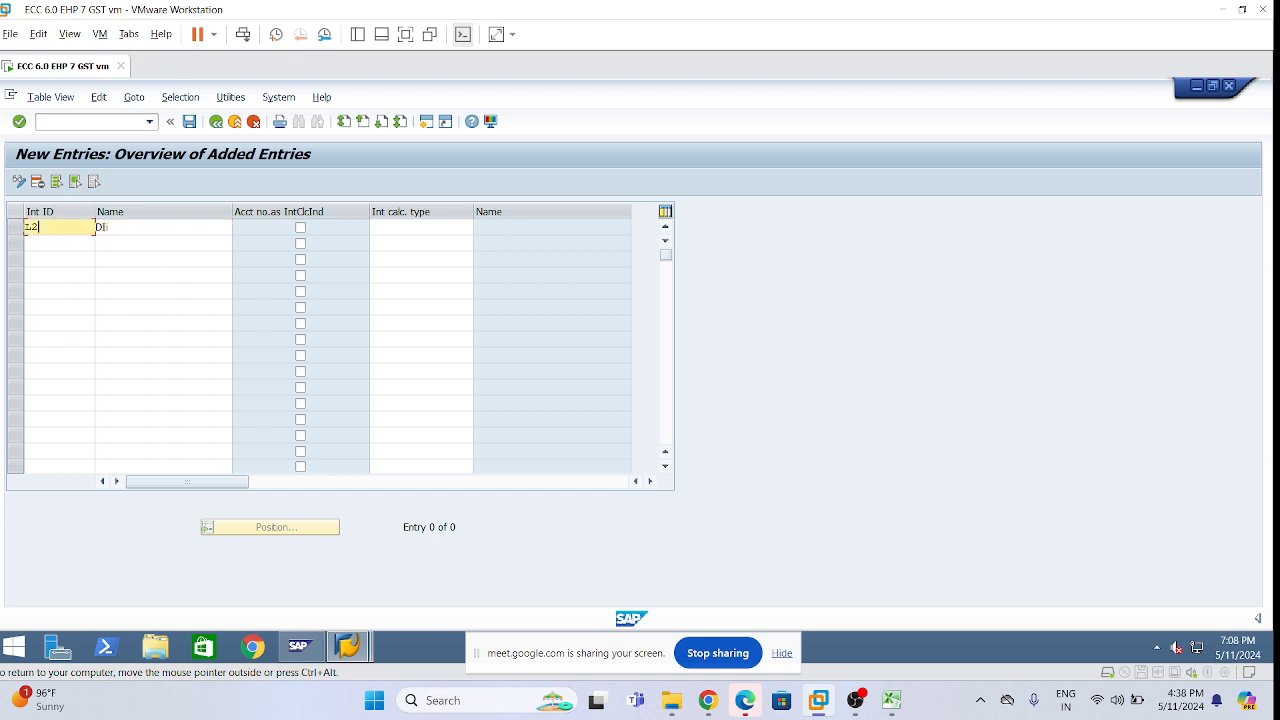
{"action": "left_click_drag", "start_coordinate": [41, 227], "coordinate": [24, 227]}
{"action": "left_click", "coordinate": [180, 227]}
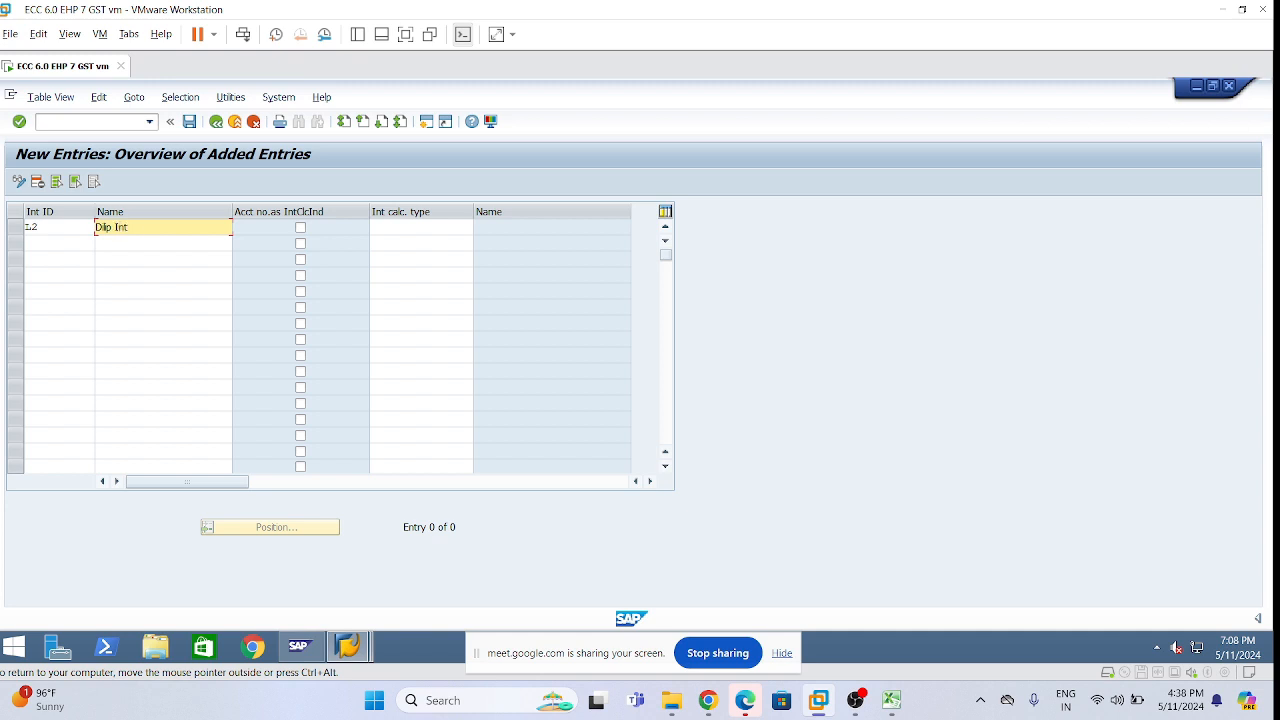
{"action": "type", "text": "nd Item"}
Set the new entry's interest calculation type to P, Item Interest Calculation, and validate the entry
{"action": "left_click", "coordinate": [470, 227]}
{"action": "left_click", "coordinate": [483, 235]}
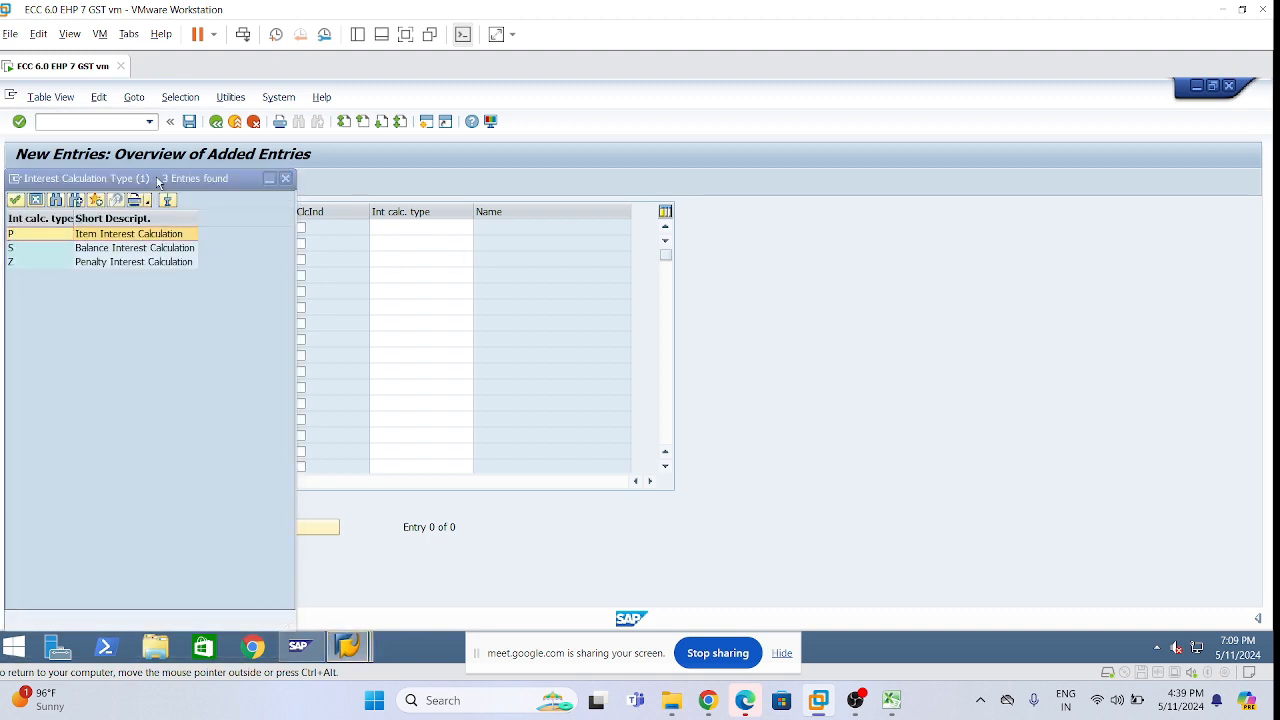
{"action": "left_click_drag", "start_coordinate": [157, 182], "coordinate": [539, 168]}
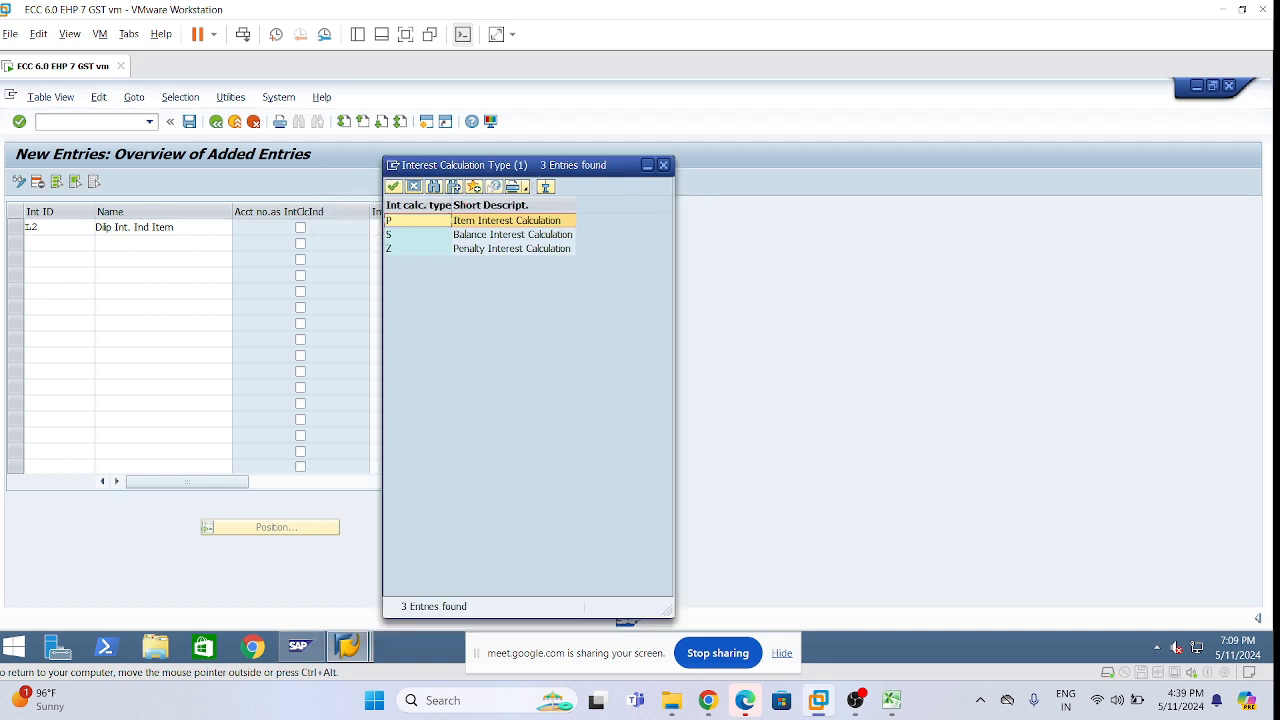
{"action": "left_click", "coordinate": [486, 234]}
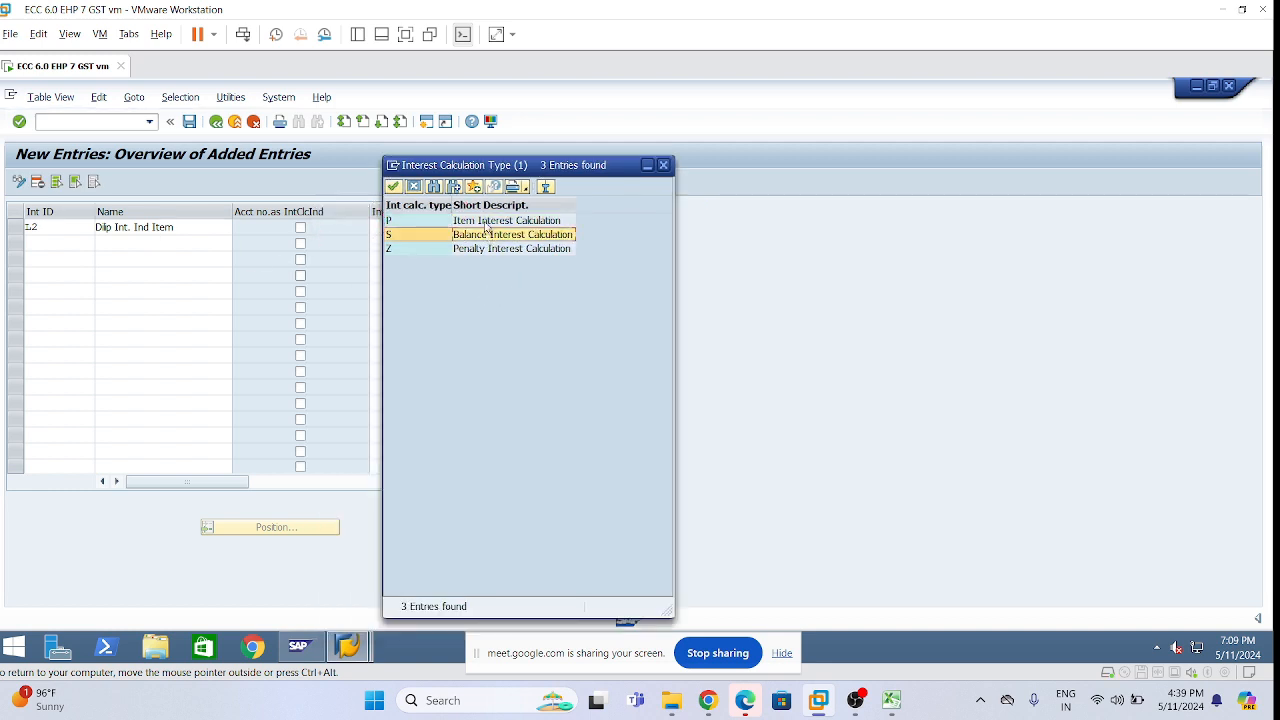
{"action": "left_click", "coordinate": [486, 223]}
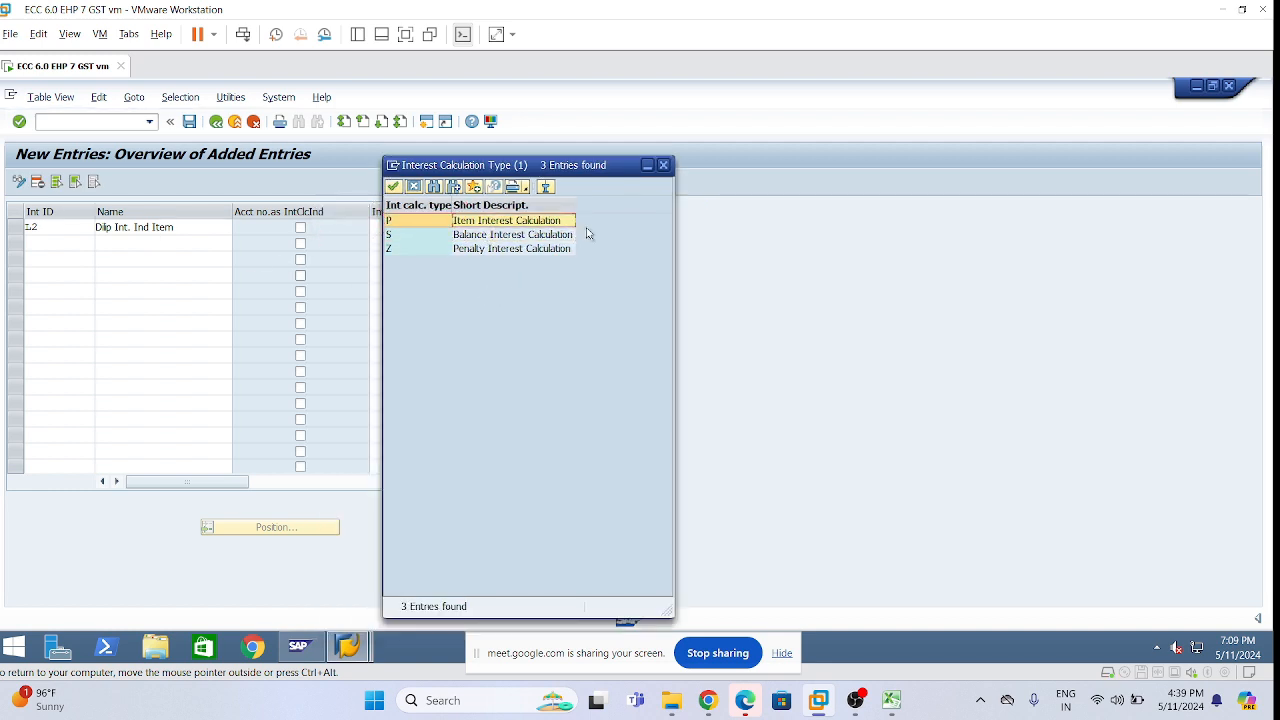
{"action": "left_click_drag", "start_coordinate": [619, 169], "coordinate": [713, 163]}
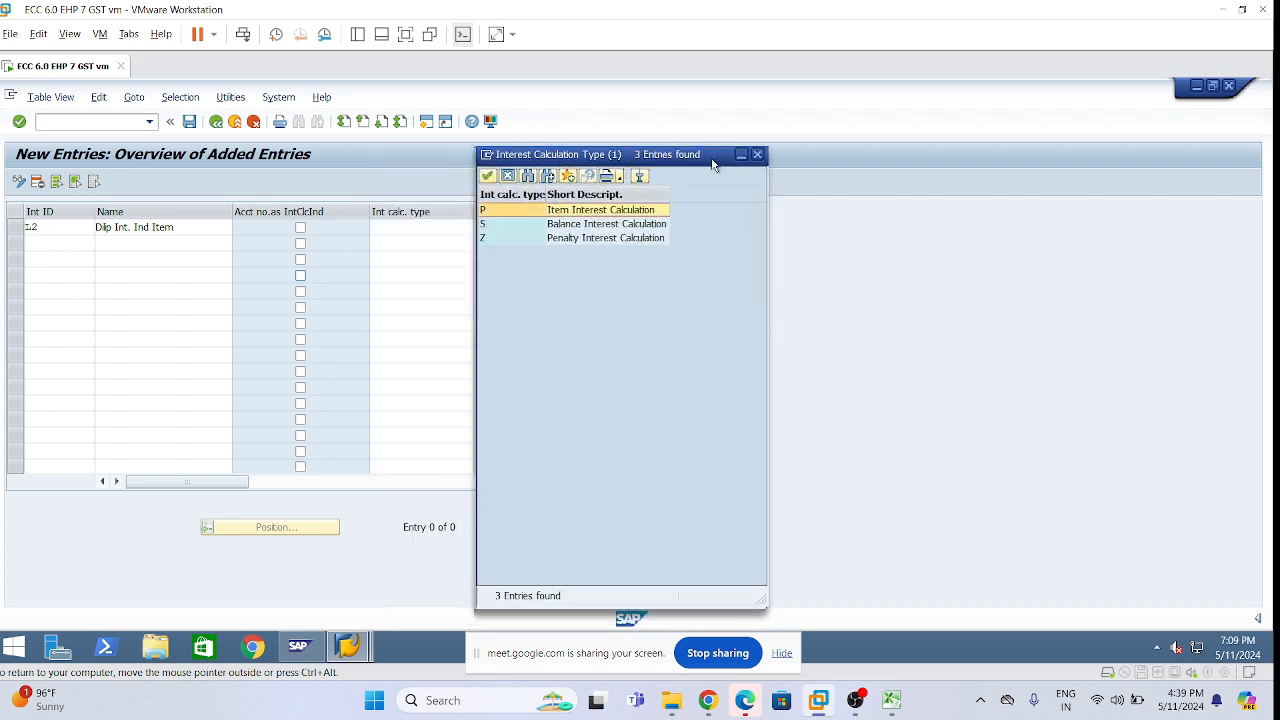
{"action": "left_click", "coordinate": [857, 700]}
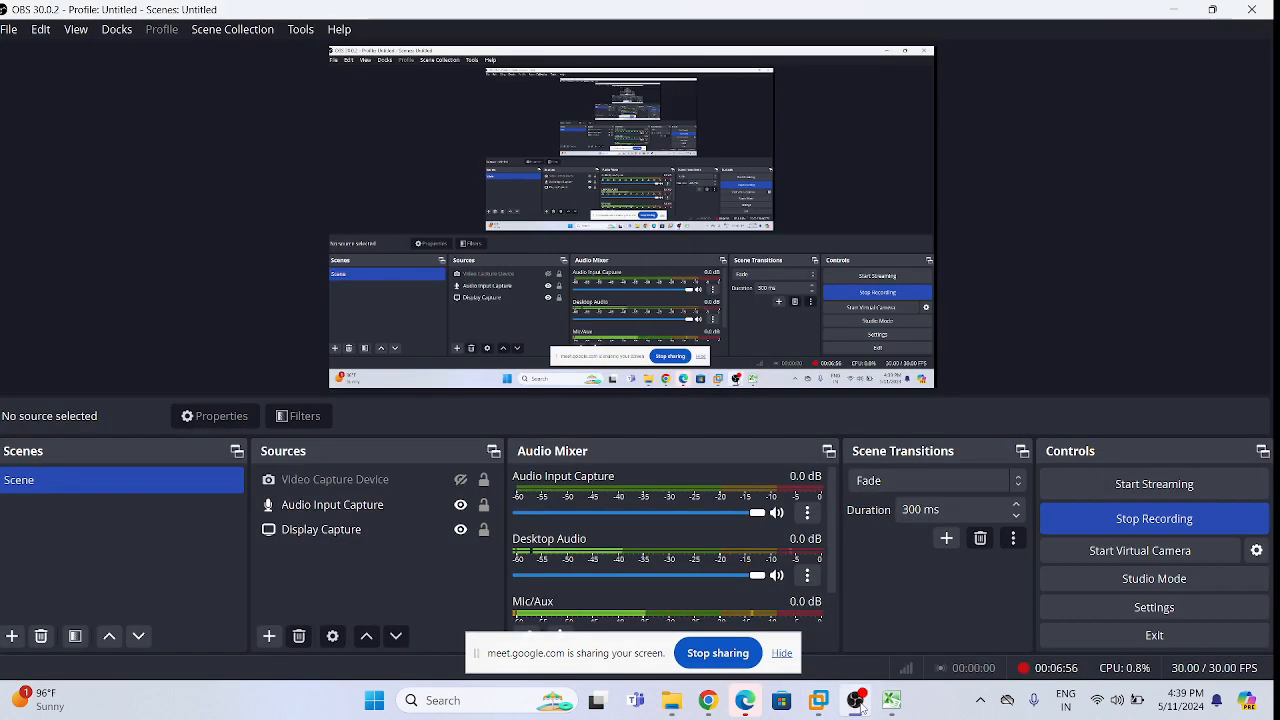
{"action": "left_click", "coordinate": [857, 700]}
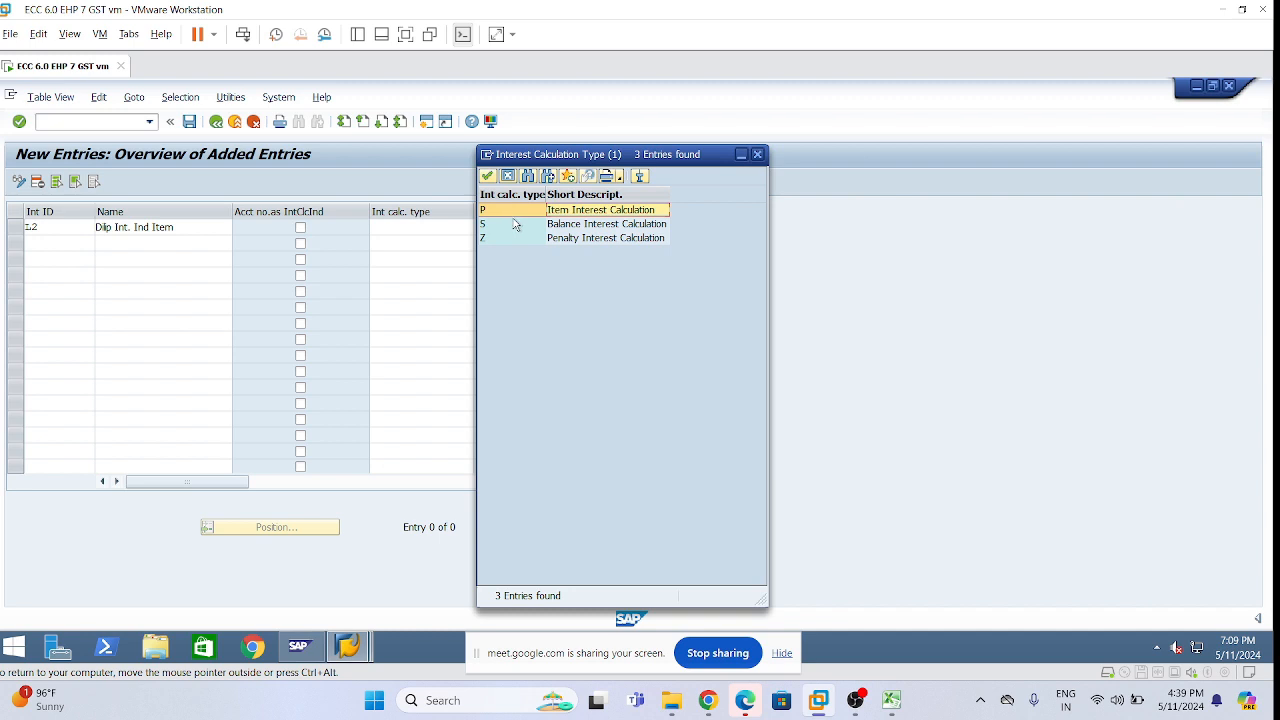
{"action": "left_click", "coordinate": [580, 230]}
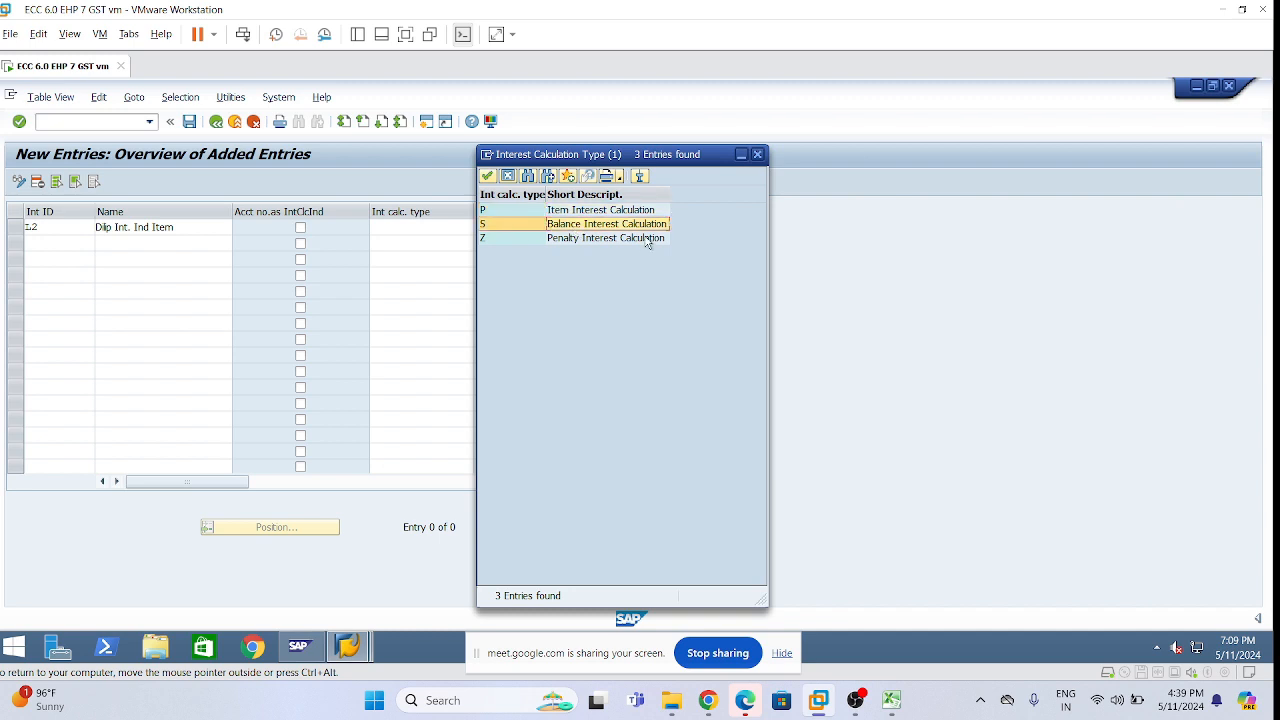
{"action": "left_click", "coordinate": [577, 213]}
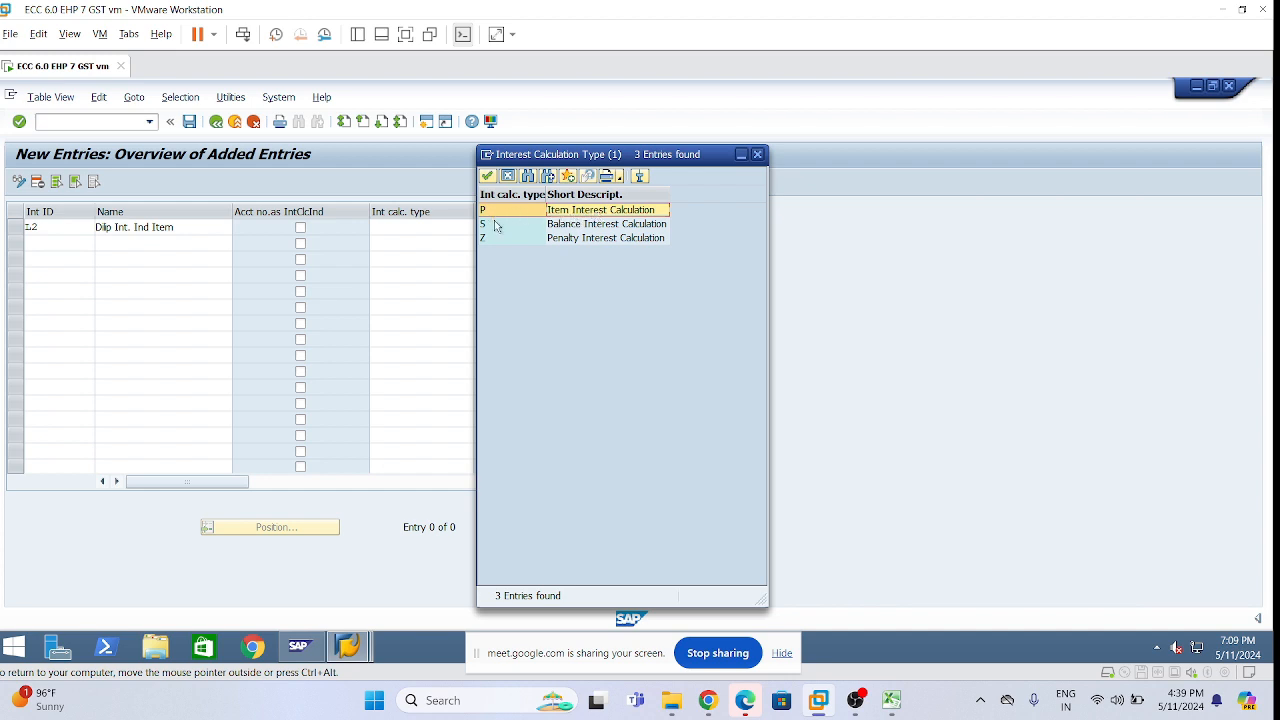
{"action": "left_click", "coordinate": [564, 226]}
{"action": "double_click", "coordinate": [501, 209]}
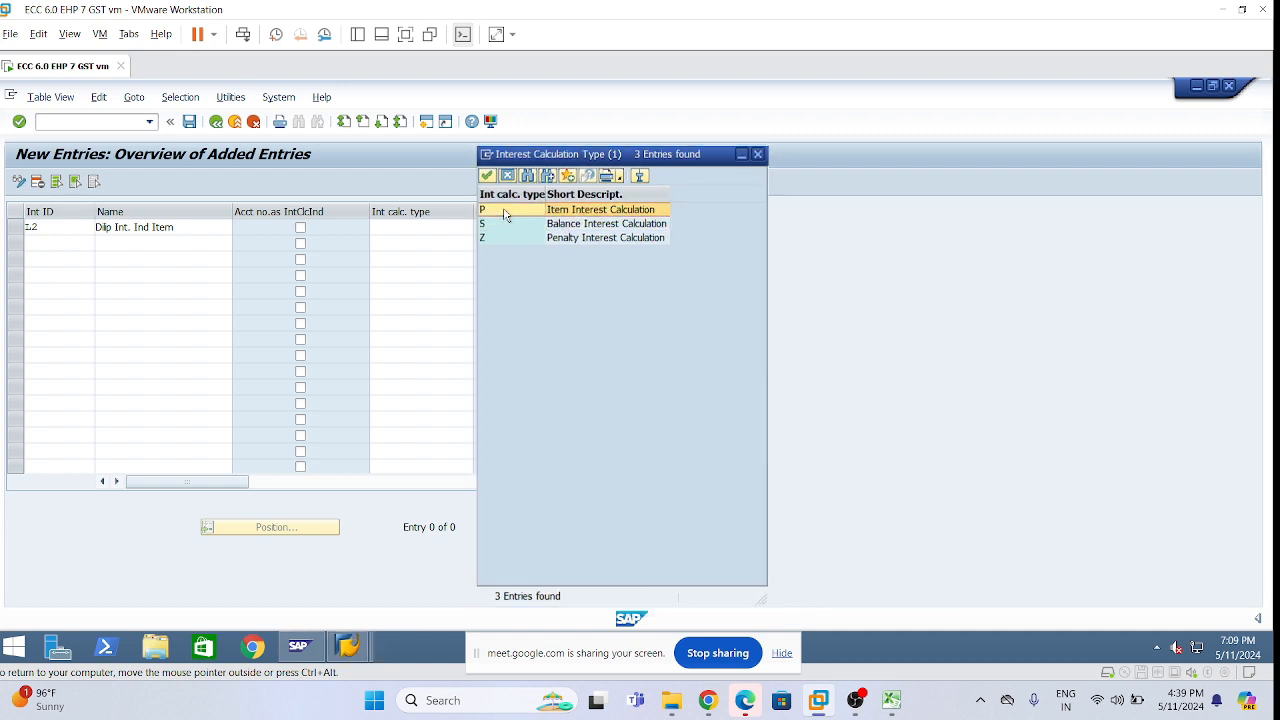
{"action": "left_click", "coordinate": [421, 243]}
{"action": "key", "text": "Return"}
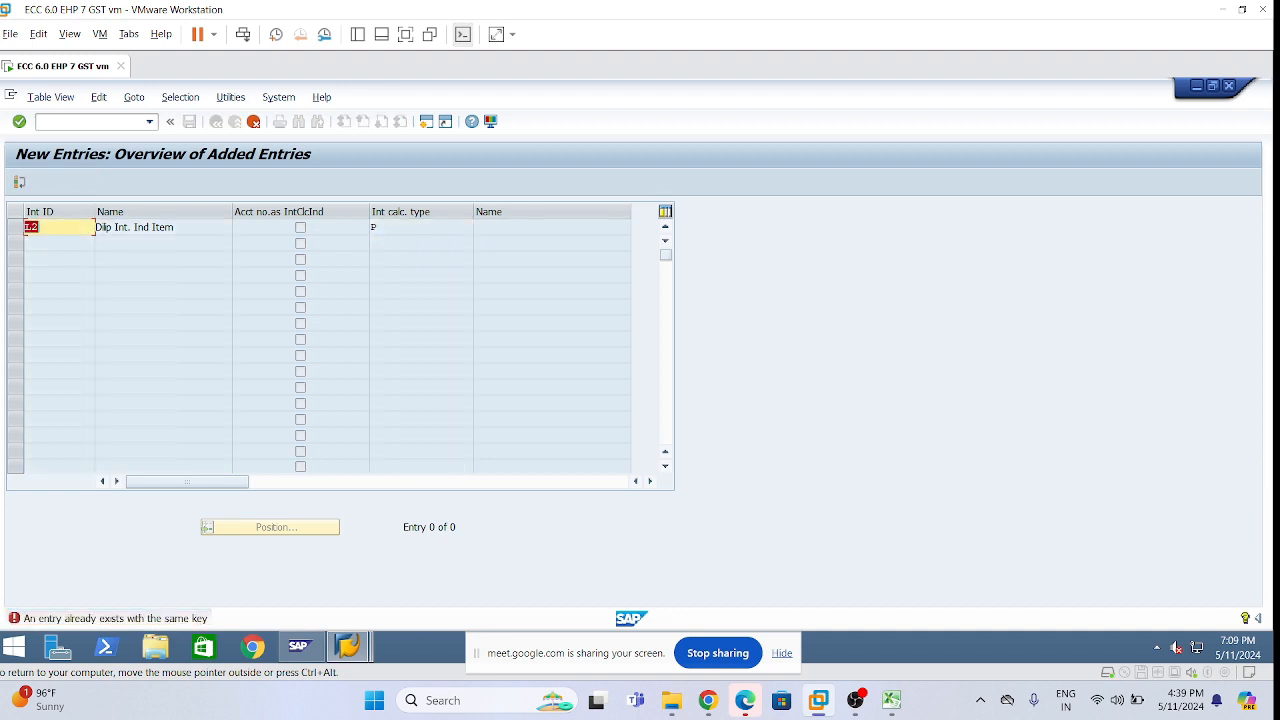
Replace the new entry's Int ID with X2 and validate the entry
{"action": "left_click", "coordinate": [39, 228]}
{"action": "key", "text": "BackSpace"}
{"action": "key", "text": "BackSpace"}
{"action": "type", "text": "X2"}
{"action": "key", "text": "Return"}
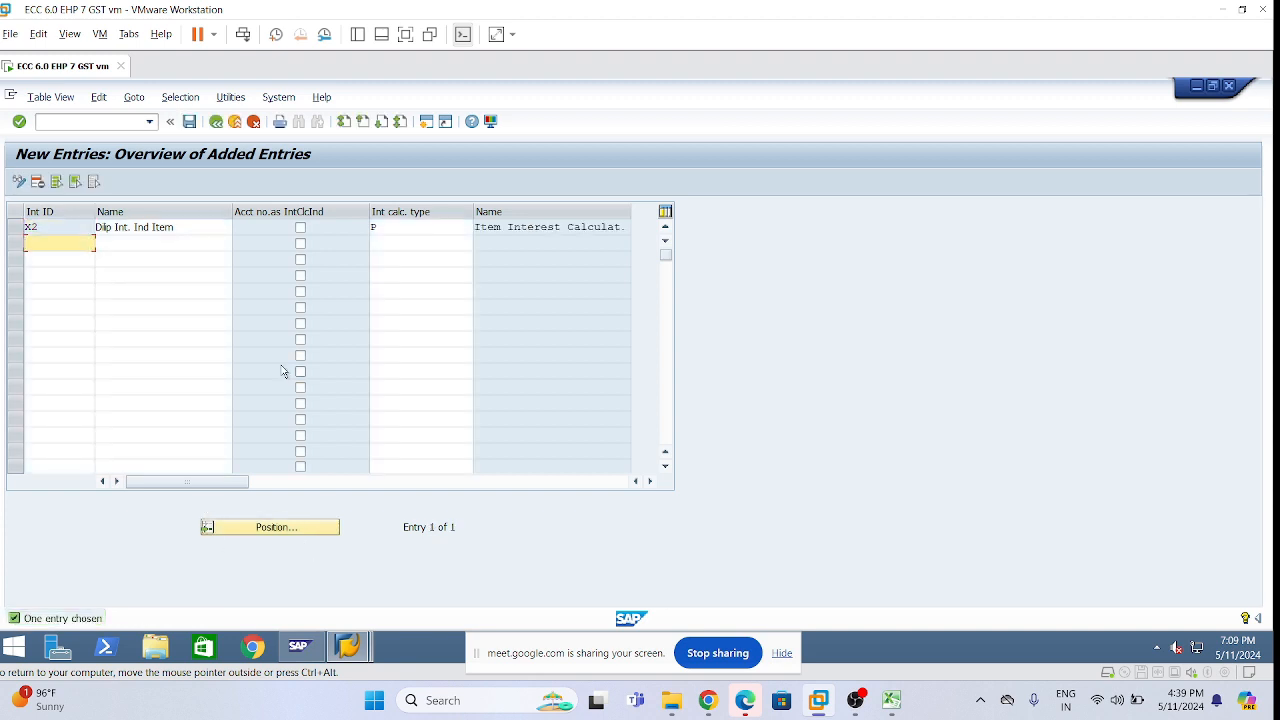
Note "Int. Ind is X2" in cell K9 of the Excel worksheet and return to the SAP new entries overview
{"action": "left_click", "coordinate": [891, 700]}
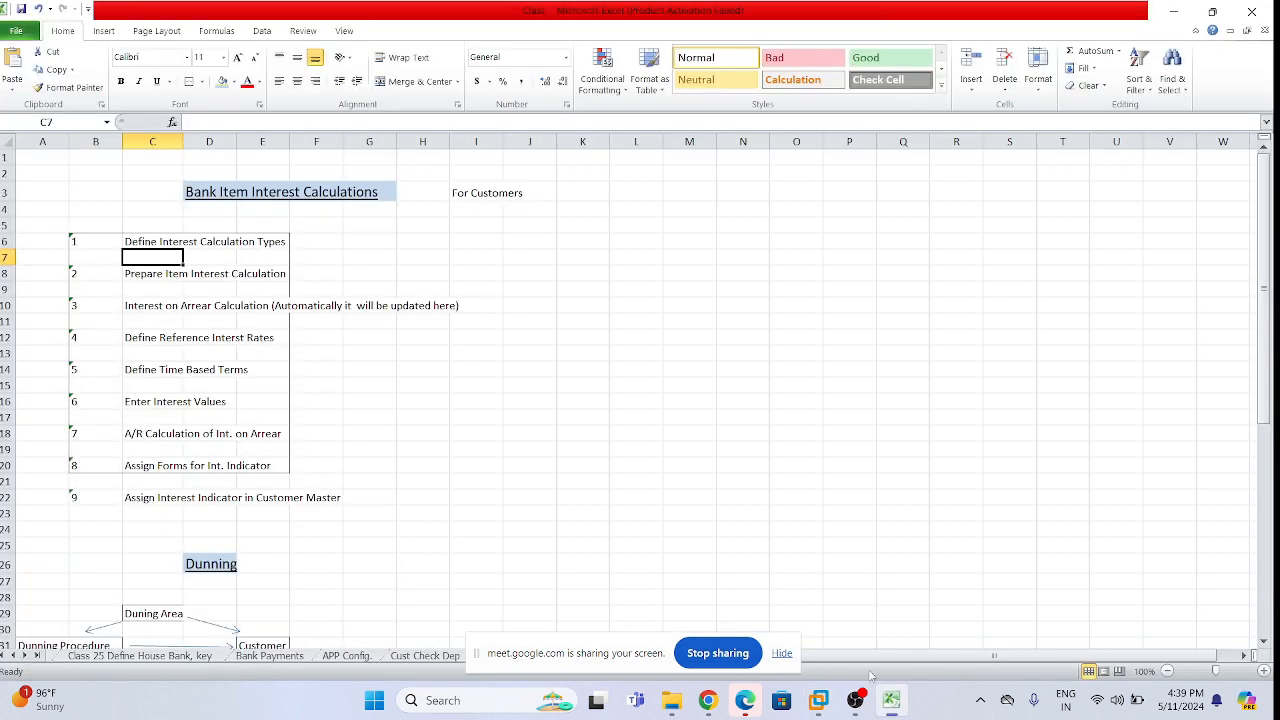
{"action": "left_click", "coordinate": [561, 289]}
{"action": "type", "text": "In"}
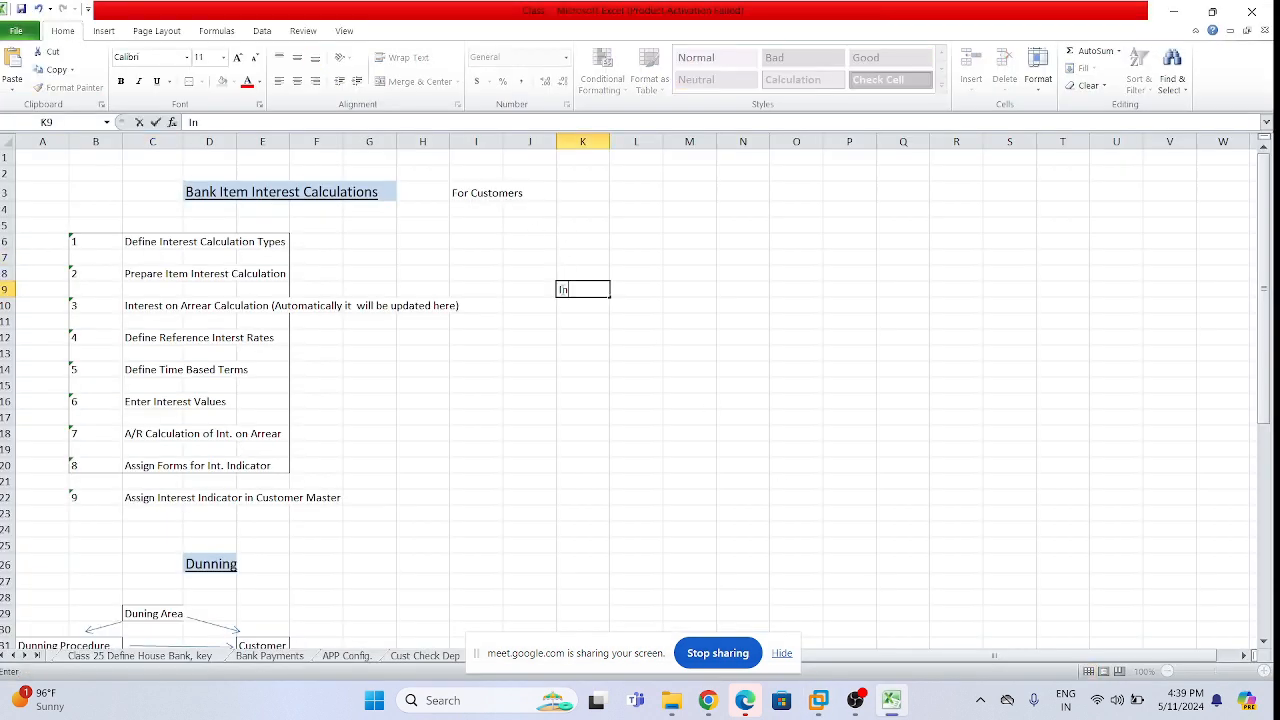
{"action": "type", "text": "t. Ind is X2"}
{"action": "left_click", "coordinate": [582, 388]}
{"action": "key", "text": "alt+Tab"}
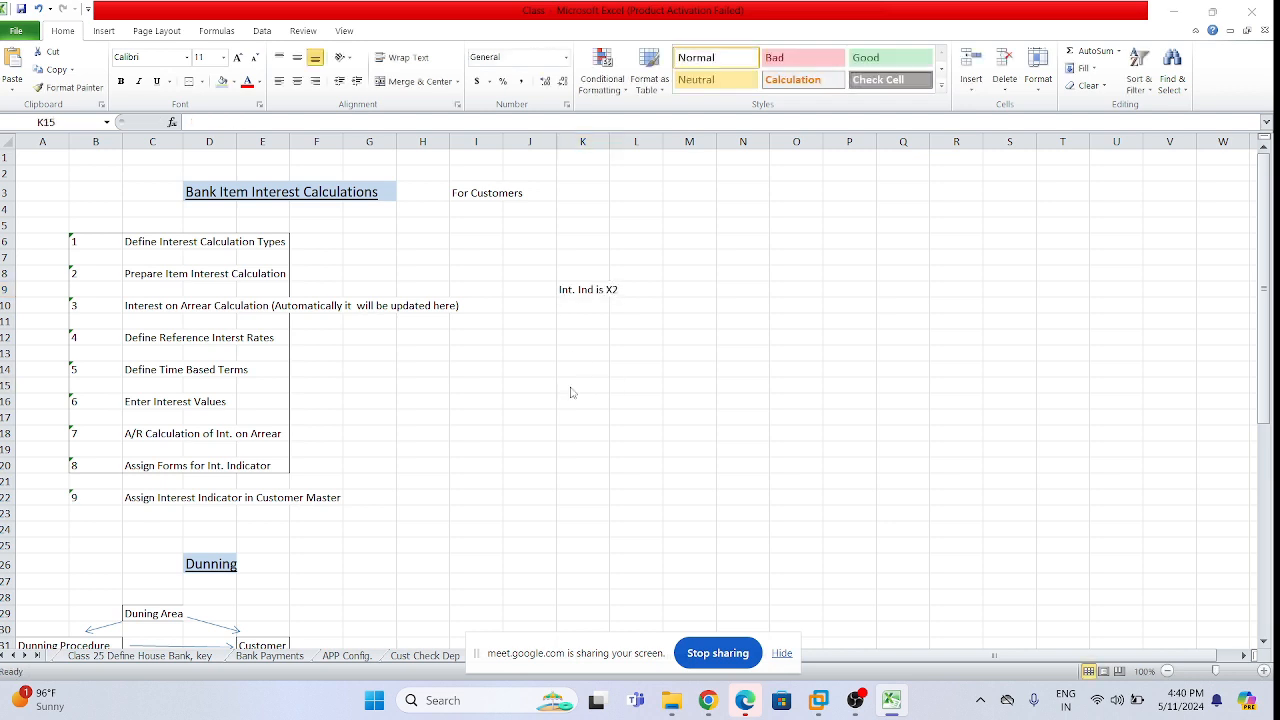
{"action": "key", "text": "Tab"}
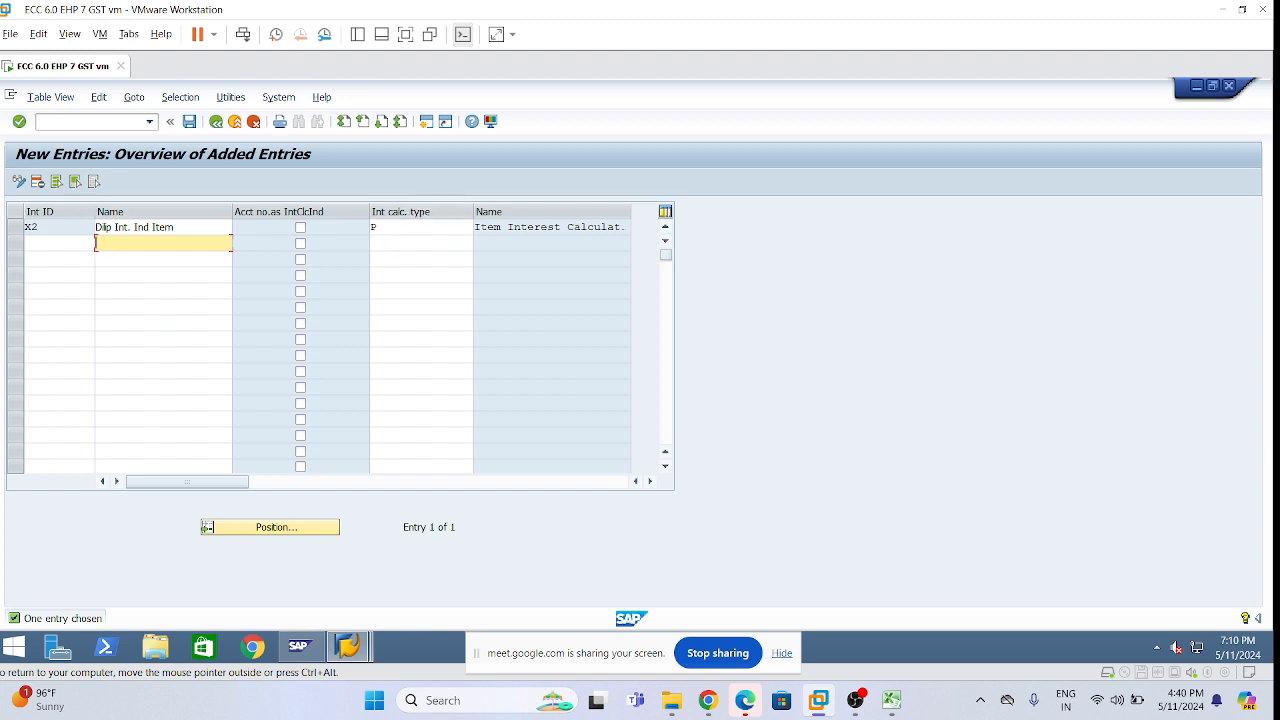
Save the X2 interest calculation type, confirm the customizing request and return to the IMG structure
{"action": "left_click", "coordinate": [189, 123]}
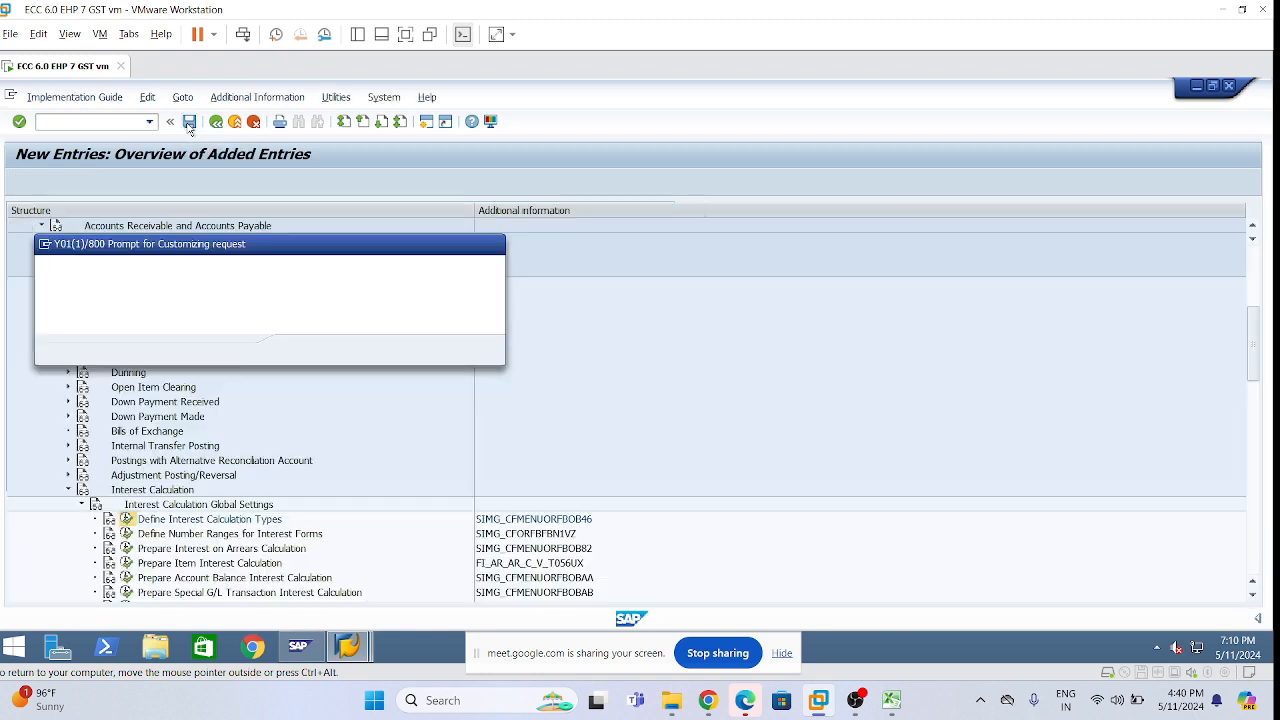
{"action": "left_click", "coordinate": [299, 350]}
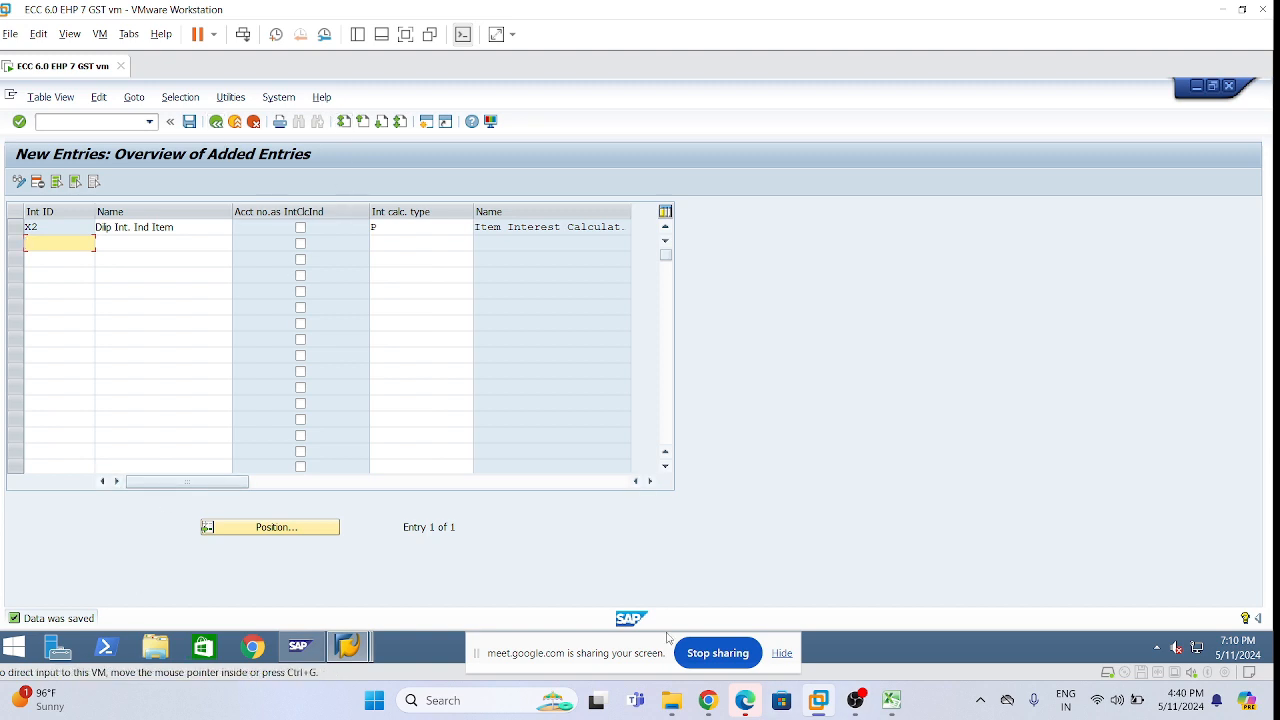
{"action": "left_click", "coordinate": [216, 122]}
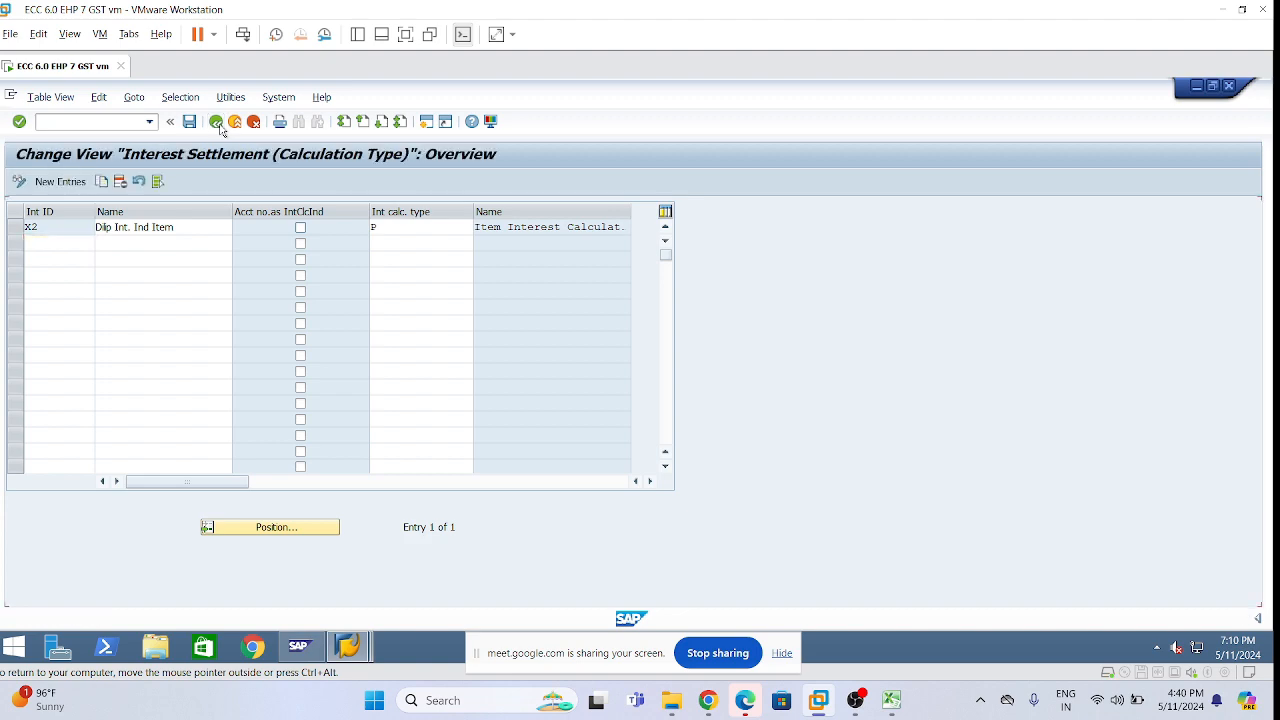
{"action": "left_click", "coordinate": [216, 122]}
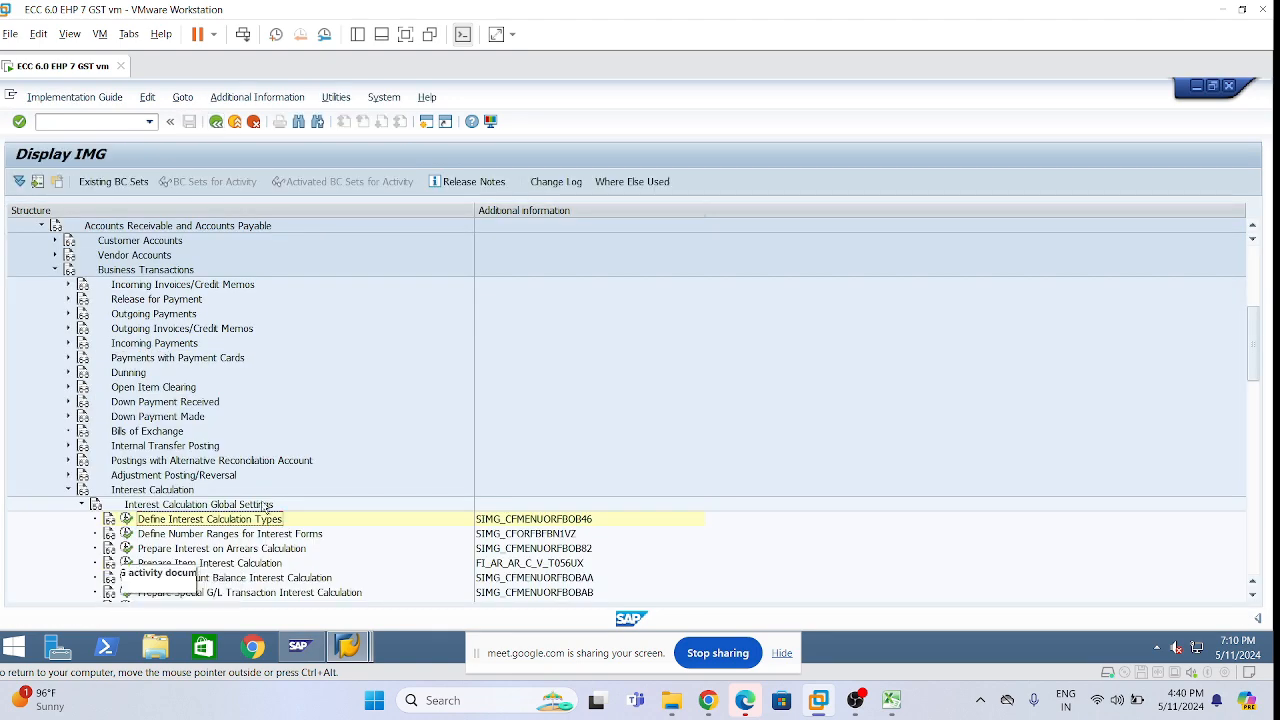
Start a new entry under Prepare Item Interest Calculation for interest indicator X2, with item selection set to No Cleared Items
{"action": "scroll", "coordinate": [266, 507], "scroll_direction": "down", "scroll_amount": 3}
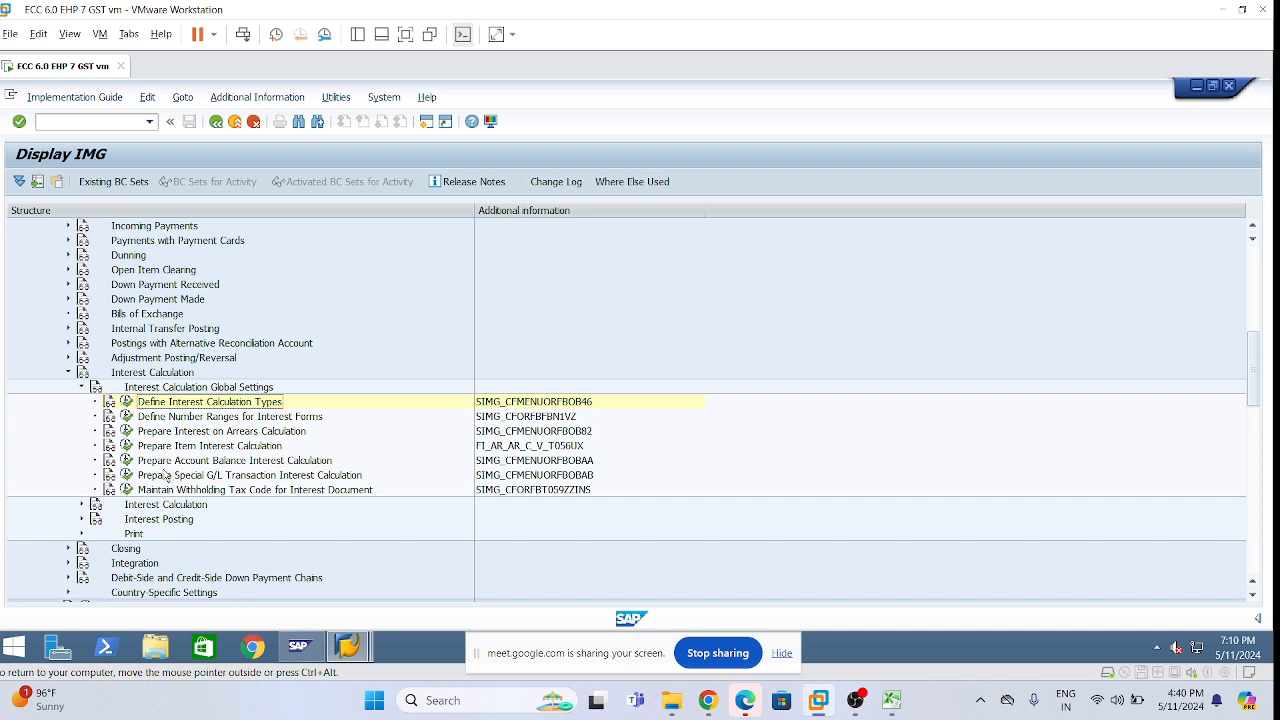
{"action": "left_click", "coordinate": [134, 446]}
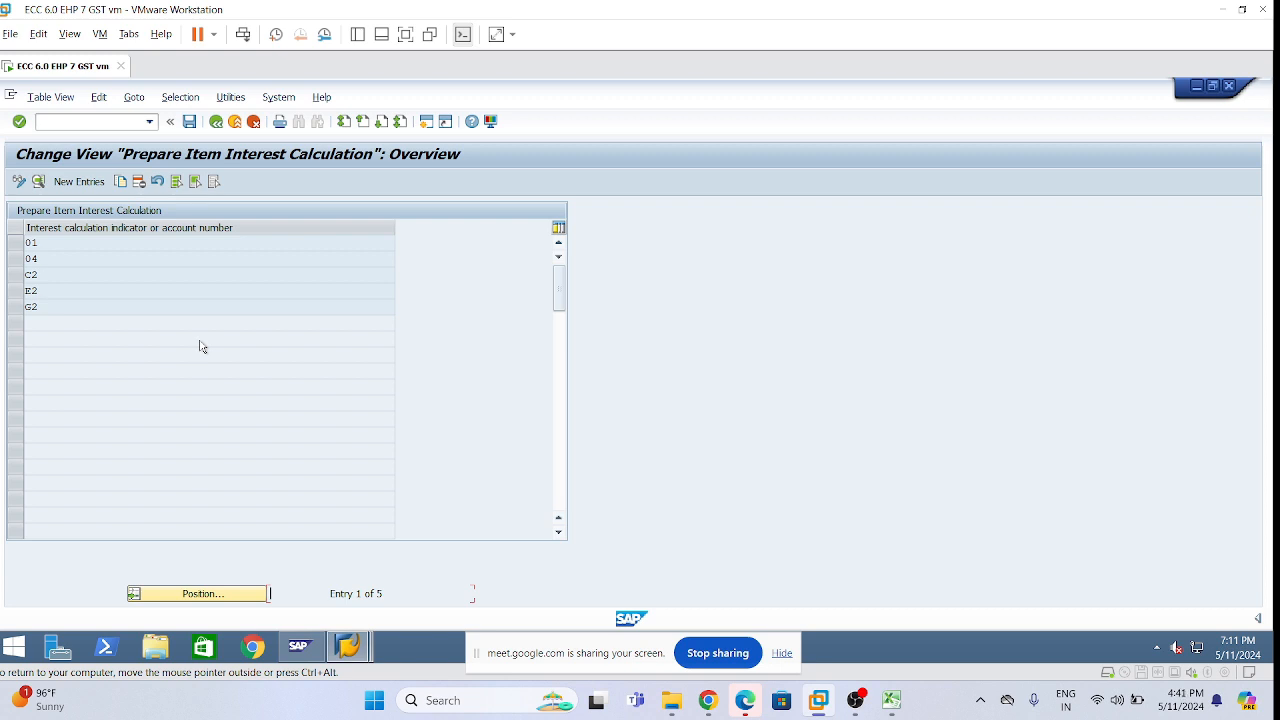
{"action": "left_click", "coordinate": [65, 183]}
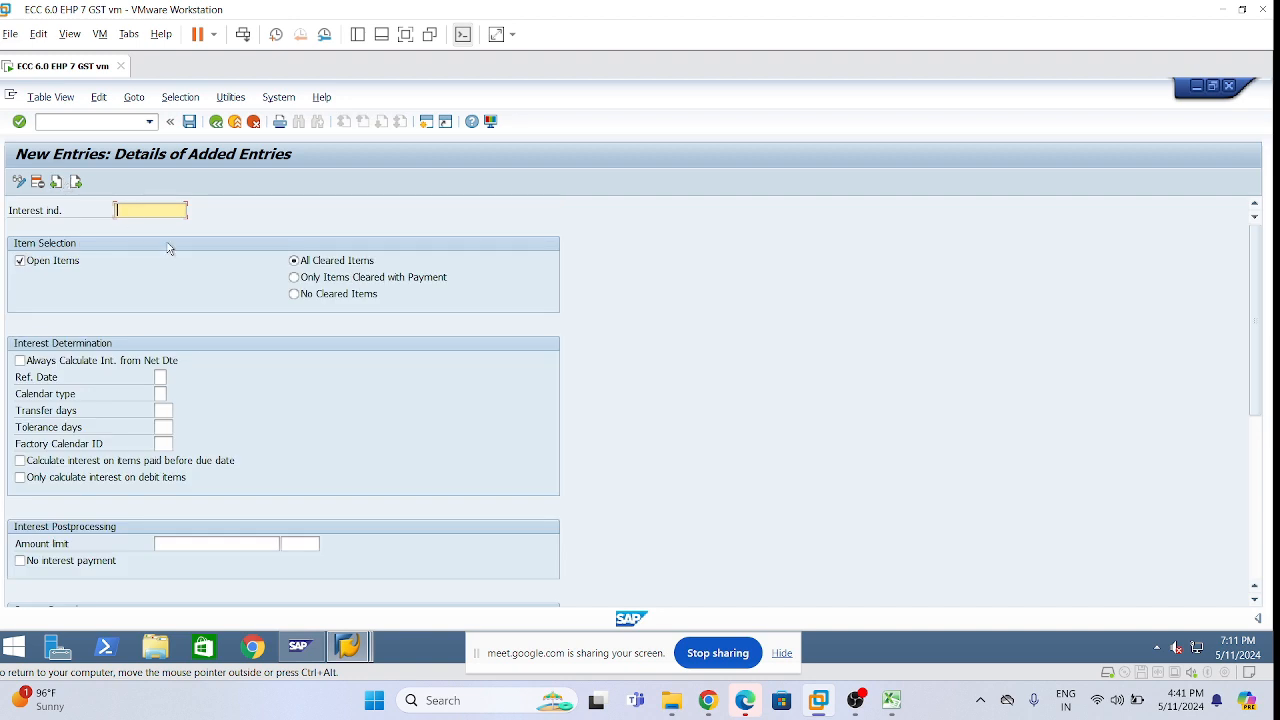
{"action": "type", "text": "X2"}
{"action": "left_click", "coordinate": [295, 295]}
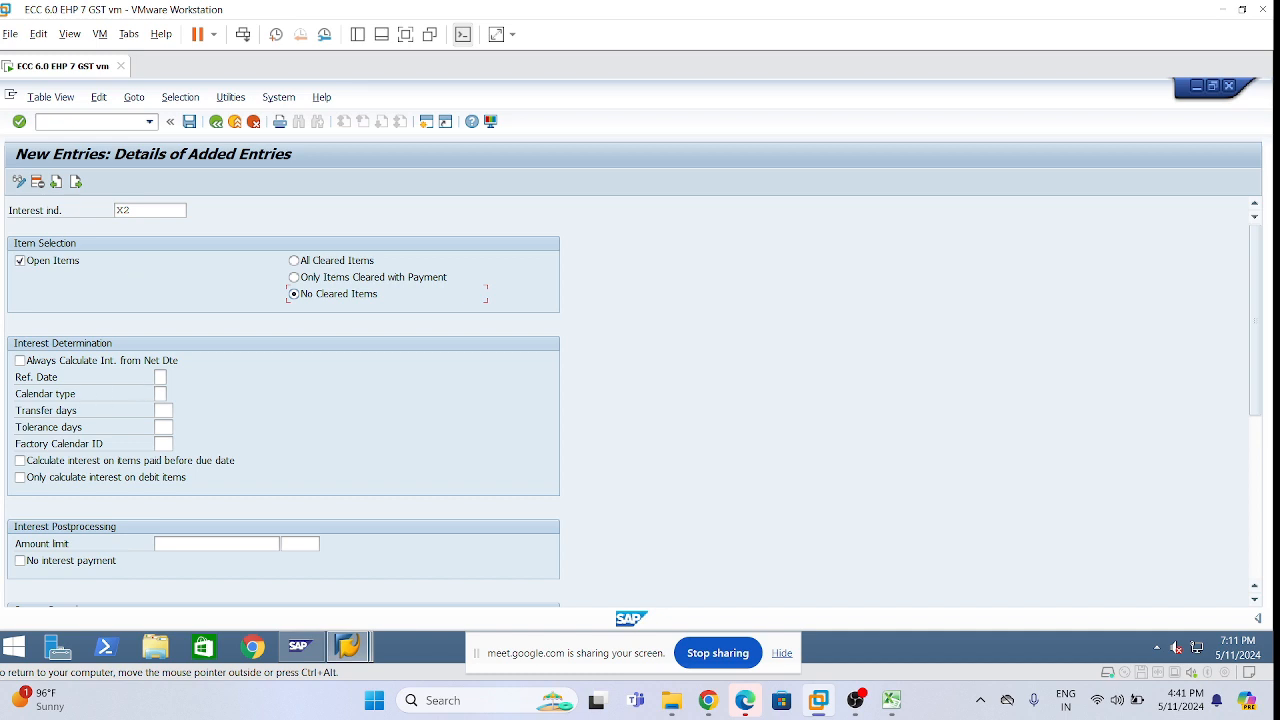
Set the reference date for interest determination to 3, Posting Date, from the list of possible values
{"action": "left_click", "coordinate": [163, 378]}
{"action": "left_click", "coordinate": [171, 380]}
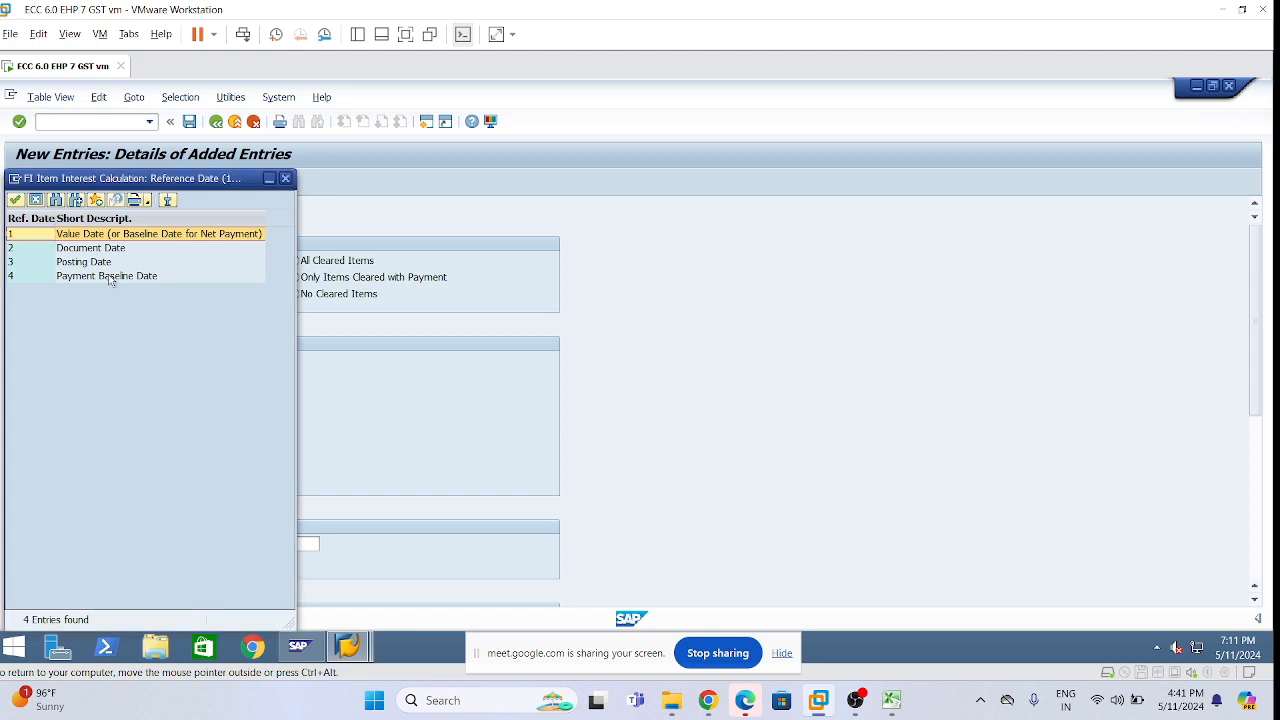
{"action": "left_click", "coordinate": [108, 263]}
{"action": "left_click_drag", "start_coordinate": [190, 176], "coordinate": [525, 163]}
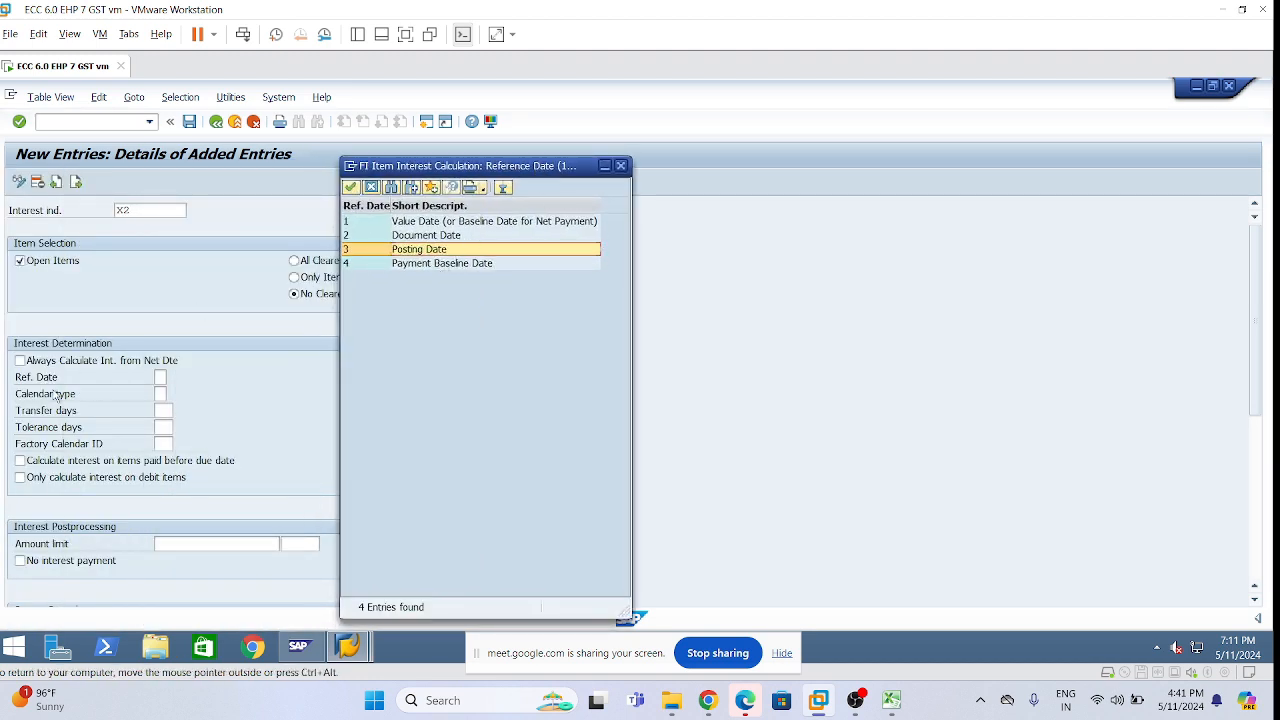
{"action": "double_click", "coordinate": [436, 256]}
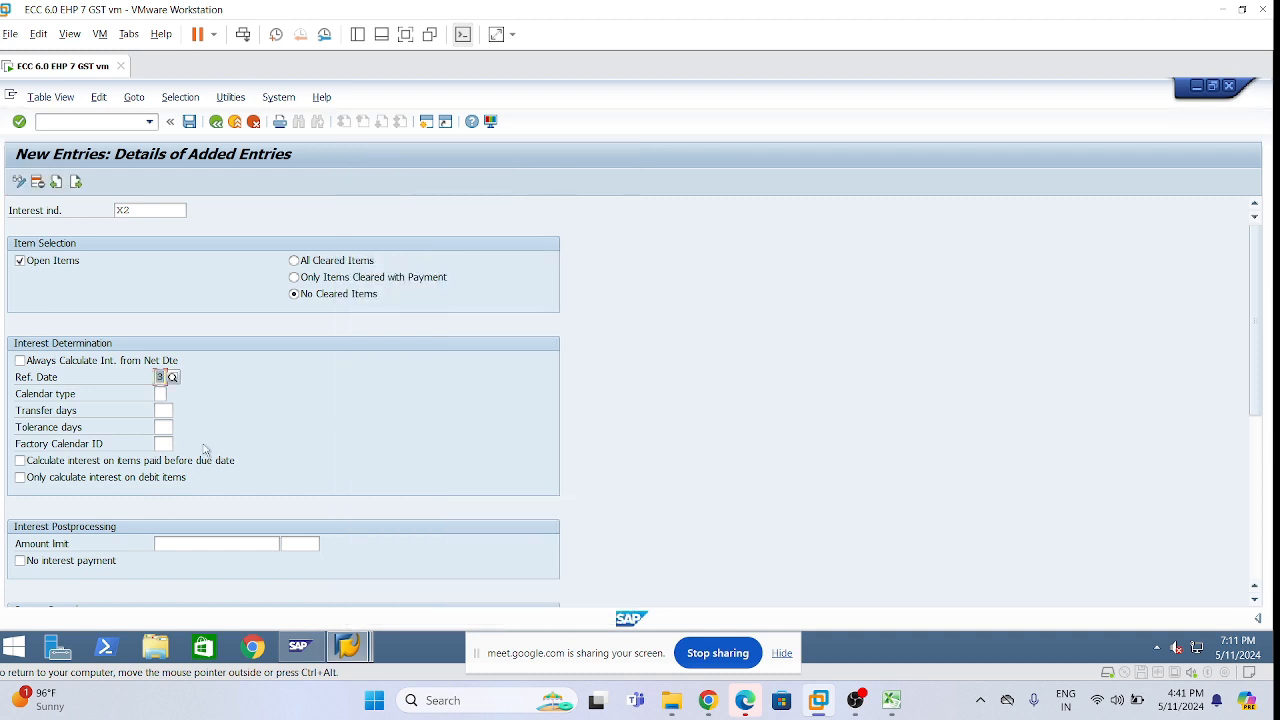
Set the calendar type for interest determination to G (28,..,31/365)
{"action": "left_click", "coordinate": [160, 394]}
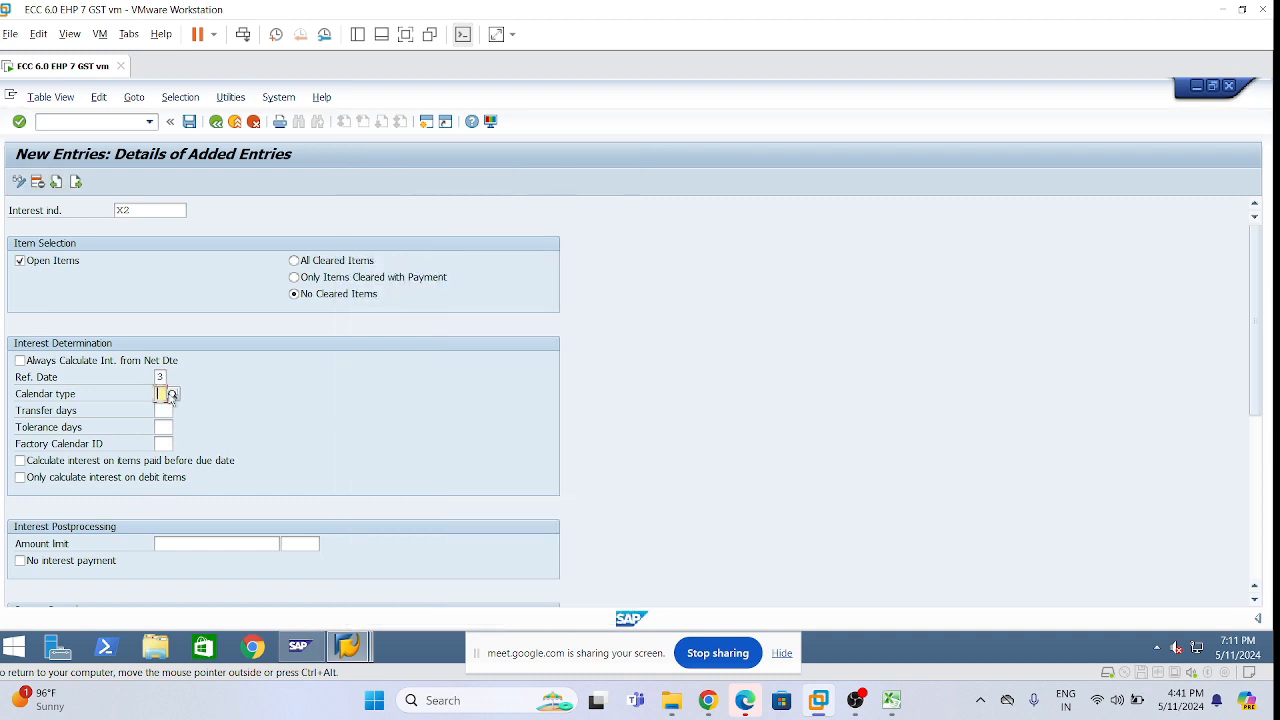
{"action": "key", "text": "F4"}
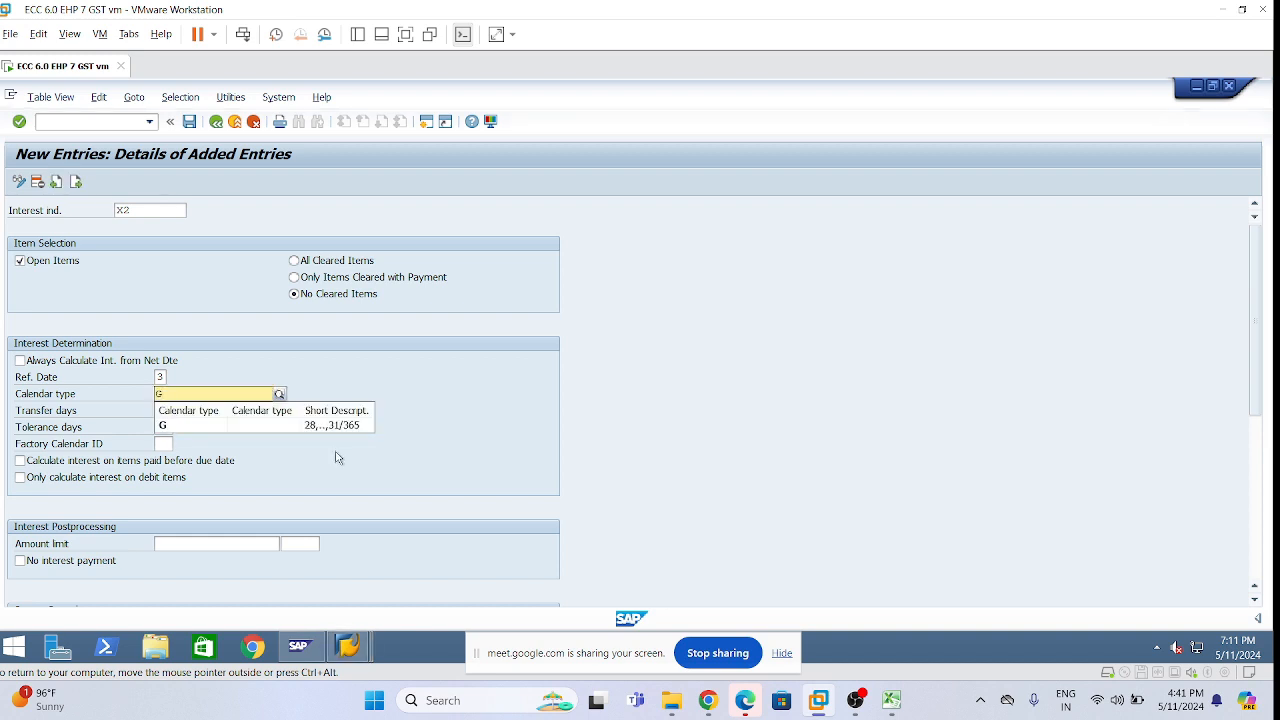
{"action": "left_click", "coordinate": [330, 423]}
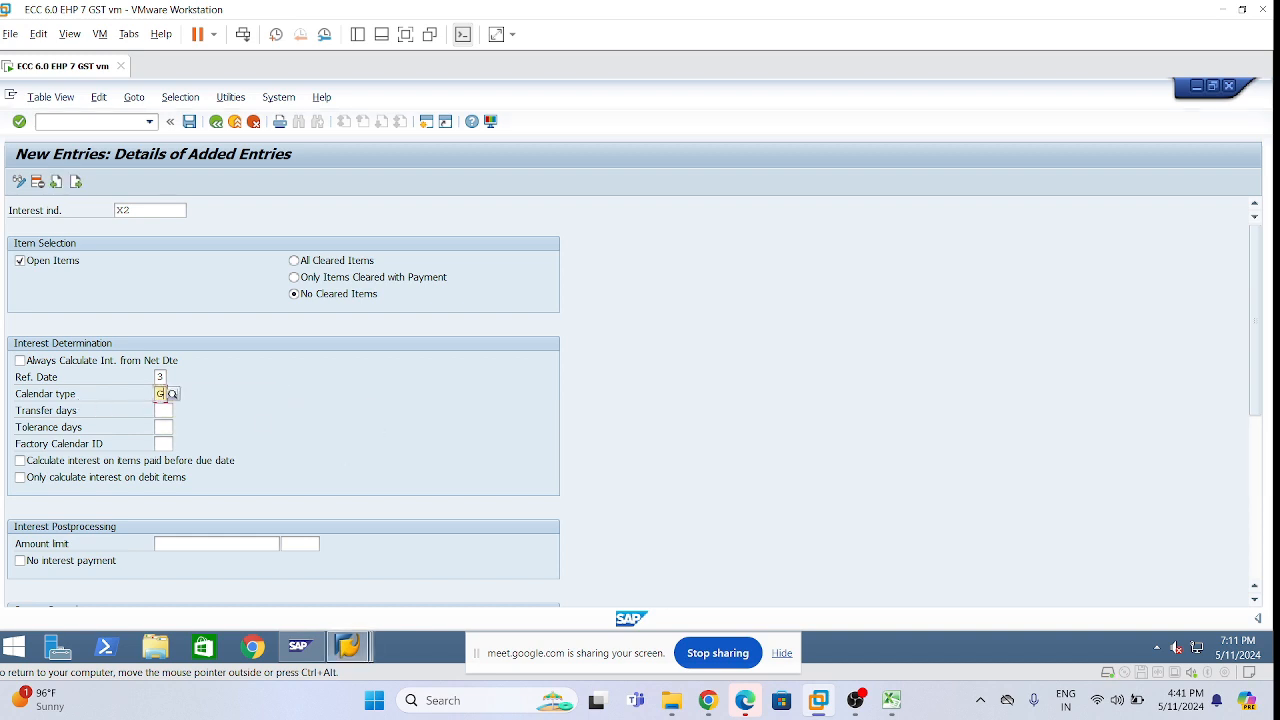
{"action": "left_click", "coordinate": [166, 377]}
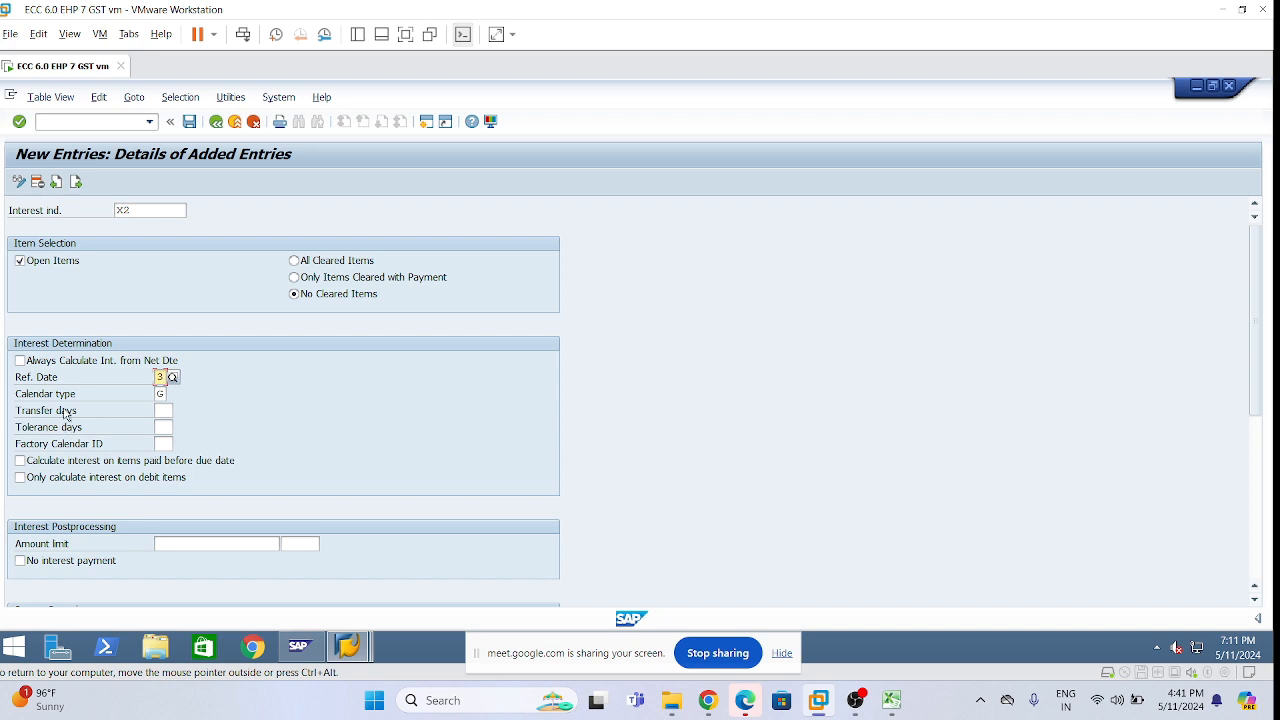
{"action": "left_click", "coordinate": [162, 394]}
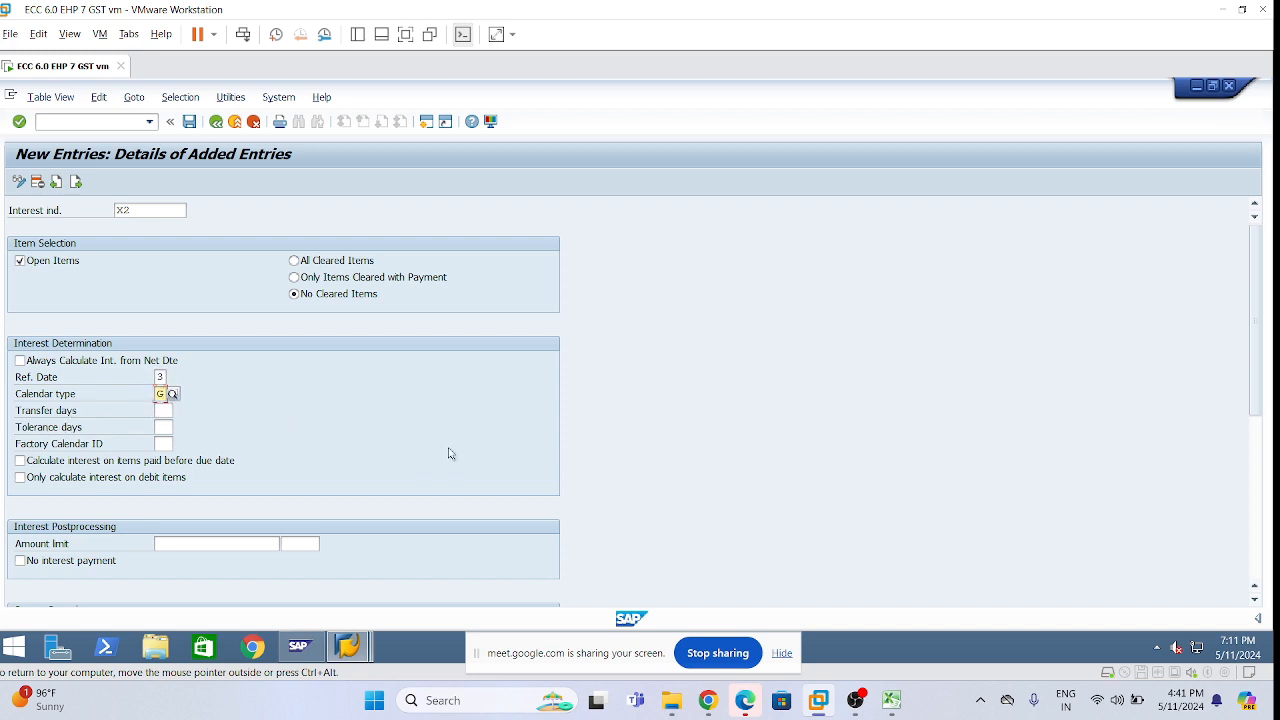
Set the factory calendar ID to IN and validate the entry
{"action": "left_click", "coordinate": [160, 443]}
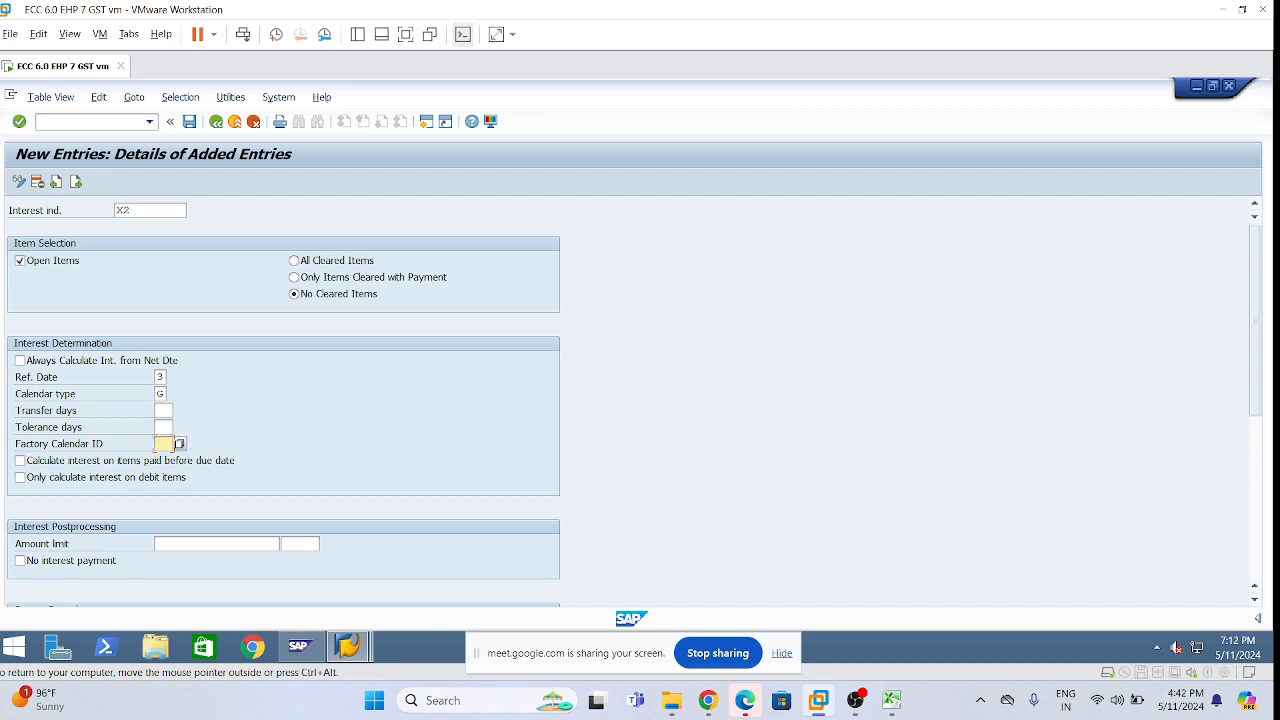
{"action": "type", "text": "in"}
{"action": "key", "text": "Return"}
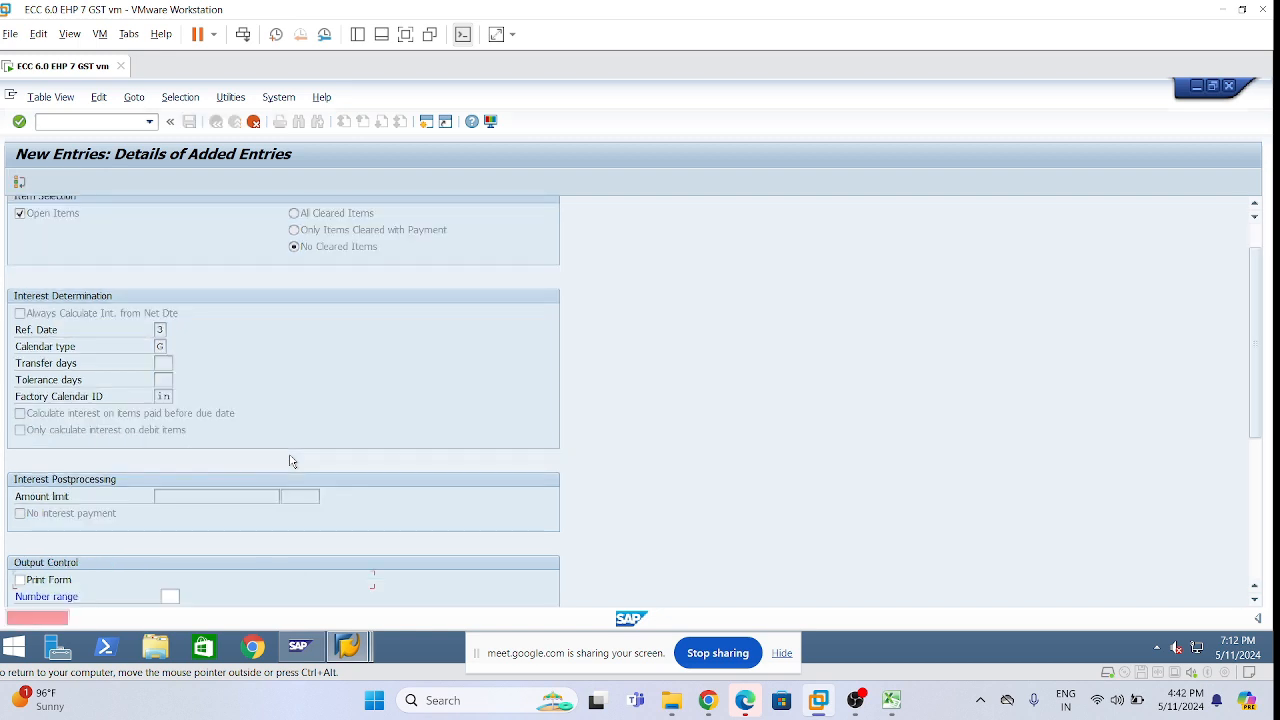
Enable Post interest in the posting settings and validate the entry again
{"action": "scroll", "coordinate": [246, 568], "scroll_direction": "up", "scroll_amount": 2}
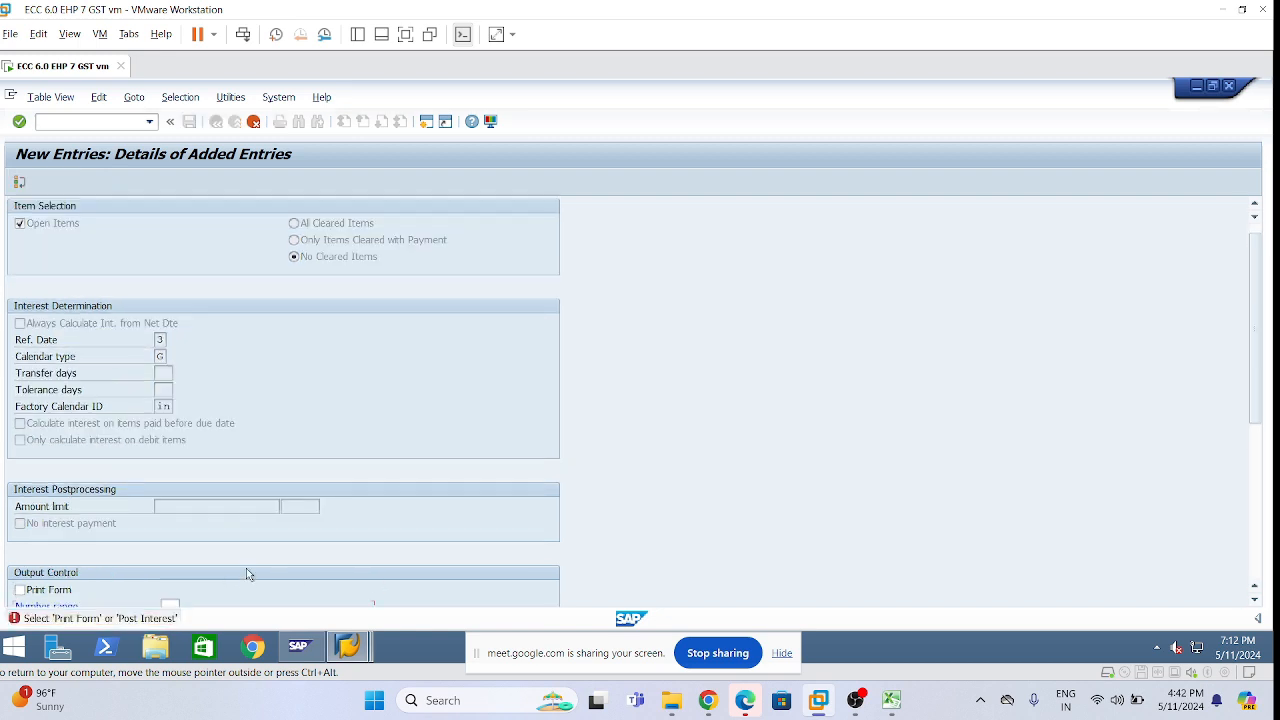
{"action": "scroll", "coordinate": [250, 540], "scroll_direction": "down", "scroll_amount": 6}
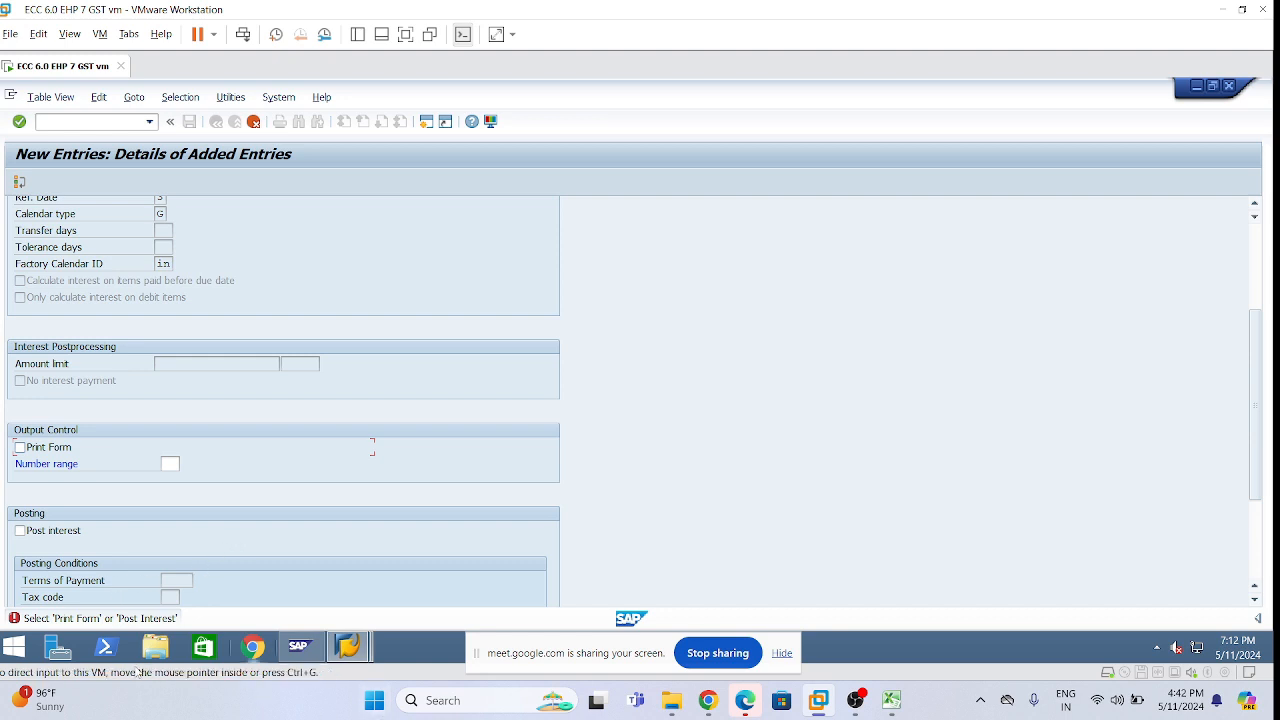
{"action": "left_click", "coordinate": [20, 531]}
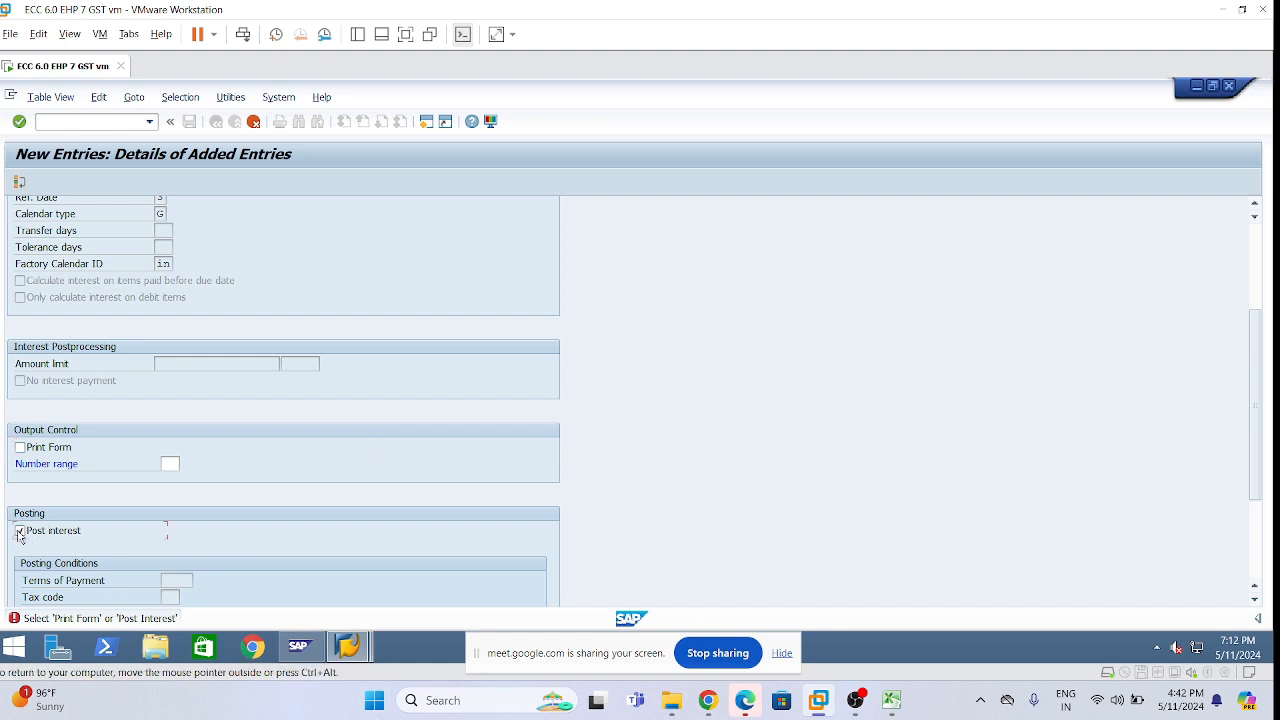
{"action": "key", "text": "Return"}
{"action": "scroll", "coordinate": [70, 505], "scroll_direction": "down", "scroll_amount": 3}
{"action": "scroll", "coordinate": [72, 510], "scroll_direction": "down", "scroll_amount": 5}
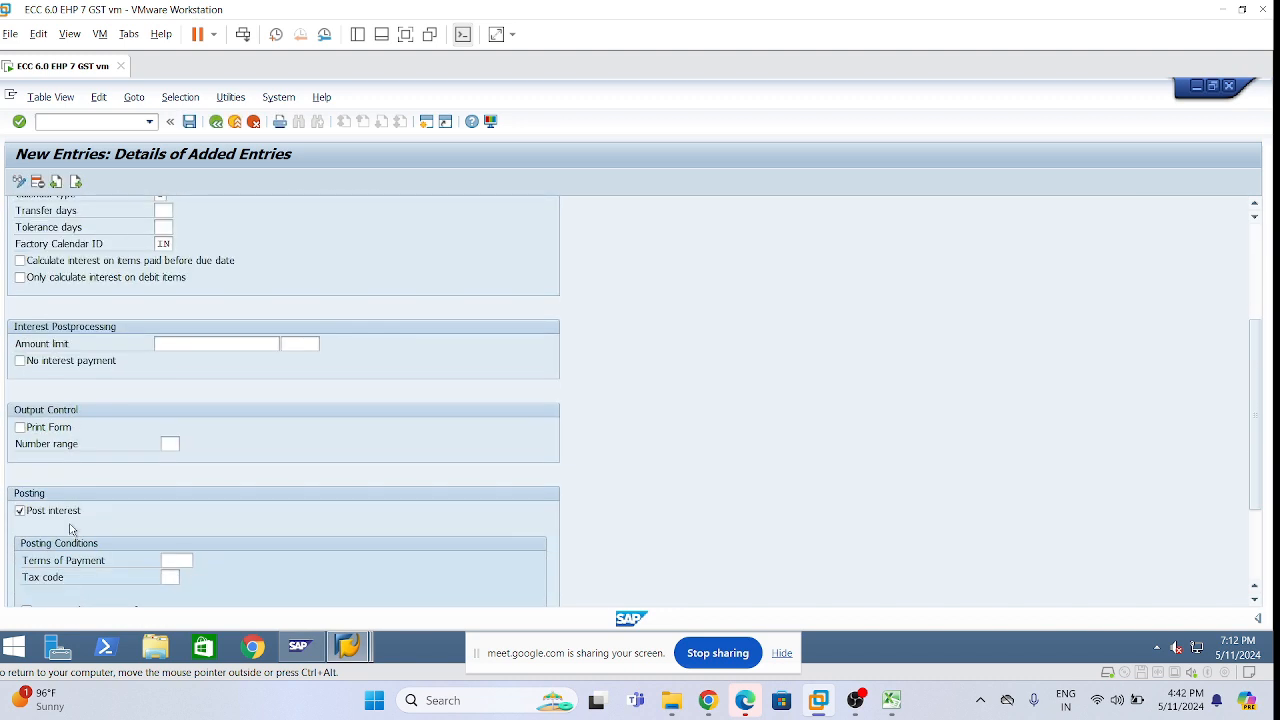
Review the entry's interest indicator, item selection, reference date, calendar type and factory calendar settings
{"action": "scroll", "coordinate": [72, 545], "scroll_direction": "up", "scroll_amount": 7}
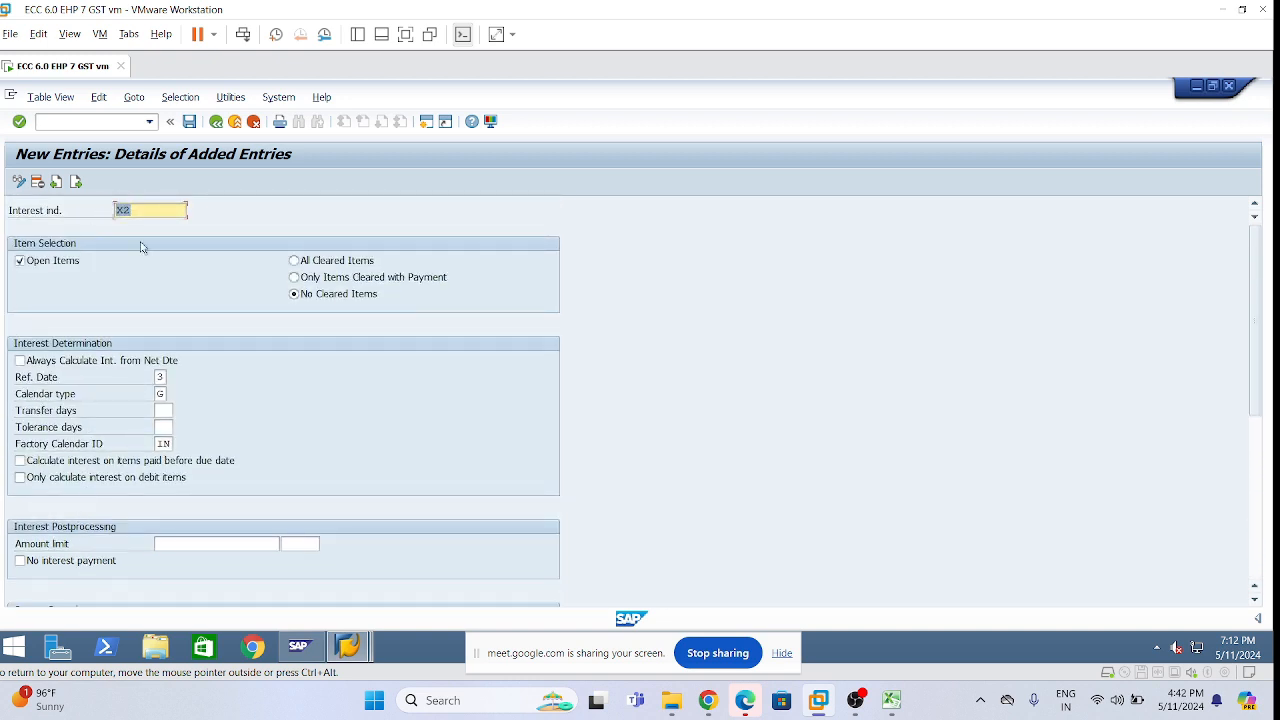
{"action": "left_click", "coordinate": [143, 211]}
{"action": "left_click", "coordinate": [160, 377]}
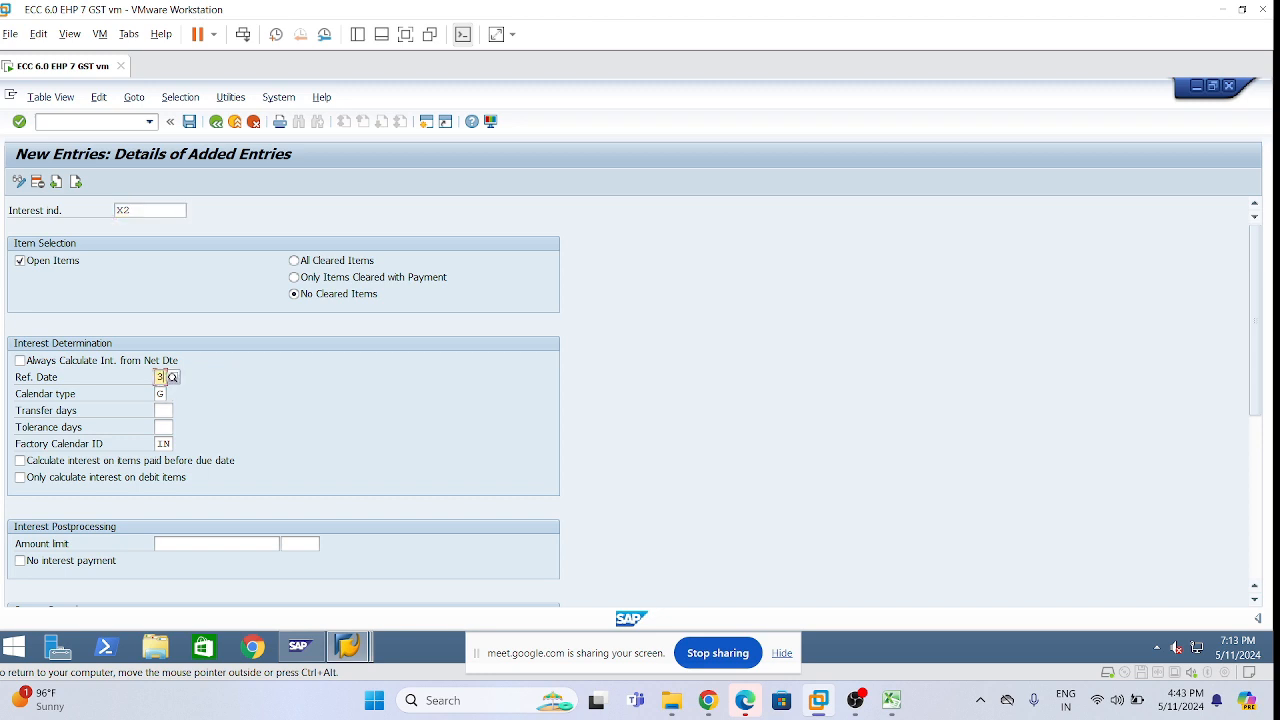
{"action": "type", "text": "3"}
{"action": "key", "text": "Tab"}
{"action": "left_click", "coordinate": [163, 443]}
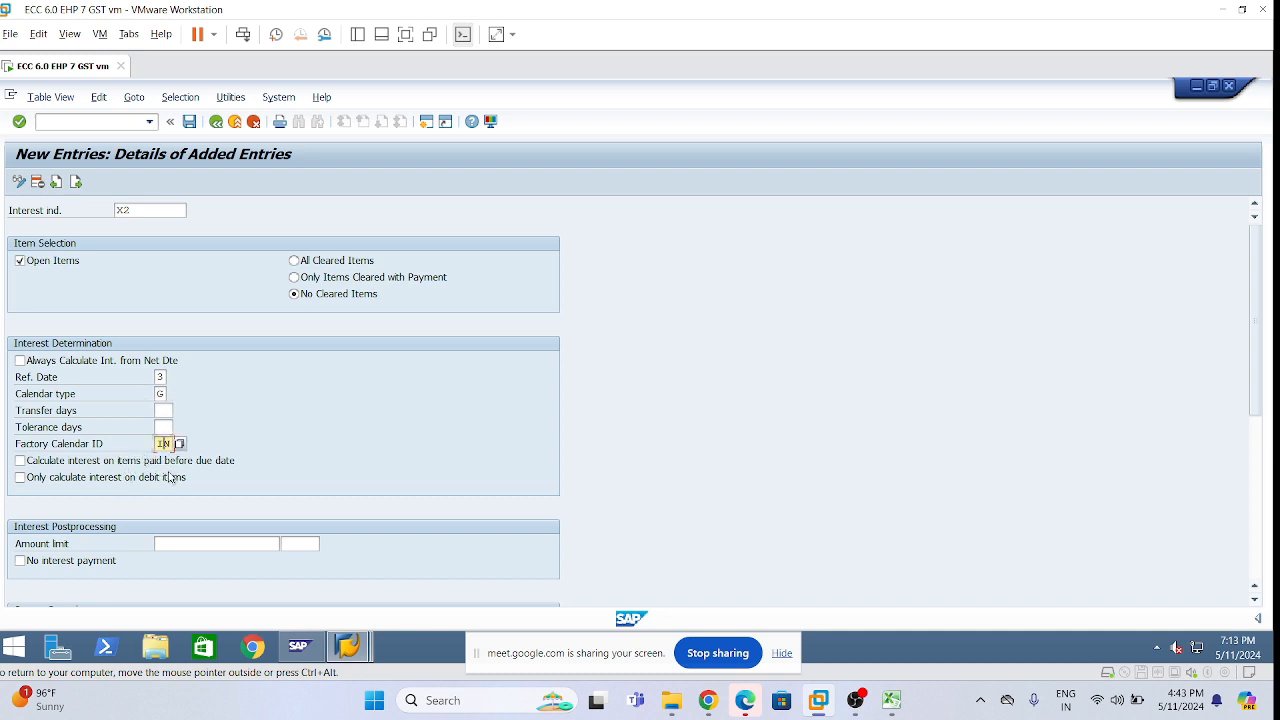
{"action": "scroll", "coordinate": [170, 478], "scroll_direction": "down", "scroll_amount": 3}
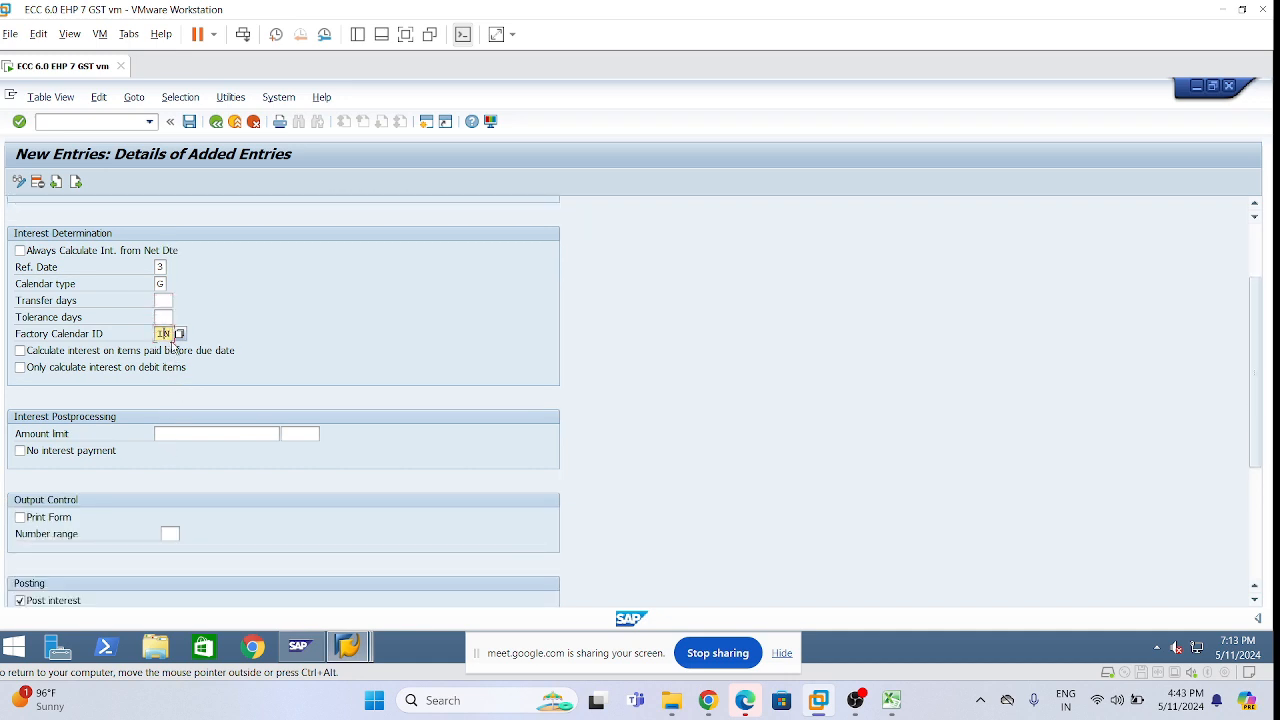
{"action": "scroll", "coordinate": [146, 378], "scroll_direction": "up", "scroll_amount": 1}
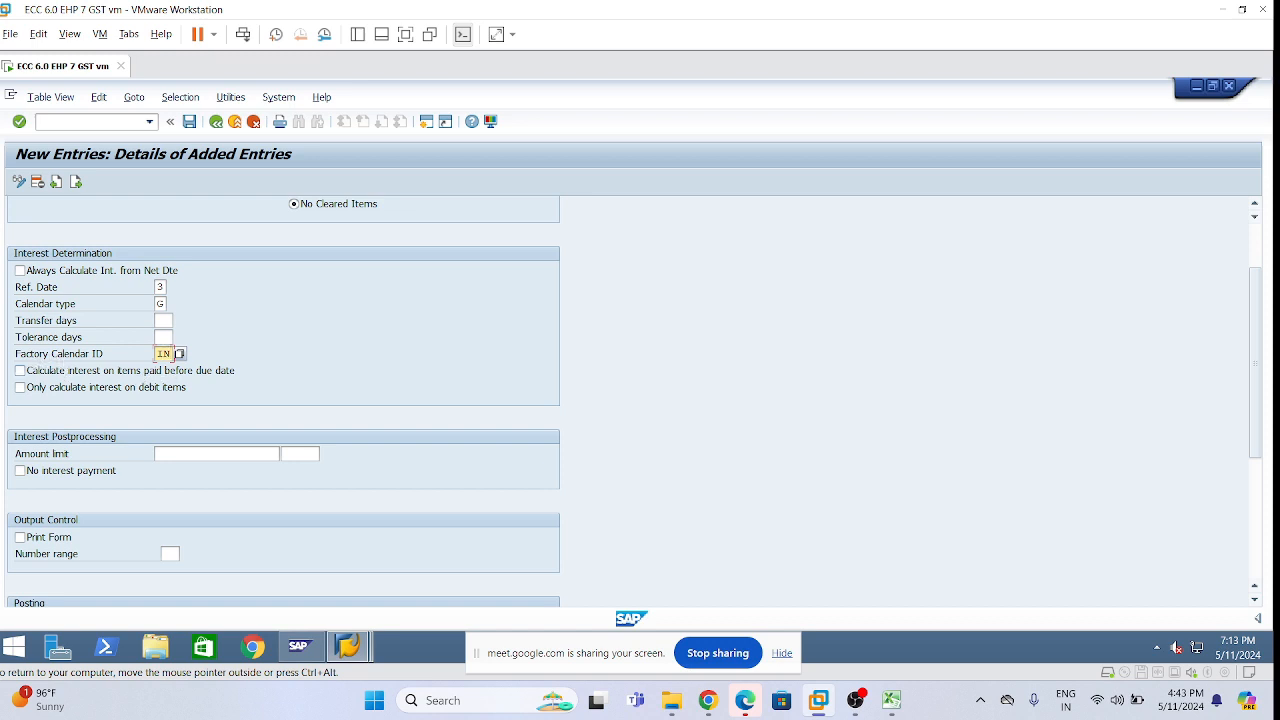
View the available factory calendar IDs, close the list without choosing one, and check the entry's output control and posting sections
{"action": "left_click", "coordinate": [180, 355]}
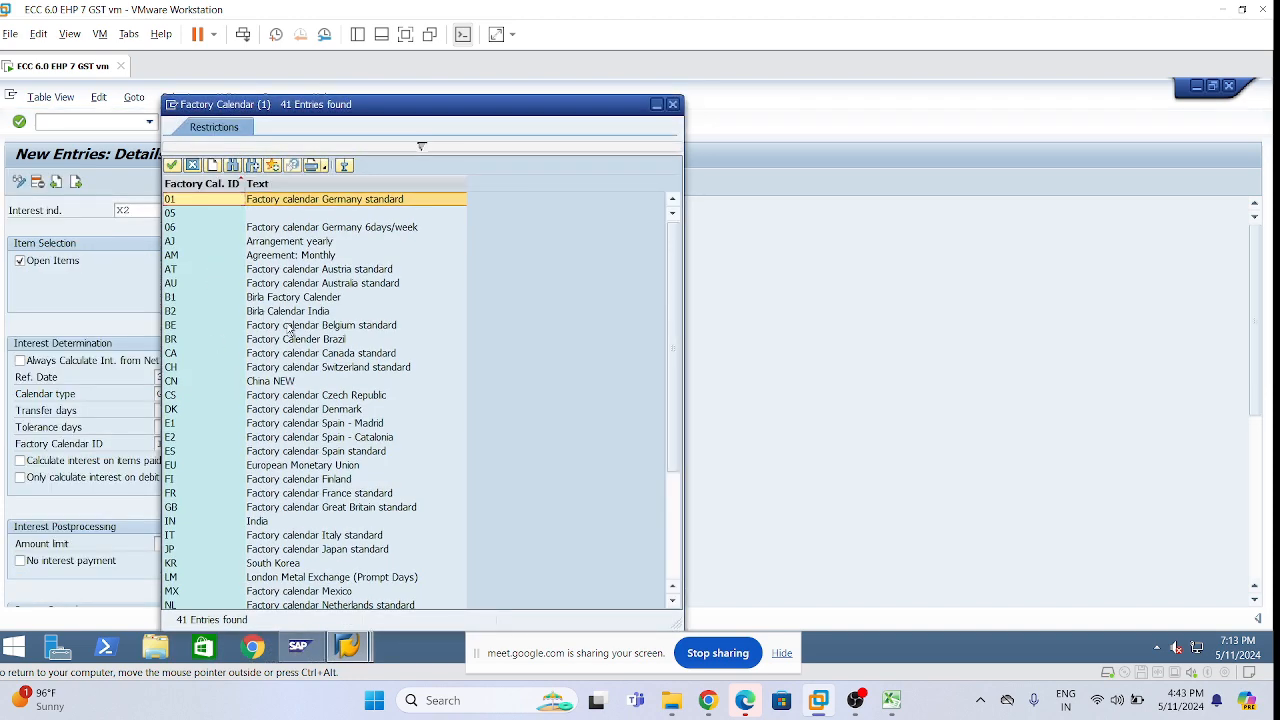
{"action": "left_click", "coordinate": [673, 104]}
{"action": "left_click", "coordinate": [165, 443]}
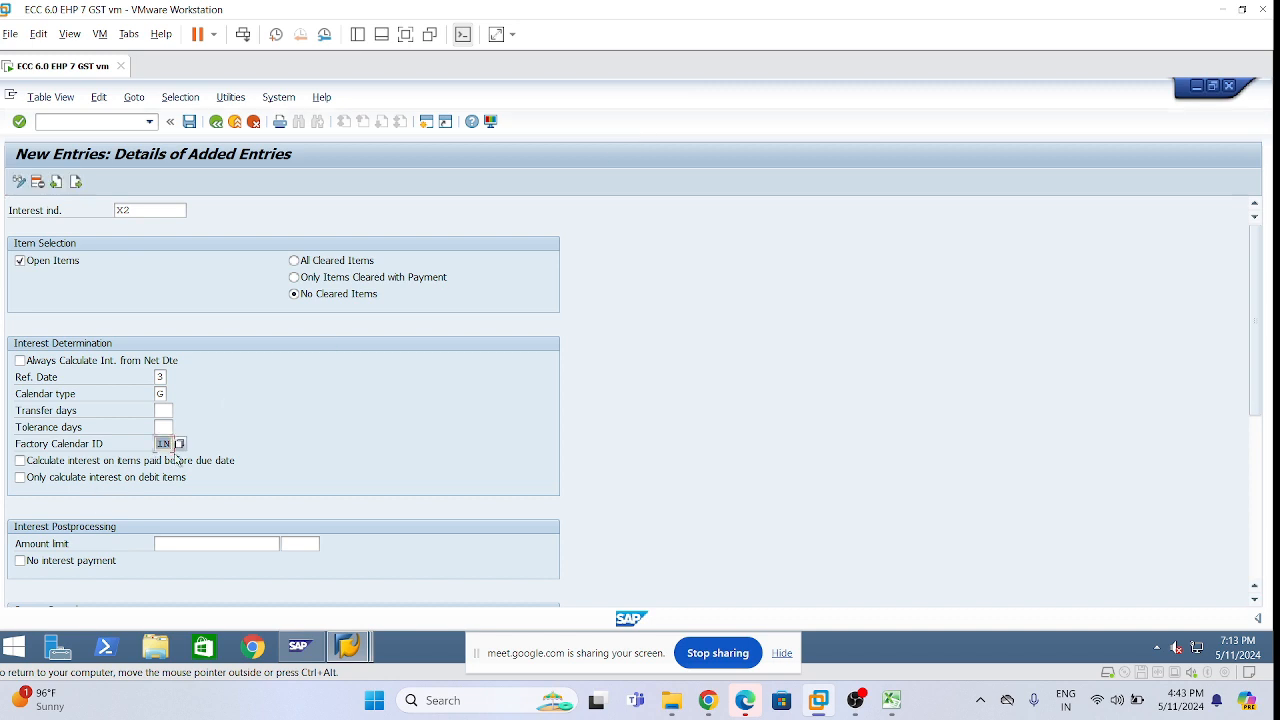
{"action": "scroll", "coordinate": [213, 500], "scroll_direction": "down", "scroll_amount": 1}
{"action": "scroll", "coordinate": [213, 500], "scroll_direction": "down", "scroll_amount": 5}
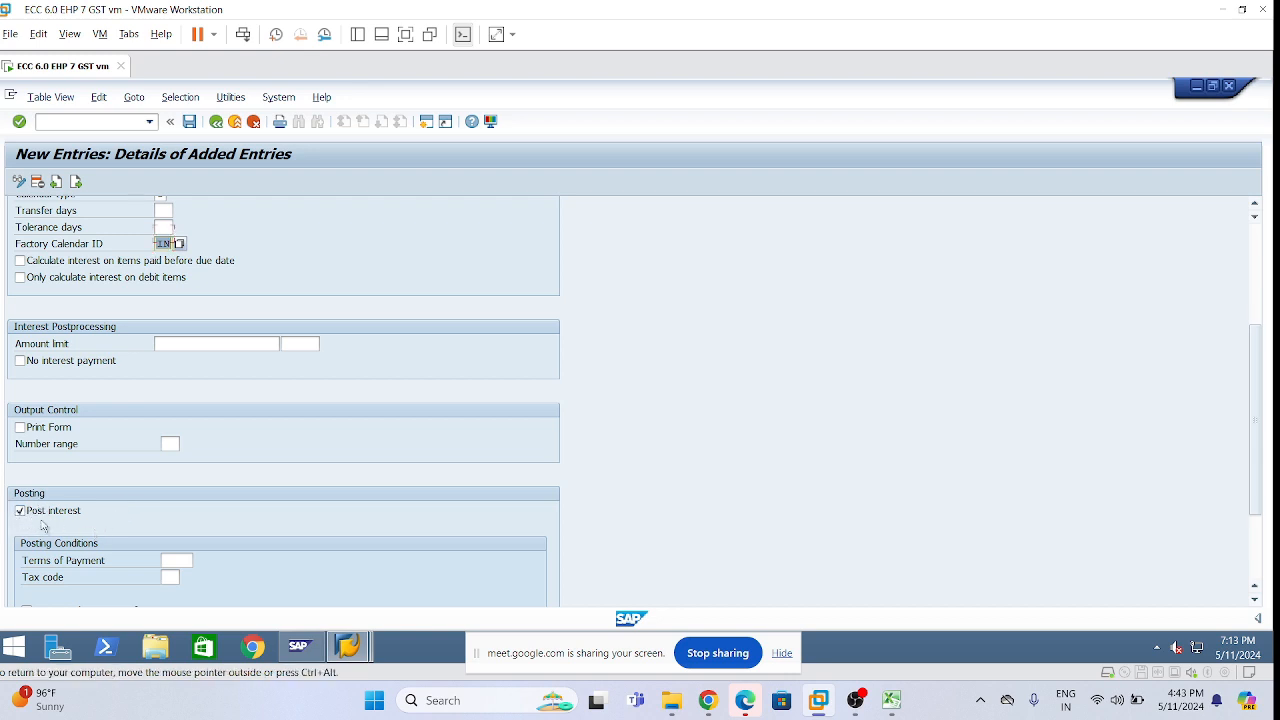
{"action": "scroll", "coordinate": [43, 526], "scroll_direction": "down", "scroll_amount": 5}
{"action": "scroll", "coordinate": [43, 516], "scroll_direction": "up", "scroll_amount": 10}
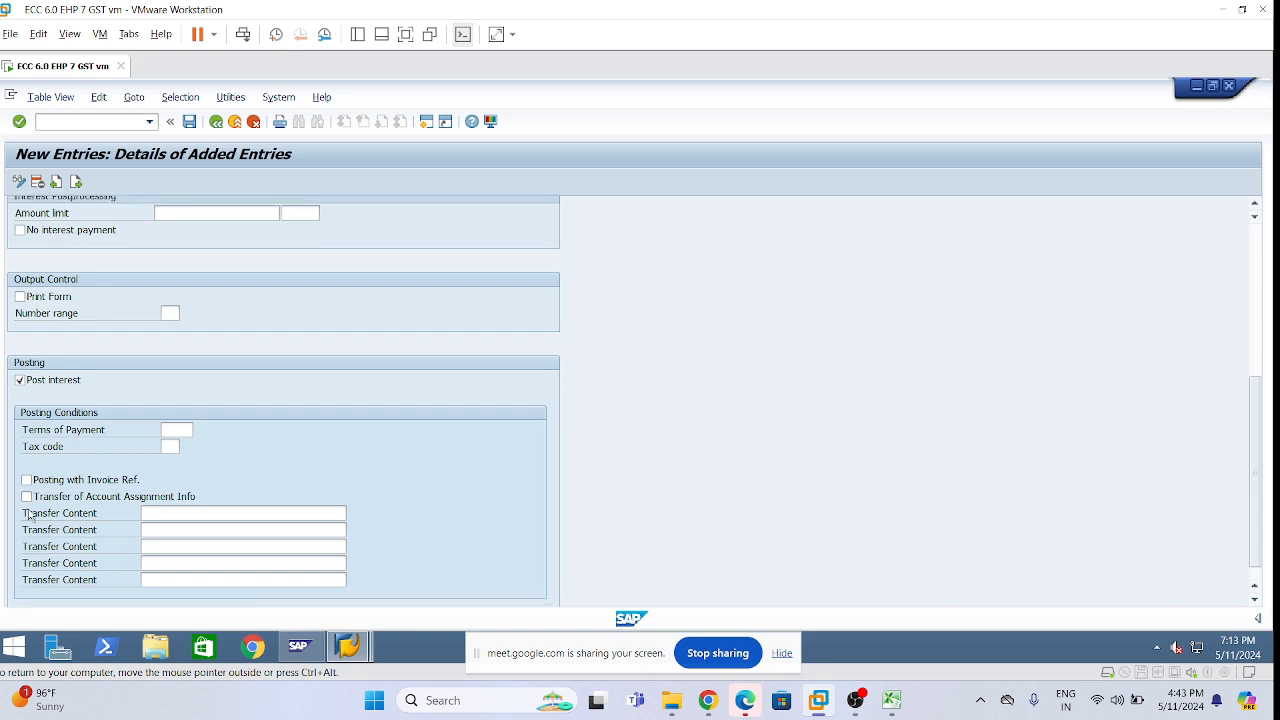
Save the X2 item interest entry to customizing request Y01K900078
{"action": "scroll", "coordinate": [8, 455], "scroll_direction": "up", "scroll_amount": 2}
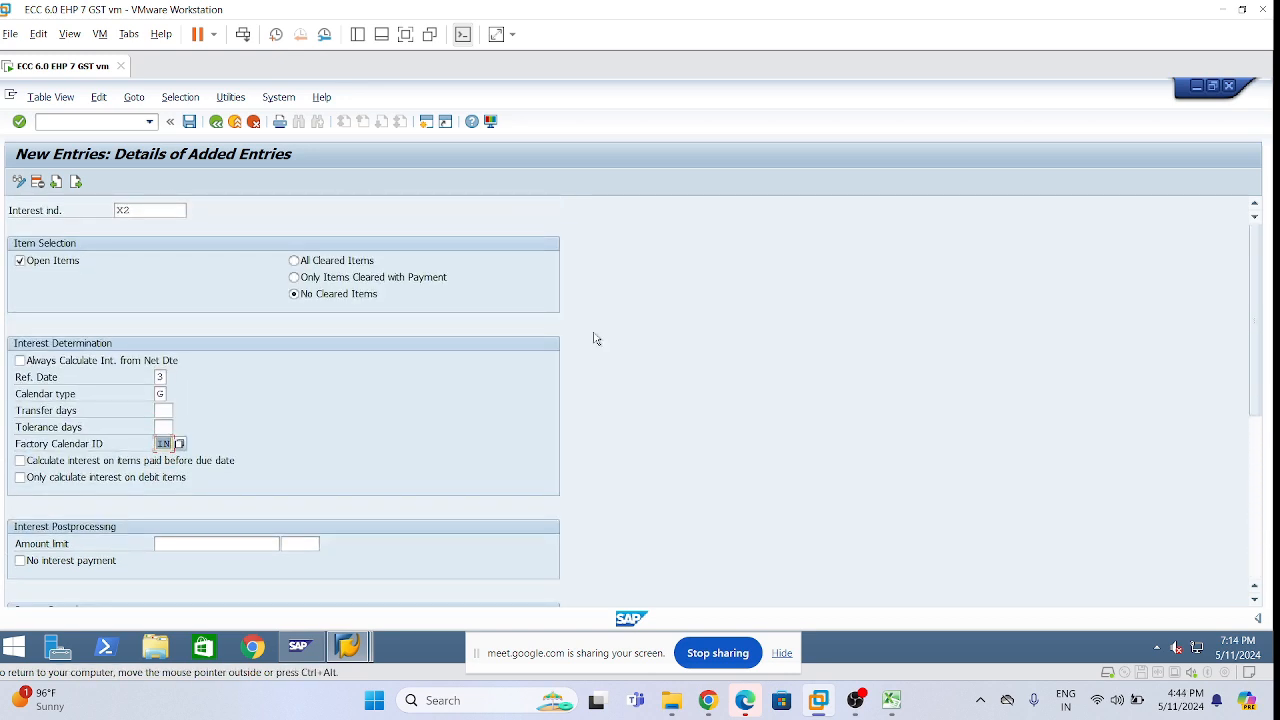
{"action": "left_click", "coordinate": [190, 122]}
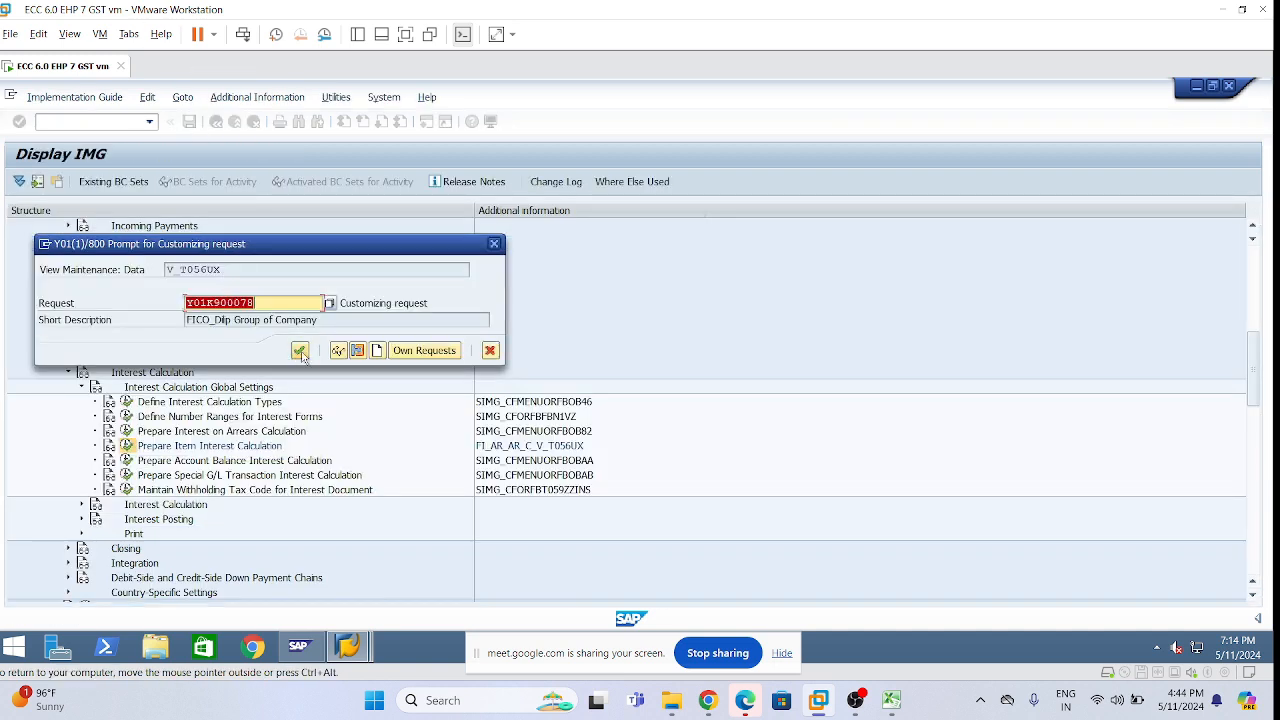
{"action": "left_click", "coordinate": [300, 350]}
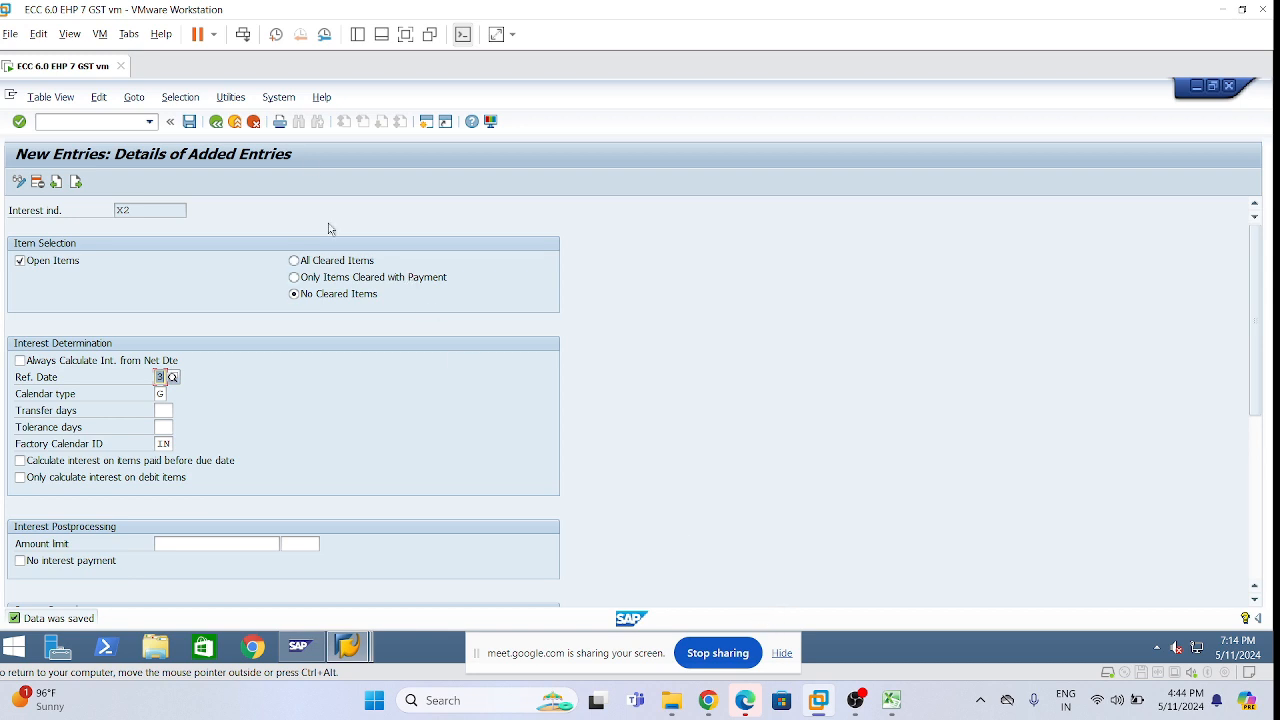
Review the saved X2 entry's interest determination, output control and posting settings, and return to the IMG structure
{"action": "left_click", "coordinate": [161, 411]}
{"action": "scroll", "coordinate": [202, 458], "scroll_direction": "down", "scroll_amount": 3}
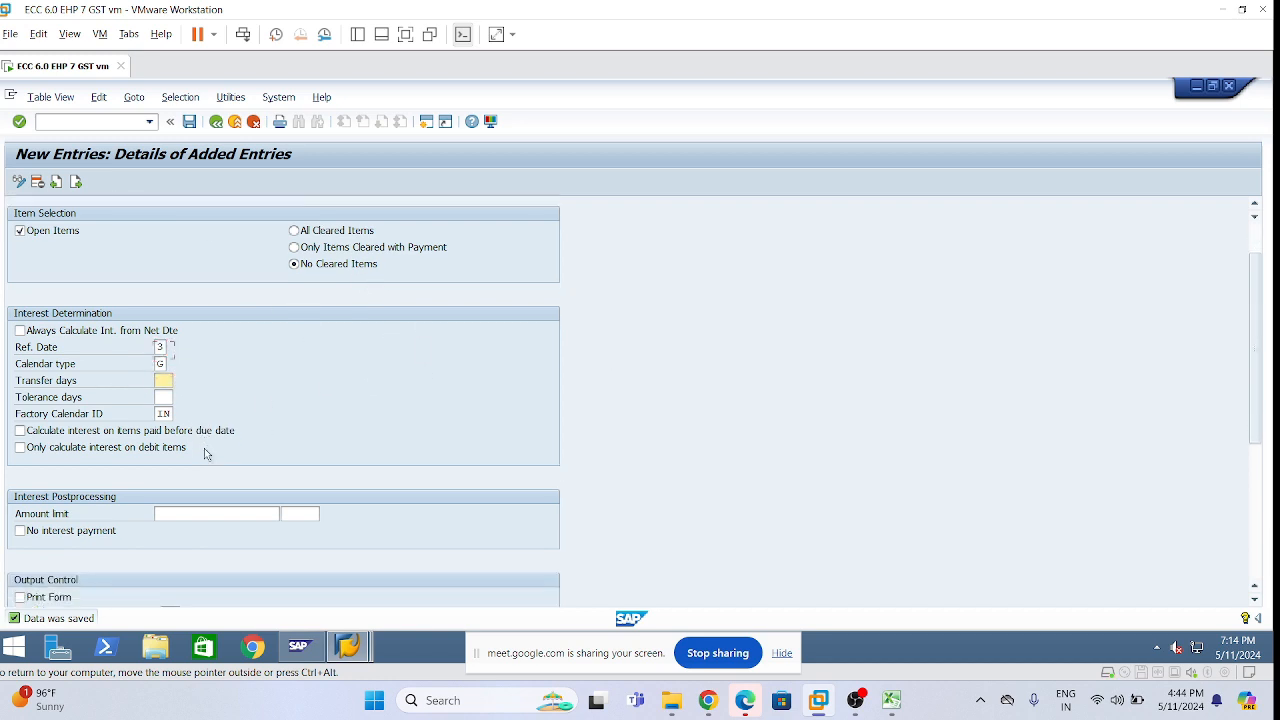
{"action": "scroll", "coordinate": [202, 461], "scroll_direction": "down", "scroll_amount": 5}
{"action": "scroll", "coordinate": [198, 472], "scroll_direction": "up", "scroll_amount": 4}
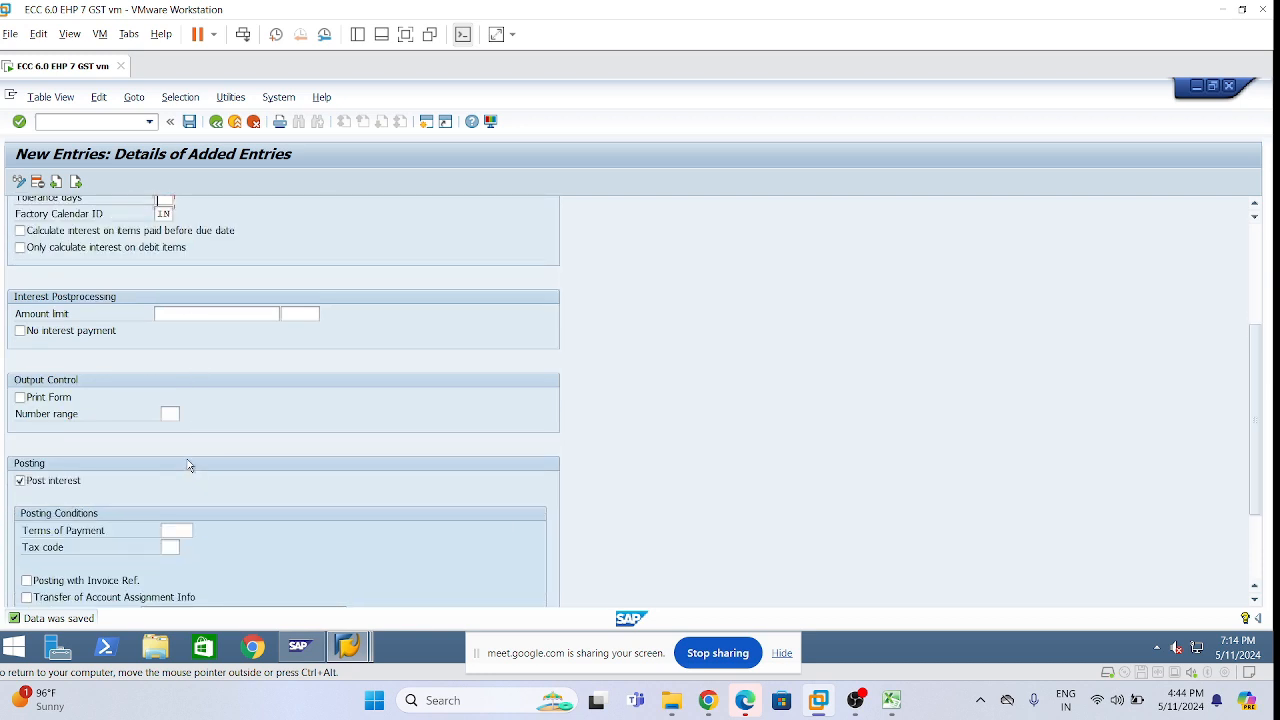
{"action": "scroll", "coordinate": [196, 468], "scroll_direction": "up", "scroll_amount": 4}
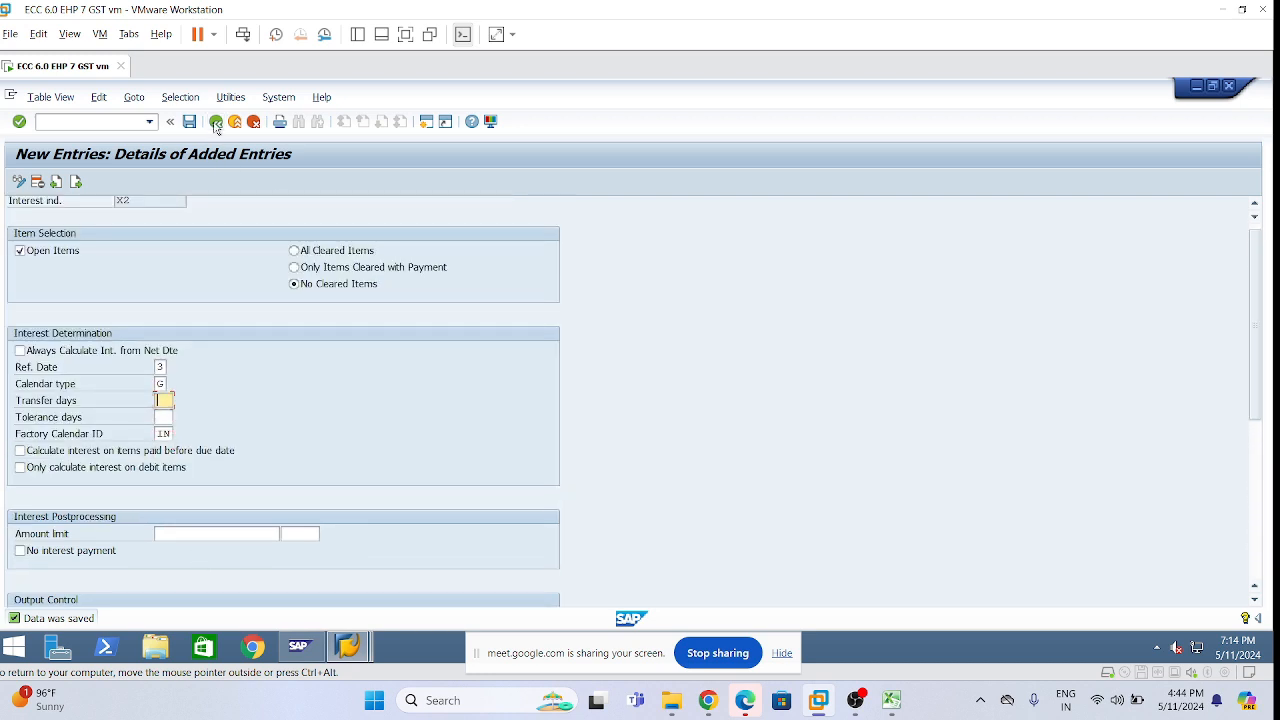
{"action": "left_click", "coordinate": [215, 121]}
{"action": "left_click", "coordinate": [215, 121]}
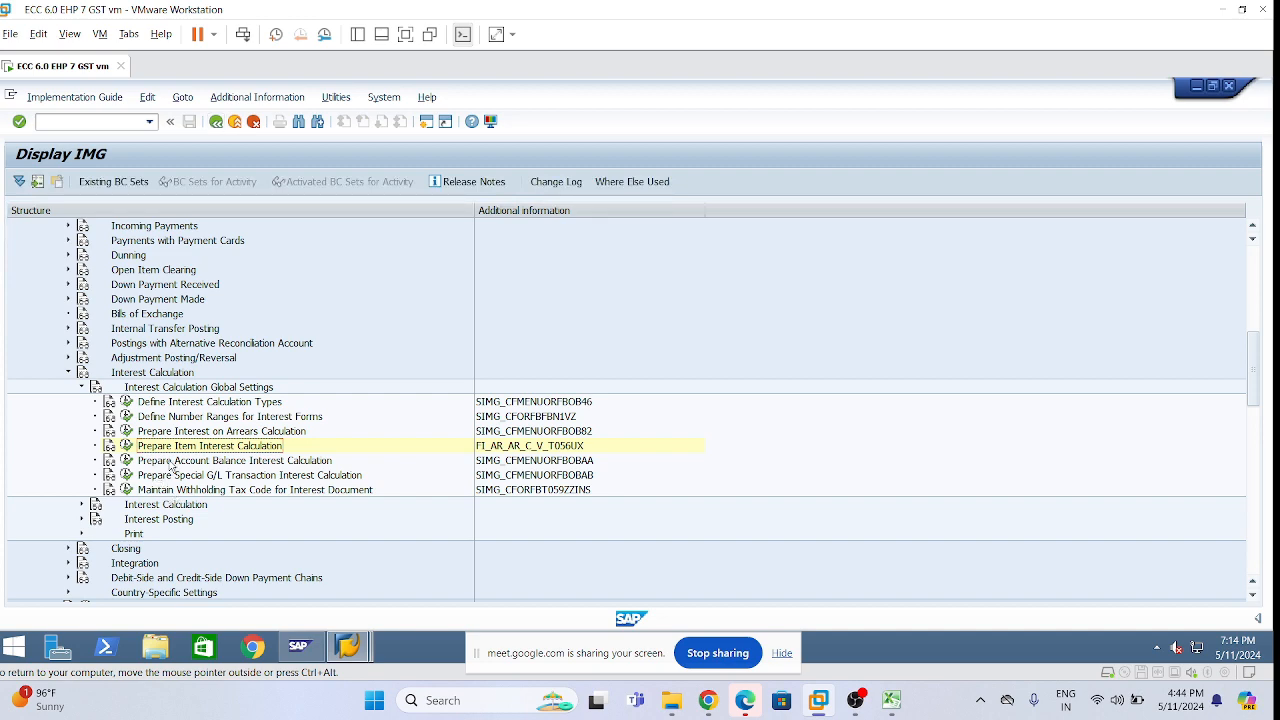
Switch to the Excel worksheet, check the activity following Prepare Item Interest Calculation, and return to SAP
{"action": "left_click", "coordinate": [891, 700]}
{"action": "left_click", "coordinate": [434, 410]}
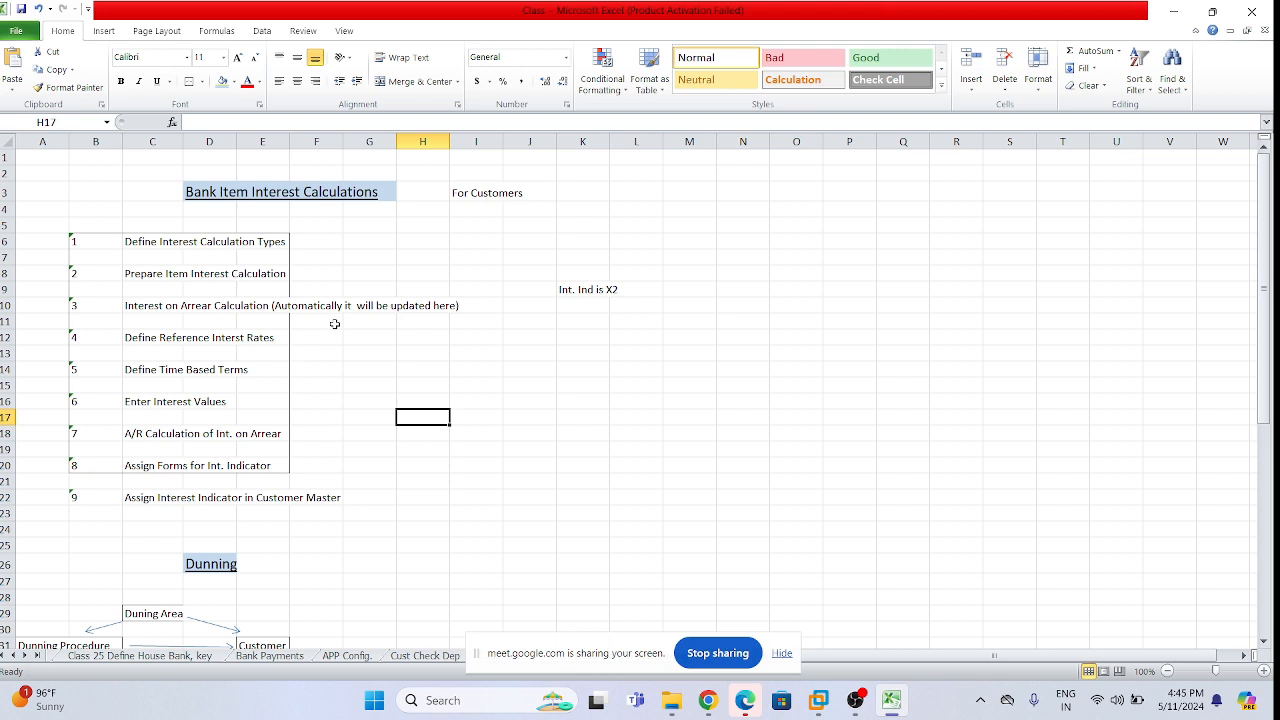
{"action": "key", "text": "alt+Tab"}
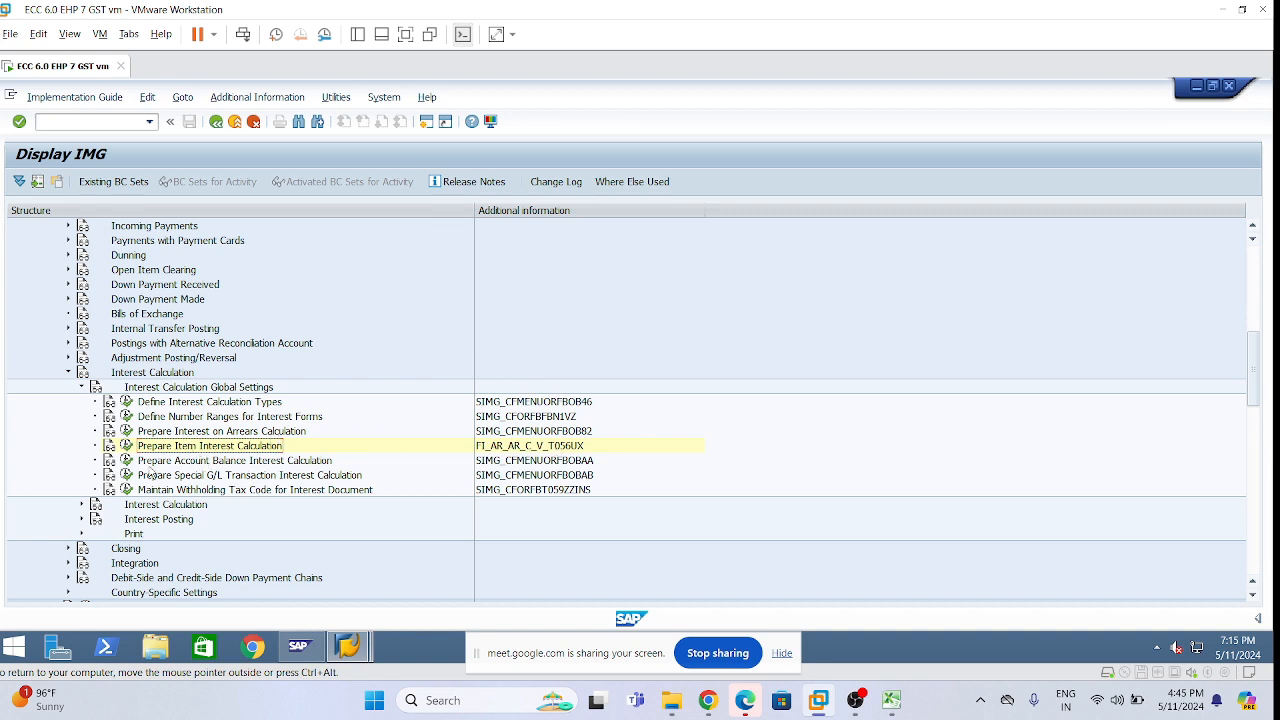
Review the X2 details in Prepare Interest on Arrears Calculation and return to the IMG structure
{"action": "left_click", "coordinate": [127, 441]}
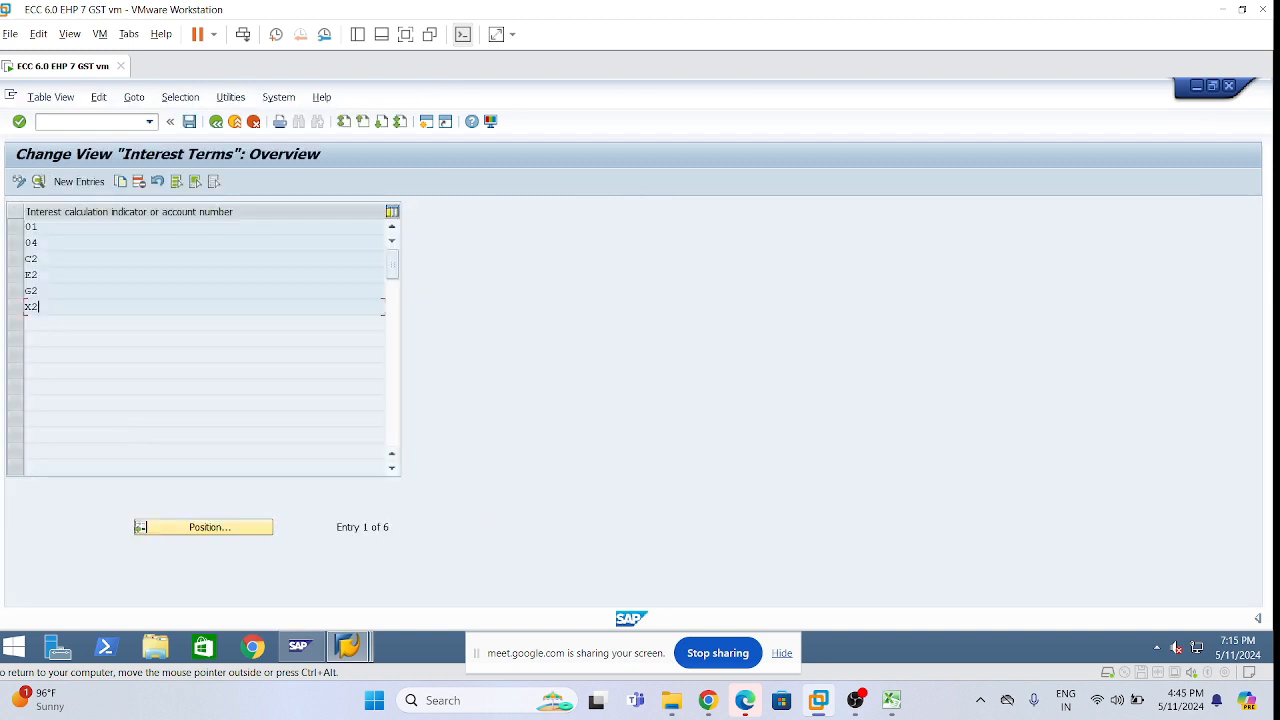
{"action": "left_click", "coordinate": [15, 307]}
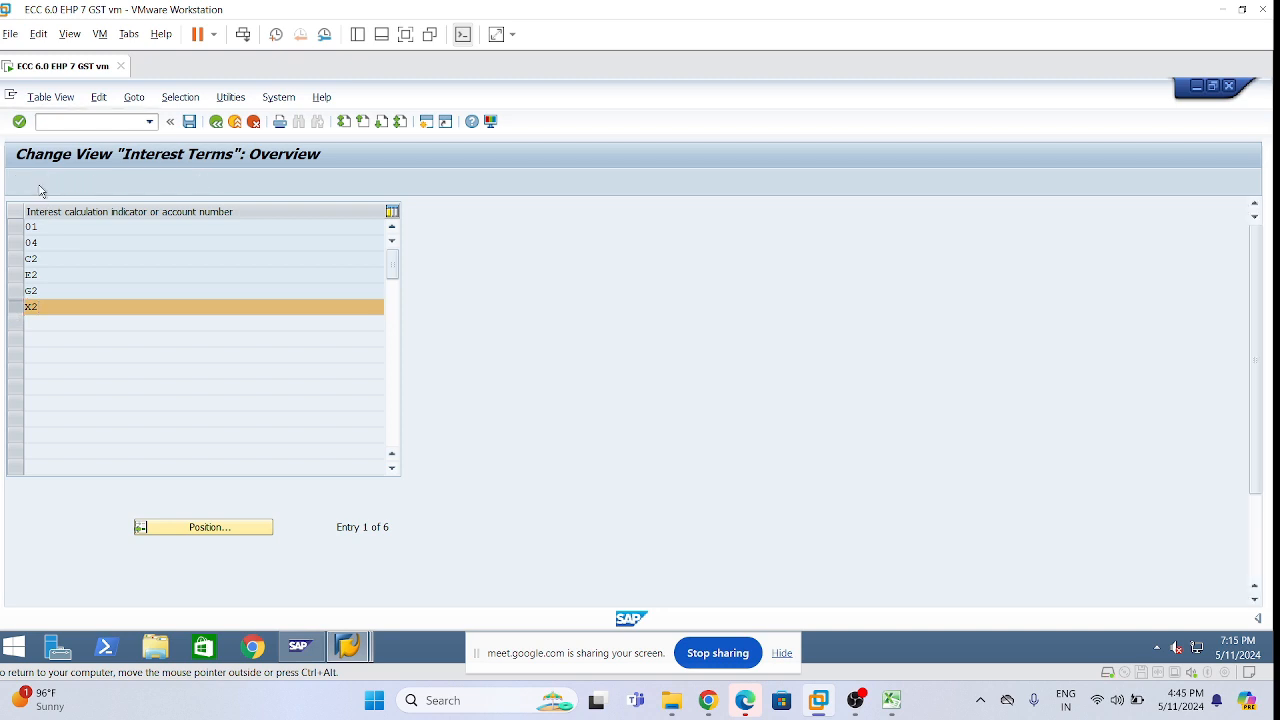
{"action": "left_click", "coordinate": [40, 186]}
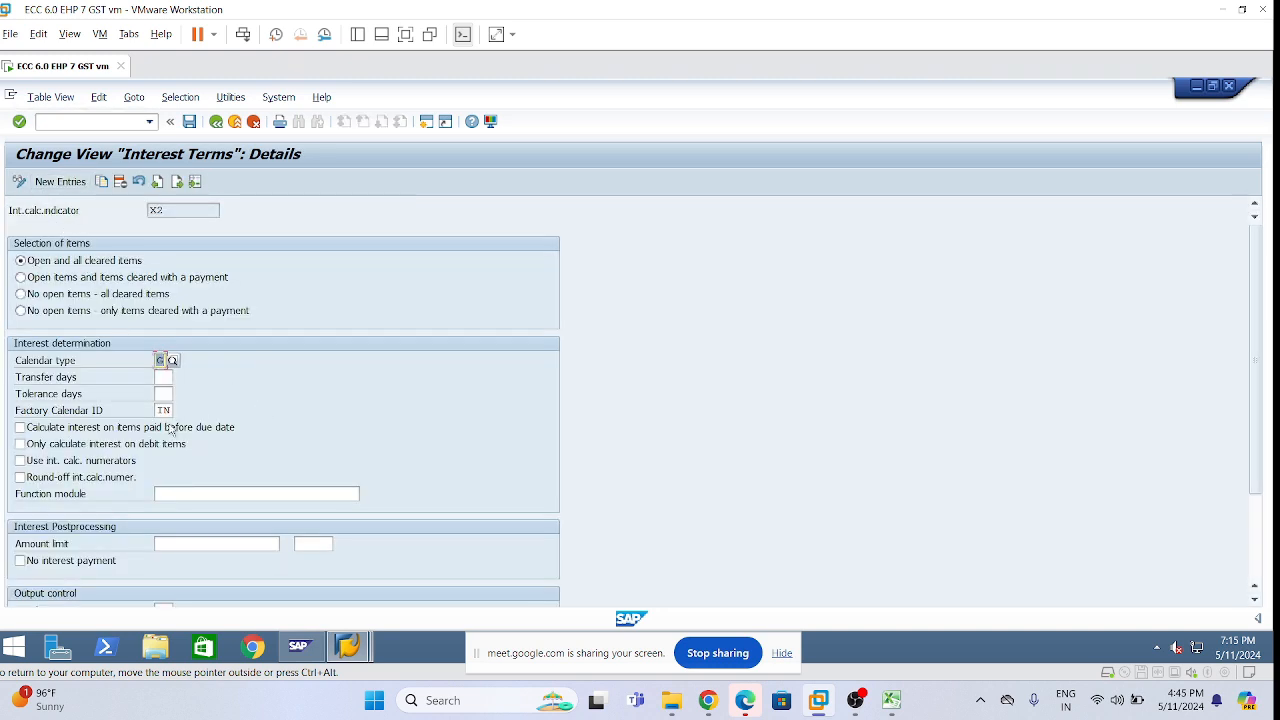
{"action": "left_click", "coordinate": [188, 494]}
{"action": "scroll", "coordinate": [185, 511], "scroll_direction": "down", "scroll_amount": 5}
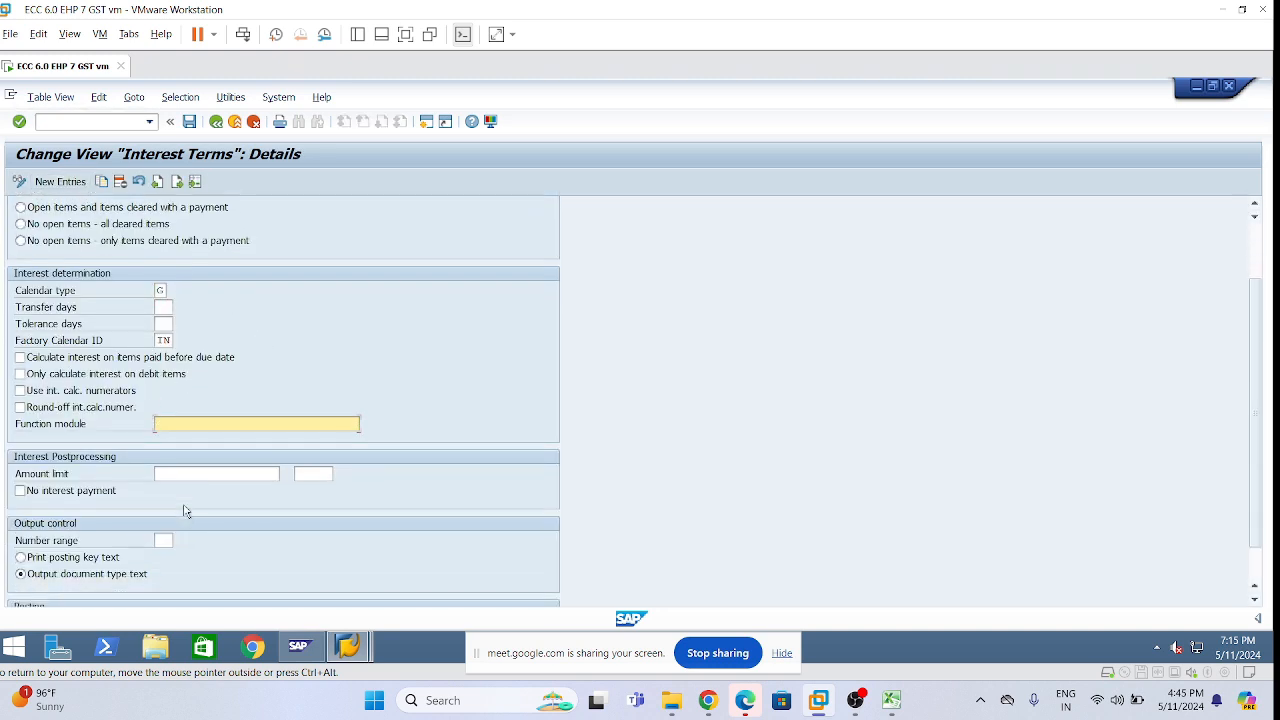
{"action": "scroll", "coordinate": [185, 511], "scroll_direction": "up", "scroll_amount": 5}
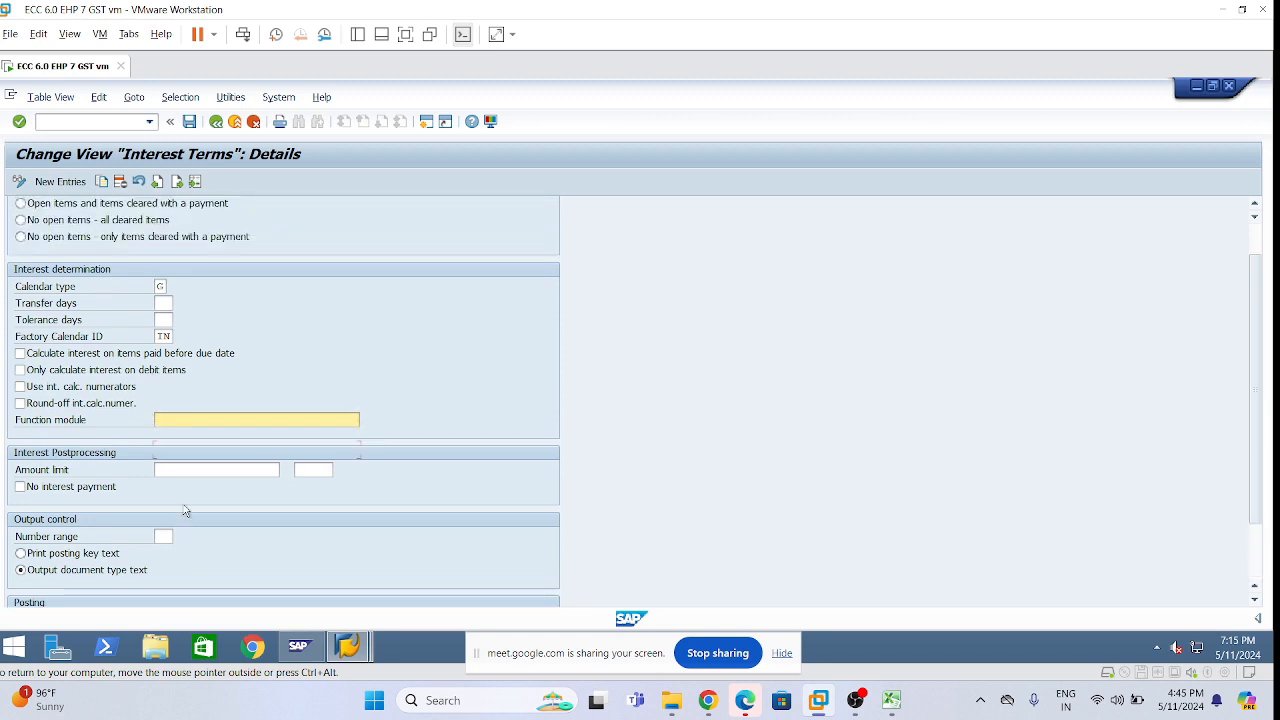
{"action": "left_click", "coordinate": [213, 125]}
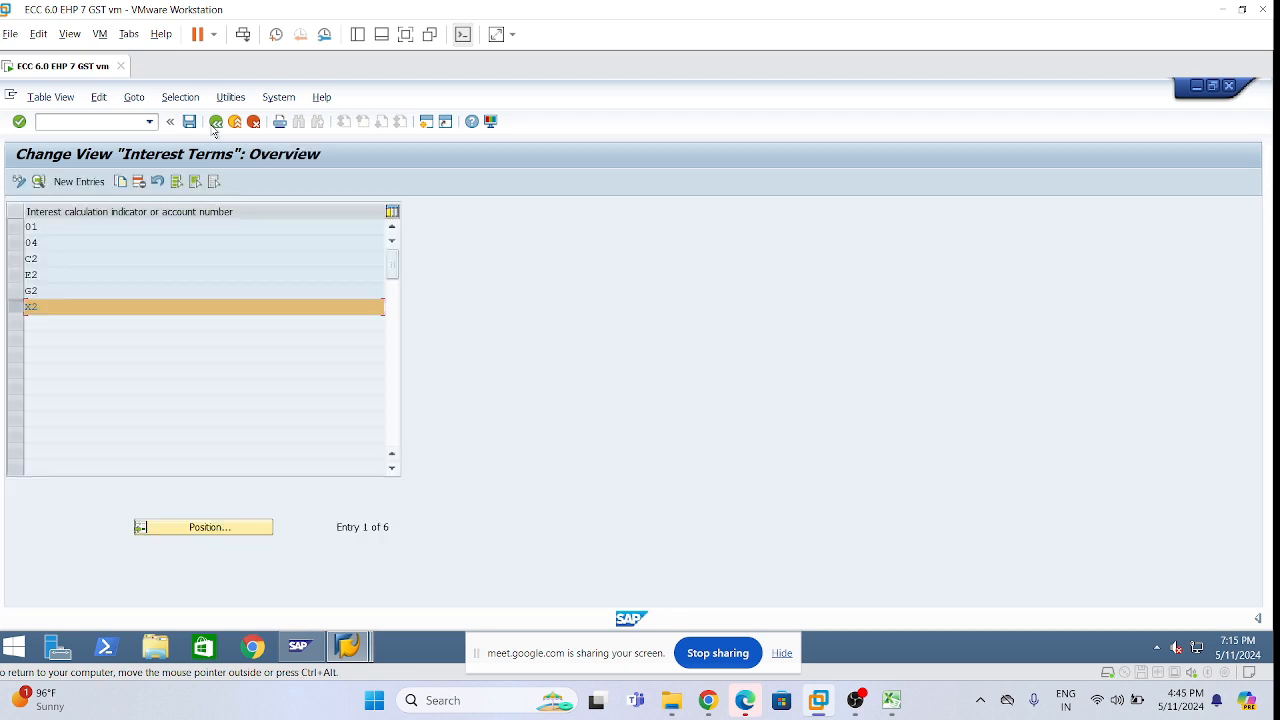
{"action": "left_click", "coordinate": [213, 125]}
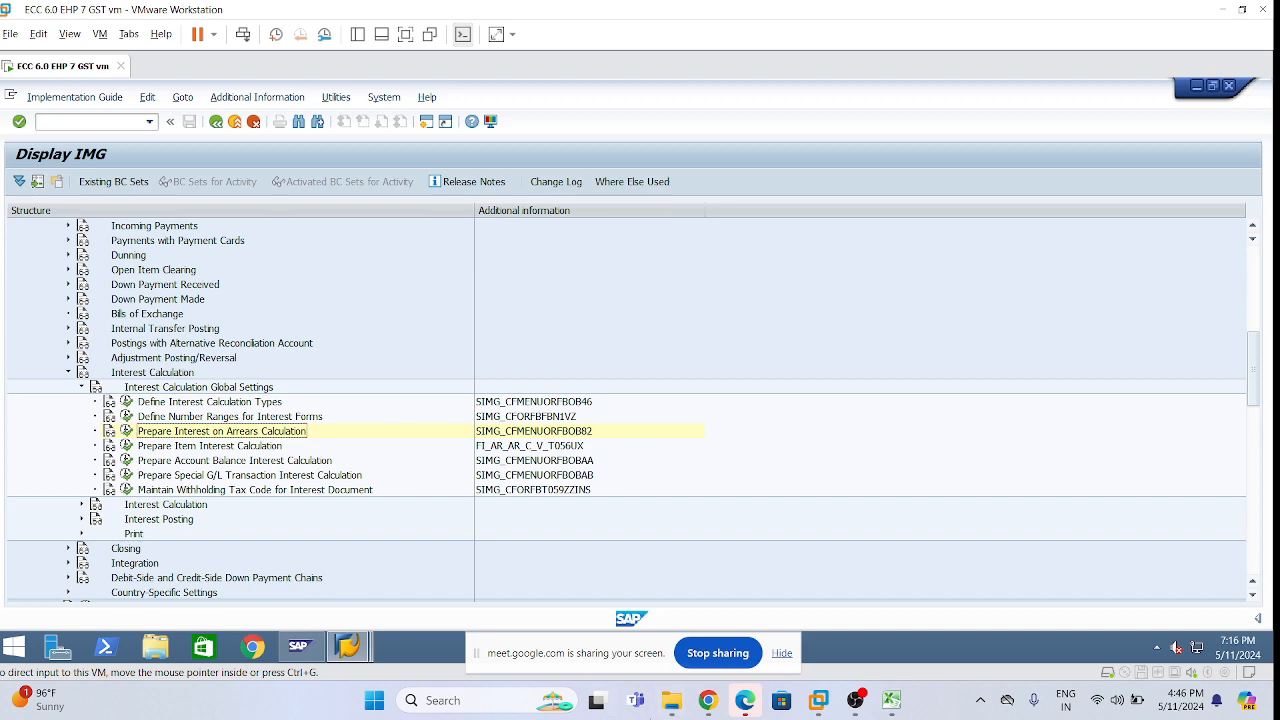
Switch to the Excel worksheet and check the fourth activity, the definition of reference interest rates
{"action": "left_click", "coordinate": [891, 700]}
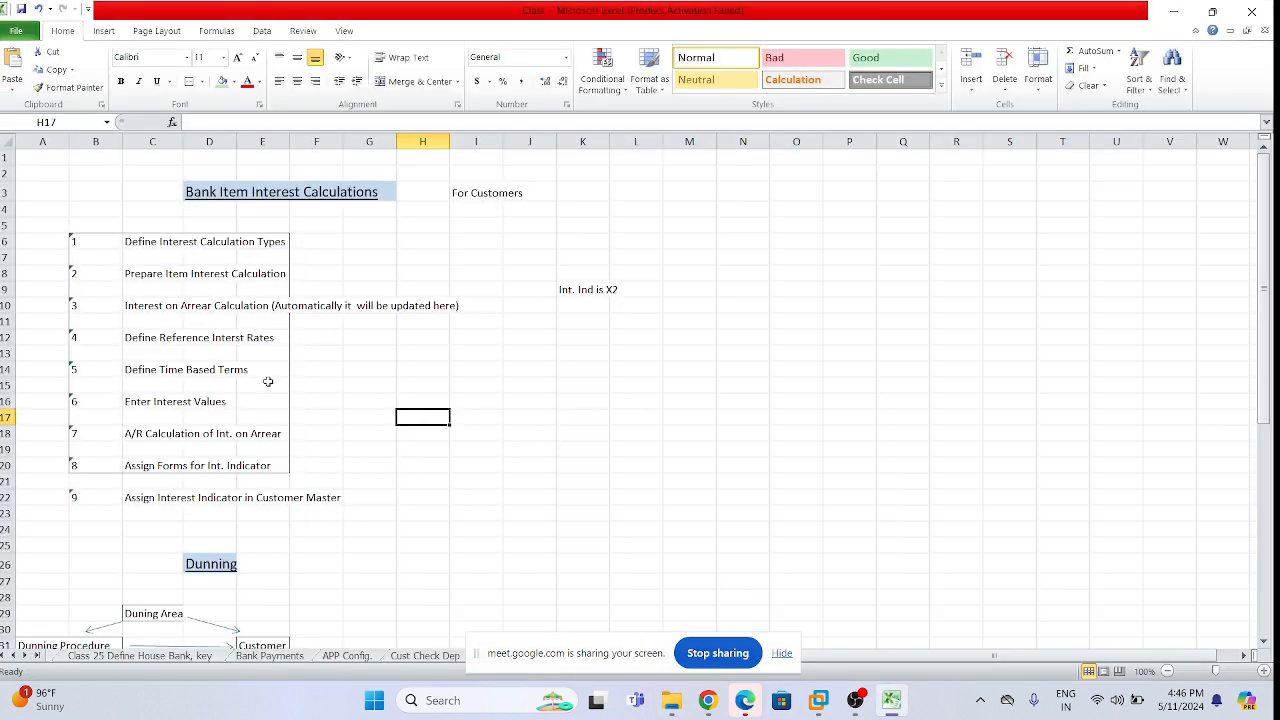
{"action": "left_click_drag", "start_coordinate": [130, 335], "coordinate": [244, 337]}
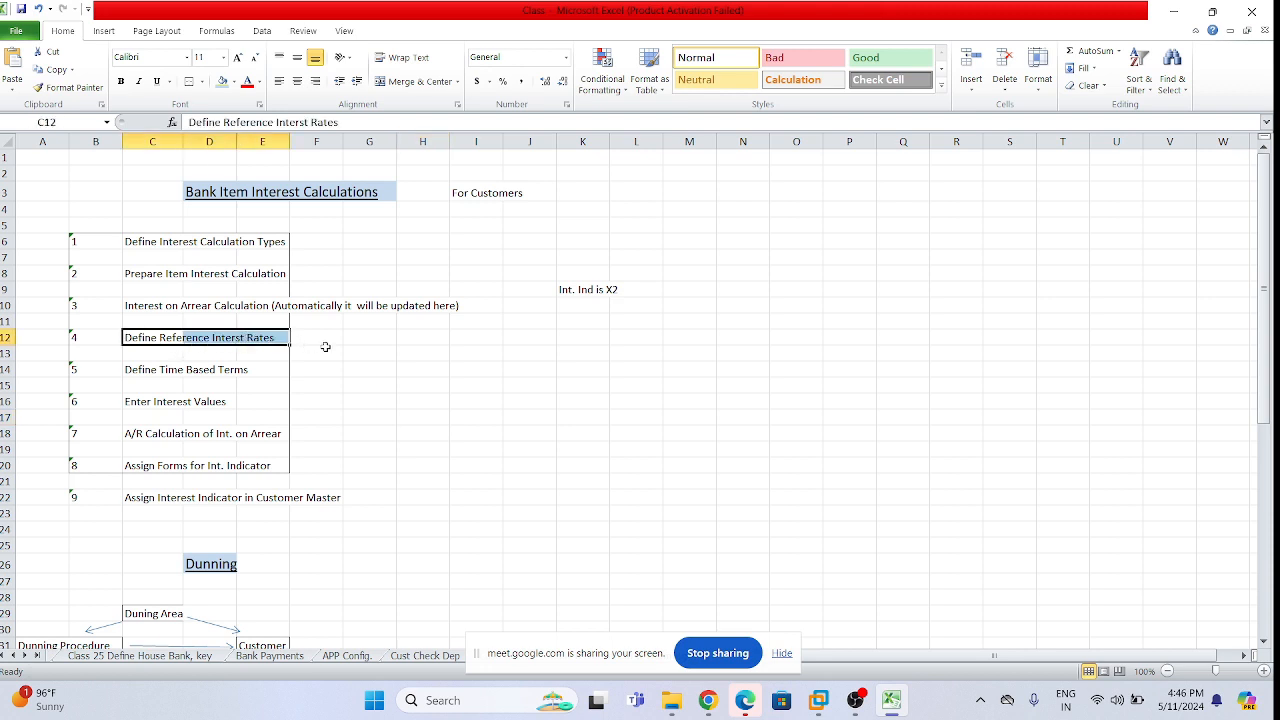
{"action": "left_click", "coordinate": [324, 349]}
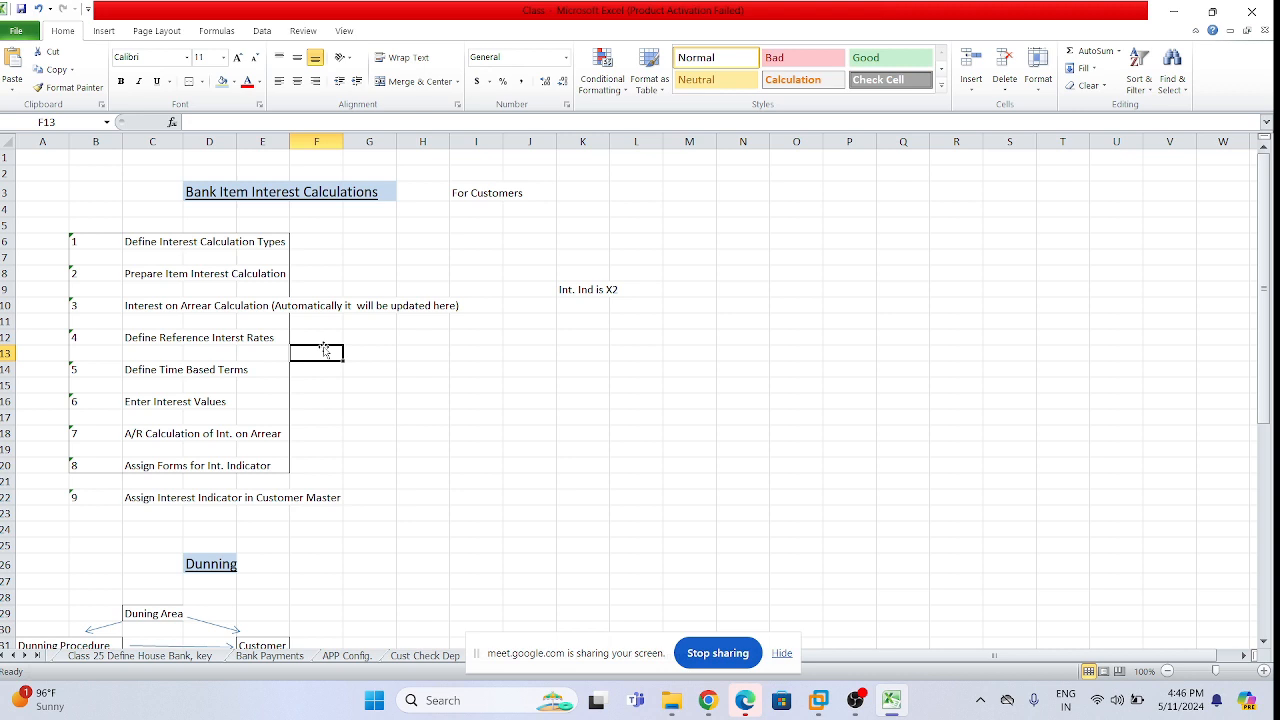
{"action": "left_click", "coordinate": [322, 337]}
{"action": "left_click", "coordinate": [146, 356]}
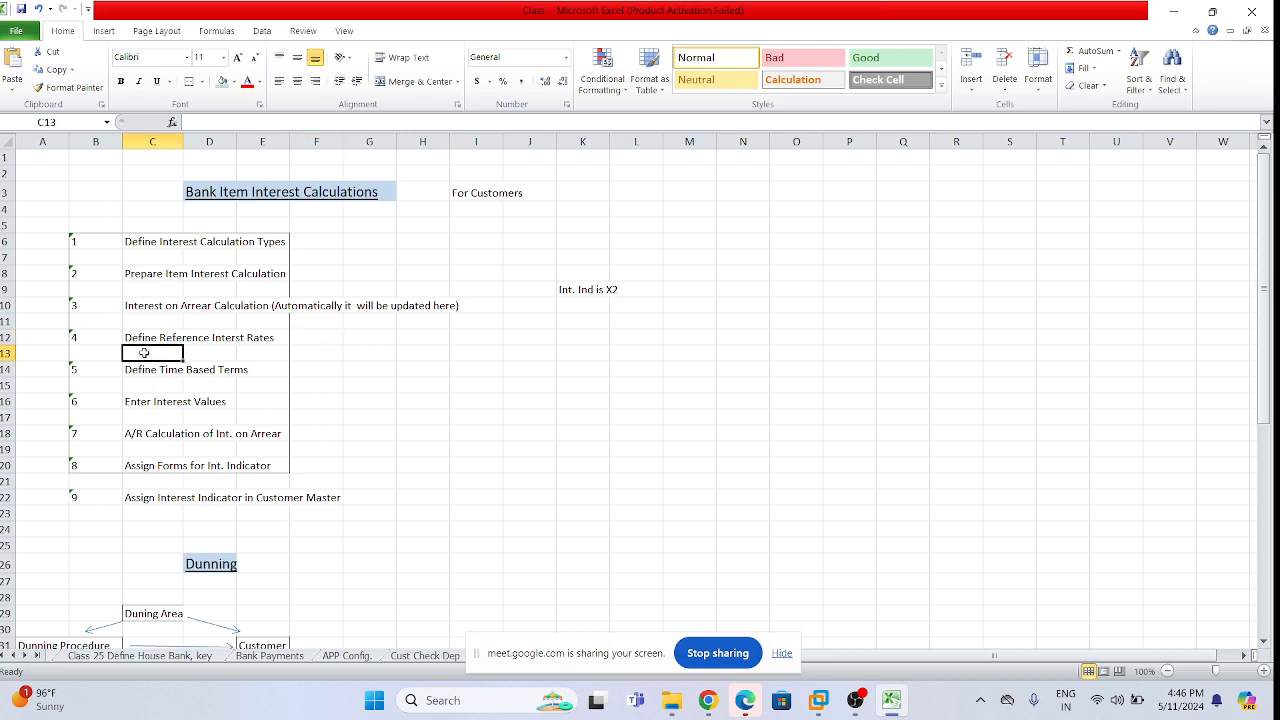
{"action": "left_click", "coordinate": [268, 351]}
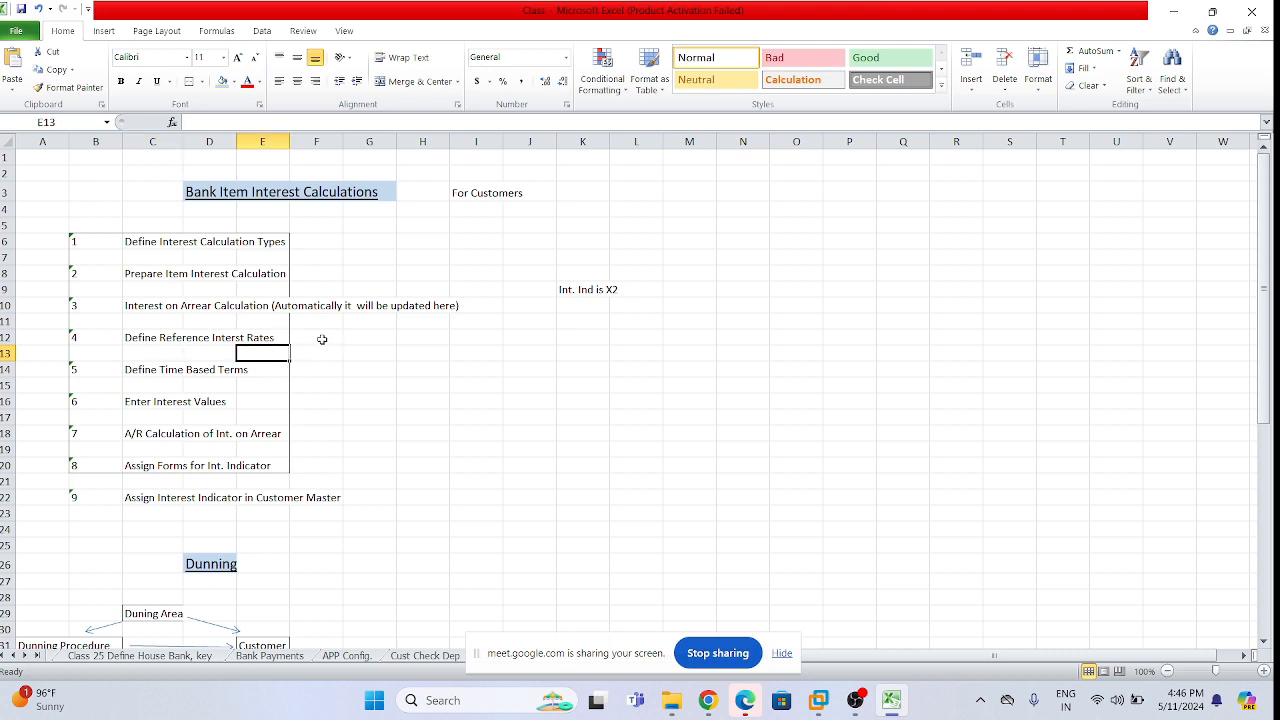
Switch back to SAP, collapse Interest Calculation Global Settings, and open Define Reference Interest Rates under Interest Calculation
{"action": "left_click", "coordinate": [819, 701]}
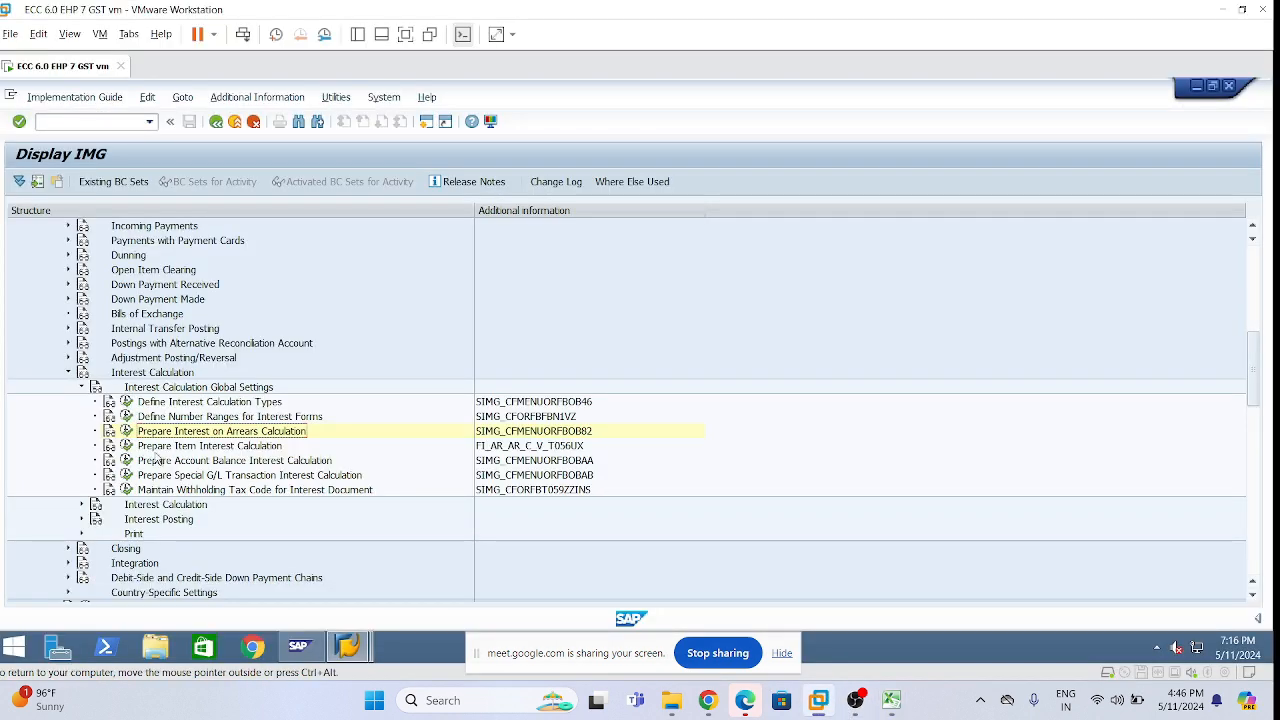
{"action": "left_click", "coordinate": [81, 388]}
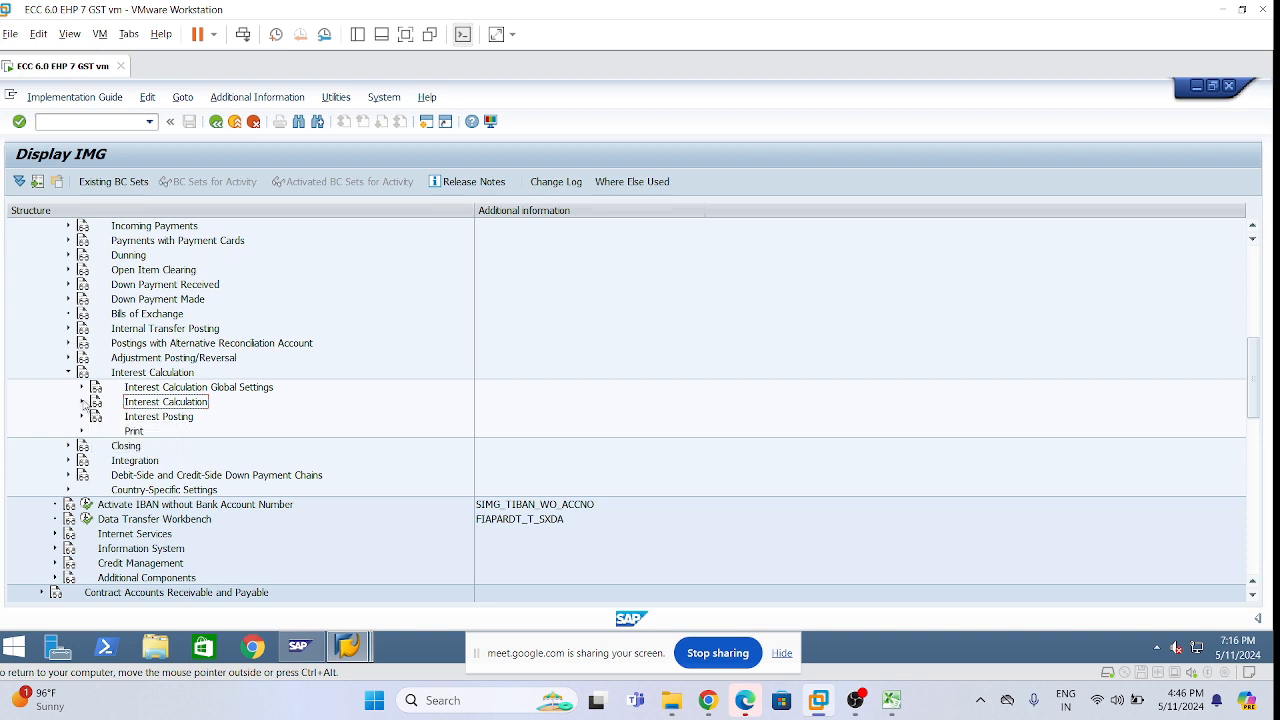
{"action": "left_click", "coordinate": [82, 402]}
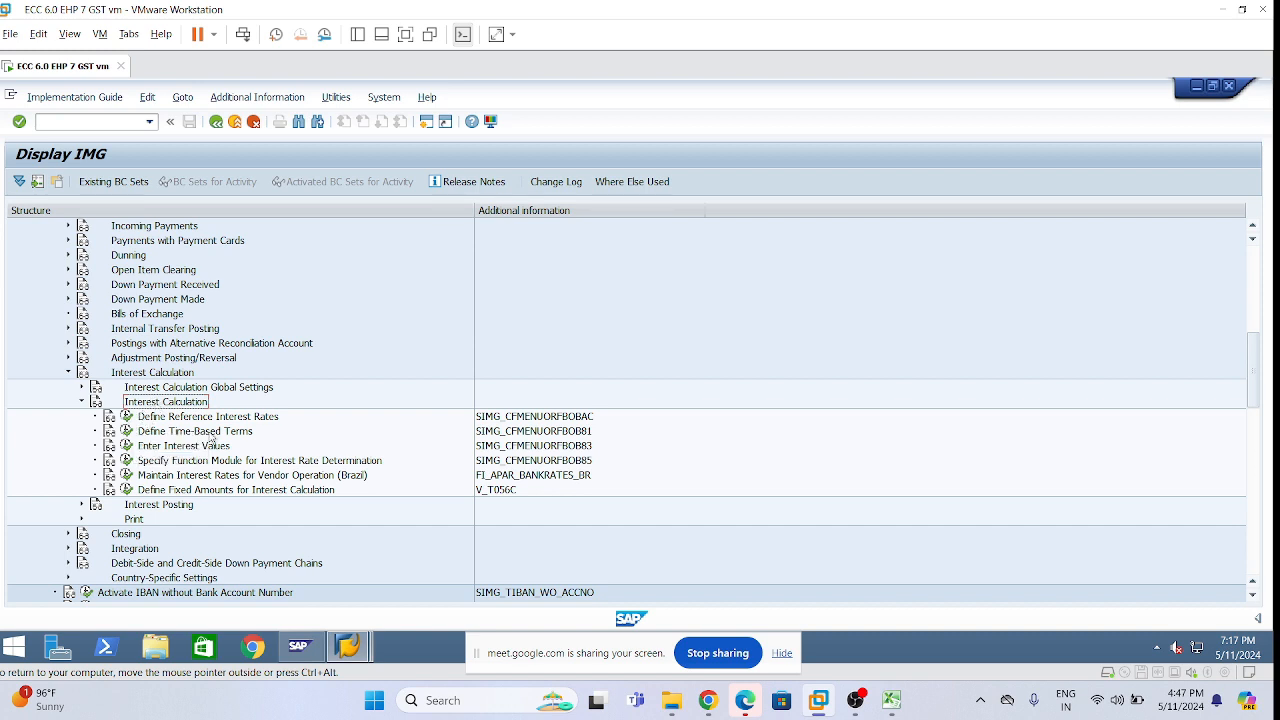
{"action": "left_click", "coordinate": [590, 419]}
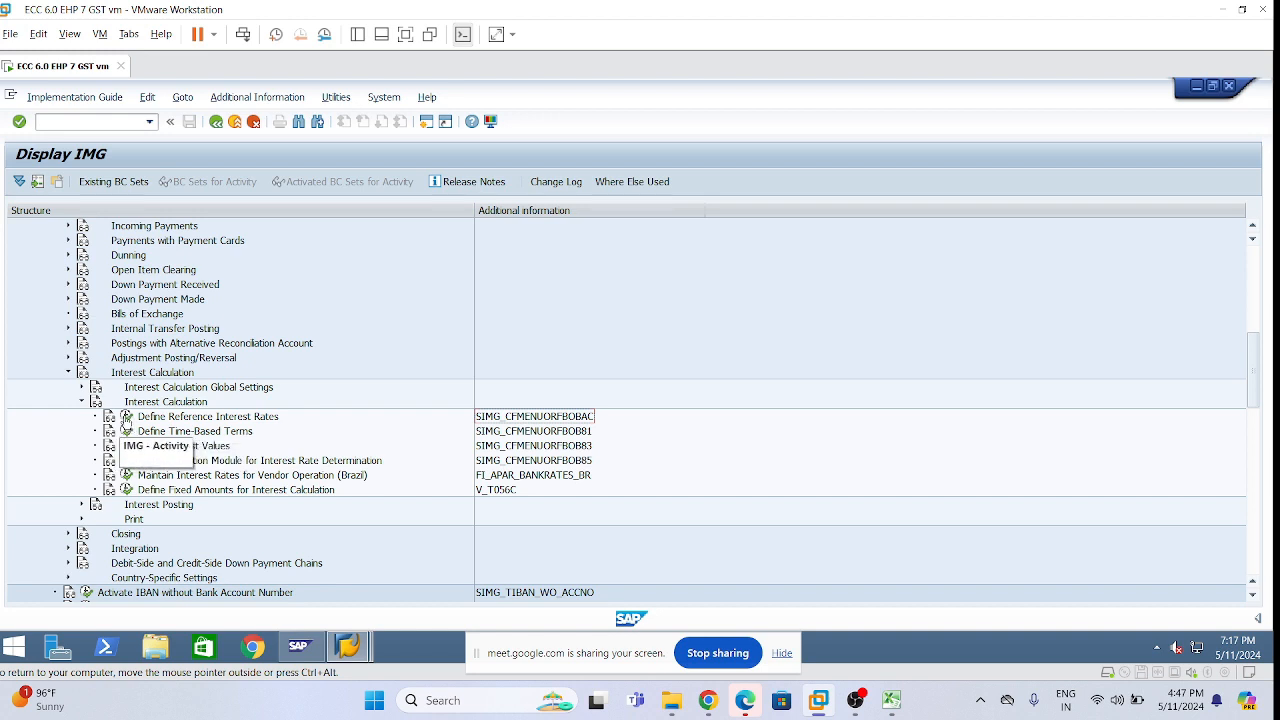
{"action": "left_click", "coordinate": [127, 418]}
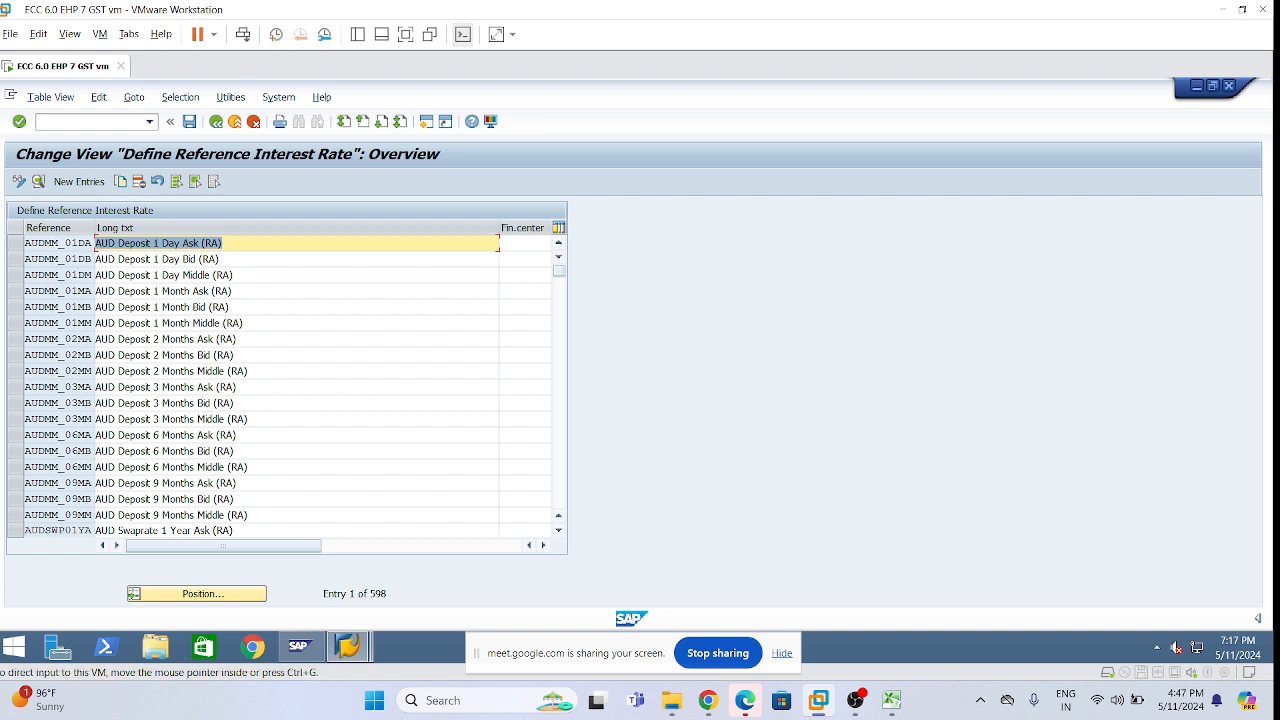
Create a new reference interest rate entry with the reference rate key LRINTDR
{"action": "left_click", "coordinate": [79, 182]}
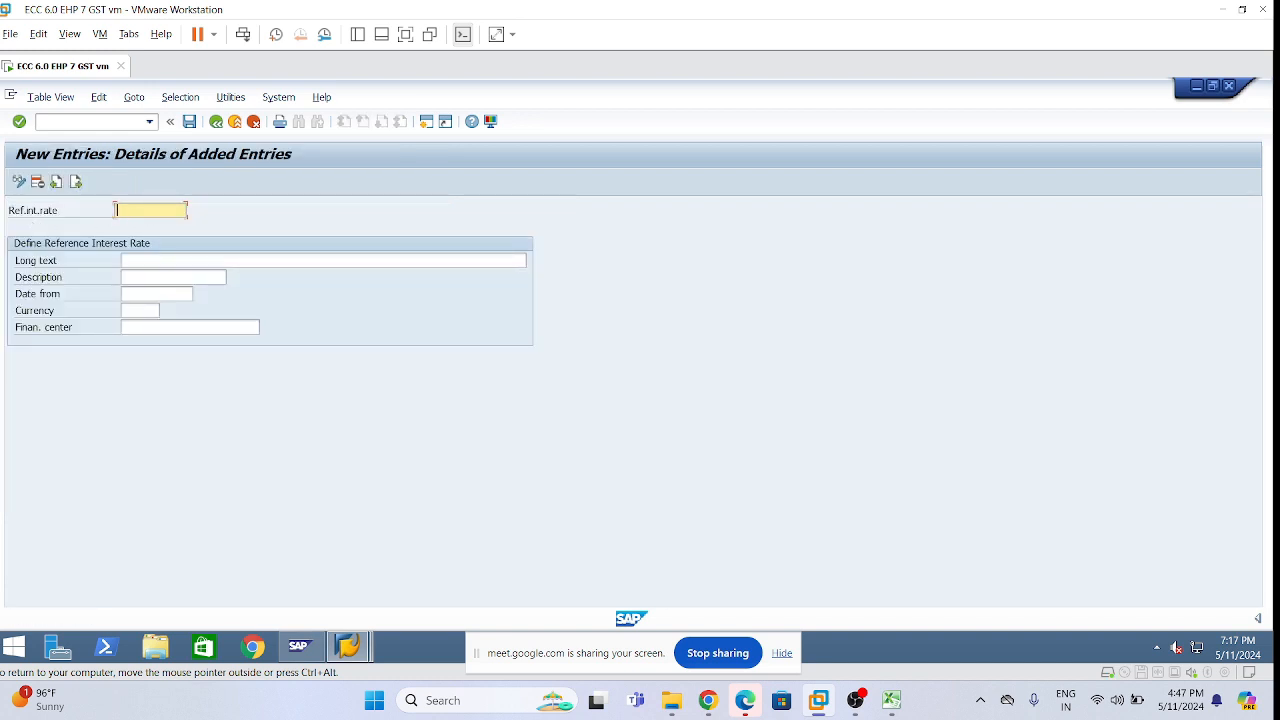
{"action": "type", "text": "T"}
{"action": "type", "text": ".RINT"}
{"action": "type", "text": "DR"}
{"action": "key", "text": "Tab"}
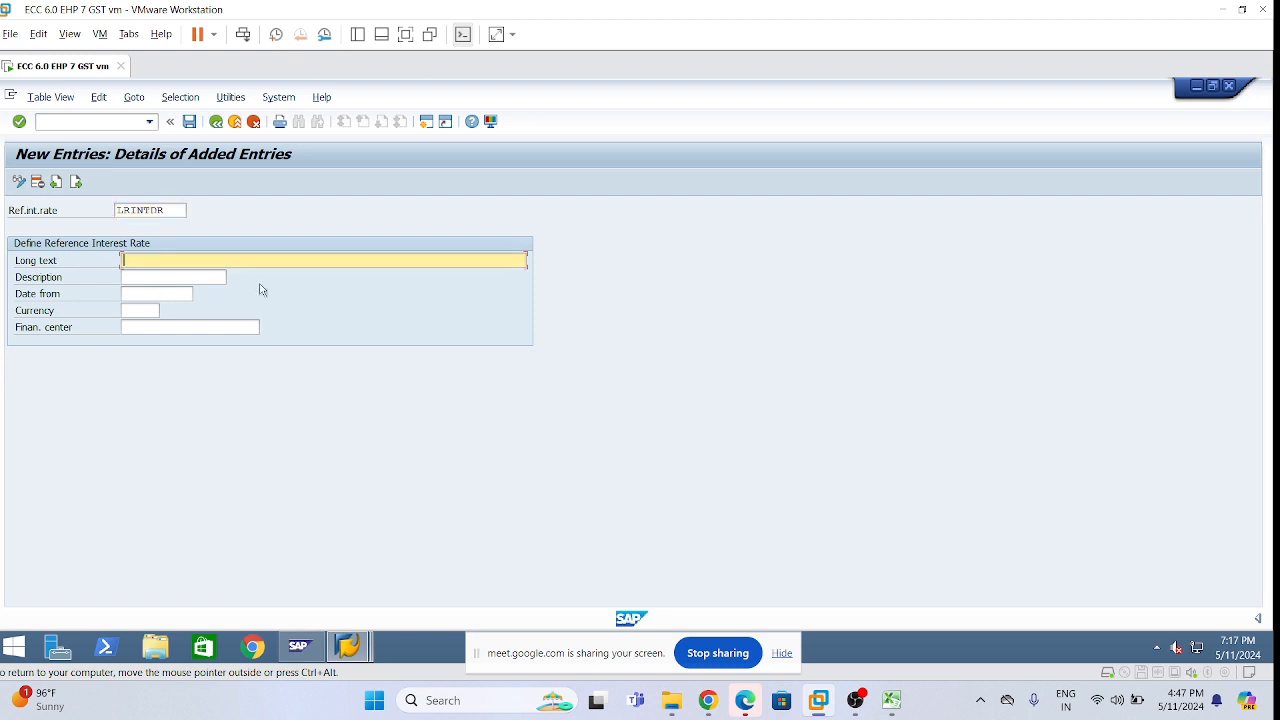
{"action": "left_click", "coordinate": [166, 210]}
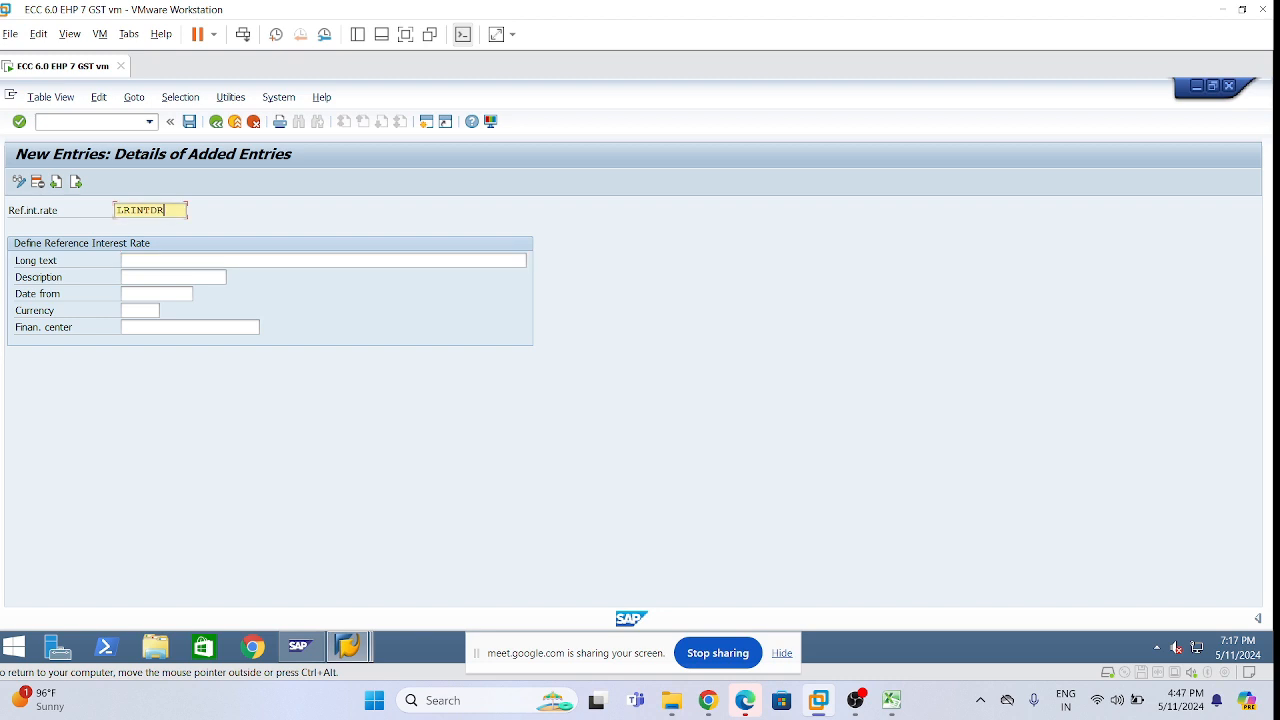
{"action": "type", "text": "11"}
{"action": "key", "text": "BackSpace"}
{"action": "key", "text": "BackSpace"}
{"action": "double_click", "coordinate": [140, 210]}
{"action": "left_click", "coordinate": [123, 210]}
Set the reference interest rate's long text to "Dilip Ref. Int. 12% - Debit"
{"action": "left_click", "coordinate": [163, 259]}
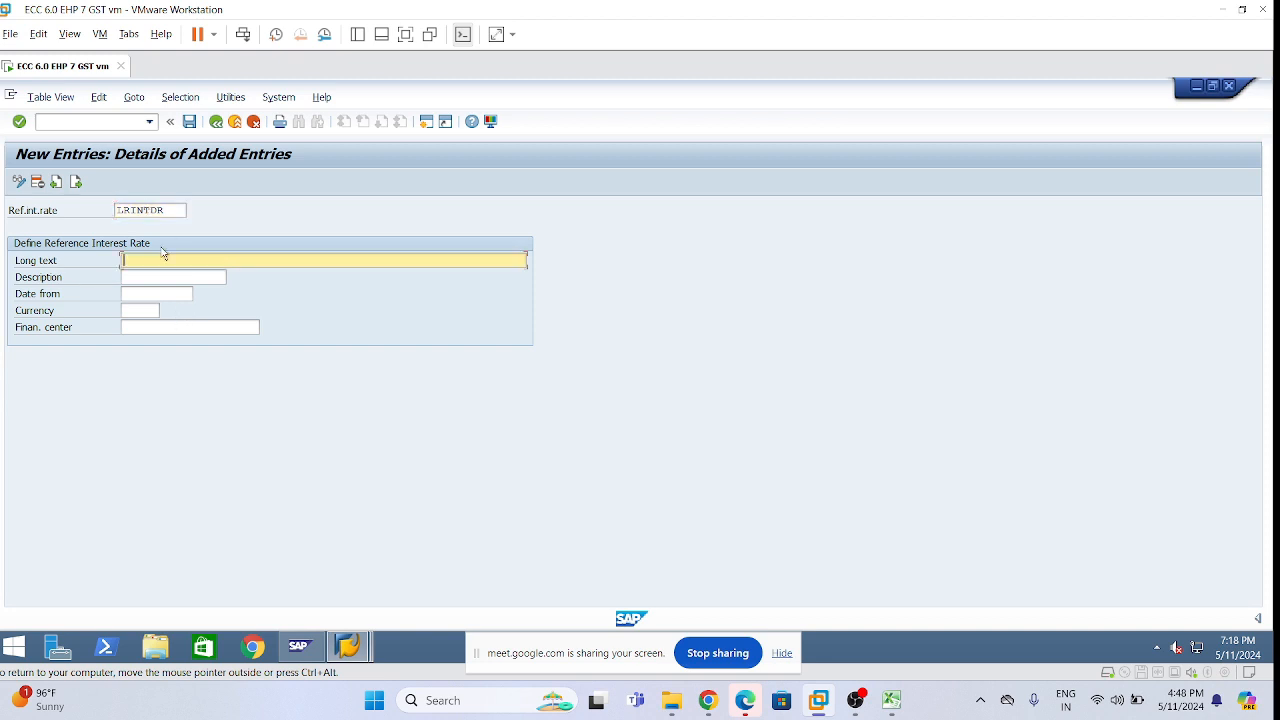
{"action": "type", "text": "Di"}
{"action": "type", "text": "ip Ref."}
{"action": "type", "text": " Int"}
{"action": "type", "text": ". "}
{"action": "type", "text": "12"}
{"action": "type", "text": "%"}
{"action": "type", "text": " - Dent"}
{"action": "key", "text": "BackSpace"}
{"action": "key", "text": "BackSpace"}
{"action": "type", "text": "bit"}
{"action": "key", "text": "Tab"}
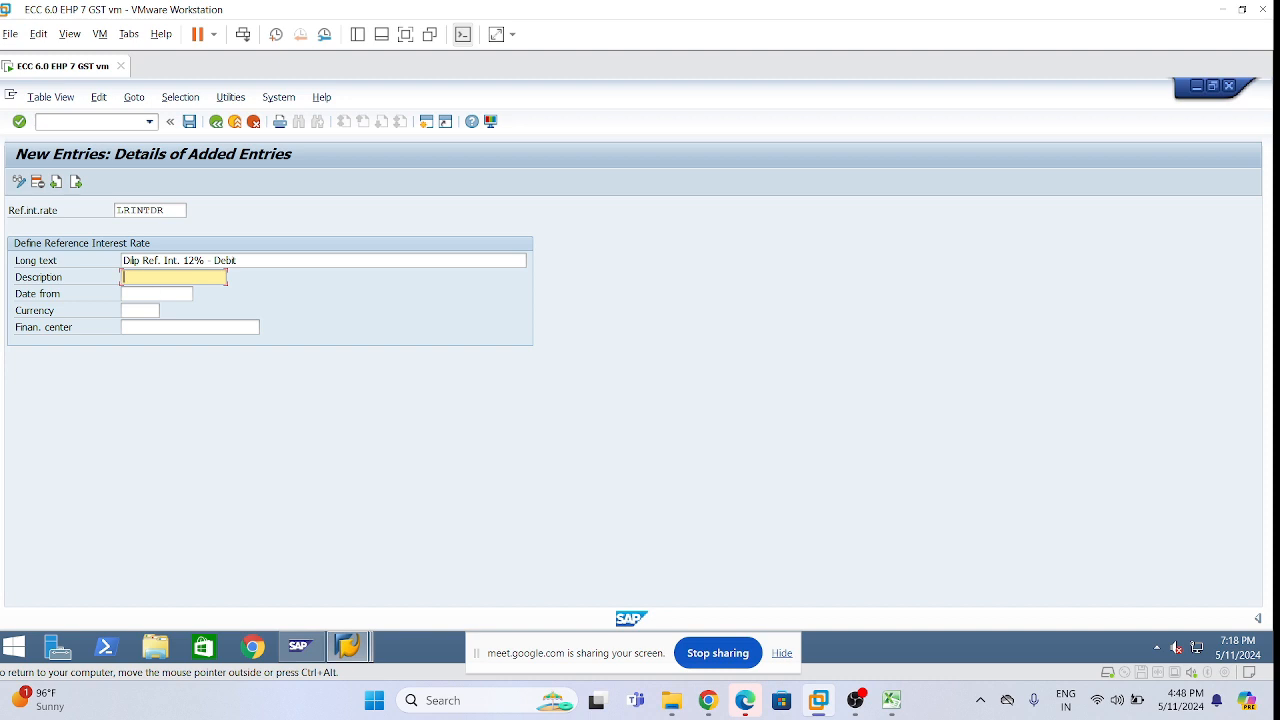
Copy the end of the long text into the description and adjust it to read "Int. 12% -Debit"
{"action": "left_click_drag", "start_coordinate": [239, 260], "coordinate": [164, 257]}
{"action": "key", "text": "ctrl+c"}
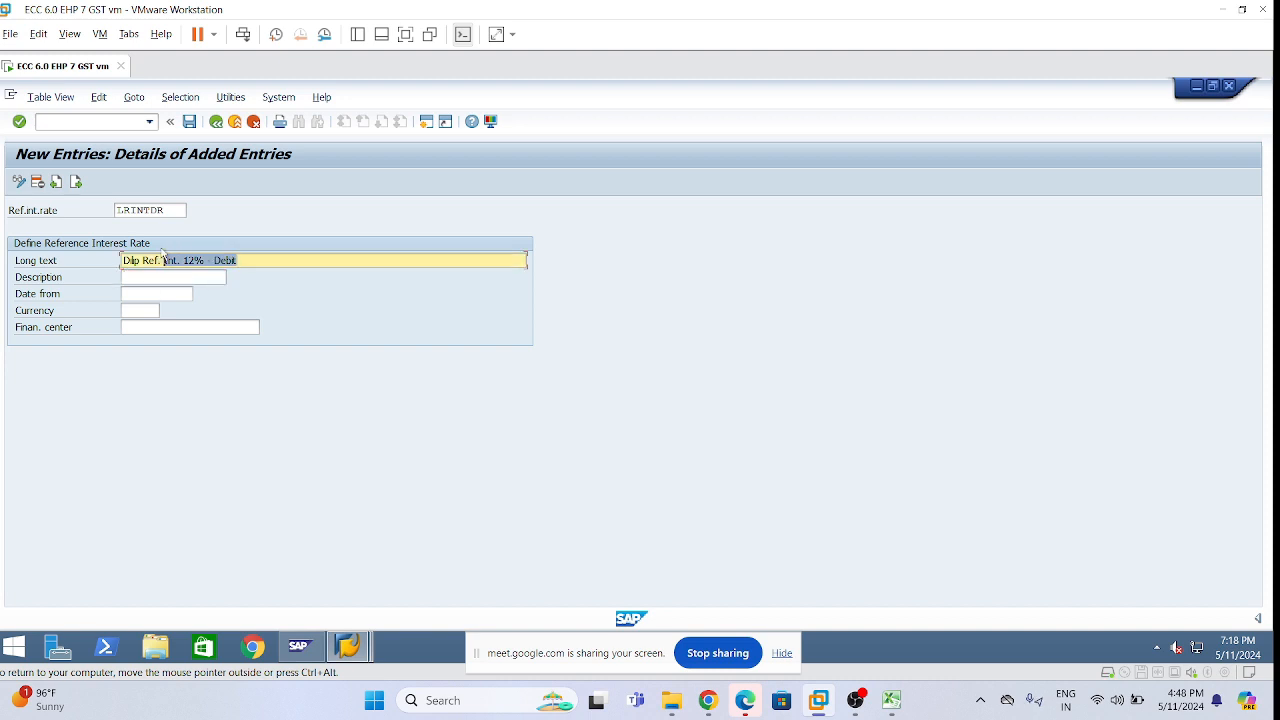
{"action": "left_click", "coordinate": [162, 253]}
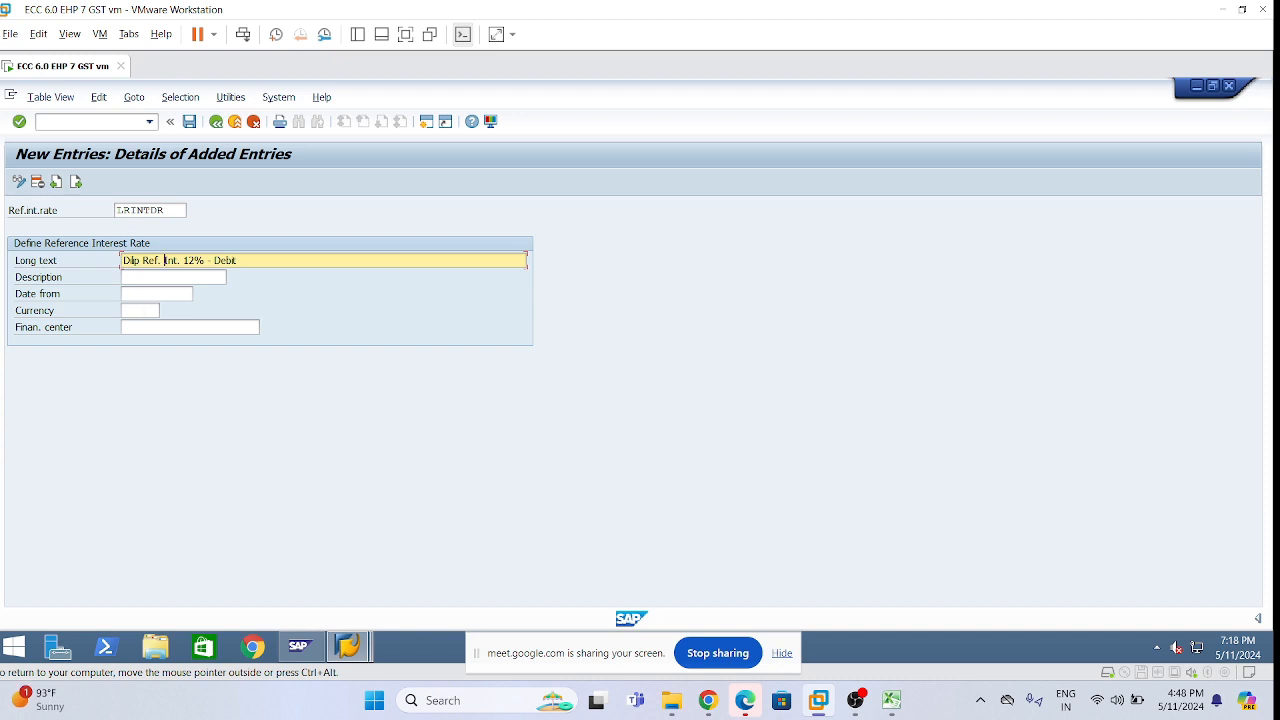
{"action": "key", "text": "Tab"}
{"action": "key", "text": "ctrl+v"}
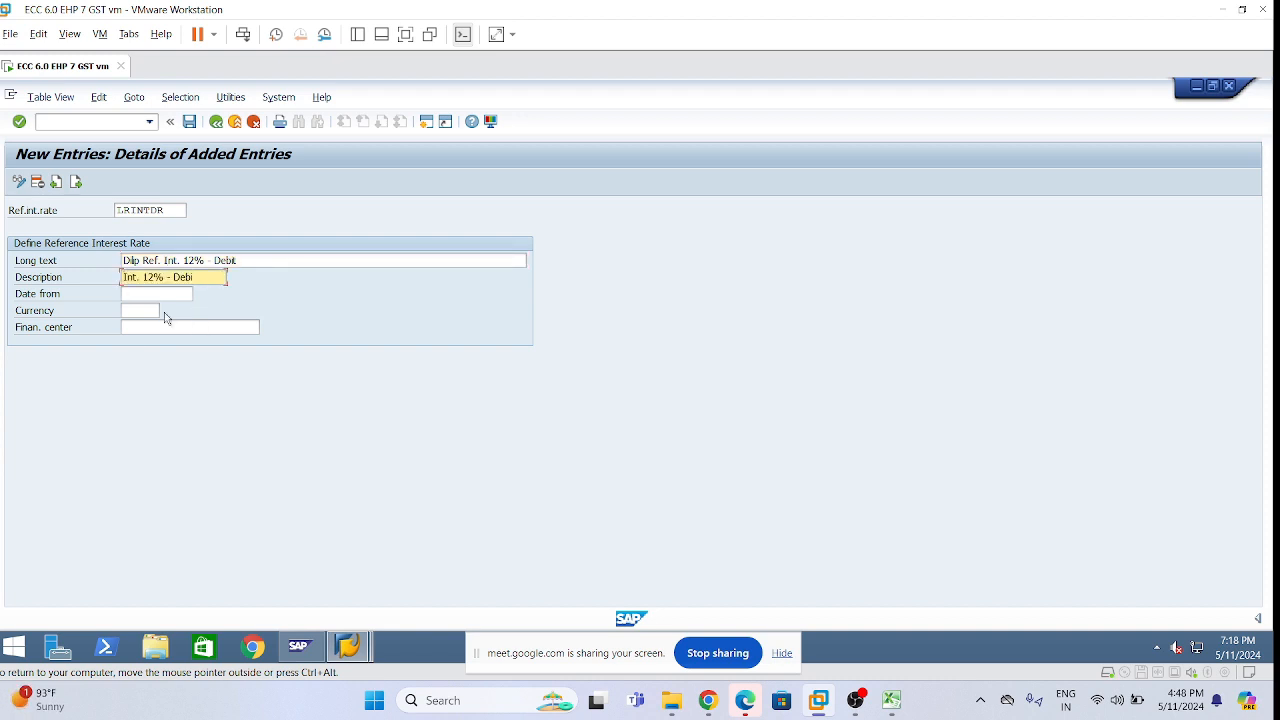
{"action": "left_click", "coordinate": [122, 293]}
{"action": "left_click", "coordinate": [174, 277]}
{"action": "key", "text": "BackSpace"}
{"action": "type", "text": "t"}
{"action": "left_click", "coordinate": [122, 293]}
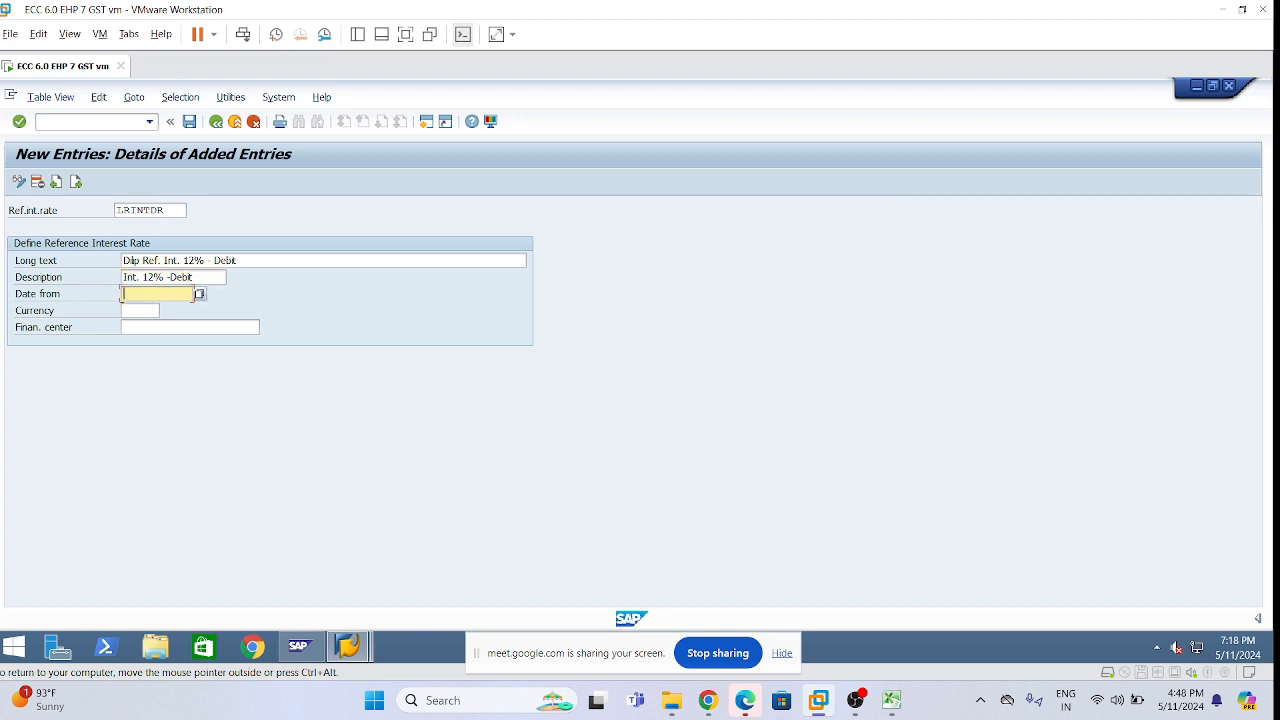
Set the debit reference rate's Date from to 01.04.2024 and its currency to INR, and save the entry
{"action": "type", "text": "01.04.2024"}
{"action": "left_click", "coordinate": [123, 311]}
{"action": "key", "text": "Tab"}
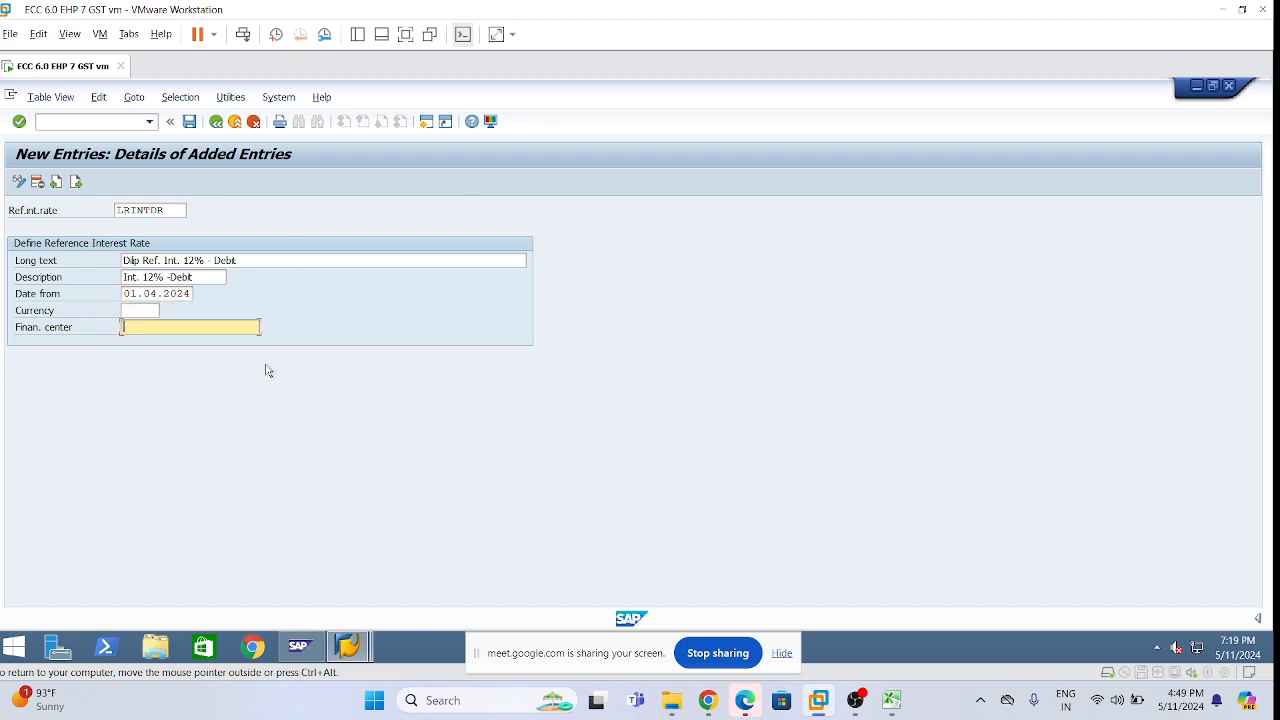
{"action": "left_click", "coordinate": [136, 294]}
{"action": "left_click", "coordinate": [121, 310]}
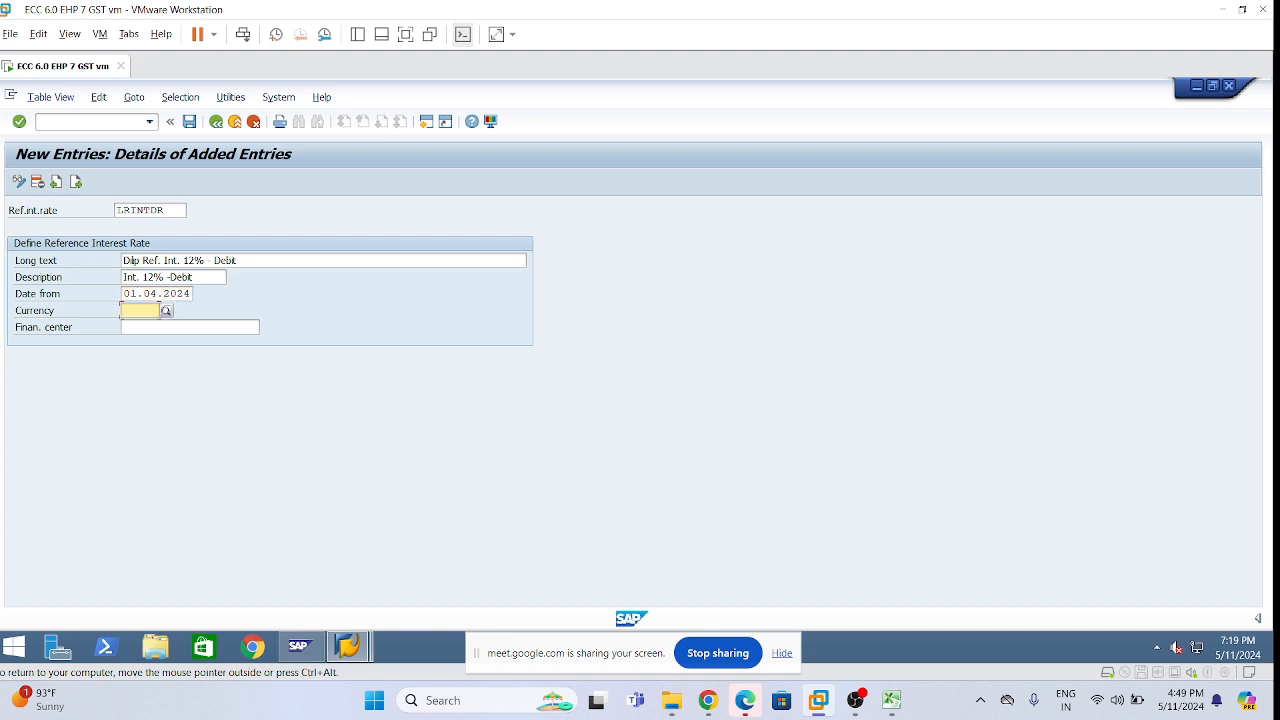
{"action": "type", "text": "inr"}
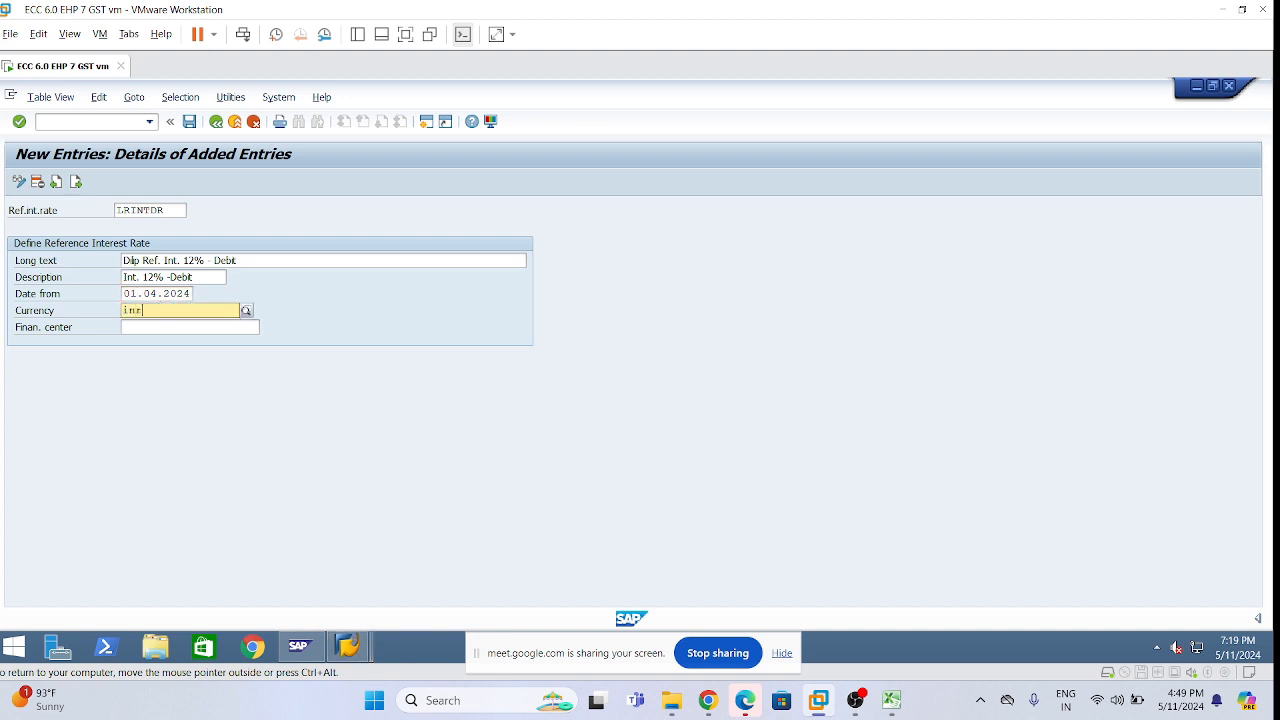
{"action": "left_click", "coordinate": [178, 344]}
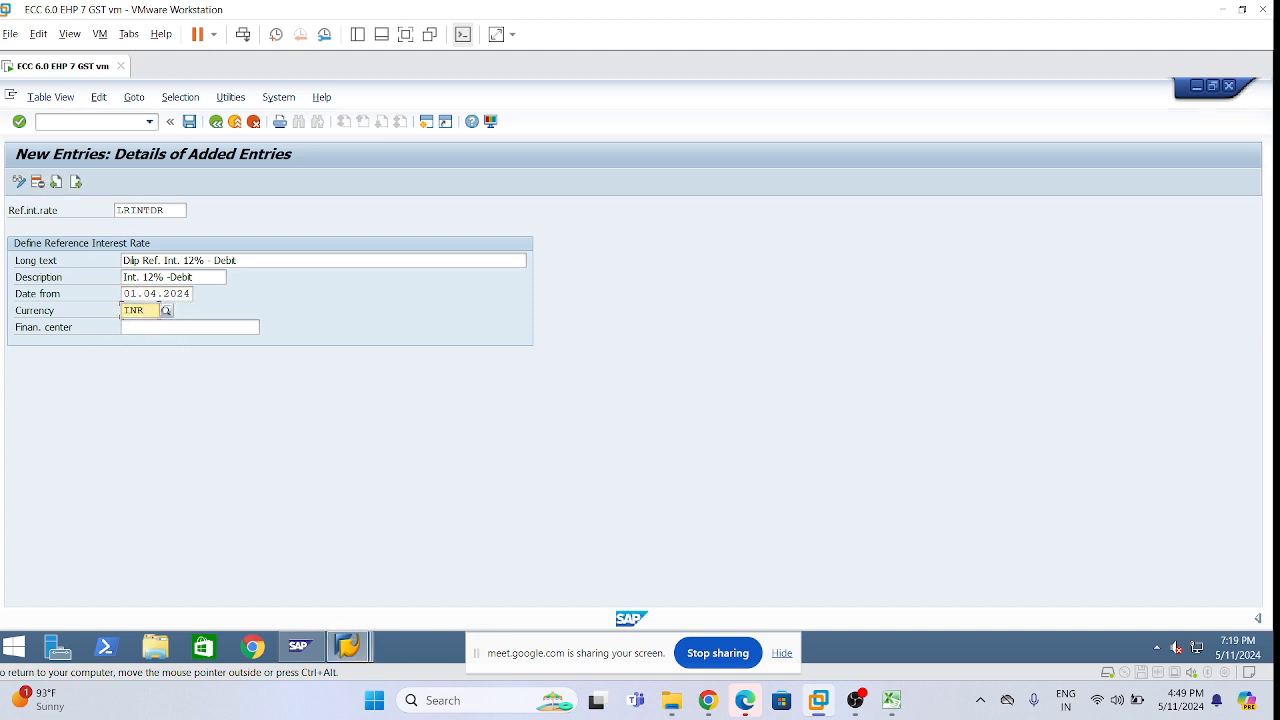
{"action": "left_click", "coordinate": [190, 123]}
{"action": "left_click", "coordinate": [297, 352]}
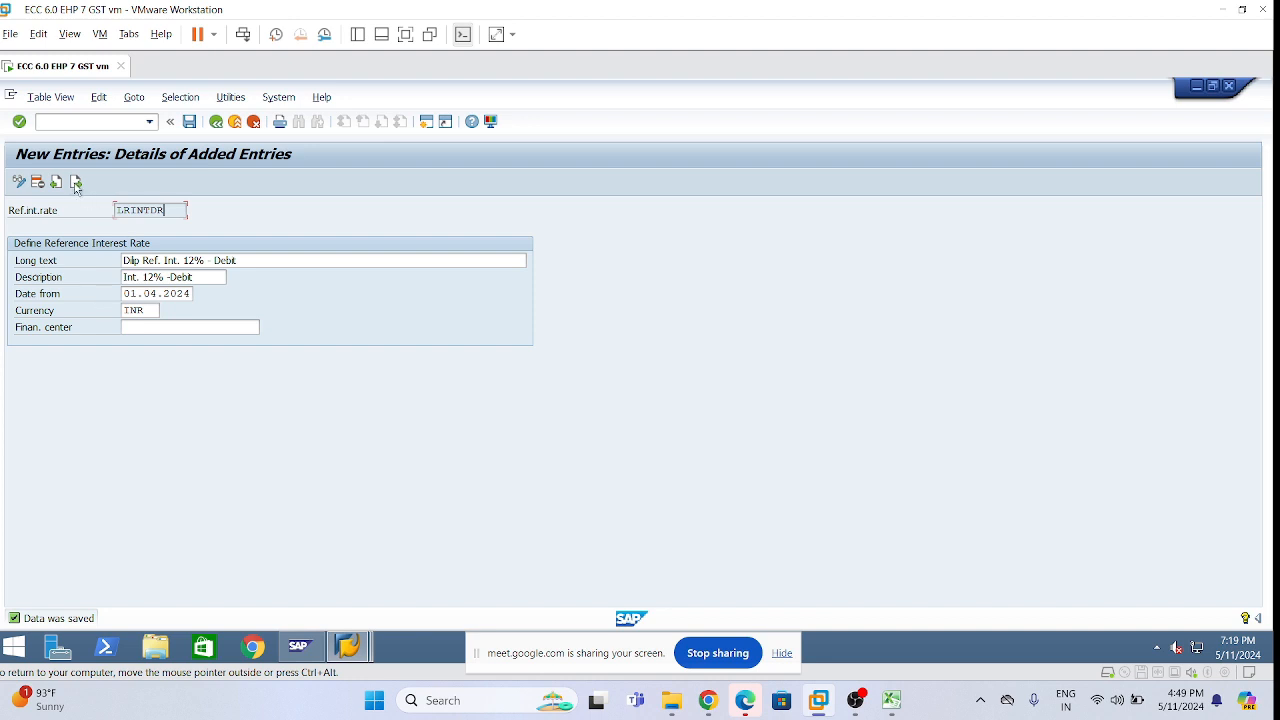
Add a reference interest rate LRINTCR whose long text is the debit entry's name prefix followed by "Ref Int - 10% Credit"
{"action": "left_click", "coordinate": [75, 183]}
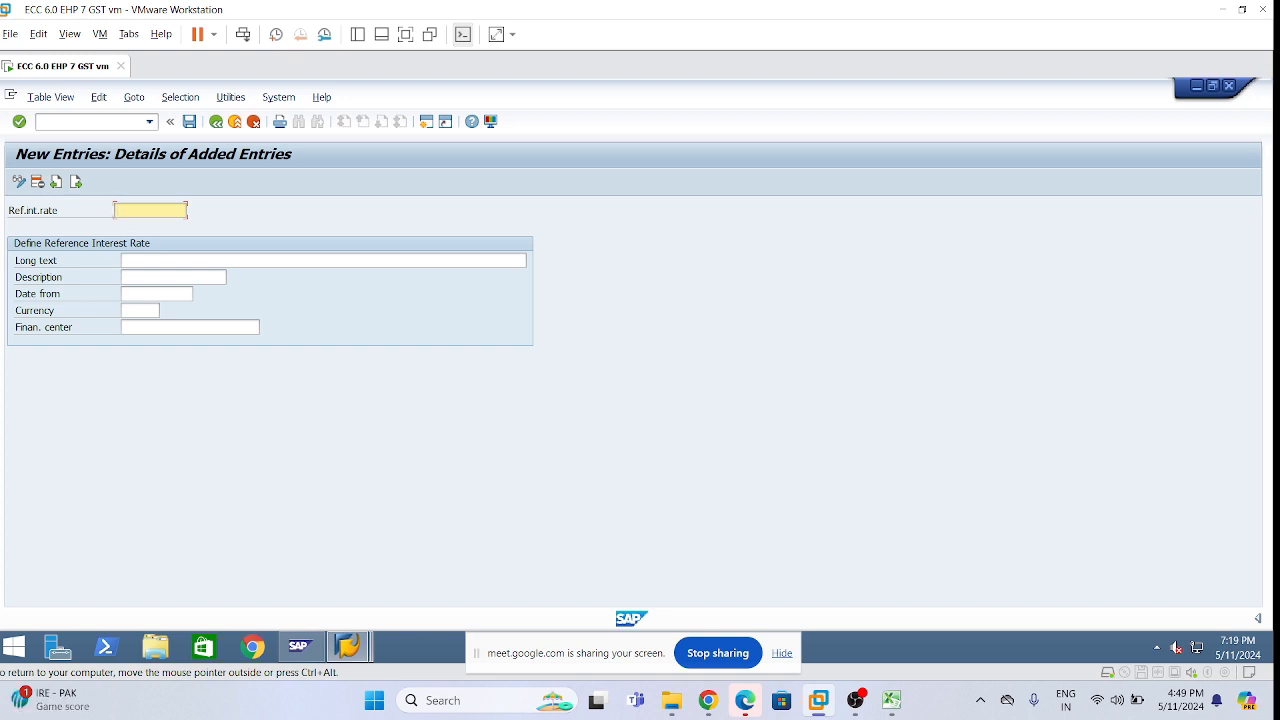
{"action": "type", "text": "TRINTCR"}
{"action": "key", "text": "Tab"}
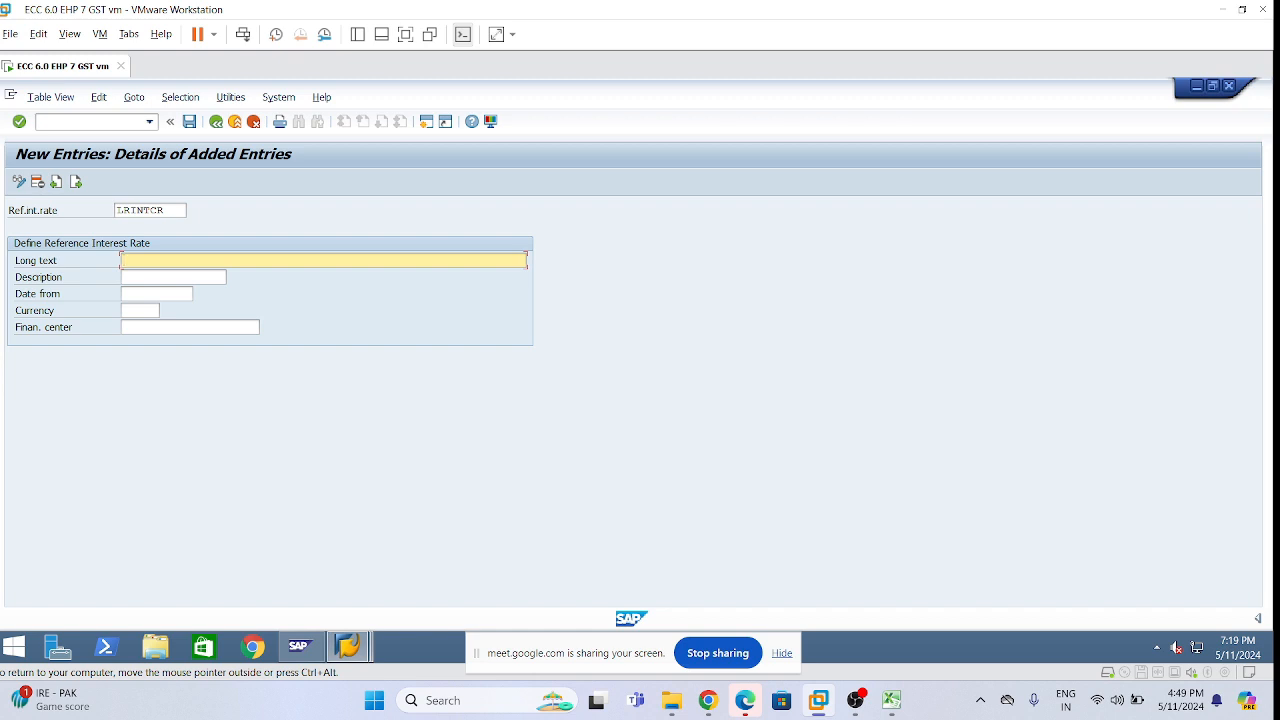
{"action": "type", "text": "Di"}
{"action": "type", "text": "lp REf."}
{"action": "key", "text": "BackSpace"}
{"action": "key", "text": "BackSpace"}
{"action": "key", "text": "BackSpace"}
{"action": "type", "text": "ef Int - 10% Credit"}
Copy "10% Credit" from the long text into the description of the credit reference rate
{"action": "left_click_drag", "start_coordinate": [183, 261], "coordinate": [235, 261]}
{"action": "key", "text": "ctrl+c"}
{"action": "key", "text": "Tab"}
{"action": "key", "text": "ctrl+v"}
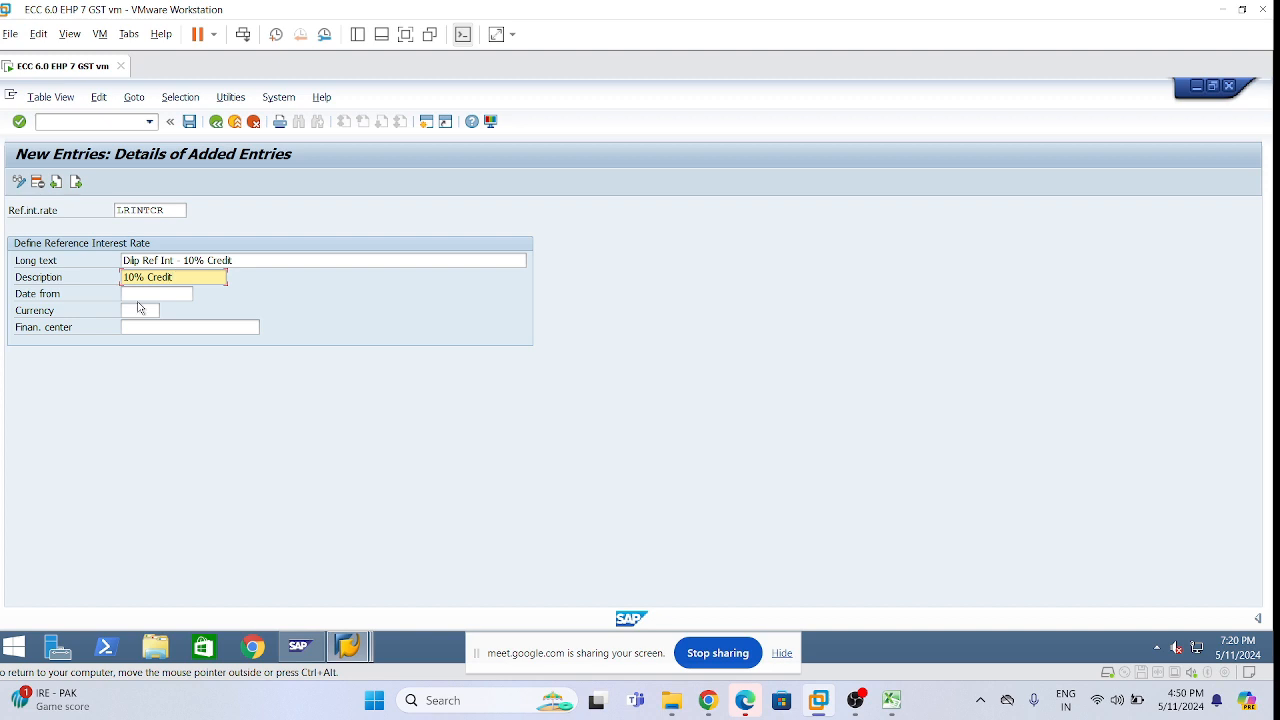
Set the credit reference rate's Date from to 01.04.2024 and its currency to INR, and save the entry
{"action": "key", "text": "Tab"}
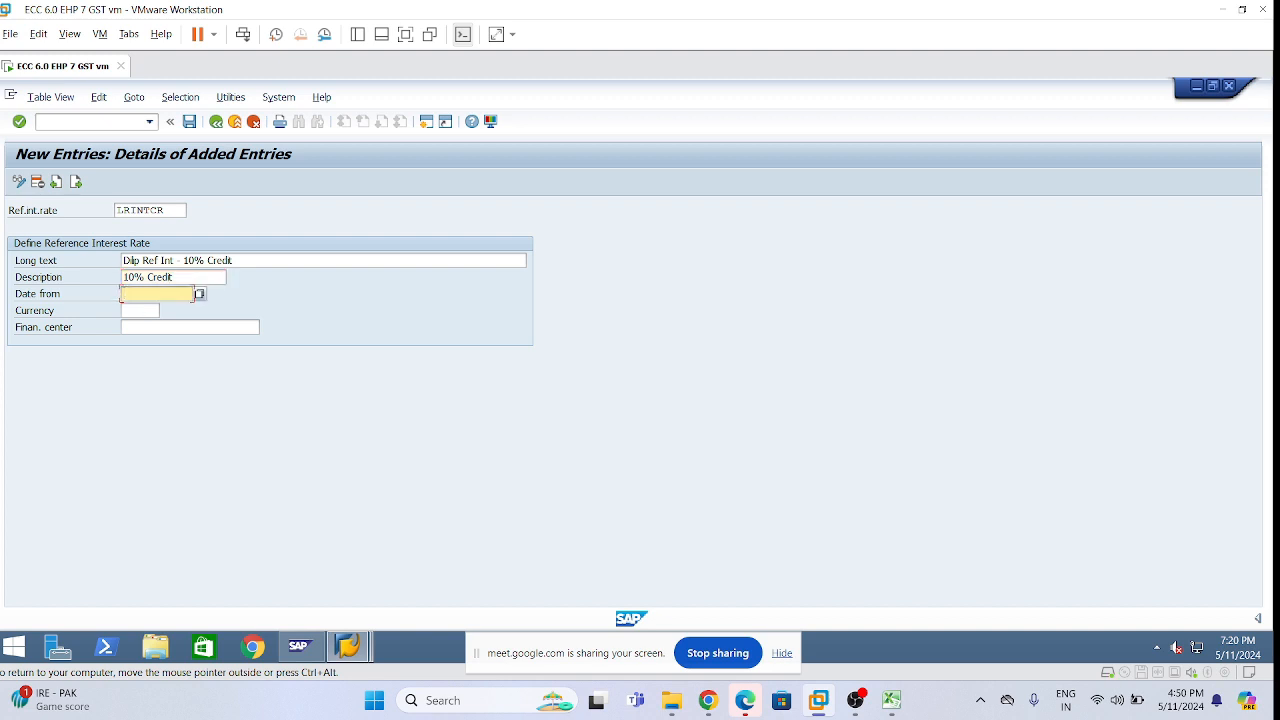
{"action": "type", "text": "01.04.2023"}
{"action": "key", "text": "Tab"}
{"action": "type", "text": "I"}
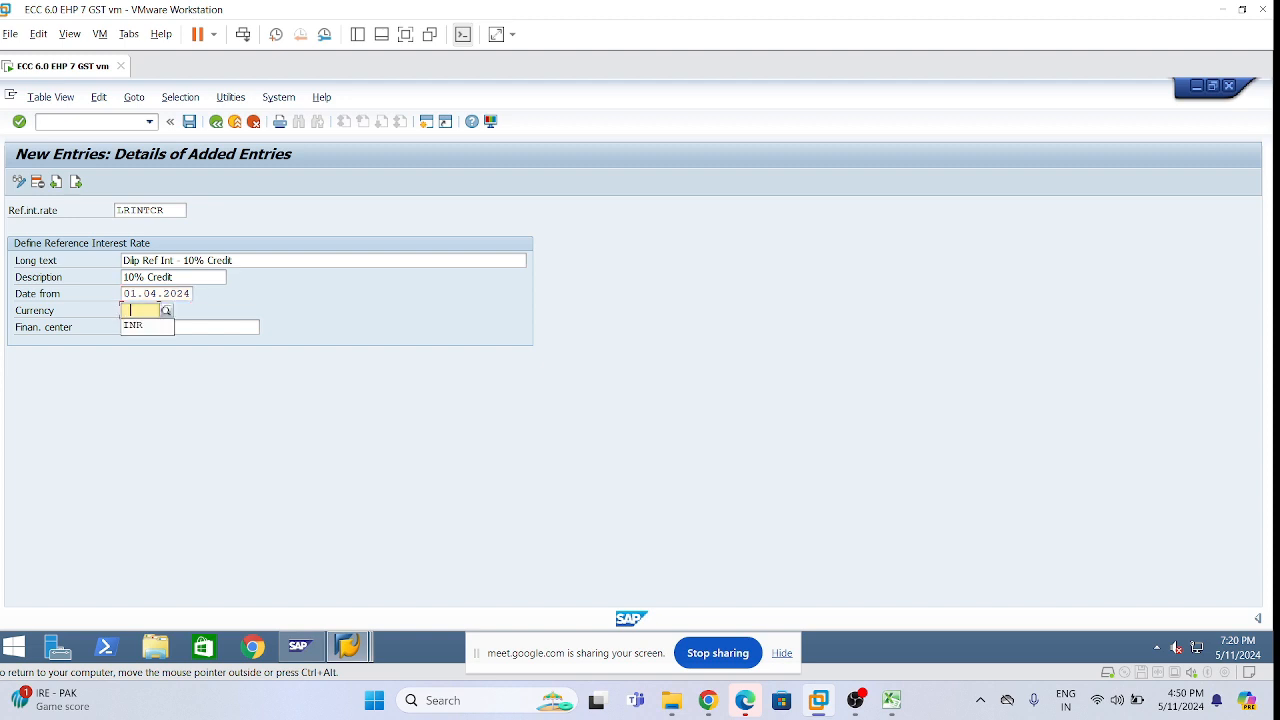
{"action": "left_click", "coordinate": [143, 325]}
{"action": "key", "text": "Tab"}
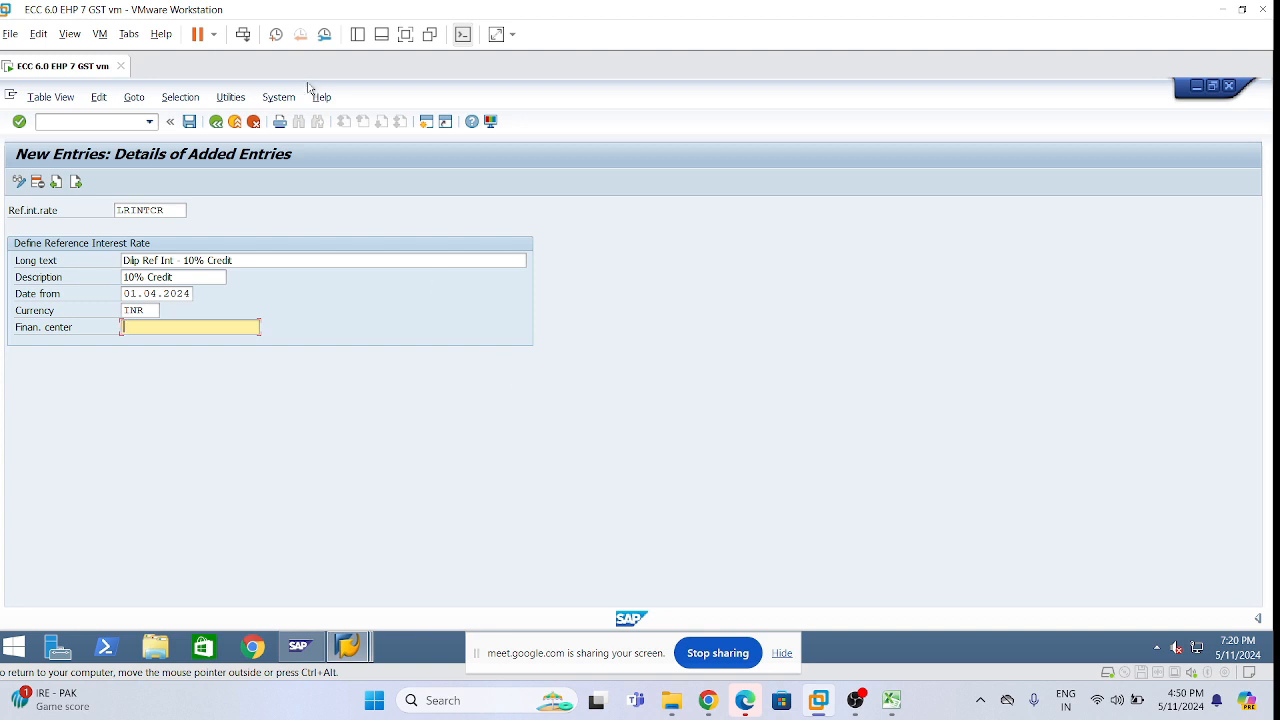
{"action": "left_click", "coordinate": [189, 121]}
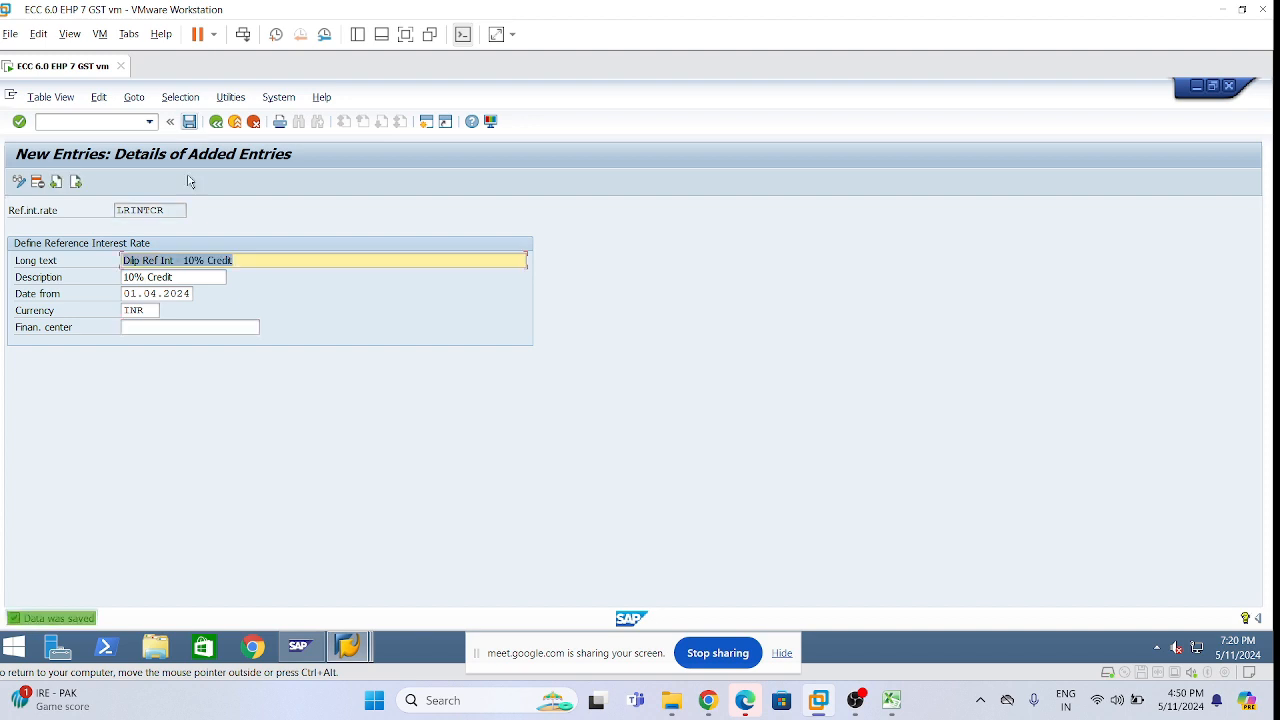
{"action": "left_click", "coordinate": [298, 262]}
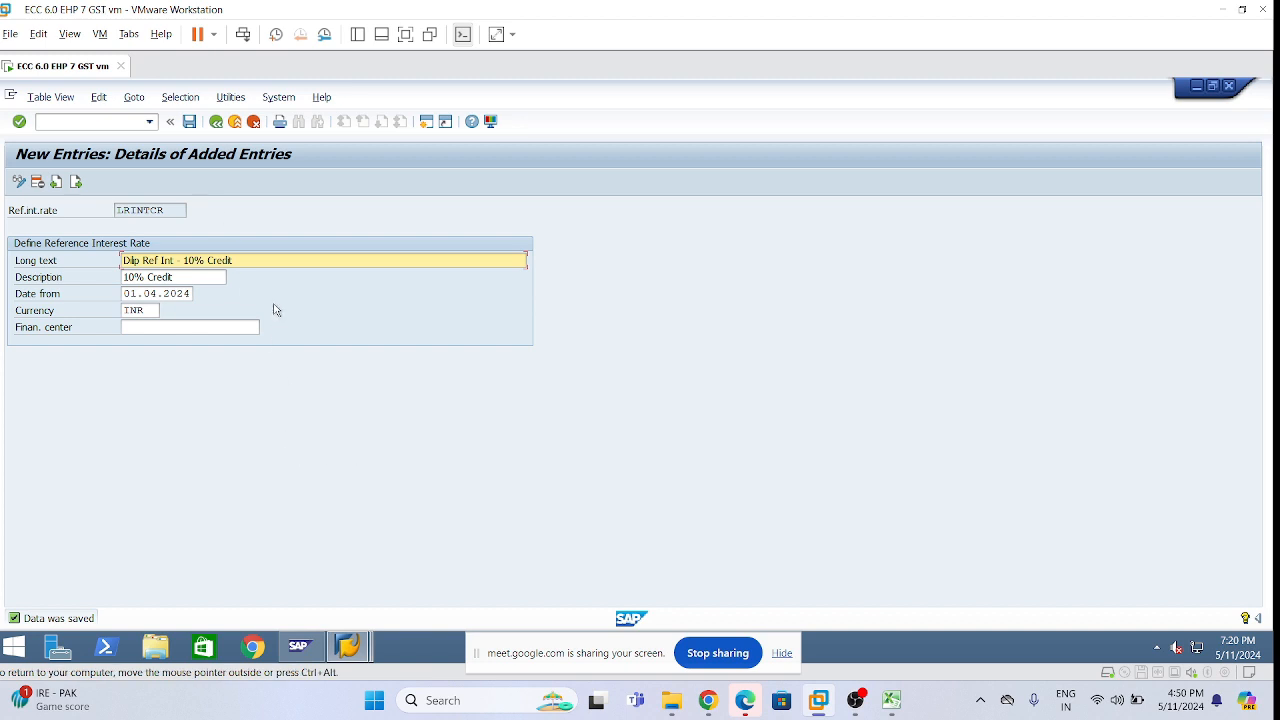
{"action": "left_click", "coordinate": [190, 327]}
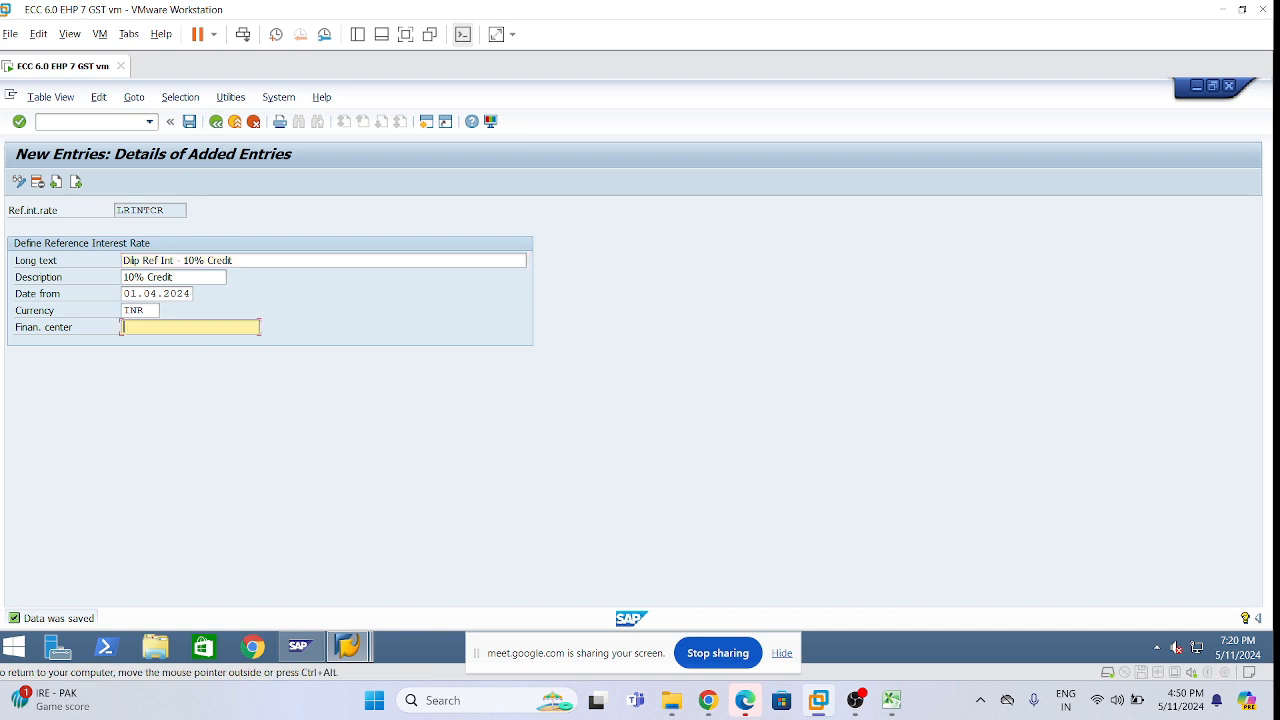
Check the configuration step list in the Excel worksheet and switch back to SAP
{"action": "left_click", "coordinate": [893, 700]}
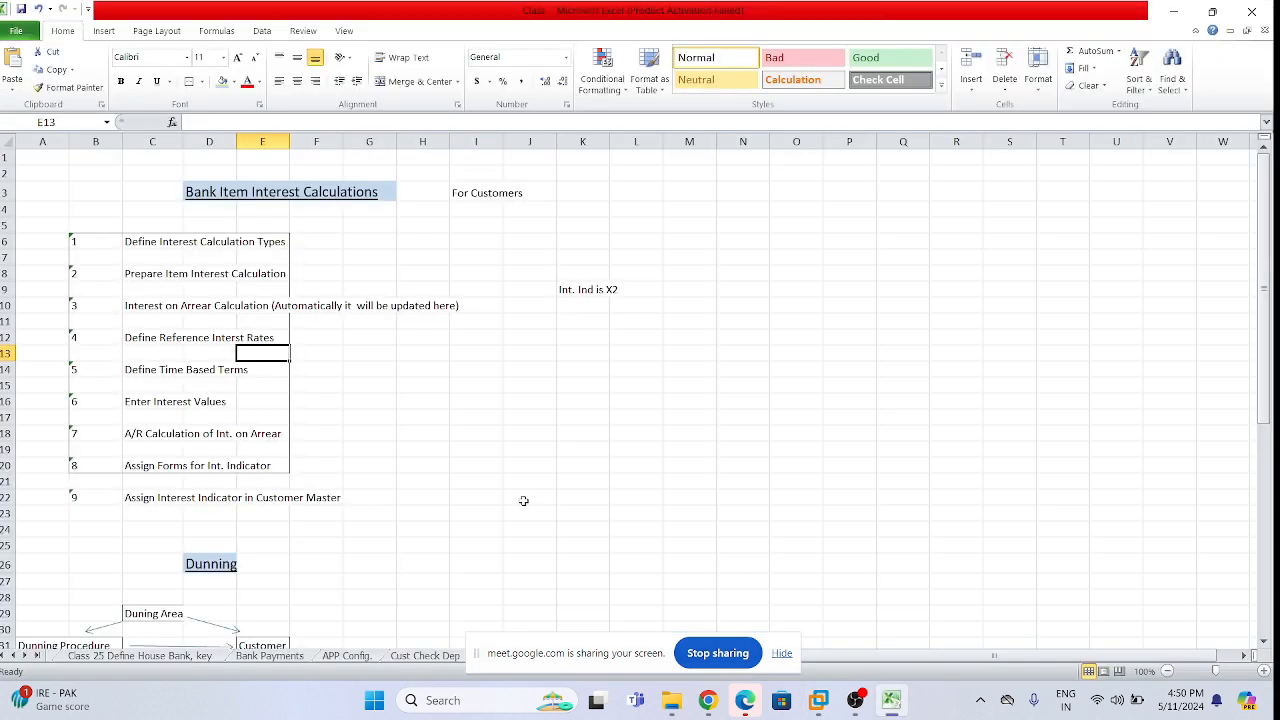
{"action": "left_click", "coordinate": [458, 462]}
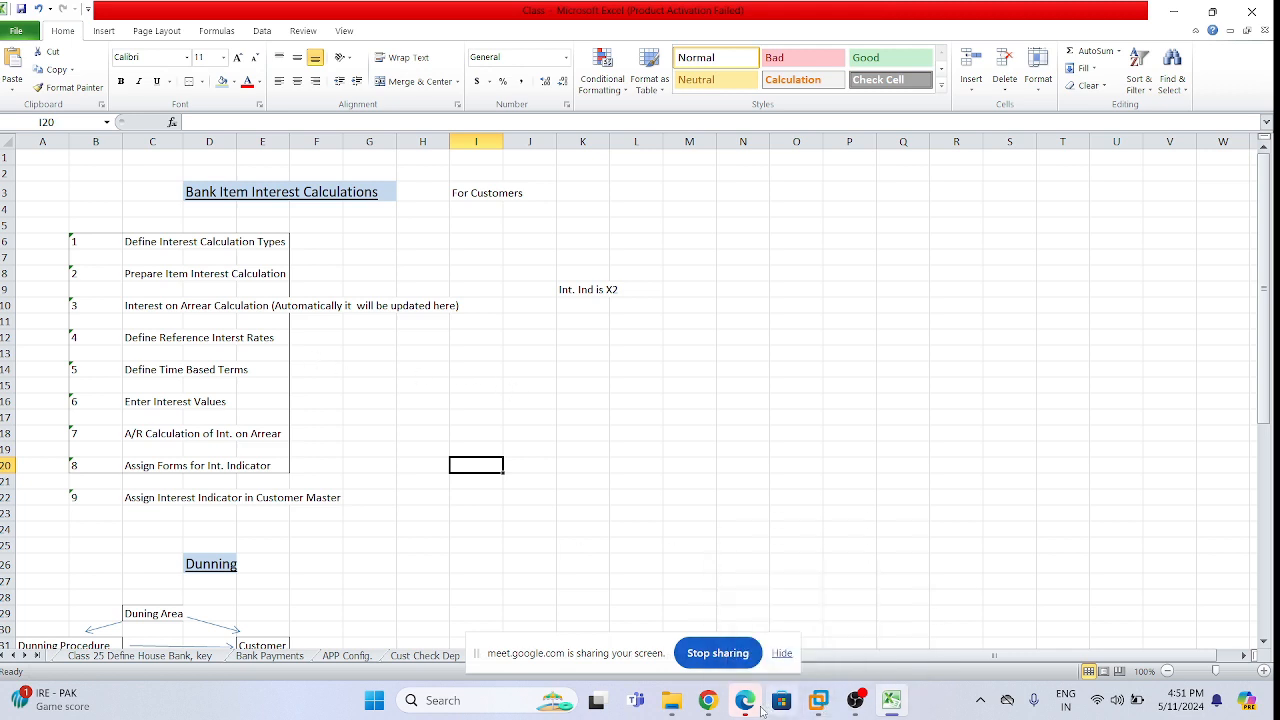
{"action": "left_click", "coordinate": [818, 700]}
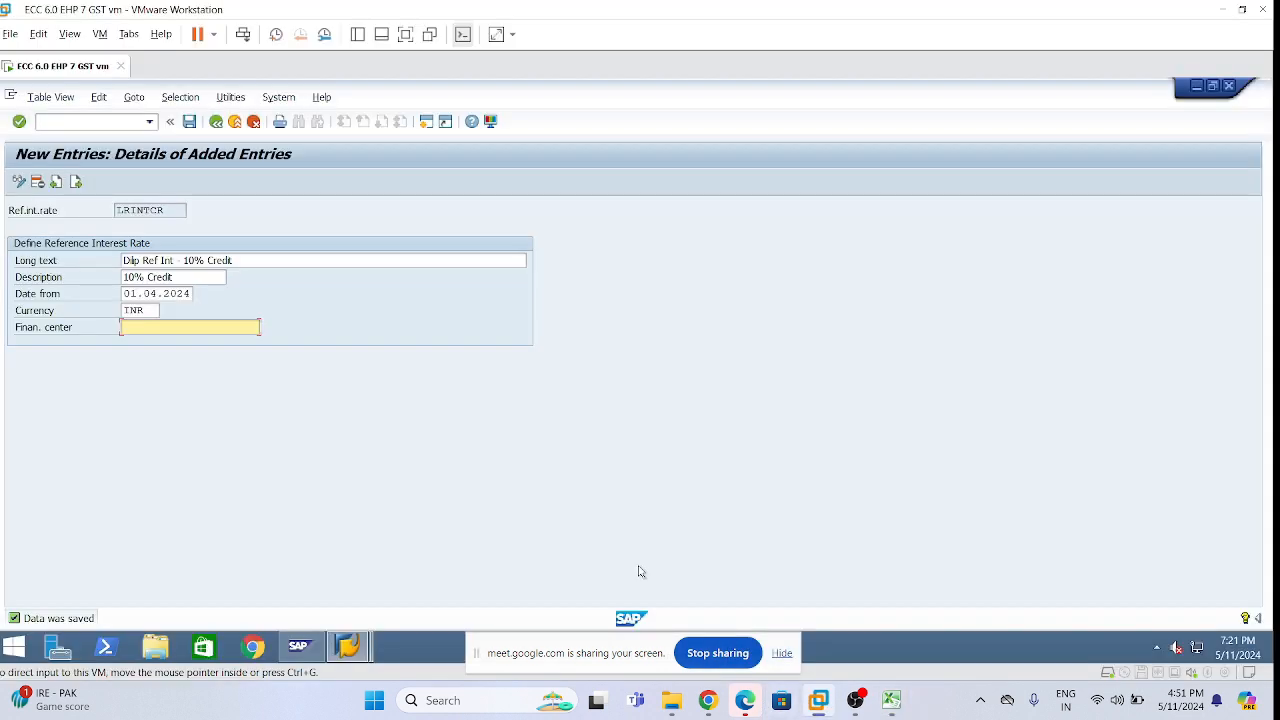
Return to the implementation guide and open Define Time-Based Terms under Interest Calculation
{"action": "left_click", "coordinate": [216, 122]}
{"action": "left_click", "coordinate": [218, 122]}
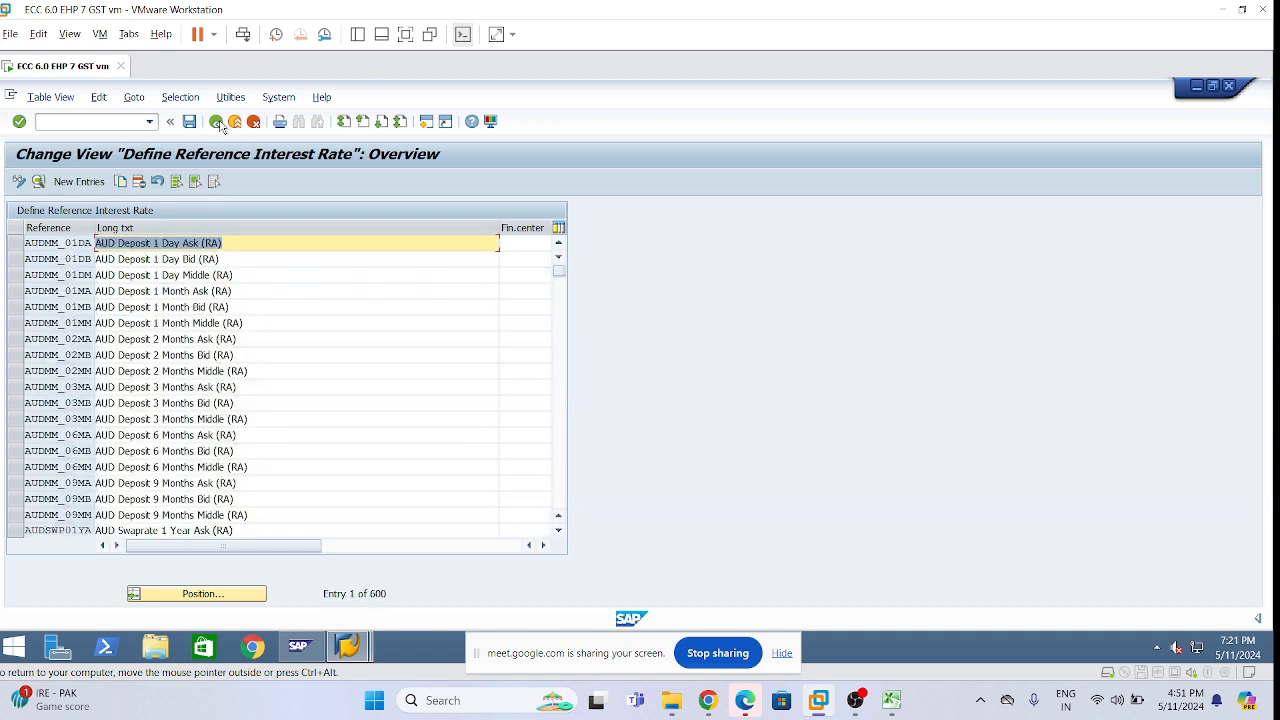
{"action": "left_click", "coordinate": [216, 122]}
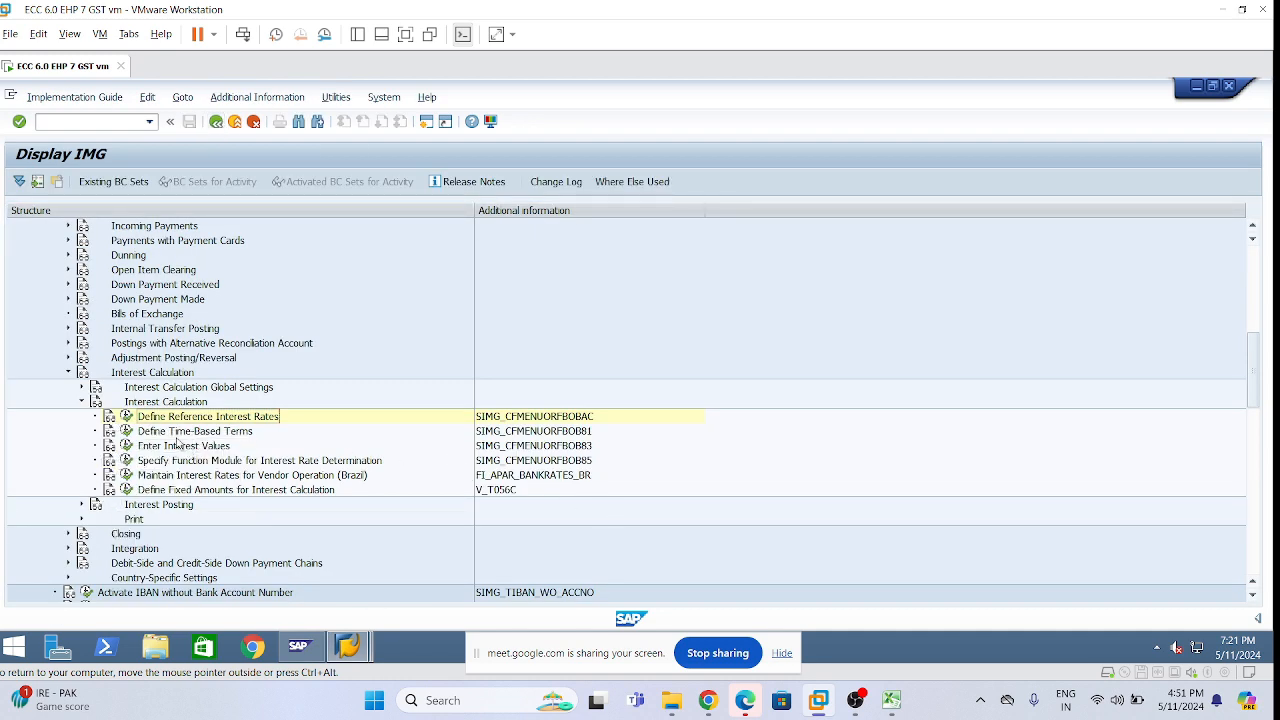
{"action": "left_click", "coordinate": [581, 434]}
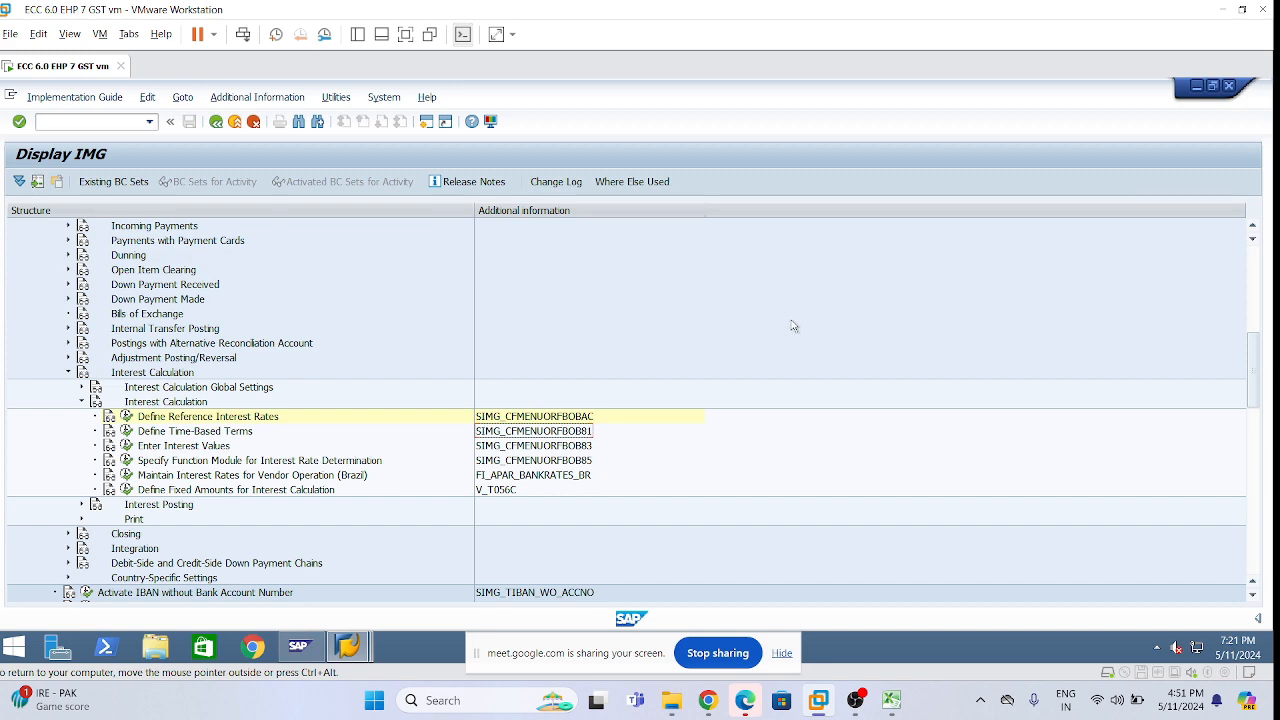
{"action": "left_click", "coordinate": [127, 432]}
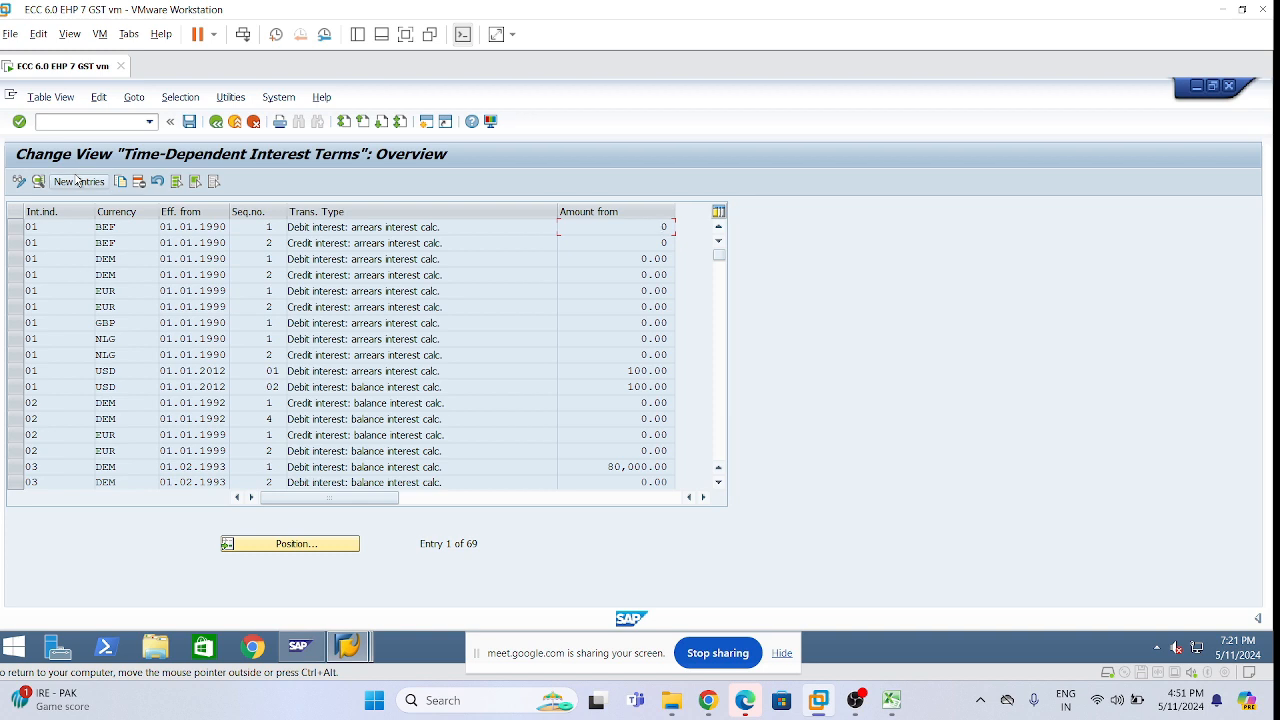
Create a time-based terms entry with interest indicator L2, currency INR, effective date 01.04.2024 and sequential number 1
{"action": "left_click", "coordinate": [76, 185]}
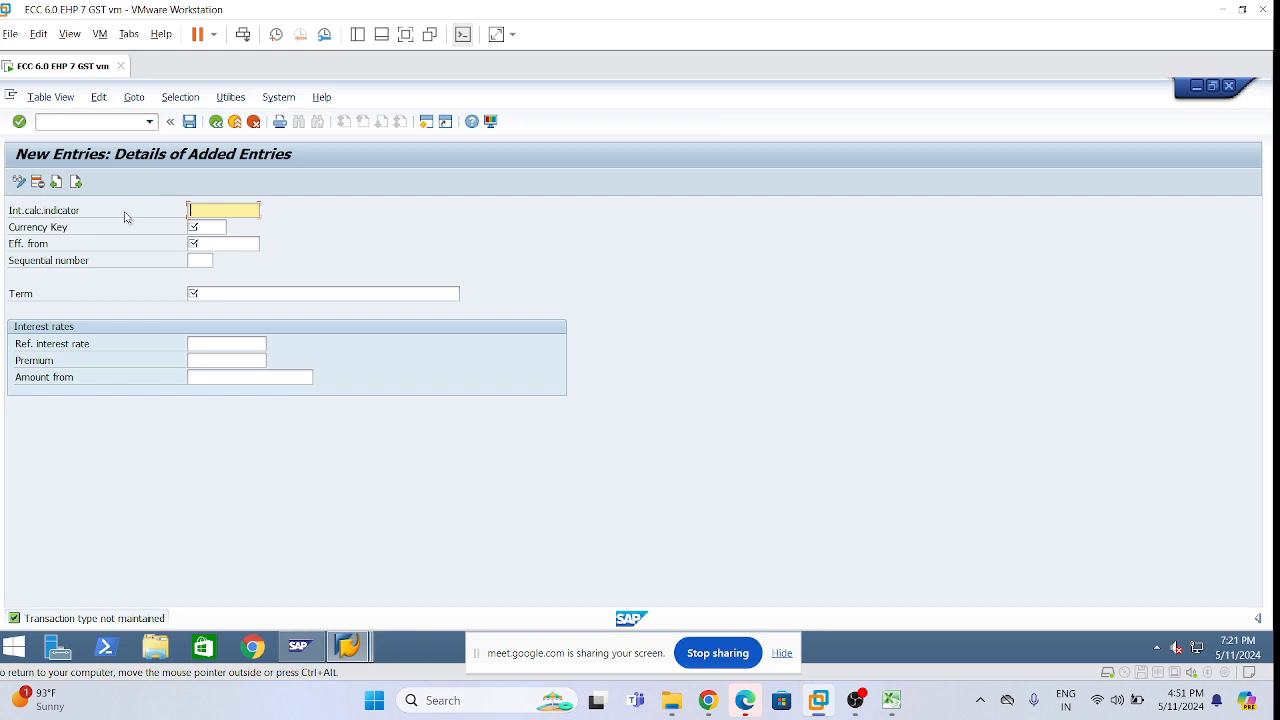
{"action": "type", "text": "T12"}
{"action": "key", "text": "Tab"}
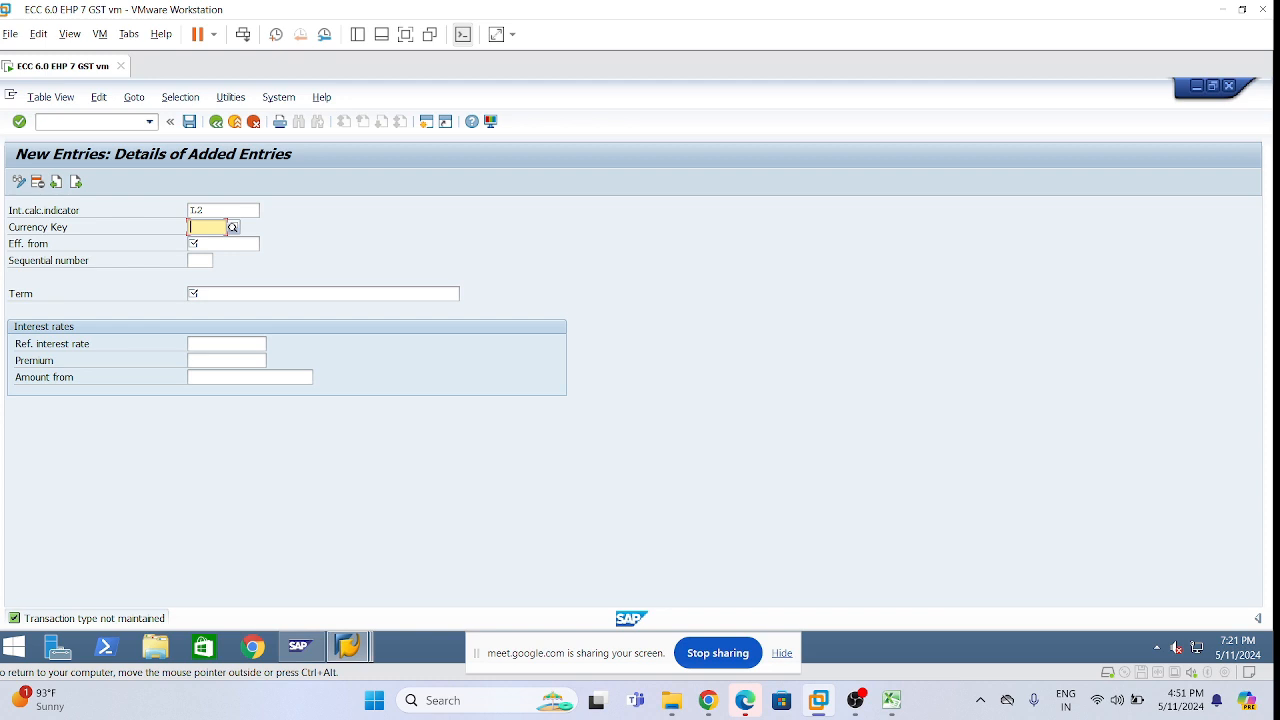
{"action": "type", "text": "inr"}
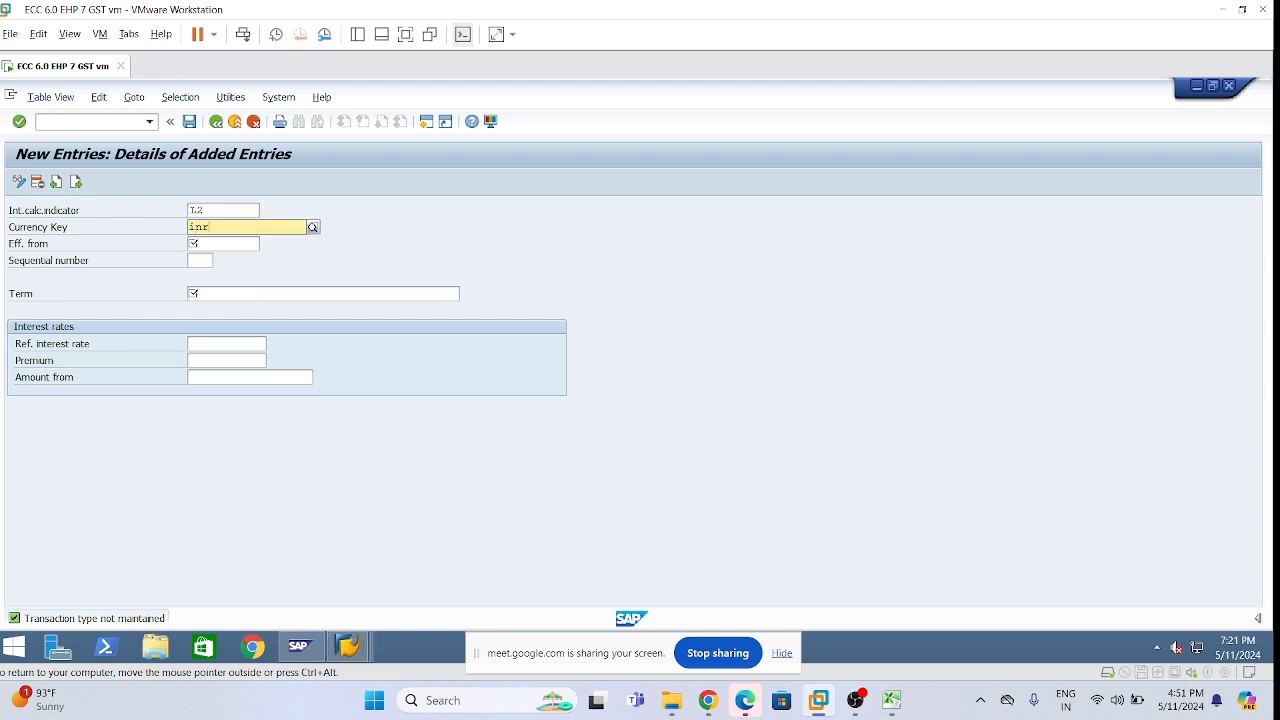
{"action": "left_click", "coordinate": [262, 260]}
{"action": "left_click", "coordinate": [237, 245]}
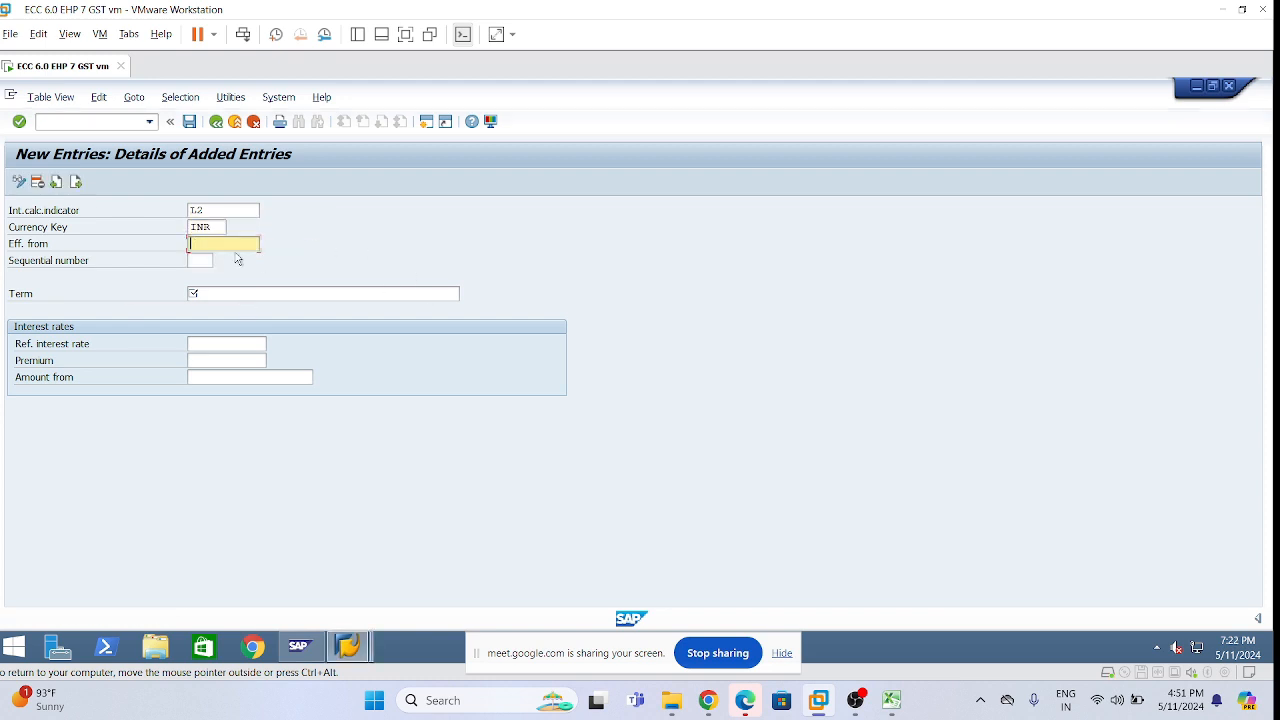
{"action": "type", "text": "01.04.2024"}
{"action": "key", "text": "Tab"}
{"action": "type", "text": "1"}
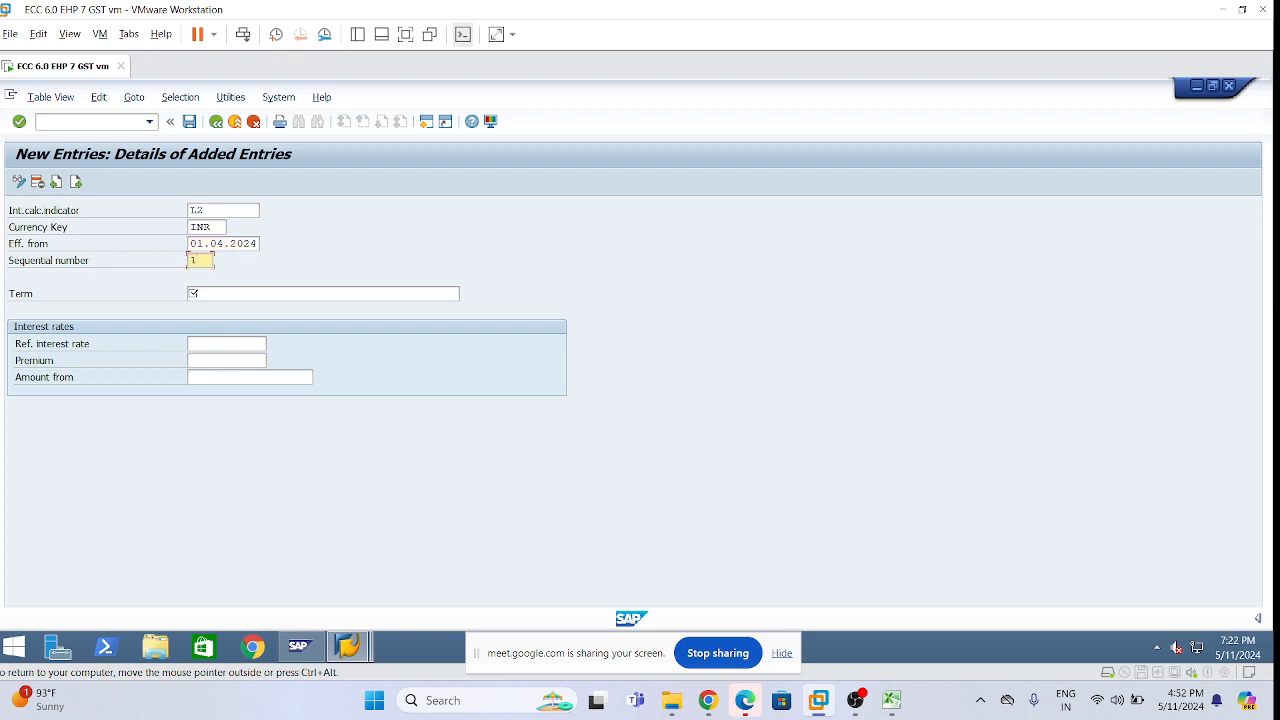
Set the new entry's term to "Debit interest: balance interest calc."
{"action": "left_click", "coordinate": [189, 293]}
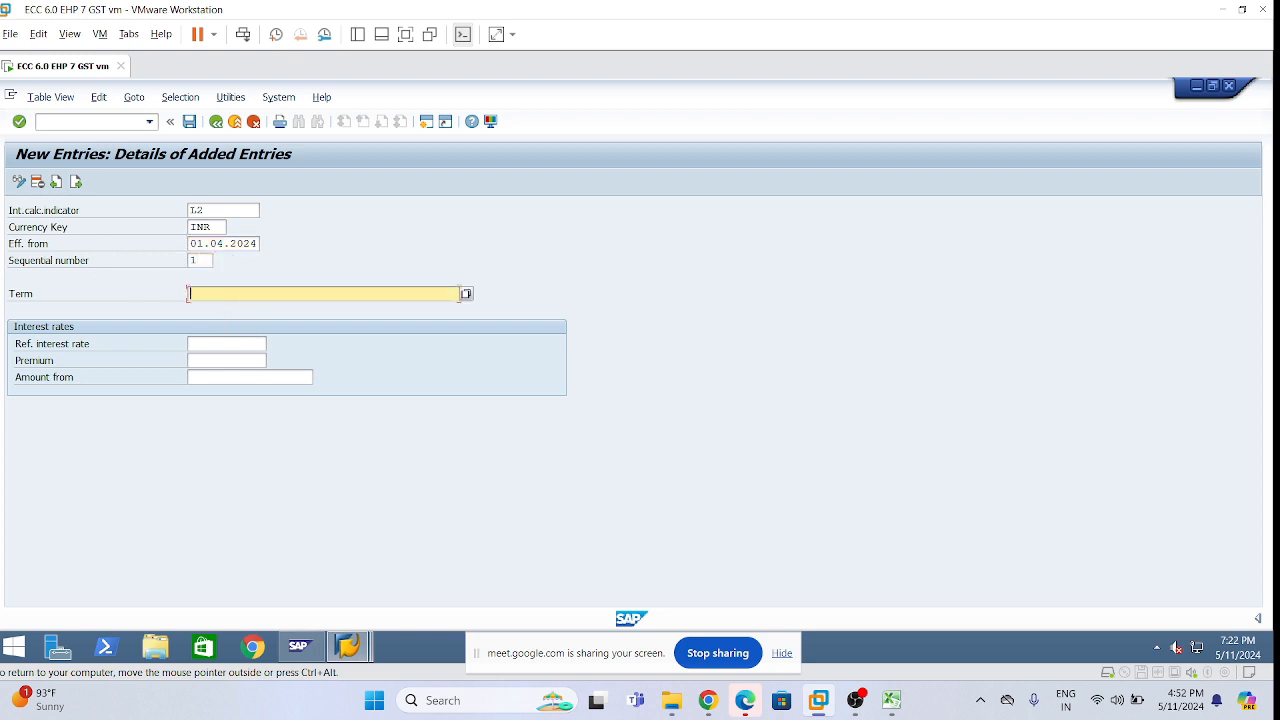
{"action": "left_click", "coordinate": [466, 294]}
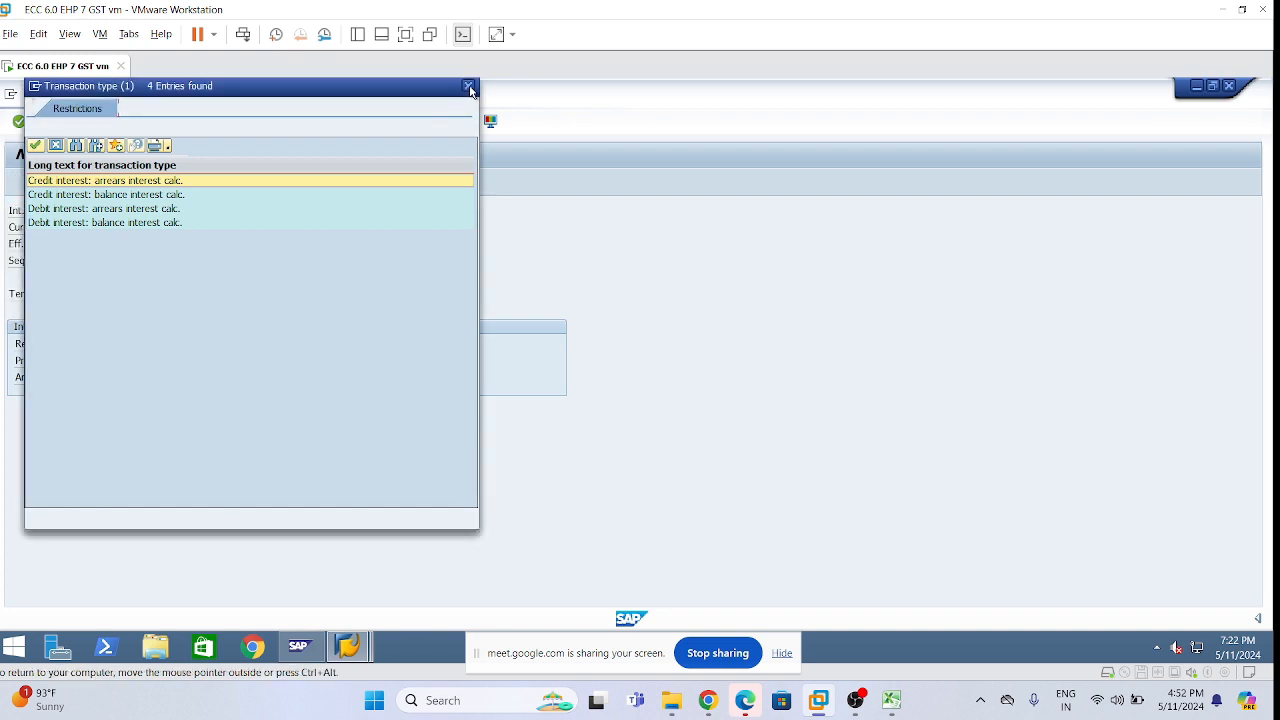
{"action": "left_click", "coordinate": [469, 89]}
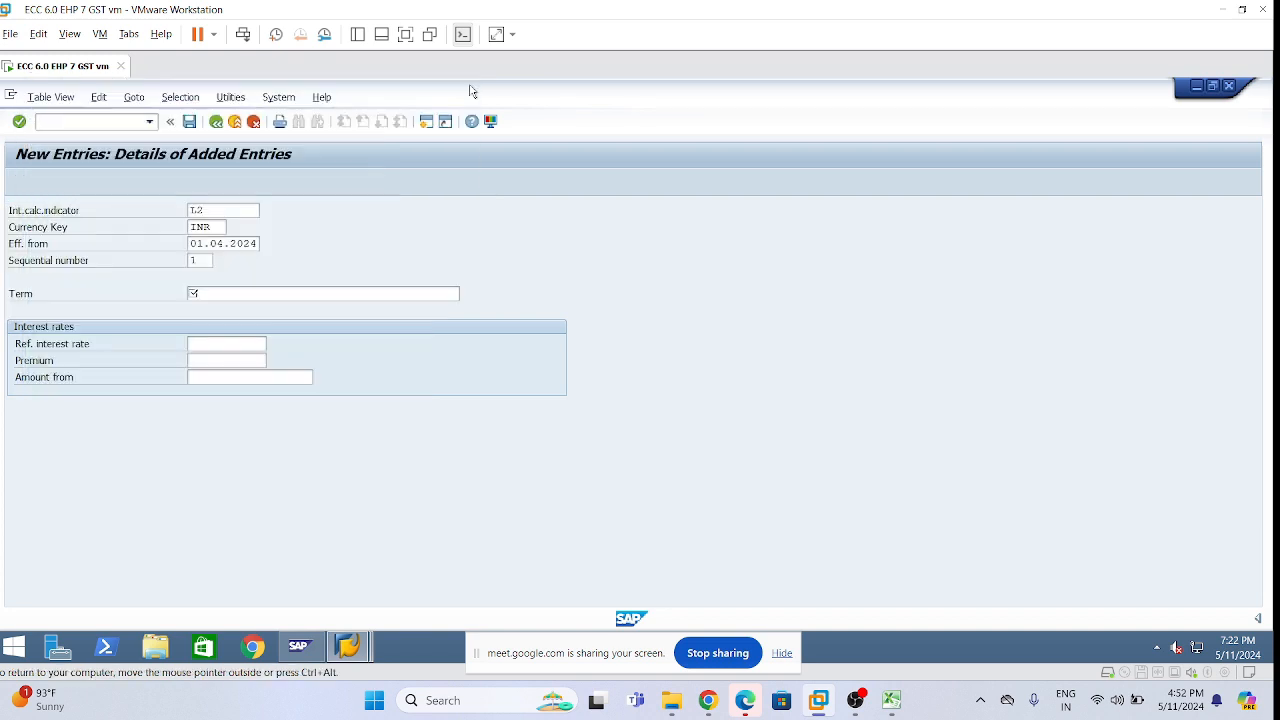
Change the entry's interest calculation indicator to X2
{"action": "left_click", "coordinate": [198, 210]}
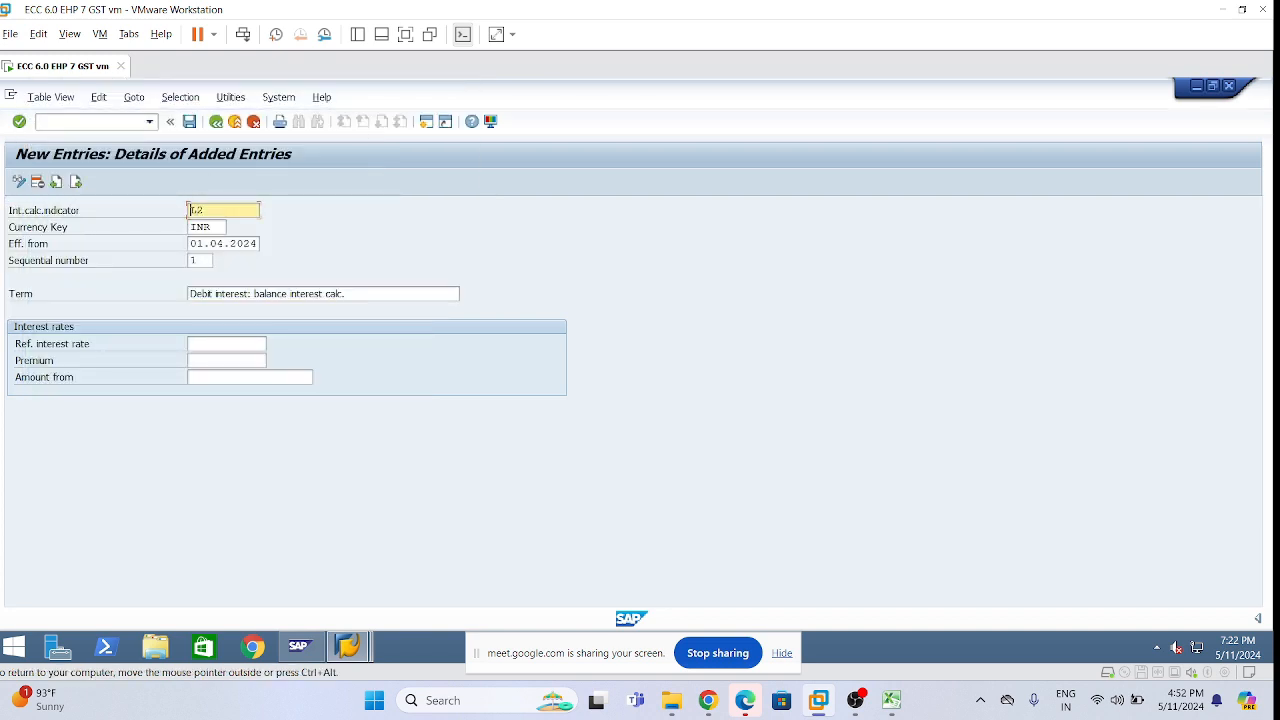
{"action": "type", "text": "x"}
{"action": "key", "text": "Delete"}
{"action": "key", "text": "Delete"}
{"action": "type", "text": "2"}
Change the entry's term to "Debit interest: arrears interest calc." and go to its reference interest rate
{"action": "left_click", "coordinate": [350, 294]}
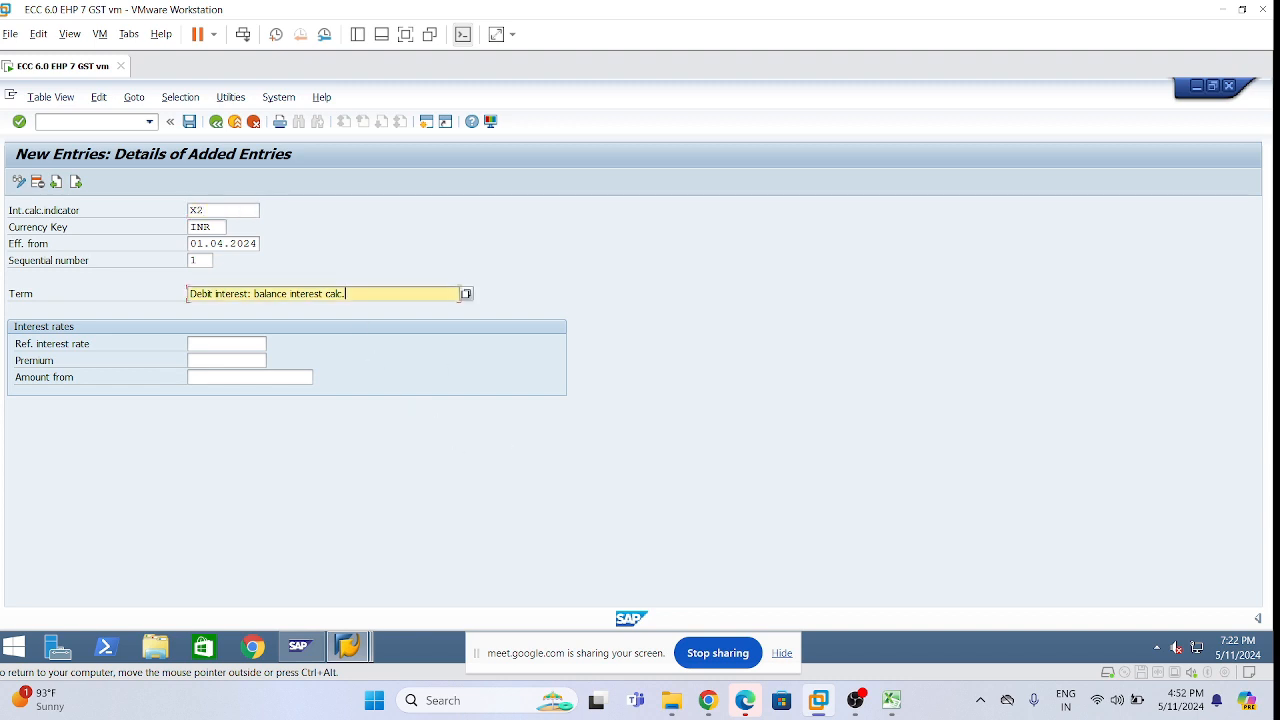
{"action": "left_click", "coordinate": [466, 294]}
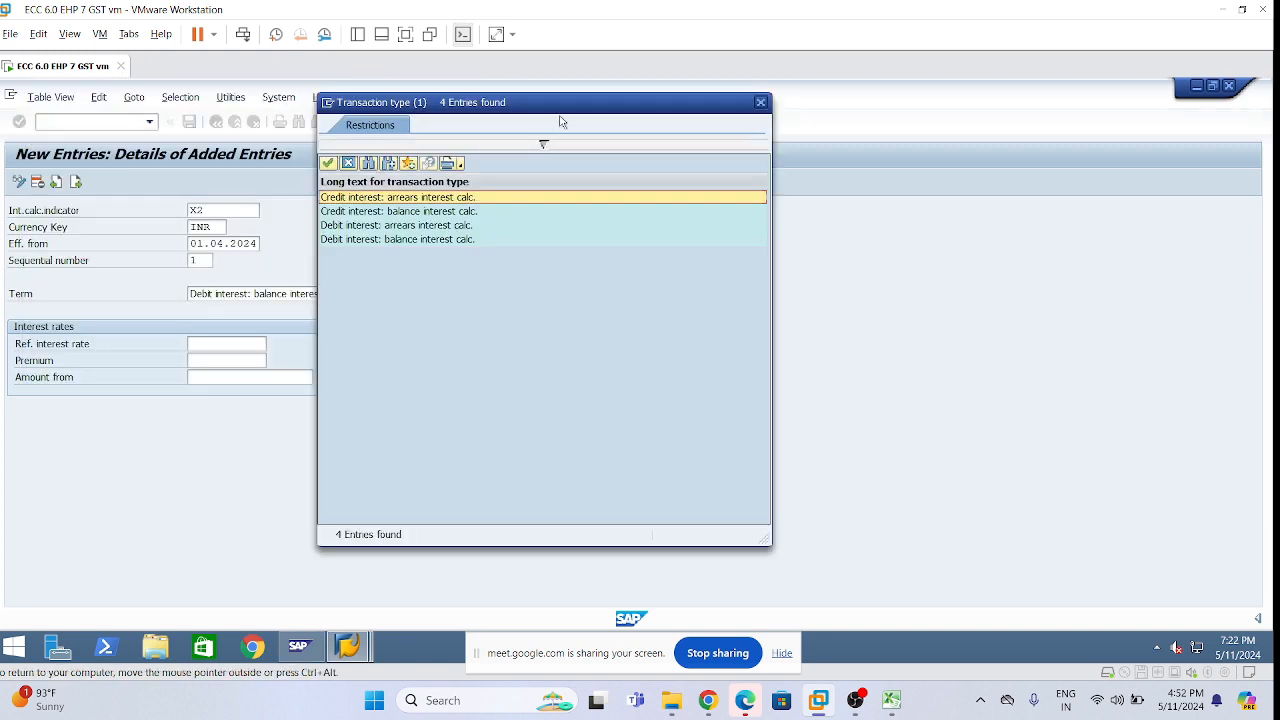
{"action": "left_click", "coordinate": [410, 226]}
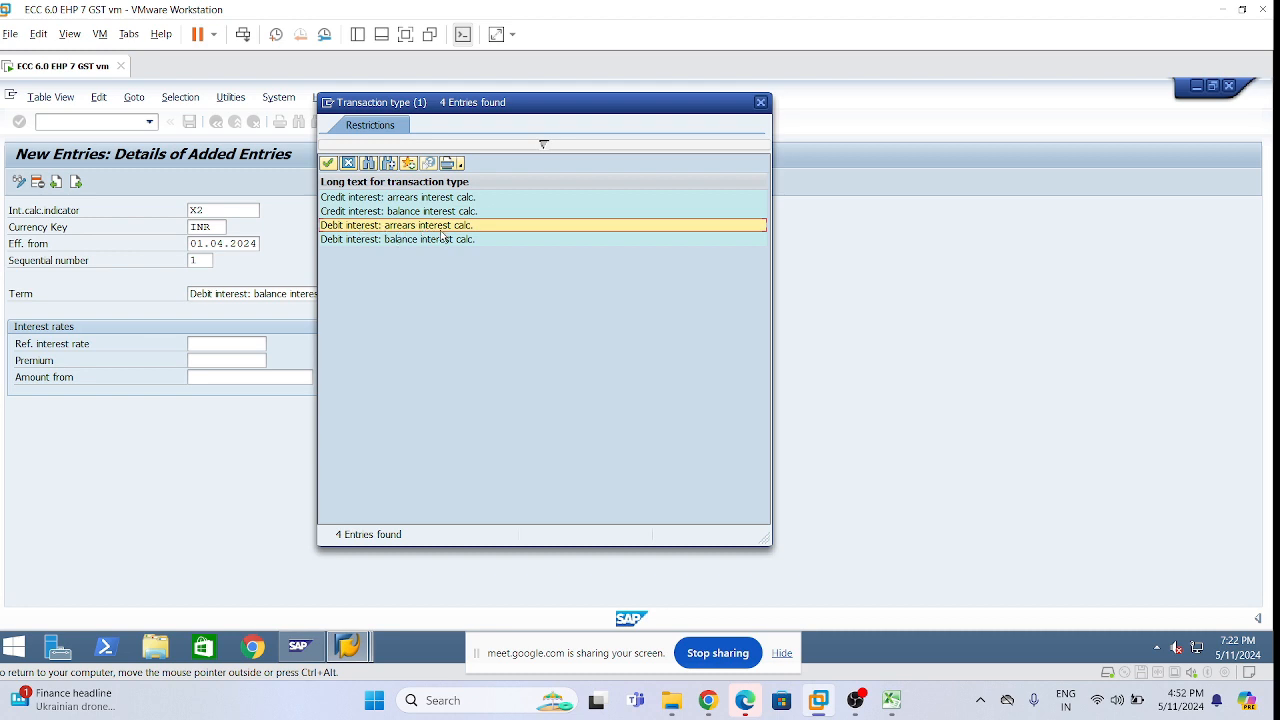
{"action": "double_click", "coordinate": [500, 227]}
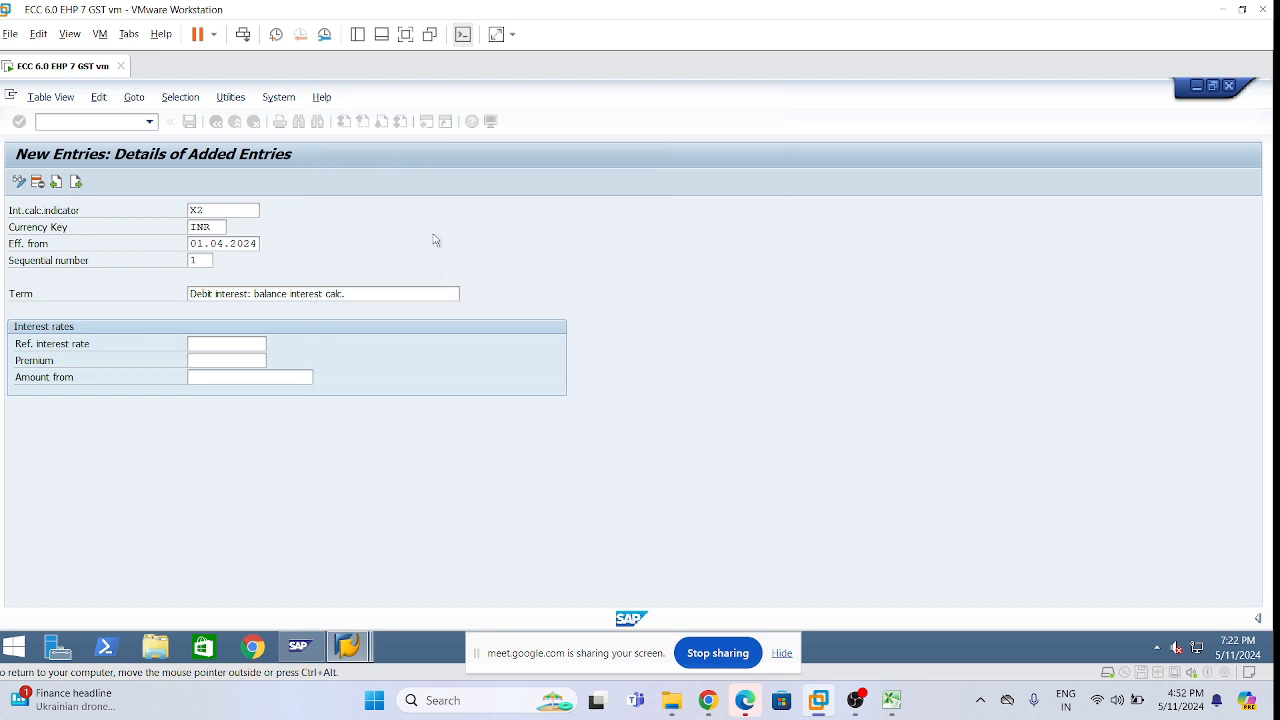
{"action": "left_click", "coordinate": [259, 343]}
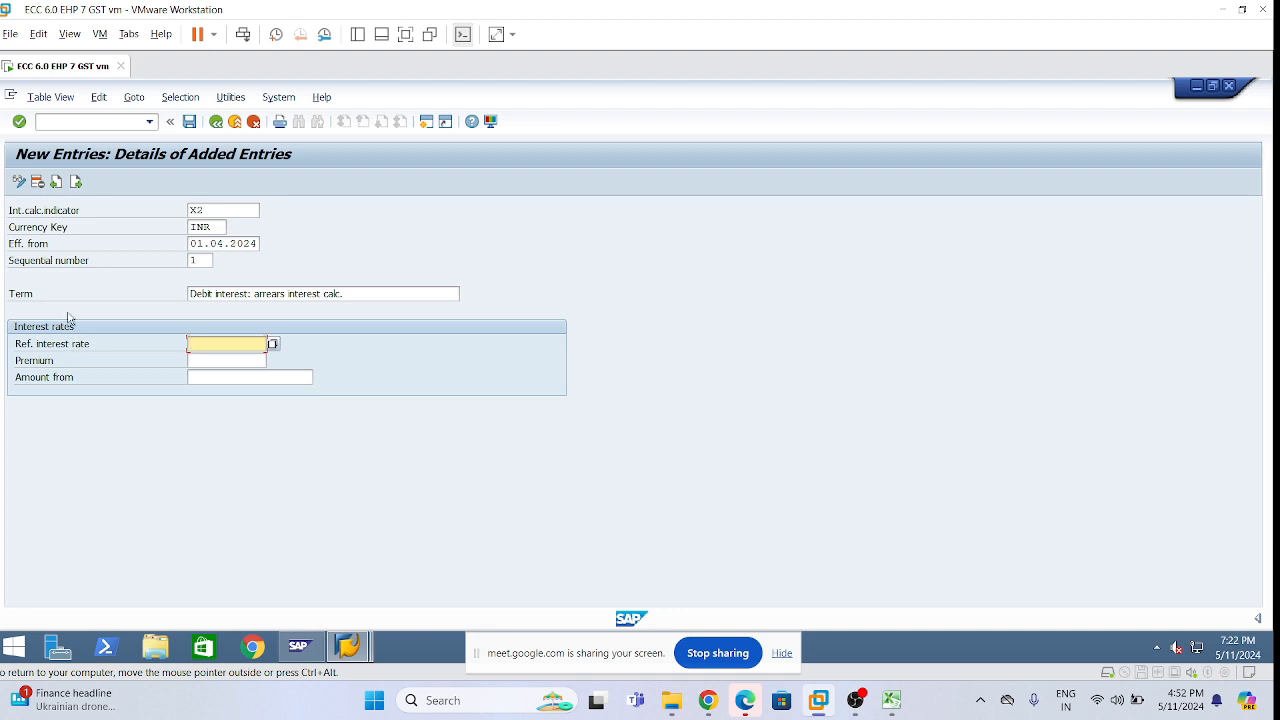
Search the list of possible reference interest rates for L and L*
{"action": "left_click", "coordinate": [273, 344]}
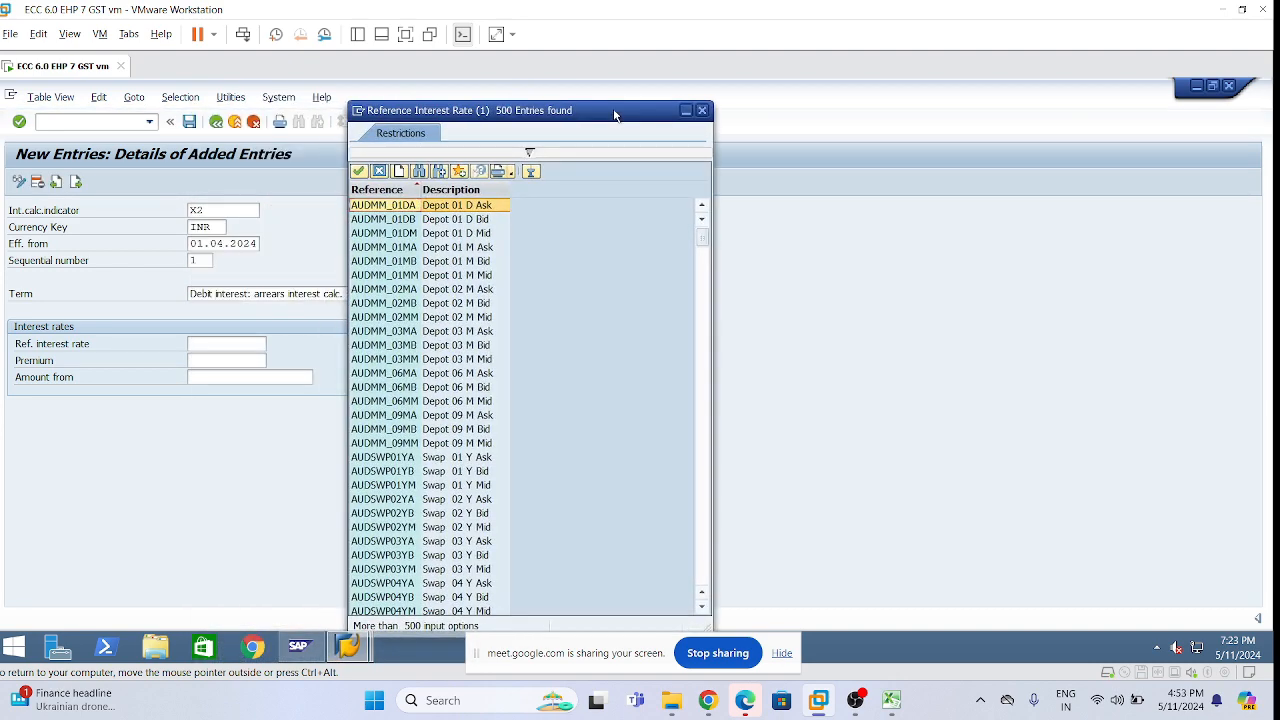
{"action": "left_click", "coordinate": [419, 171]}
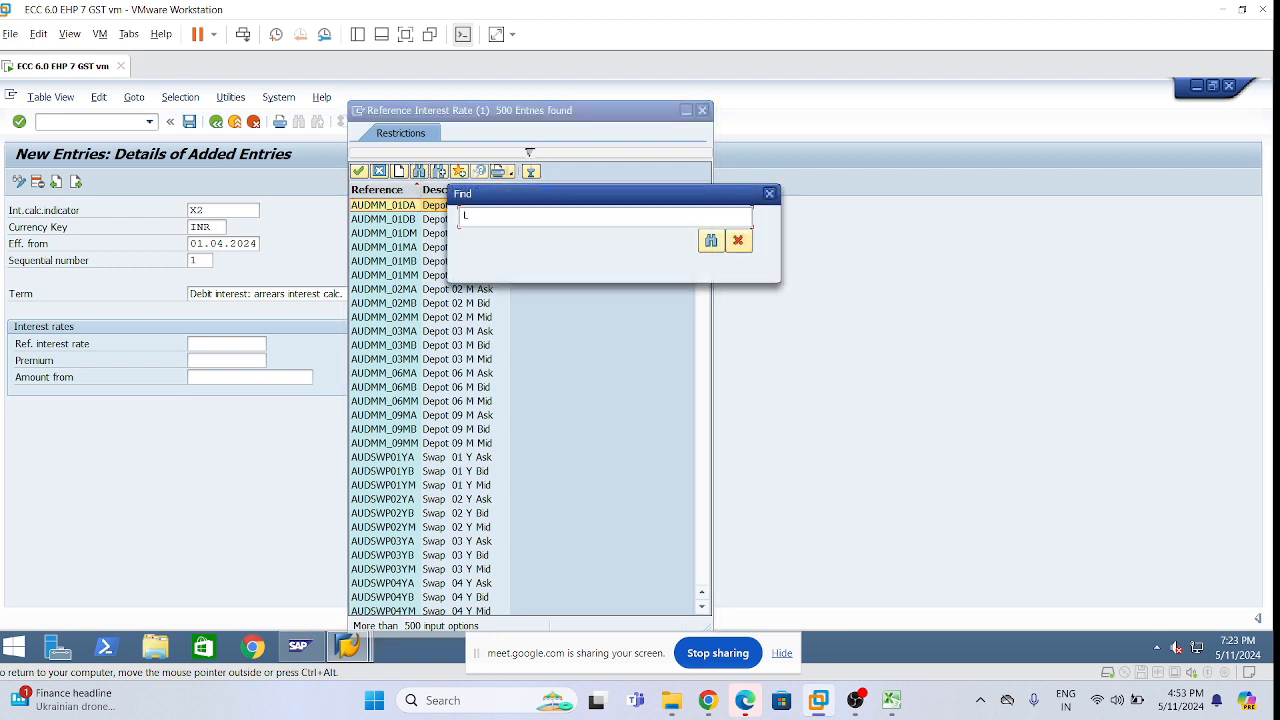
{"action": "key", "text": "Return"}
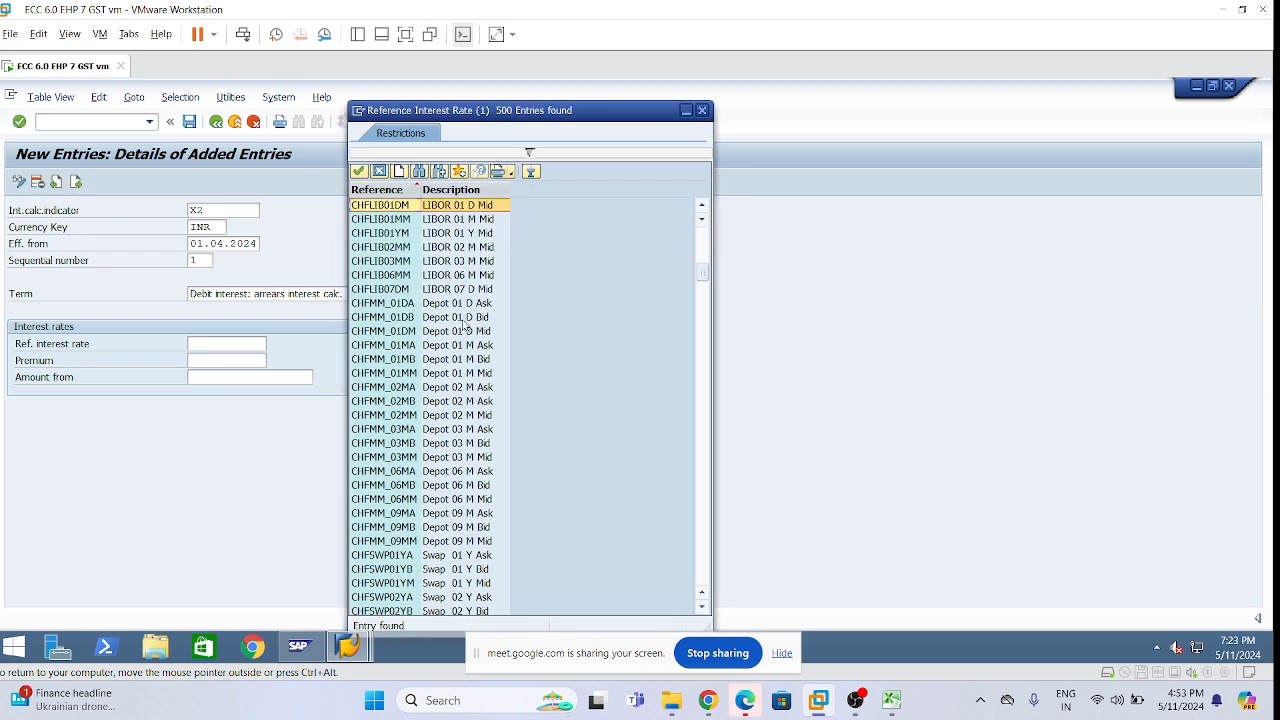
{"action": "left_click", "coordinate": [419, 171]}
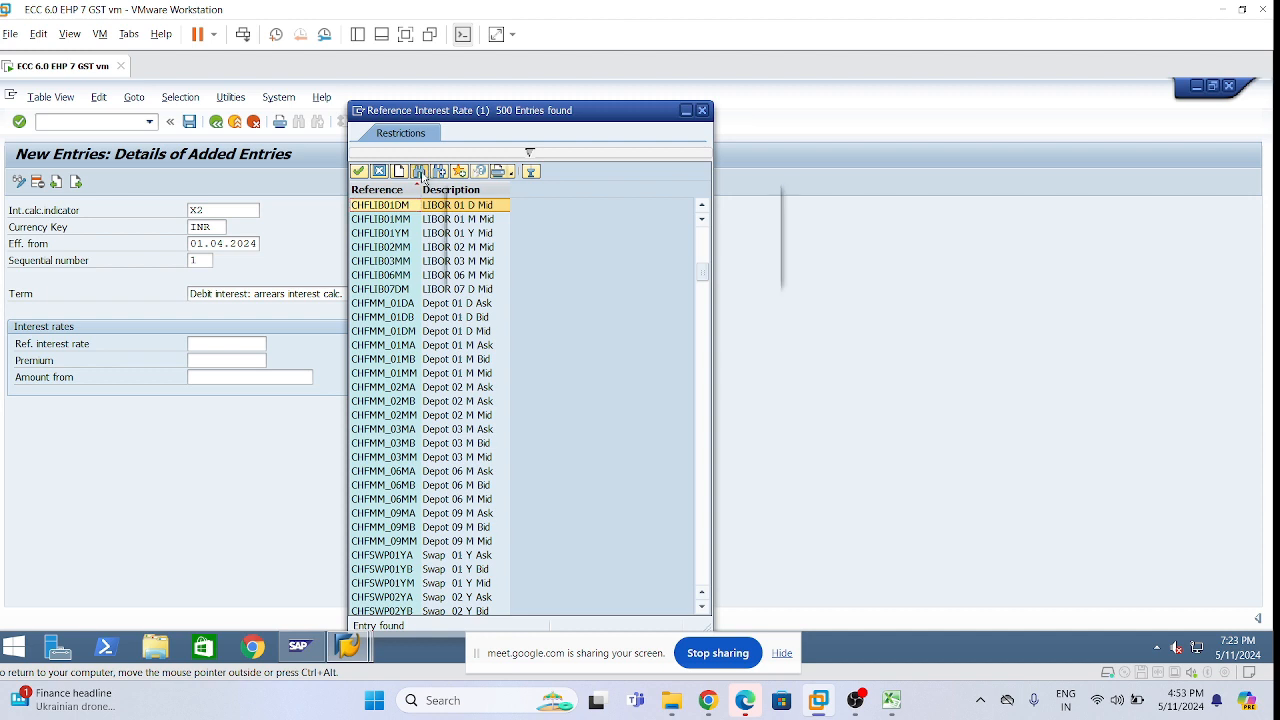
{"action": "left_click", "coordinate": [520, 216]}
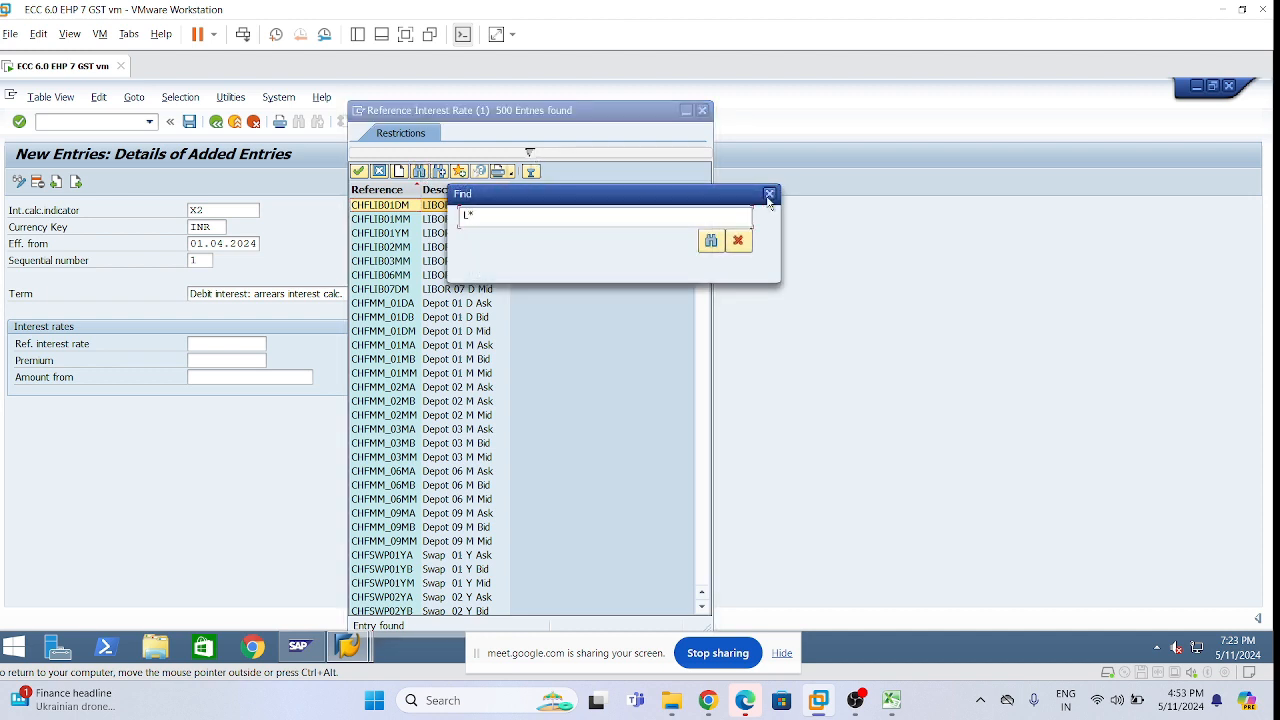
{"action": "key", "text": "Return"}
Restrict the reference interest rates to L* and assign LRINTDR to the debit interest entry
{"action": "left_click", "coordinate": [530, 154]}
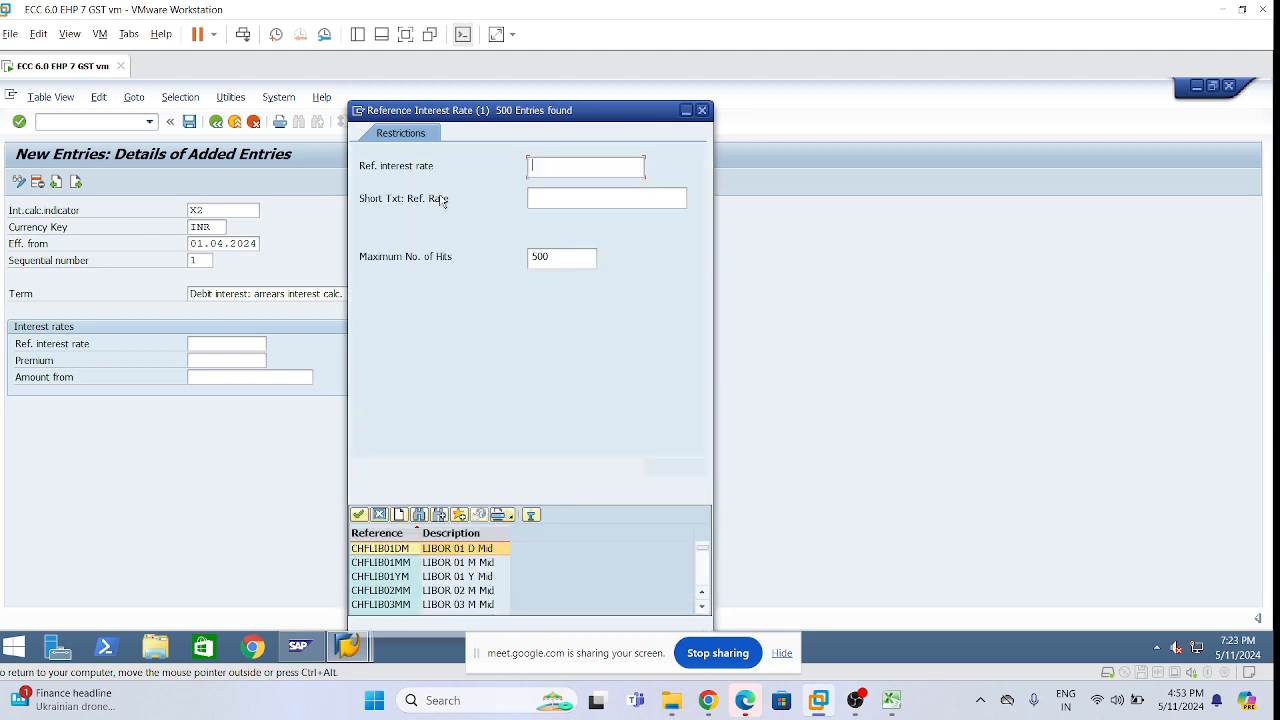
{"action": "type", "text": "L"}
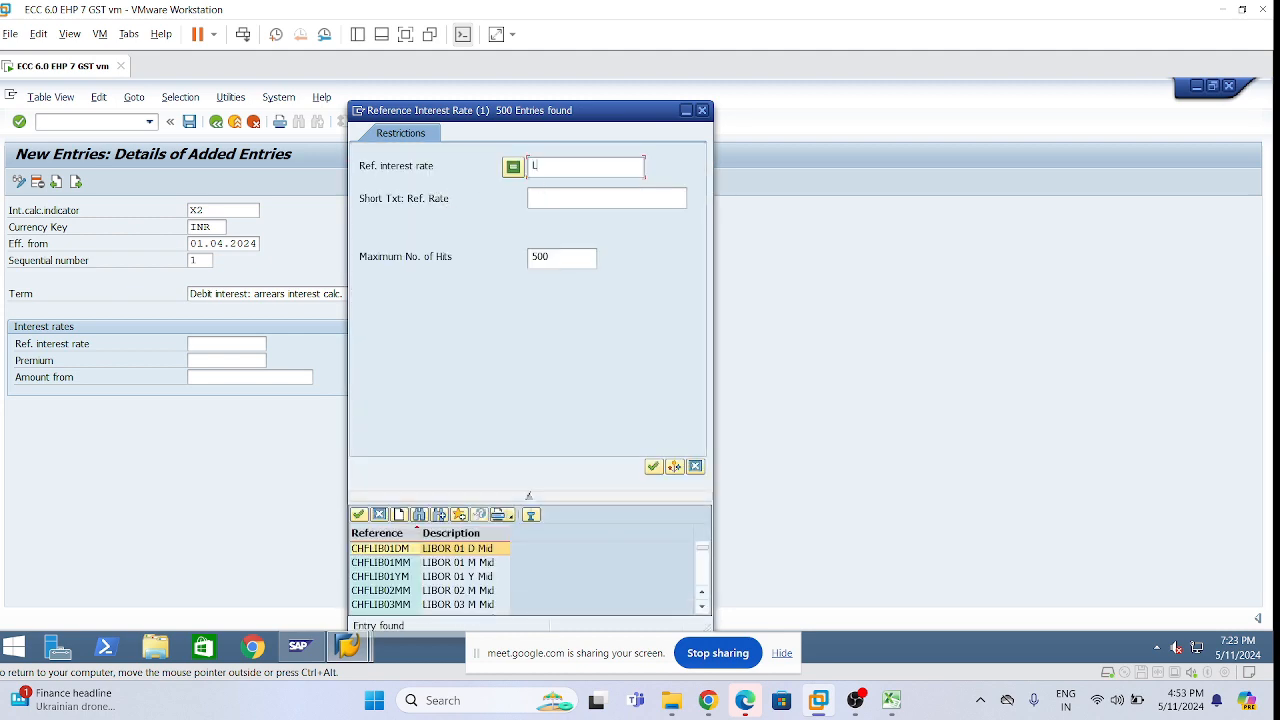
{"action": "type", "text": "*"}
{"action": "key", "text": "Return"}
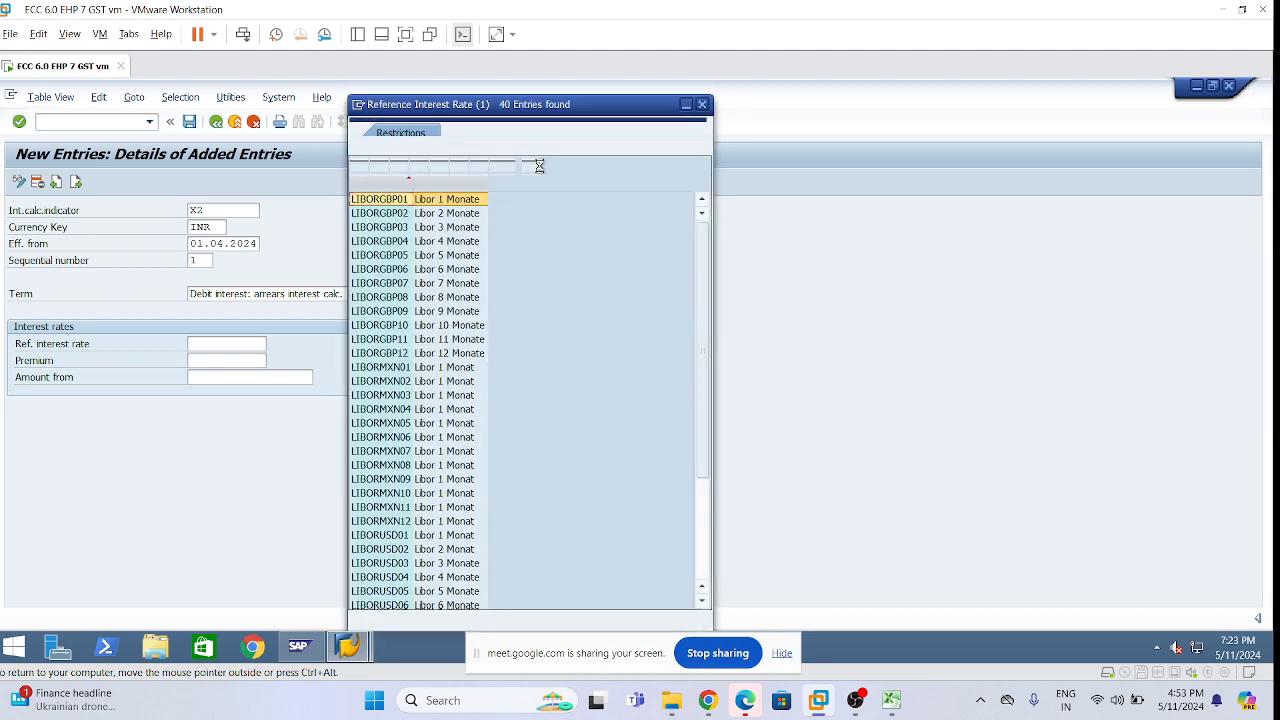
{"action": "scroll", "coordinate": [418, 367], "scroll_direction": "down", "scroll_amount": 2}
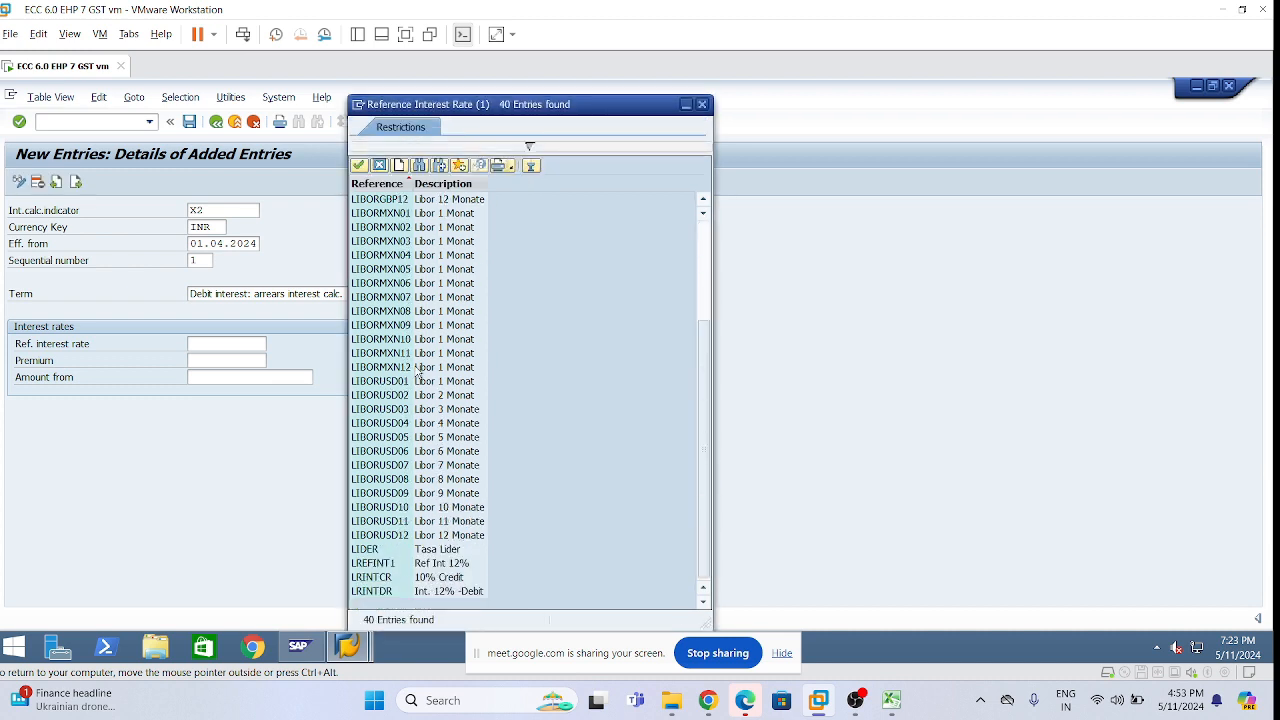
{"action": "left_click", "coordinate": [388, 565]}
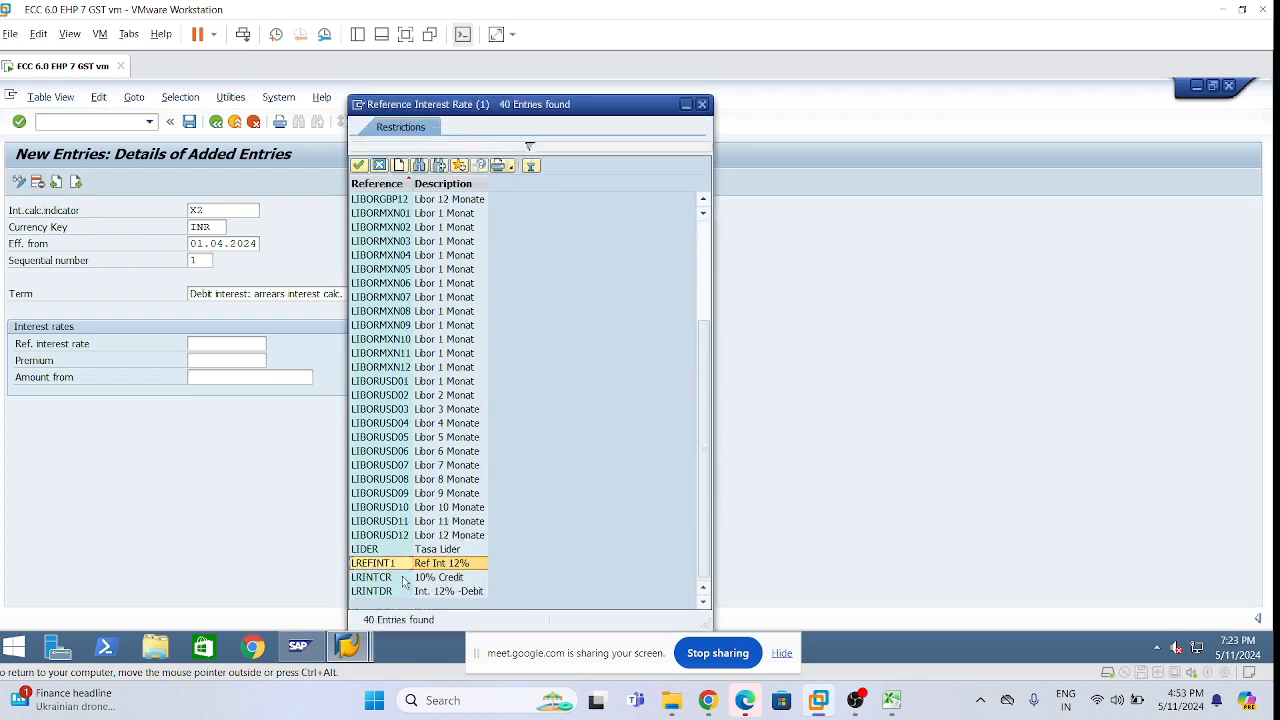
{"action": "left_click", "coordinate": [418, 592]}
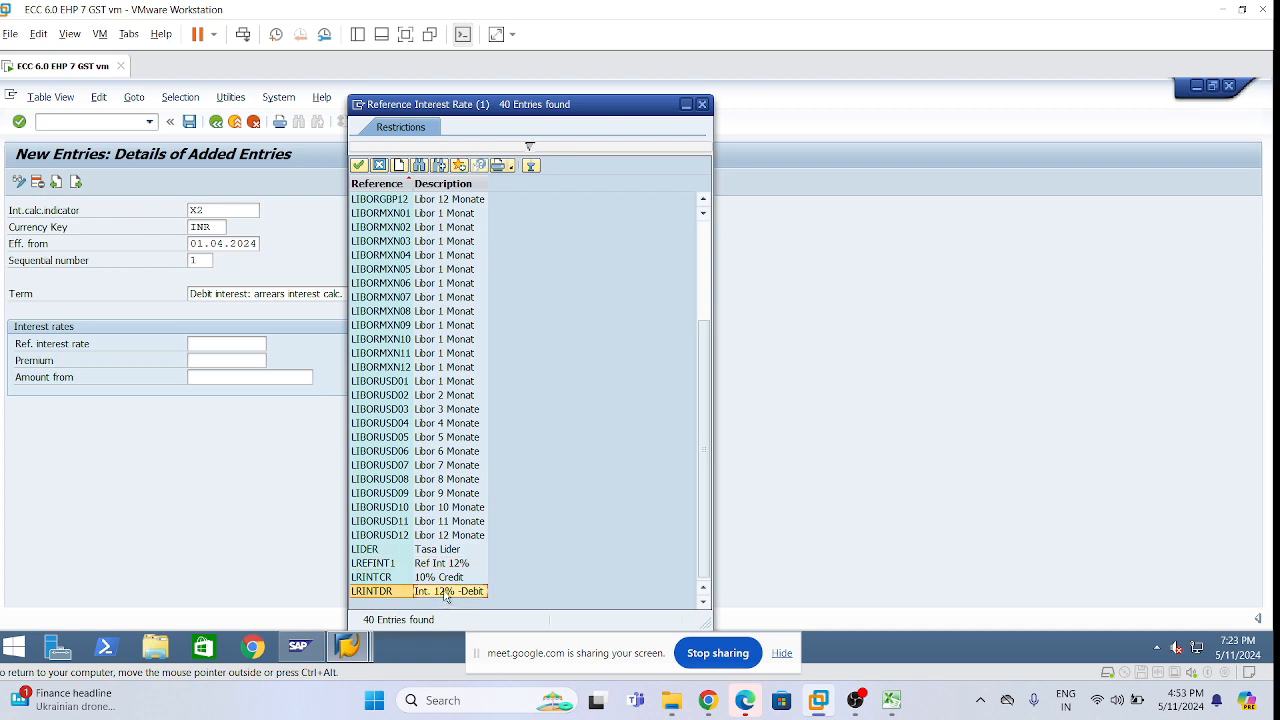
{"action": "double_click", "coordinate": [446, 592]}
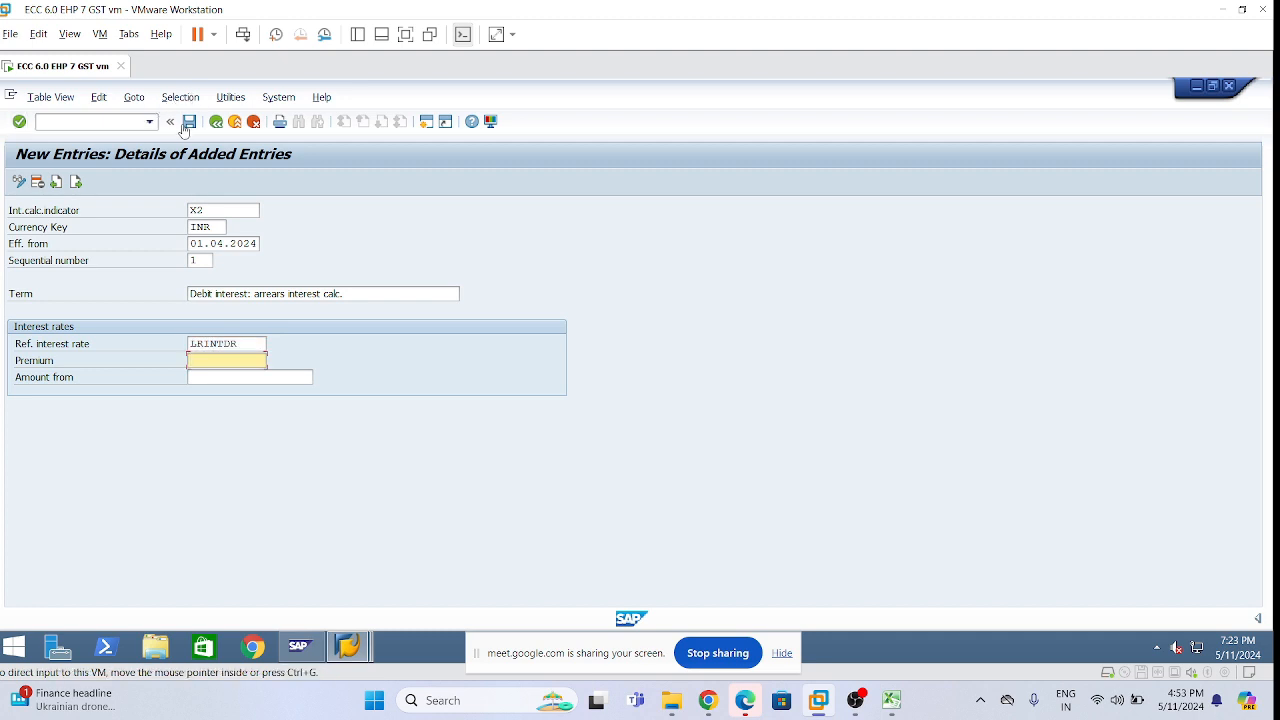
Save the debit interest terms entry and accept the customizing request
{"action": "left_click", "coordinate": [190, 124]}
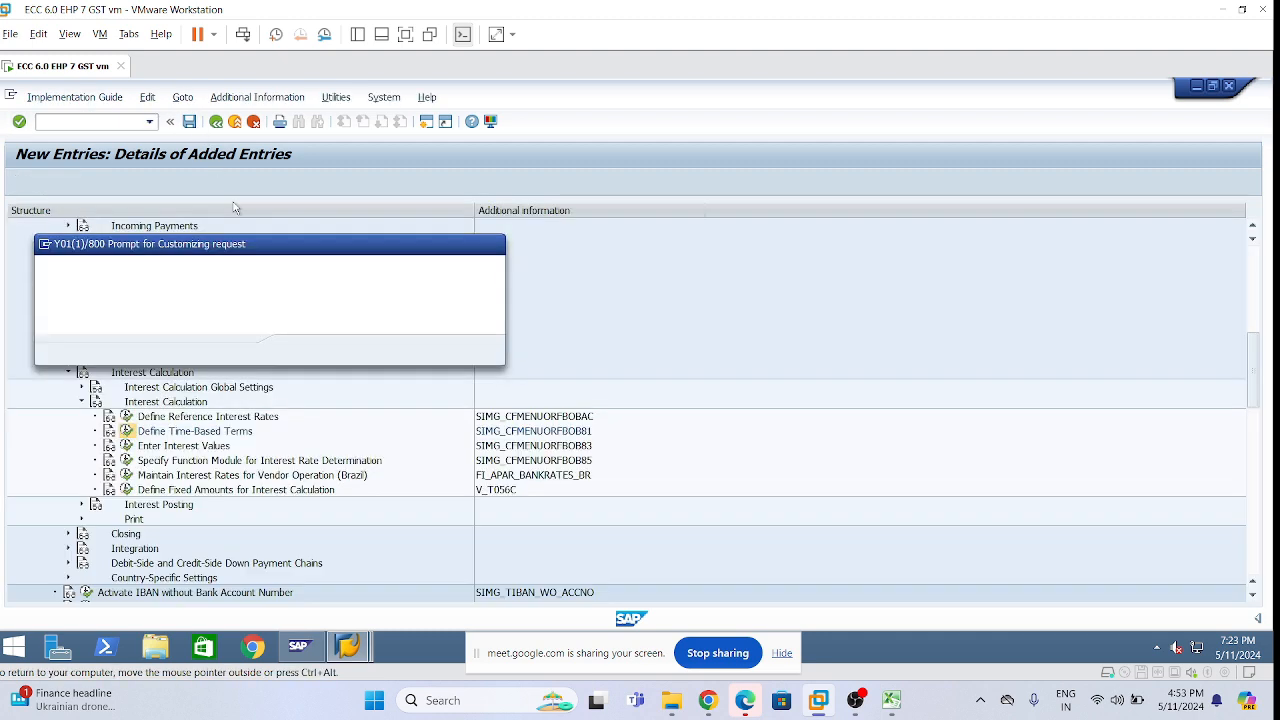
{"action": "left_click", "coordinate": [299, 350]}
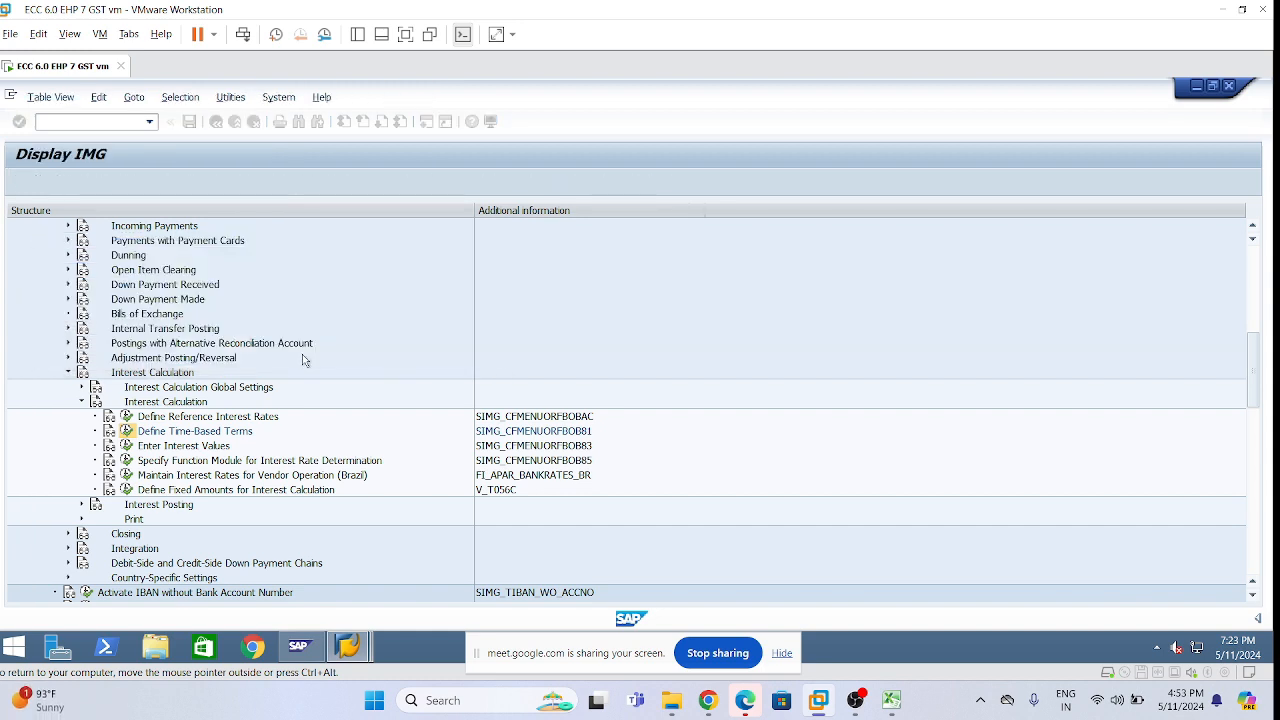
{"action": "left_click", "coordinate": [249, 377]}
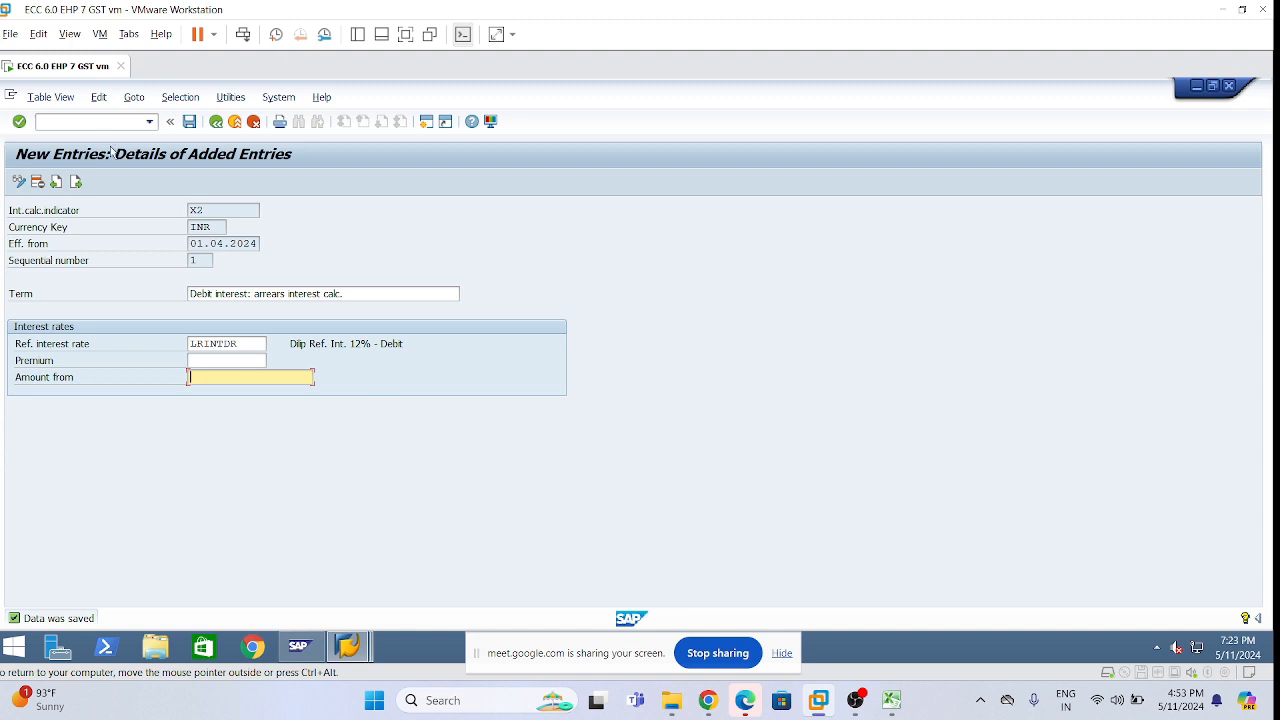
Create another time-based terms entry with interest indicator X2, currency INR, effective date 01.04.2024 and sequential number 2
{"action": "left_click", "coordinate": [76, 181]}
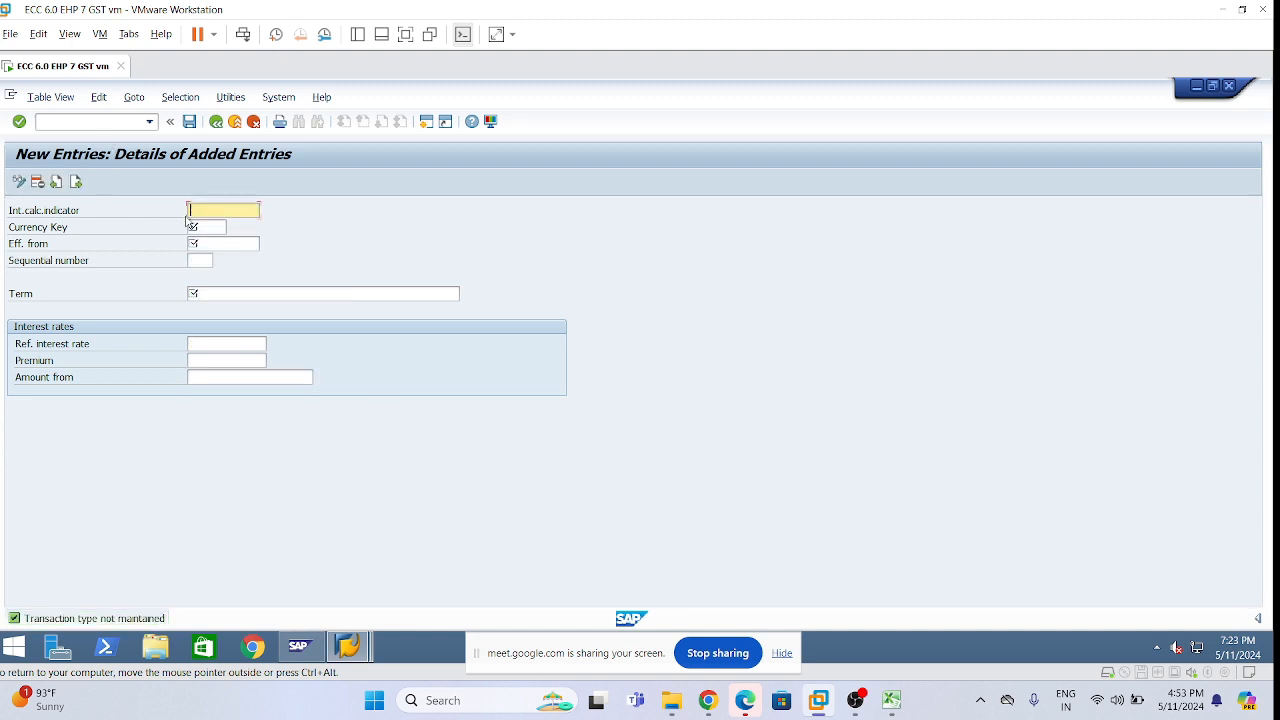
{"action": "type", "text": "X2"}
{"action": "left_click", "coordinate": [200, 227]}
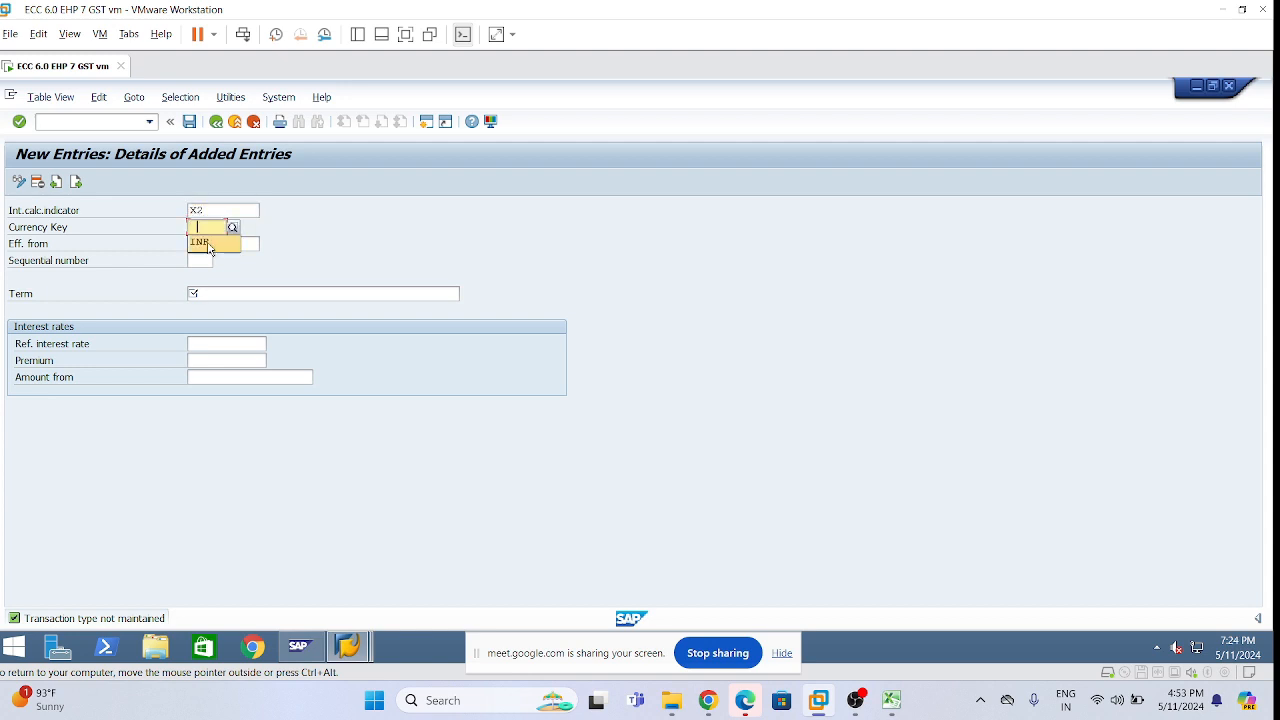
{"action": "left_click", "coordinate": [208, 245]}
{"action": "left_click", "coordinate": [212, 260]}
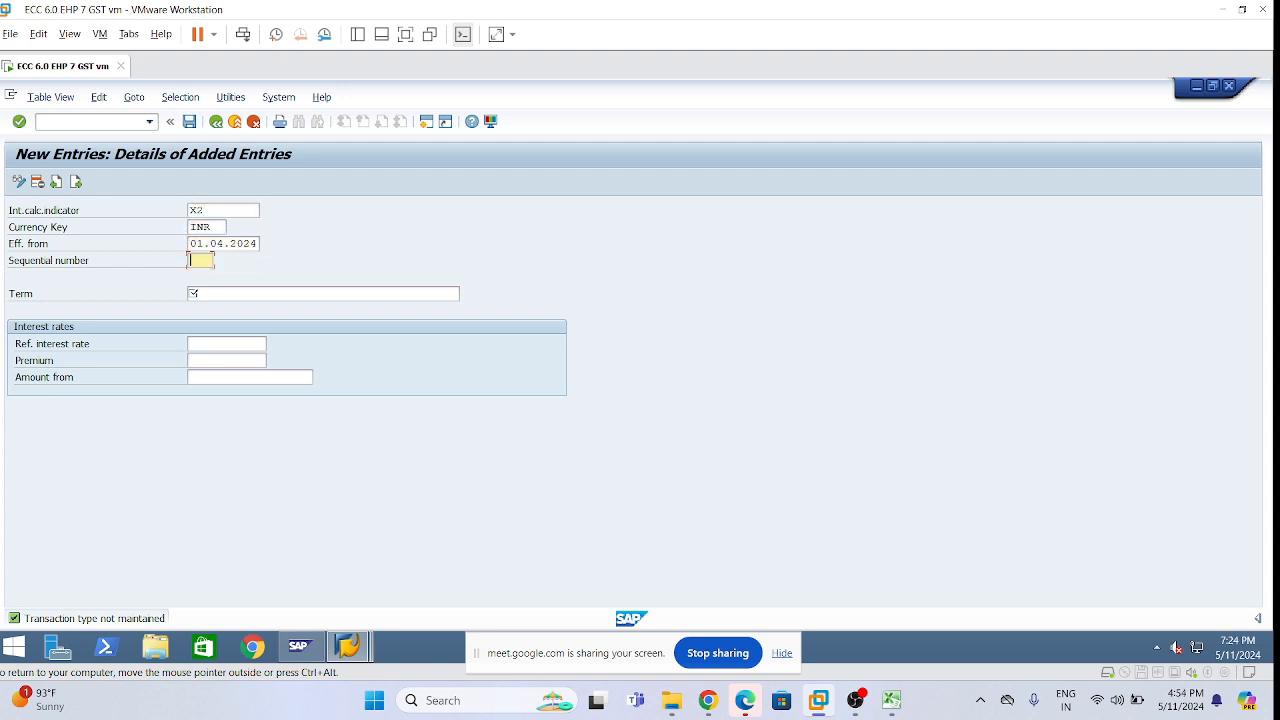
{"action": "key", "text": "Escape"}
{"action": "key", "text": "Tab"}
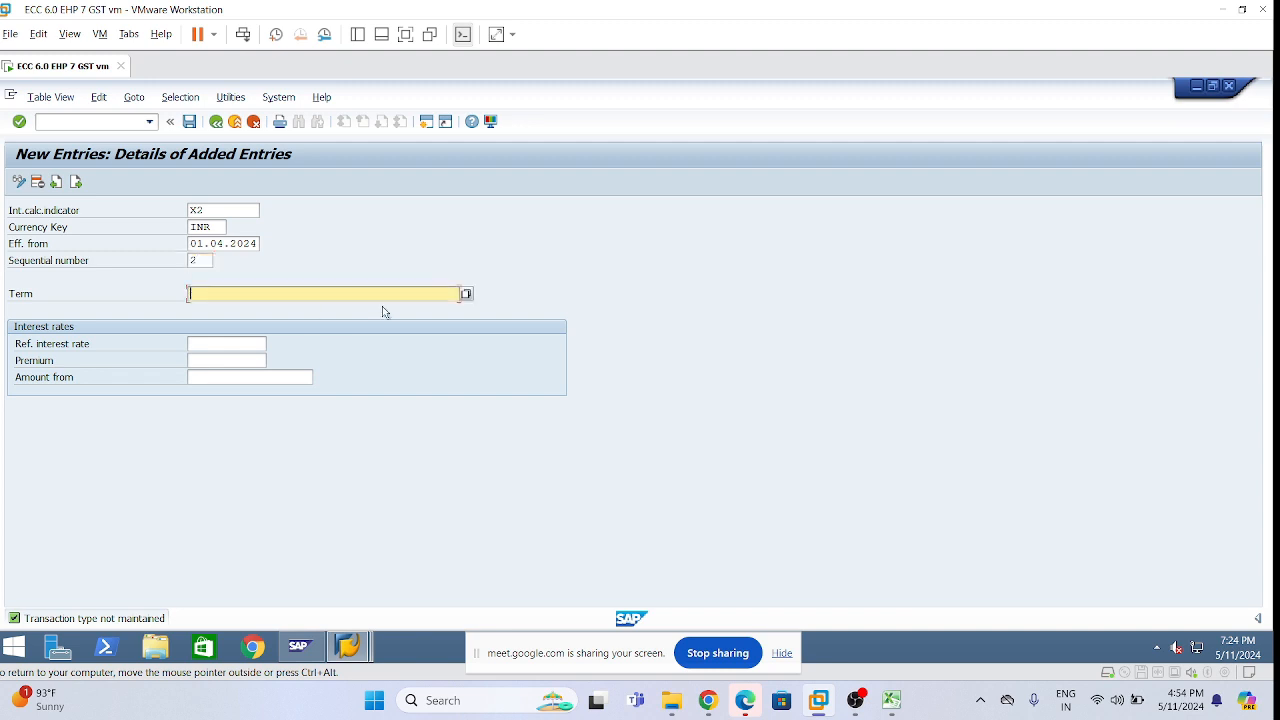
Set the second entry's term to "Credit interest: arrears interest calc." and its reference interest rate to LRINTCR
{"action": "left_click", "coordinate": [466, 297]}
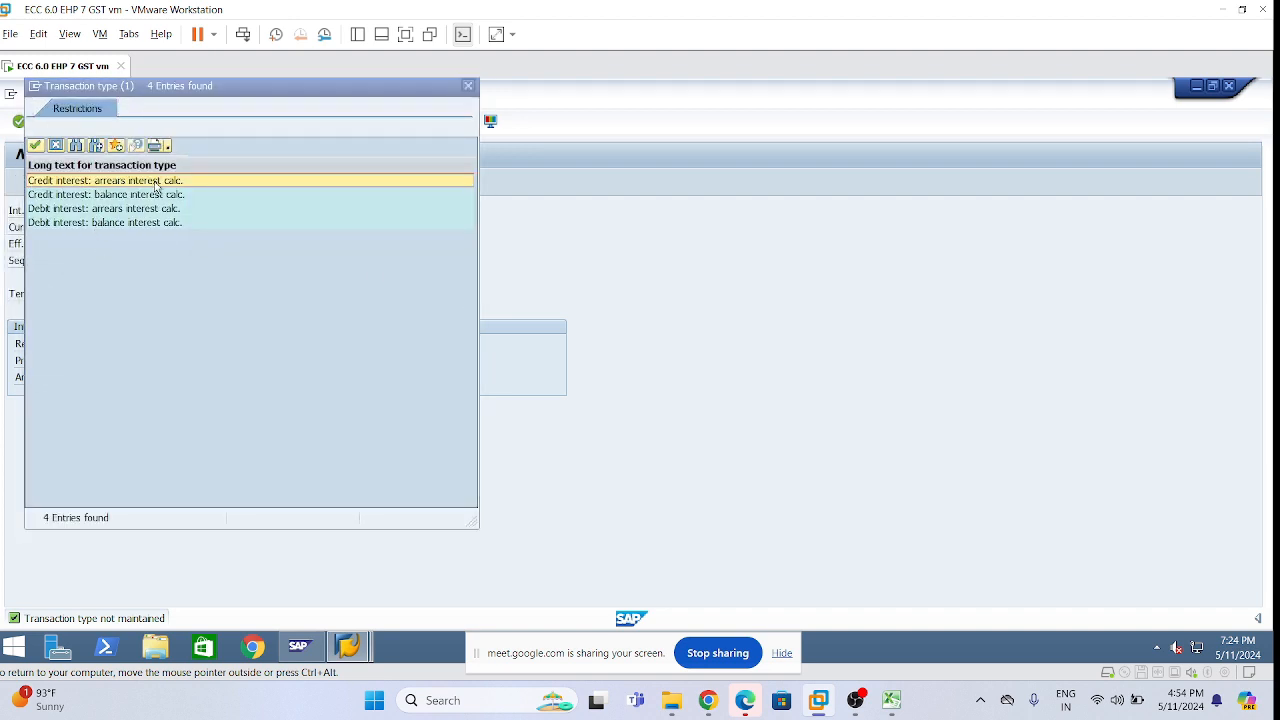
{"action": "double_click", "coordinate": [157, 181]}
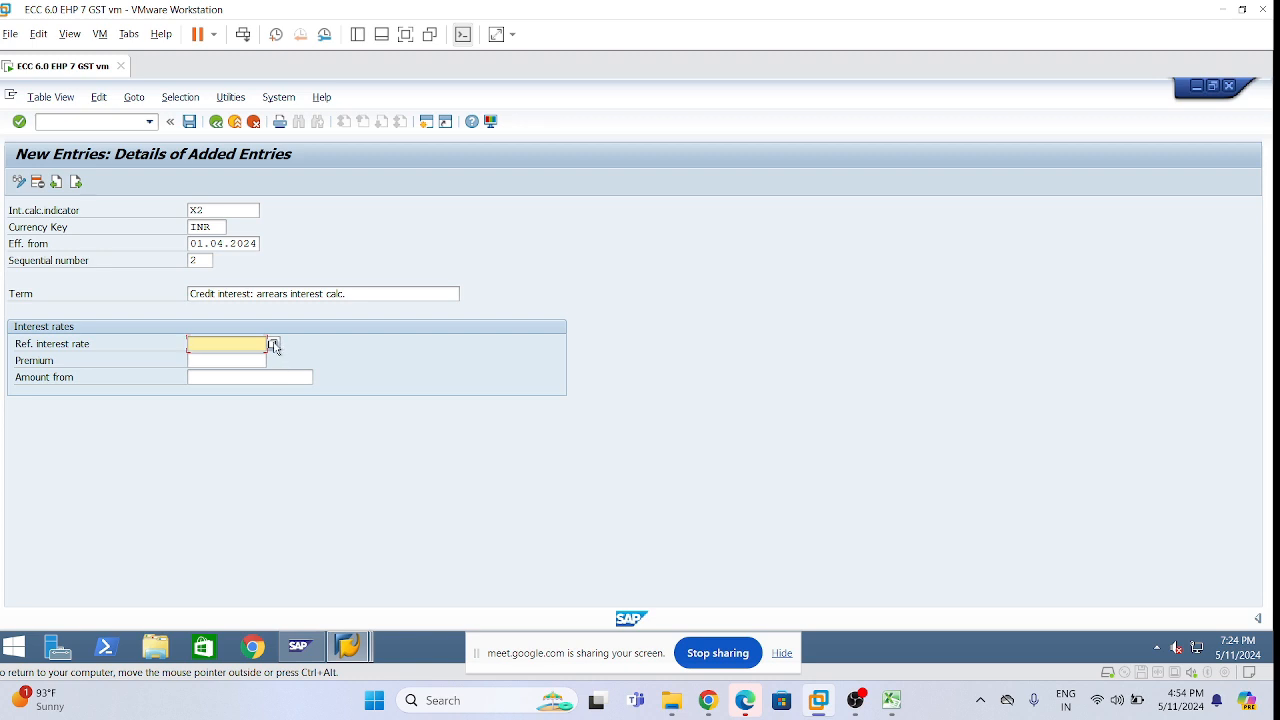
{"action": "left_click", "coordinate": [234, 344]}
{"action": "left_click", "coordinate": [228, 361]}
{"action": "type", "text": "CR"}
{"action": "key", "text": "Return"}
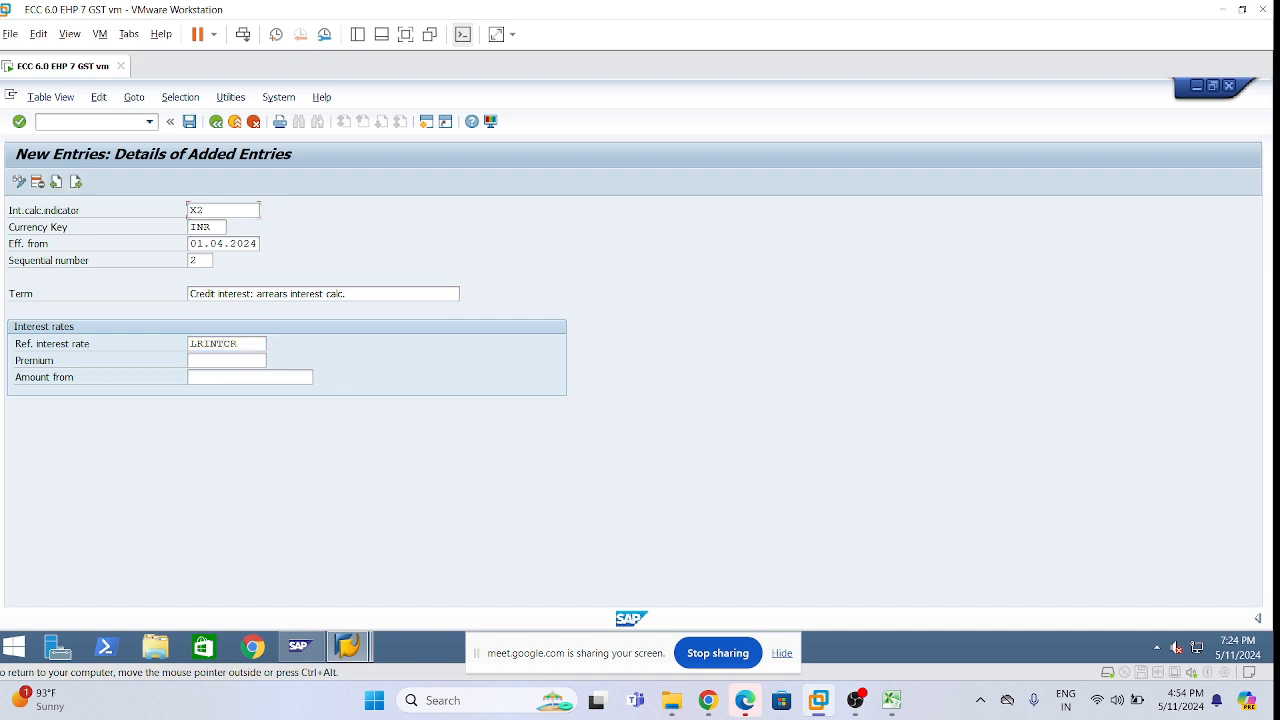
Validate and save the credit interest terms entry with sequential number 2
{"action": "left_click", "coordinate": [392, 294]}
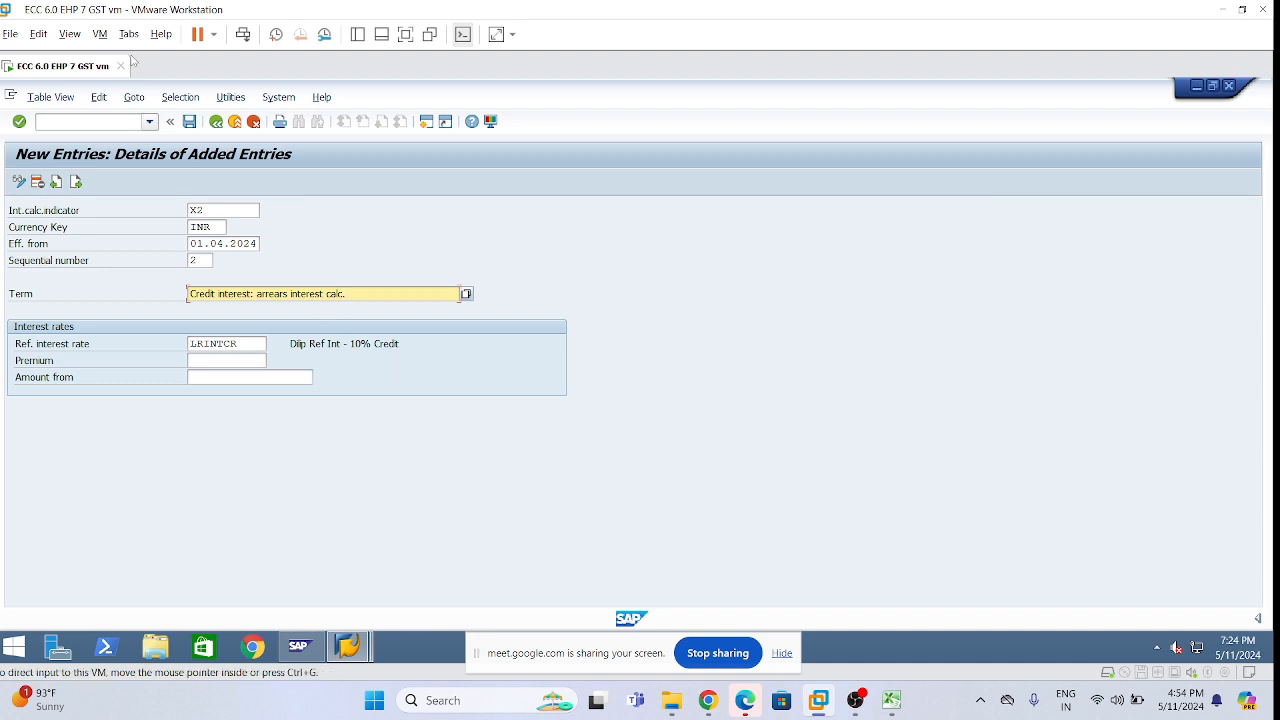
{"action": "left_click", "coordinate": [189, 123]}
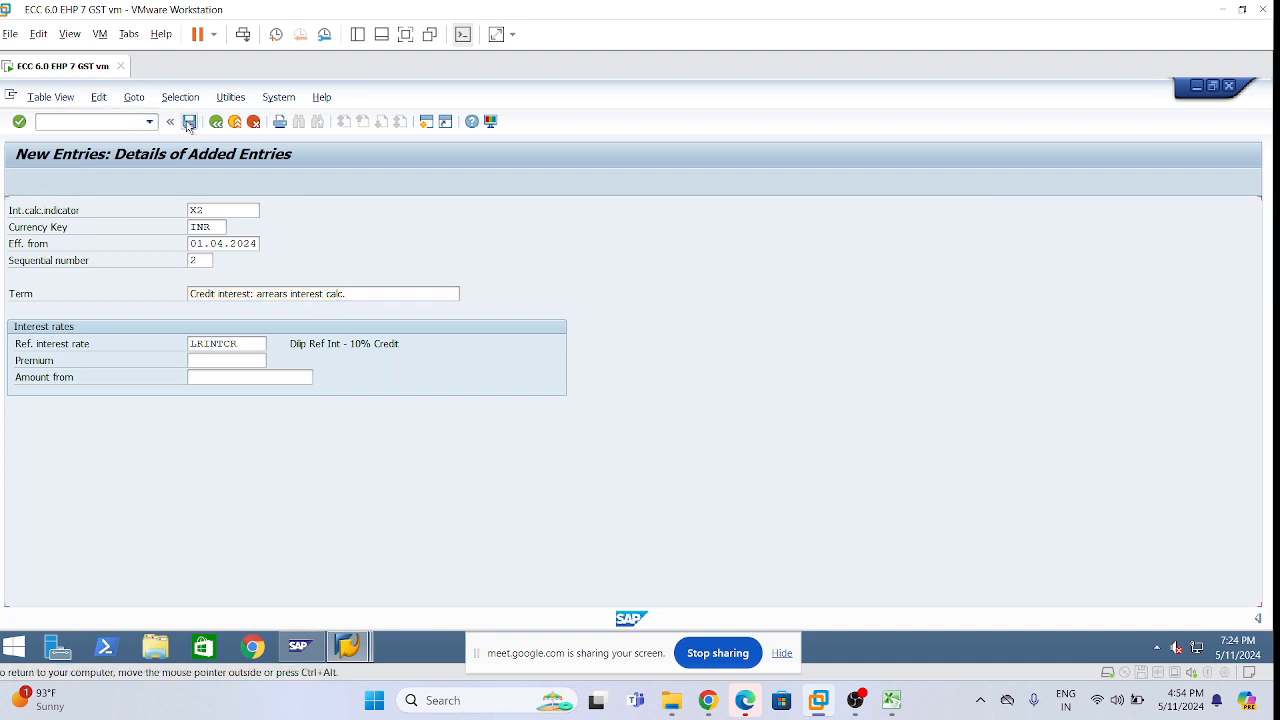
{"action": "key", "text": "Tab"}
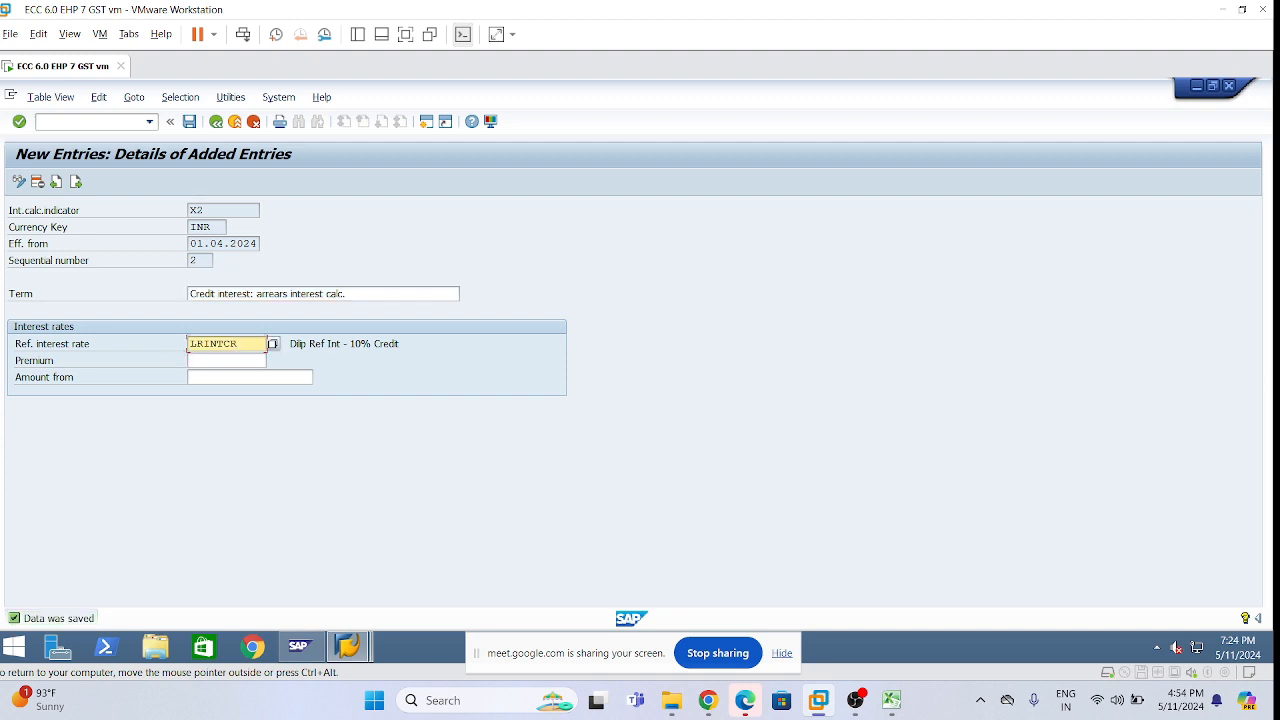
{"action": "left_click", "coordinate": [189, 121]}
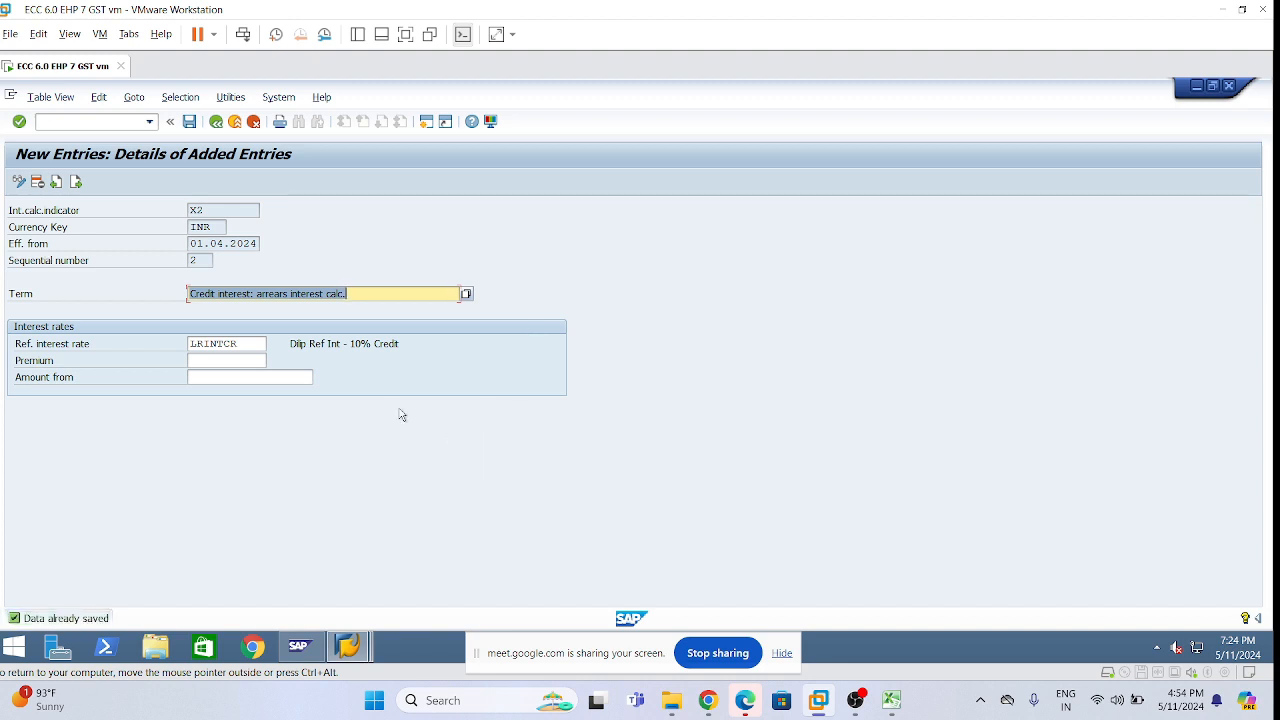
Check the configuration list in the Excel worksheet, and in SAP leave the time-based terms for the IMG structure
{"action": "left_click", "coordinate": [891, 700]}
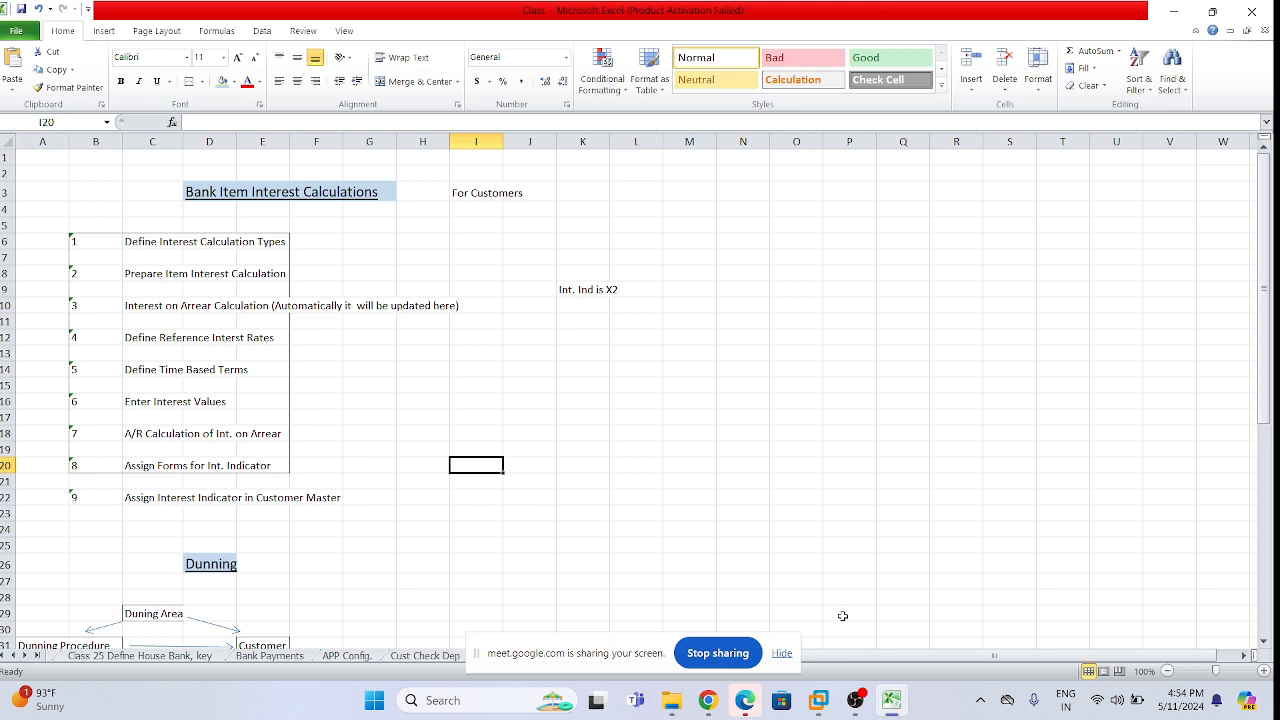
{"action": "left_click", "coordinate": [818, 700]}
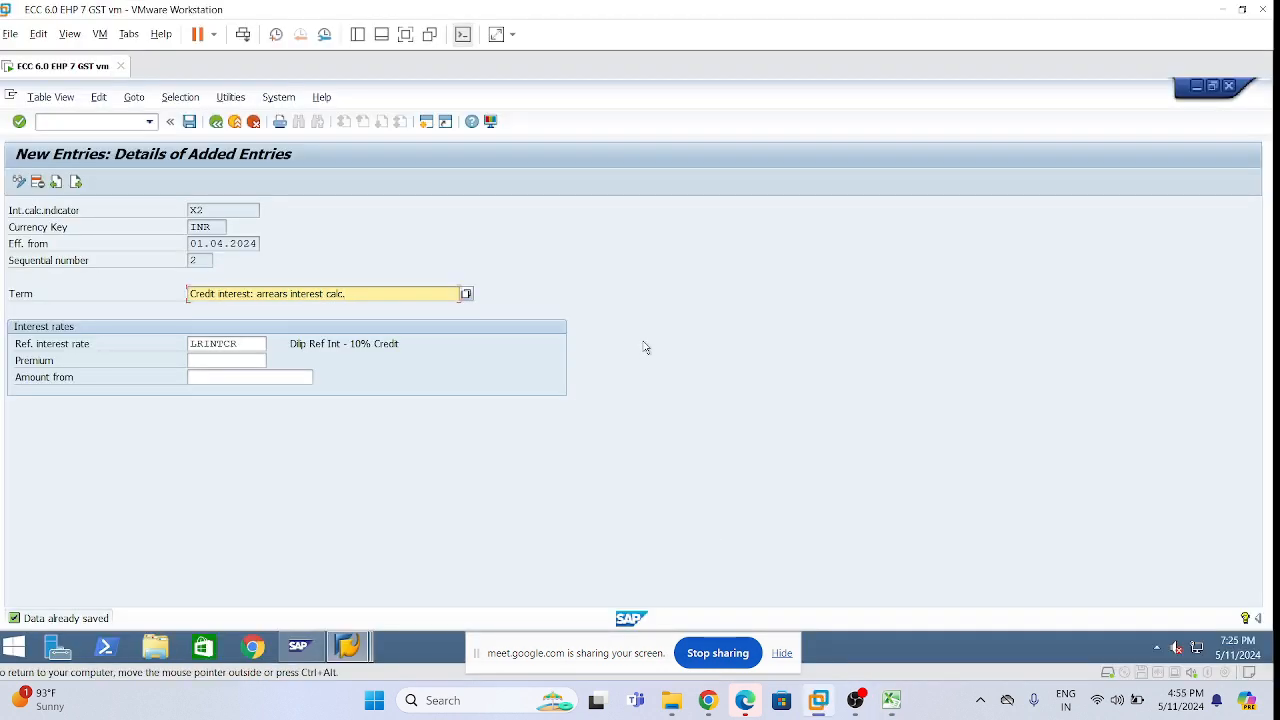
{"action": "left_click", "coordinate": [216, 122]}
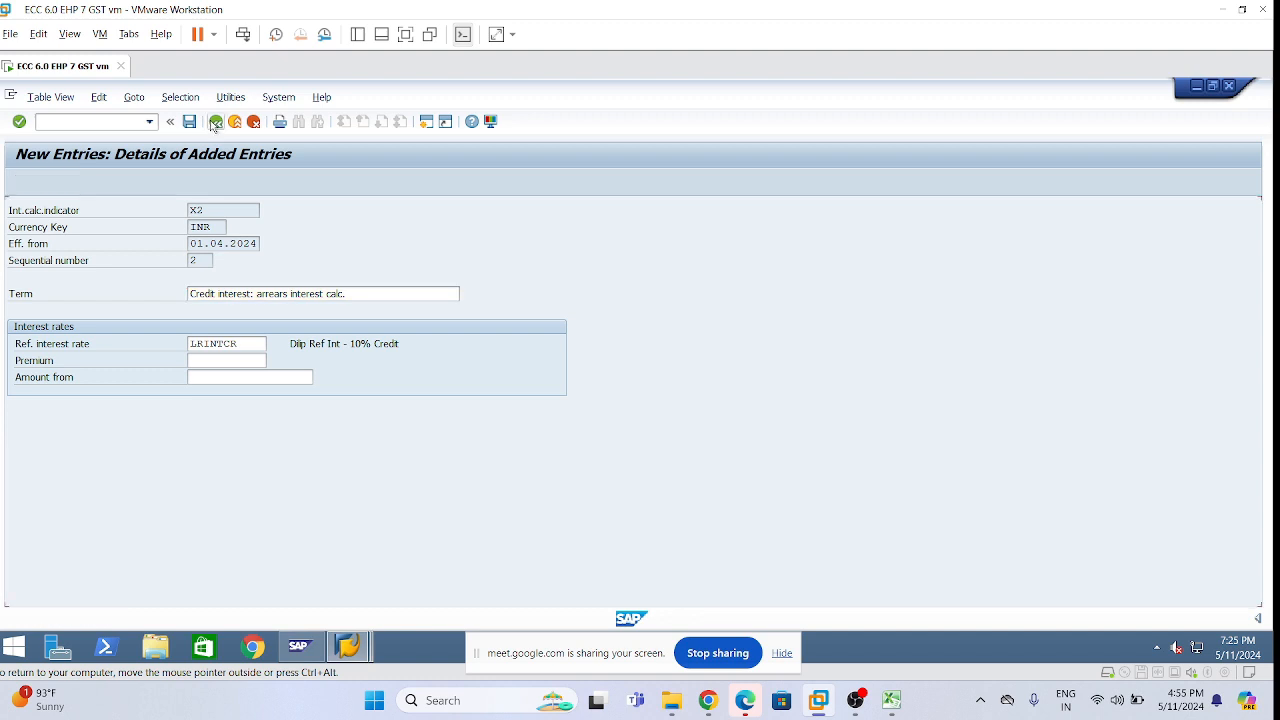
{"action": "left_click", "coordinate": [216, 122]}
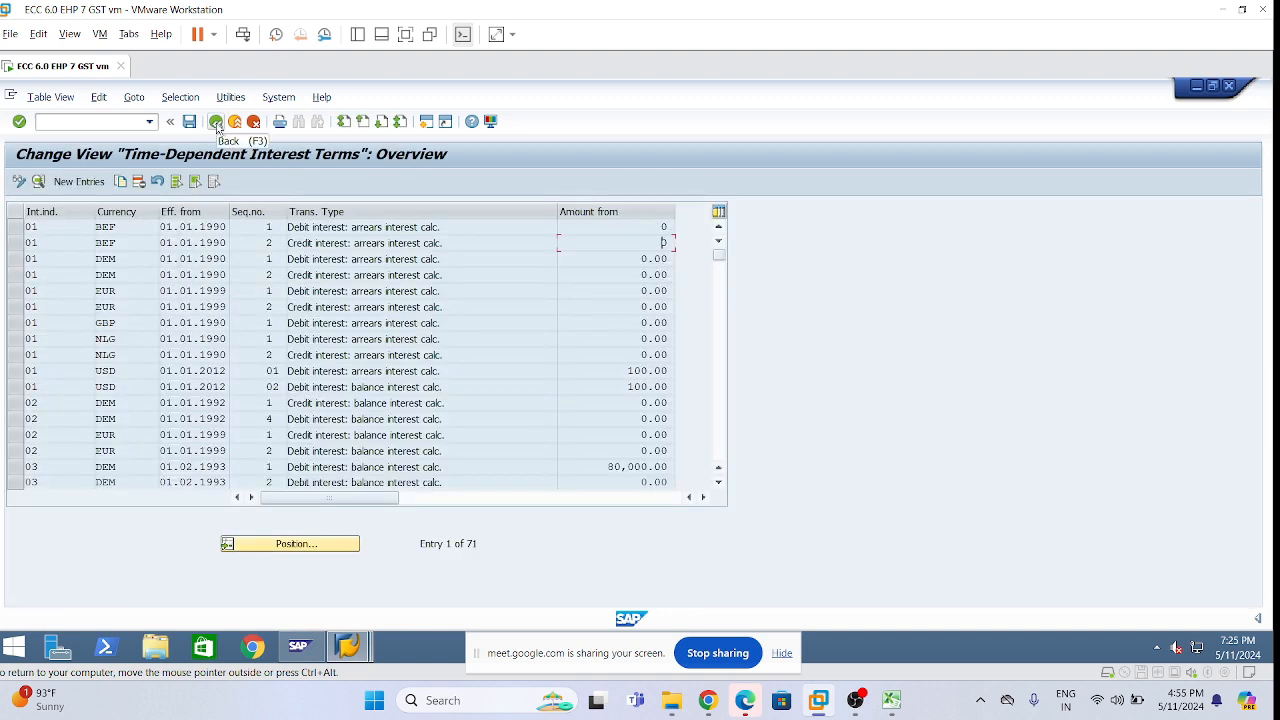
{"action": "left_click", "coordinate": [216, 122]}
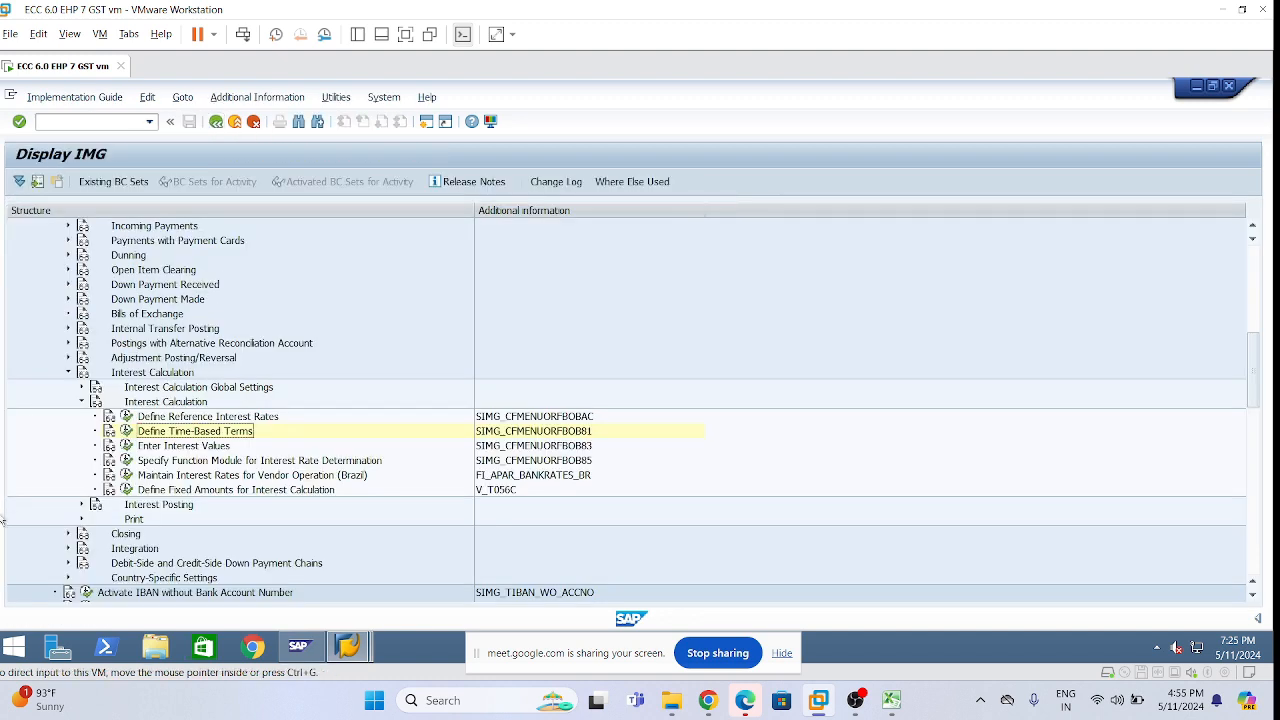
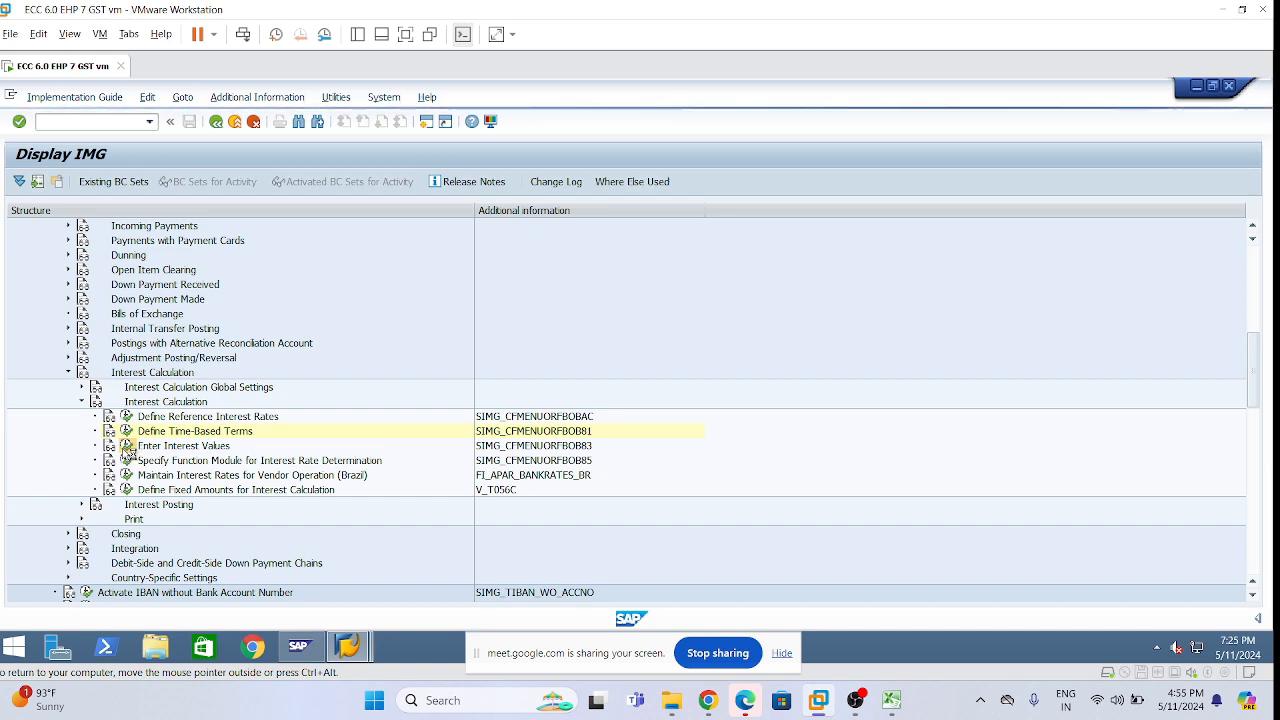
Start new entries in the Enter Interest Values activity and restrict the reference interest rate search for the first row to L*
{"action": "left_click", "coordinate": [127, 446]}
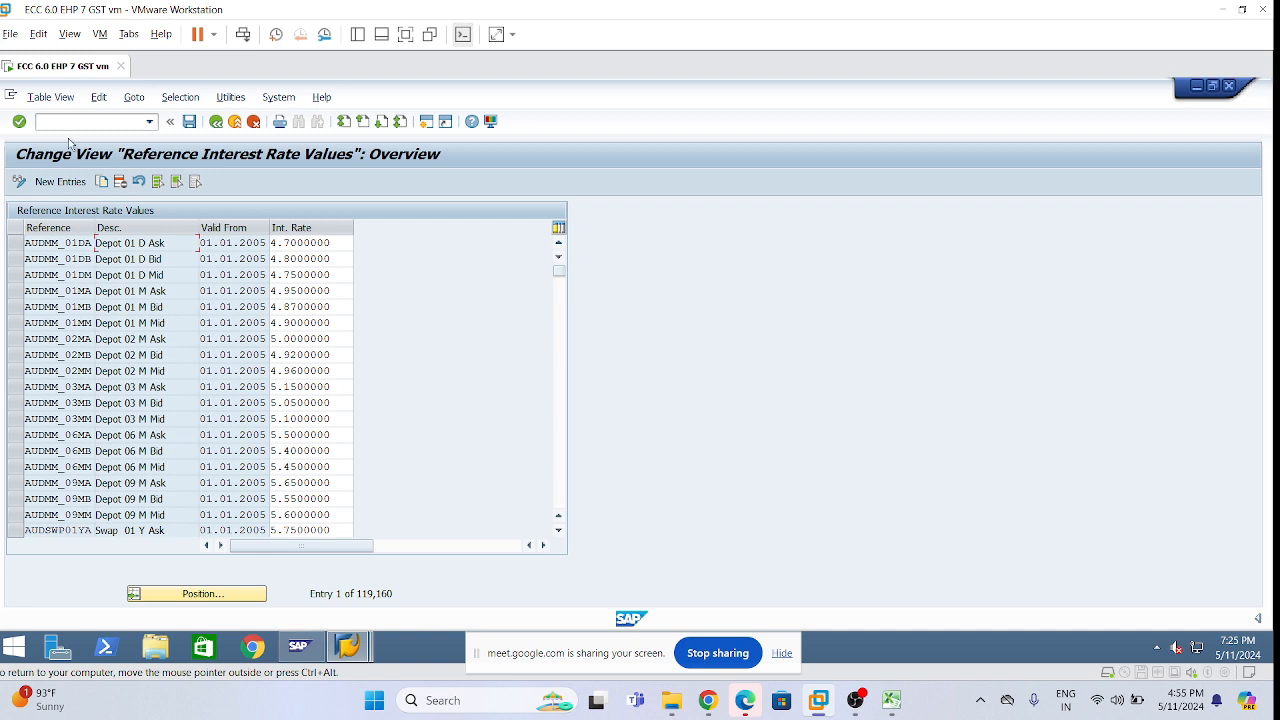
{"action": "left_click", "coordinate": [50, 181]}
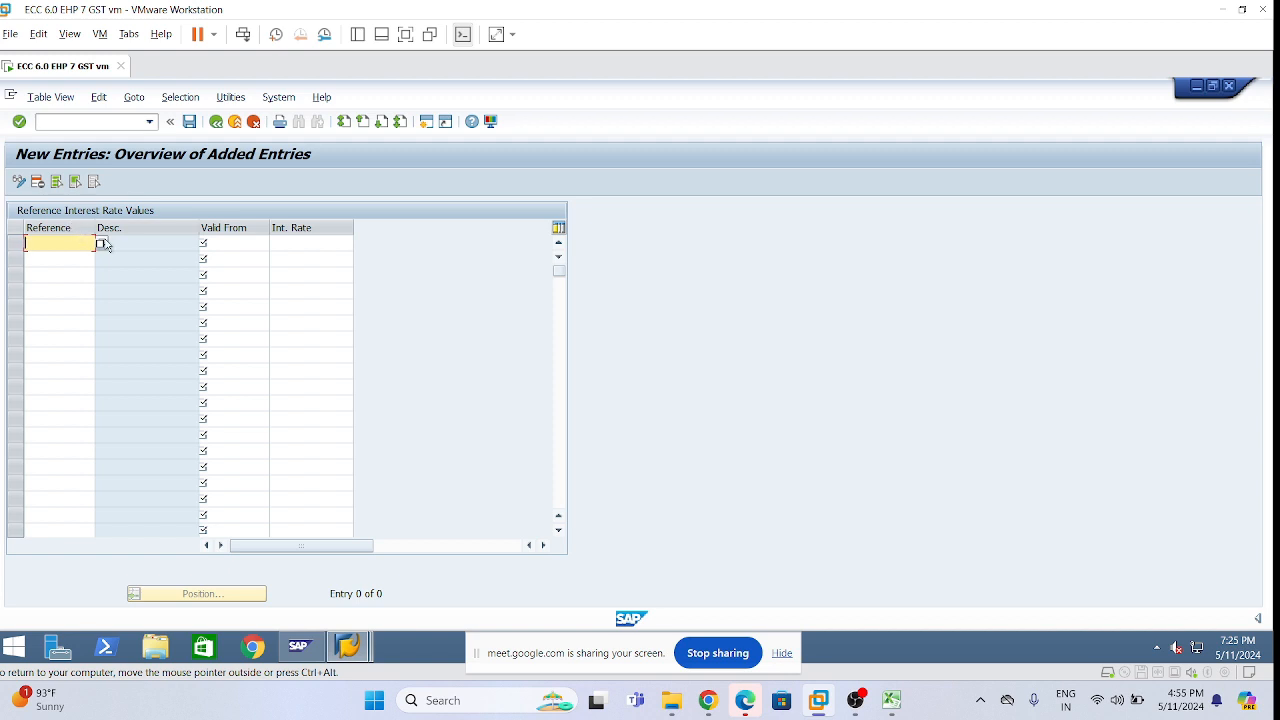
{"action": "left_click", "coordinate": [99, 249]}
{"action": "key", "text": "F4"}
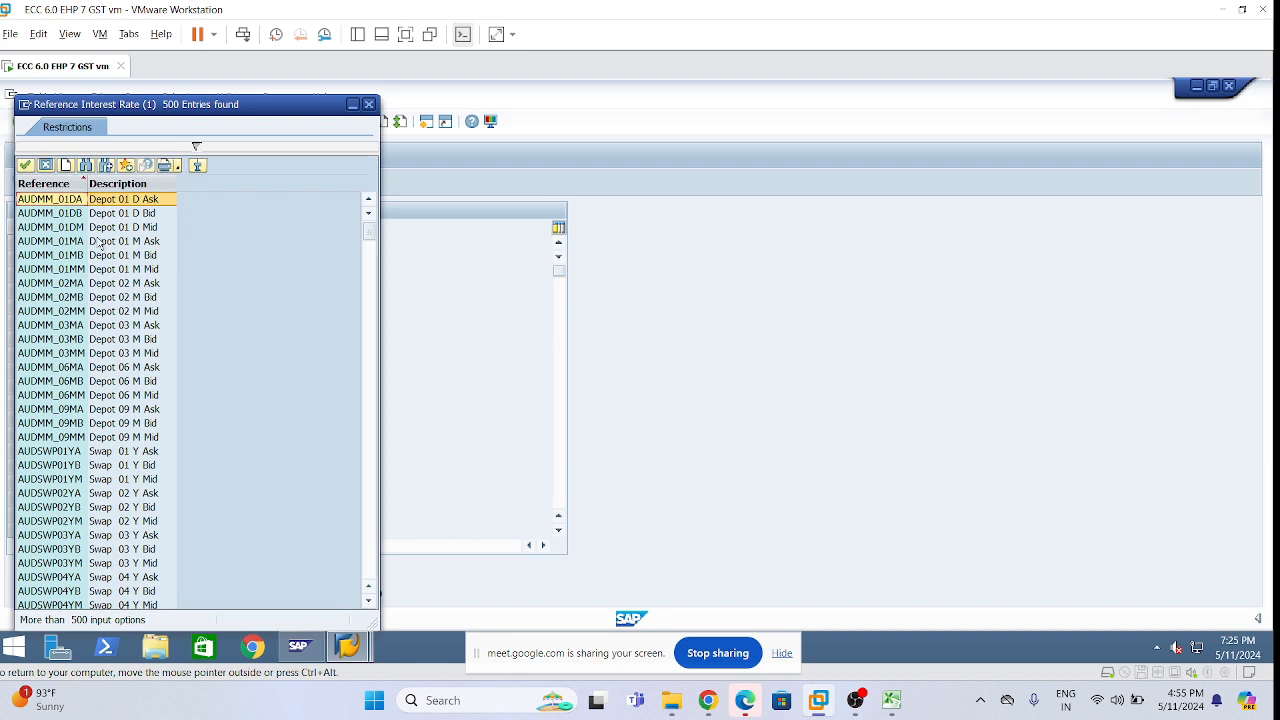
{"action": "left_click", "coordinate": [195, 146]}
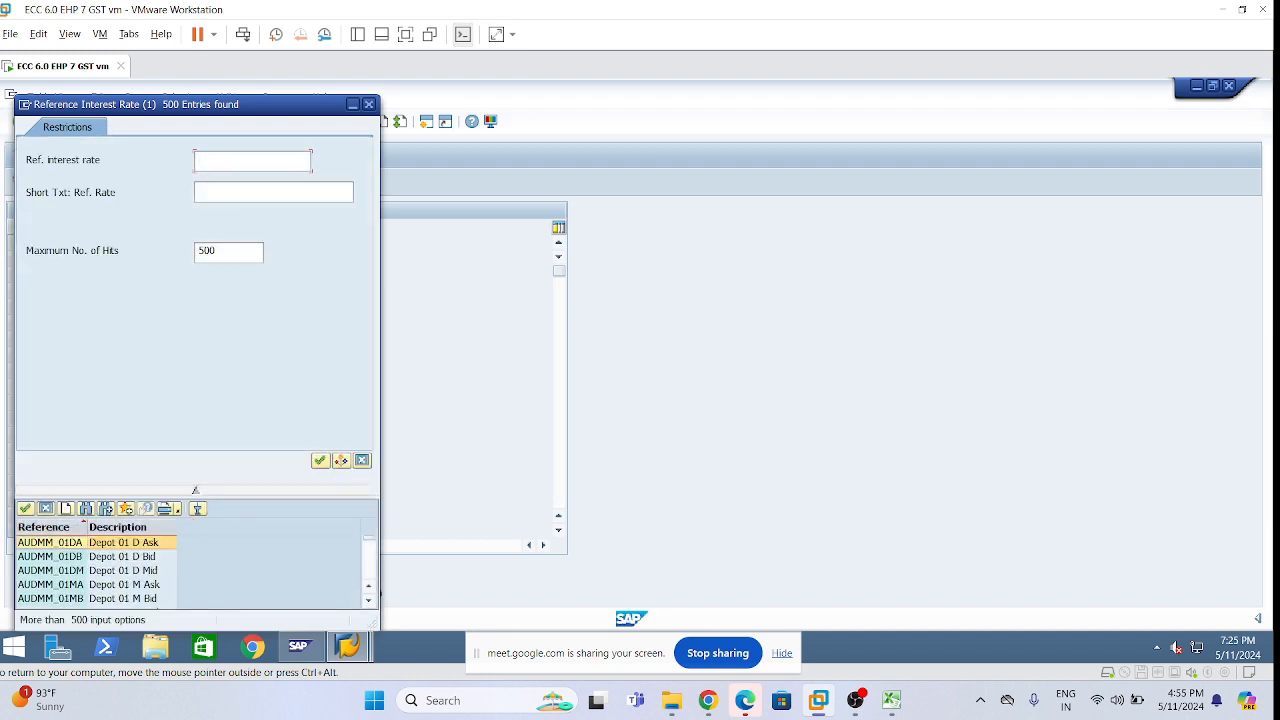
{"action": "type", "text": "L*"}
{"action": "key", "text": "Return"}
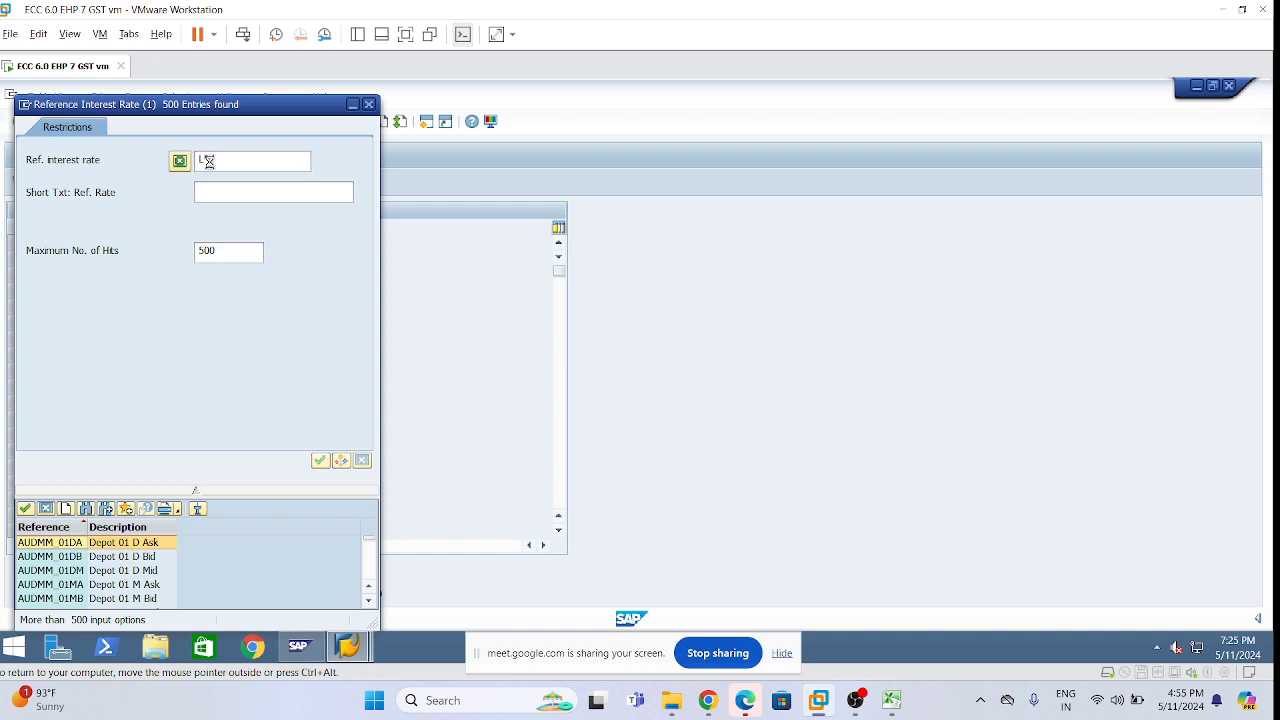
Choose the debit reference interest rate LRINTDR for the first row of the new entries
{"action": "scroll", "coordinate": [88, 427], "scroll_direction": "down", "scroll_amount": 4}
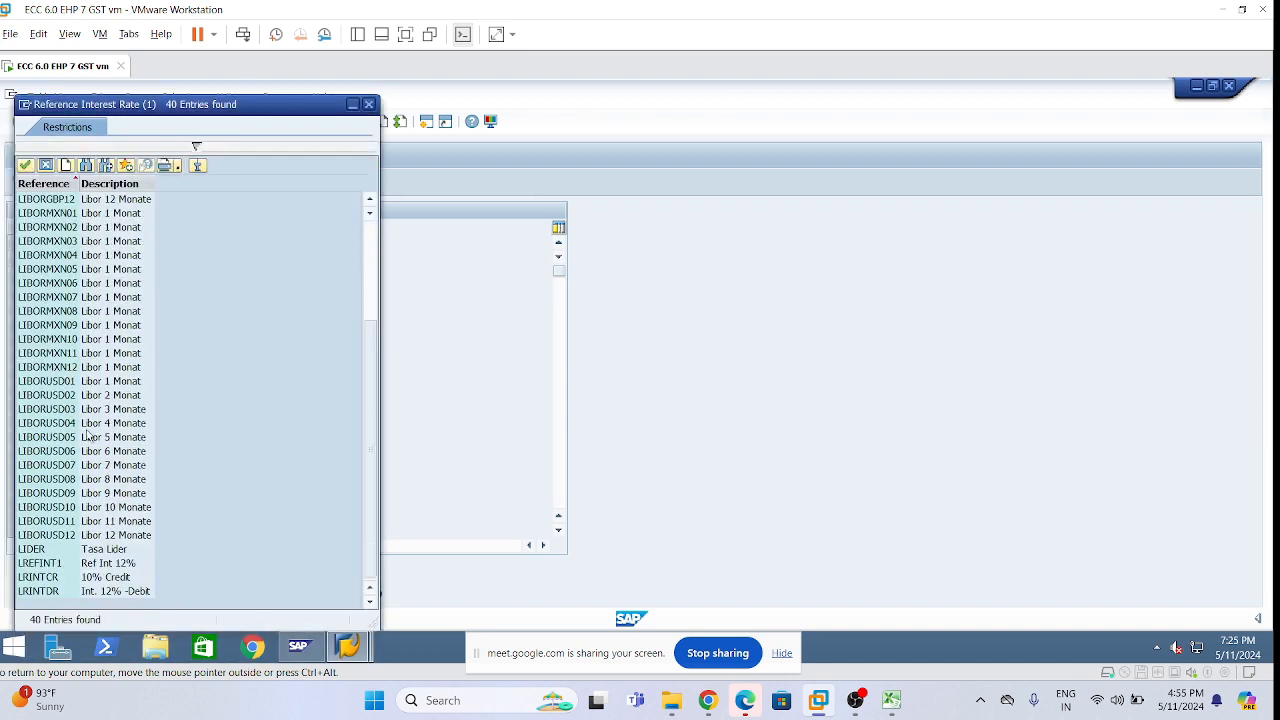
{"action": "left_click", "coordinate": [106, 566]}
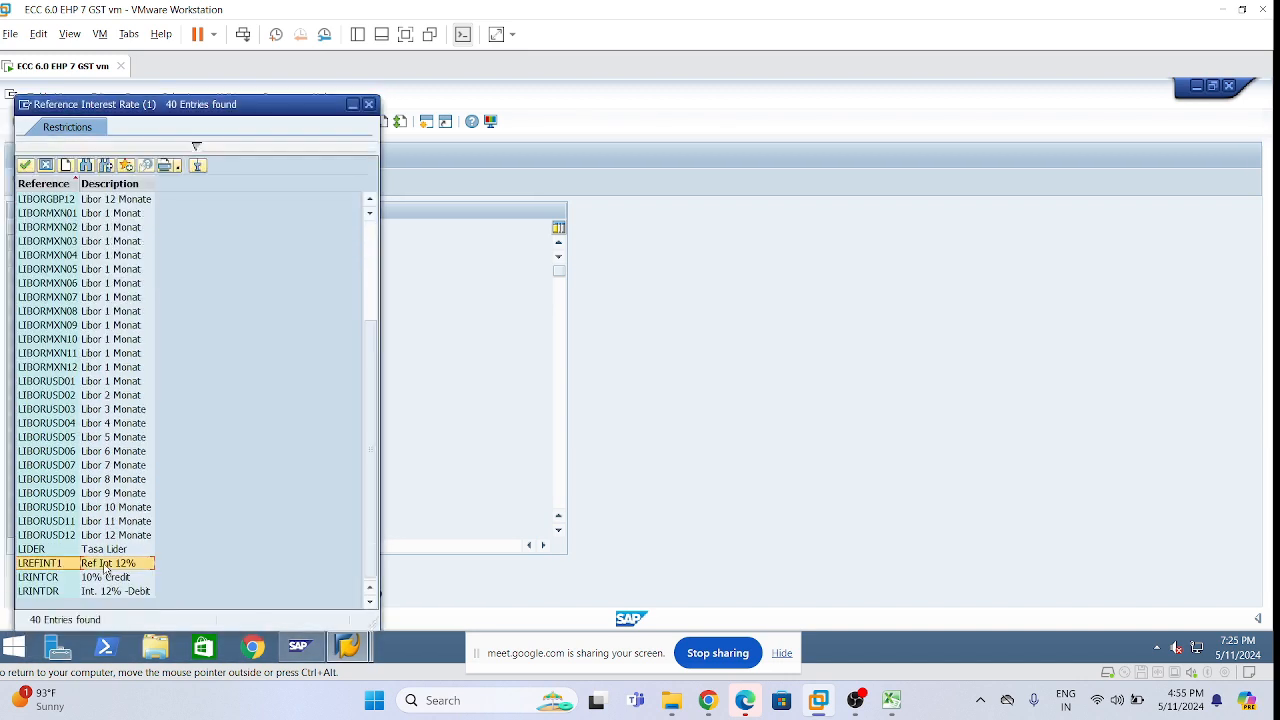
{"action": "left_click", "coordinate": [120, 579]}
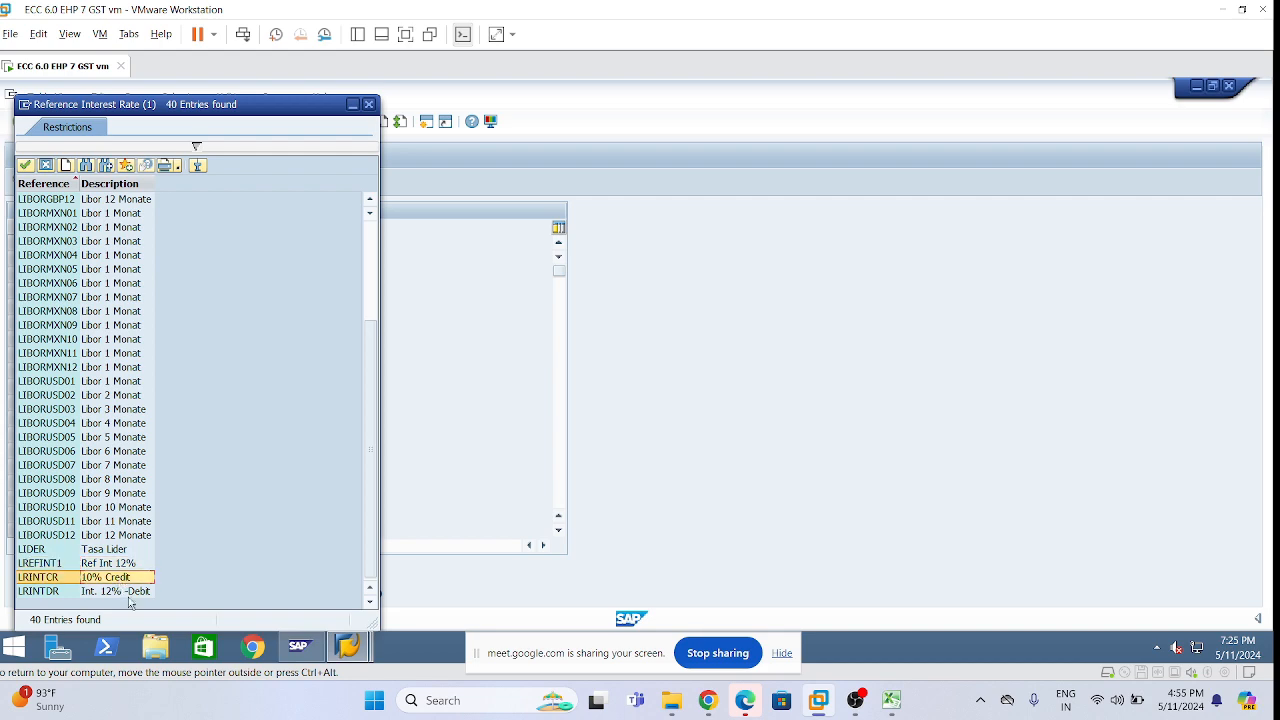
{"action": "left_click", "coordinate": [132, 591]}
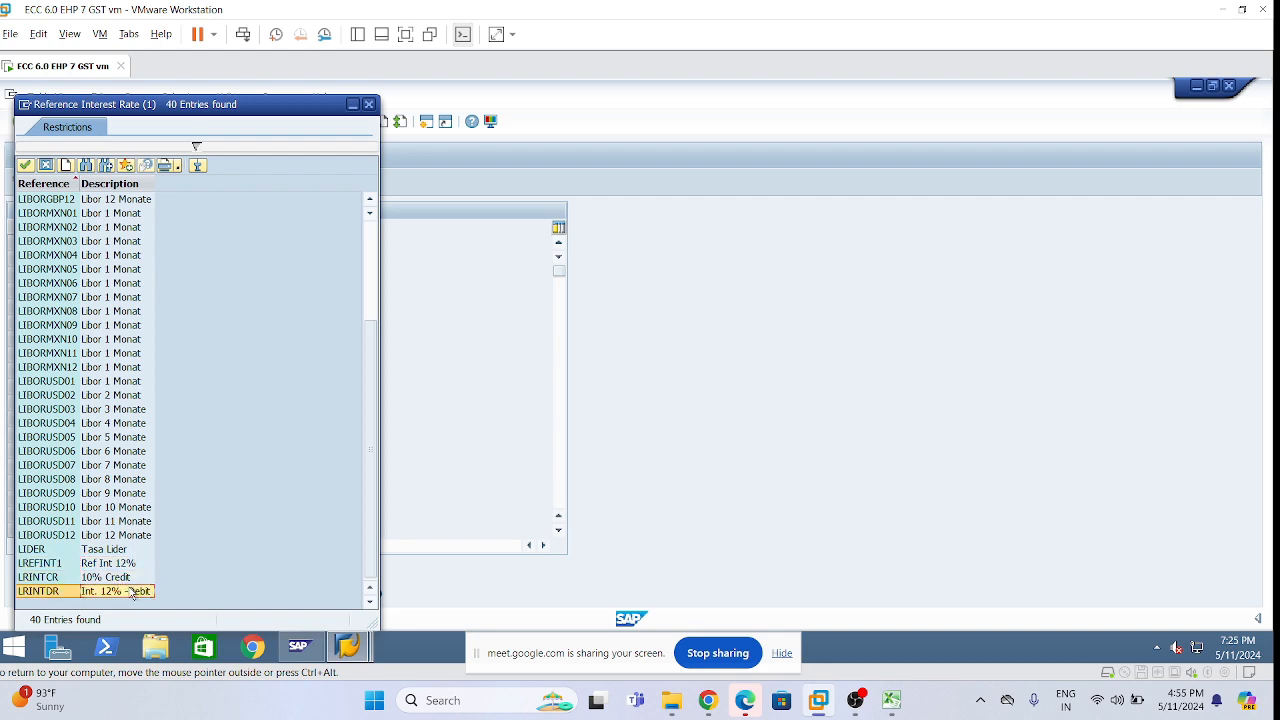
{"action": "double_click", "coordinate": [132, 591]}
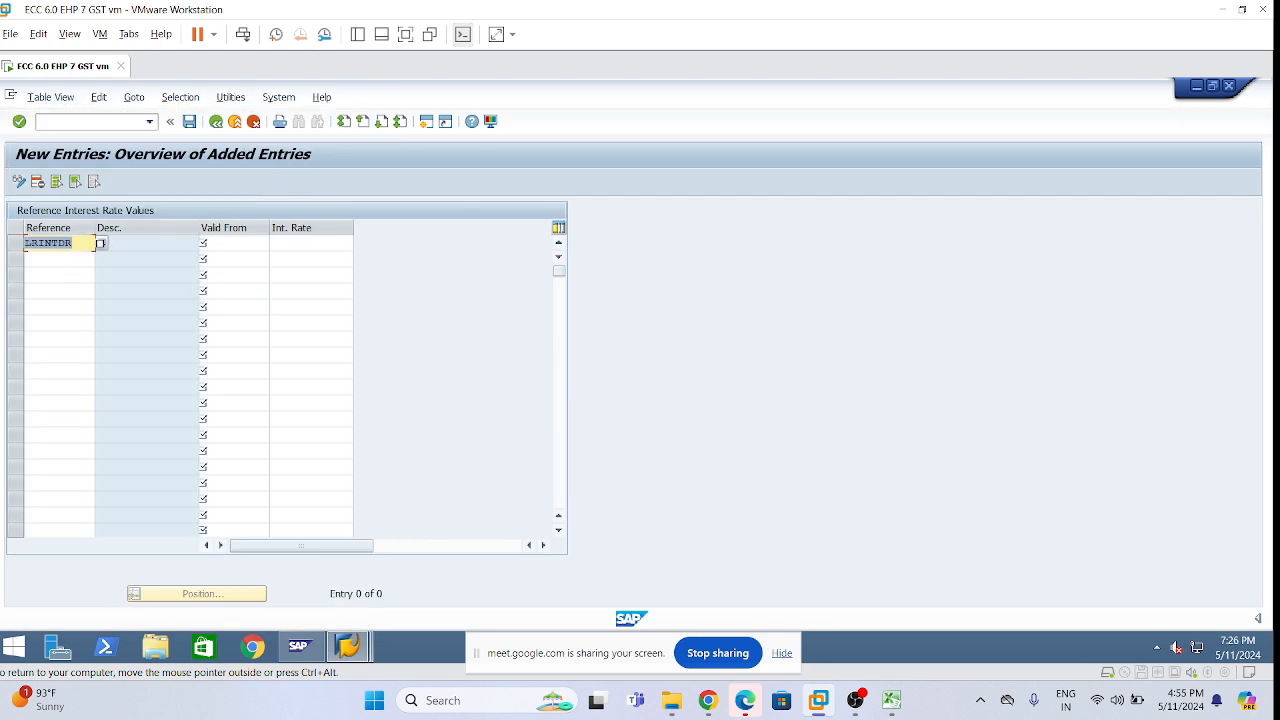
Enter the credit reference interest rate LRINTCR in the second row, reusing the first row's reference text
{"action": "double_click", "coordinate": [44, 246]}
{"action": "key", "text": "ctrl+c"}
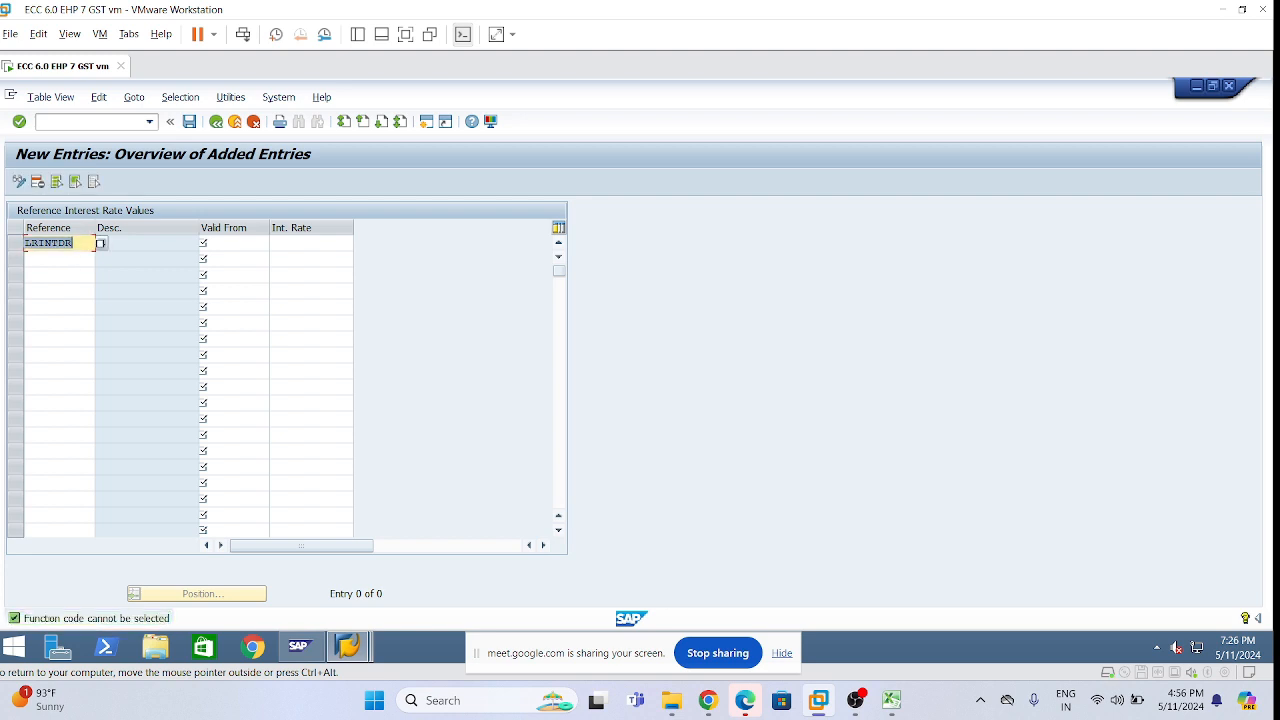
{"action": "left_click", "coordinate": [96, 244]}
{"action": "key", "text": "ctrl+v"}
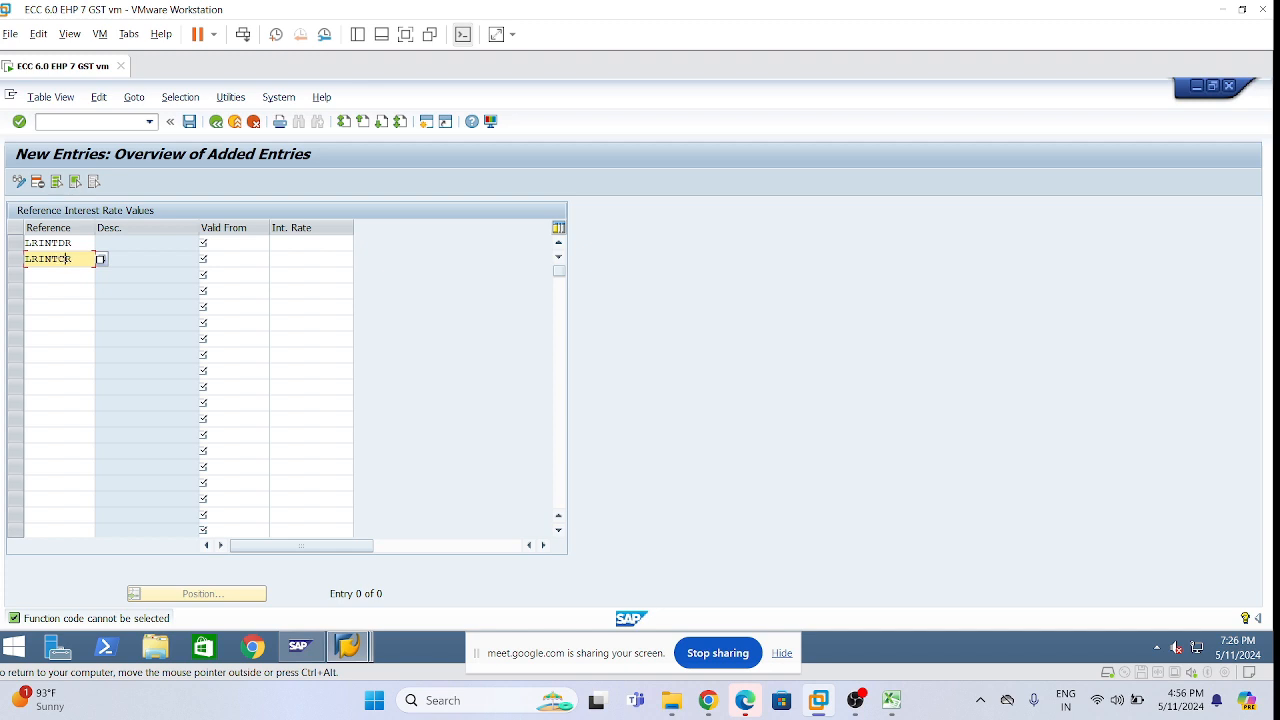
{"action": "left_click", "coordinate": [72, 243]}
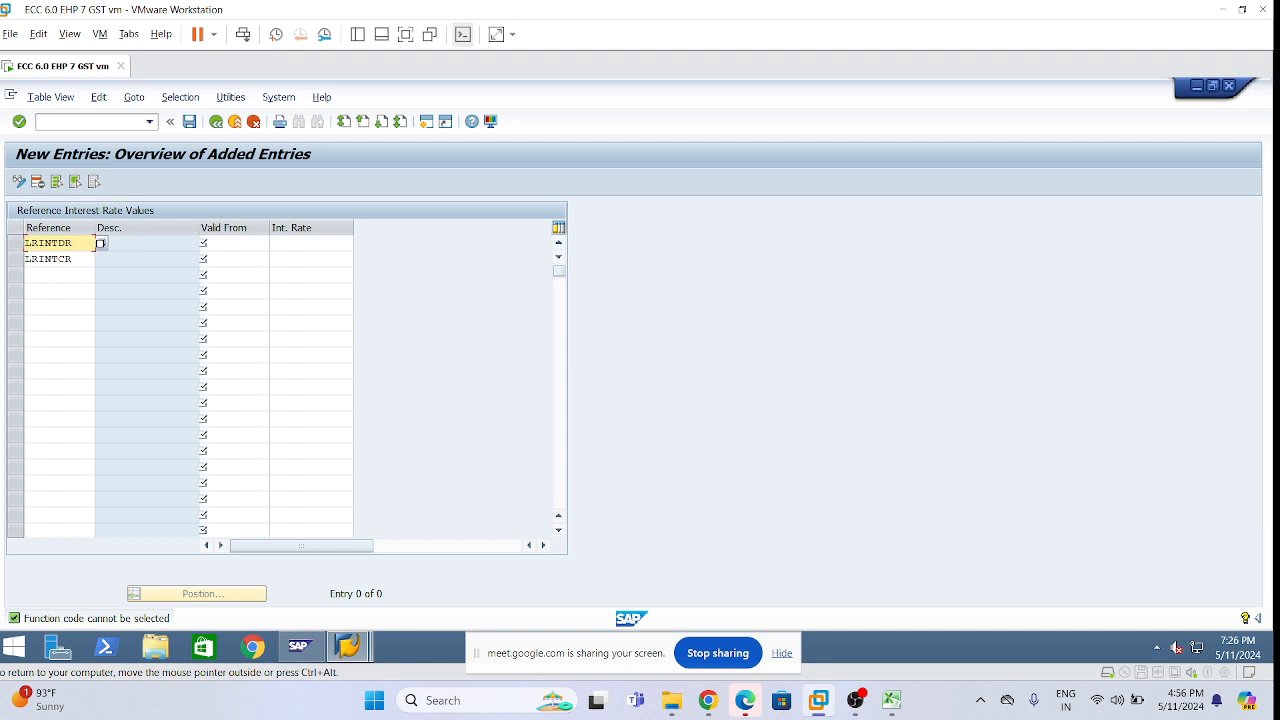
{"action": "left_click", "coordinate": [94, 257]}
Set the valid-from date to 01.04.2024 for both the LRINTDR and LRINTCR rows
{"action": "left_click", "coordinate": [200, 243]}
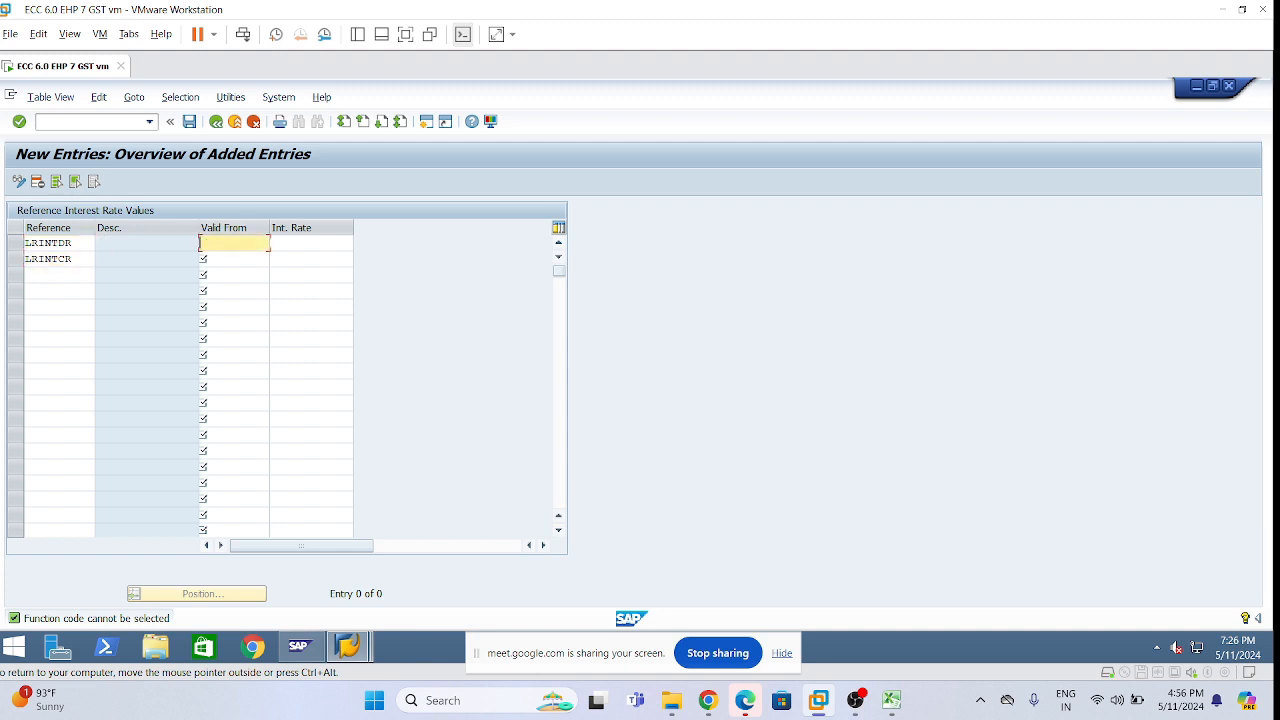
{"action": "type", "text": "01.04.2023"}
{"action": "key", "text": "BackSpace"}
{"action": "type", "text": "4"}
{"action": "key", "text": "shift+Home"}
{"action": "key", "text": "ctrl+c"}
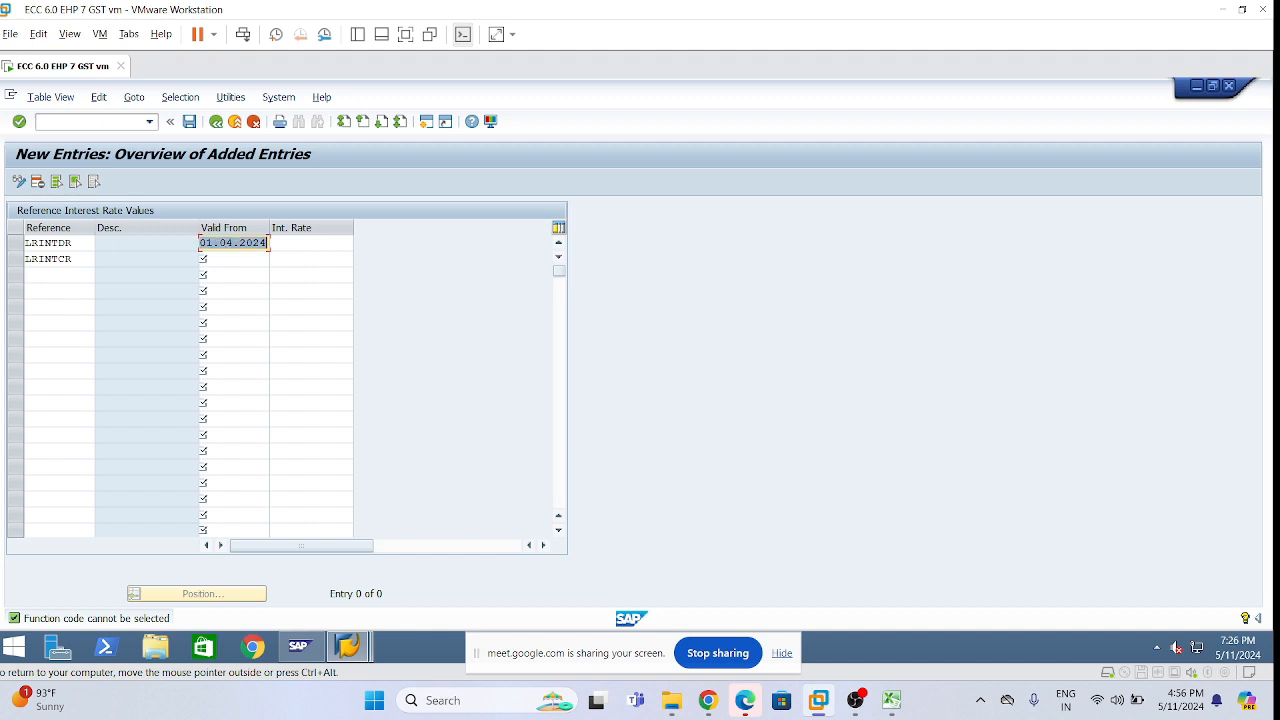
{"action": "key", "text": "Right"}
{"action": "key", "text": "Down"}
{"action": "key", "text": "ctrl+v"}
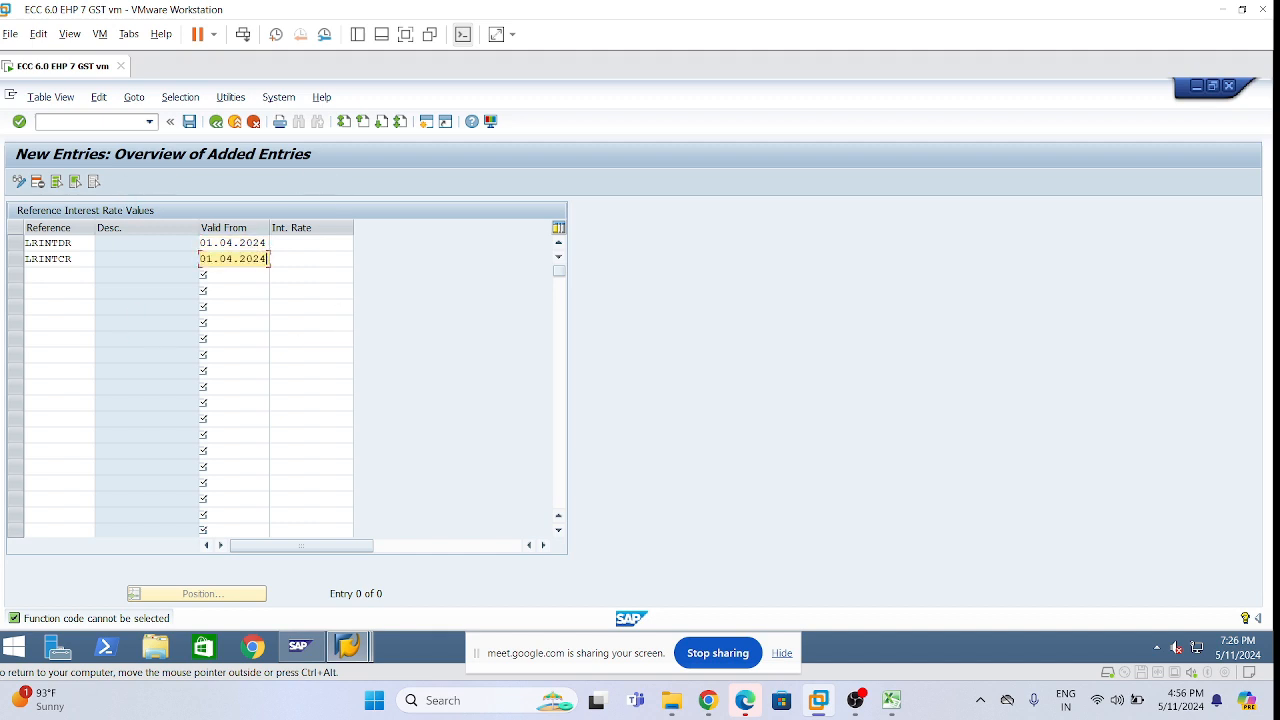
Set the interest rate to 12 for LRINTDR and 10 for LRINTCR, and save both entries under the proposed customizing request
{"action": "left_click", "coordinate": [311, 243]}
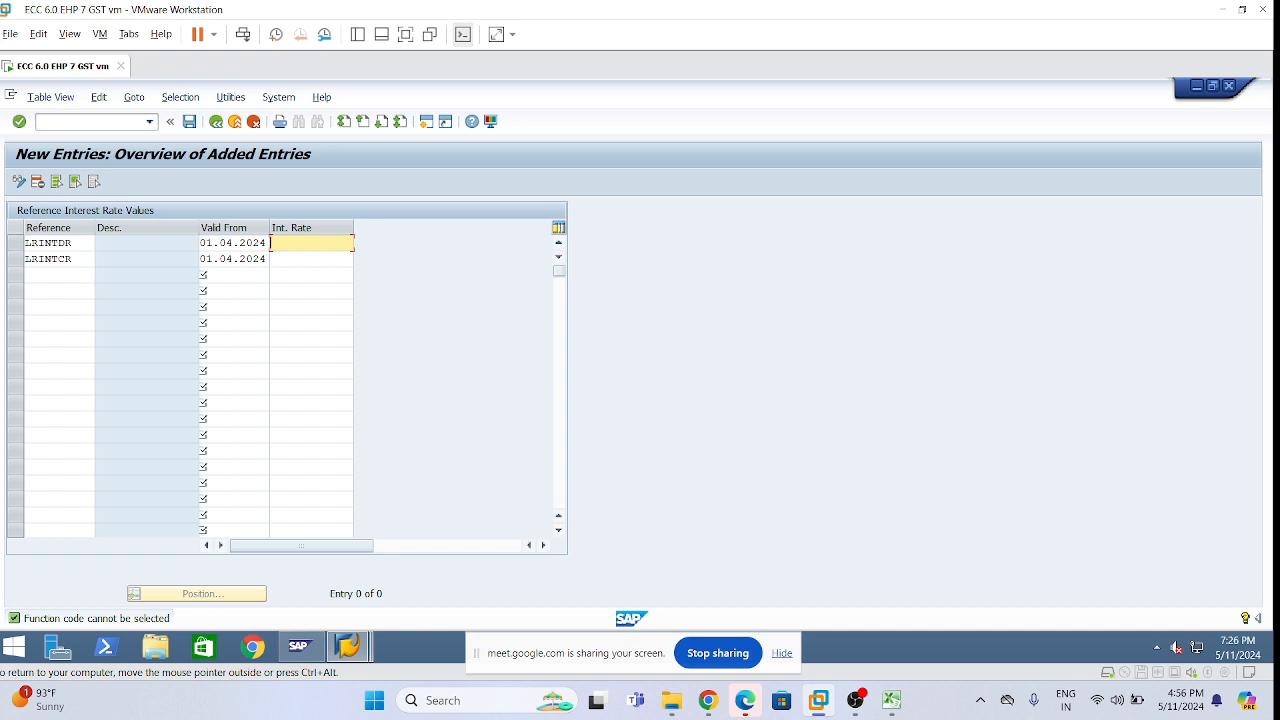
{"action": "type", "text": "12"}
{"action": "key", "text": "Down"}
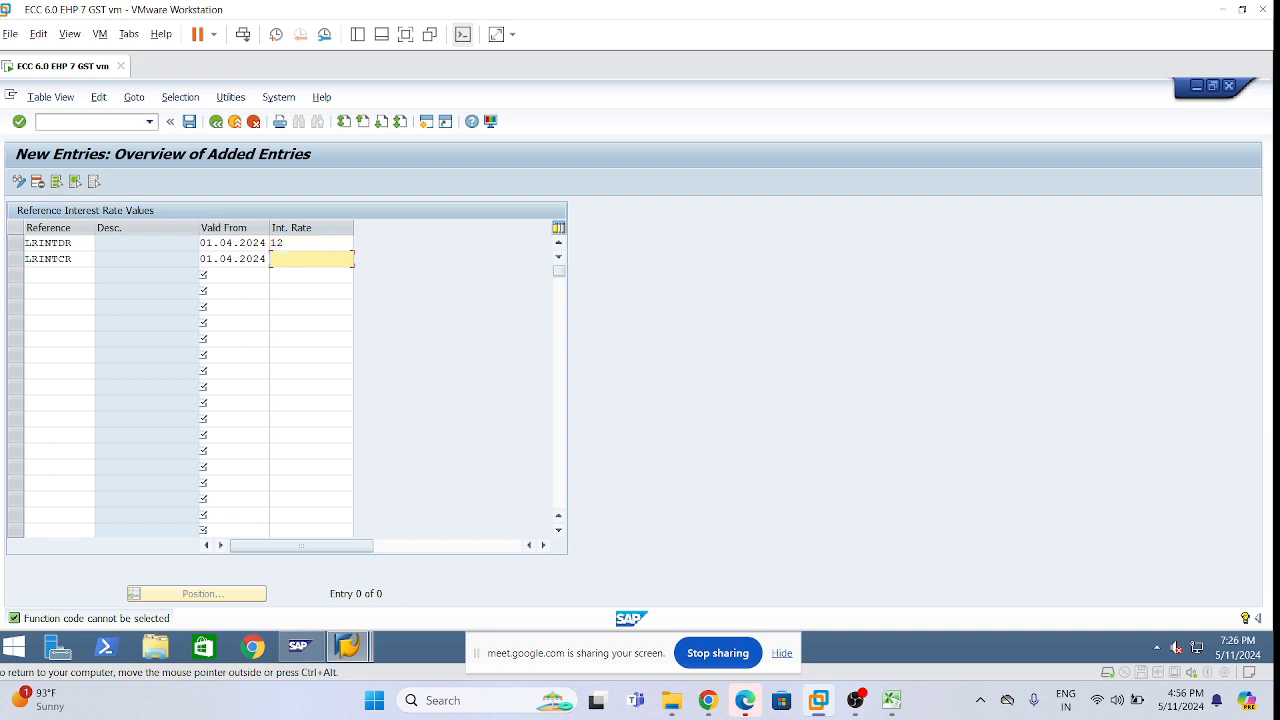
{"action": "type", "text": "10"}
{"action": "key", "text": "Return"}
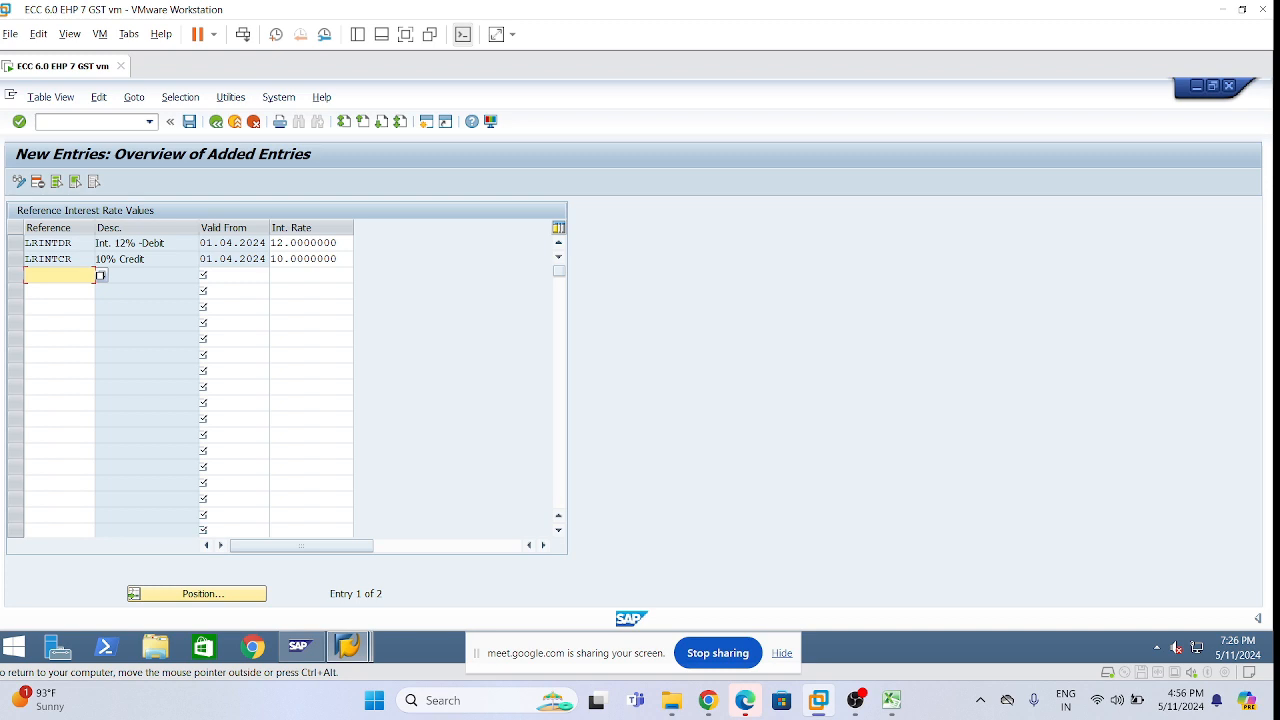
{"action": "left_click", "coordinate": [196, 122]}
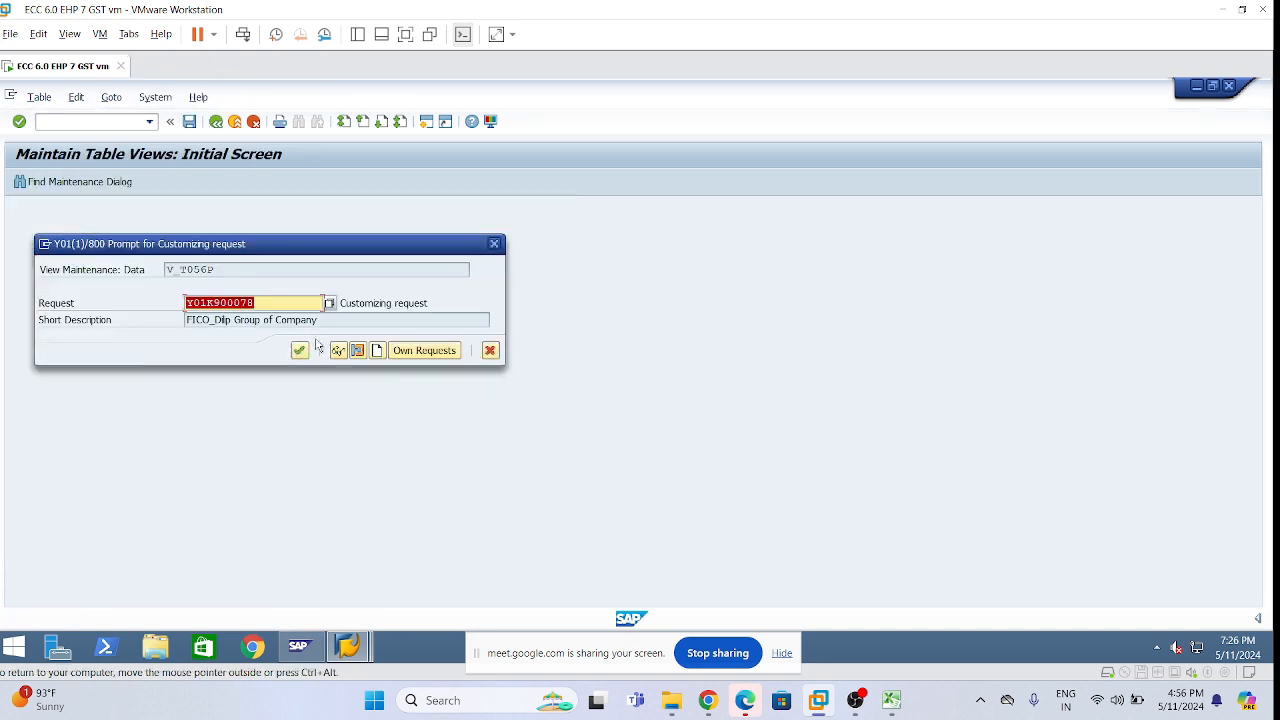
{"action": "left_click", "coordinate": [301, 350]}
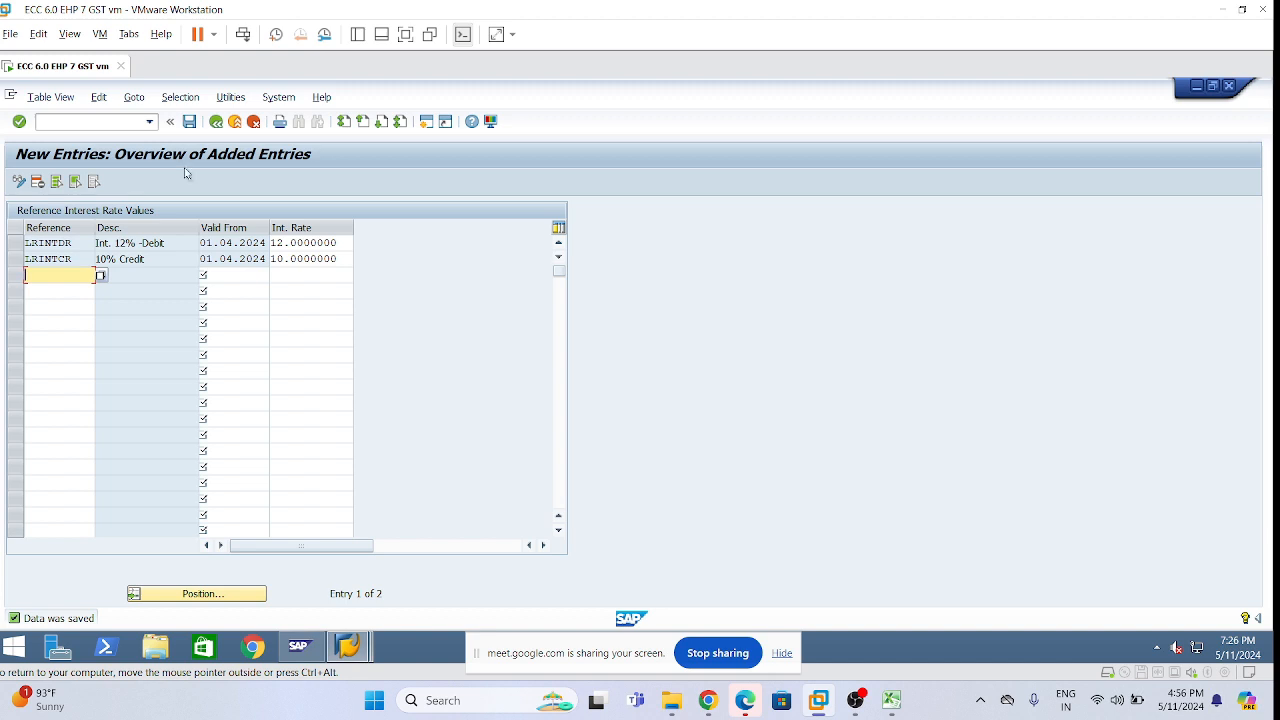
Check the bank item interest configuration list in the Excel worksheet and switch back to SAP
{"action": "left_click", "coordinate": [893, 706]}
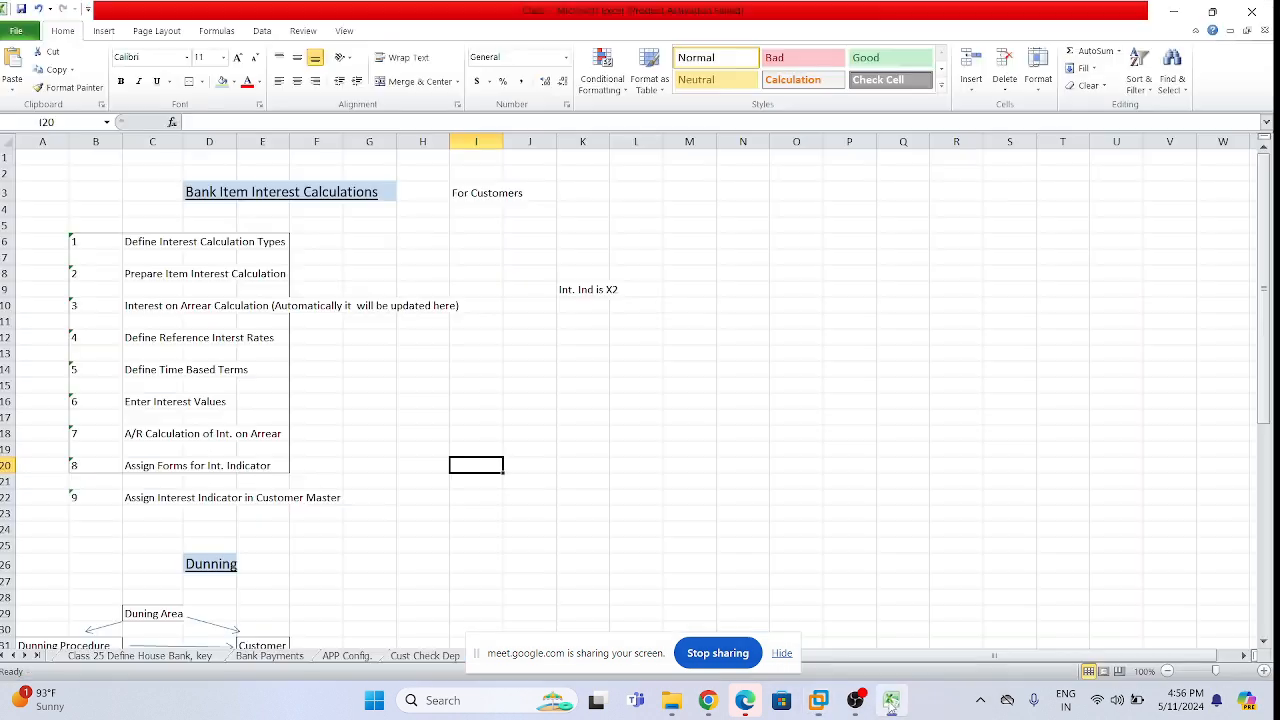
{"action": "left_click", "coordinate": [612, 432]}
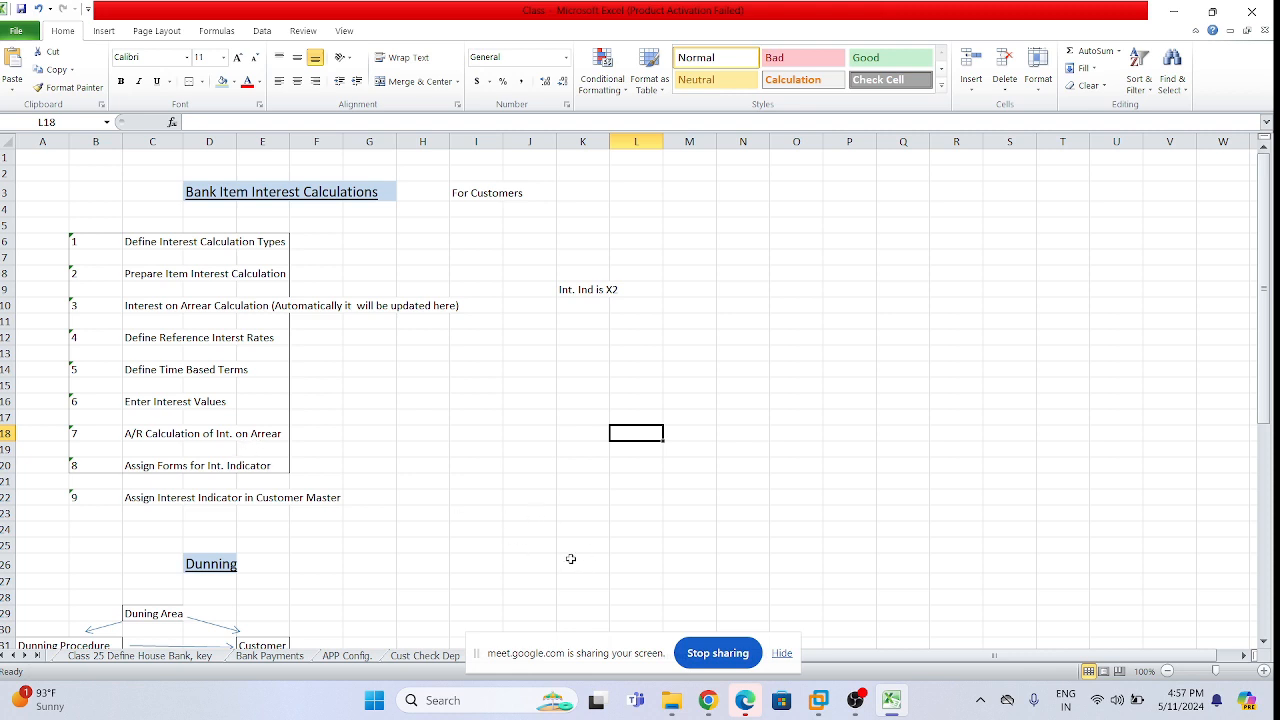
{"action": "left_click", "coordinate": [818, 692]}
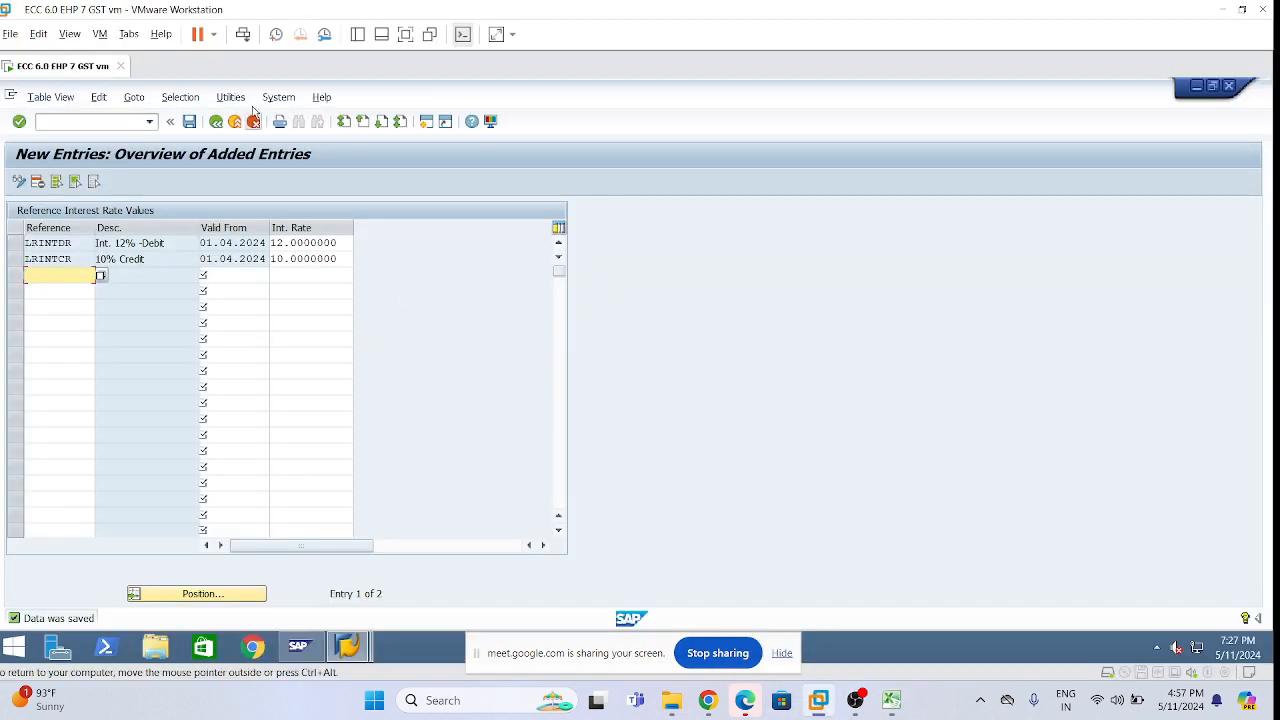
Leave the reference interest rate values and open the A/R: Calculation of Interest on Arrears activity under Interest Posting in the IMG
{"action": "left_click", "coordinate": [216, 122]}
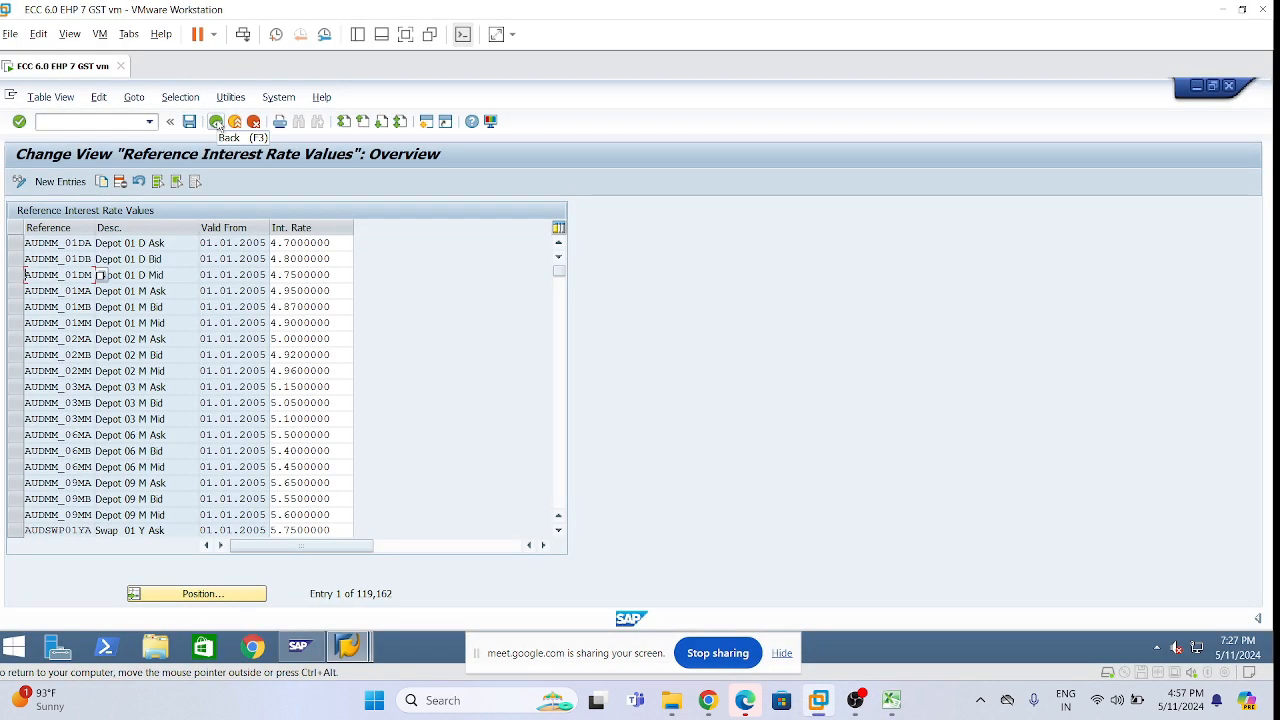
{"action": "left_click", "coordinate": [216, 122]}
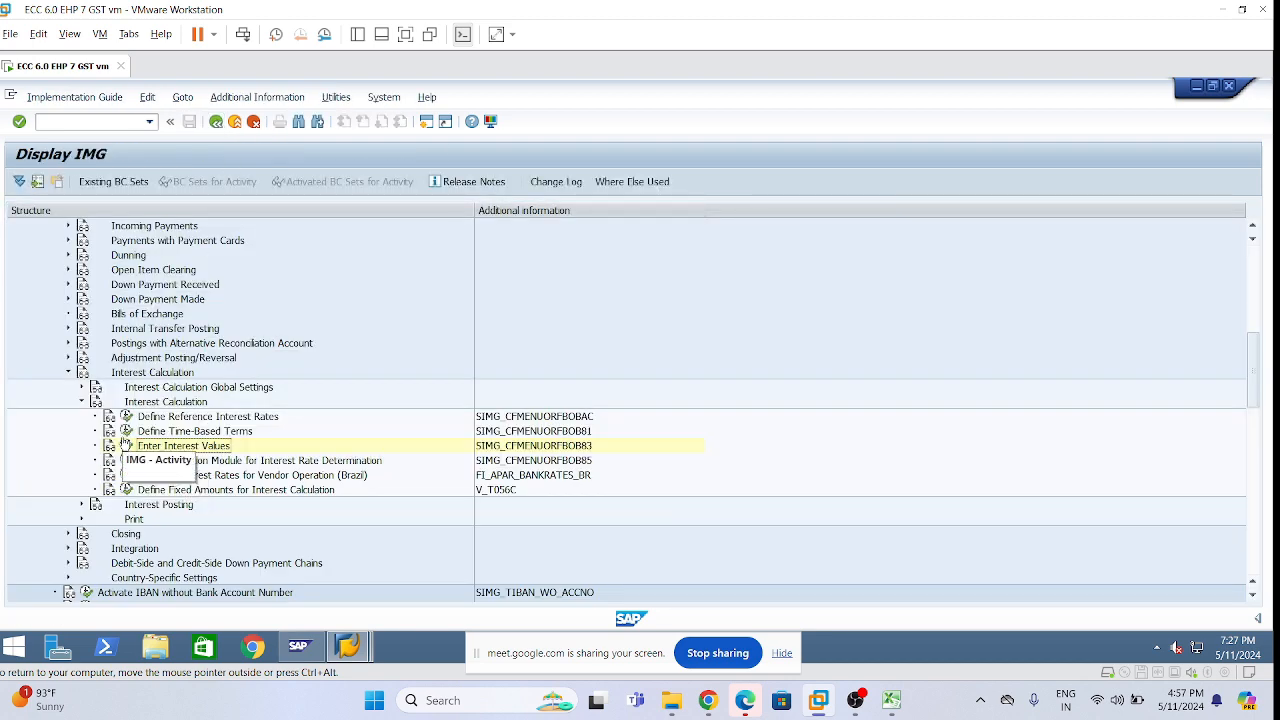
{"action": "left_click", "coordinate": [82, 403]}
{"action": "left_click", "coordinate": [82, 417]}
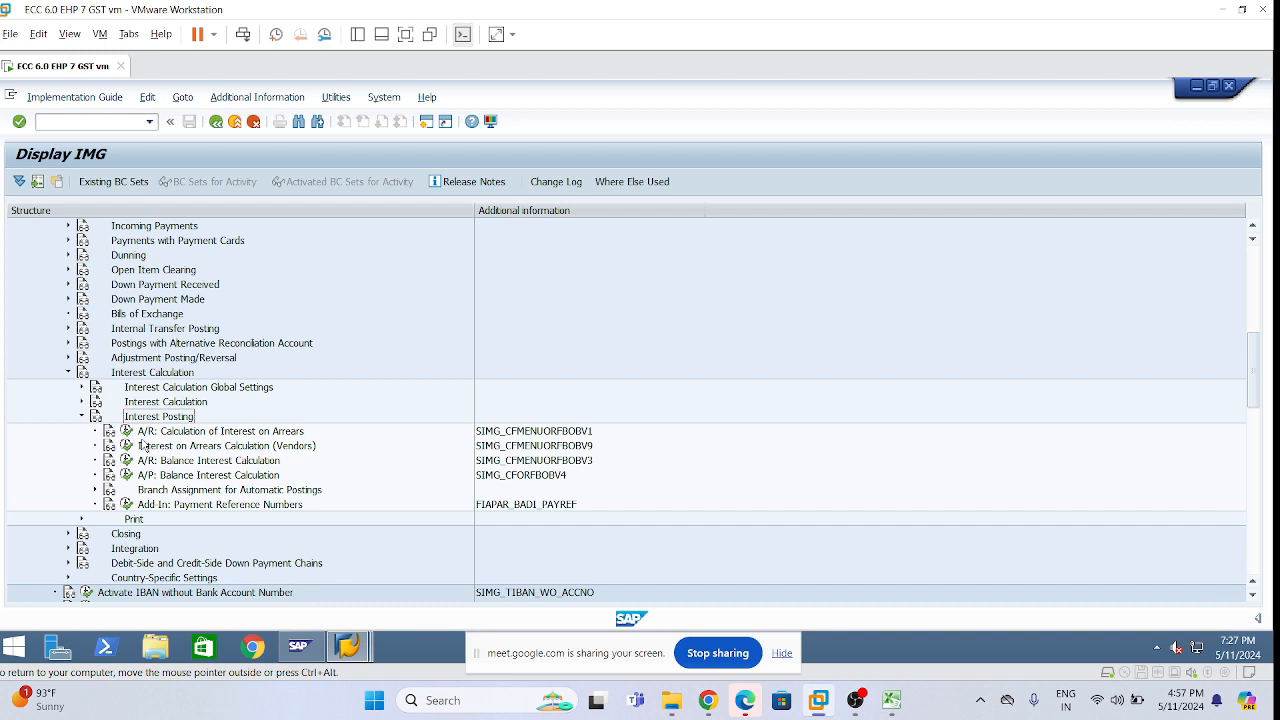
{"action": "left_click", "coordinate": [588, 433]}
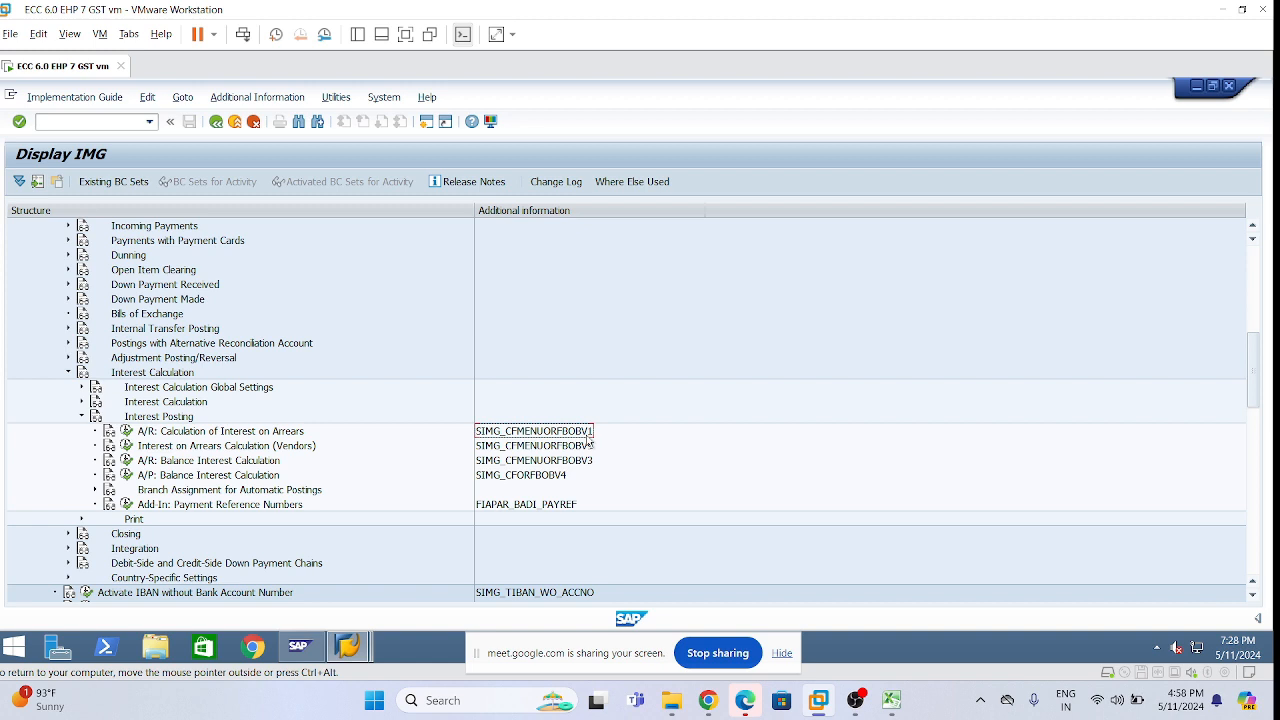
{"action": "left_click", "coordinate": [127, 433]}
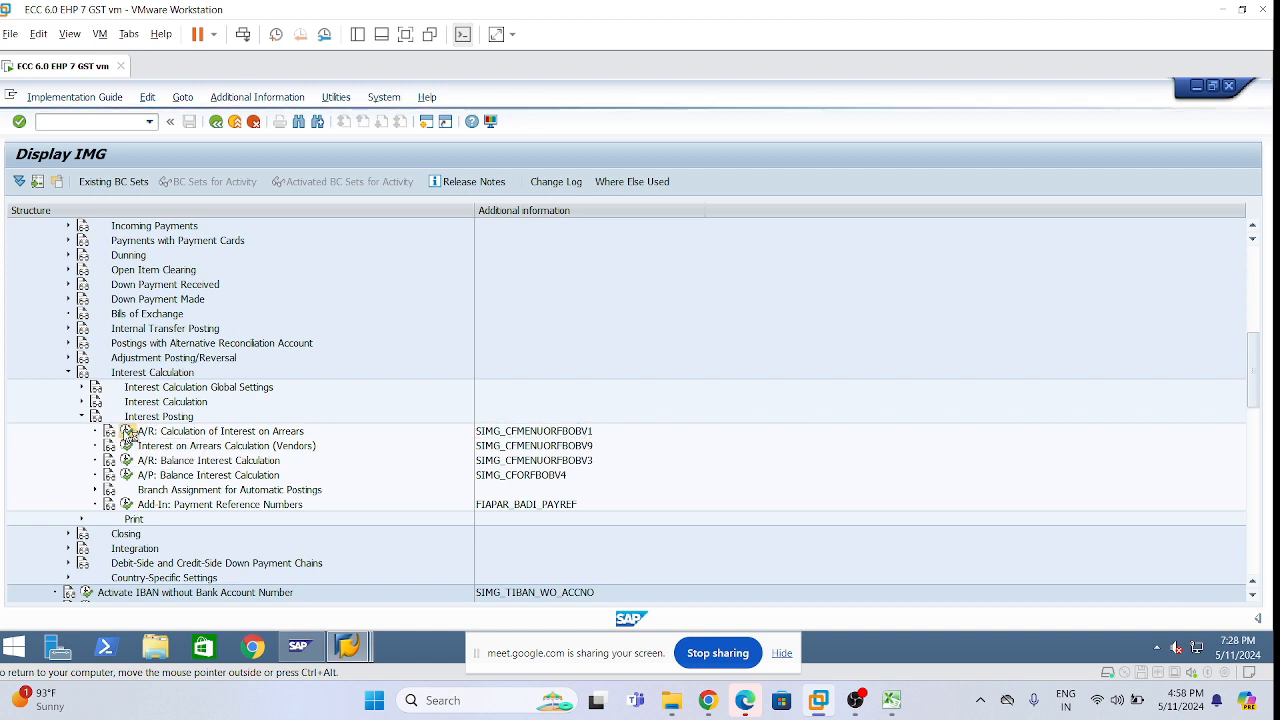
Examine the first A/R arrears posting specification: debit and credit symbols, application, business transaction, company code and interest indicator
{"action": "left_click", "coordinate": [312, 277]}
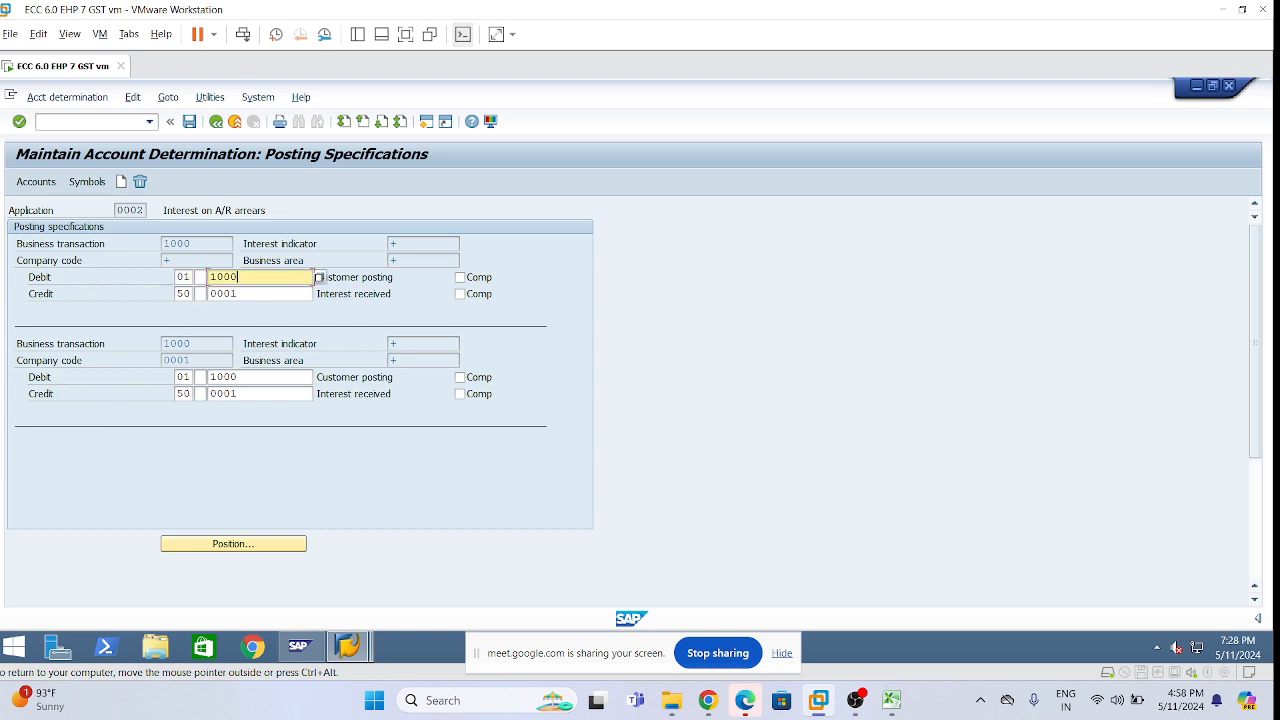
{"action": "left_click", "coordinate": [312, 294]}
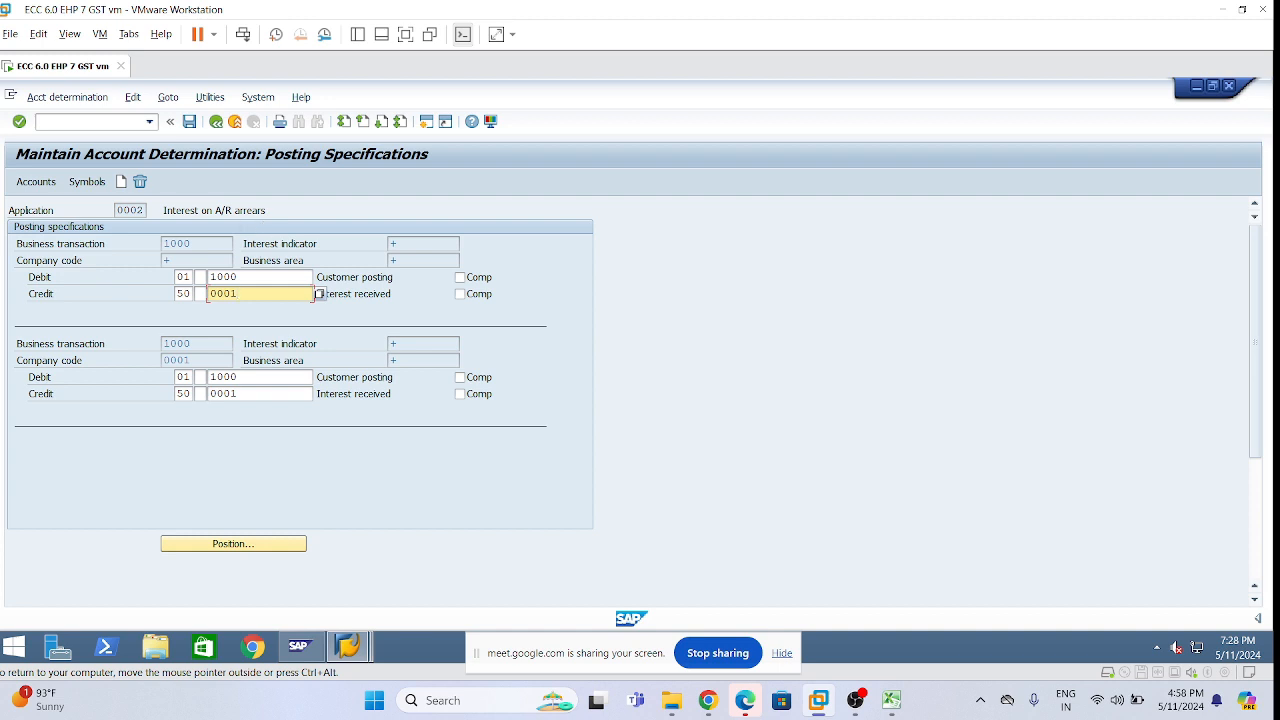
{"action": "left_click_drag", "start_coordinate": [232, 211], "coordinate": [216, 211]}
{"action": "left_click", "coordinate": [266, 211]}
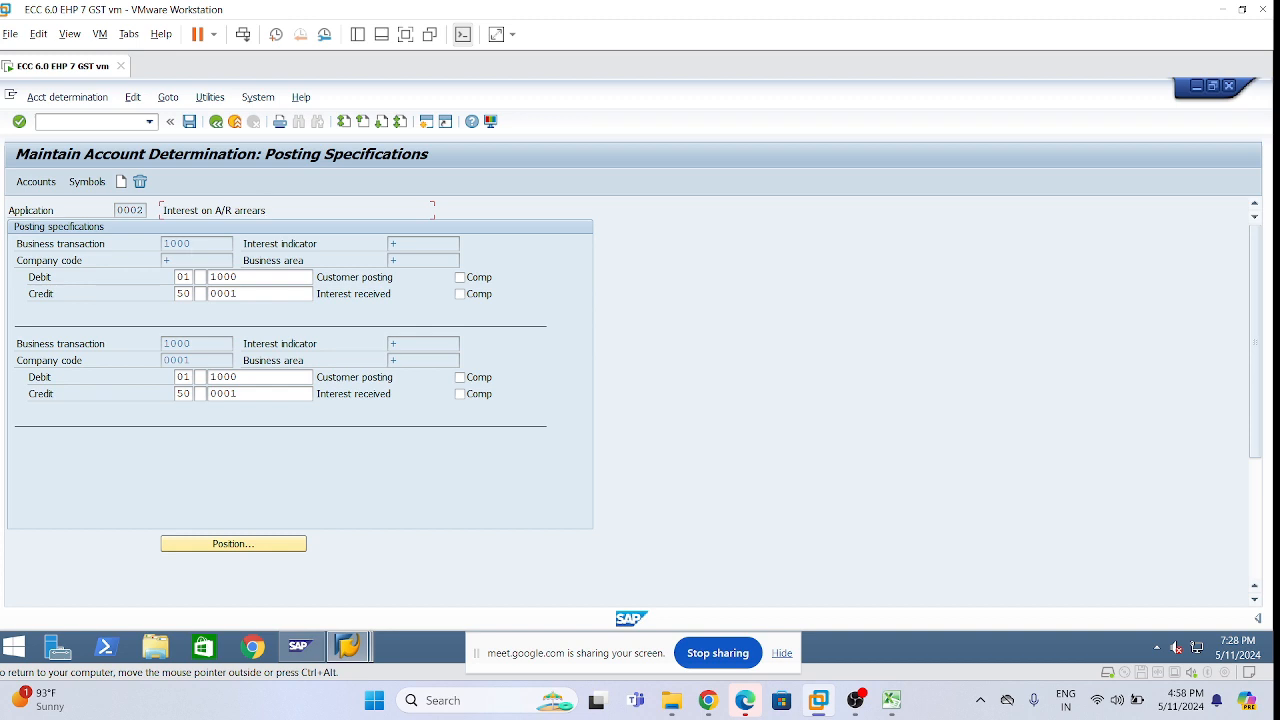
{"action": "left_click", "coordinate": [193, 247]}
{"action": "left_click", "coordinate": [236, 260]}
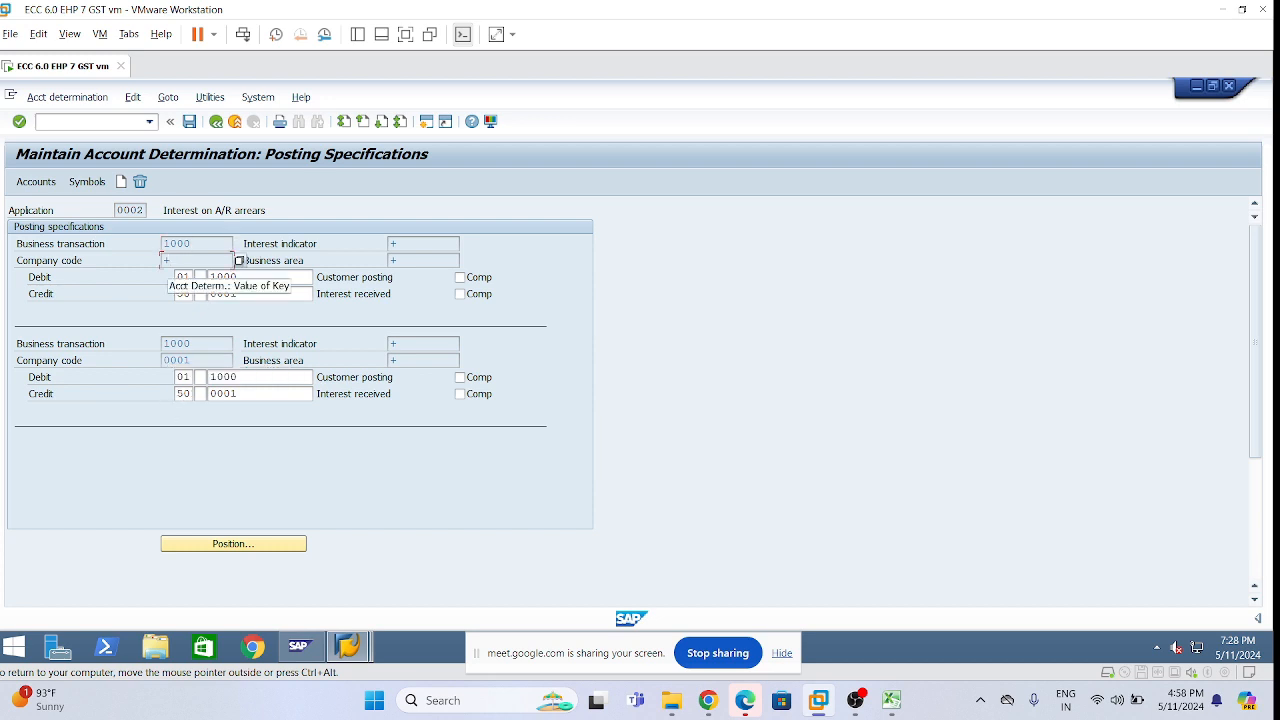
{"action": "double_click", "coordinate": [166, 260]}
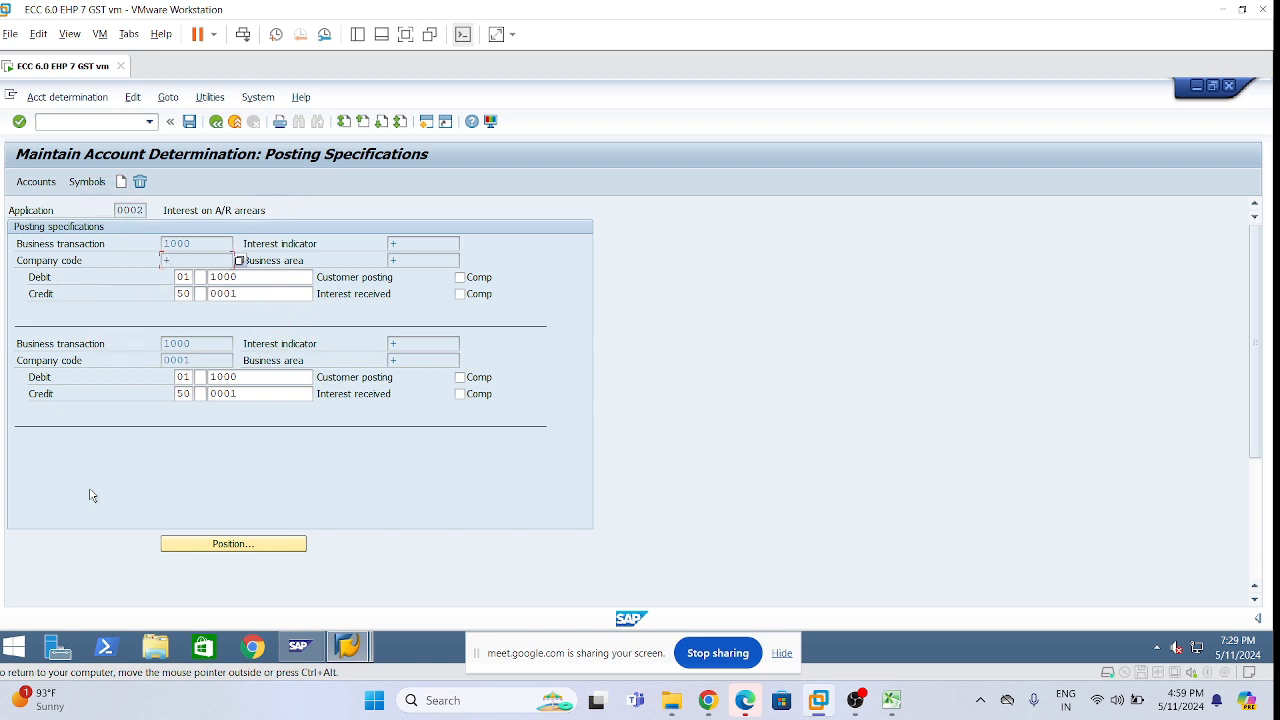
{"action": "left_click", "coordinate": [412, 243]}
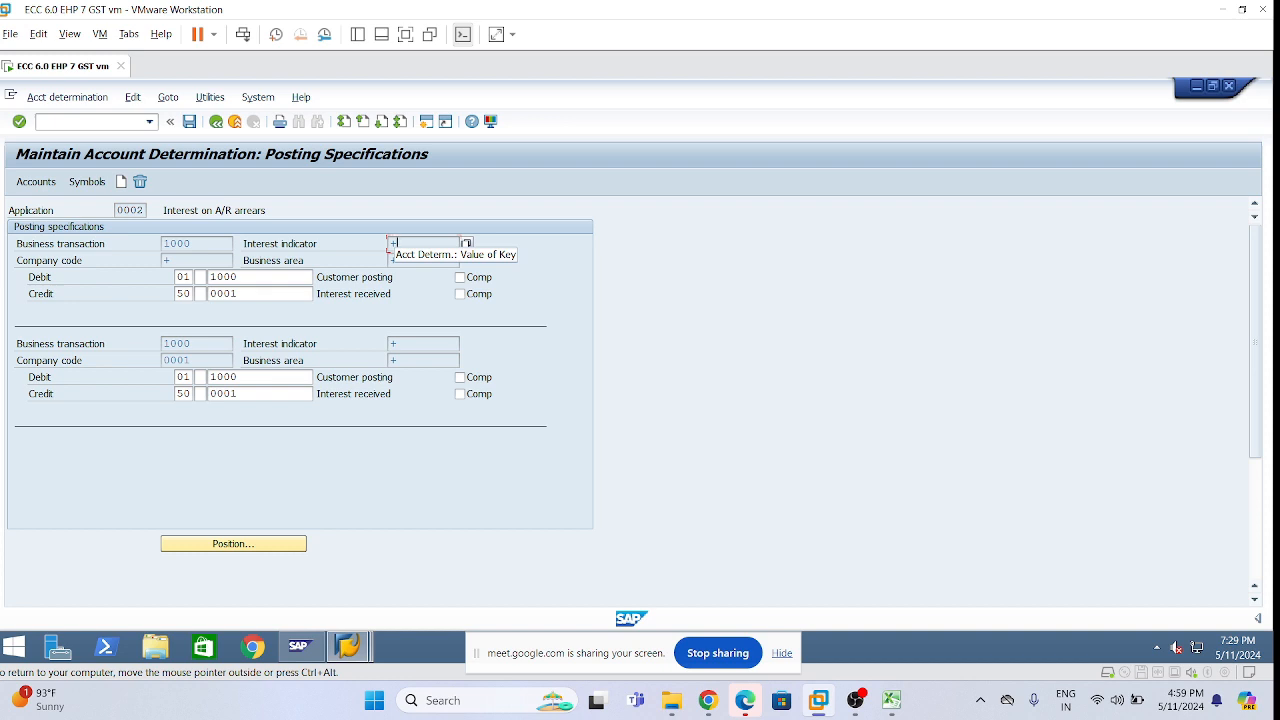
Check the second posting specification's interest indicator and business area keys, and consult the bank item interest list in the Excel worksheet before returning to SAP
{"action": "left_click", "coordinate": [398, 343]}
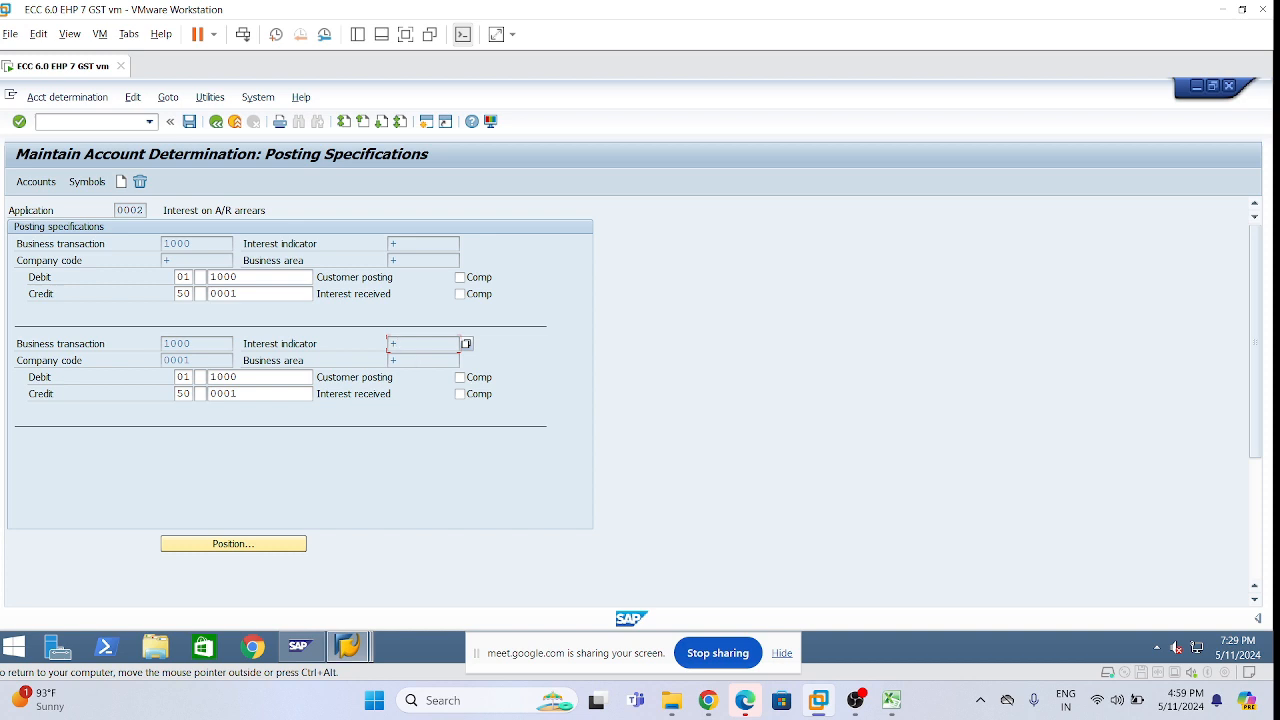
{"action": "left_click", "coordinate": [395, 360]}
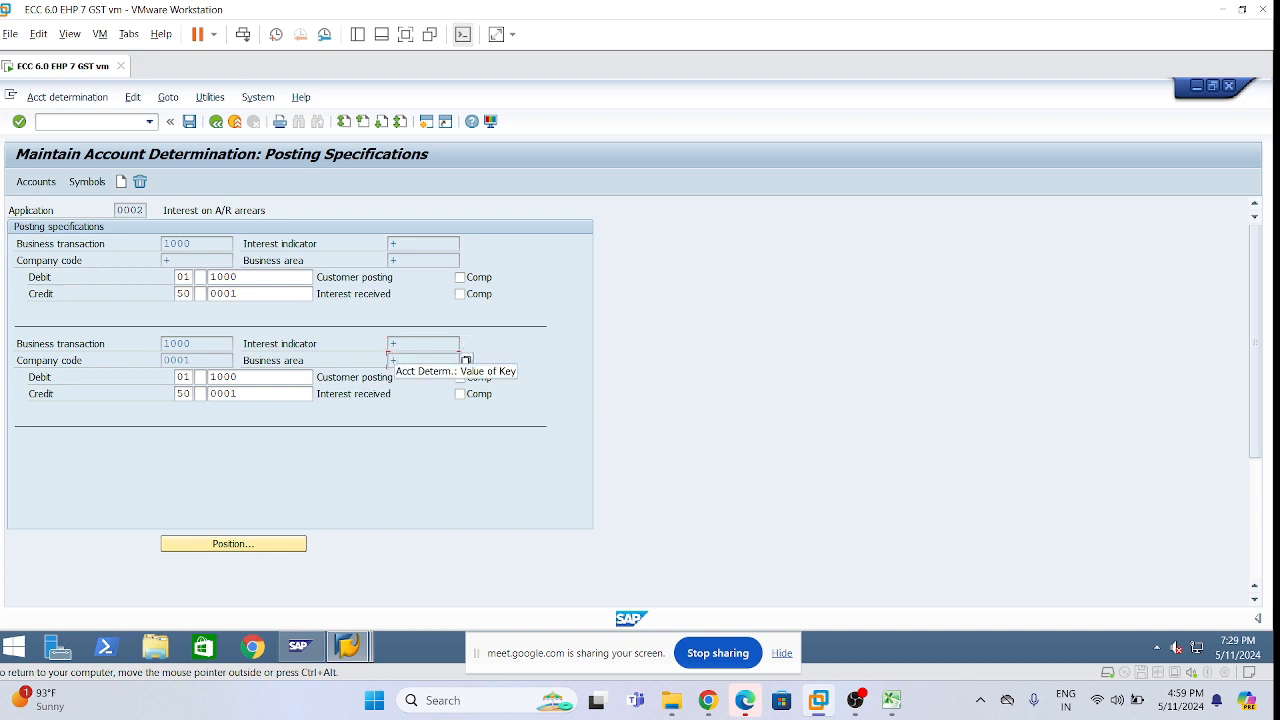
{"action": "left_click", "coordinate": [892, 700]}
{"action": "left_click", "coordinate": [170, 516]}
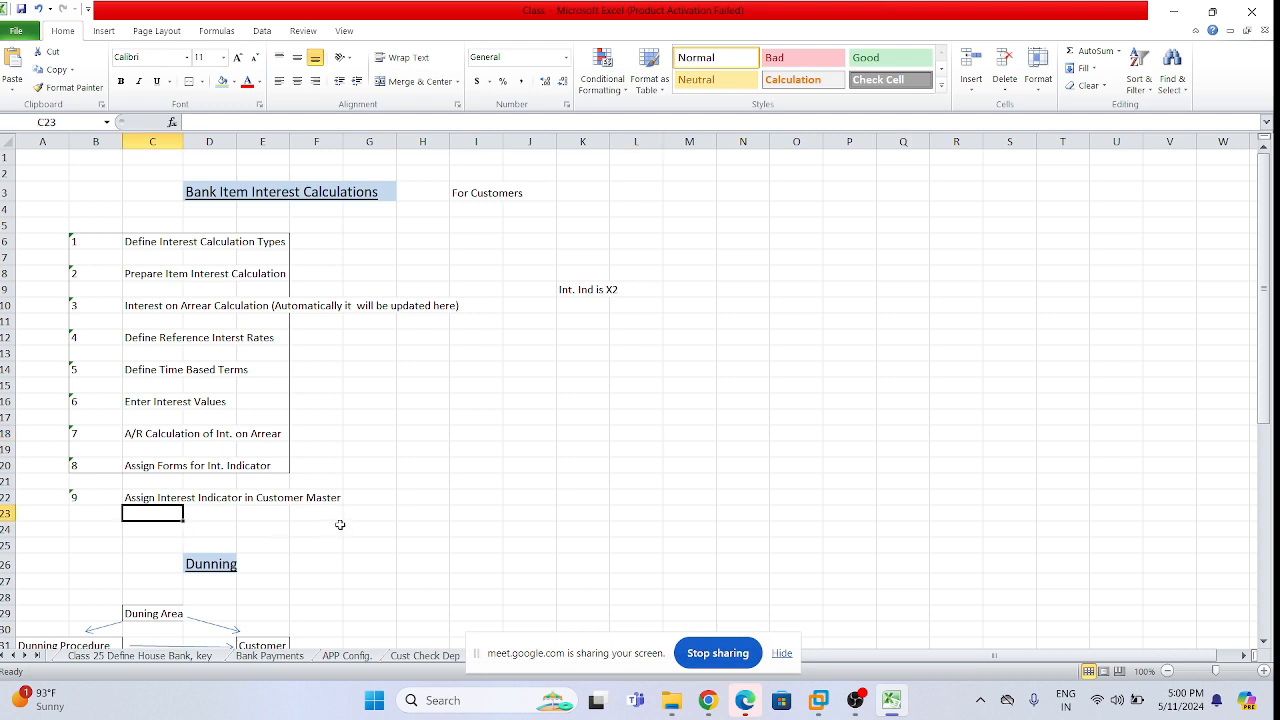
{"action": "left_click", "coordinate": [340, 525]}
{"action": "left_click", "coordinate": [155, 515]}
{"action": "left_click", "coordinate": [143, 528]}
{"action": "key", "text": "alt+Tab"}
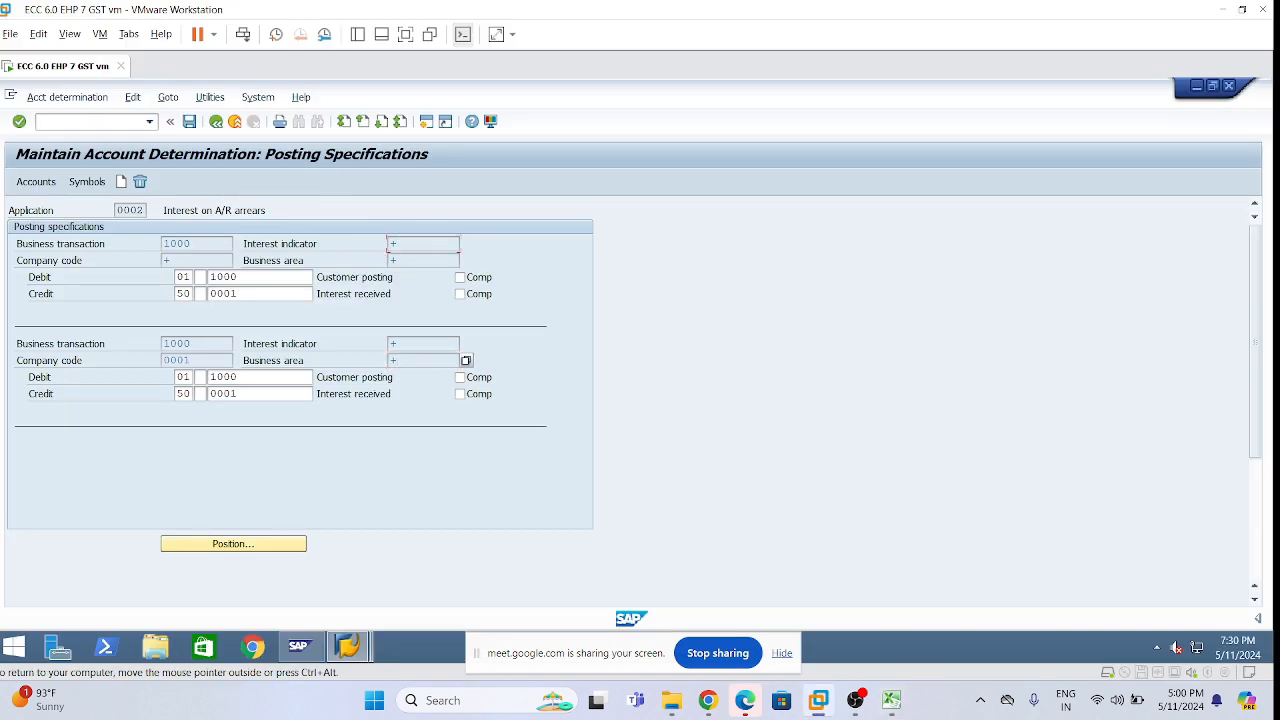
Compare the interest indicator keys of both business transaction 1000 specifications and look up the field help for the business transaction label
{"action": "left_click", "coordinate": [397, 244]}
{"action": "left_click", "coordinate": [397, 344]}
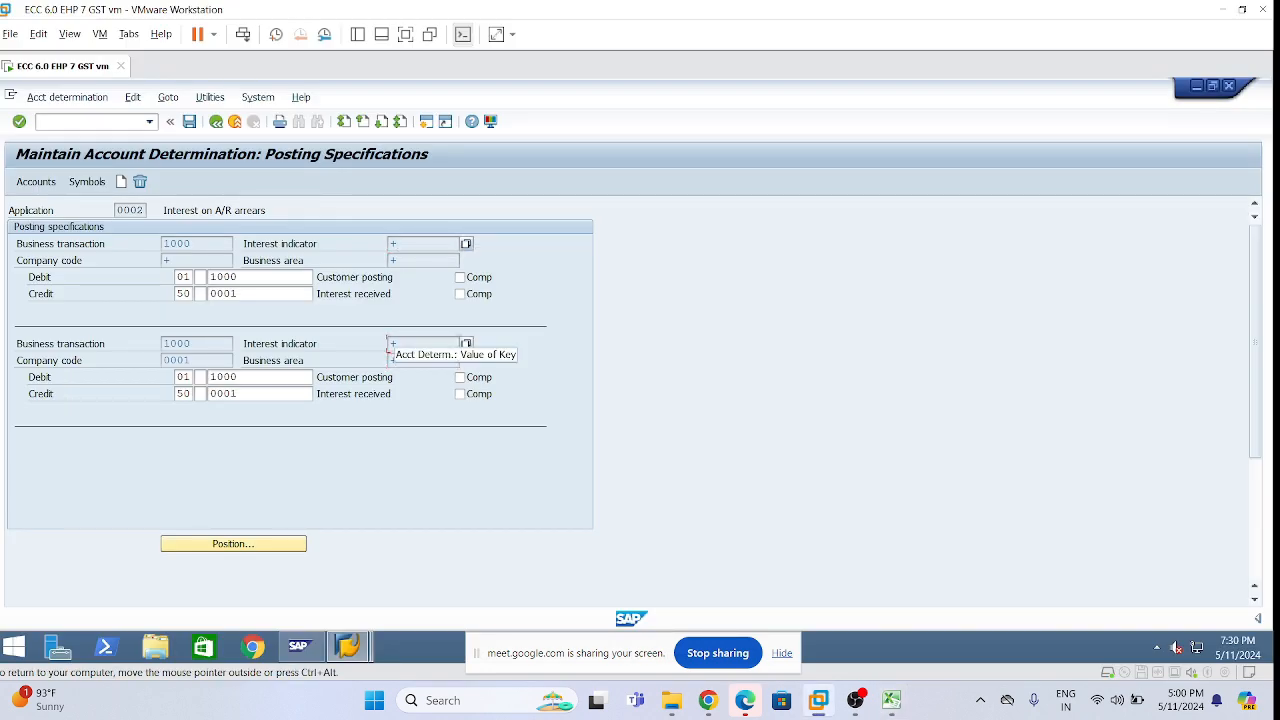
{"action": "left_click", "coordinate": [392, 246]}
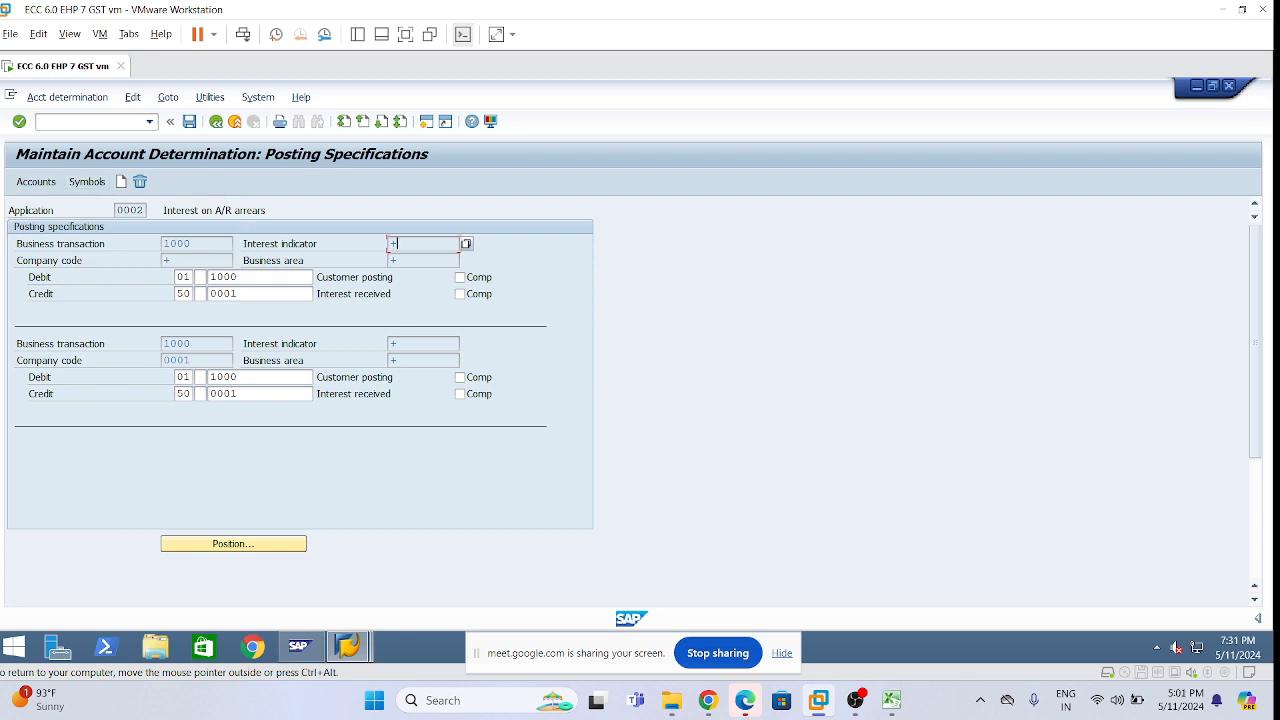
{"action": "left_click", "coordinate": [85, 243]}
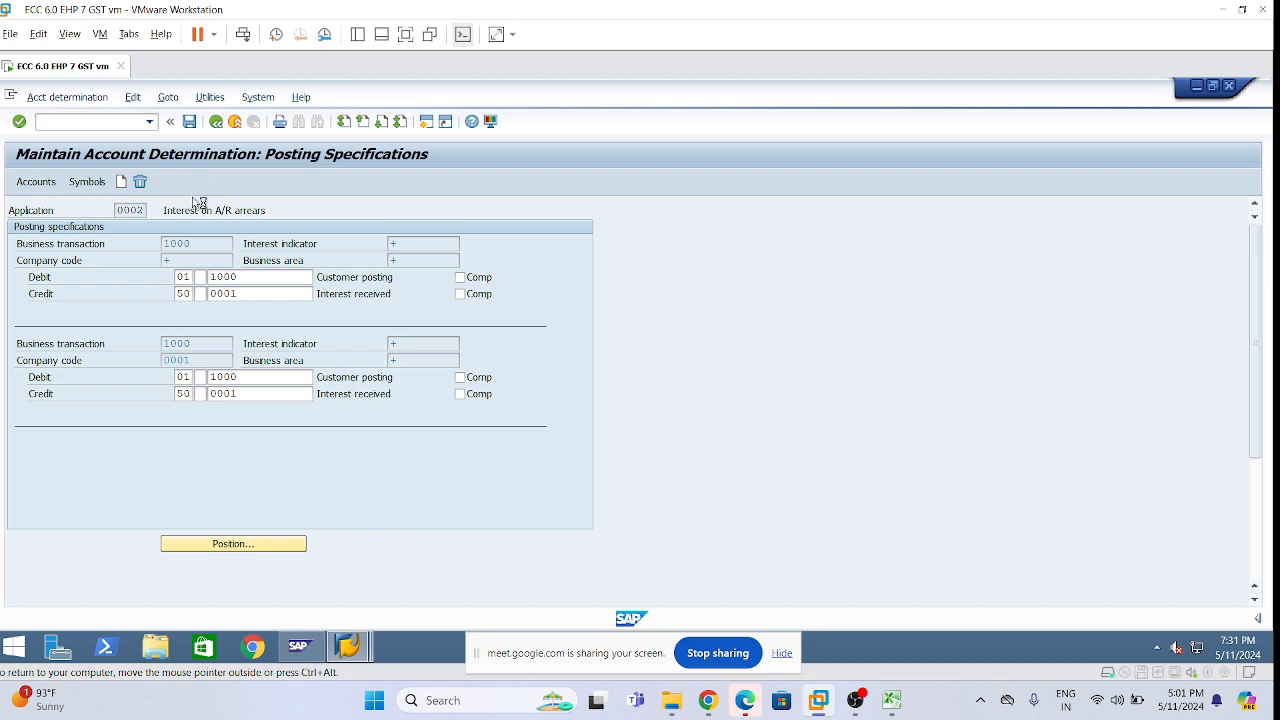
{"action": "key", "text": "F1"}
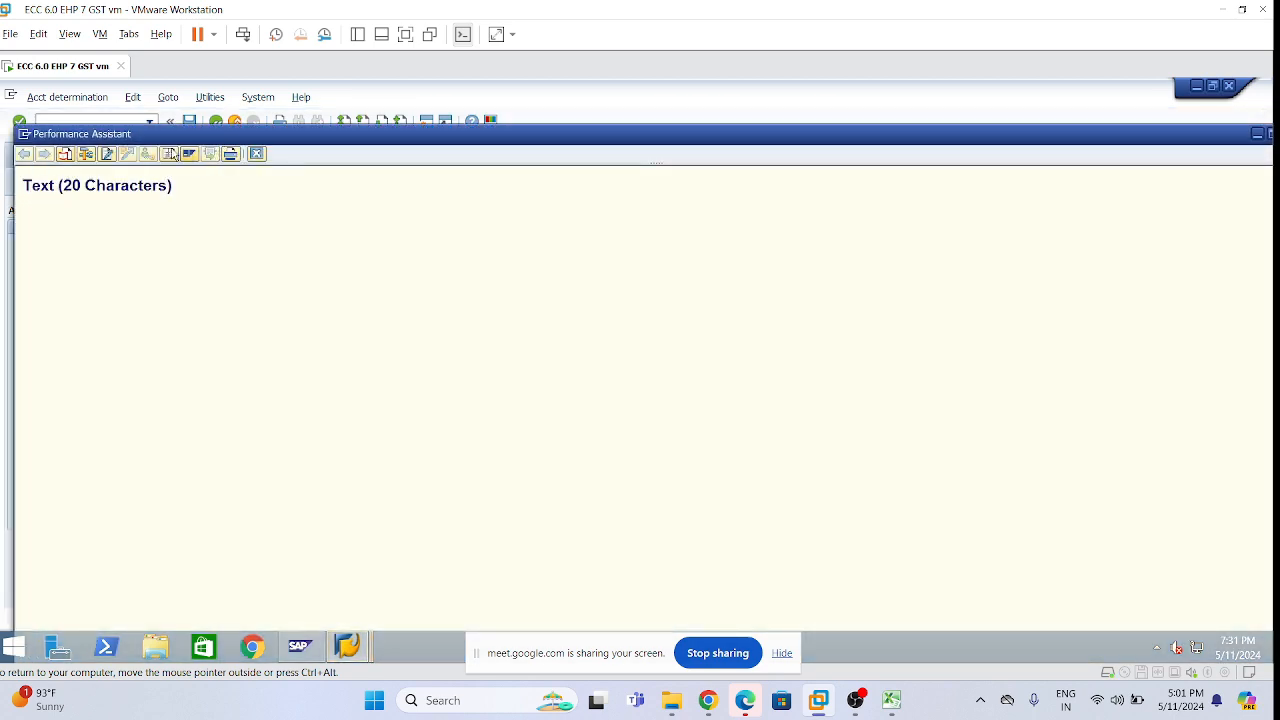
{"action": "left_click", "coordinate": [257, 155]}
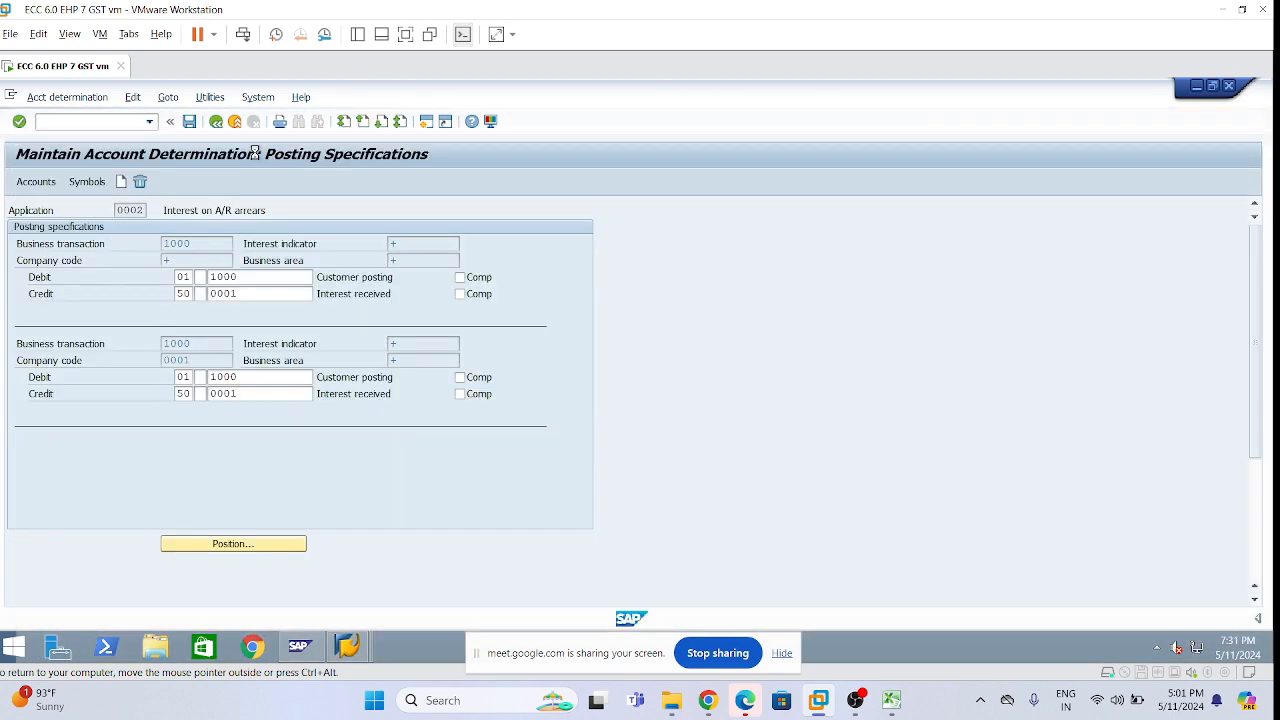
Examine the debit and credit account symbols of the first business transaction 1000 specification, glancing at the other specifications for comparison
{"action": "left_click", "coordinate": [198, 245]}
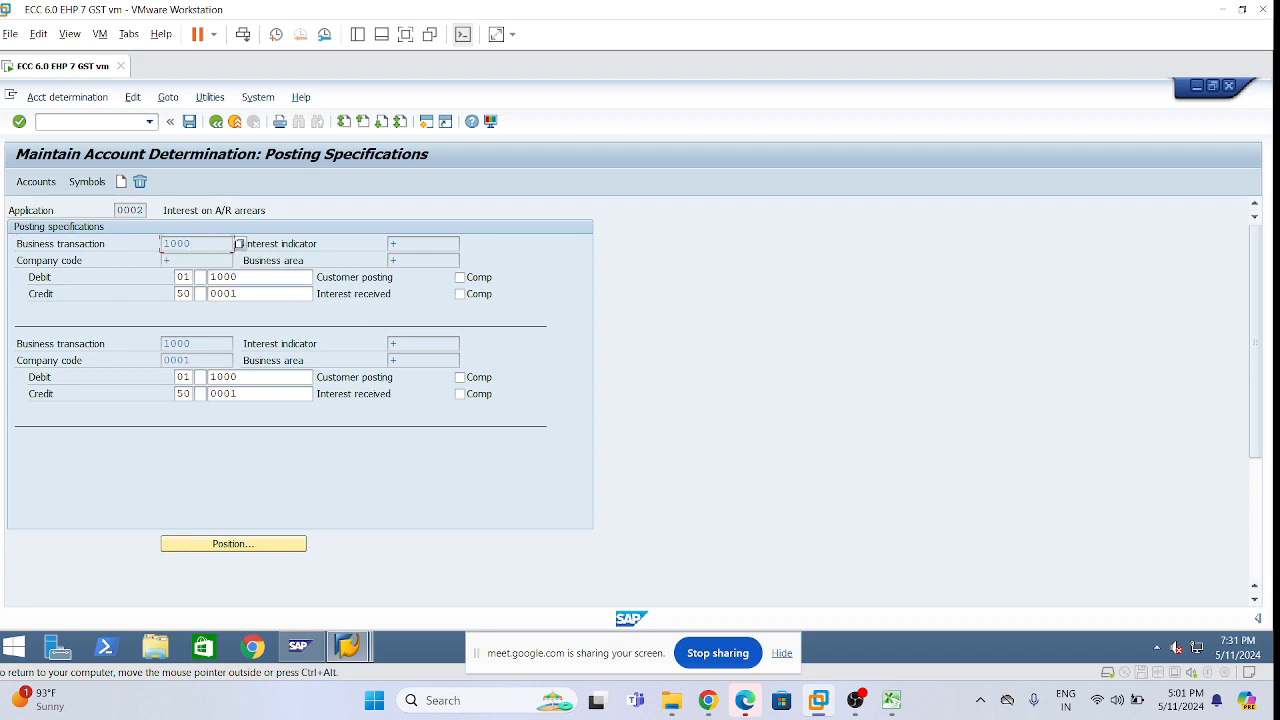
{"action": "left_click", "coordinate": [312, 277]}
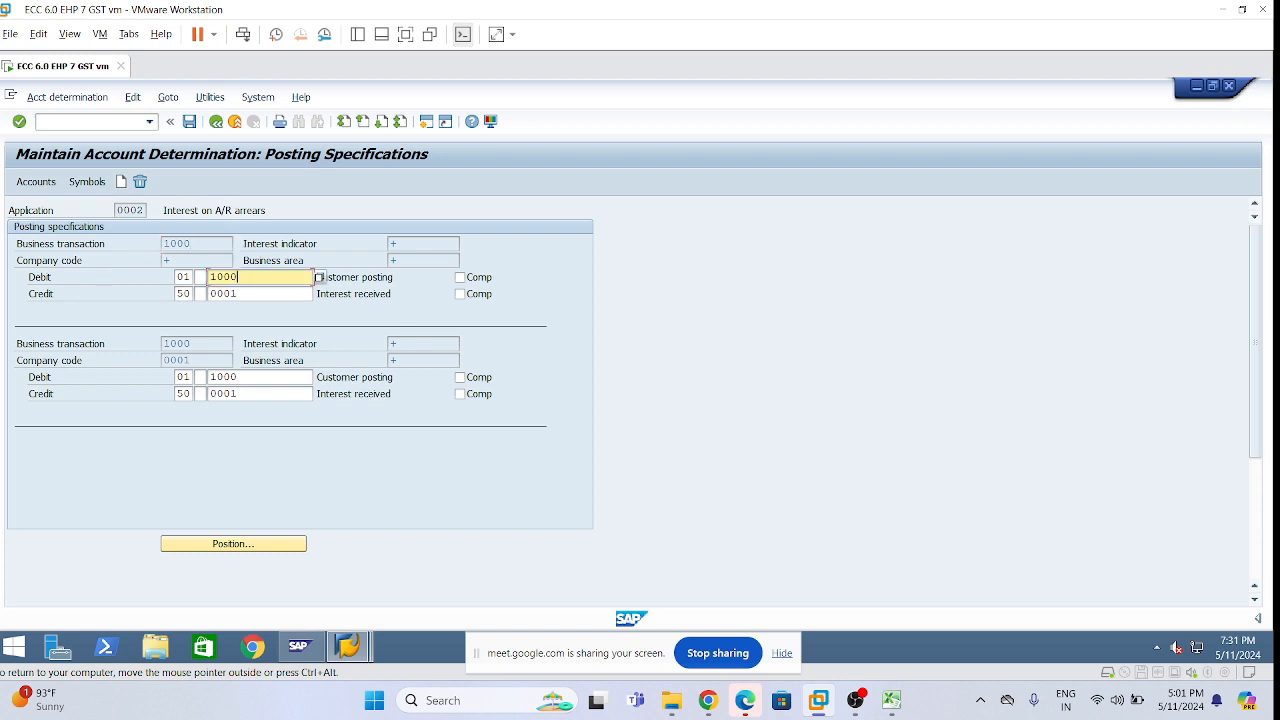
{"action": "left_click", "coordinate": [313, 294]}
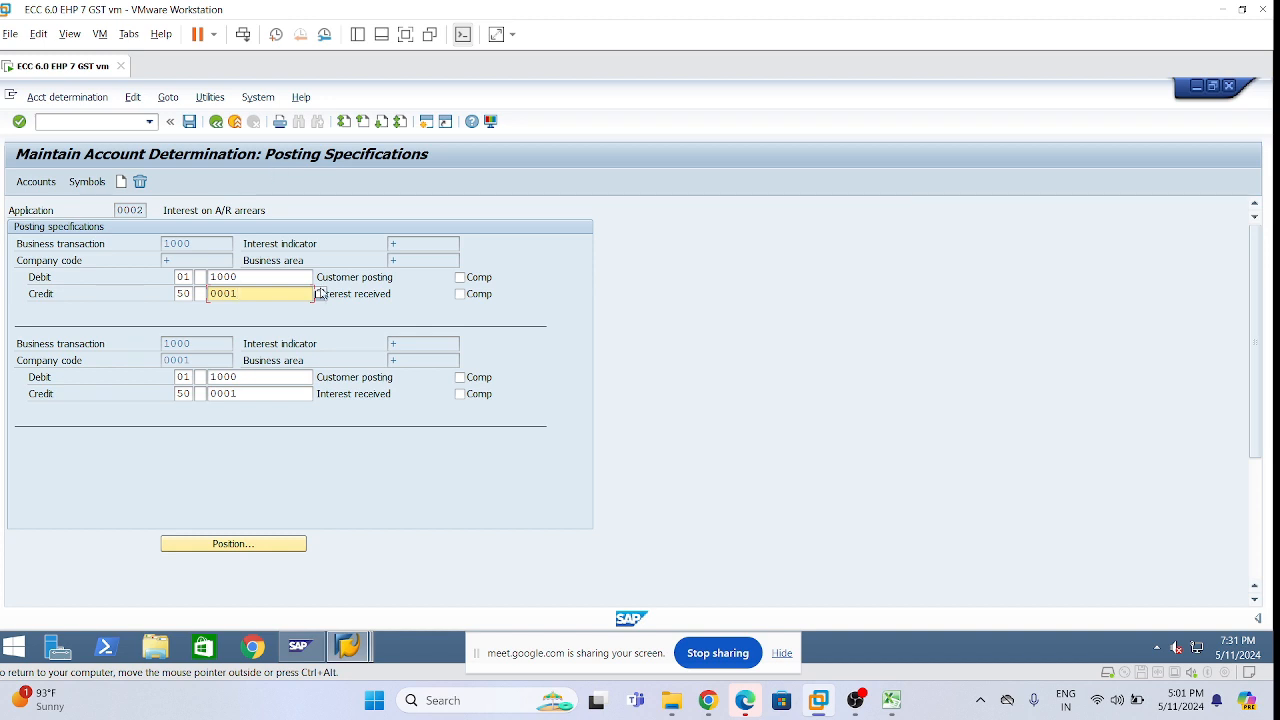
{"action": "left_click", "coordinate": [363, 277]}
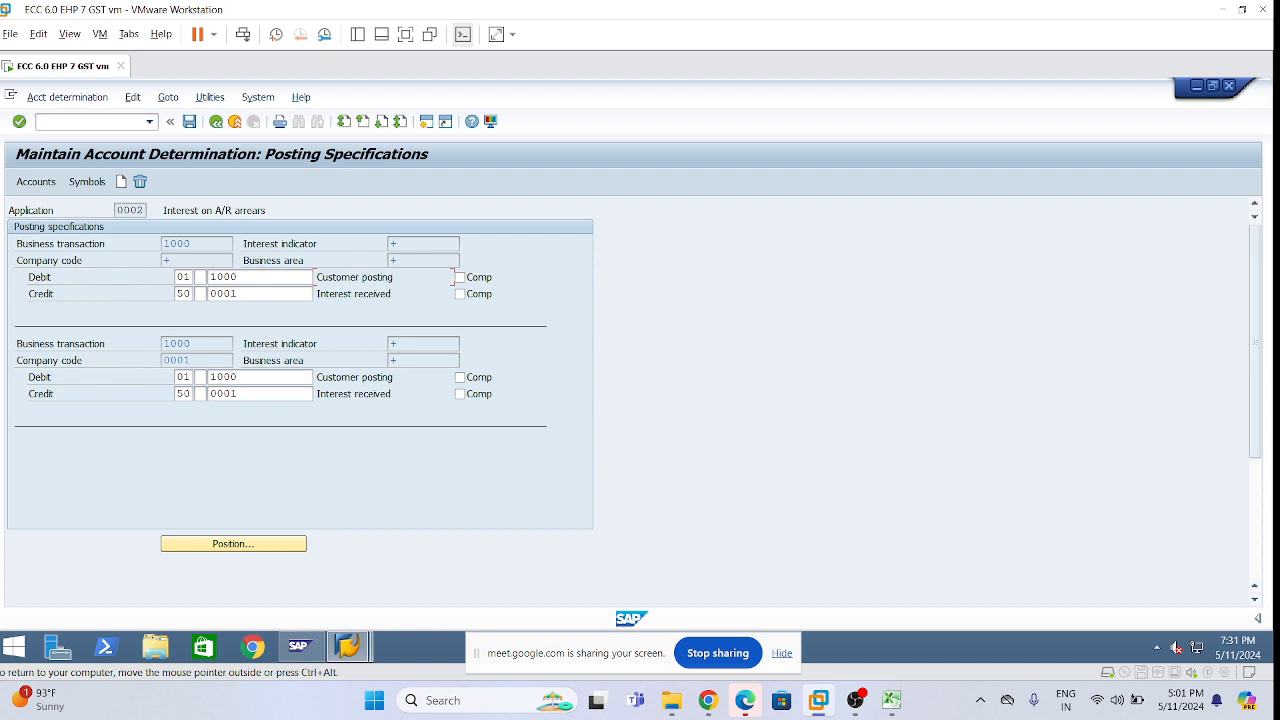
{"action": "left_click", "coordinate": [309, 294]}
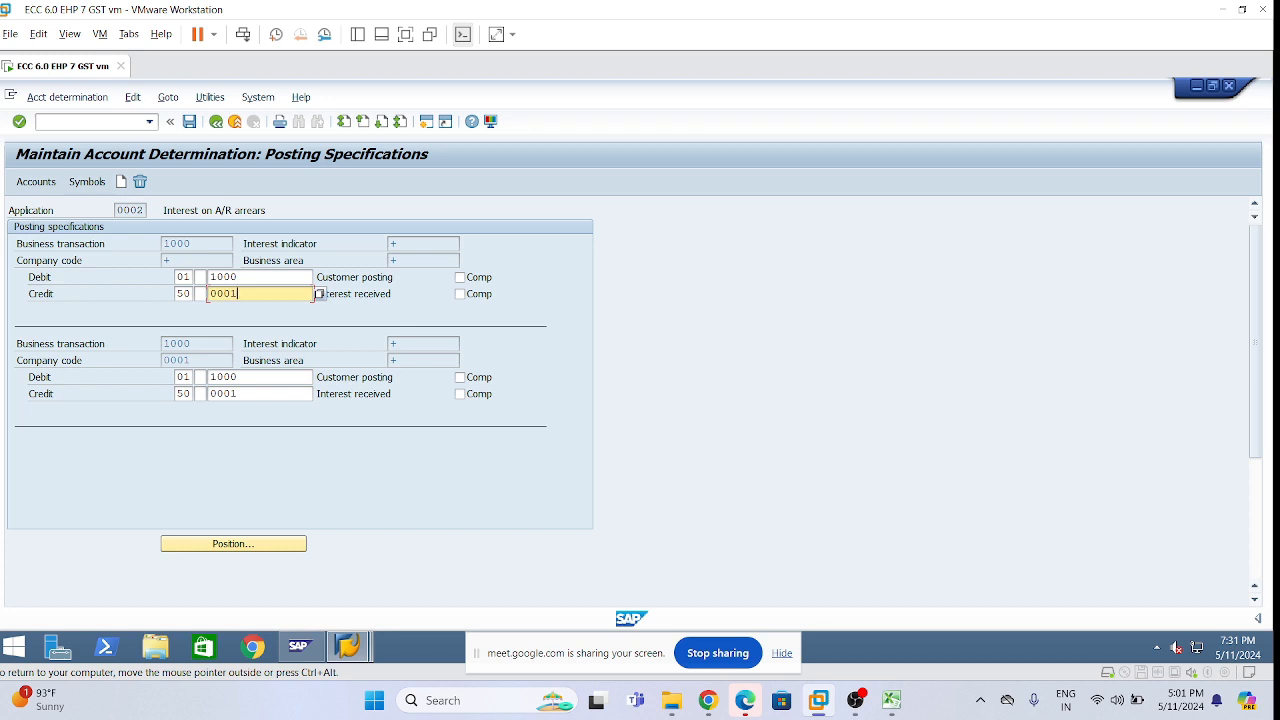
{"action": "left_click", "coordinate": [237, 243]}
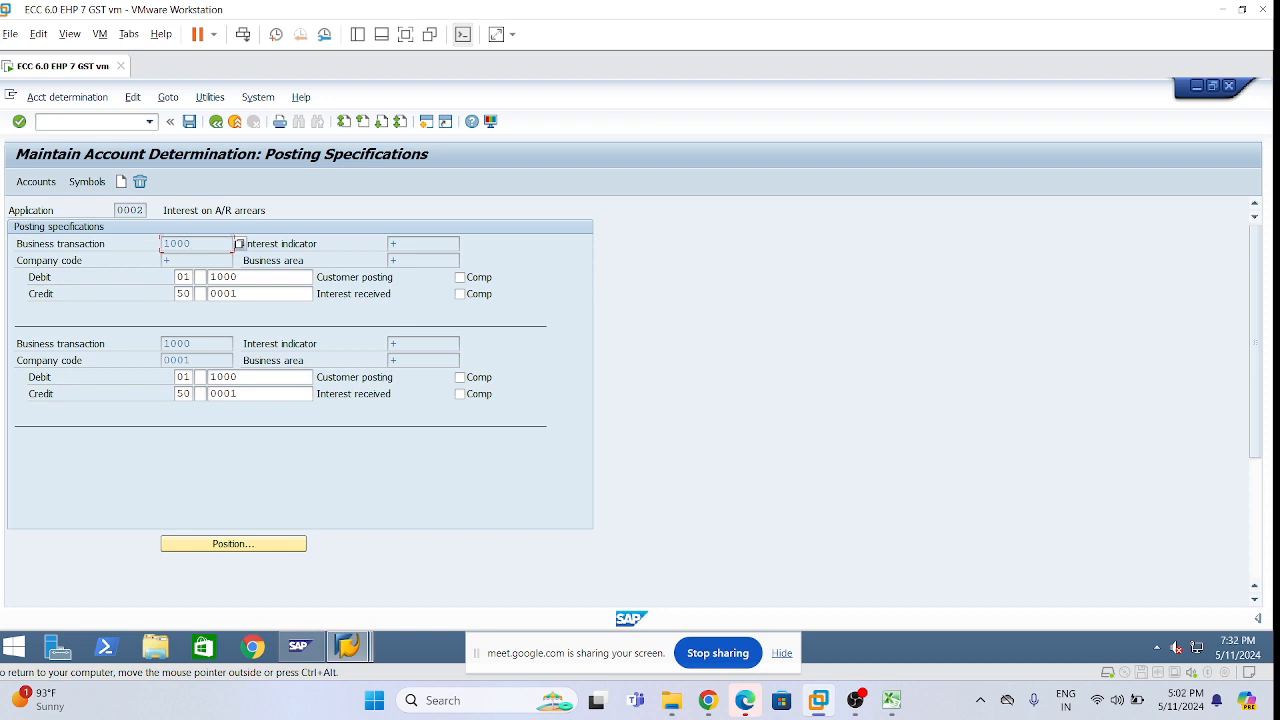
{"action": "left_click_drag", "start_coordinate": [193, 244], "coordinate": [163, 244]}
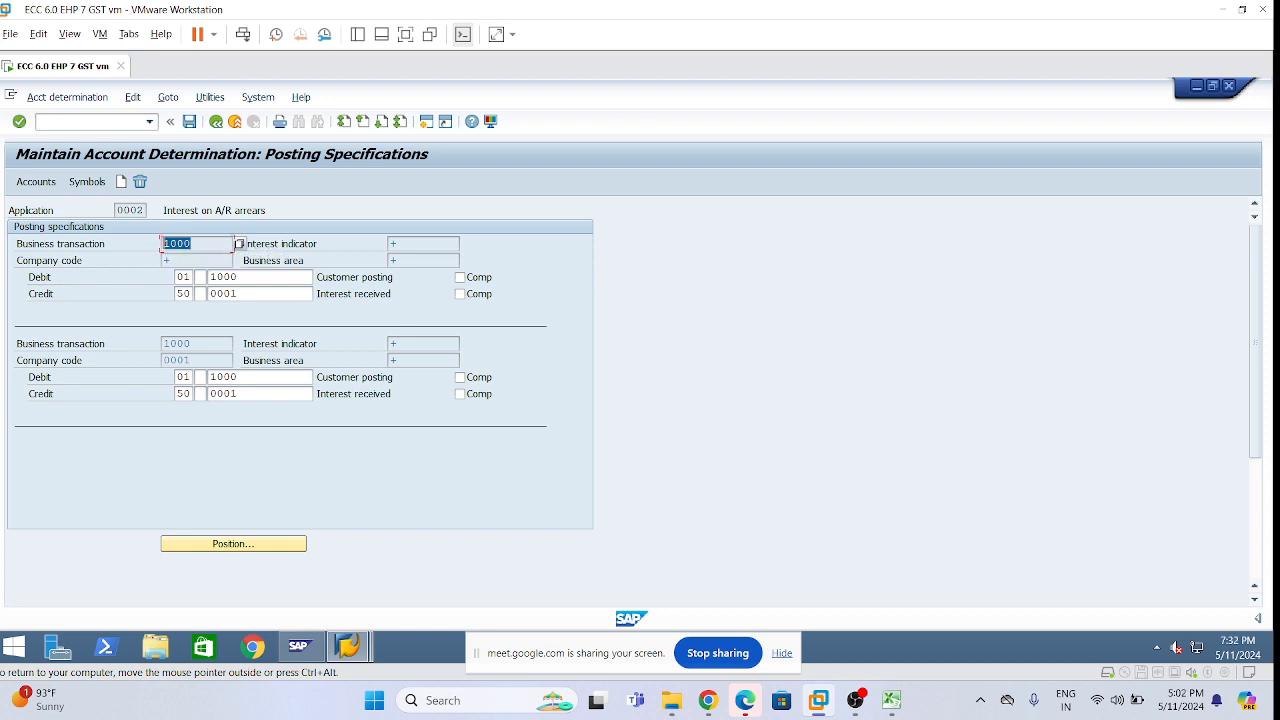
{"action": "left_click", "coordinate": [383, 121]}
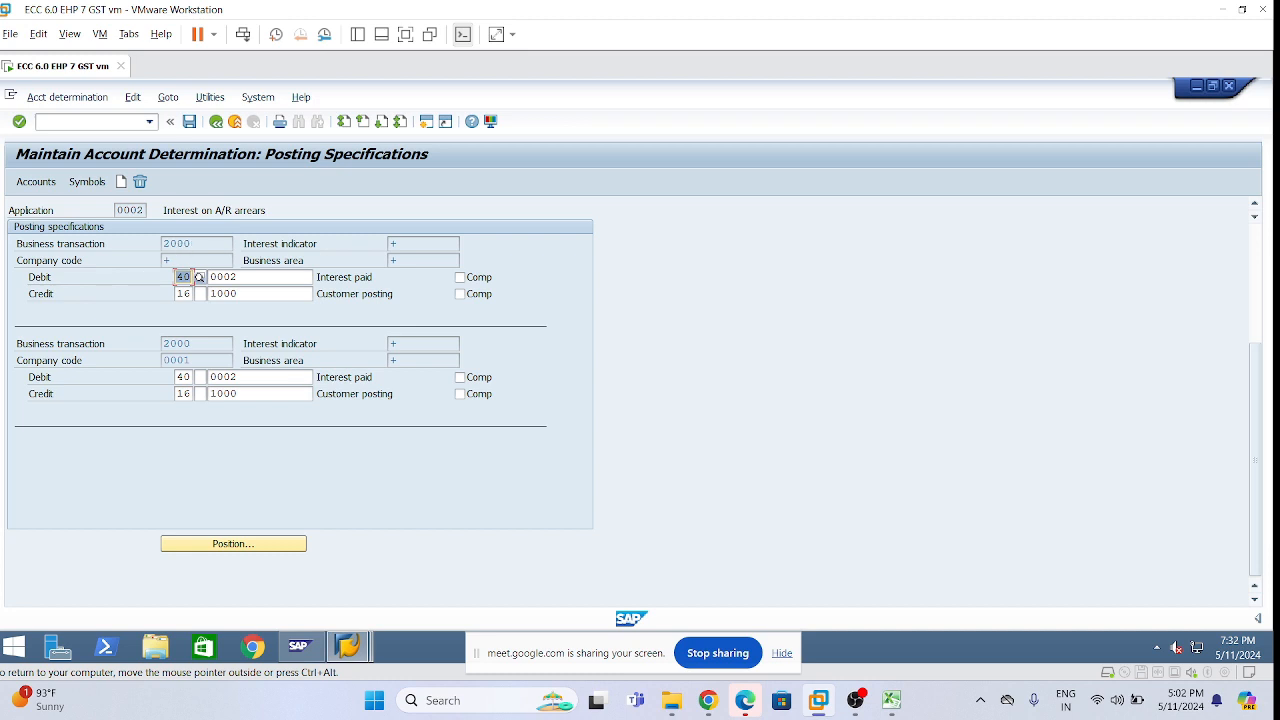
{"action": "left_click", "coordinate": [363, 121]}
{"action": "left_click", "coordinate": [236, 244]}
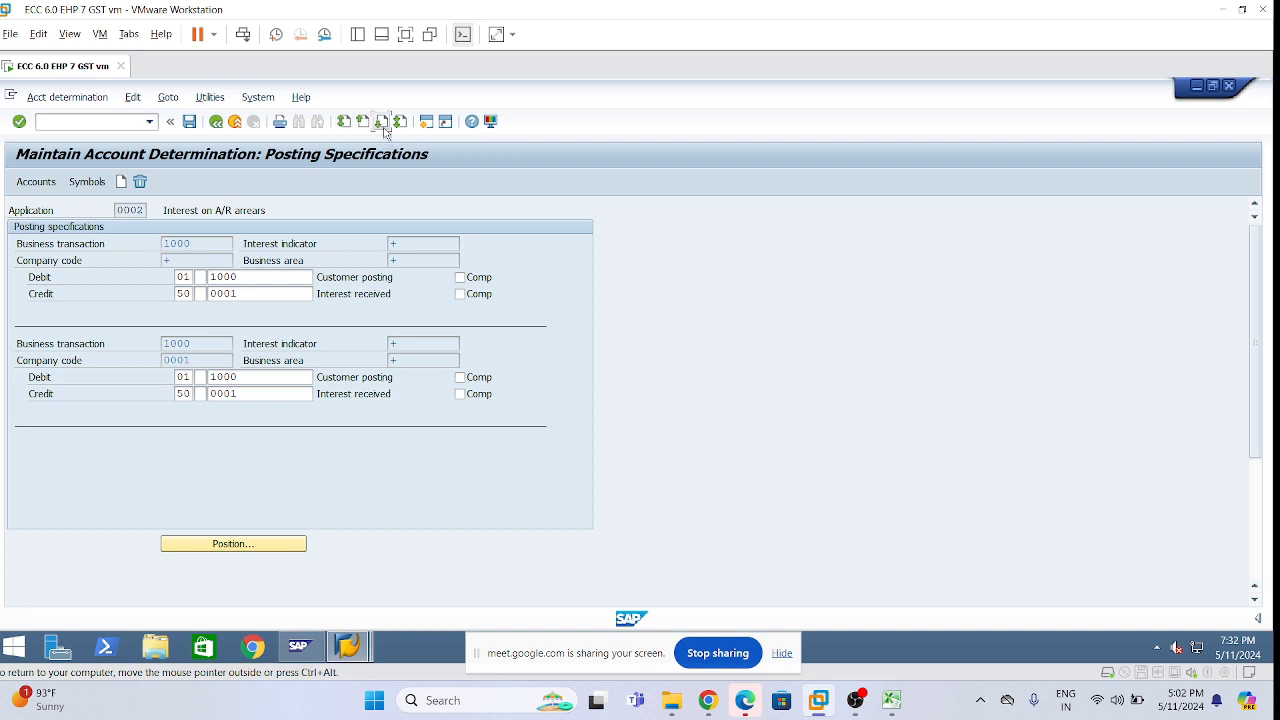
Examine the business transaction 2000 posting specification: interest paid debit symbol, customer posting credit symbol, application and compression option
{"action": "left_click", "coordinate": [382, 122]}
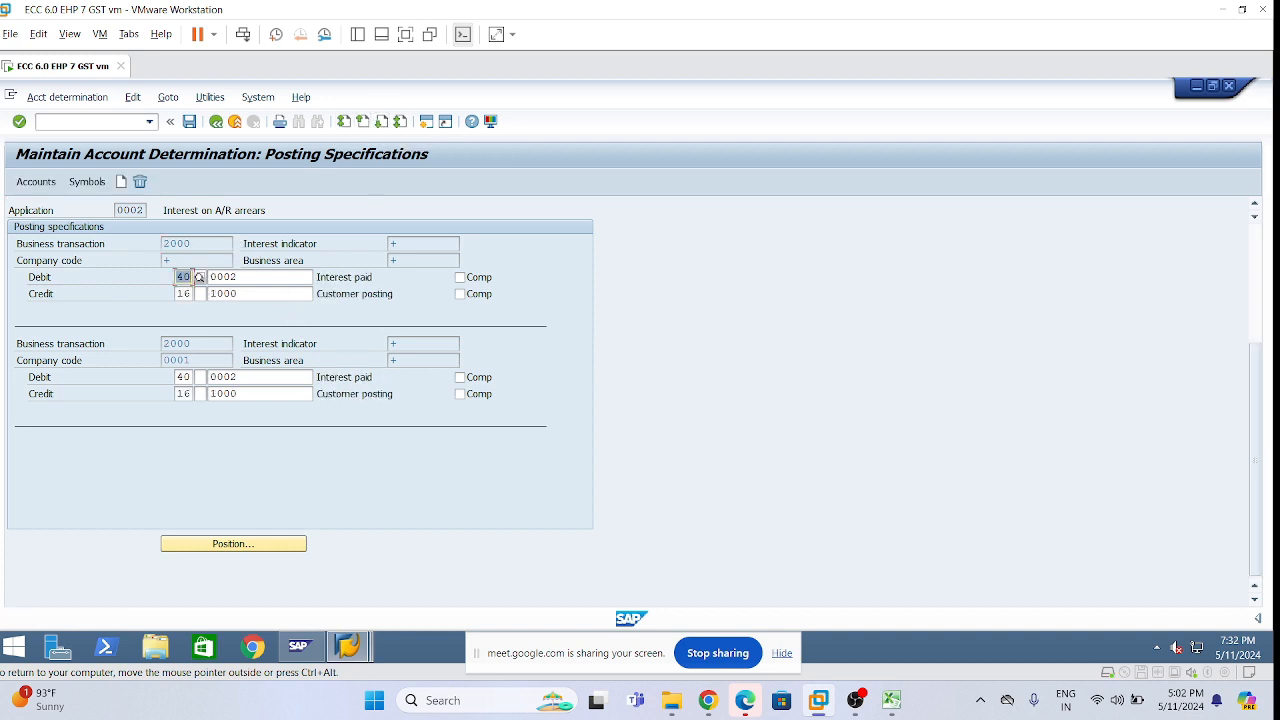
{"action": "left_click", "coordinate": [300, 277]}
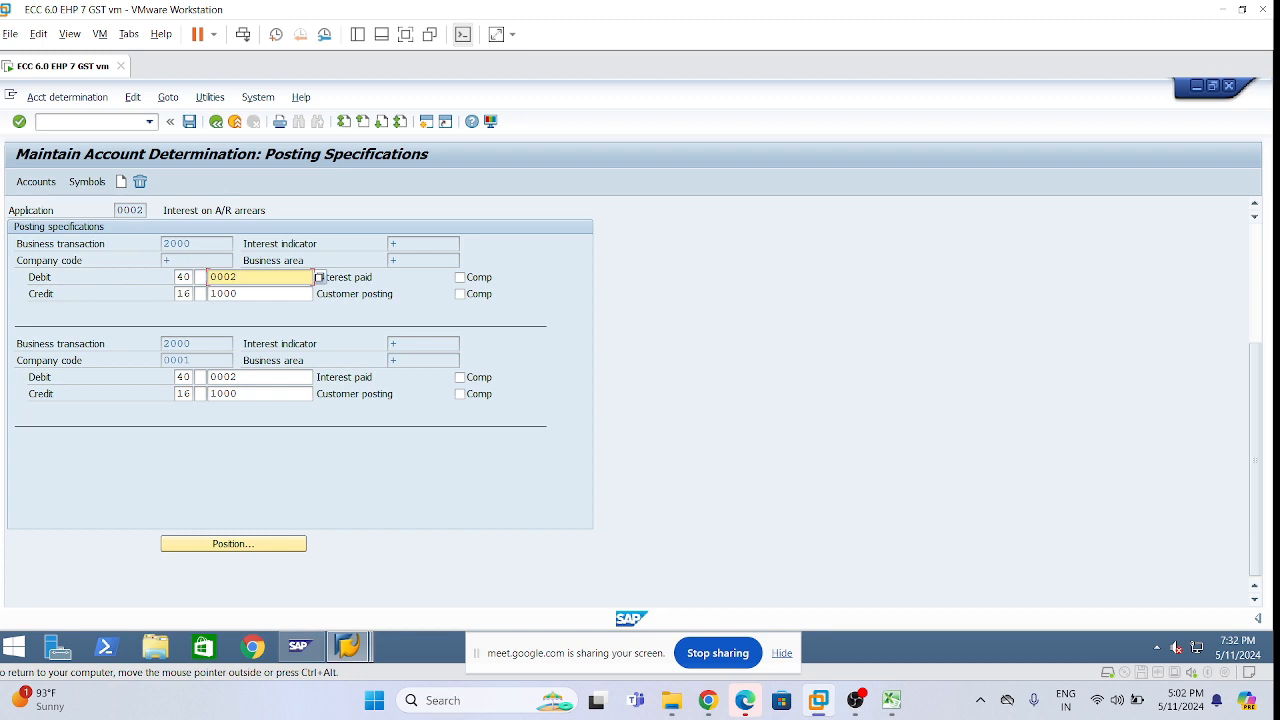
{"action": "left_click", "coordinate": [198, 246]}
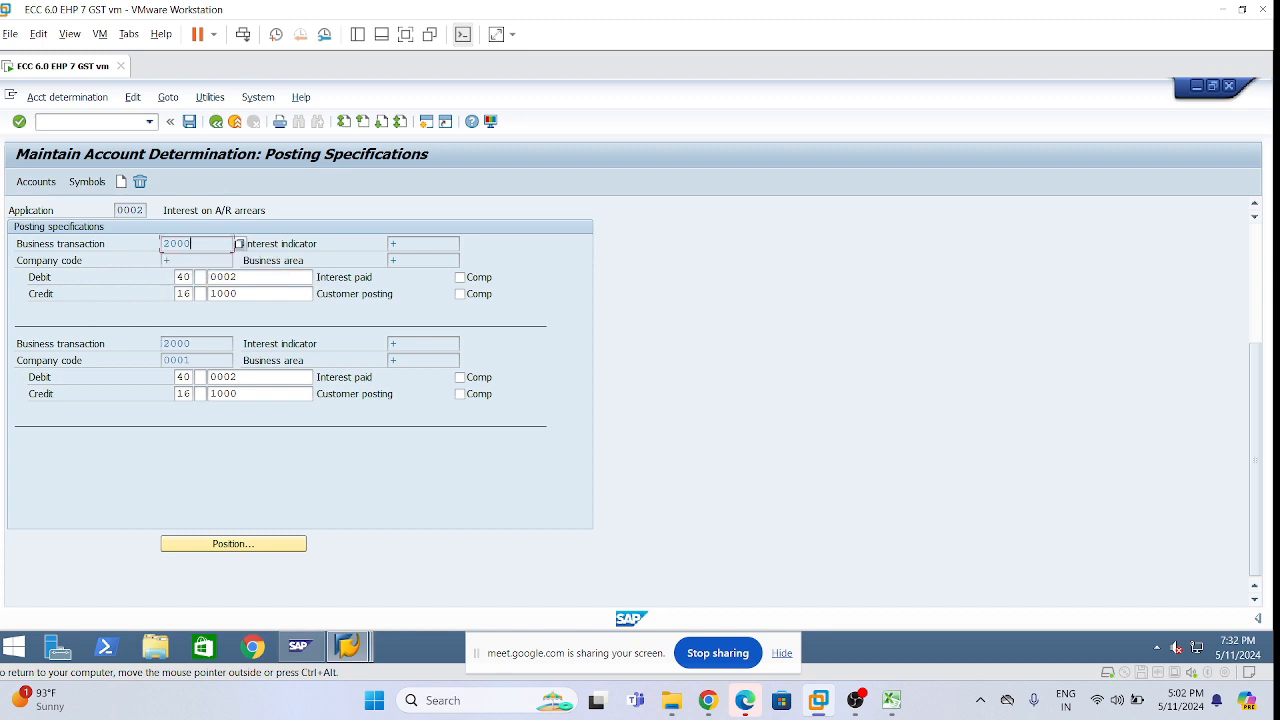
{"action": "left_click", "coordinate": [256, 277]}
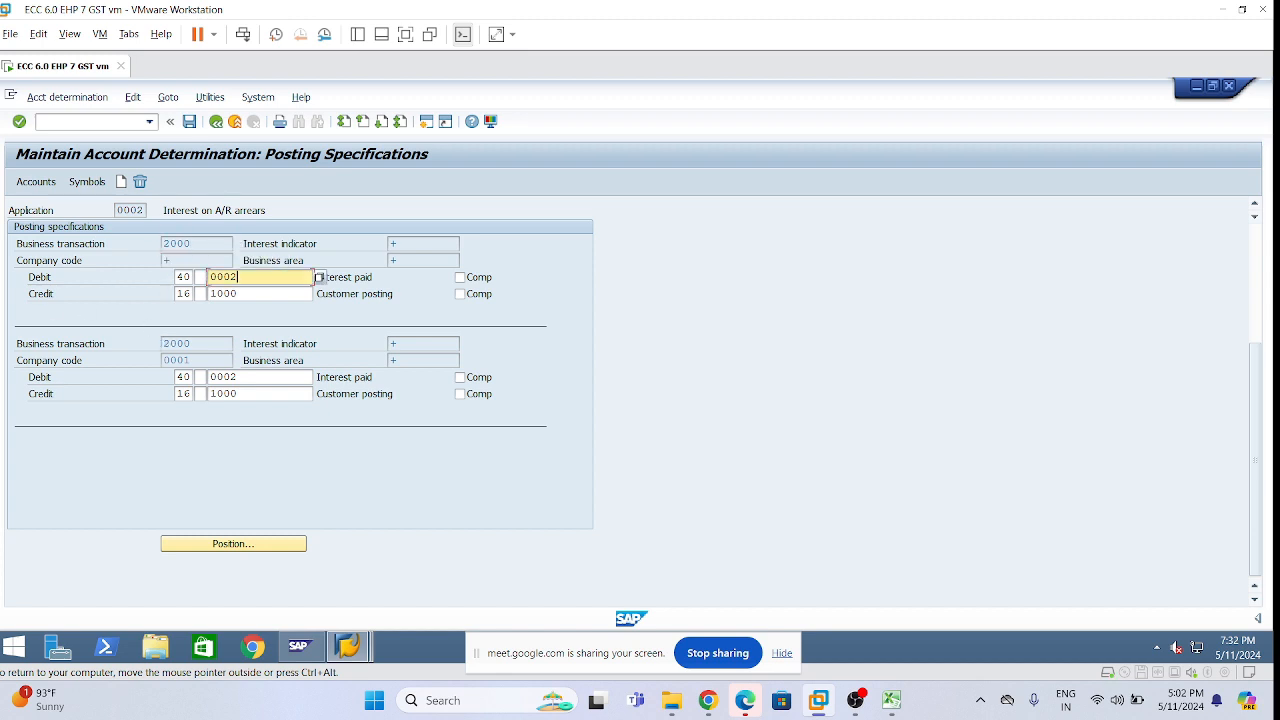
{"action": "left_click", "coordinate": [256, 294]}
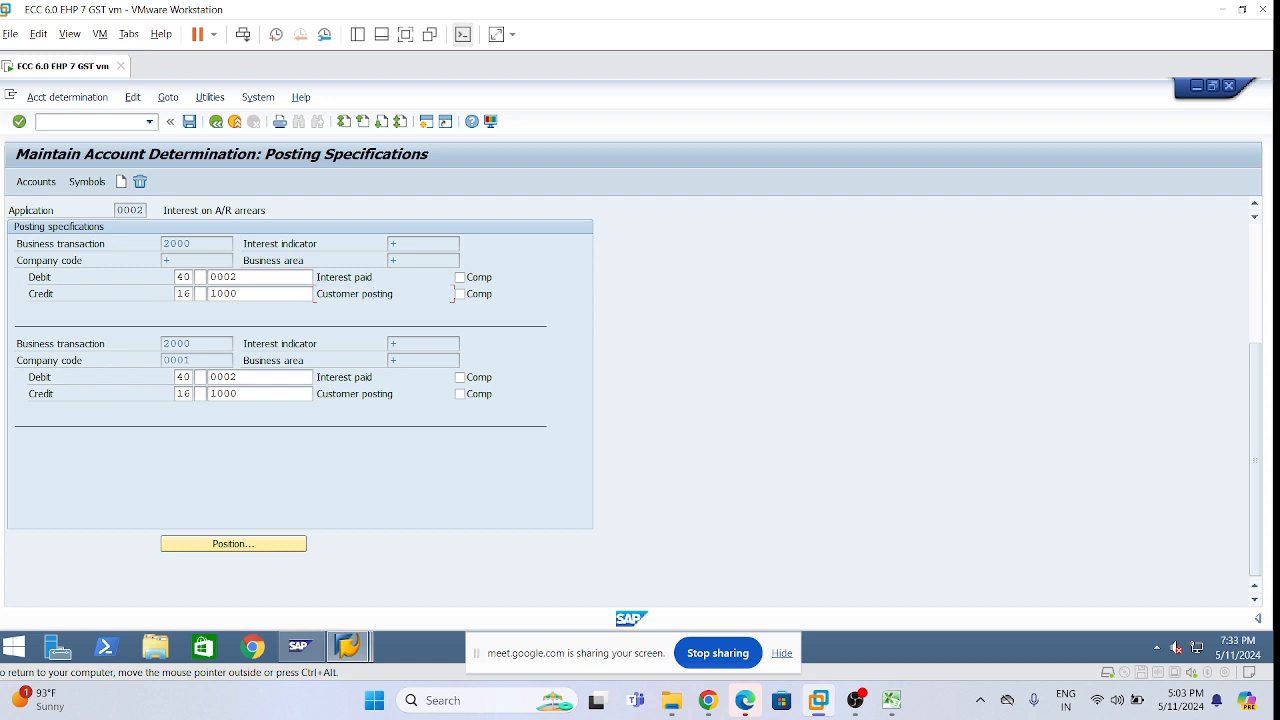
{"action": "double_click", "coordinate": [224, 293]}
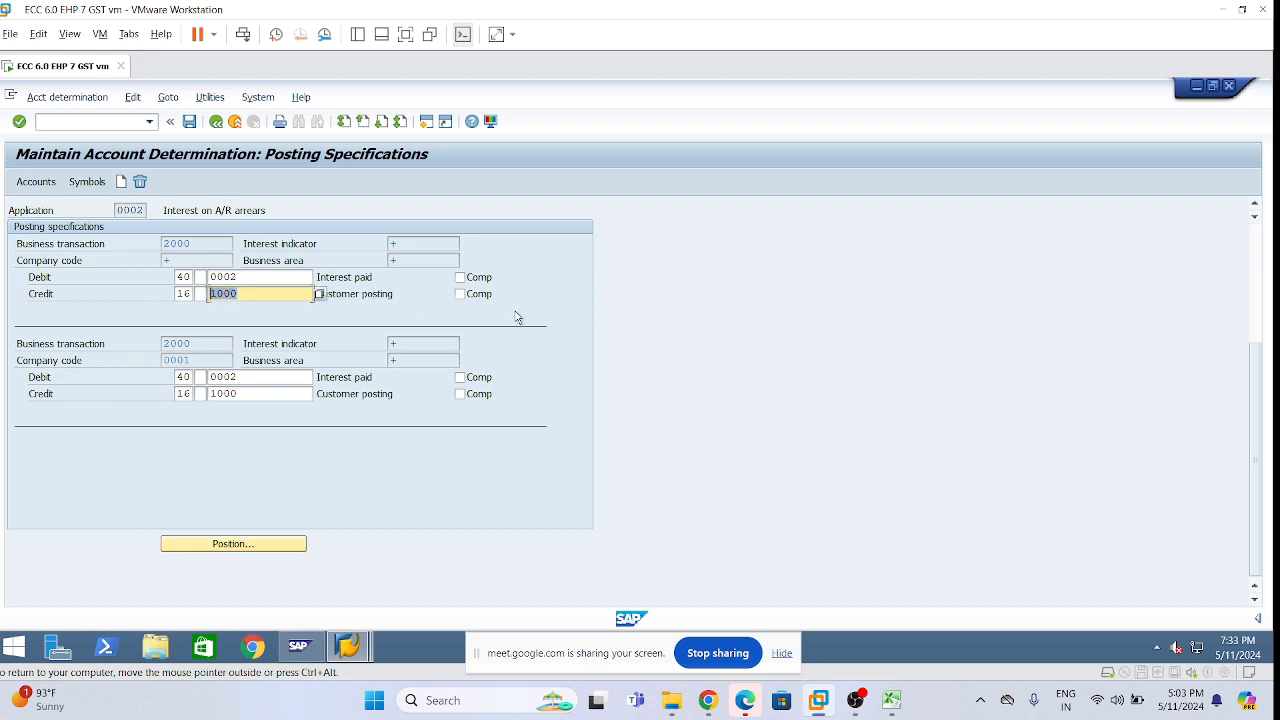
{"action": "left_click", "coordinate": [13, 212]}
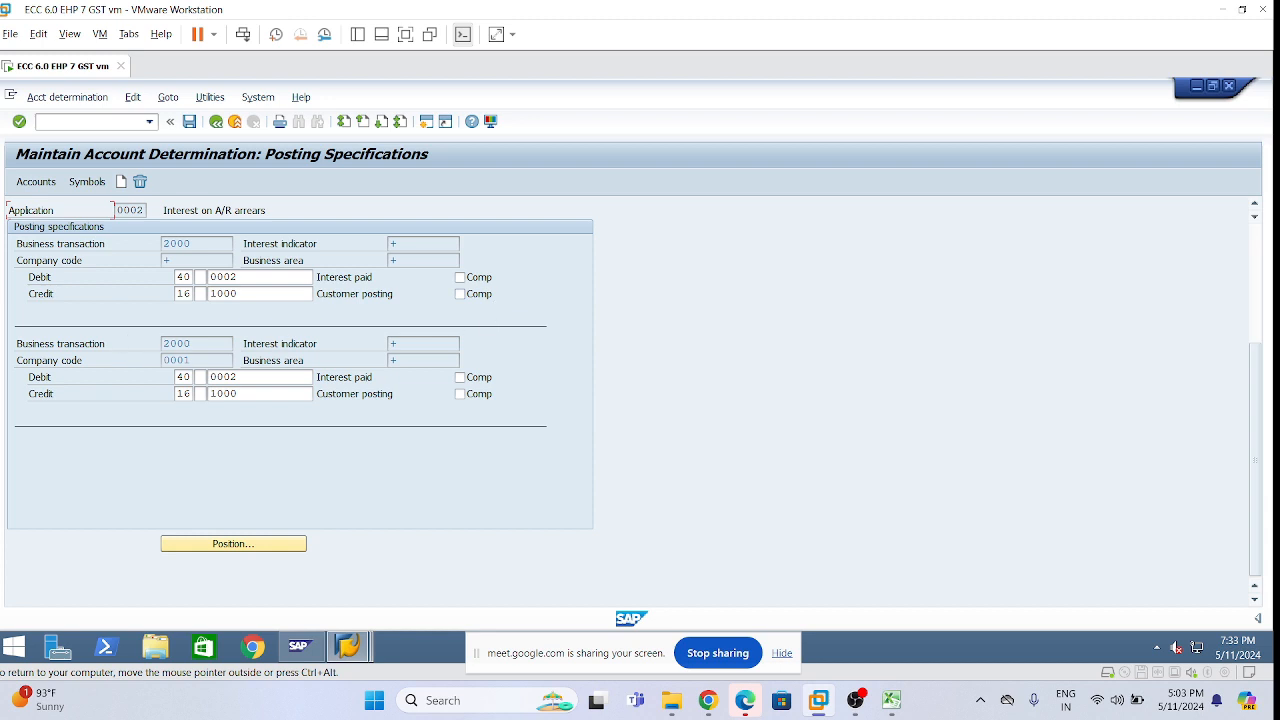
{"action": "left_click", "coordinate": [498, 302]}
{"action": "left_click", "coordinate": [494, 301]}
{"action": "left_click", "coordinate": [459, 294]}
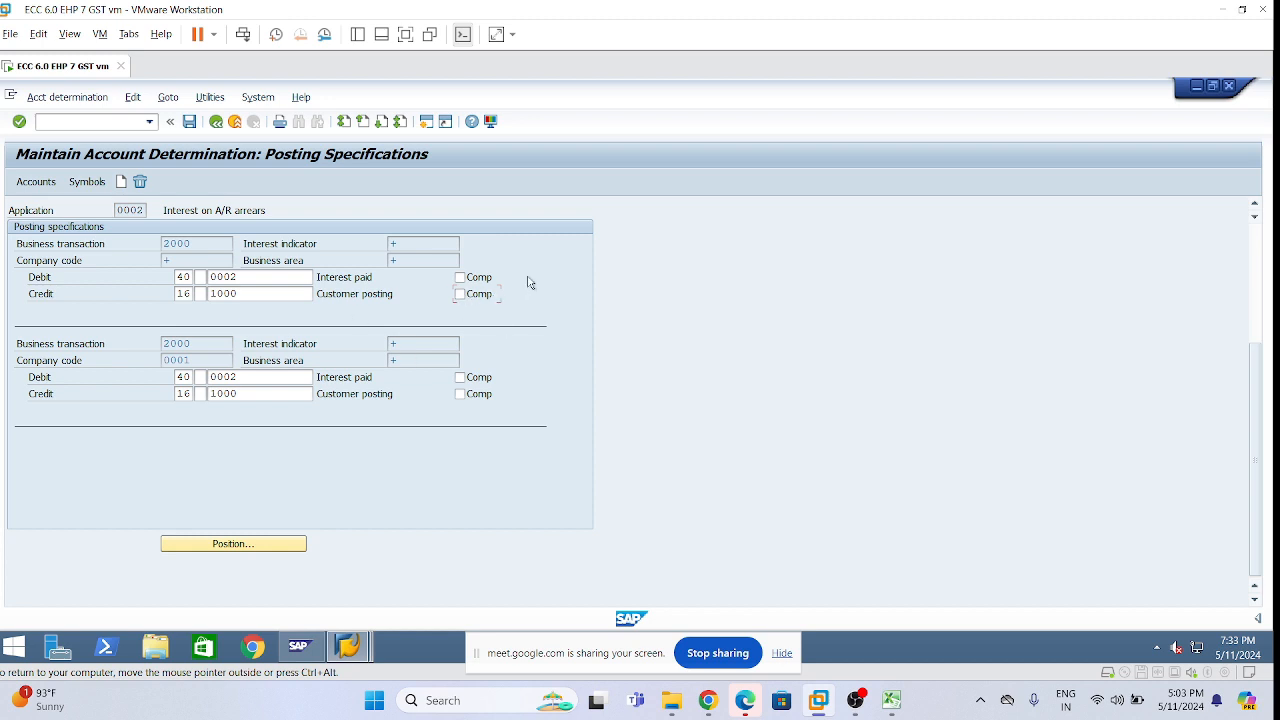
Open the account assignments of the A/R arrears interest application for chart of accounts LOCA
{"action": "left_click", "coordinate": [35, 182]}
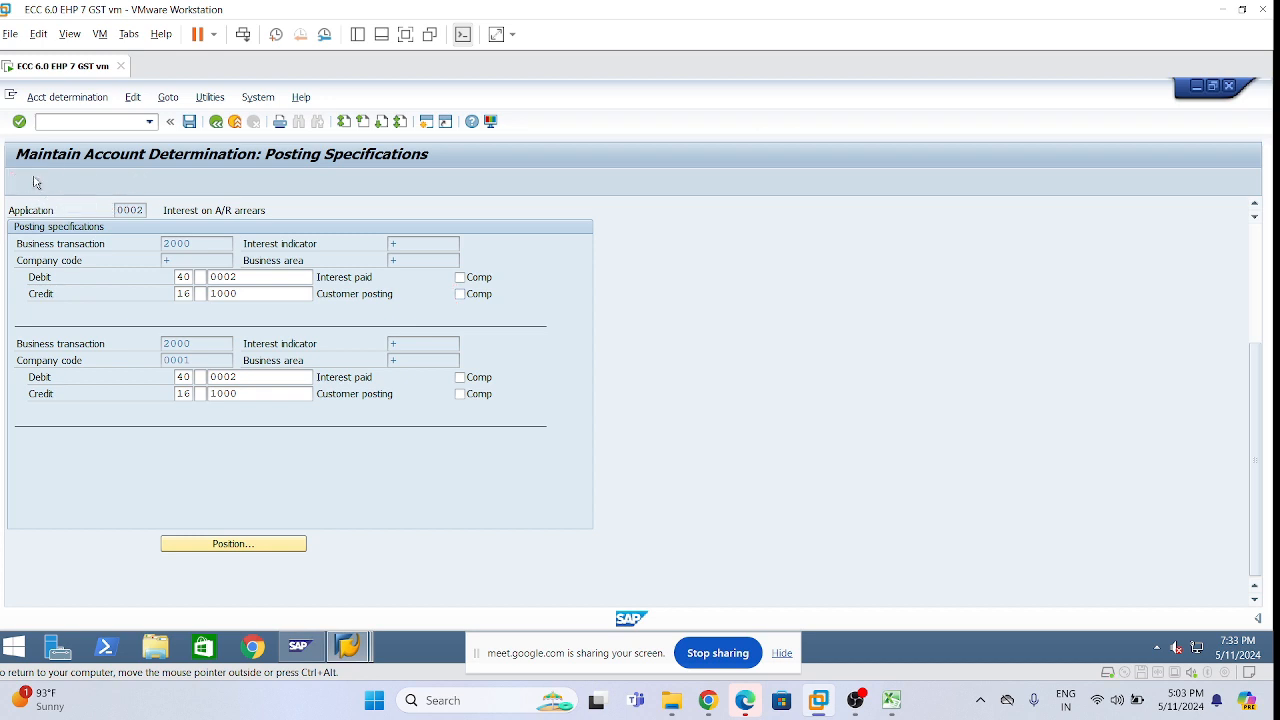
{"action": "left_click", "coordinate": [194, 303]}
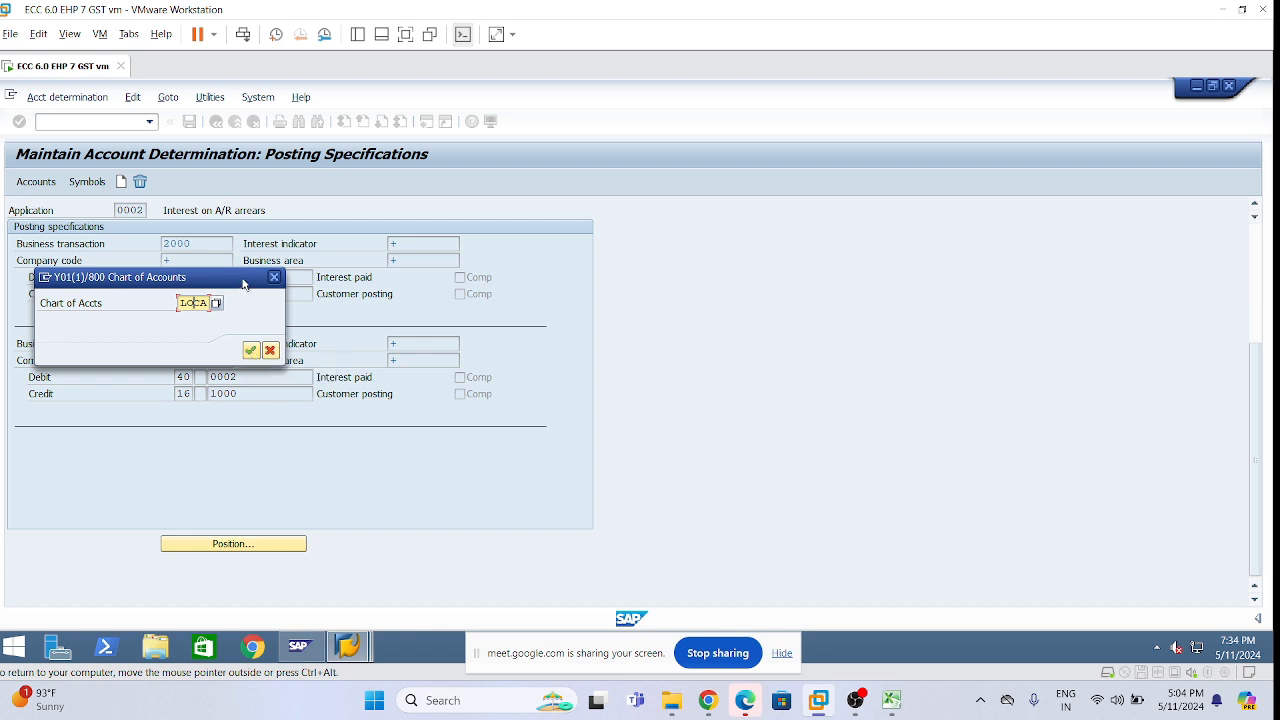
{"action": "left_click_drag", "start_coordinate": [237, 278], "coordinate": [483, 270]}
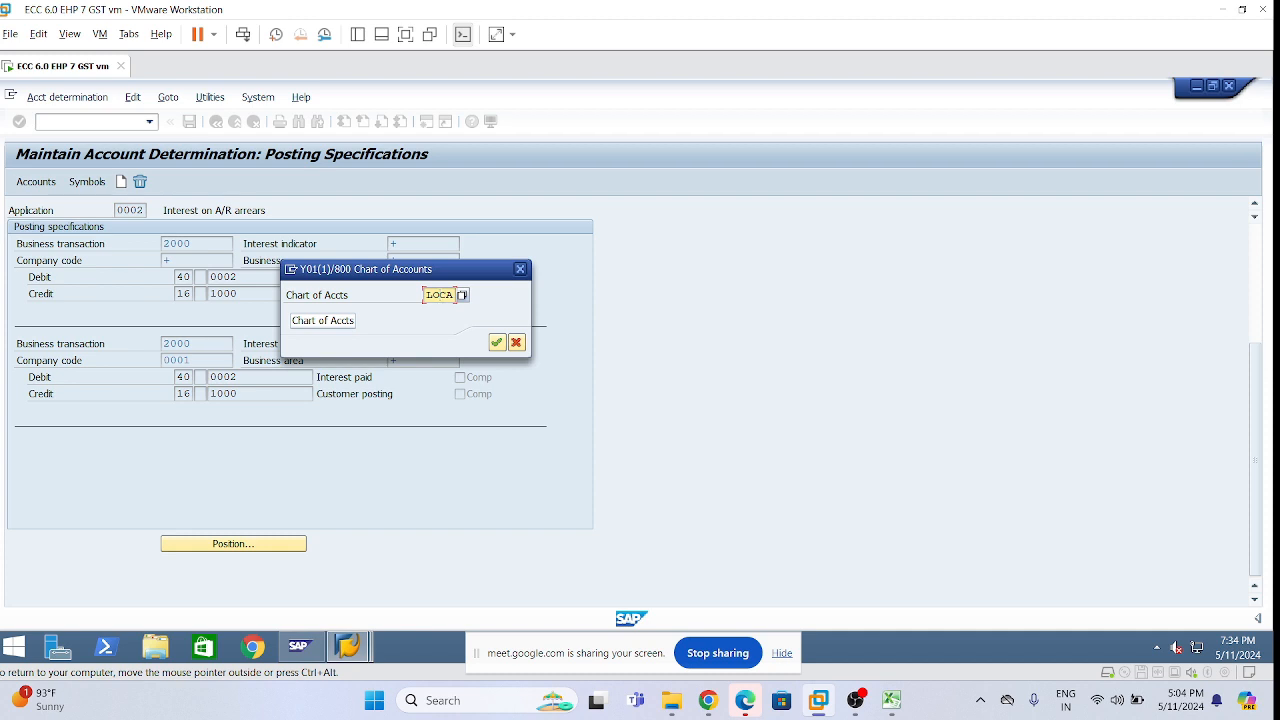
{"action": "left_click", "coordinate": [496, 343]}
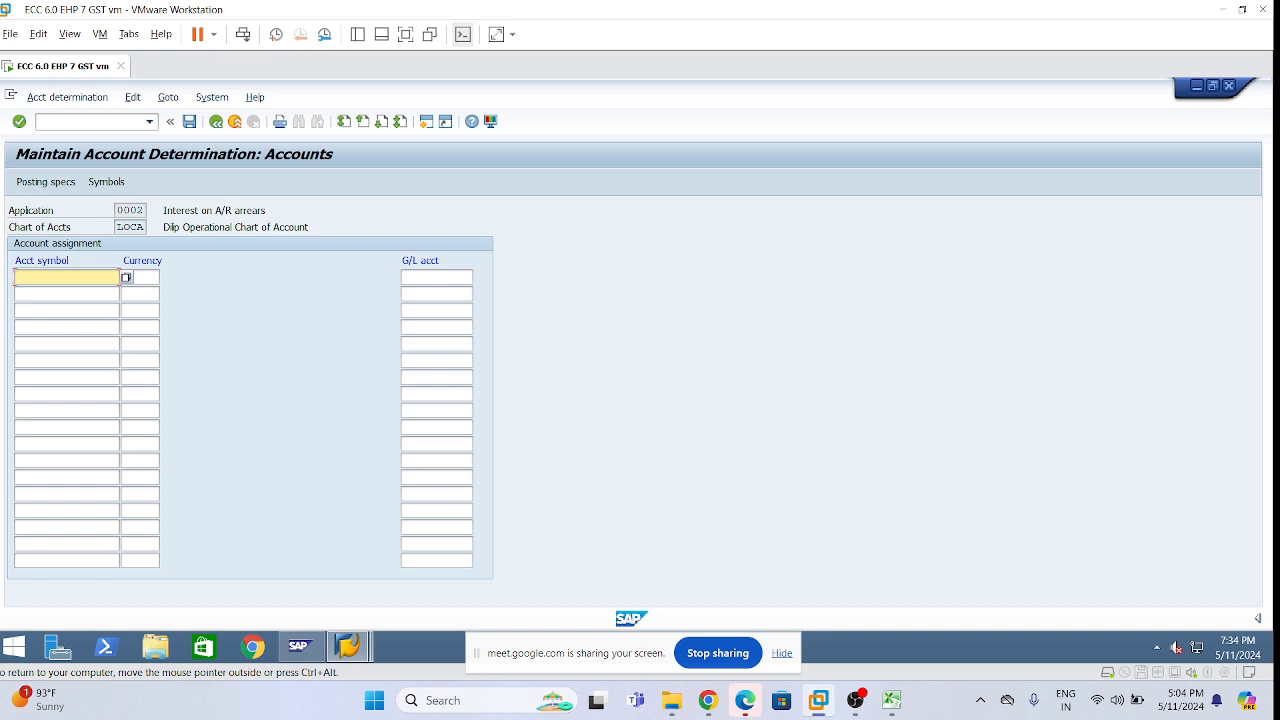
Enter account symbol 0001 with currency + and G/L account 320030 in the first account assignment row
{"action": "type", "text": "00101"}
{"action": "key", "text": "Tab"}
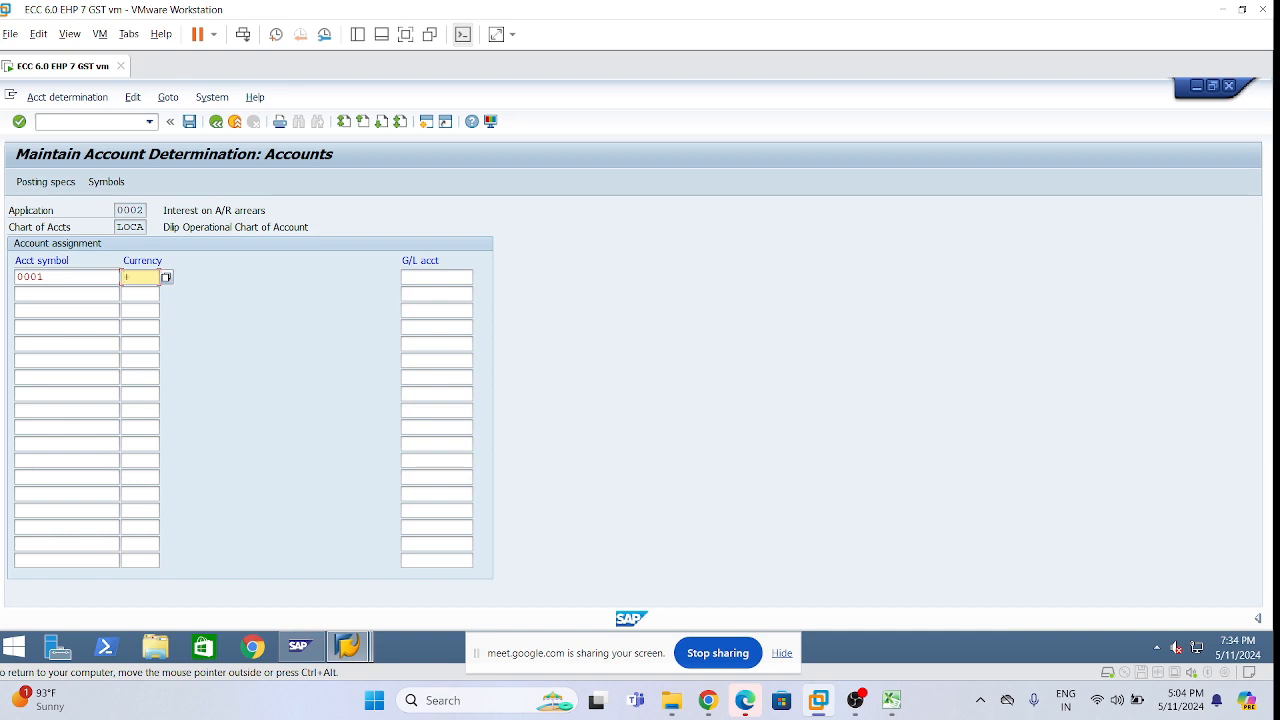
{"action": "key", "text": "Tab"}
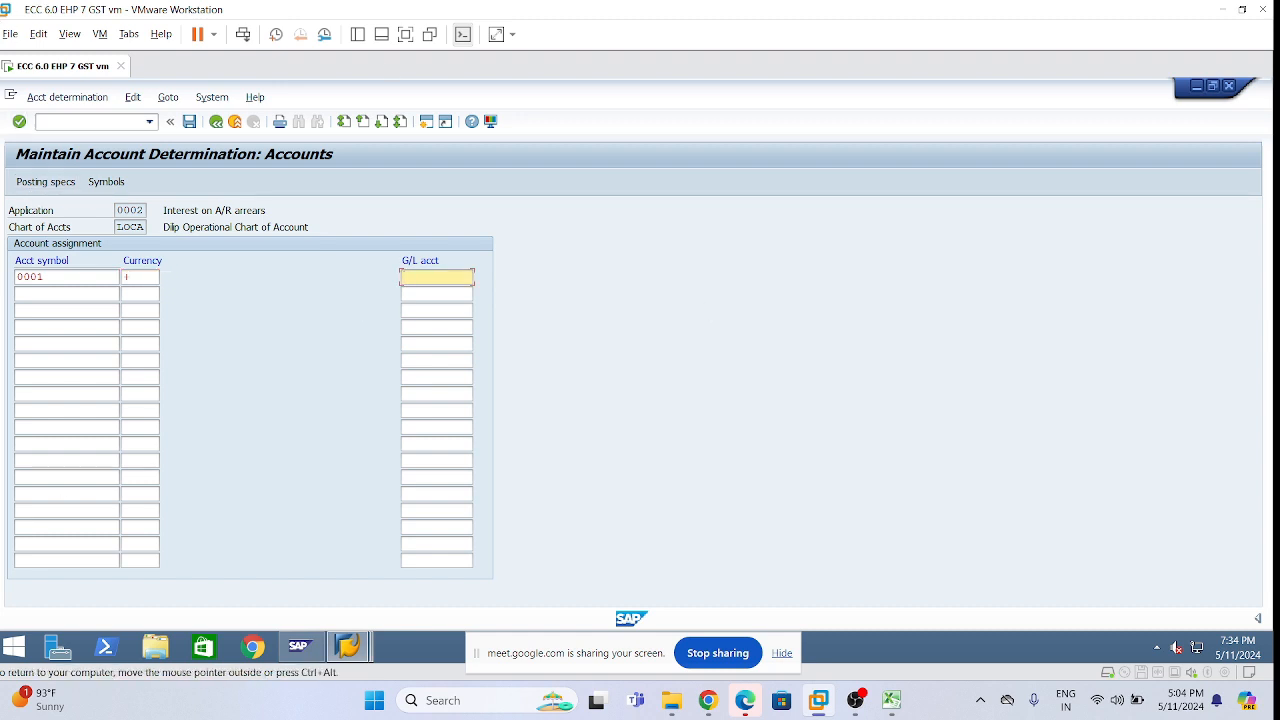
{"action": "type", "text": "320030"}
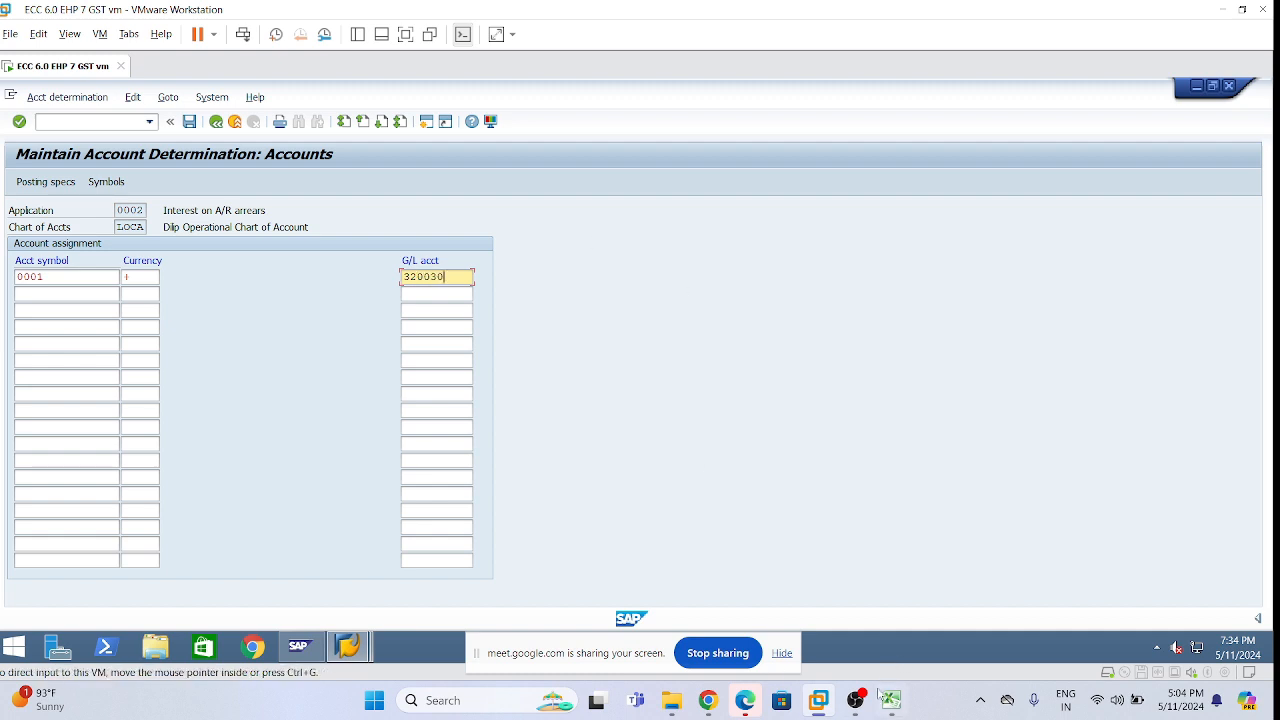
In the second SAP session, run transaction FS00 and display G/L account 320030 in company code LI01 to check its description
{"action": "left_click", "coordinate": [366, 650]}
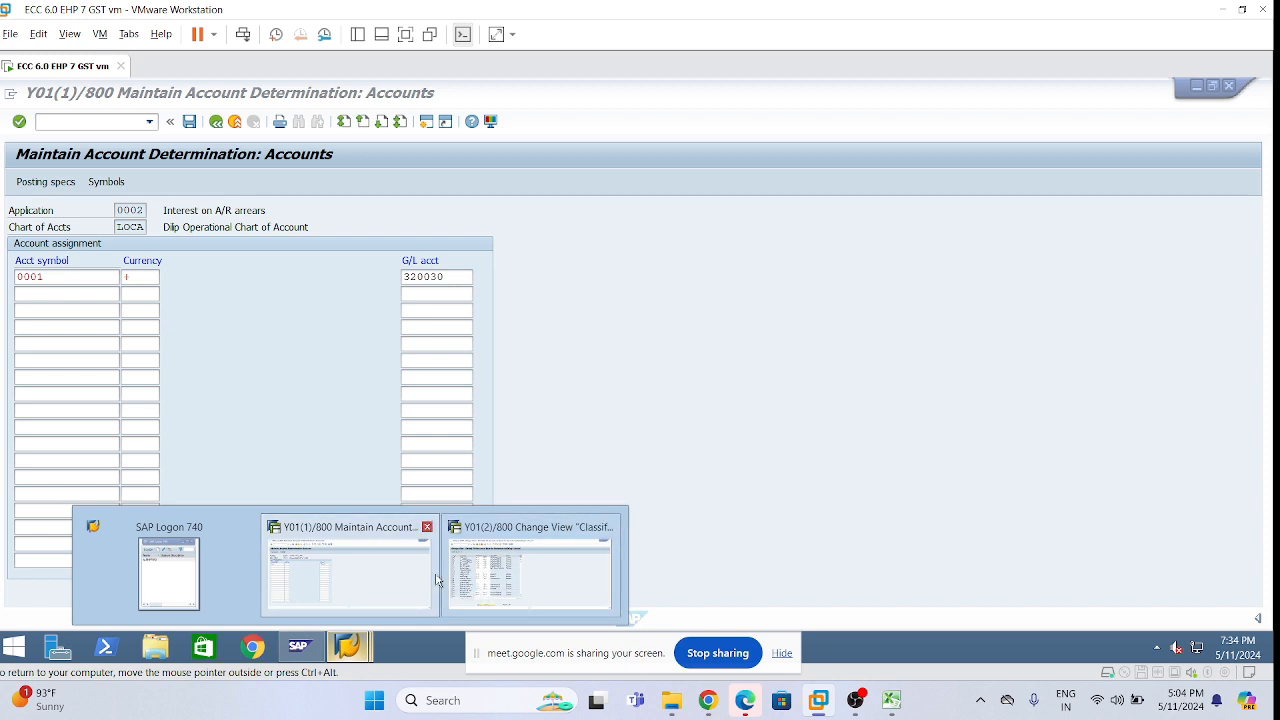
{"action": "left_click", "coordinate": [436, 578]}
{"action": "mouse_move", "coordinate": [370, 647]}
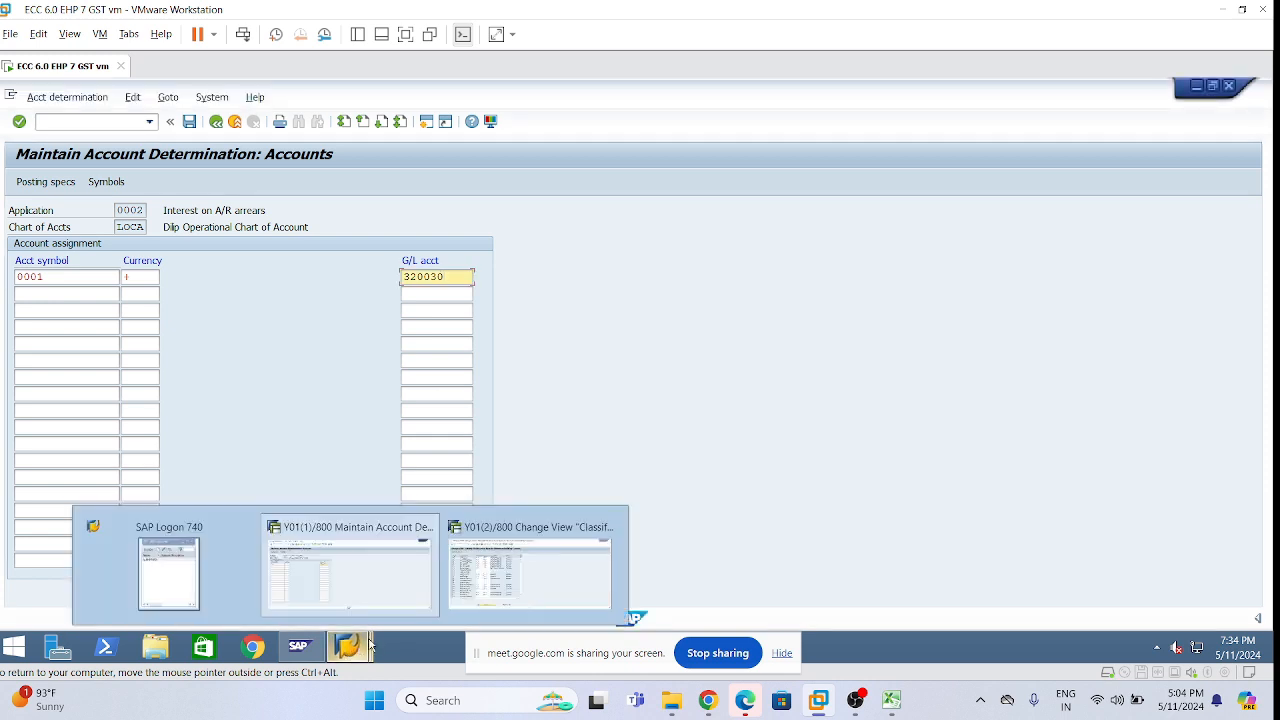
{"action": "left_click", "coordinate": [529, 578]}
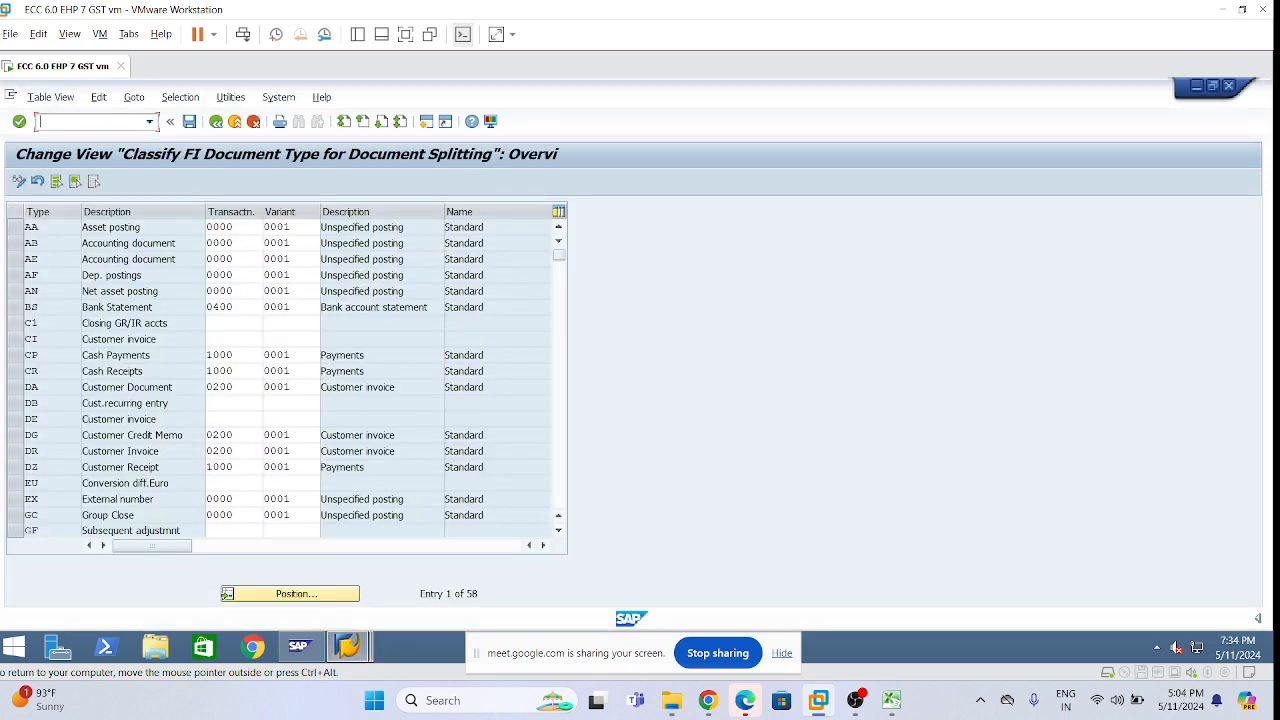
{"action": "type", "text": "/nfs00"}
{"action": "key", "text": "Return"}
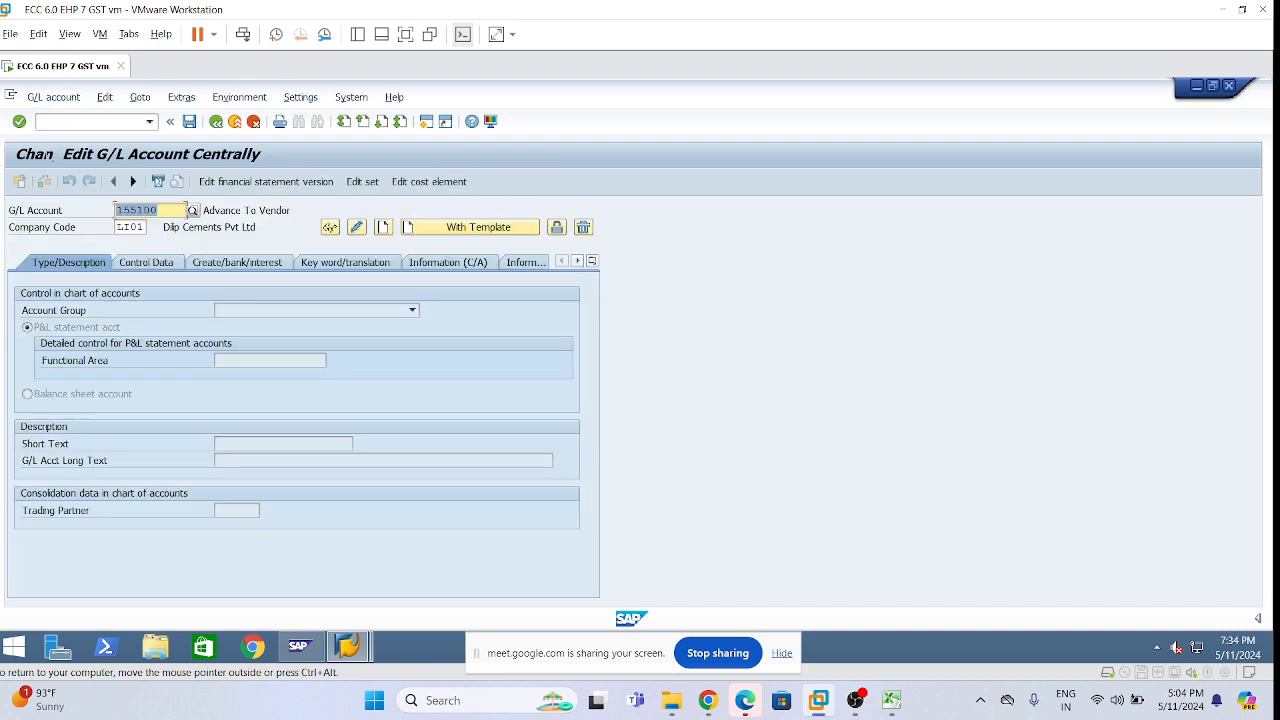
{"action": "type", "text": "3200"}
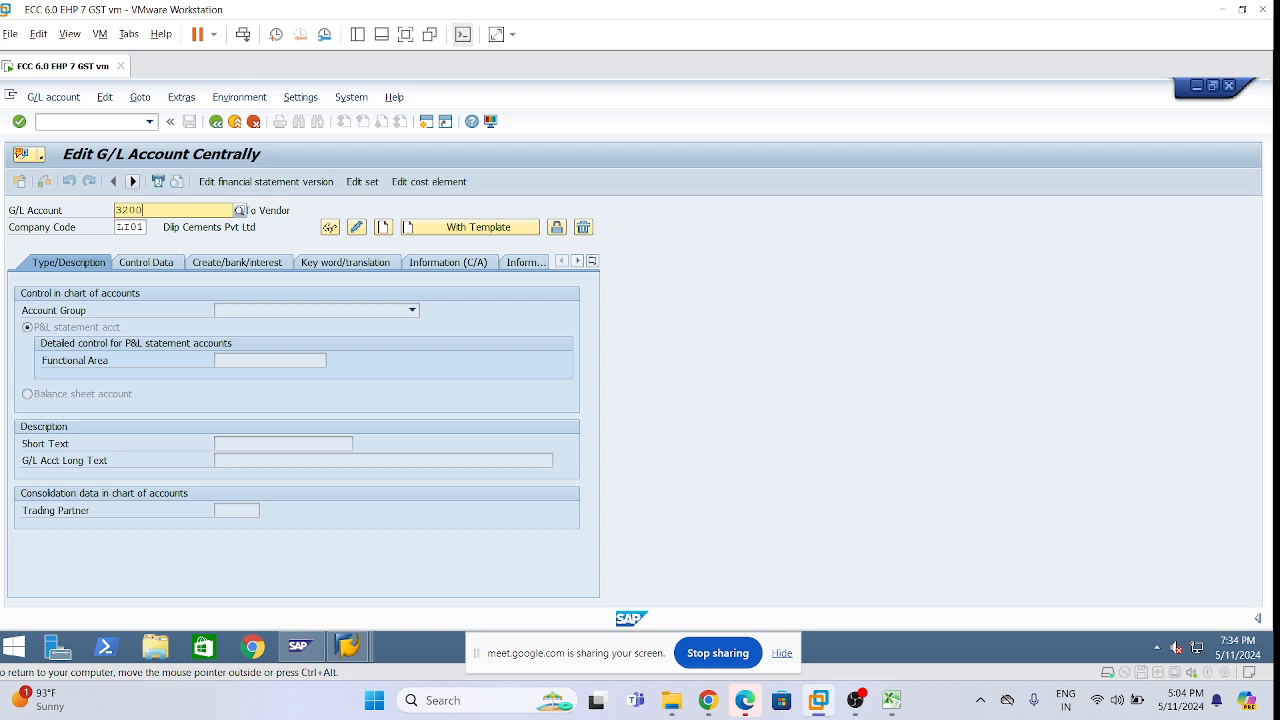
{"action": "type", "text": "30"}
{"action": "key", "text": "Return"}
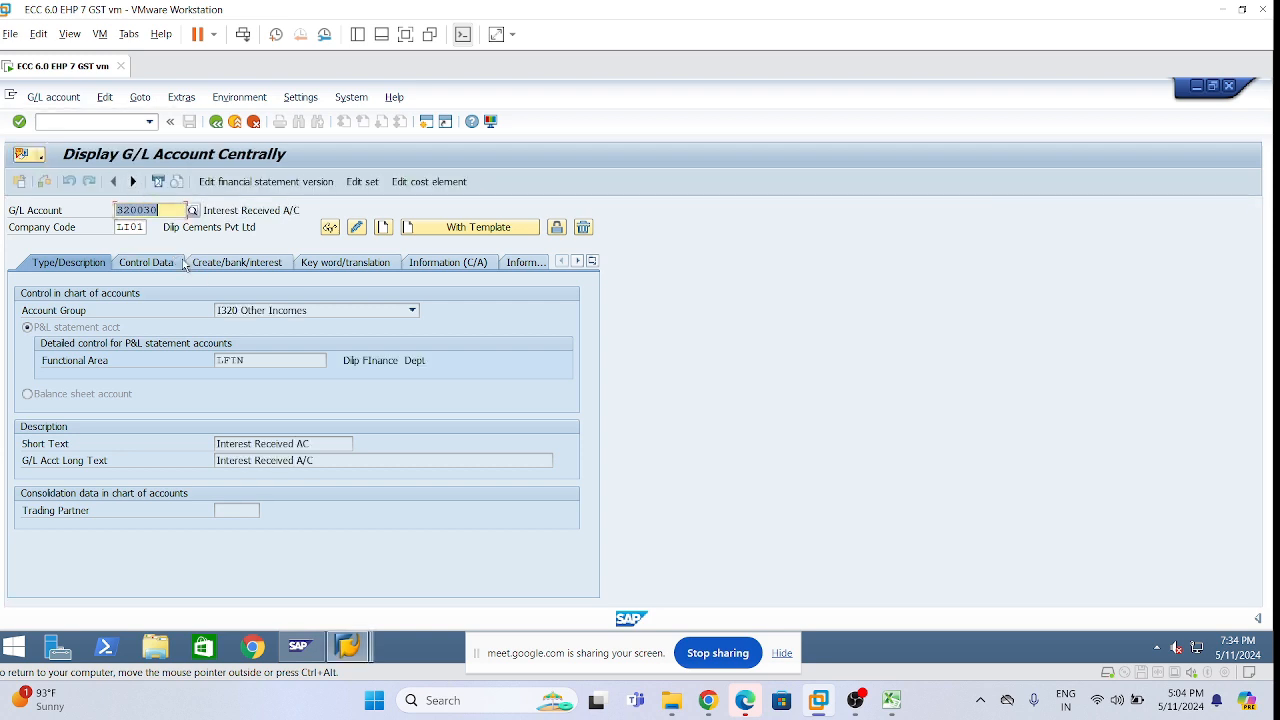
{"action": "left_click", "coordinate": [318, 444]}
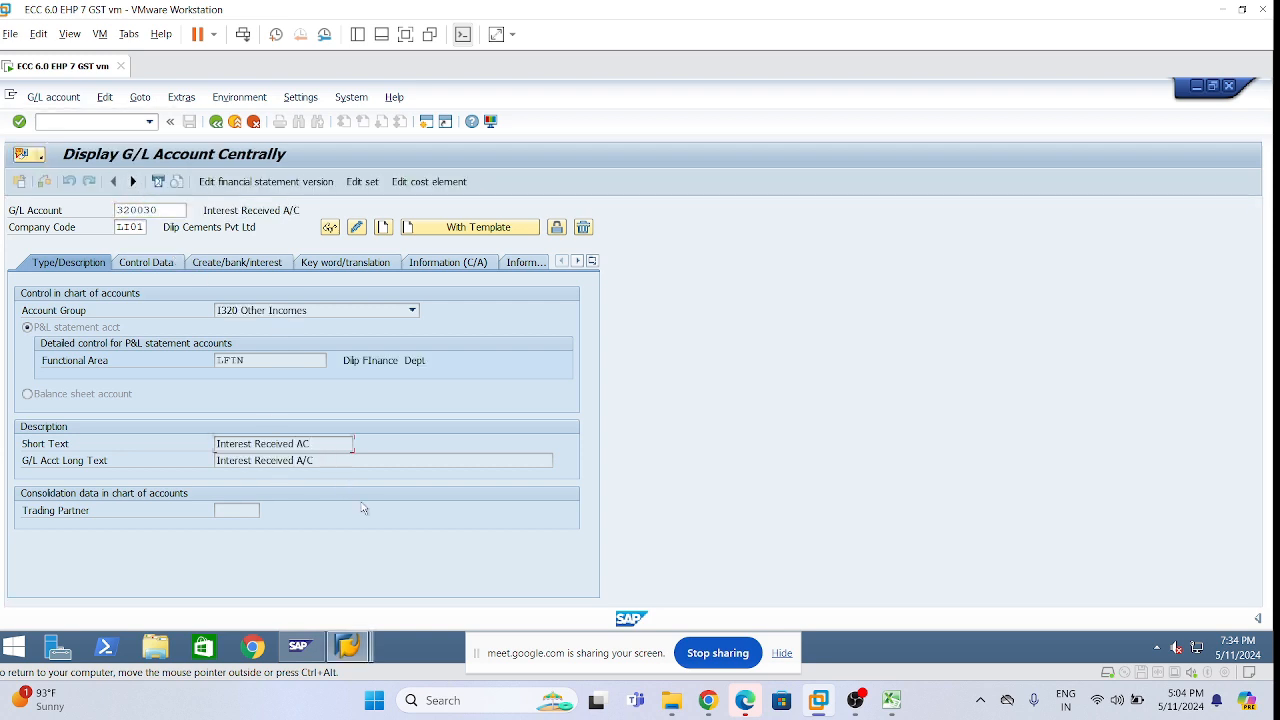
Back in the account determination session, enter account symbol 0002 with currency + and G/L account 440030 in the second row
{"action": "mouse_move", "coordinate": [348, 648]}
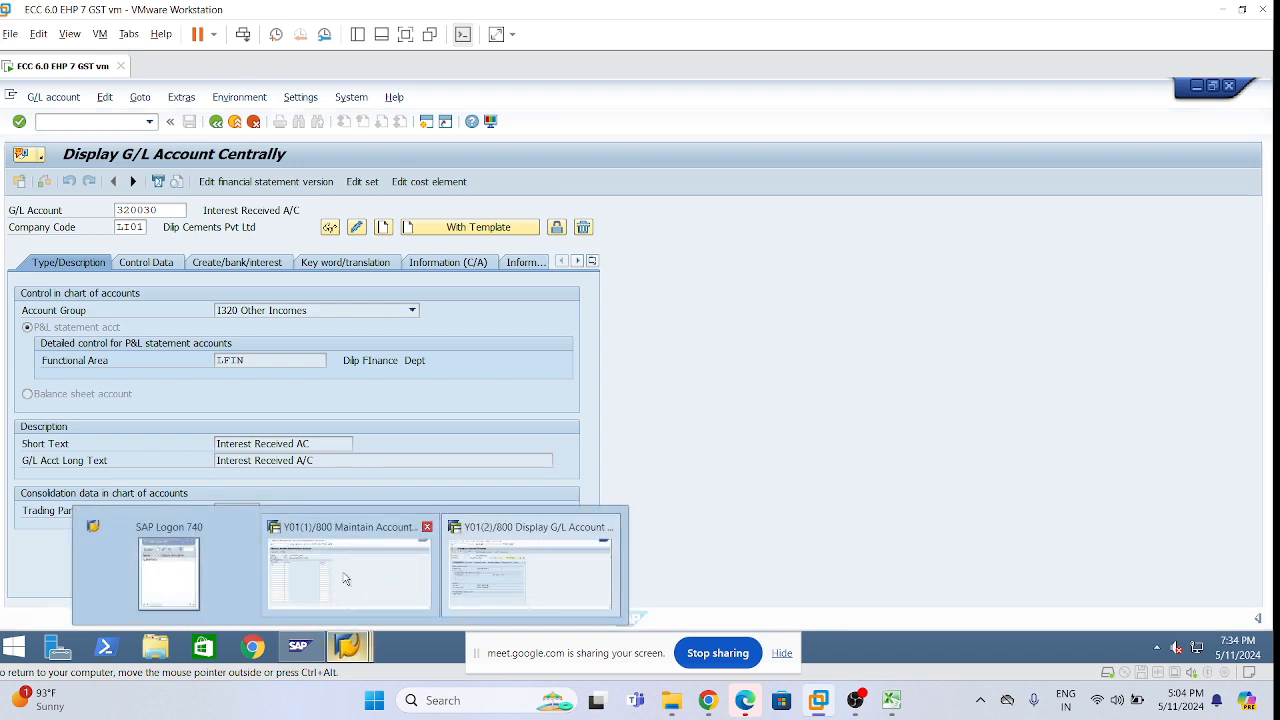
{"action": "left_click", "coordinate": [345, 579]}
{"action": "left_click", "coordinate": [90, 294]}
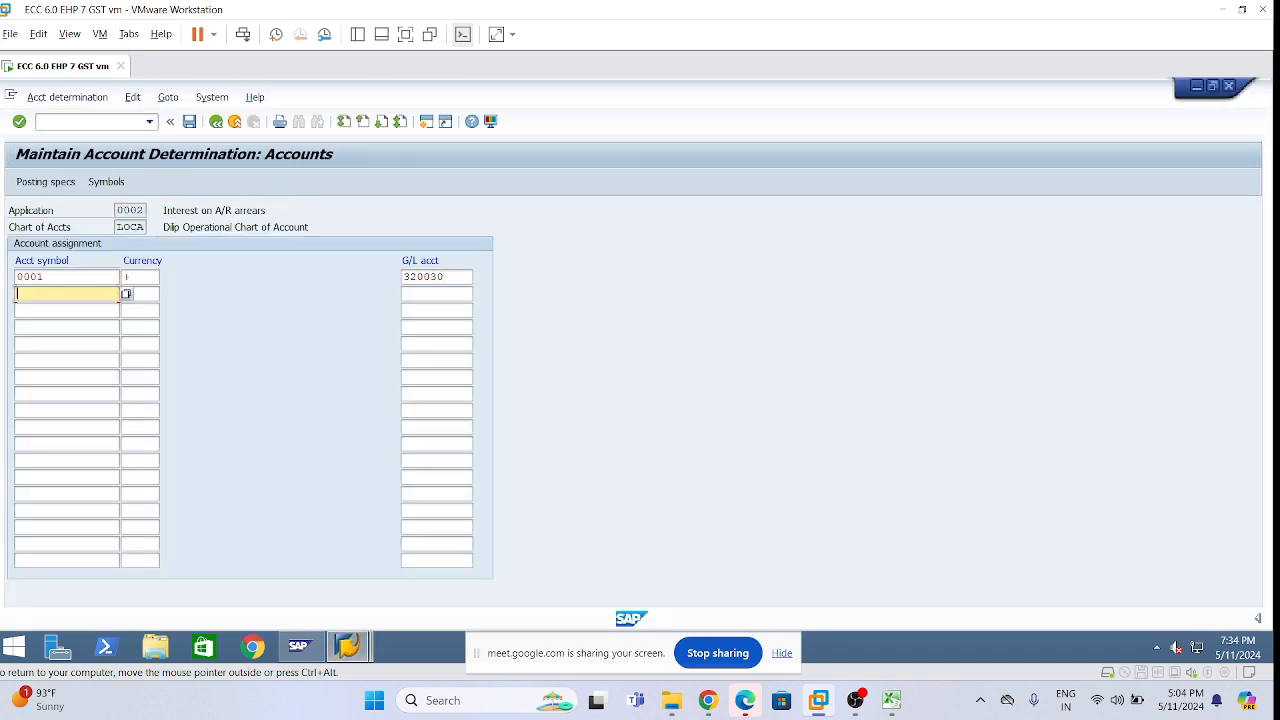
{"action": "type", "text": "0002"}
{"action": "key", "text": "Tab"}
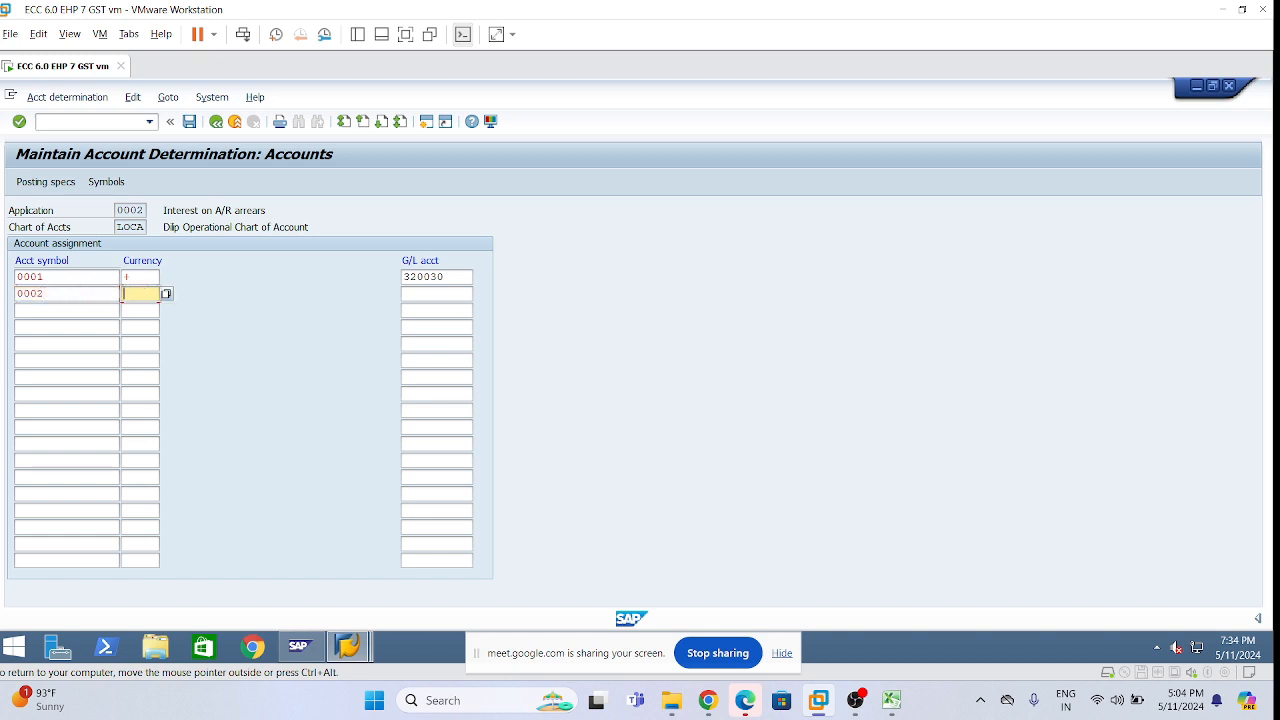
{"action": "type", "text": "+"}
{"action": "key", "text": "Tab"}
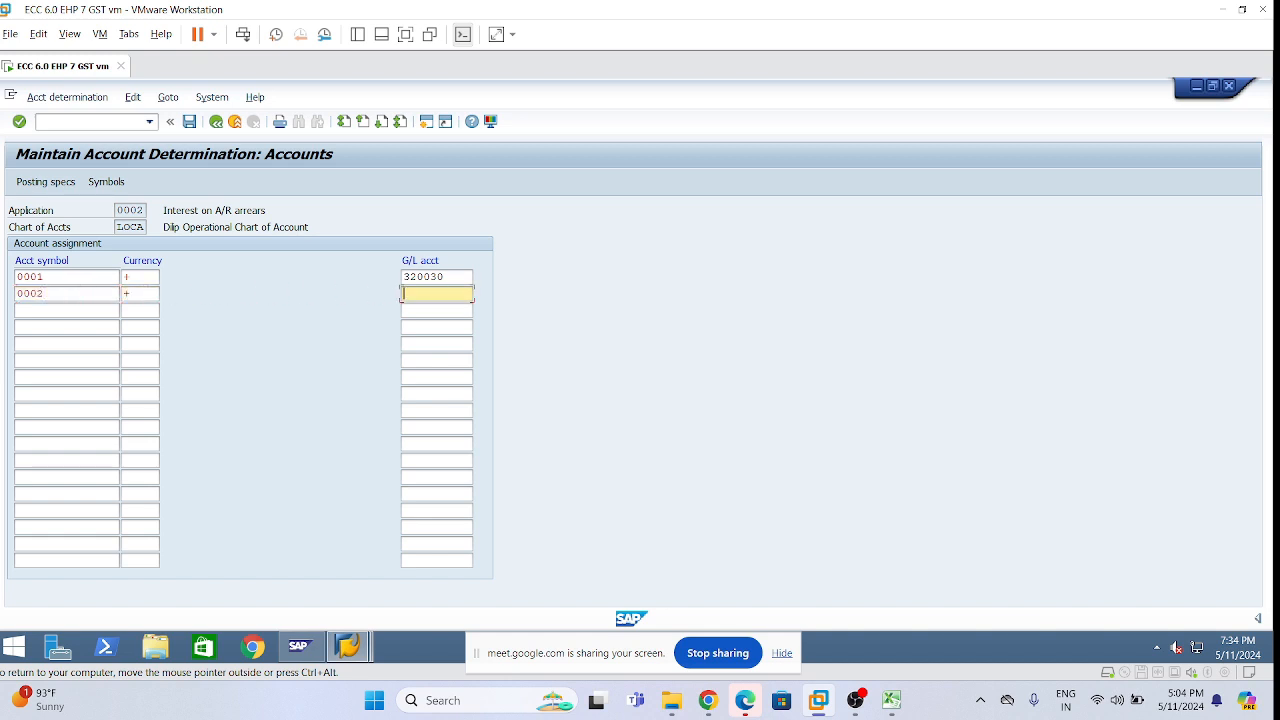
{"action": "type", "text": "440030"}
Enter account symbol 1000 with currency + and the masked G/L account ++++++++++ in the third row
{"action": "left_click", "coordinate": [22, 311]}
{"action": "type", "text": "1000"}
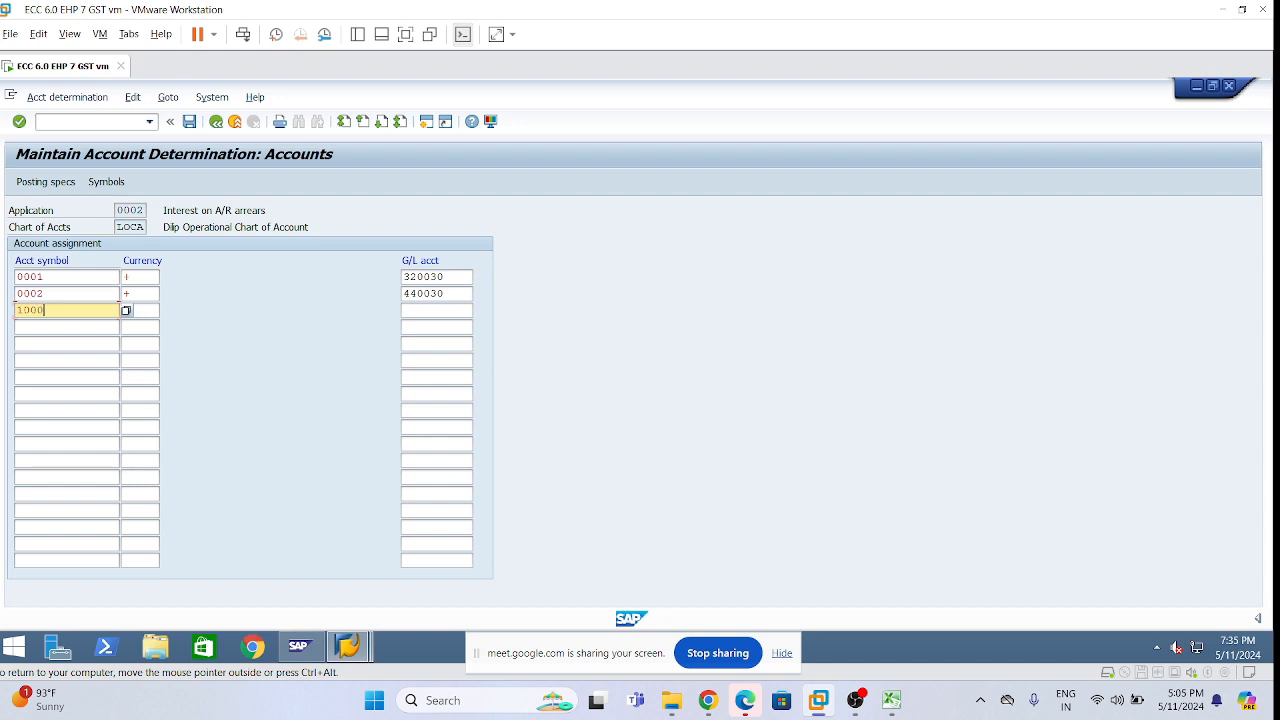
{"action": "key", "text": "Tab"}
{"action": "type", "text": "+"}
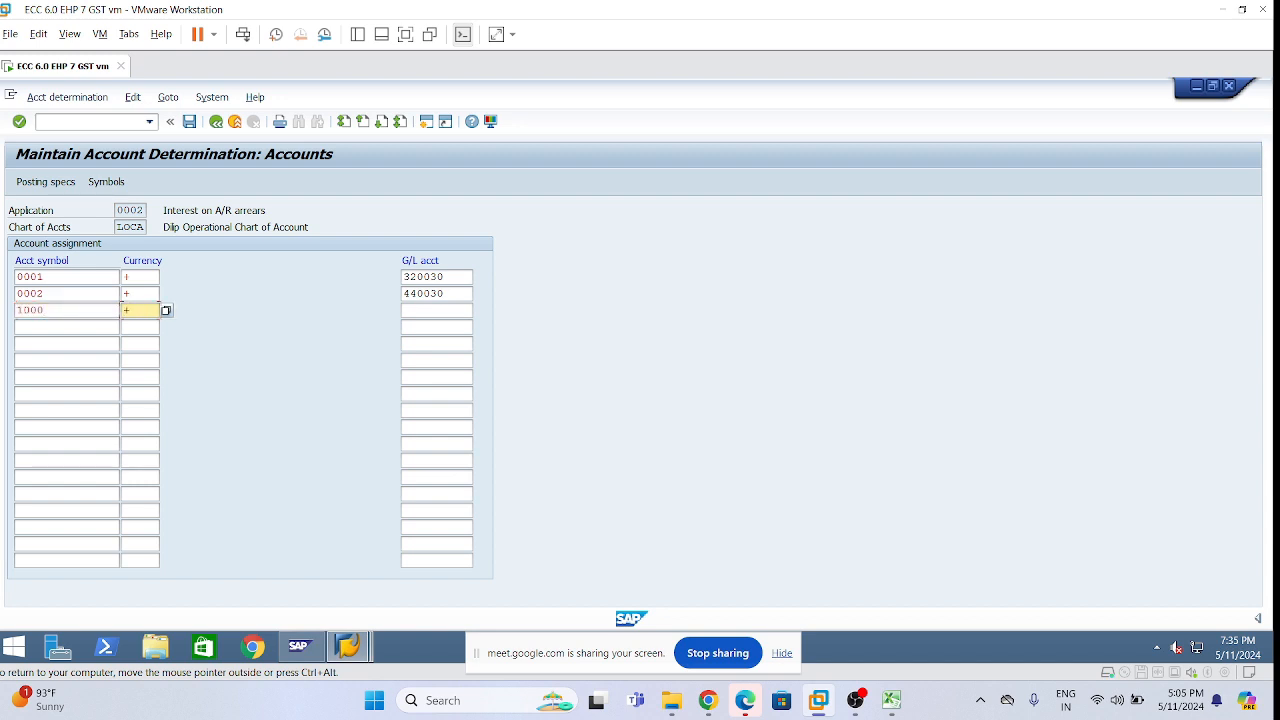
{"action": "key", "text": "Tab"}
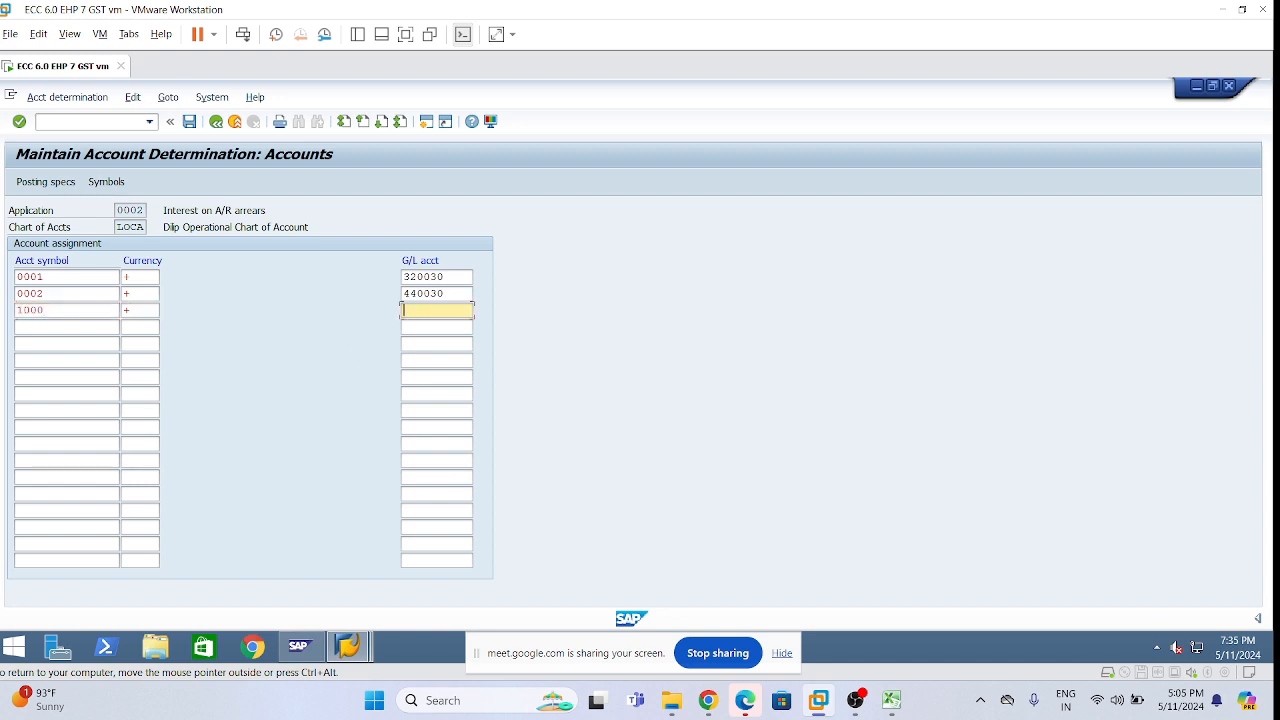
{"action": "type", "text": "++++++++++"}
Review the account symbols, currencies and G/L accounts of the three assignment rows, comparing the masked account with the two specific ones
{"action": "left_click", "coordinate": [62, 276]}
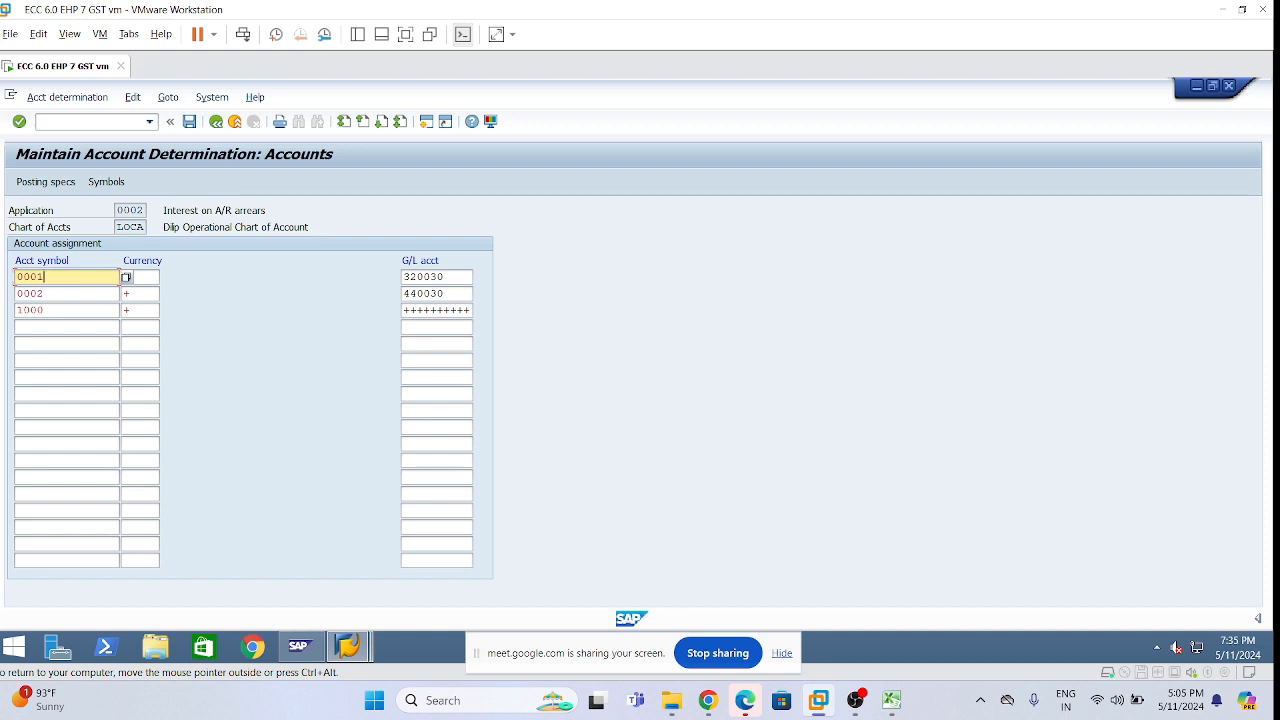
{"action": "left_click", "coordinate": [62, 293]}
{"action": "left_click", "coordinate": [143, 294]}
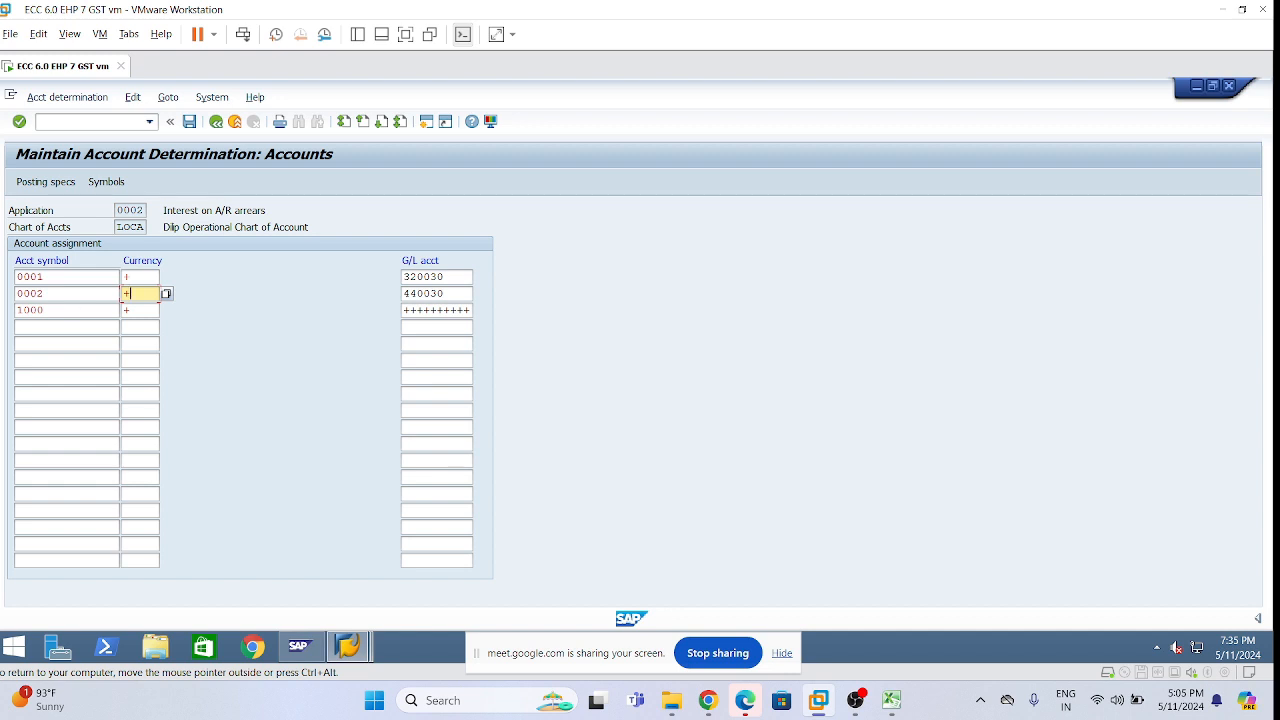
{"action": "left_click", "coordinate": [117, 310]}
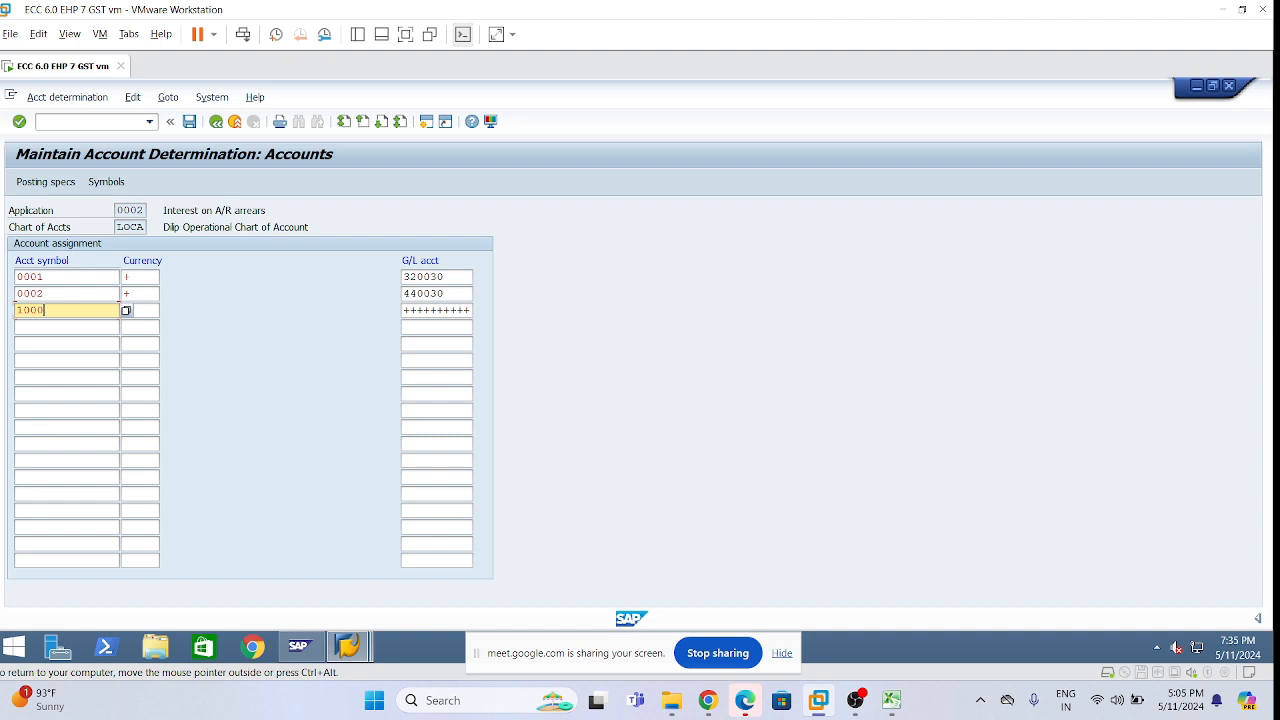
{"action": "left_click", "coordinate": [143, 310]}
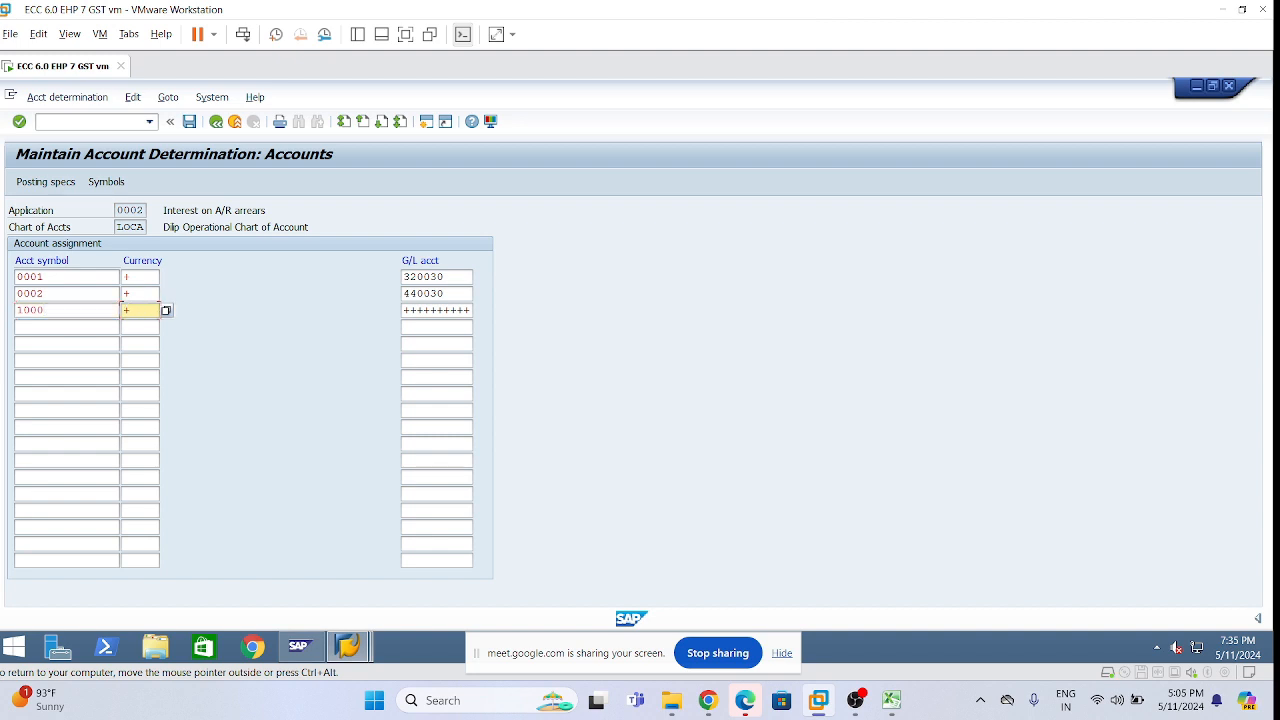
{"action": "left_click", "coordinate": [444, 293]}
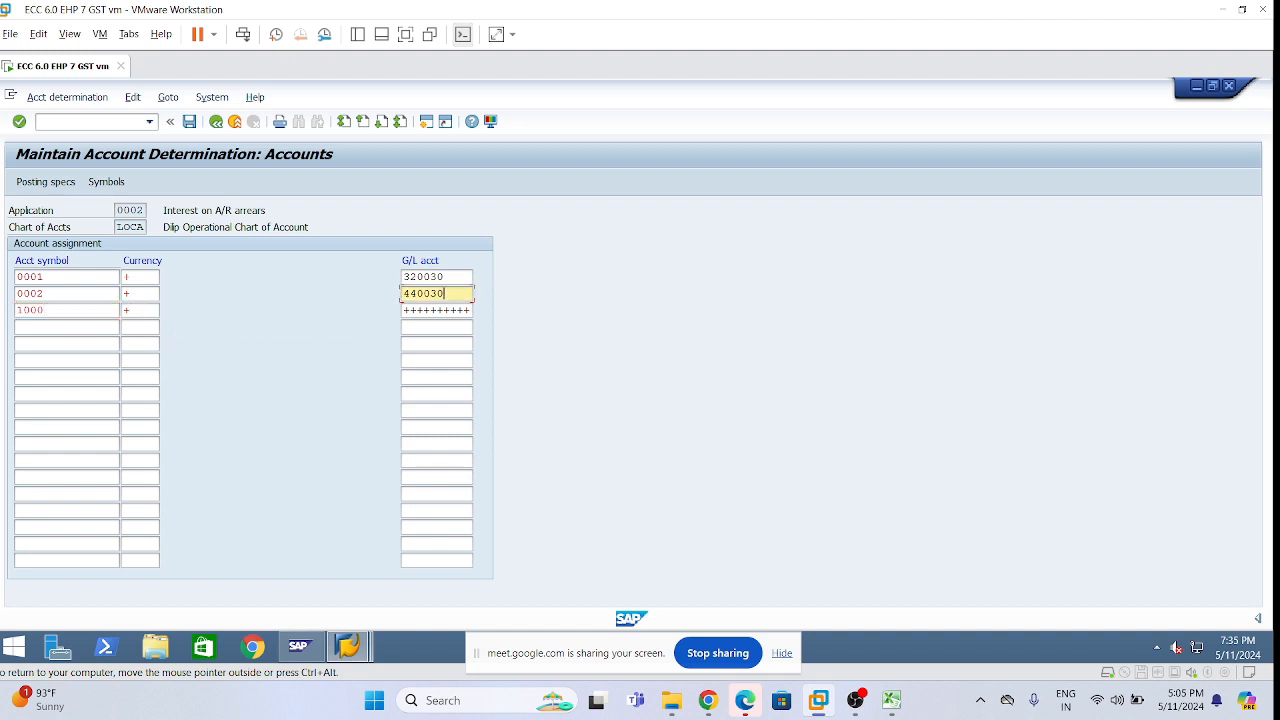
{"action": "left_click", "coordinate": [444, 277]}
{"action": "left_click", "coordinate": [438, 310]}
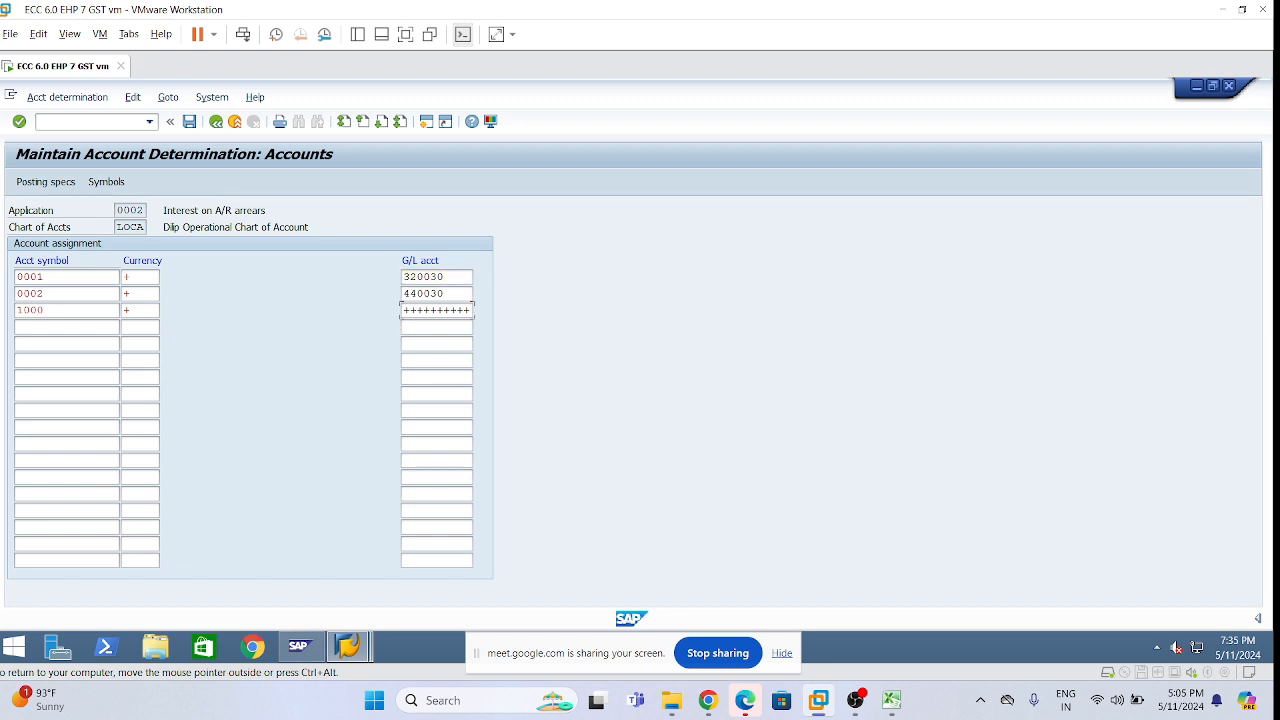
{"action": "double_click", "coordinate": [448, 310]}
{"action": "left_click", "coordinate": [450, 277]}
{"action": "left_click", "coordinate": [450, 293]}
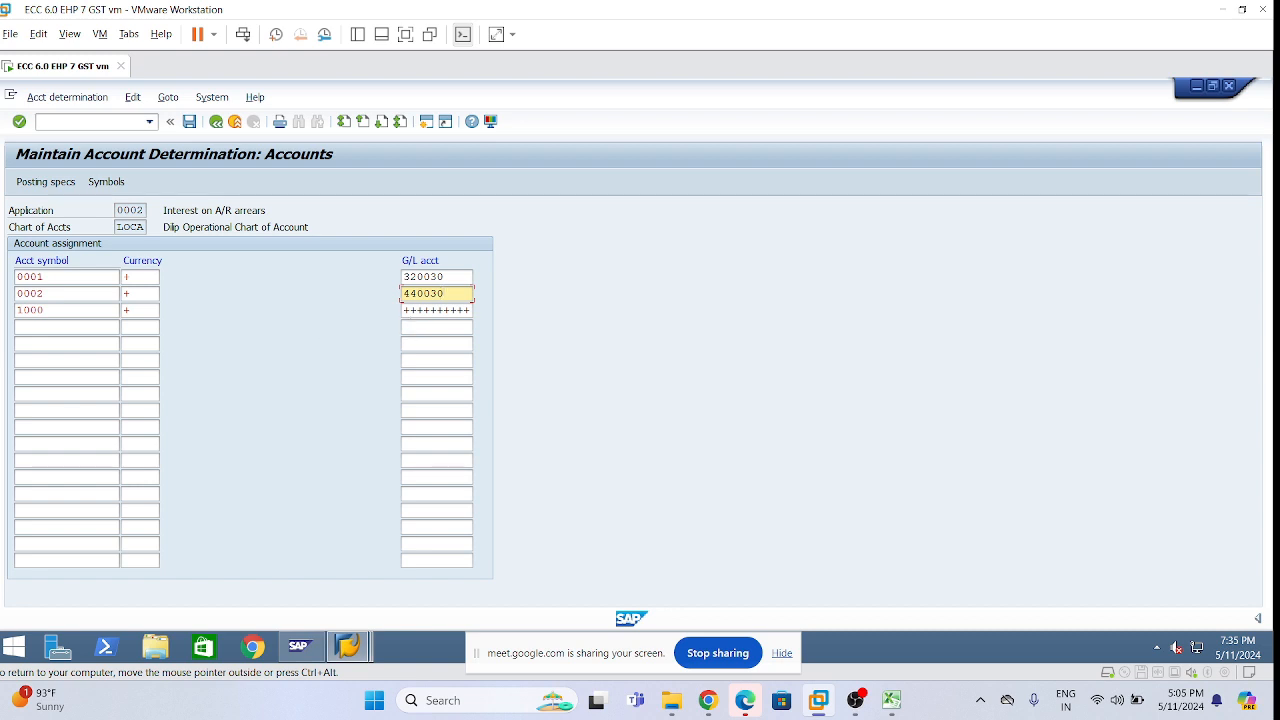
{"action": "left_click_drag", "start_coordinate": [403, 310], "coordinate": [575, 312]}
{"action": "left_click", "coordinate": [444, 310]}
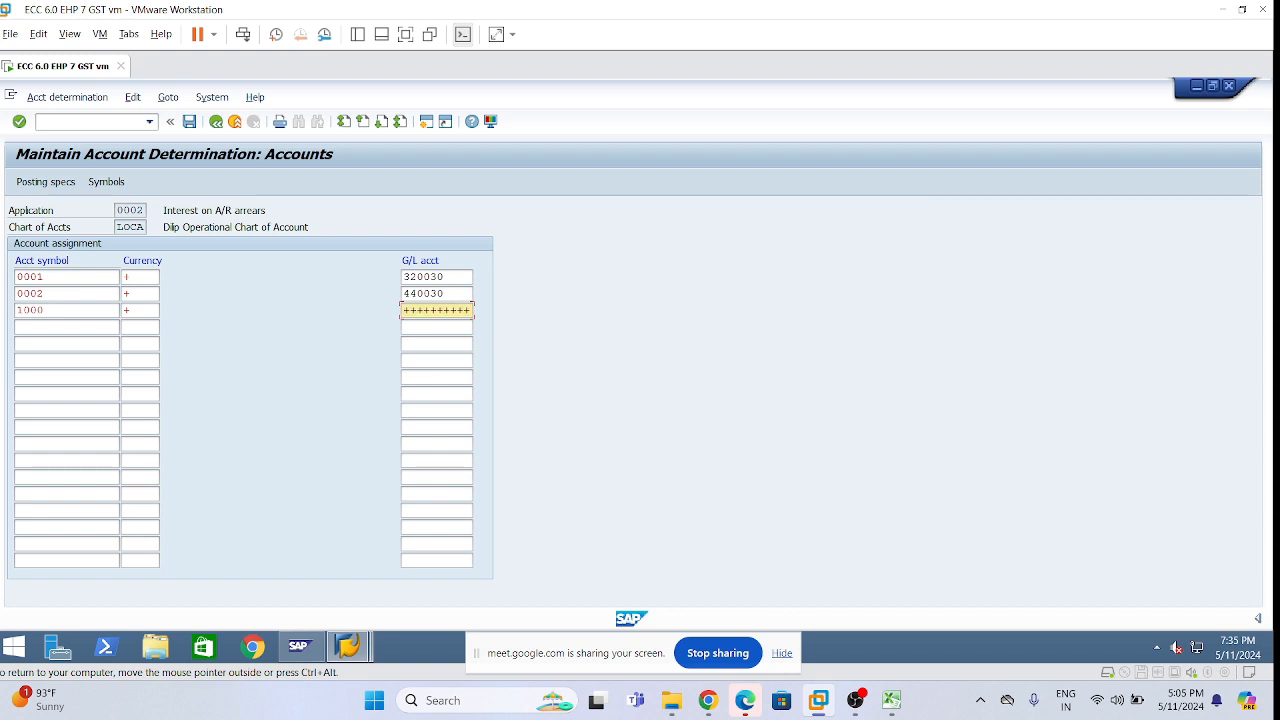
Save the account assignments in customizing request Y01K900078 and return to the implementation guide
{"action": "left_click", "coordinate": [190, 122]}
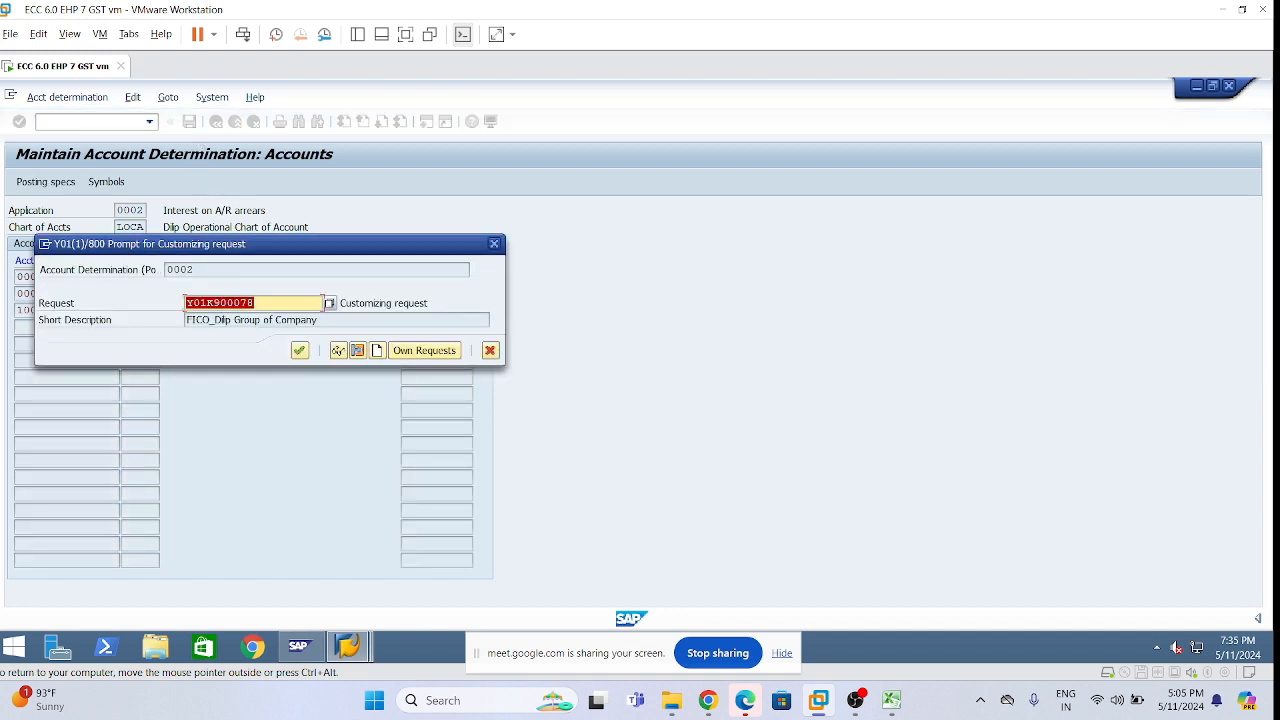
{"action": "left_click", "coordinate": [300, 351]}
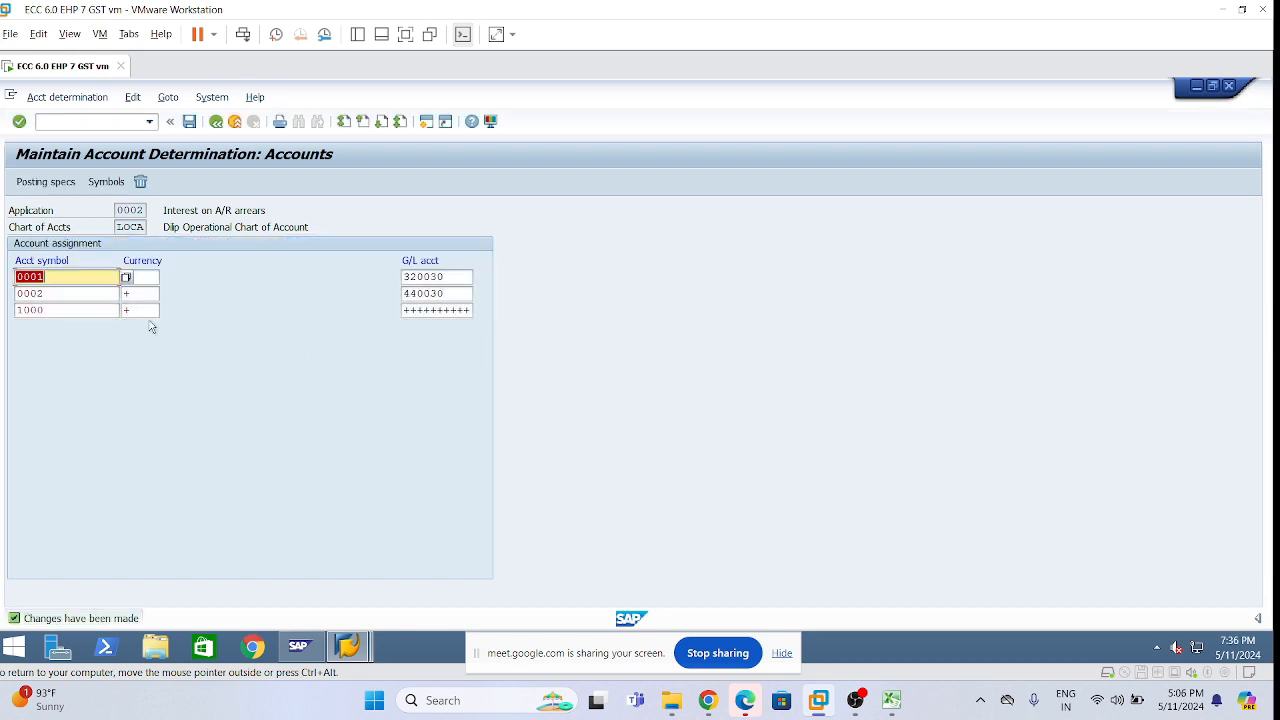
{"action": "left_click", "coordinate": [215, 122]}
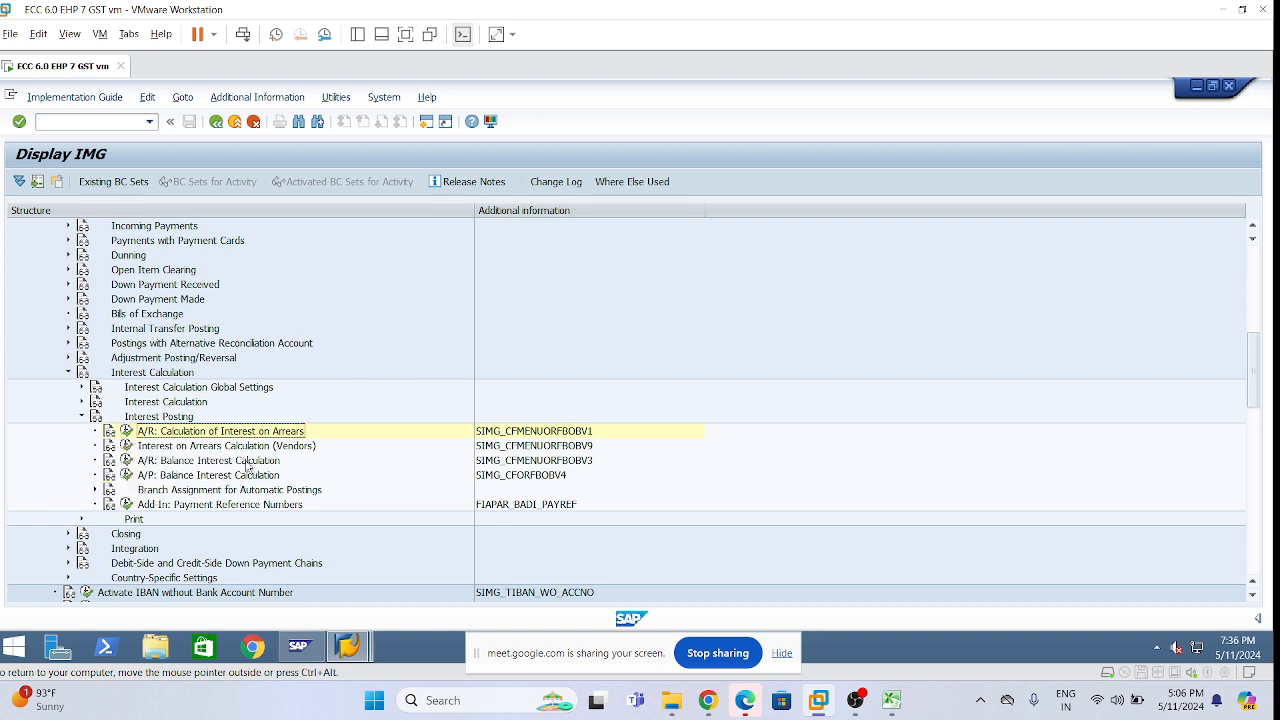
Collapse the Interest Posting node, expand Print under Interest Calculation and open Assign Forms for Interest Indicators
{"action": "left_click", "coordinate": [582, 449]}
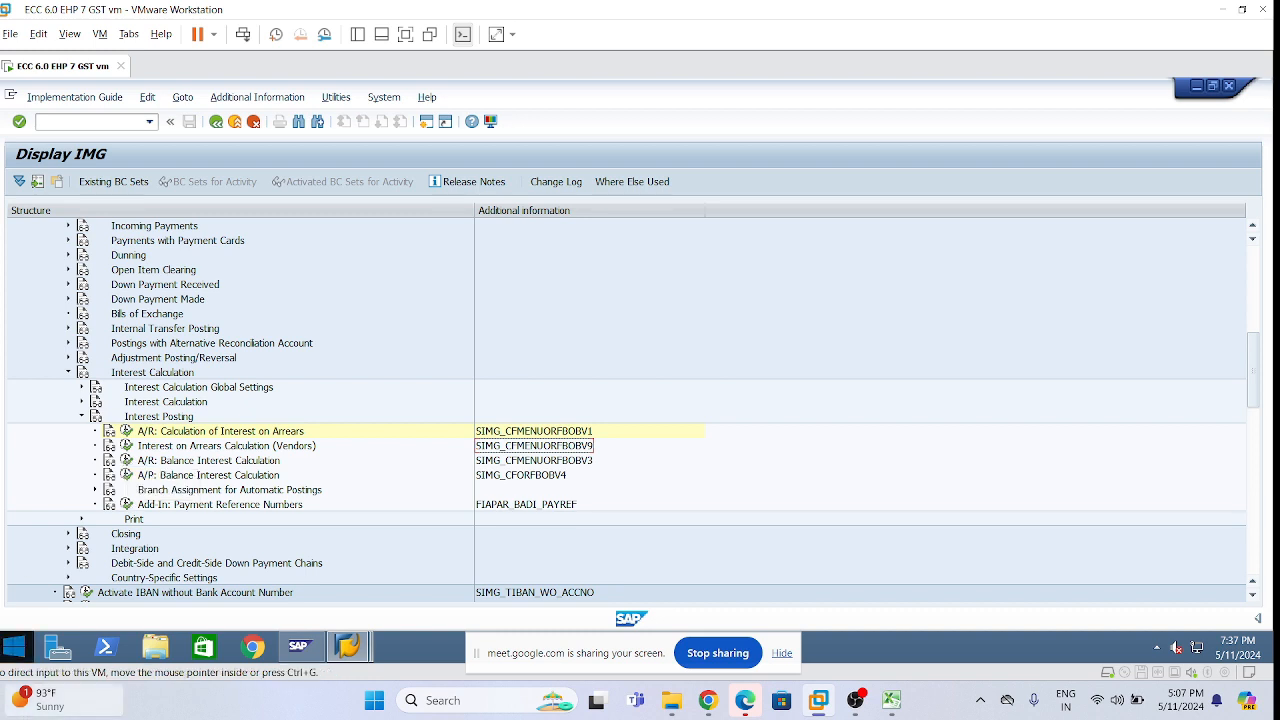
{"action": "left_click", "coordinate": [82, 418]}
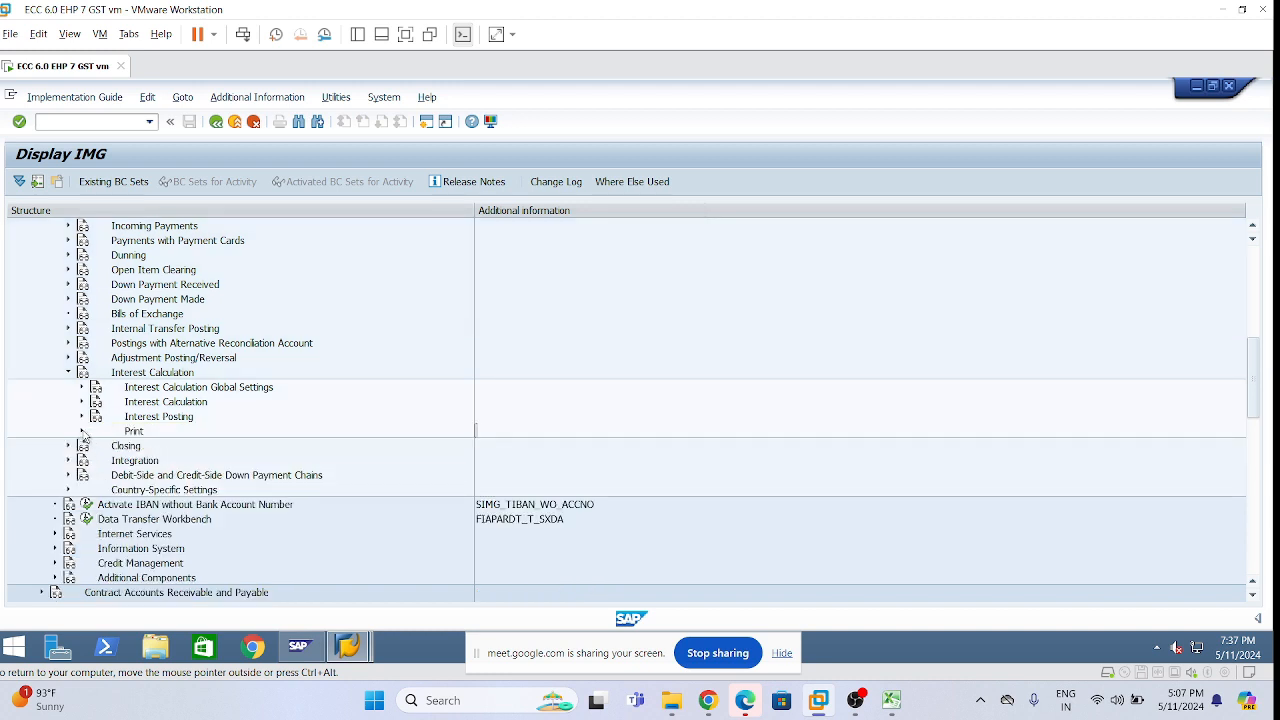
{"action": "left_click", "coordinate": [83, 432]}
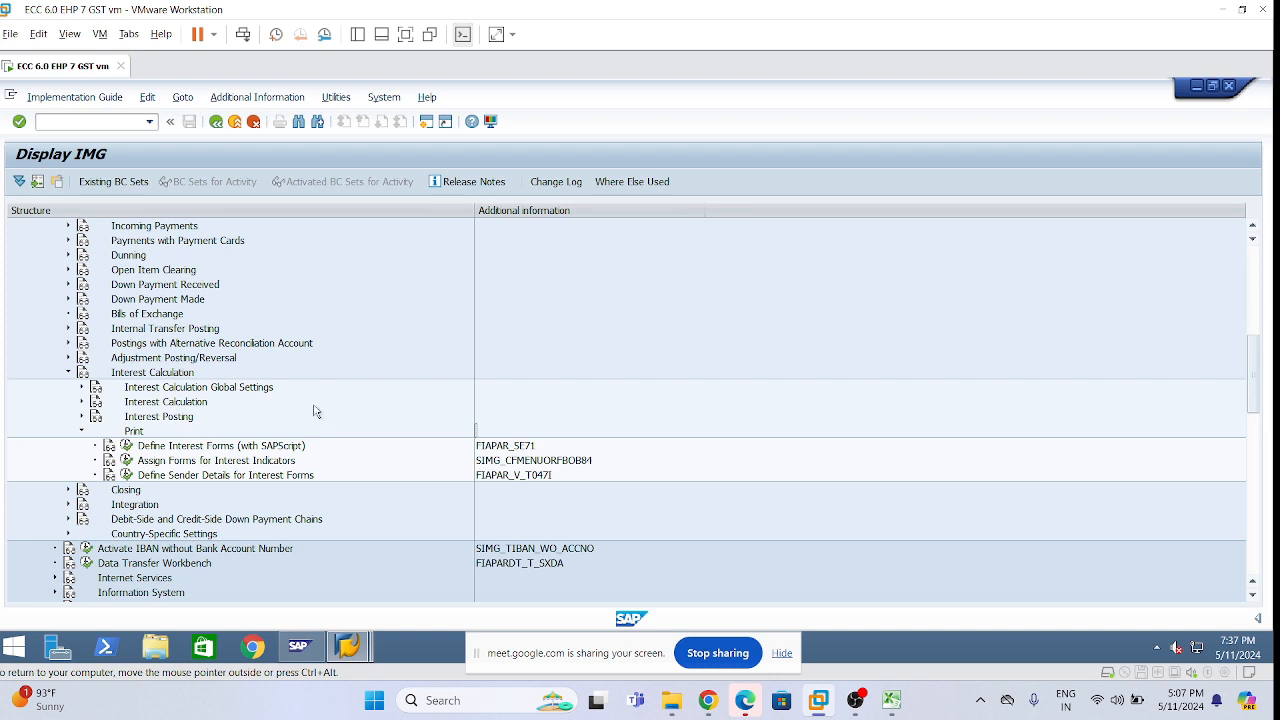
{"action": "left_click", "coordinate": [585, 462]}
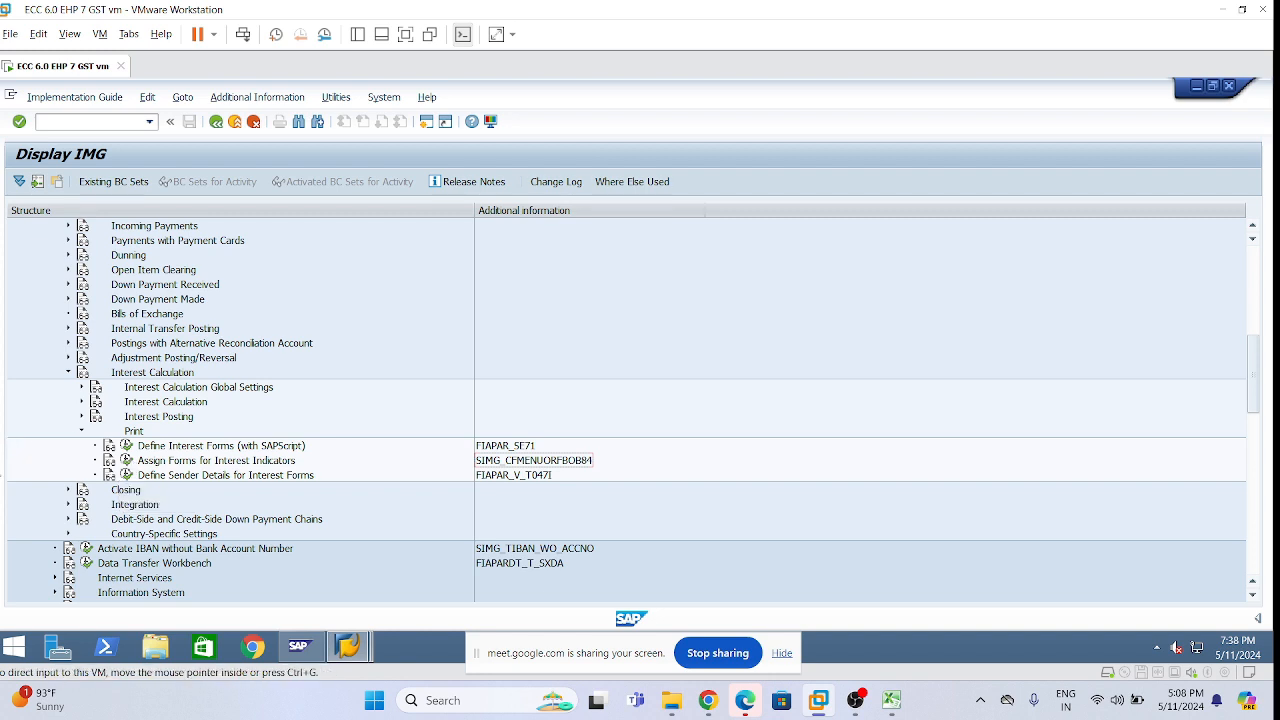
{"action": "left_click", "coordinate": [126, 460]}
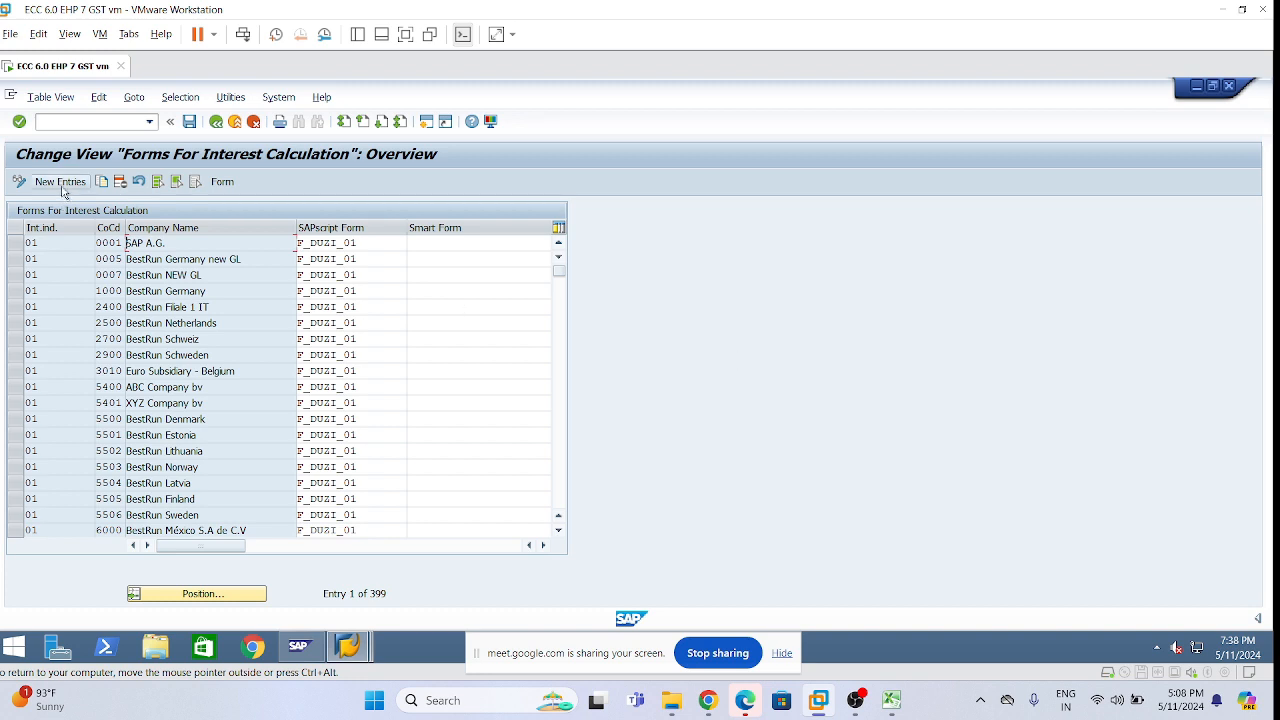
Add a new interest calculation form entry for interest indicator X2 and company code LI01
{"action": "left_click", "coordinate": [60, 184]}
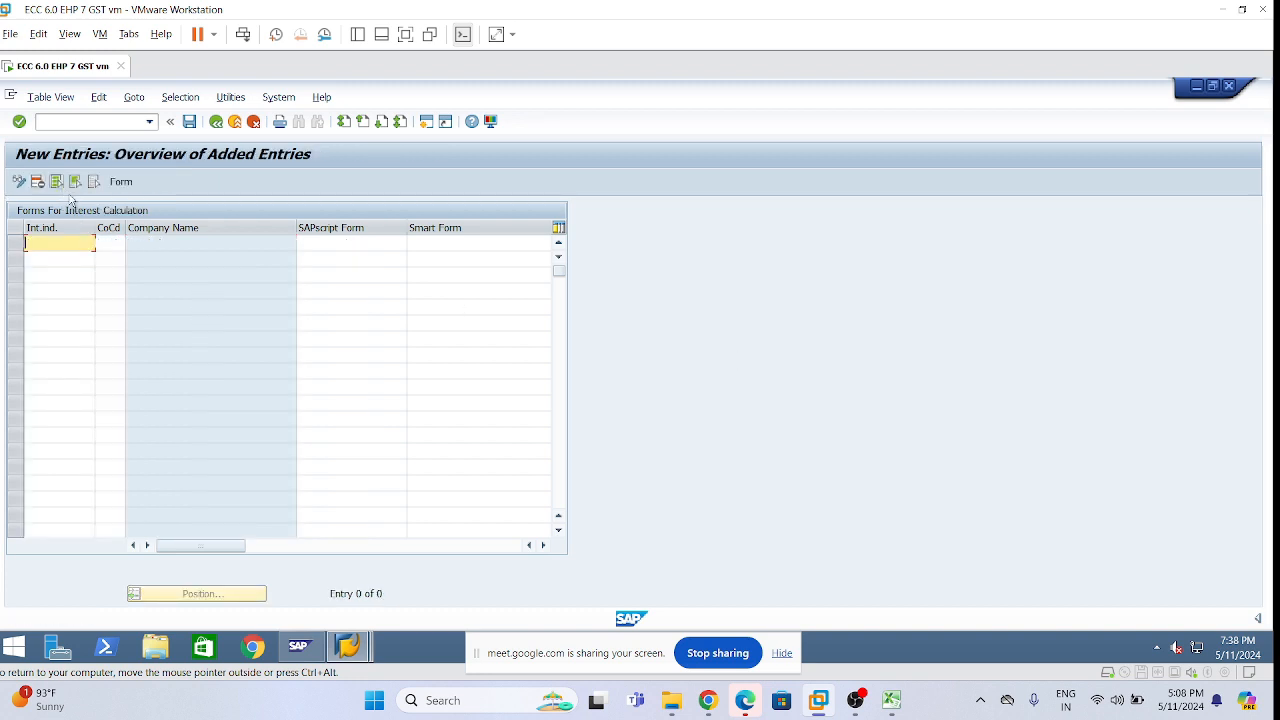
{"action": "type", "text": "X2"}
{"action": "key", "text": "Tab"}
{"action": "type", "text": "1101"}
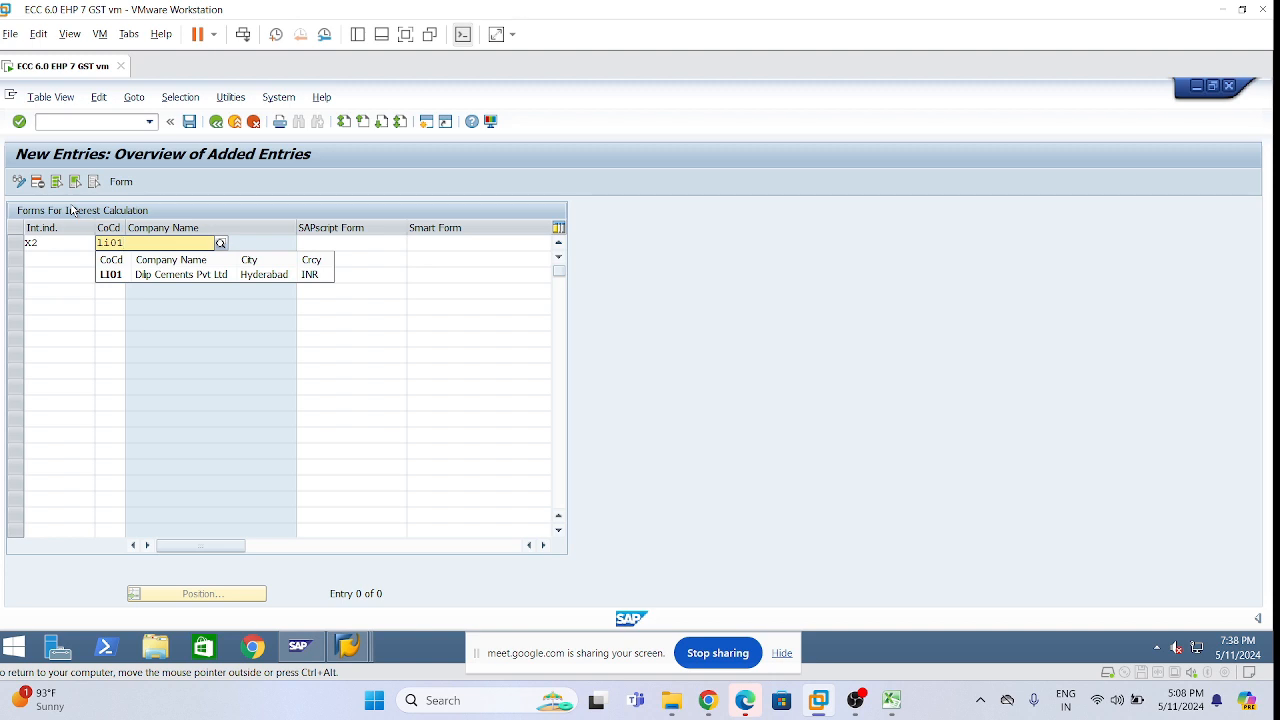
{"action": "left_click", "coordinate": [200, 274]}
{"action": "left_click", "coordinate": [297, 243]}
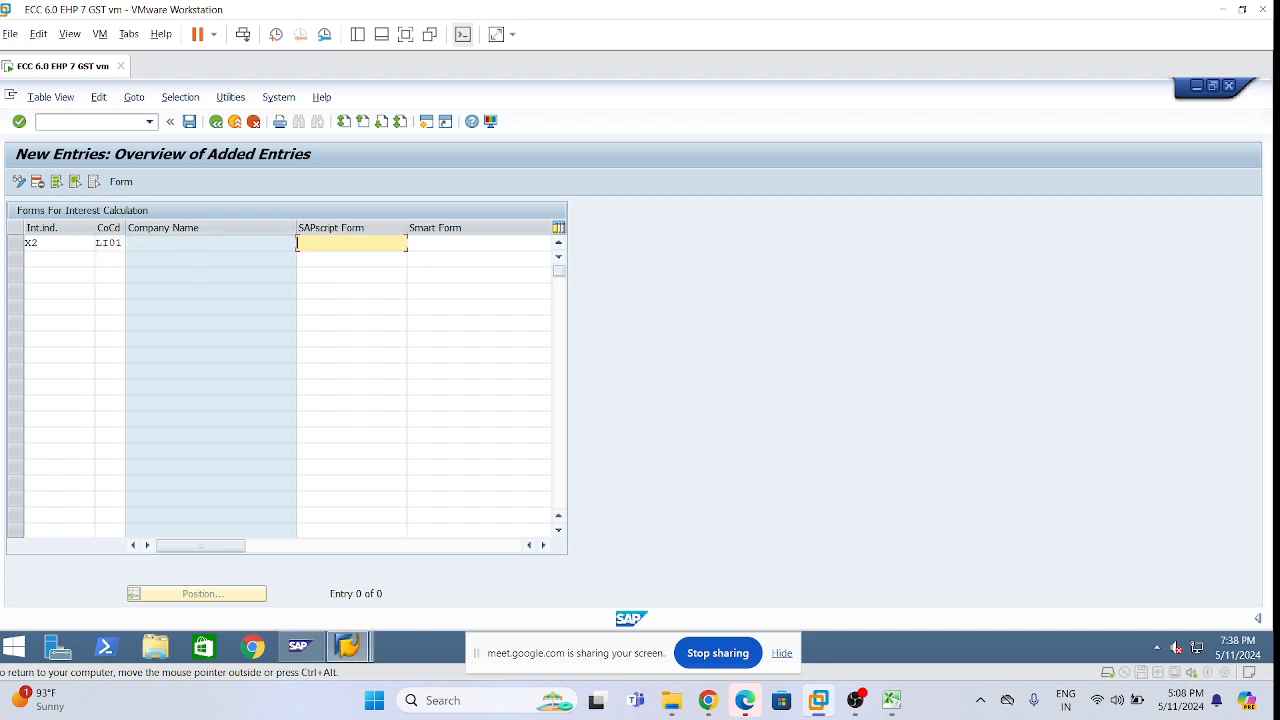
{"action": "left_click", "coordinate": [115, 243]}
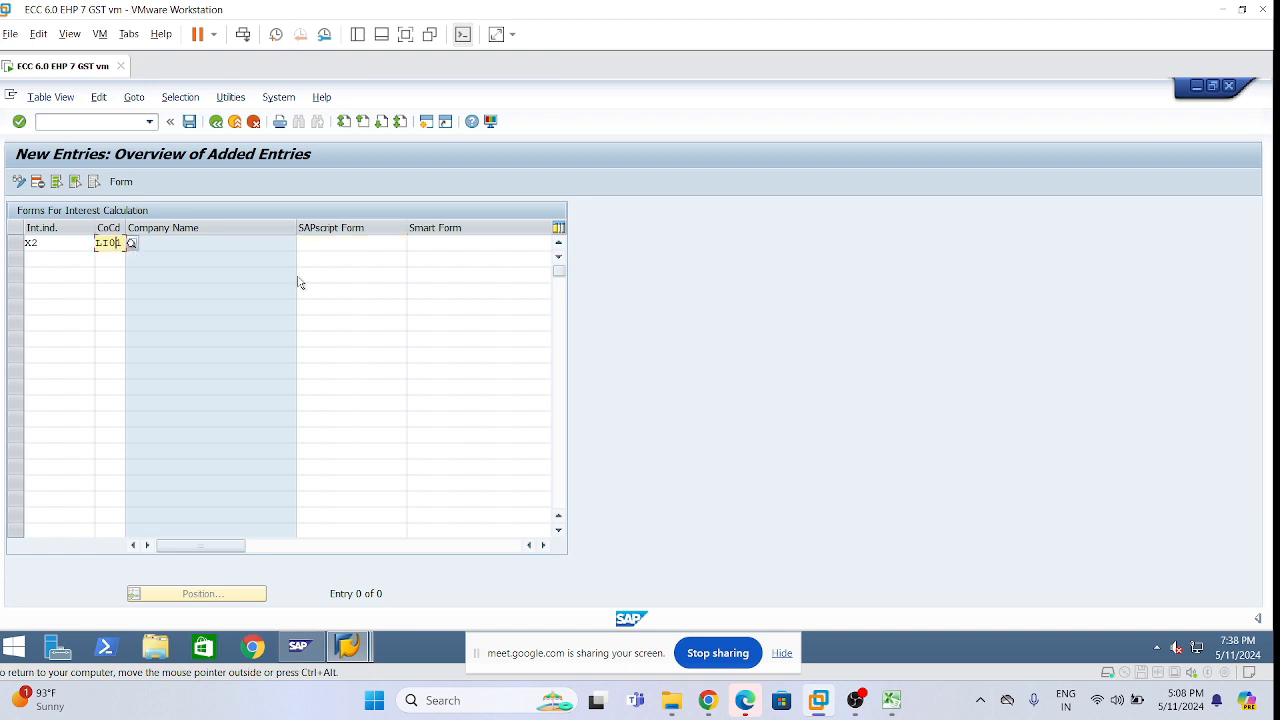
{"action": "left_click", "coordinate": [335, 243]}
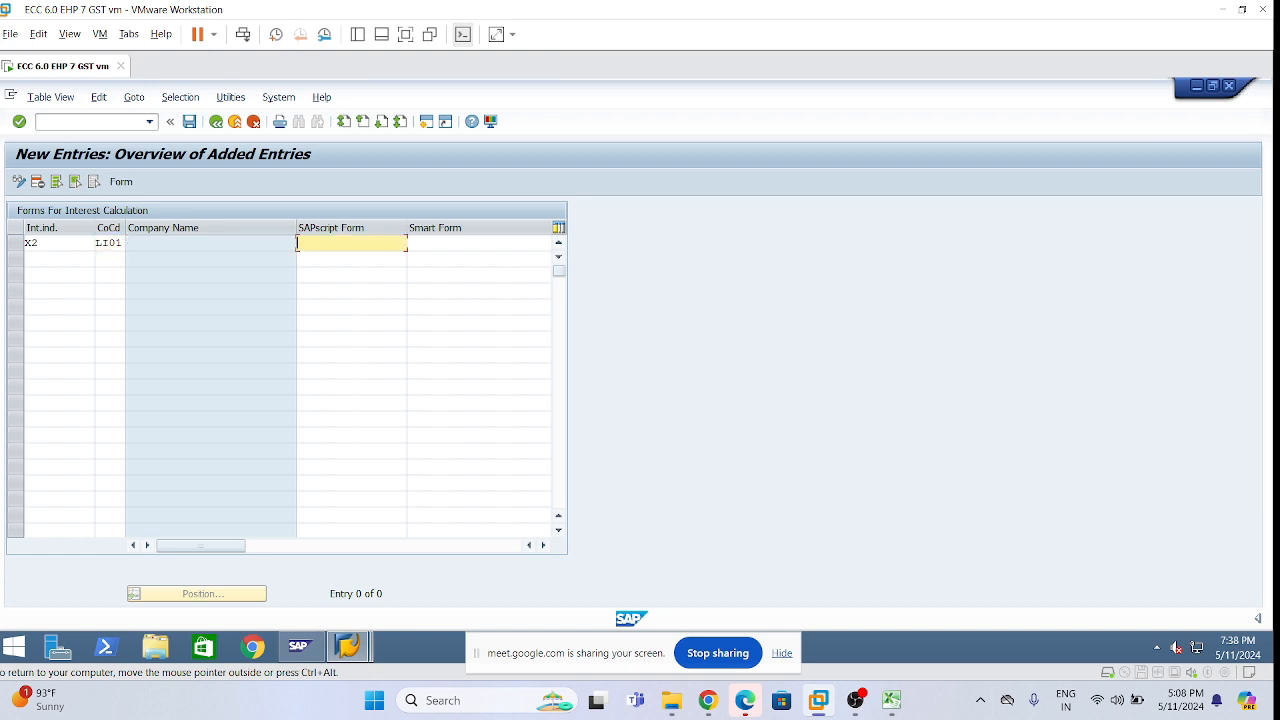
{"action": "key", "text": "Return"}
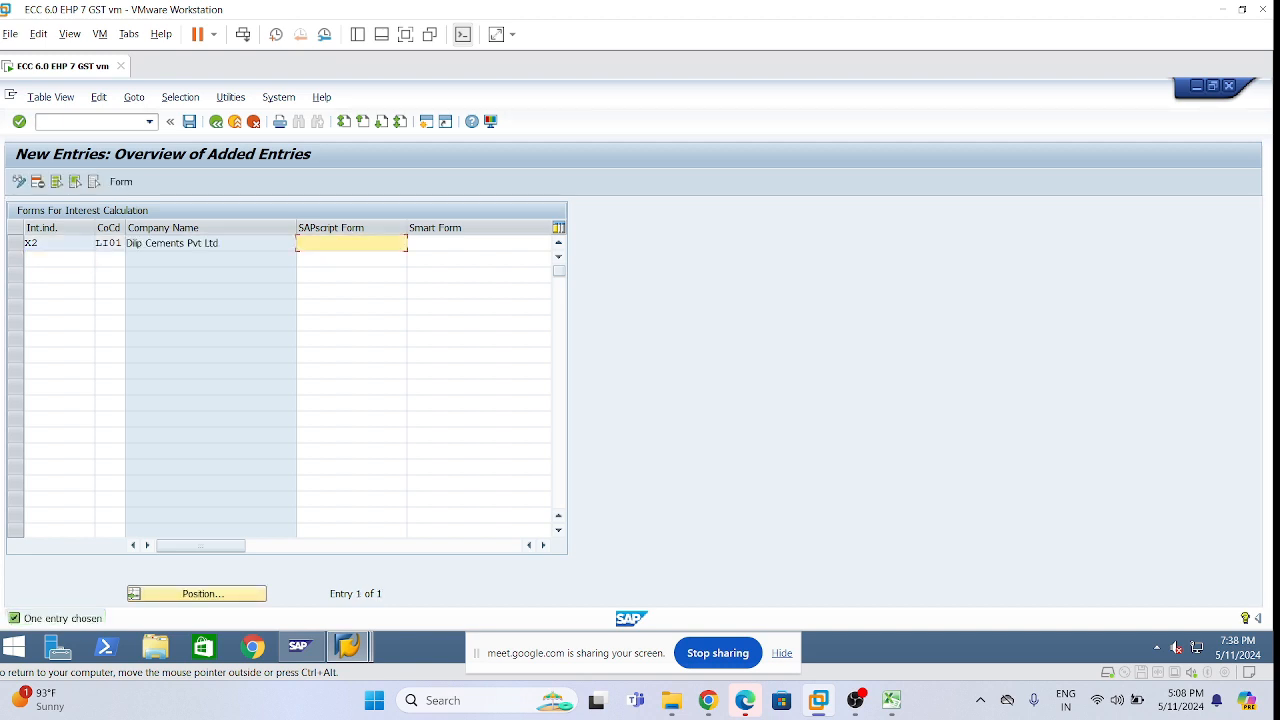
Assign SAPscript form F_DUZI_01 to the X2 entry and save it in customizing request Y01K900078
{"action": "type", "text": "F_DUZI_01"}
{"action": "key", "text": "Return"}
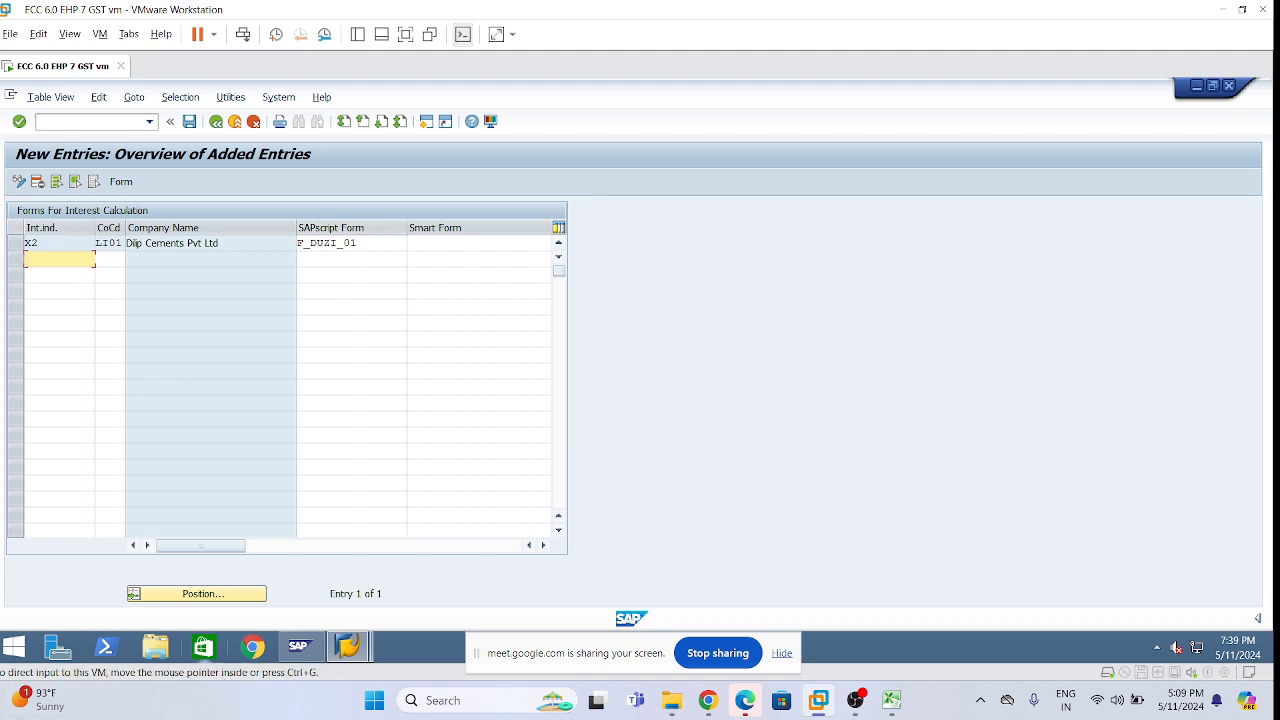
{"action": "mouse_move", "coordinate": [64, 700]}
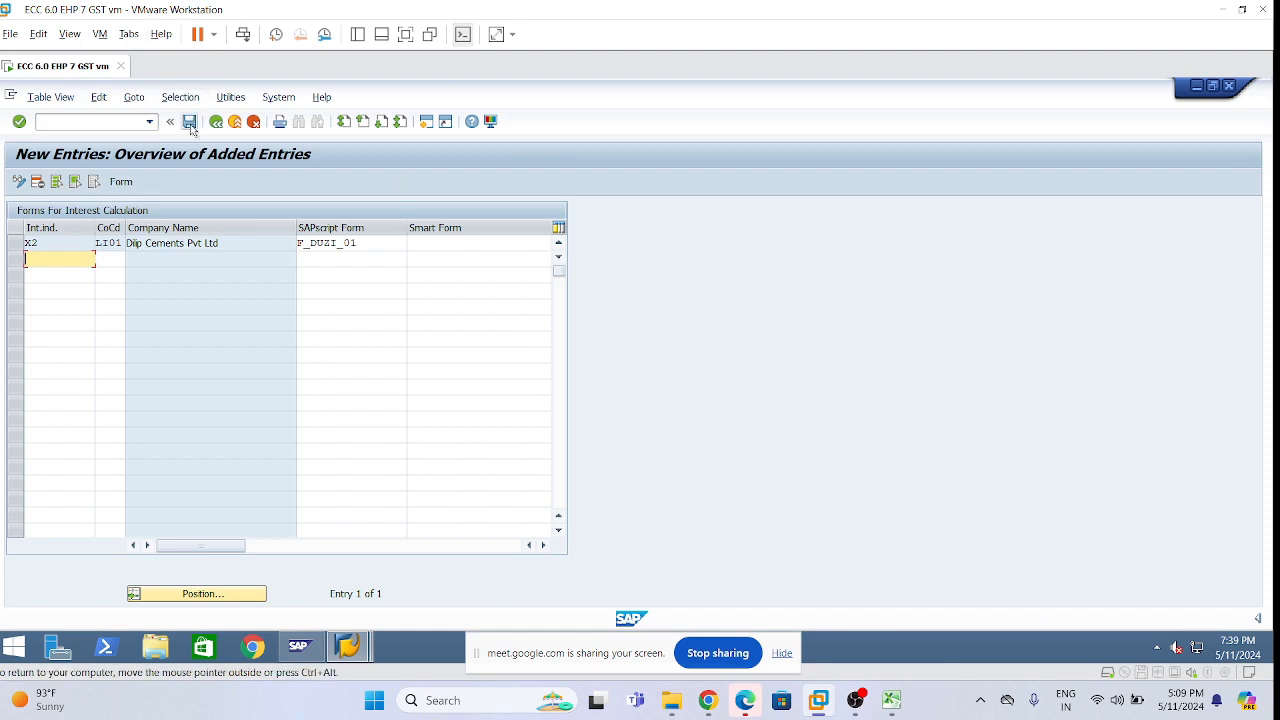
{"action": "left_click", "coordinate": [189, 122]}
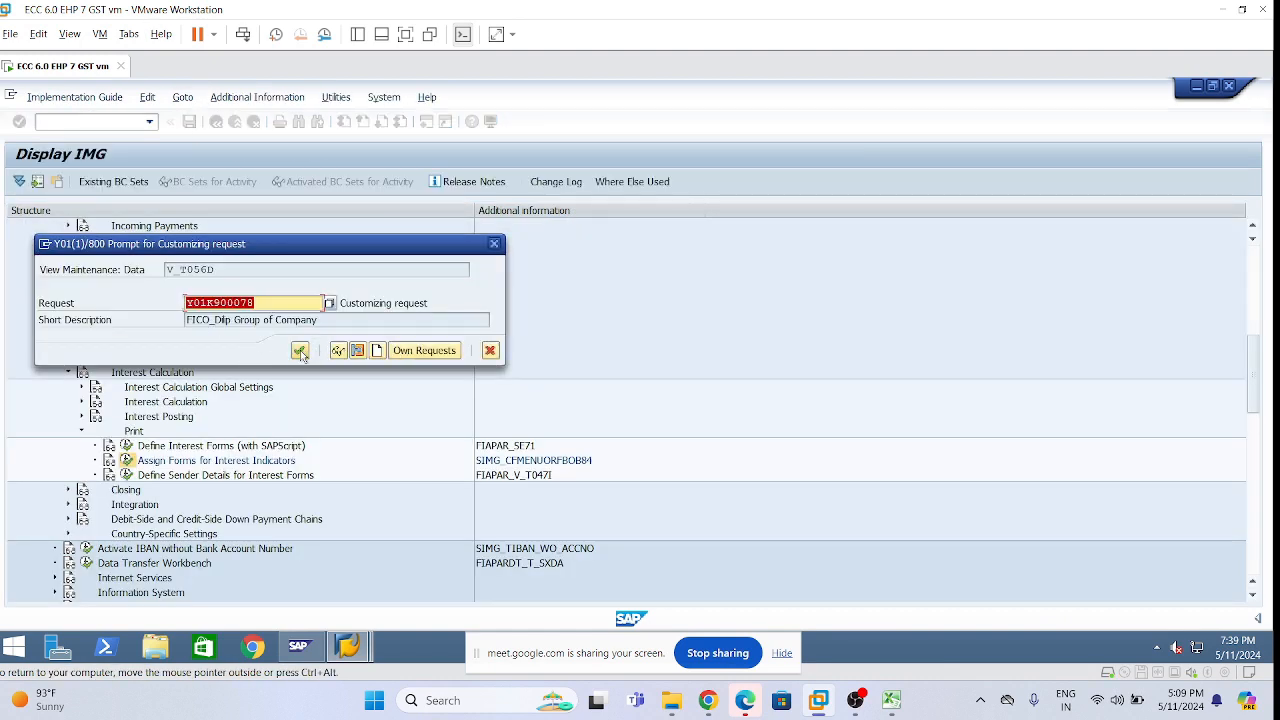
{"action": "left_click", "coordinate": [299, 350]}
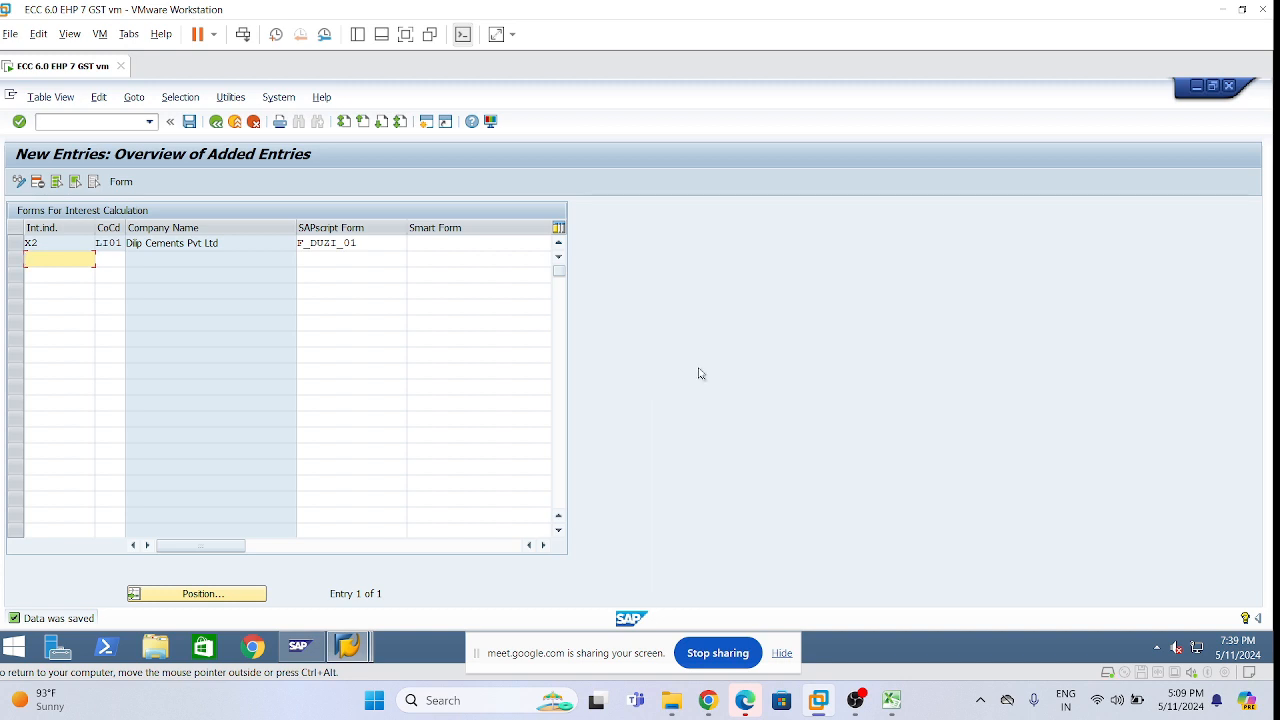
Switch to the Excel class sheet and review the Bank Item Interest Calculations checklist for the remaining customer master step
{"action": "left_click", "coordinate": [892, 700]}
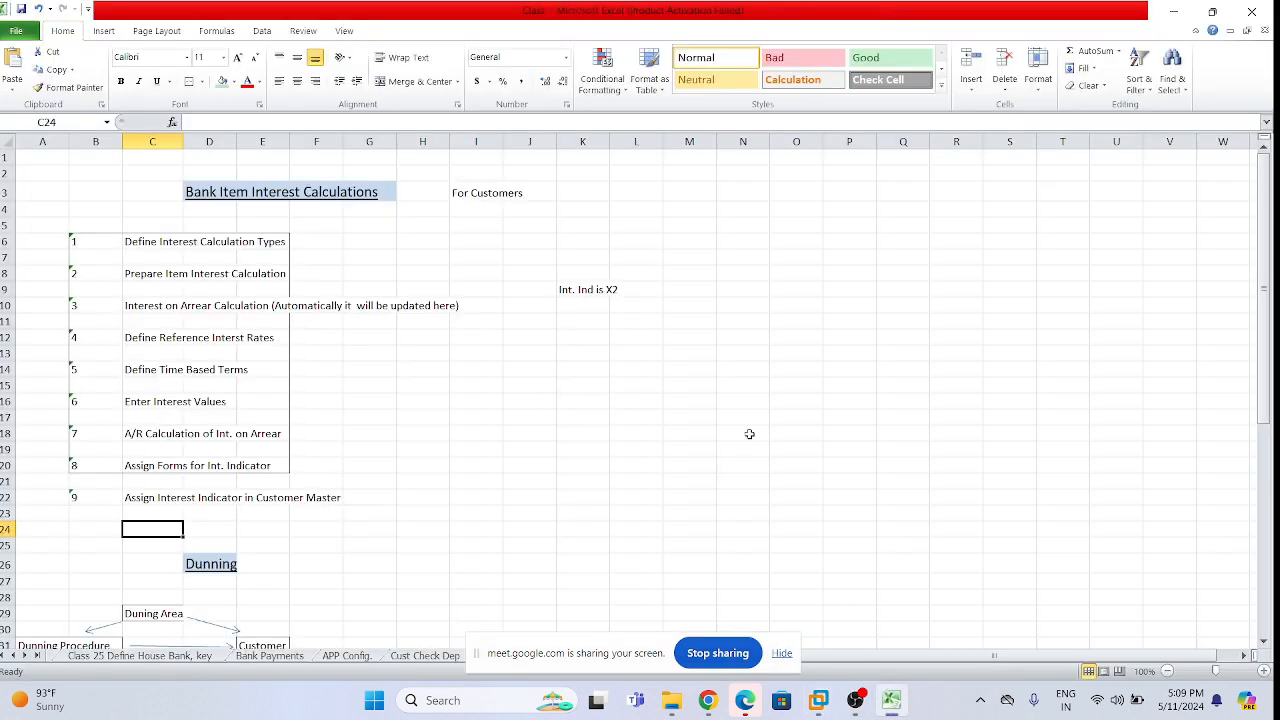
{"action": "left_click", "coordinate": [749, 434]}
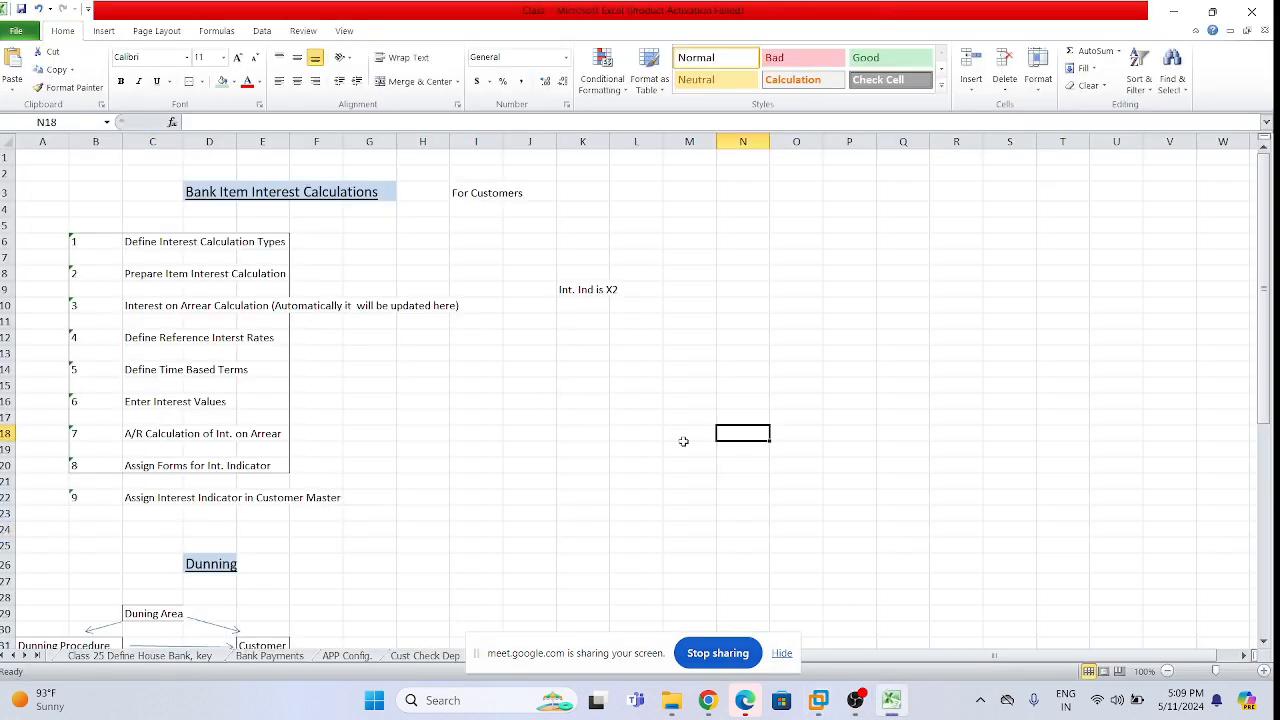
{"action": "left_click", "coordinate": [580, 466]}
{"action": "scroll", "coordinate": [700, 600], "scroll_direction": "down", "scroll_amount": 2}
Switch back to SAP, start transaction FD02 and open the customer master for company code LI01
{"action": "left_click", "coordinate": [818, 700]}
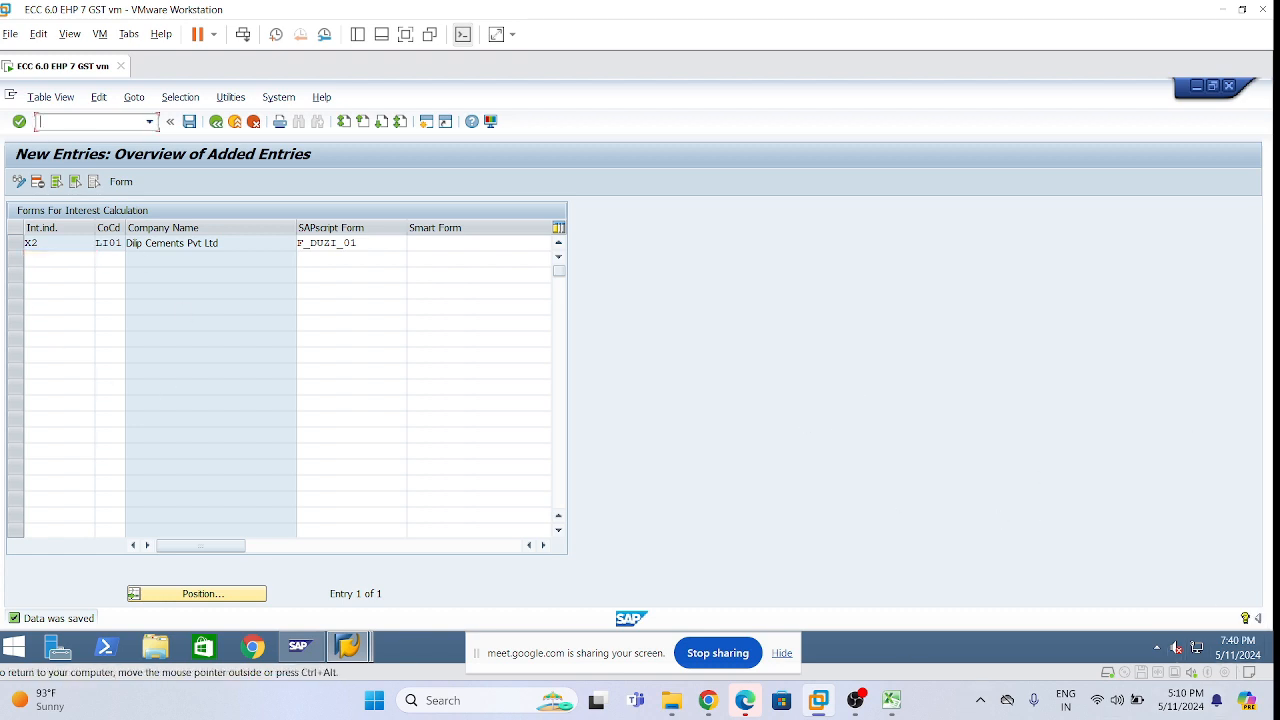
{"action": "type", "text": "/nfd02"}
{"action": "key", "text": "Return"}
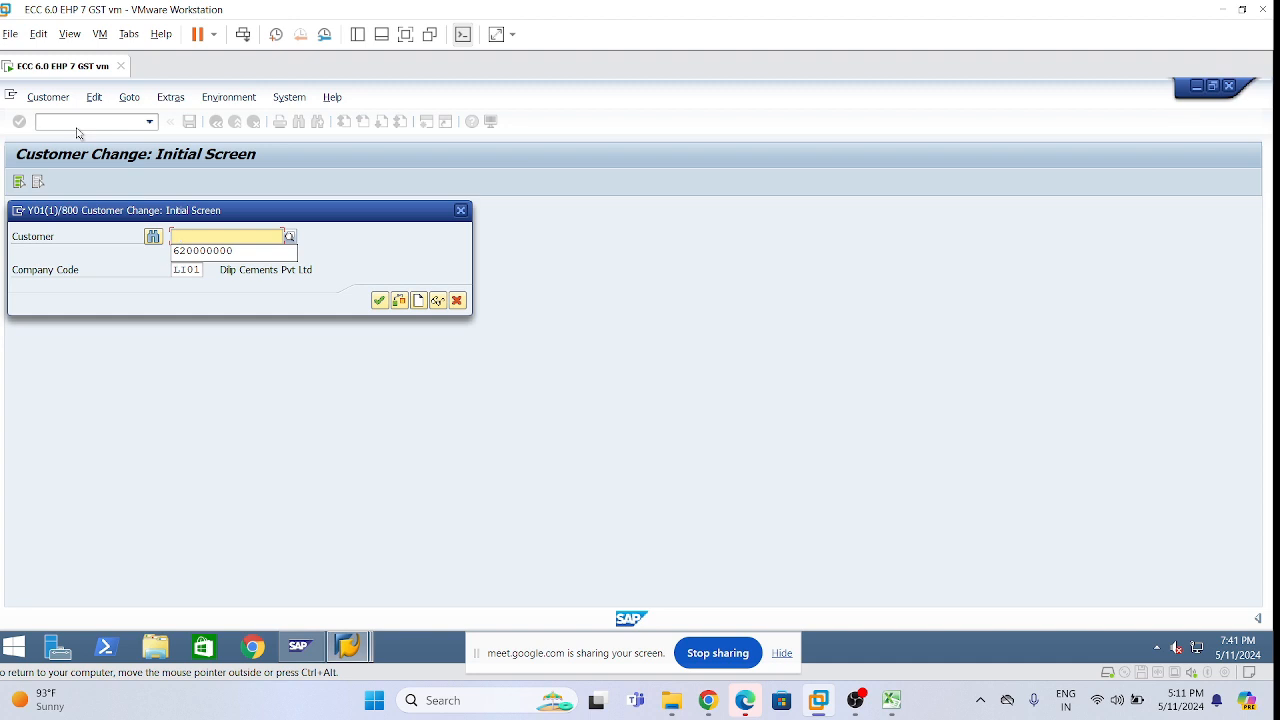
{"action": "key", "text": "Down"}
{"action": "key", "text": "Return"}
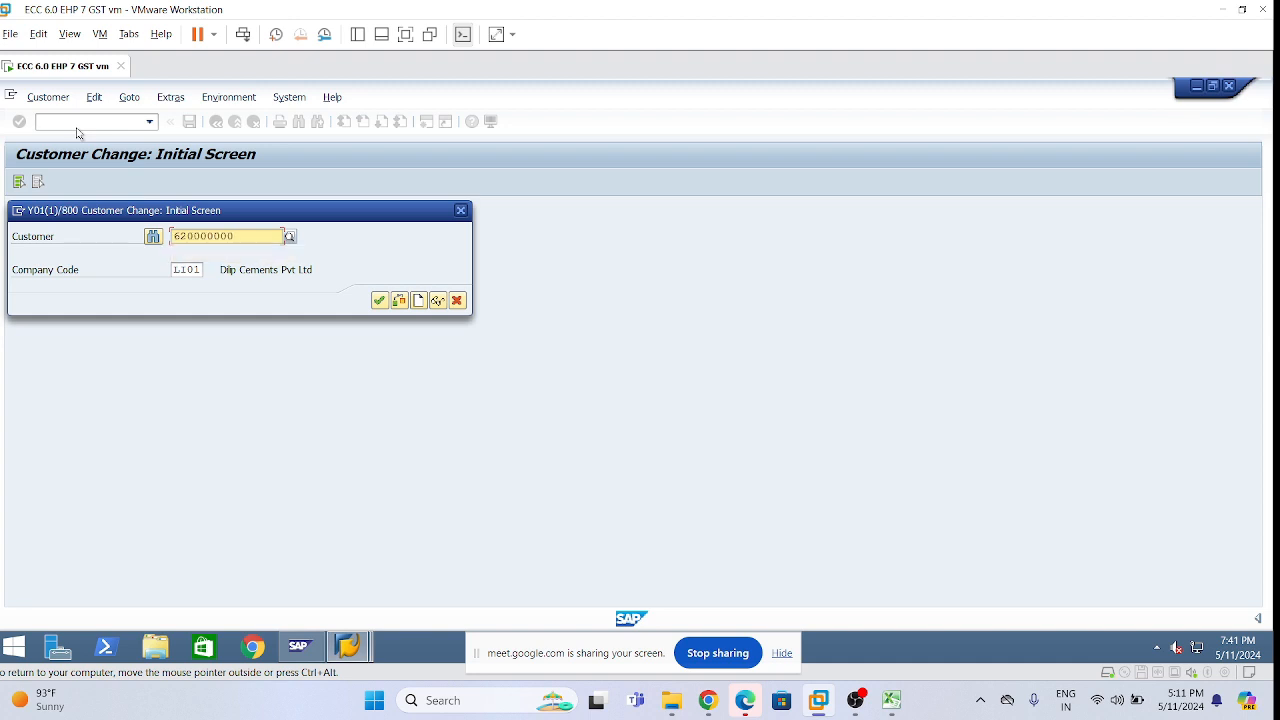
{"action": "key", "text": "Return"}
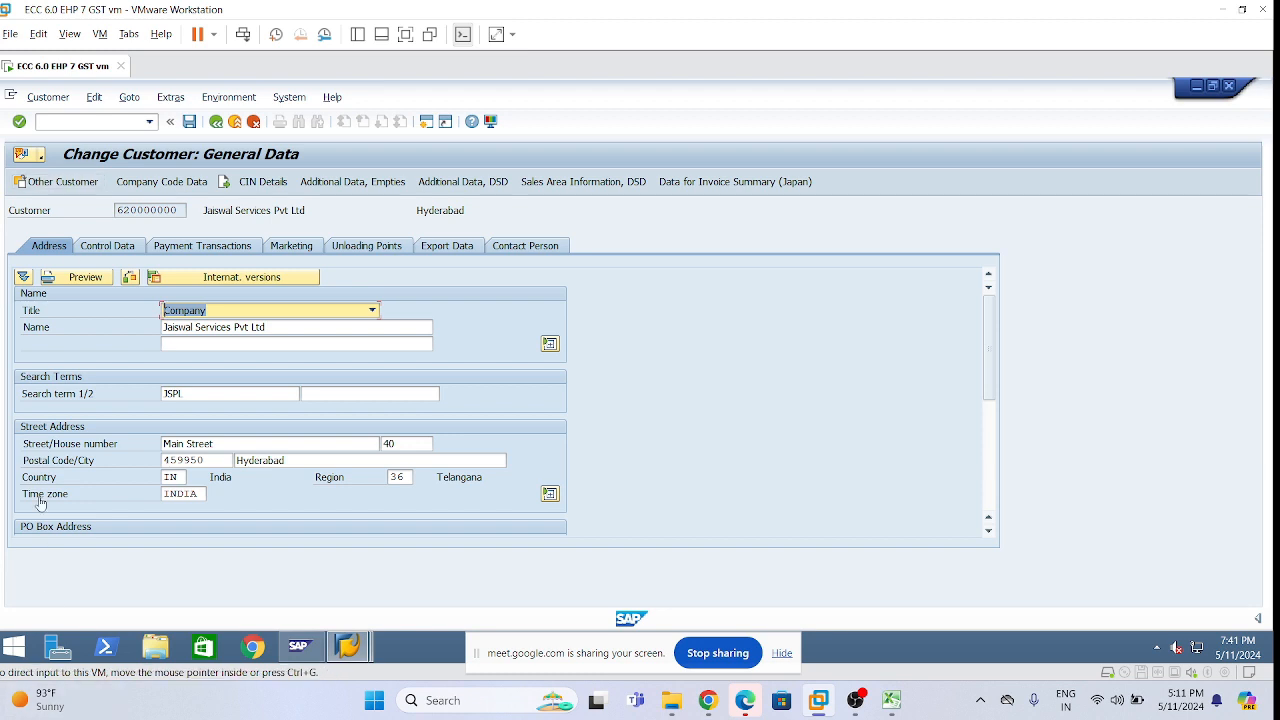
Set the interest indicator to X2 in the customer's company code data and save the customer master
{"action": "left_click", "coordinate": [169, 190]}
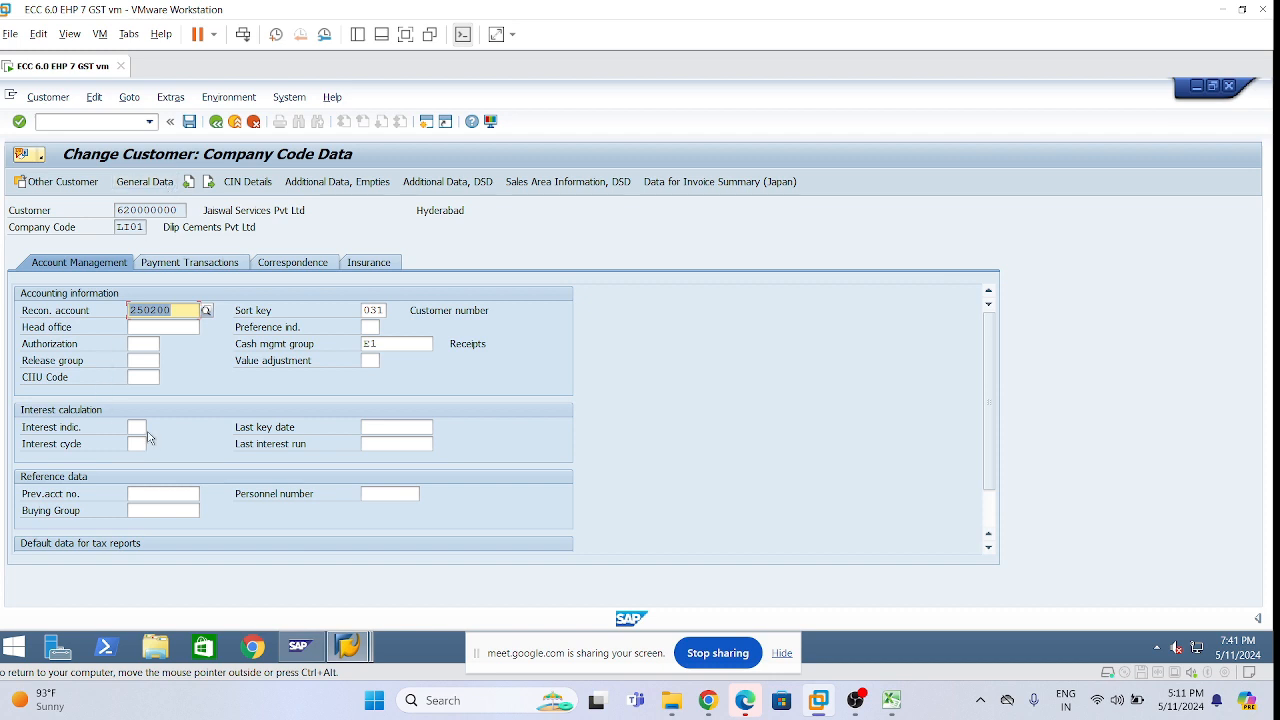
{"action": "left_click", "coordinate": [140, 428]}
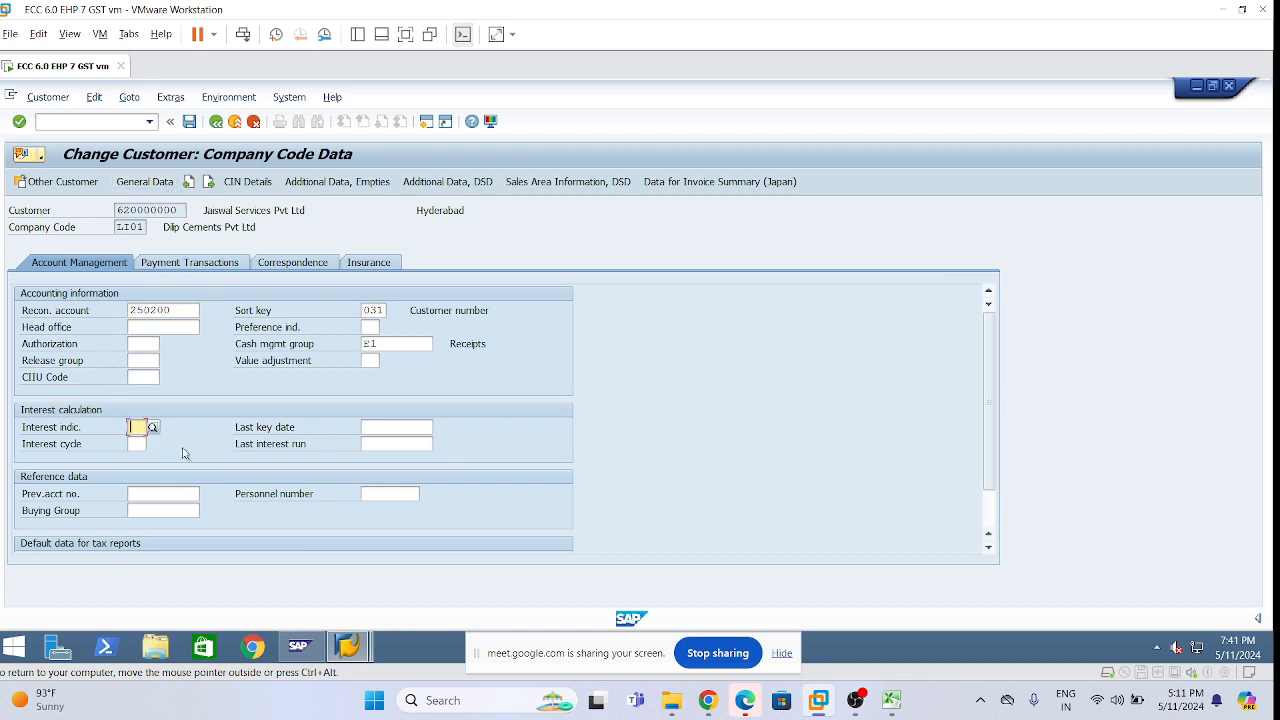
{"action": "type", "text": "x2"}
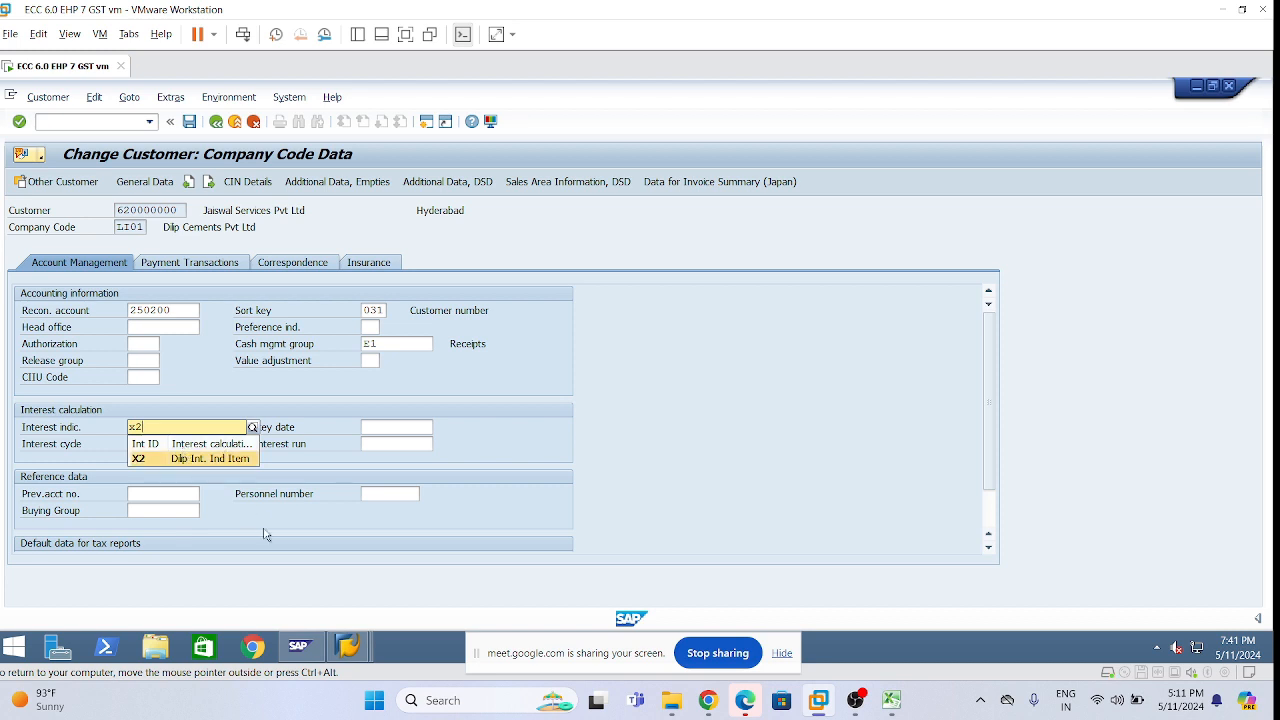
{"action": "key", "text": "Return"}
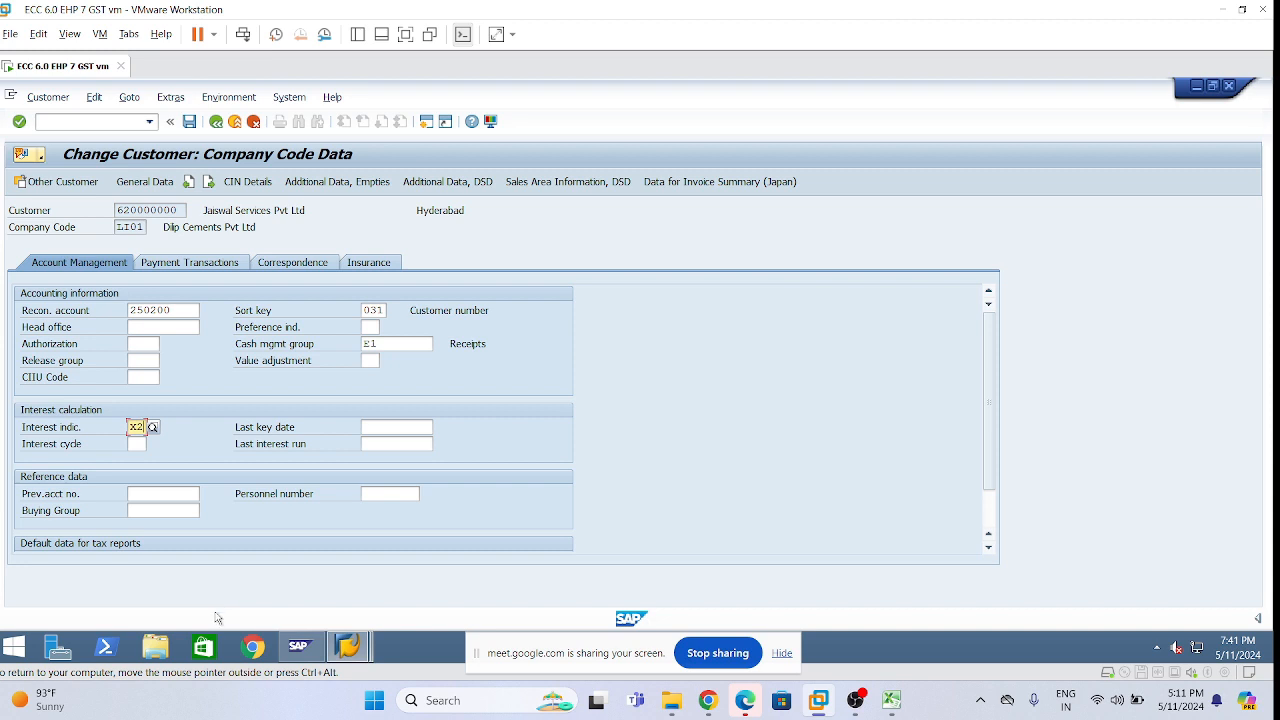
{"action": "left_click", "coordinate": [189, 122]}
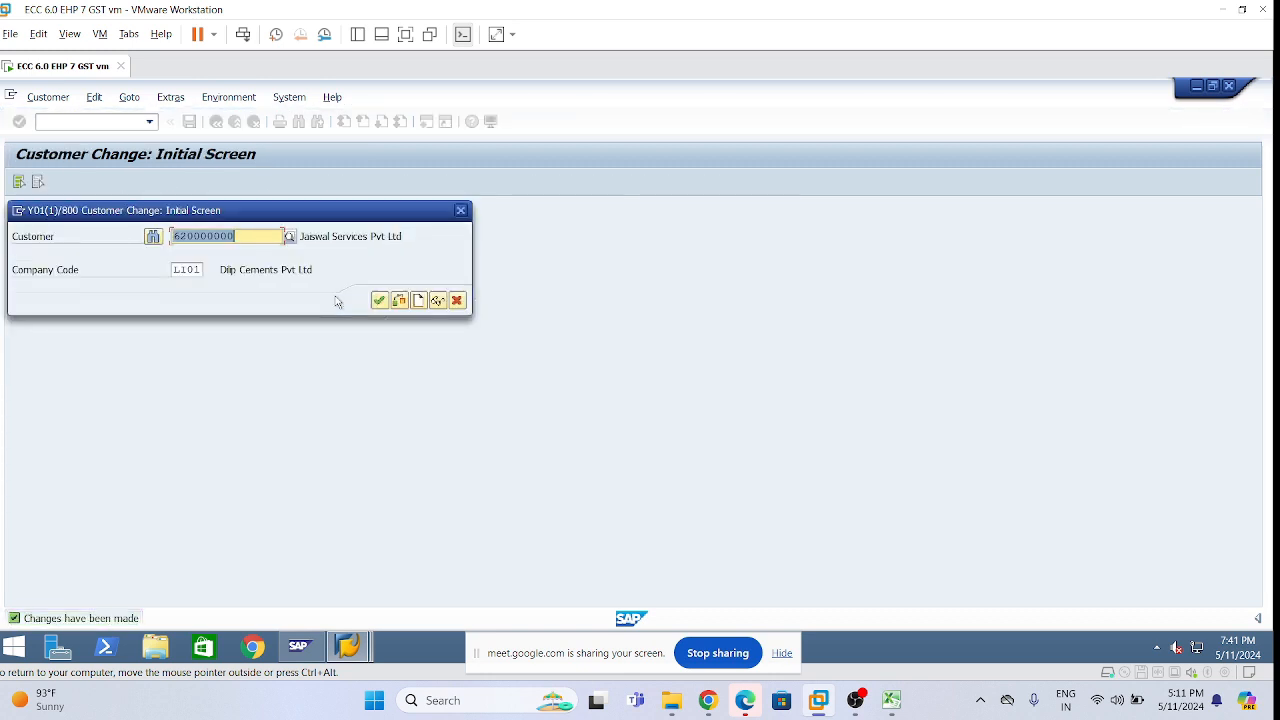
Reopen the customer's company code data and review the customer, company code, reconciliation account and interest indicator
{"action": "left_click", "coordinate": [379, 303]}
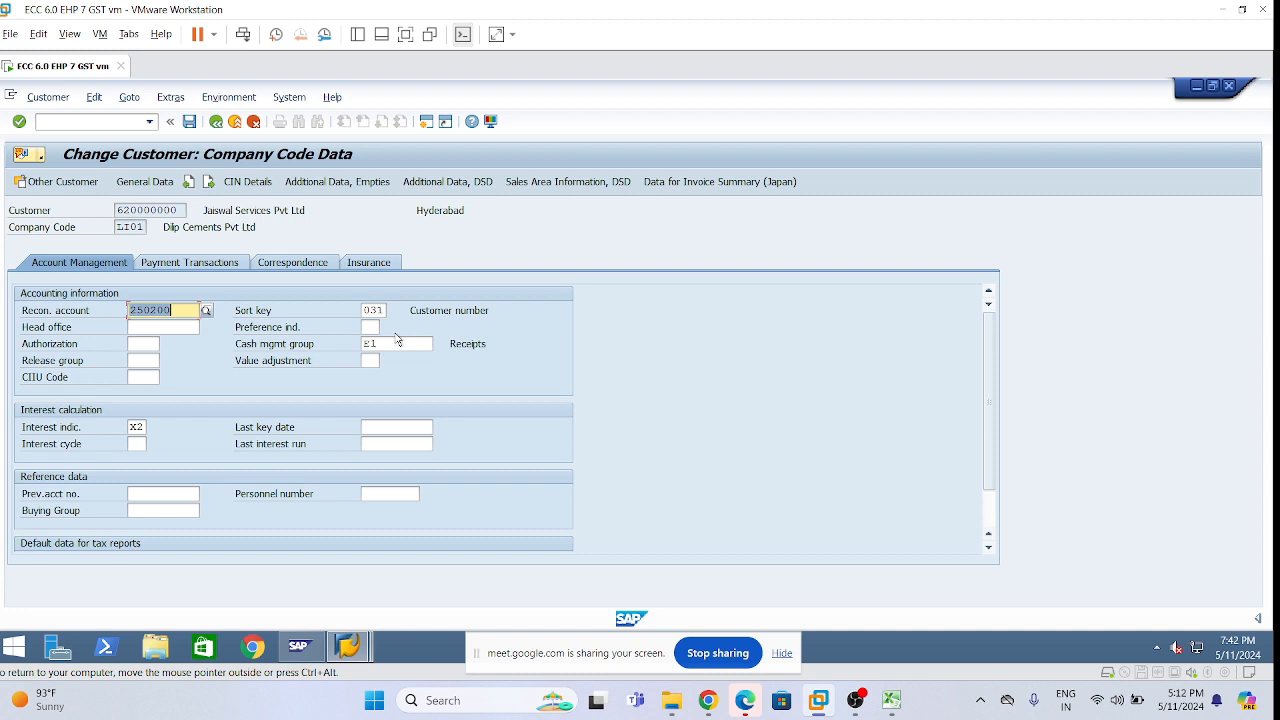
{"action": "left_click", "coordinate": [177, 314]}
{"action": "left_click", "coordinate": [84, 128]}
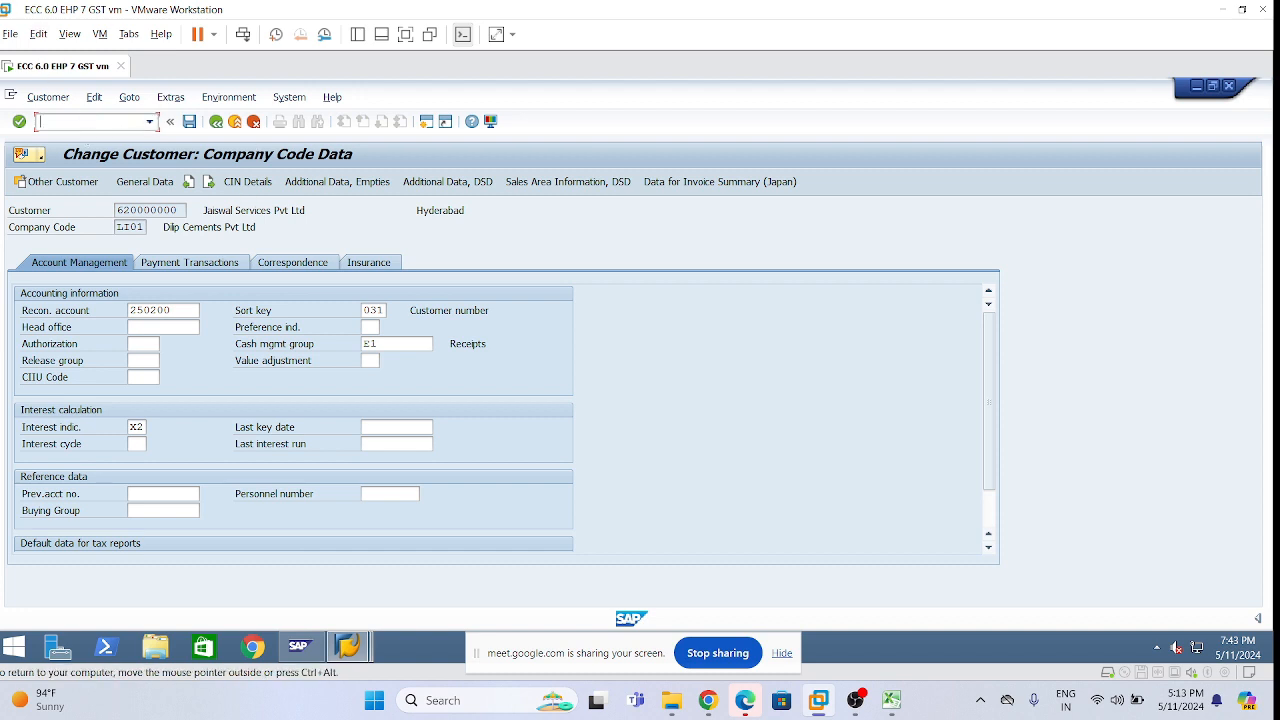
{"action": "left_click_drag", "start_coordinate": [122, 210], "coordinate": [178, 210]}
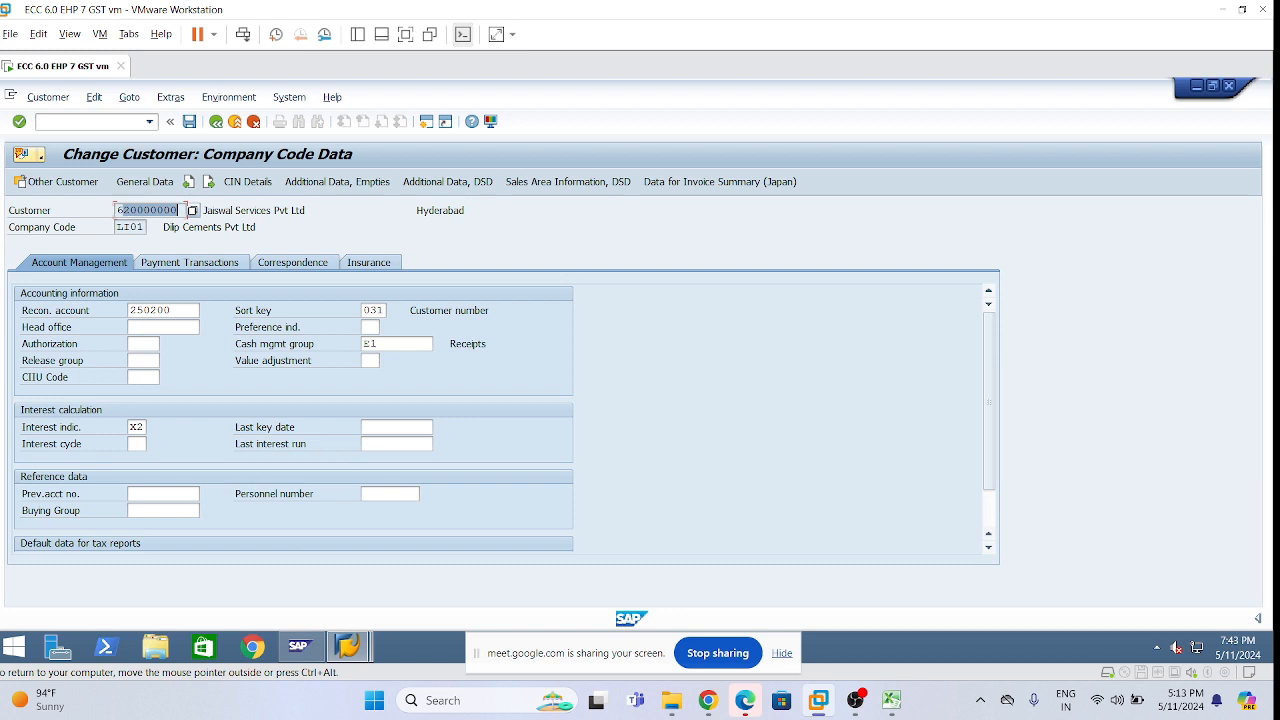
{"action": "left_click", "coordinate": [276, 210]}
{"action": "left_click_drag", "start_coordinate": [256, 227], "coordinate": [204, 227]}
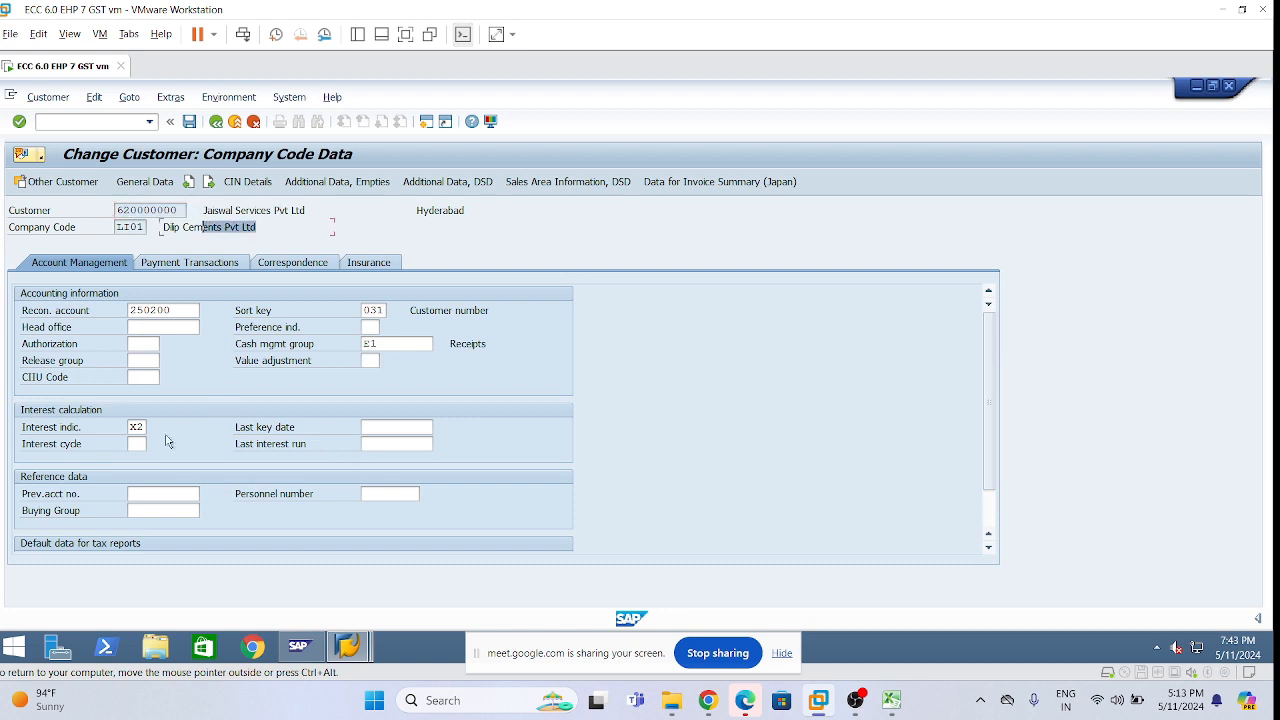
Start a customer invoice with transaction FB70 and select the customer whose master data has interest indicator X2
{"action": "left_click", "coordinate": [90, 121]}
{"action": "type", "text": "/n"}
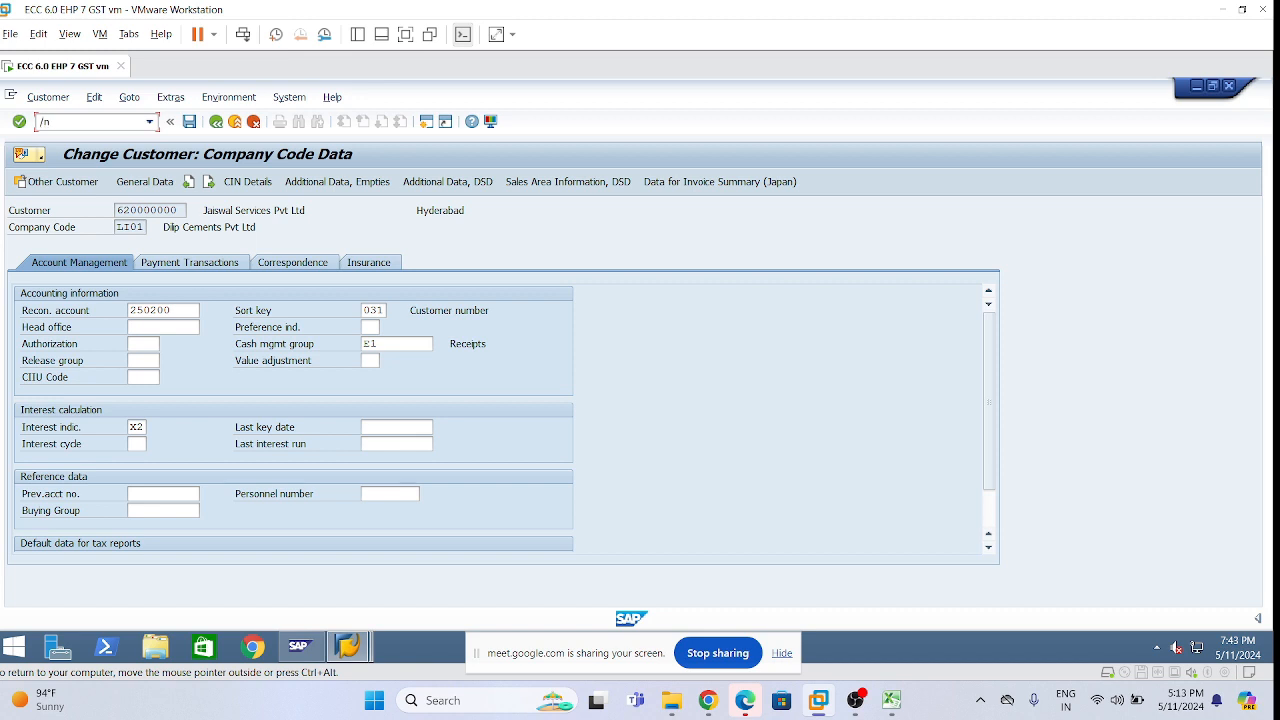
{"action": "type", "text": "fb70"}
{"action": "key", "text": "Return"}
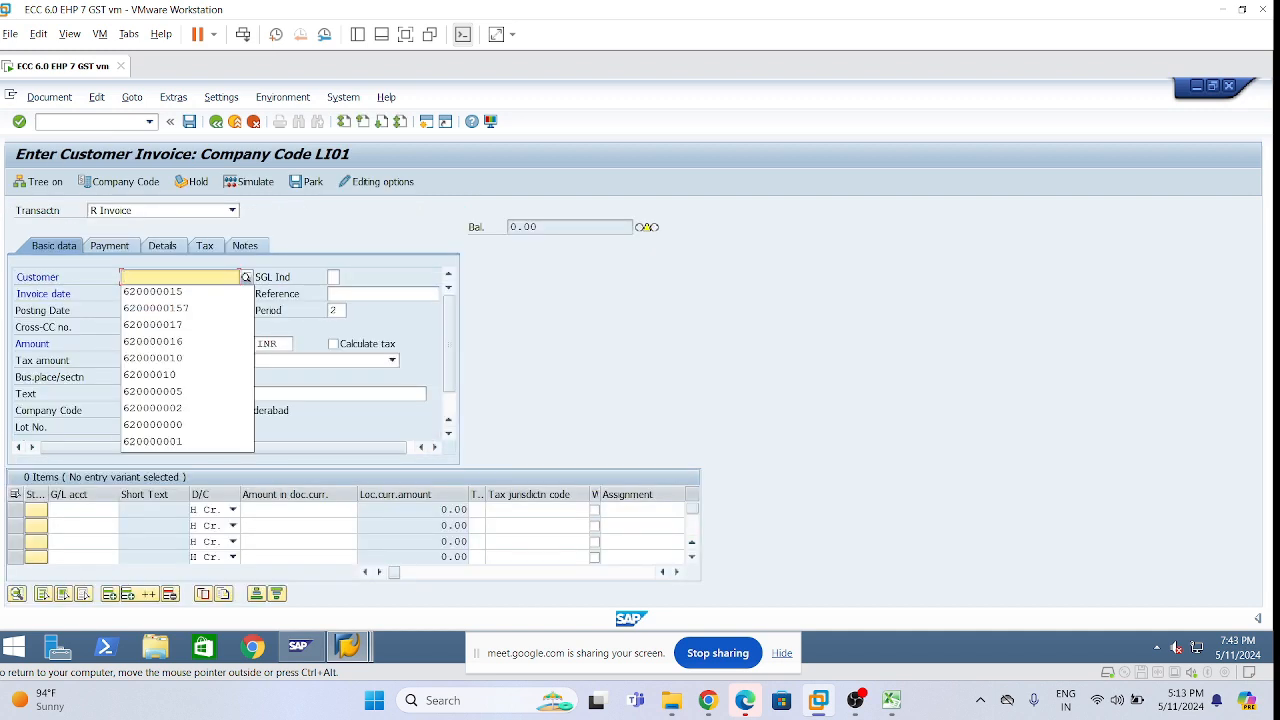
{"action": "key", "text": "Down"}
{"action": "key", "text": "Down"}
{"action": "key", "text": "Down"}
{"action": "key", "text": "Down"}
{"action": "key", "text": "Down"}
{"action": "key", "text": "Down"}
{"action": "key", "text": "Down"}
{"action": "key", "text": "Down"}
{"action": "key", "text": "Down"}
{"action": "key", "text": "Down"}
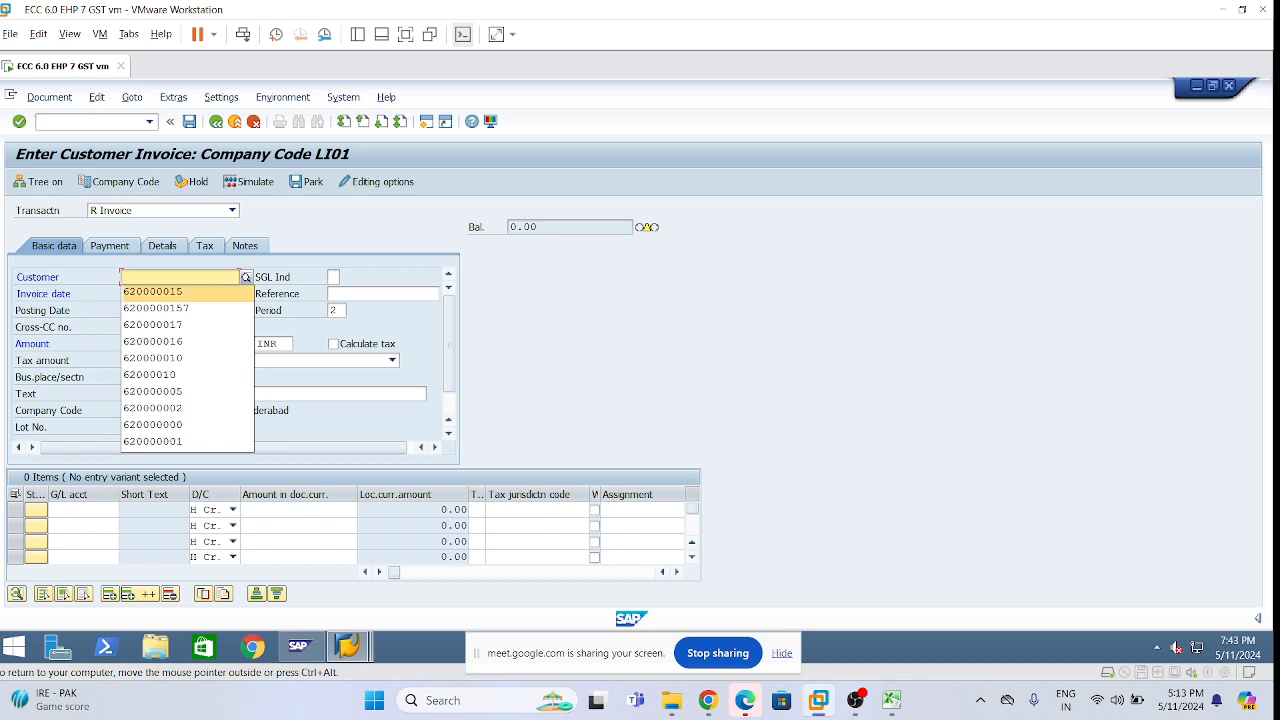
{"action": "key", "text": "Up"}
{"action": "key", "text": "Return"}
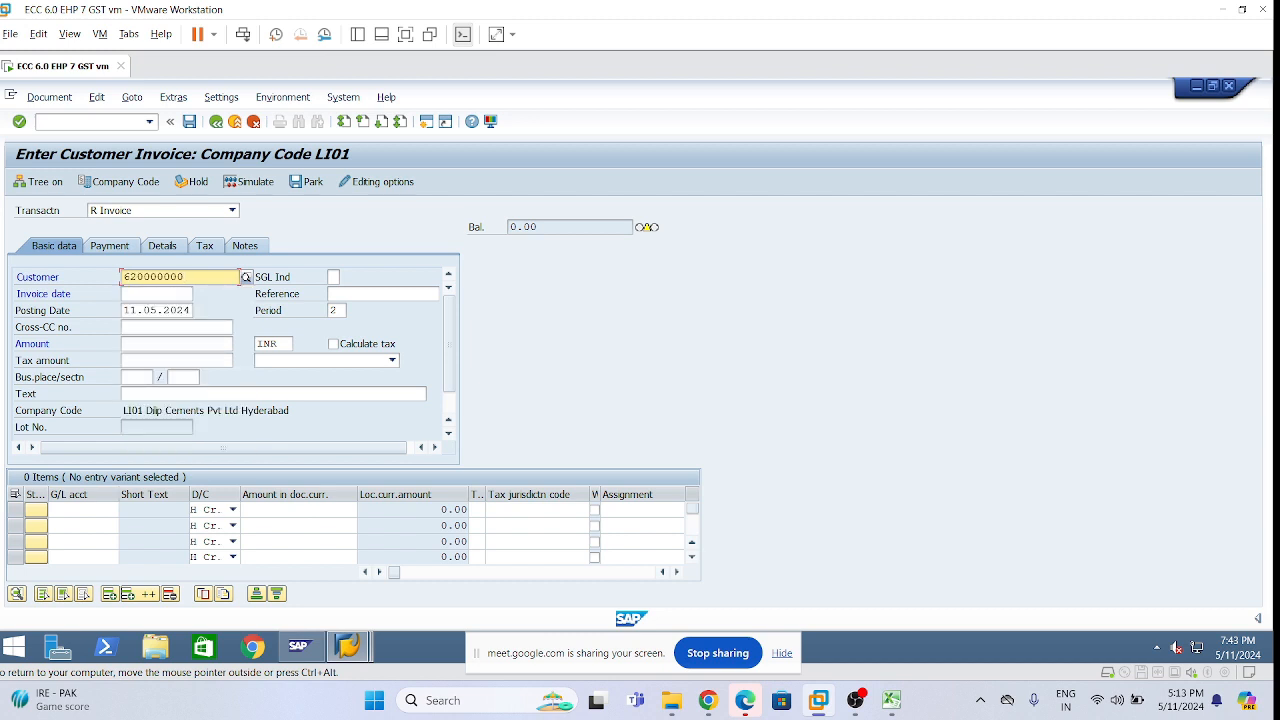
Set both the invoice date and the posting date of the customer invoice to 01.04.2024
{"action": "key", "text": "Tab"}
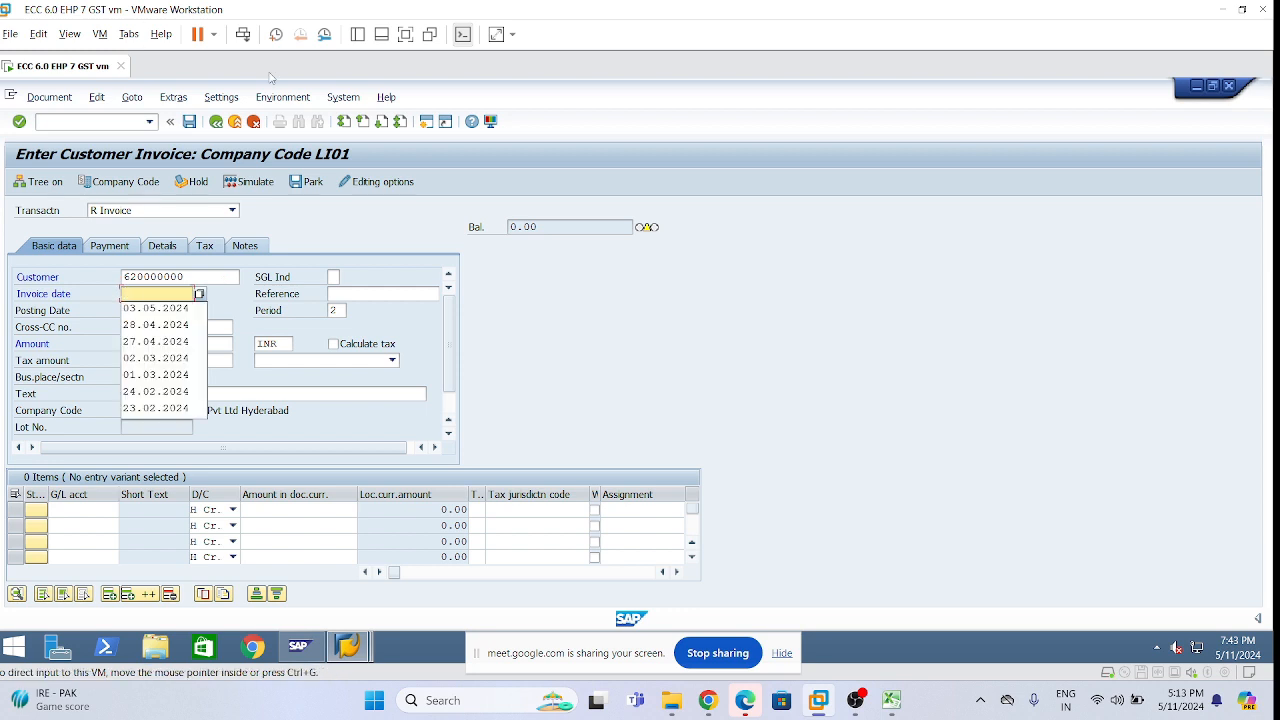
{"action": "left_click", "coordinate": [240, 380]}
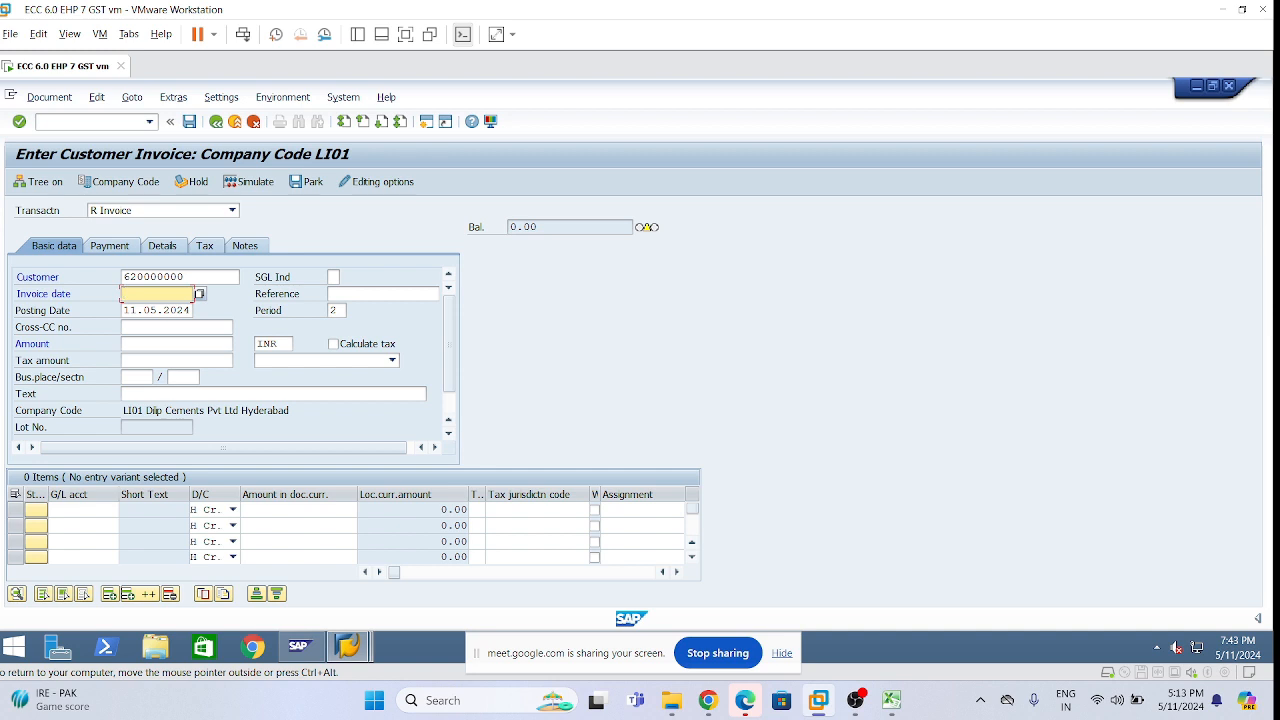
{"action": "type", "text": "01."}
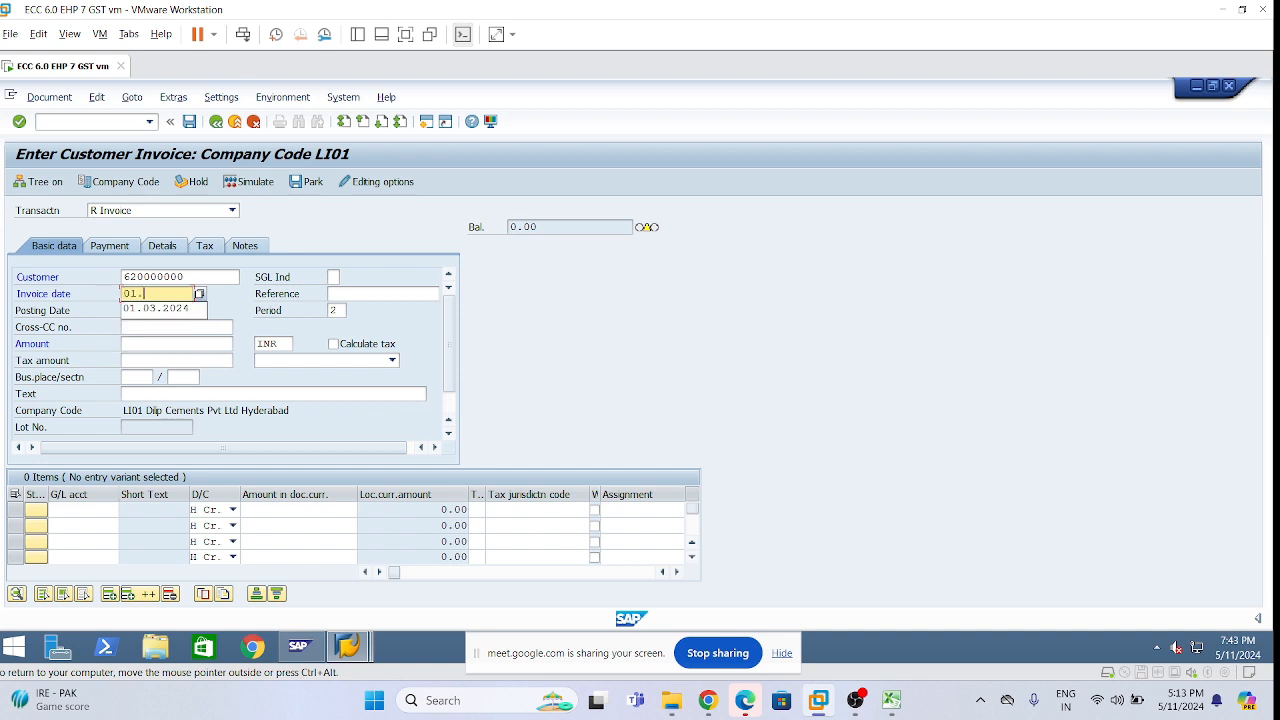
{"action": "type", "text": "04."}
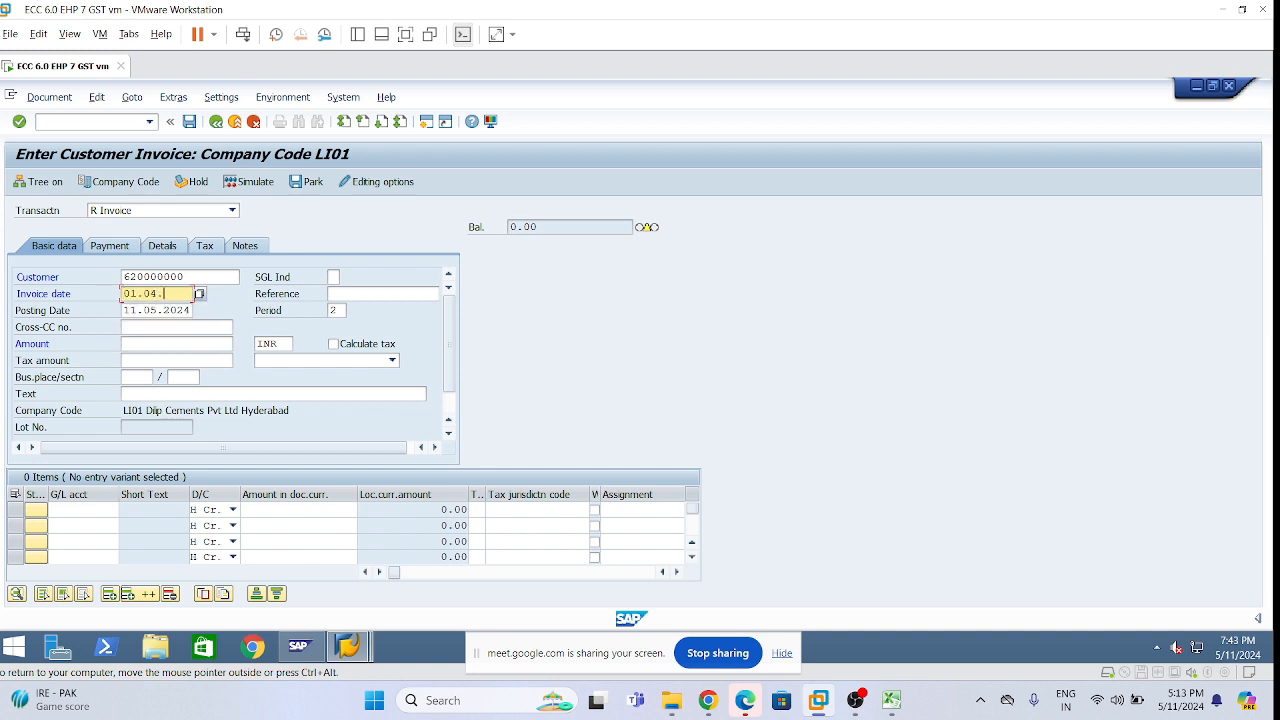
{"action": "type", "text": "2024"}
{"action": "key", "text": "Tab"}
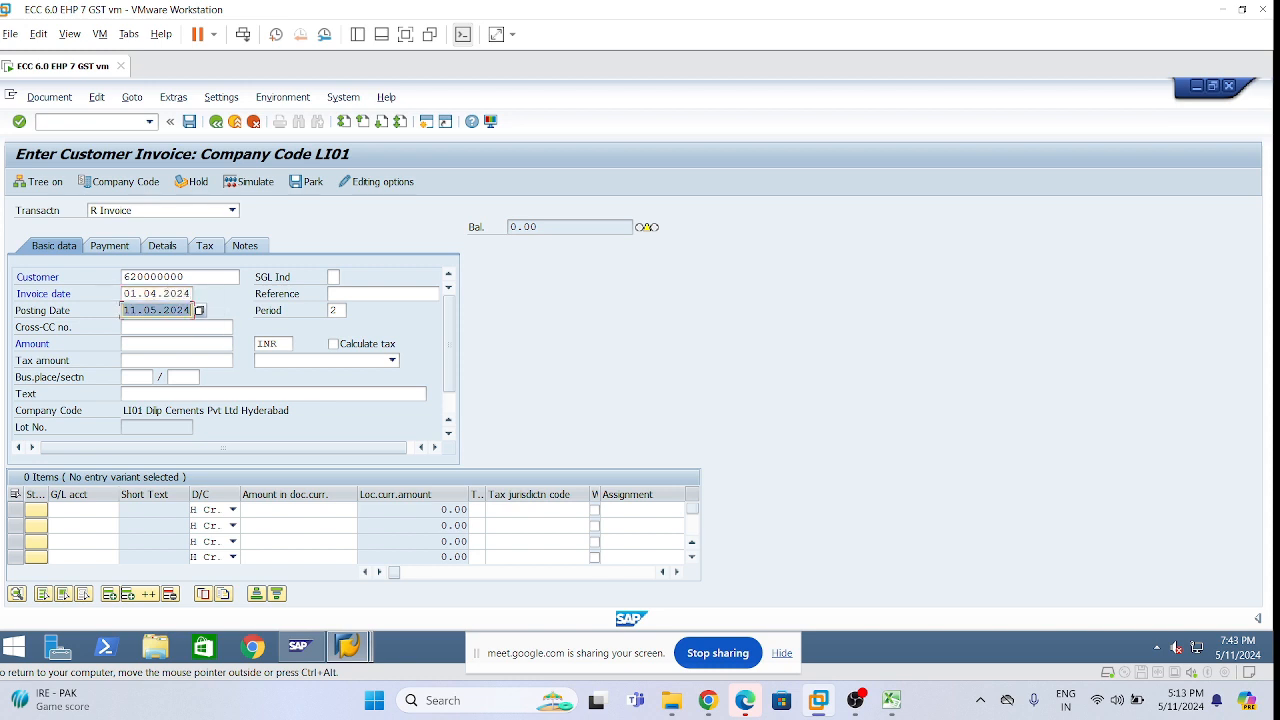
{"action": "type", "text": "01.04.2024"}
{"action": "key", "text": "Tab"}
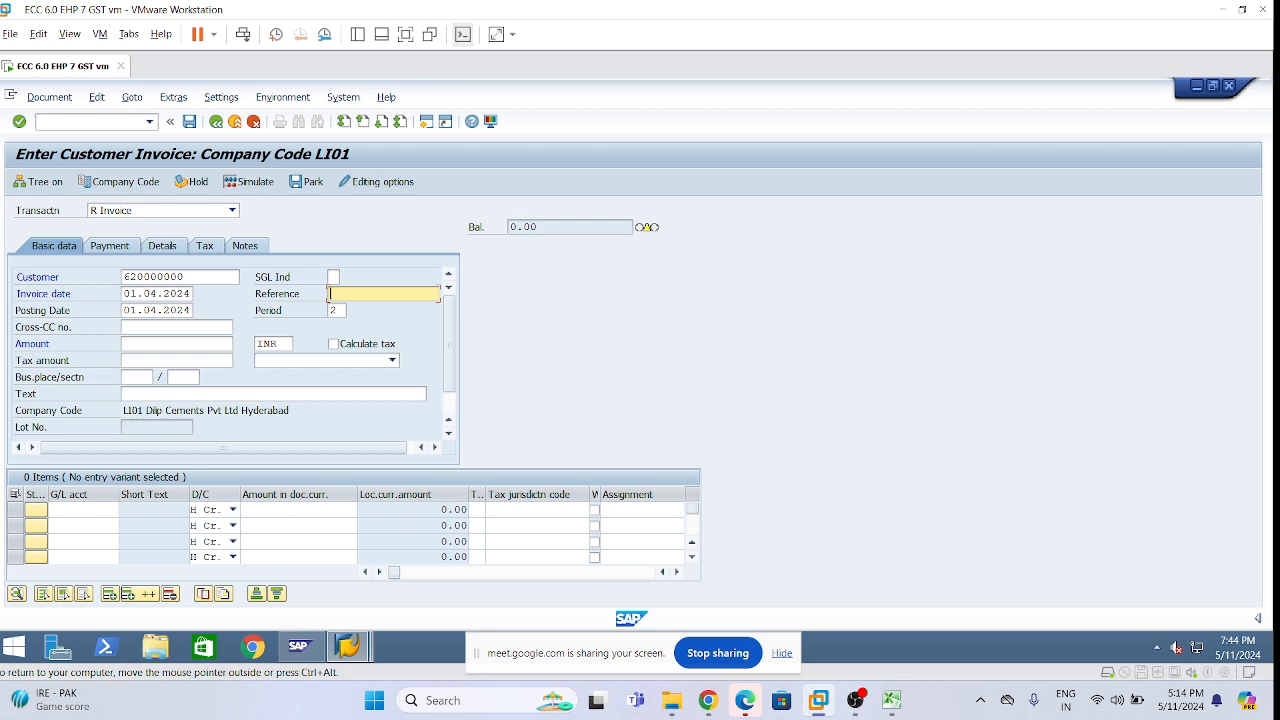
Enter reference IC-01, amount 500000 and the text "Item Itn Cal" in the customer invoice header
{"action": "type", "text": "1C-01"}
{"action": "left_click", "coordinate": [127, 343]}
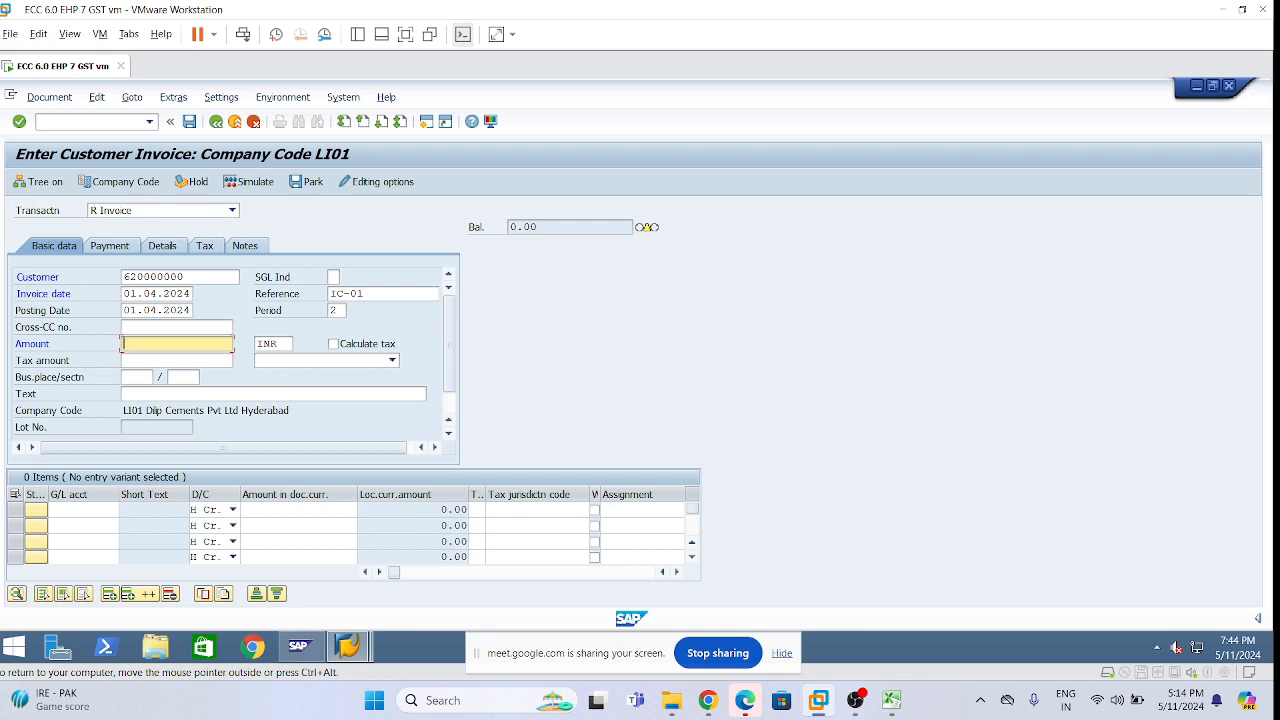
{"action": "type", "text": "500000"}
{"action": "left_click", "coordinate": [121, 394]}
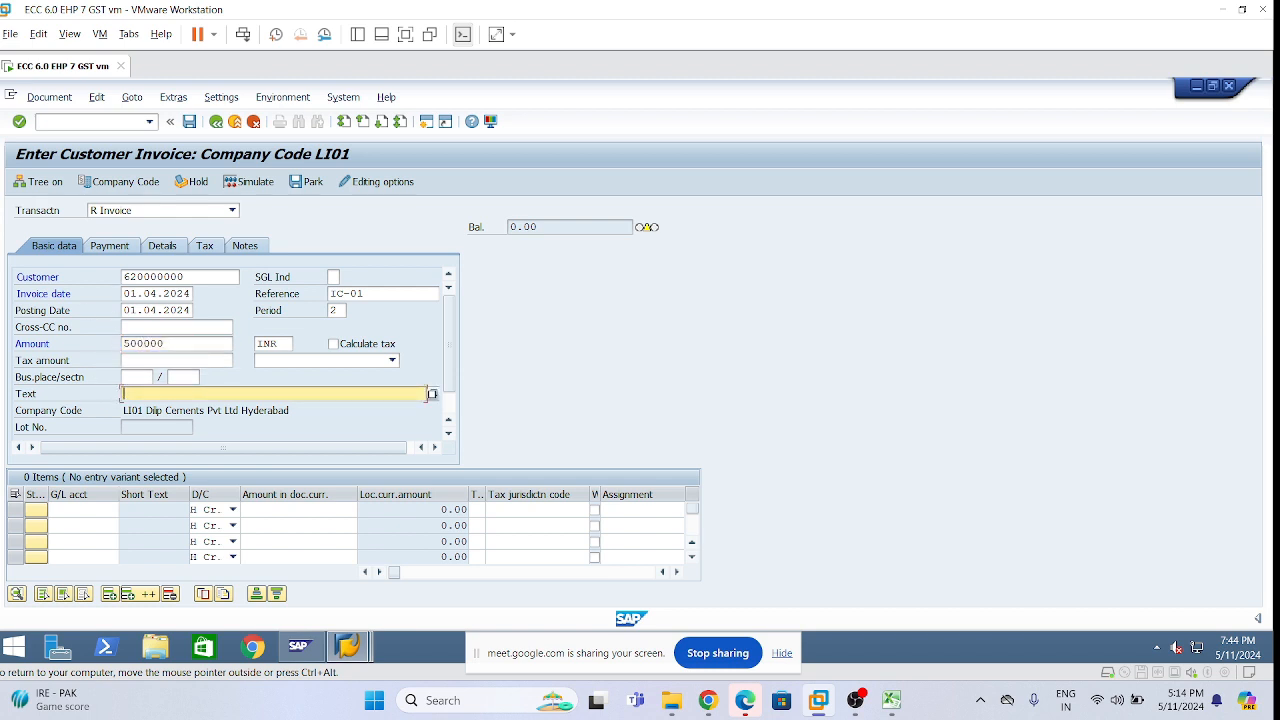
{"action": "type", "text": "Item Itn Ca"}
Add a credit line item with G/L account 320100 and * as the amount to take over the invoice total
{"action": "left_click", "coordinate": [88, 510]}
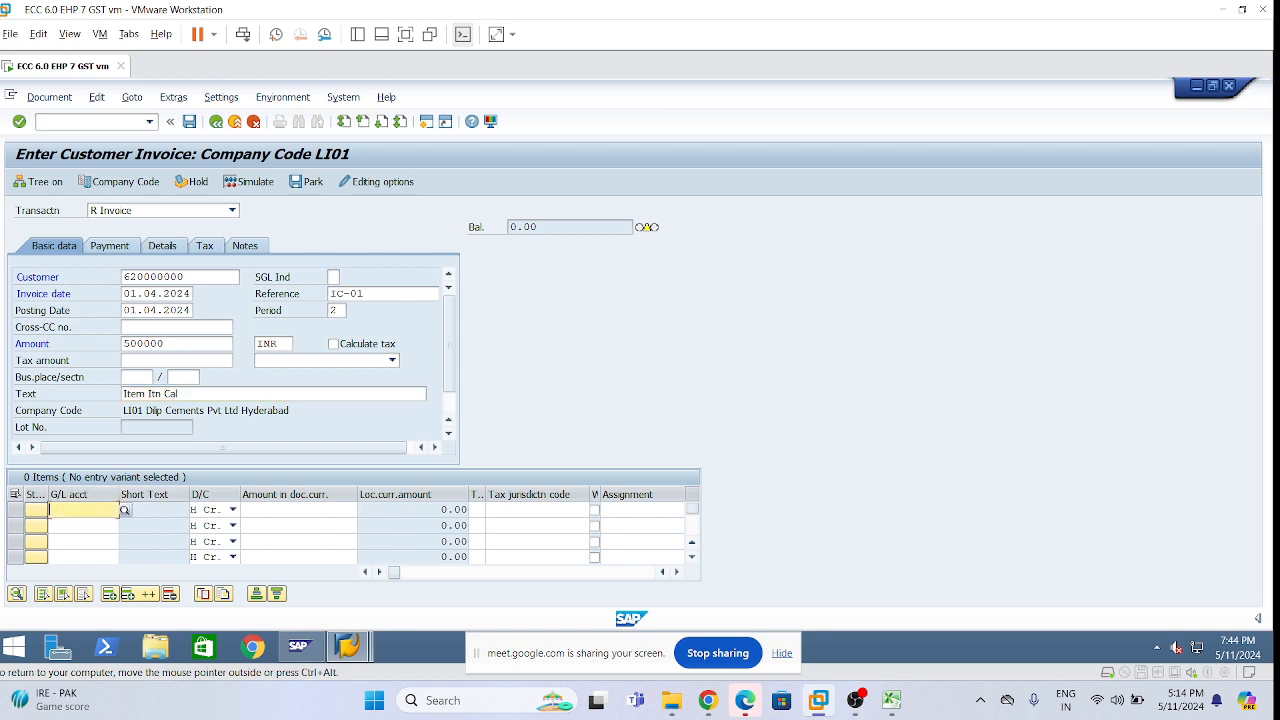
{"action": "left_click", "coordinate": [83, 577]}
{"action": "left_click", "coordinate": [285, 510]}
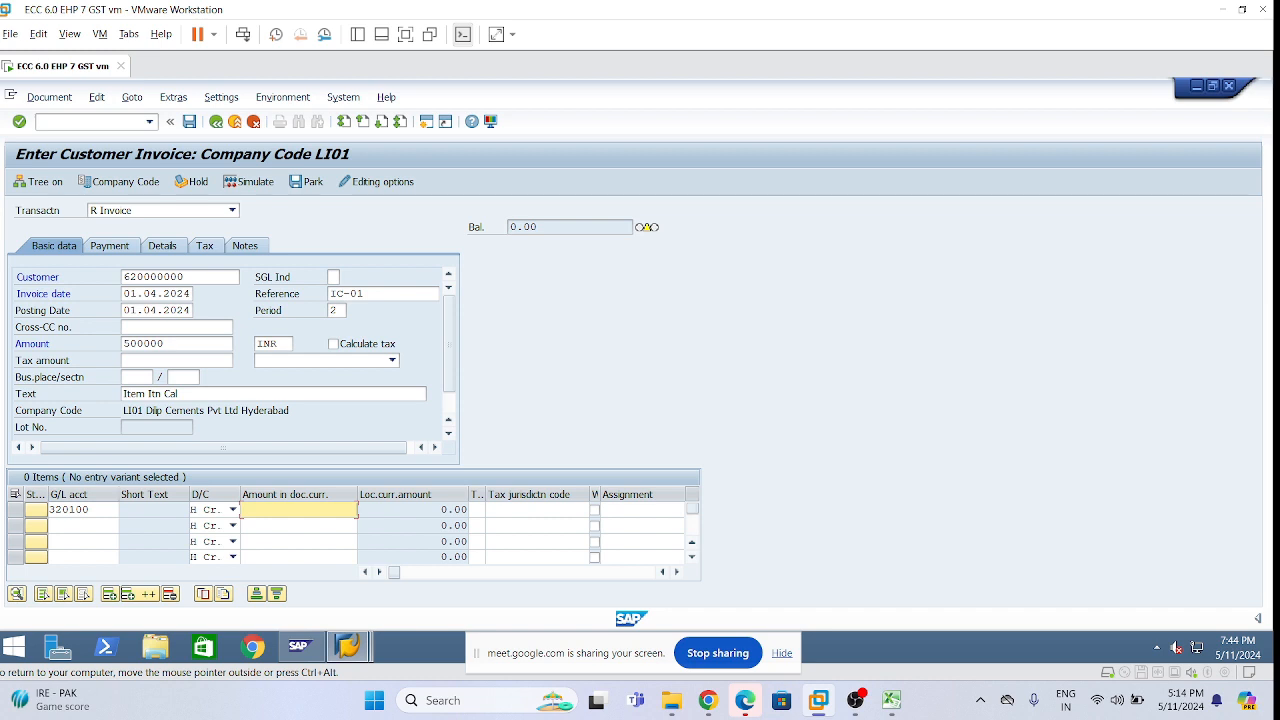
{"action": "left_click", "coordinate": [93, 510]}
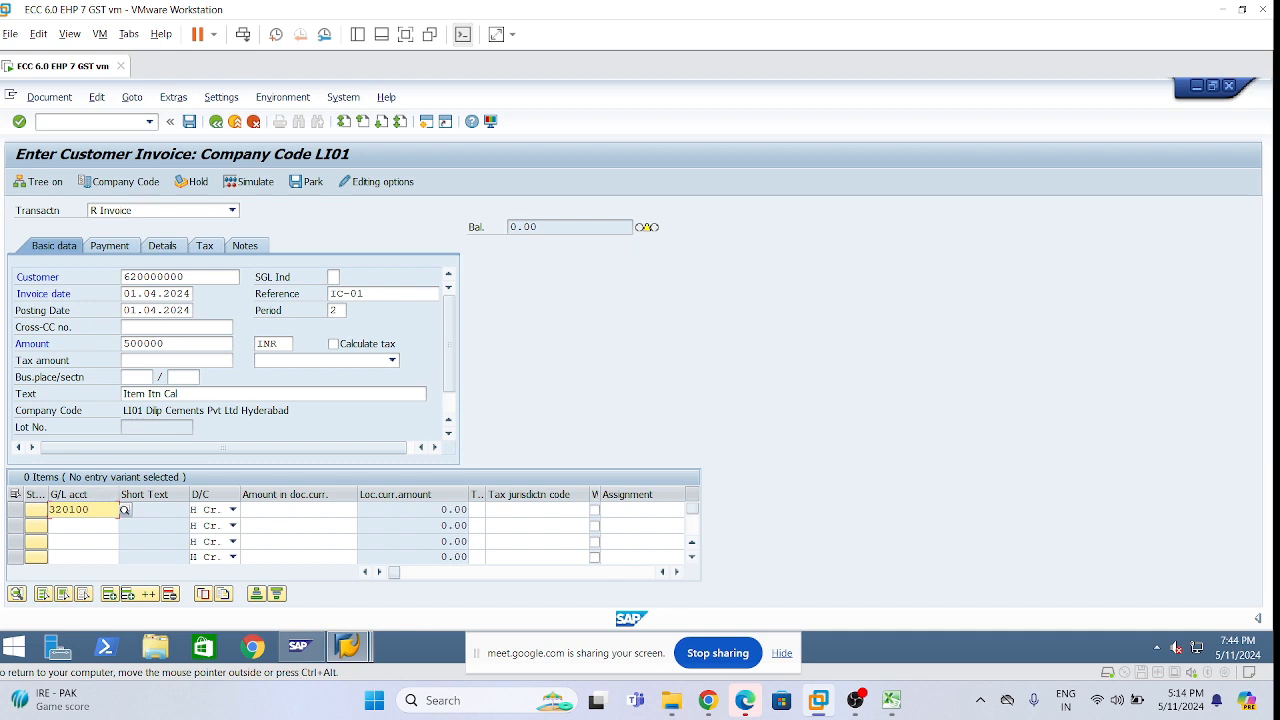
{"action": "left_click", "coordinate": [281, 510]}
{"action": "left_click", "coordinate": [331, 543]}
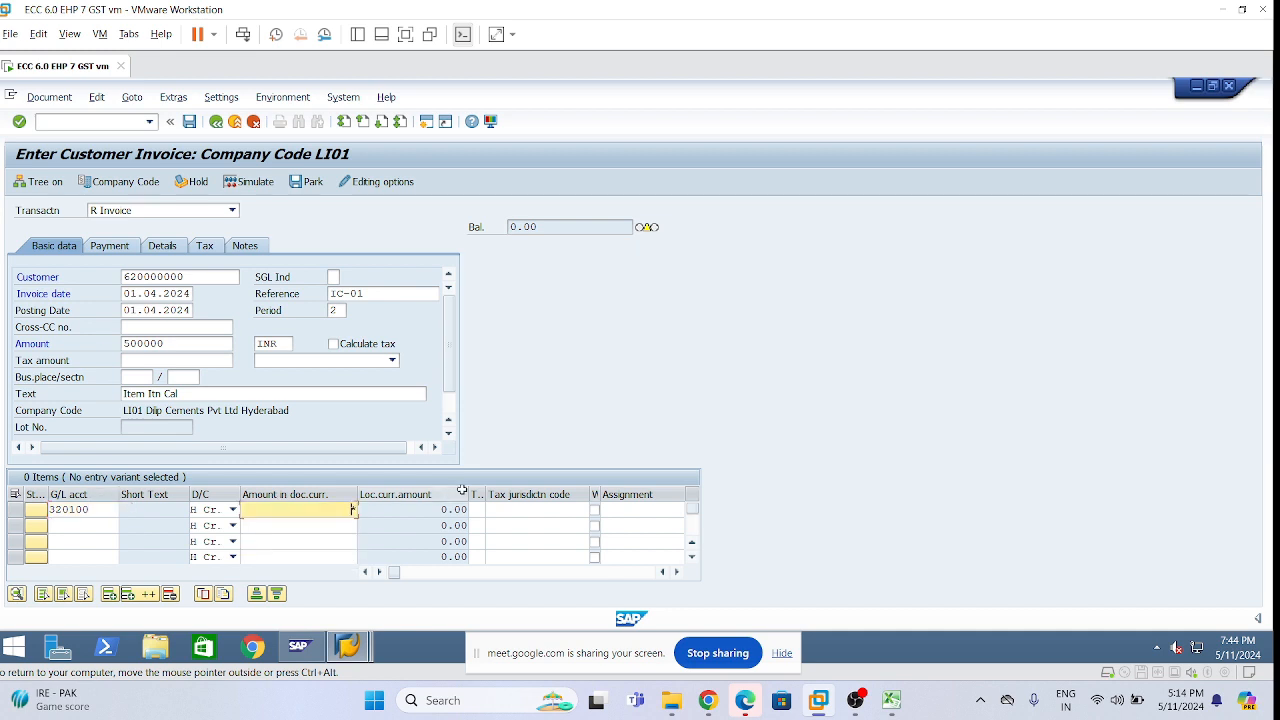
Set the business area of the invoice's G/L line item to LHYD
{"action": "left_click", "coordinate": [590, 510]}
{"action": "key", "text": "Tab"}
{"action": "key", "text": "Tab"}
{"action": "key", "text": "Tab"}
{"action": "key", "text": "Tab"}
{"action": "key", "text": "Tab"}
{"action": "key", "text": "Tab"}
{"action": "key", "text": "Tab"}
{"action": "key", "text": "Tab"}
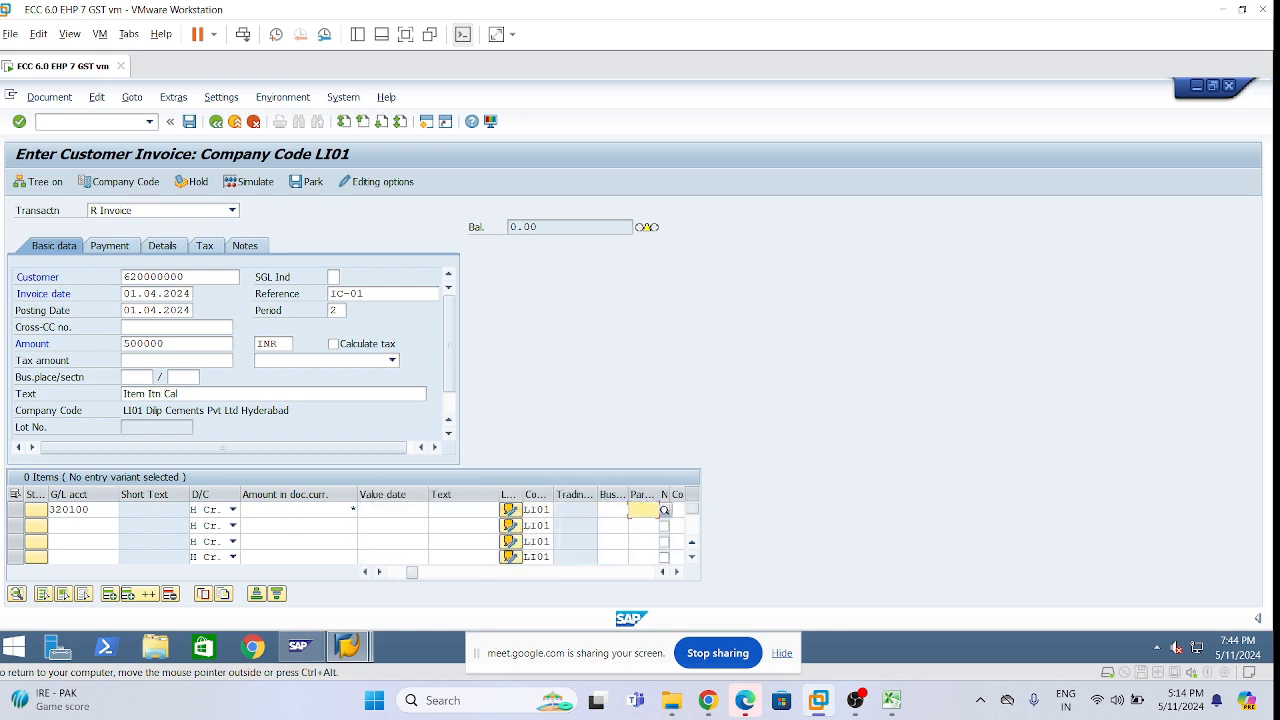
{"action": "left_click", "coordinate": [613, 510]}
{"action": "left_click", "coordinate": [620, 528]}
Set the G/L line item's profit center to 1000 and validate the invoice entries, accepting the period and due date warnings
{"action": "key", "text": "Tab"}
{"action": "key", "text": "Tab"}
{"action": "key", "text": "Tab"}
{"action": "key", "text": "Tab"}
{"action": "key", "text": "Tab"}
{"action": "key", "text": "Tab"}
{"action": "key", "text": "Tab"}
{"action": "key", "text": "Tab"}
{"action": "key", "text": "Tab"}
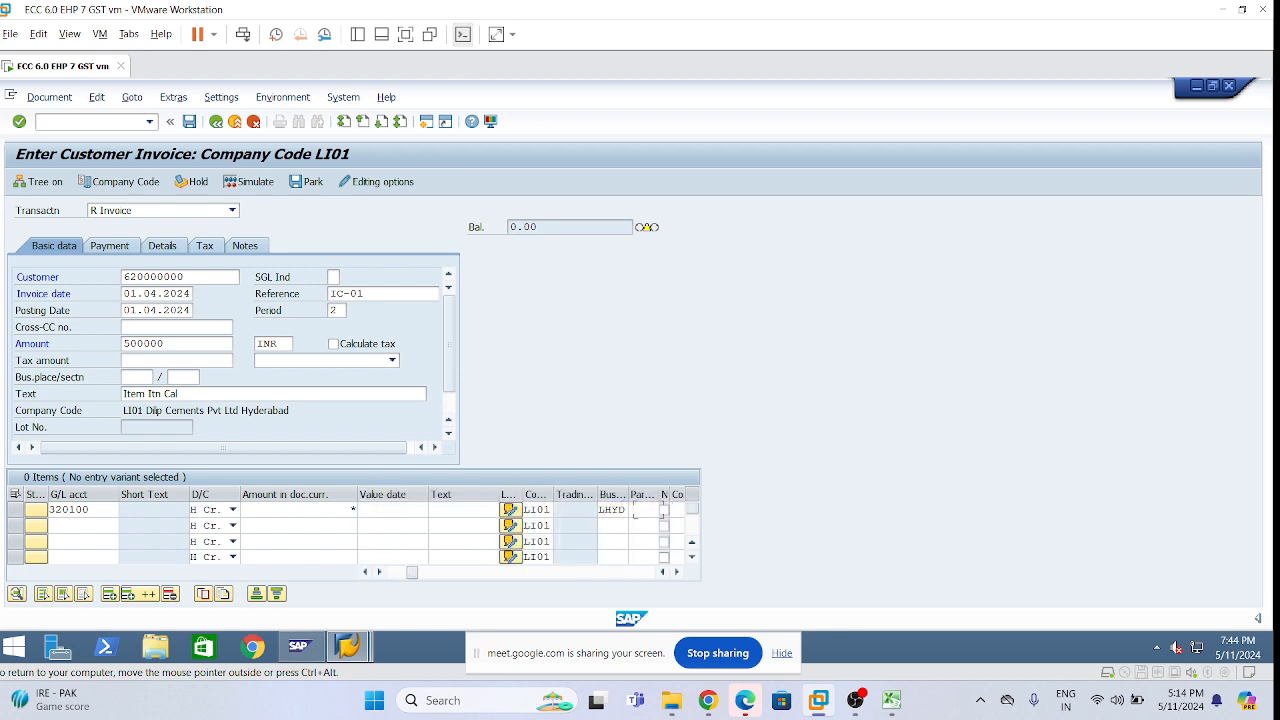
{"action": "key", "text": "Tab"}
{"action": "key", "text": "Tab"}
{"action": "key", "text": "Tab"}
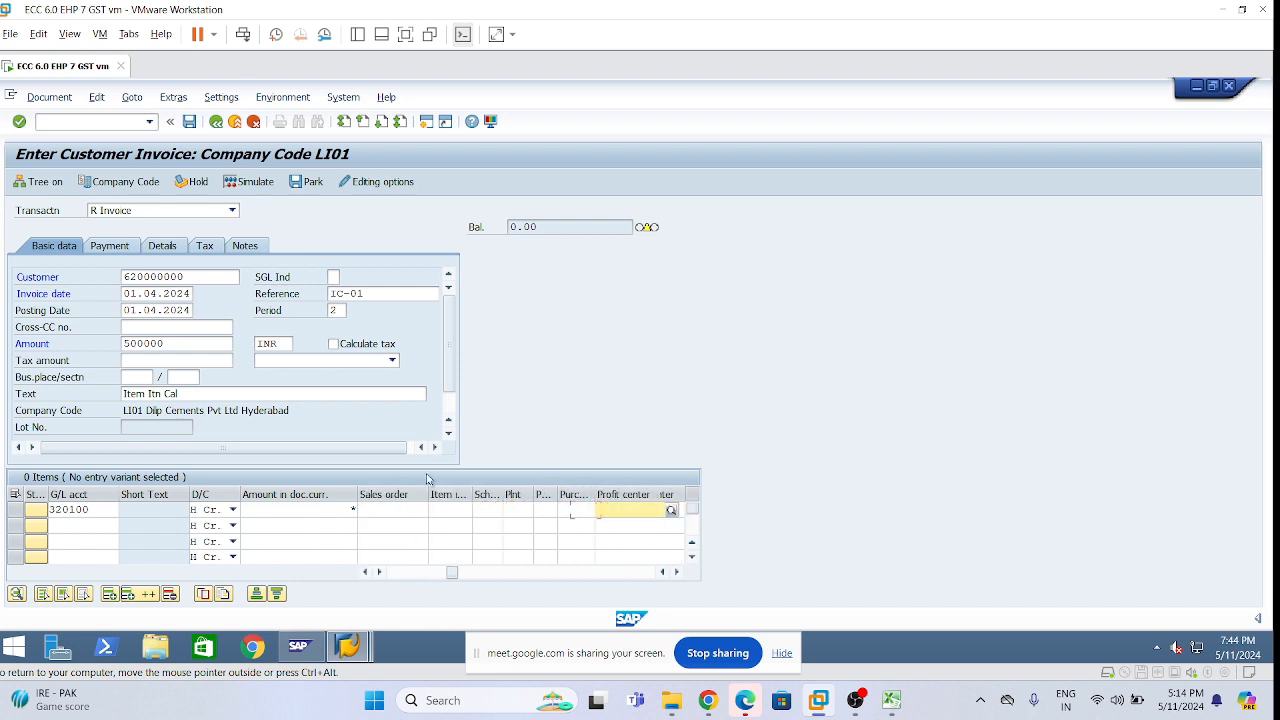
{"action": "type", "text": "1000"}
{"action": "key", "text": "Return"}
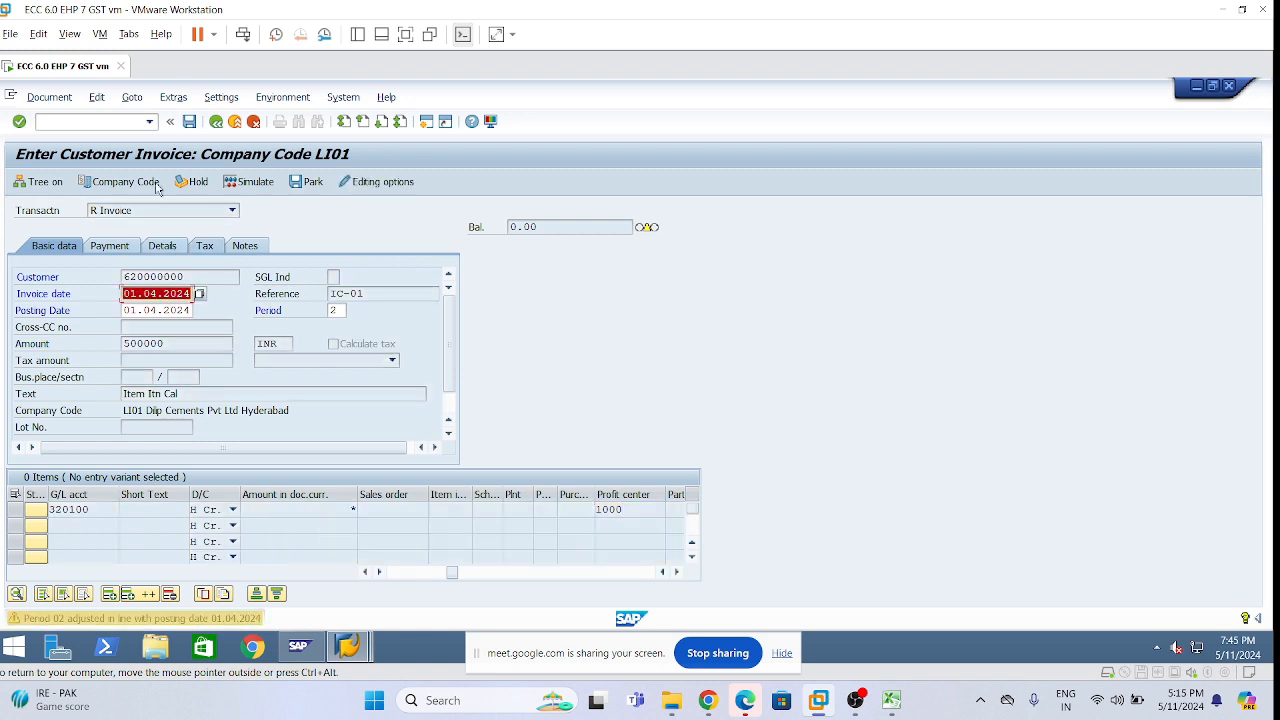
{"action": "left_click", "coordinate": [137, 210]}
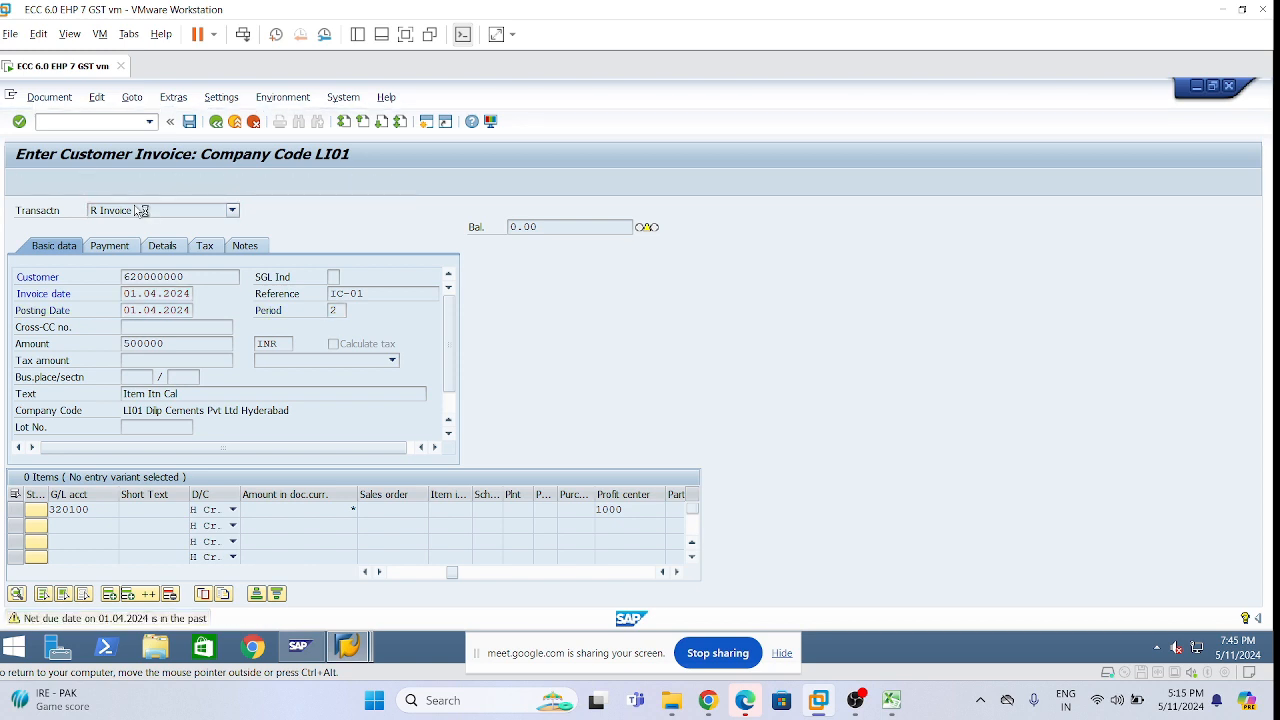
{"action": "key", "text": "Return"}
Review the invoice's customer, invoice date and posting date, and check its baseline date and payment terms
{"action": "left_click", "coordinate": [204, 278]}
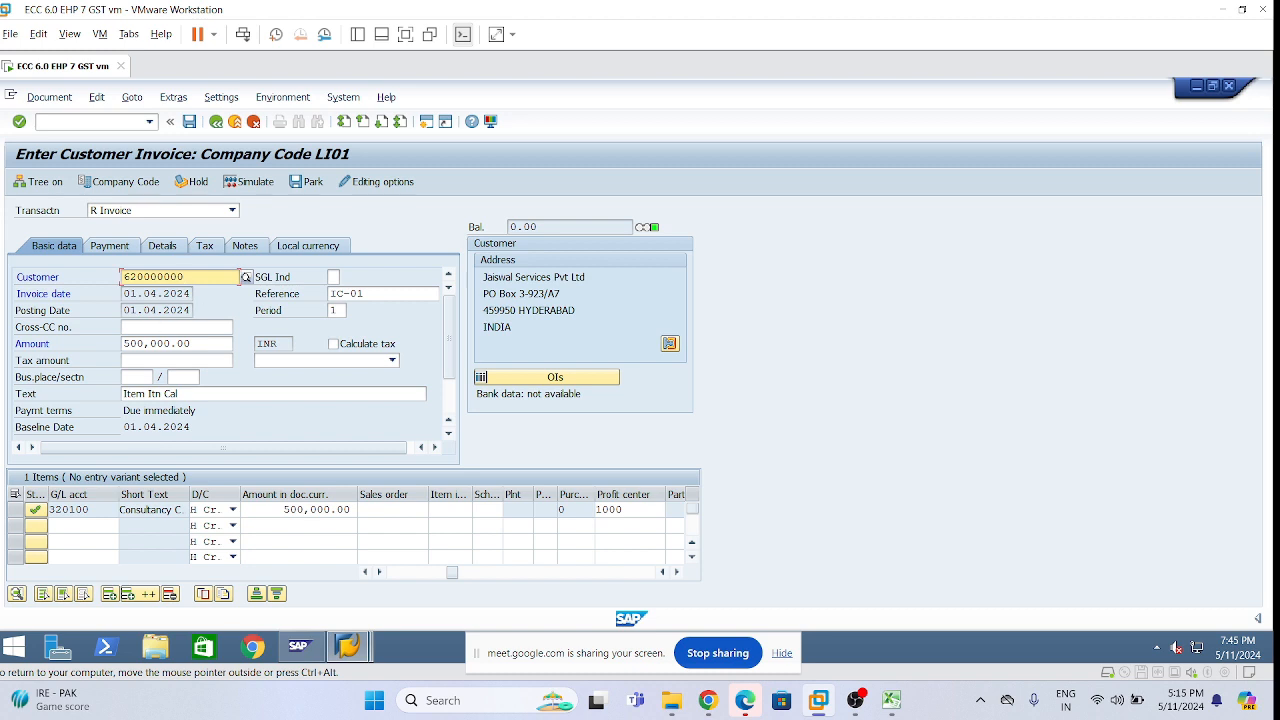
{"action": "left_click", "coordinate": [150, 293]}
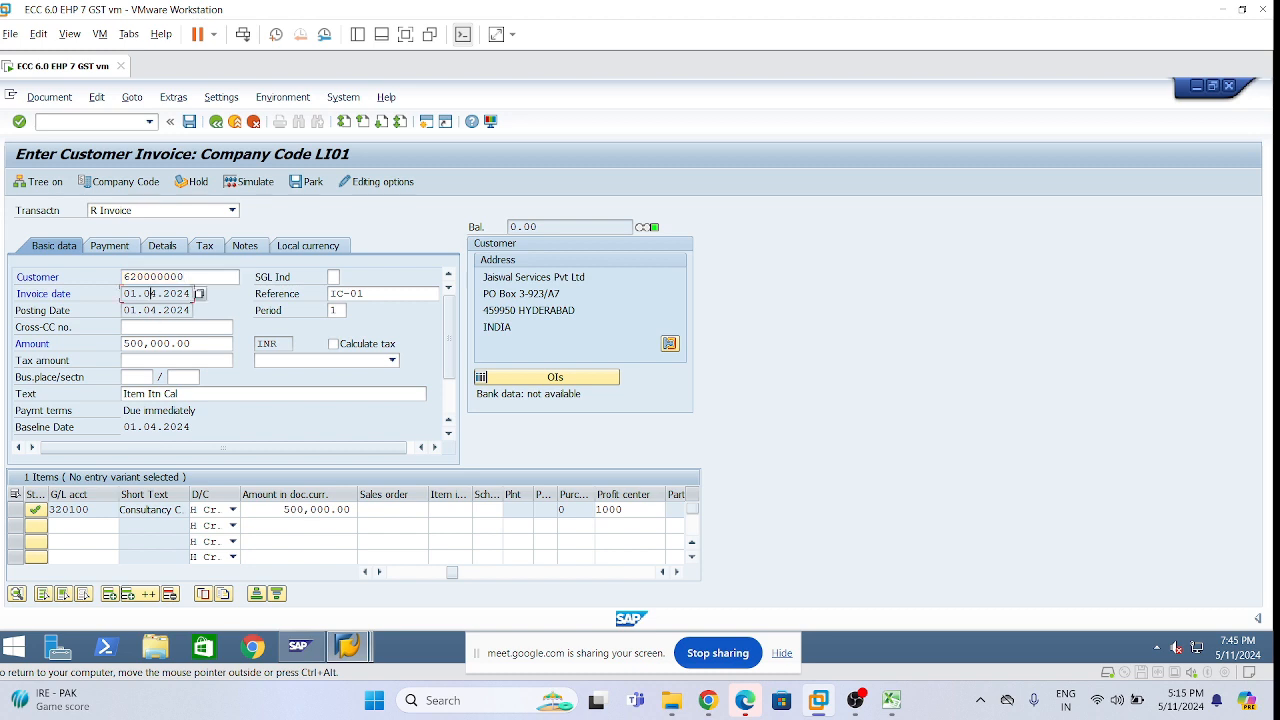
{"action": "left_click_drag", "start_coordinate": [123, 310], "coordinate": [193, 311]}
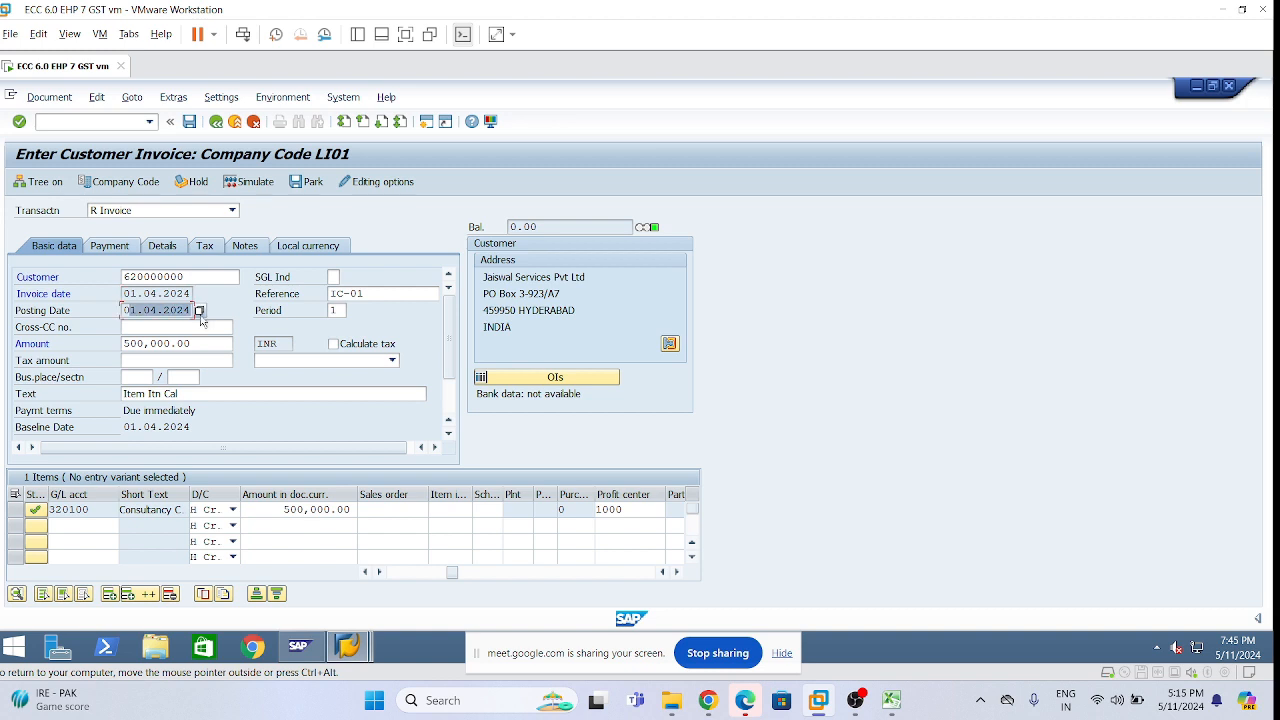
{"action": "left_click", "coordinate": [104, 247]}
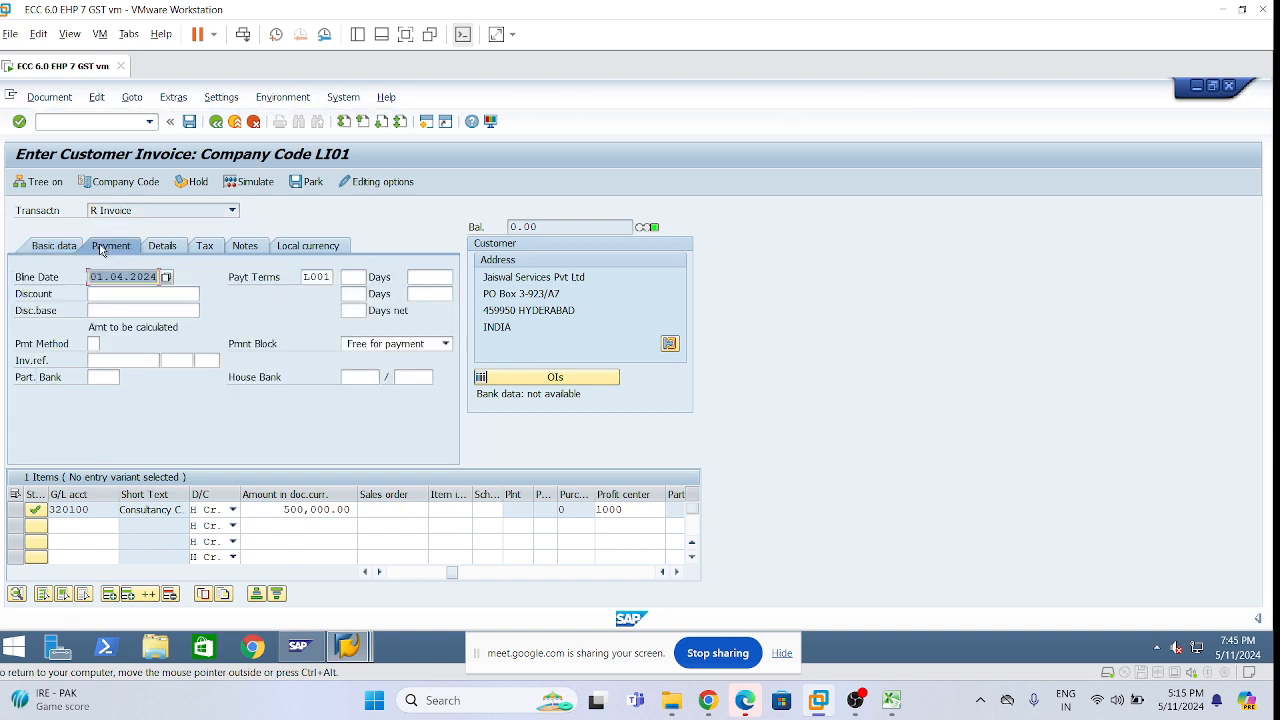
{"action": "left_click", "coordinate": [306, 277]}
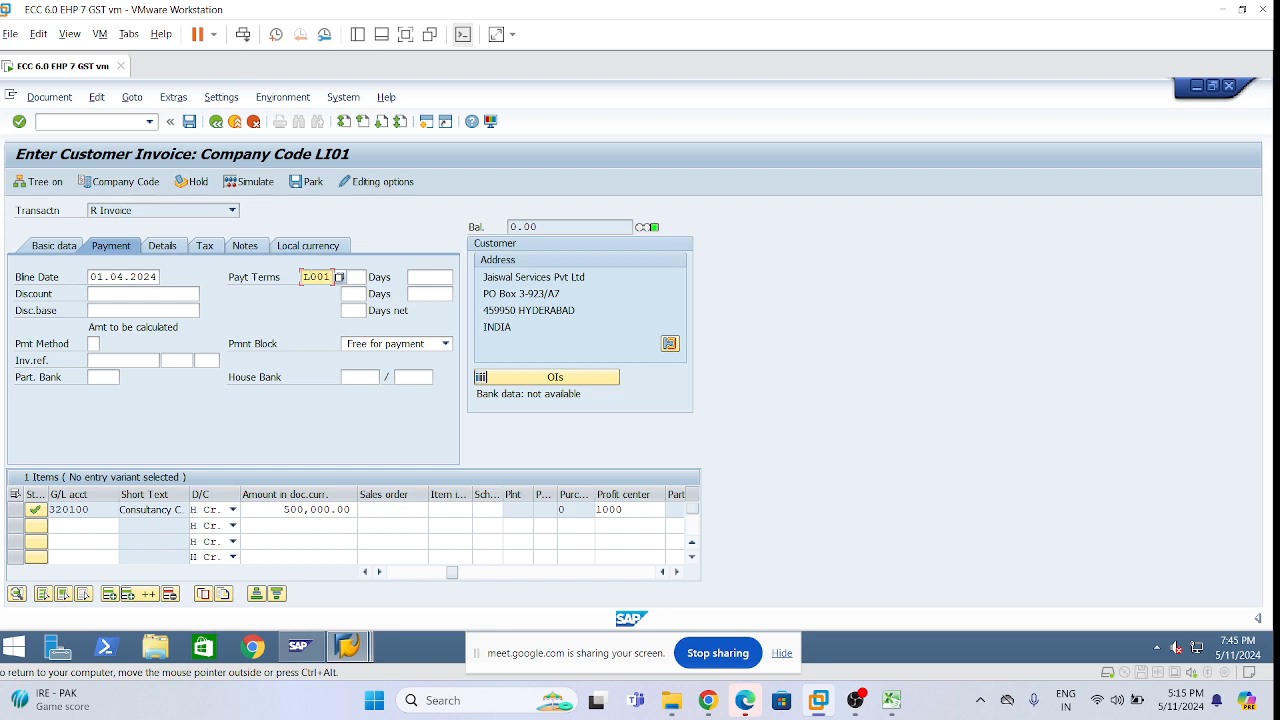
{"action": "left_click", "coordinate": [70, 250]}
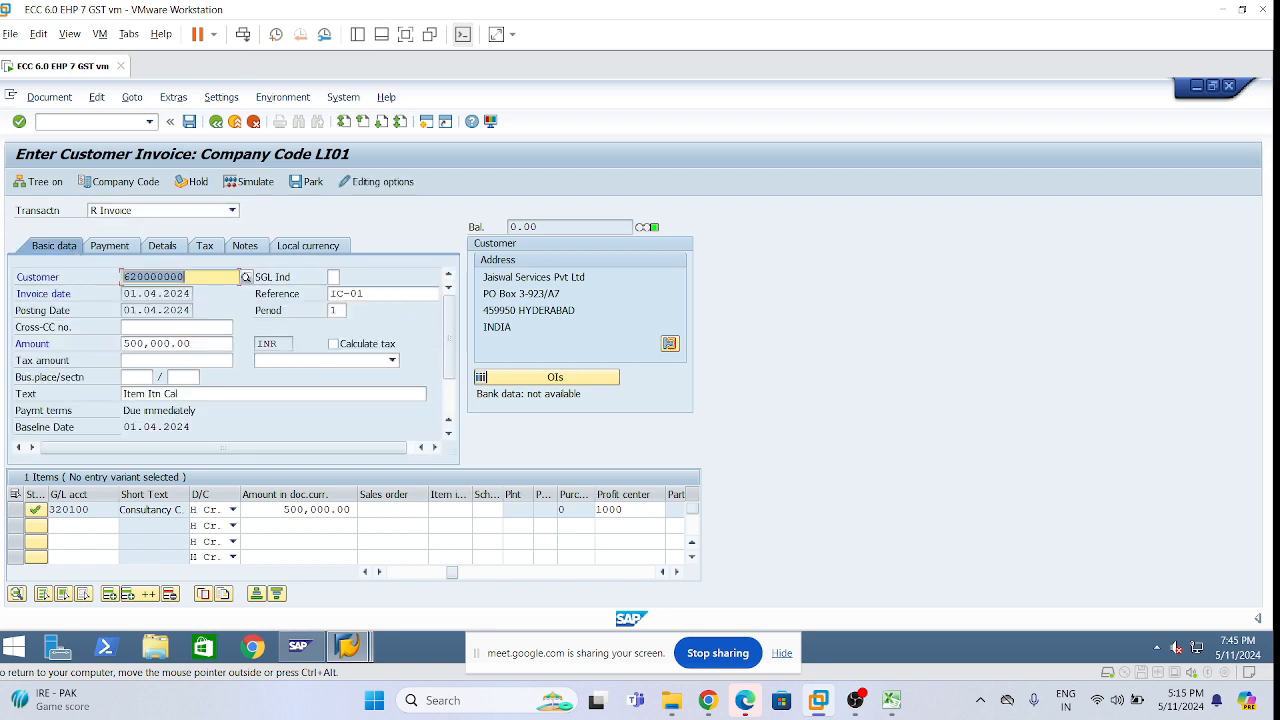
Simulate the customer invoice to view its line items and post the document
{"action": "left_click", "coordinate": [58, 99]}
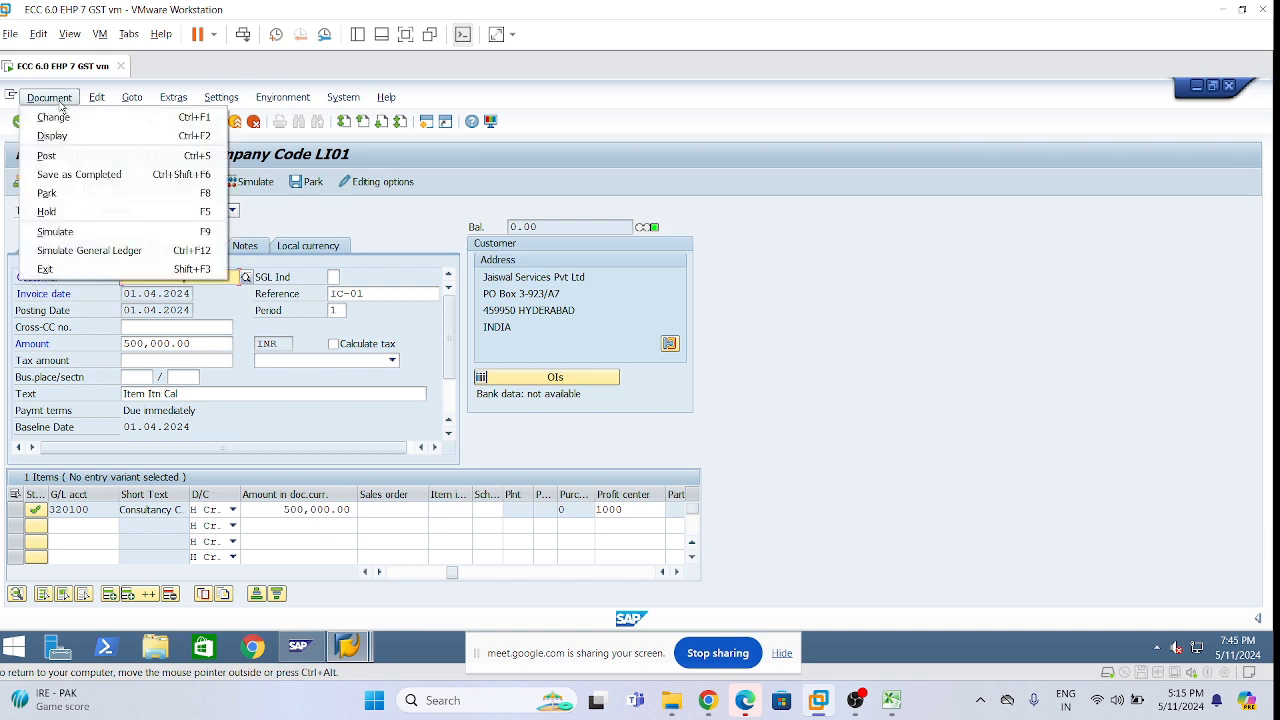
{"action": "left_click", "coordinate": [716, 306]}
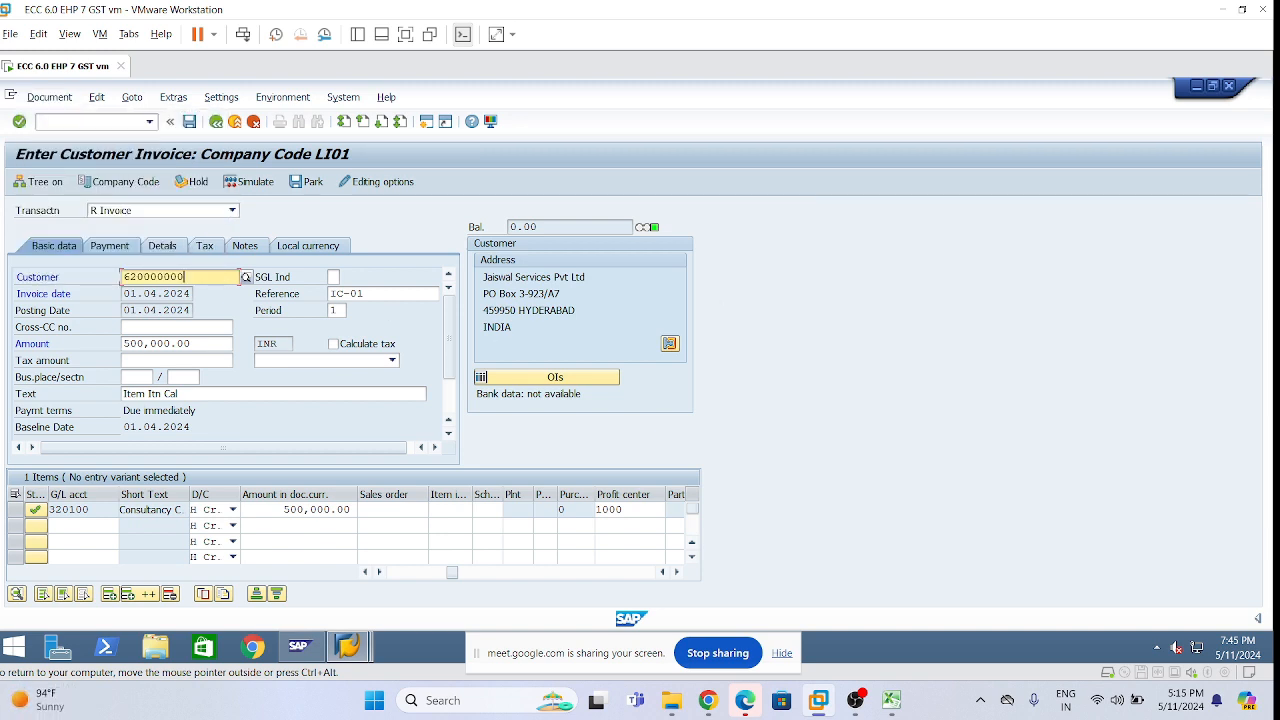
{"action": "left_click", "coordinate": [62, 99]}
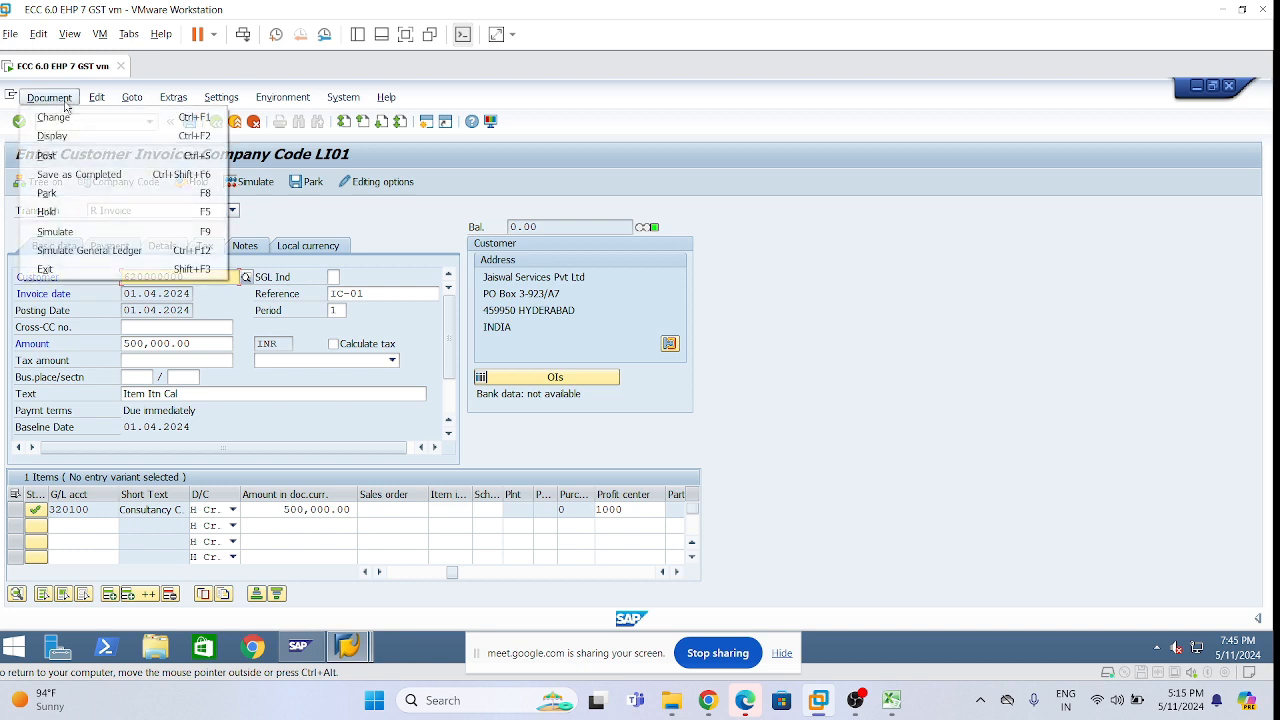
{"action": "left_click", "coordinate": [60, 100]}
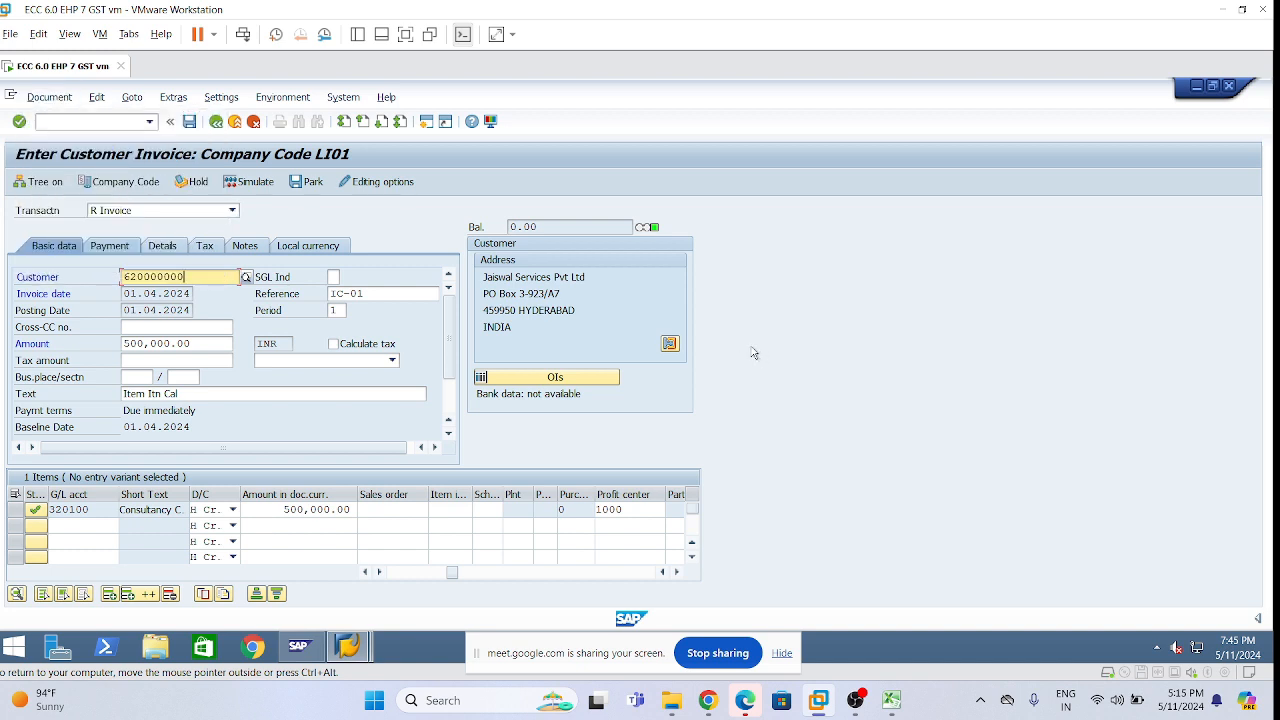
{"action": "left_click", "coordinate": [58, 102]}
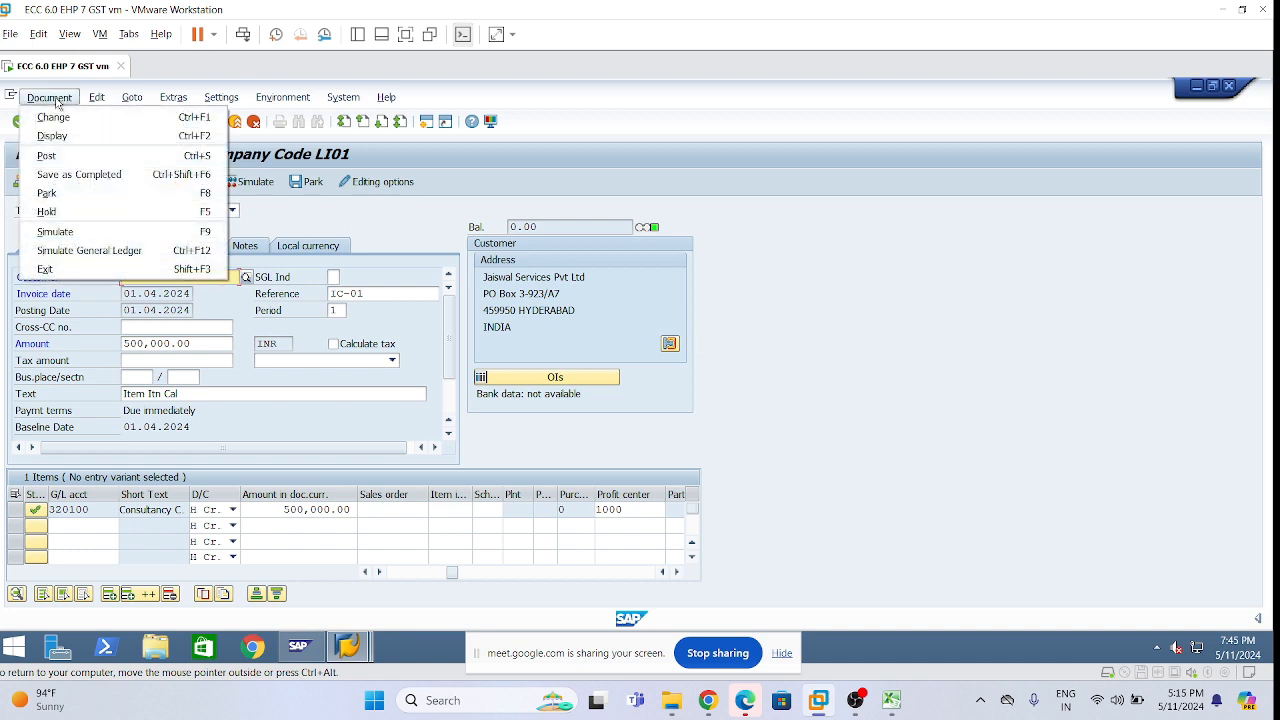
{"action": "left_click", "coordinate": [96, 232]}
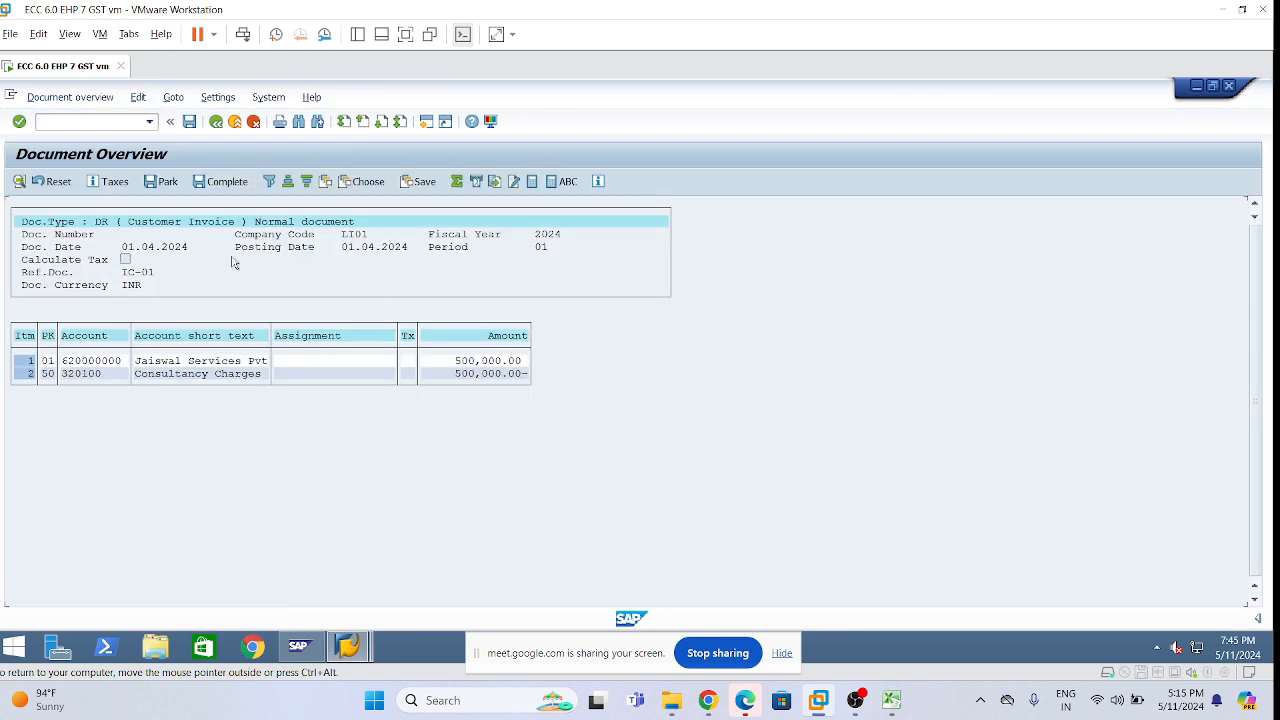
{"action": "left_click", "coordinate": [188, 124]}
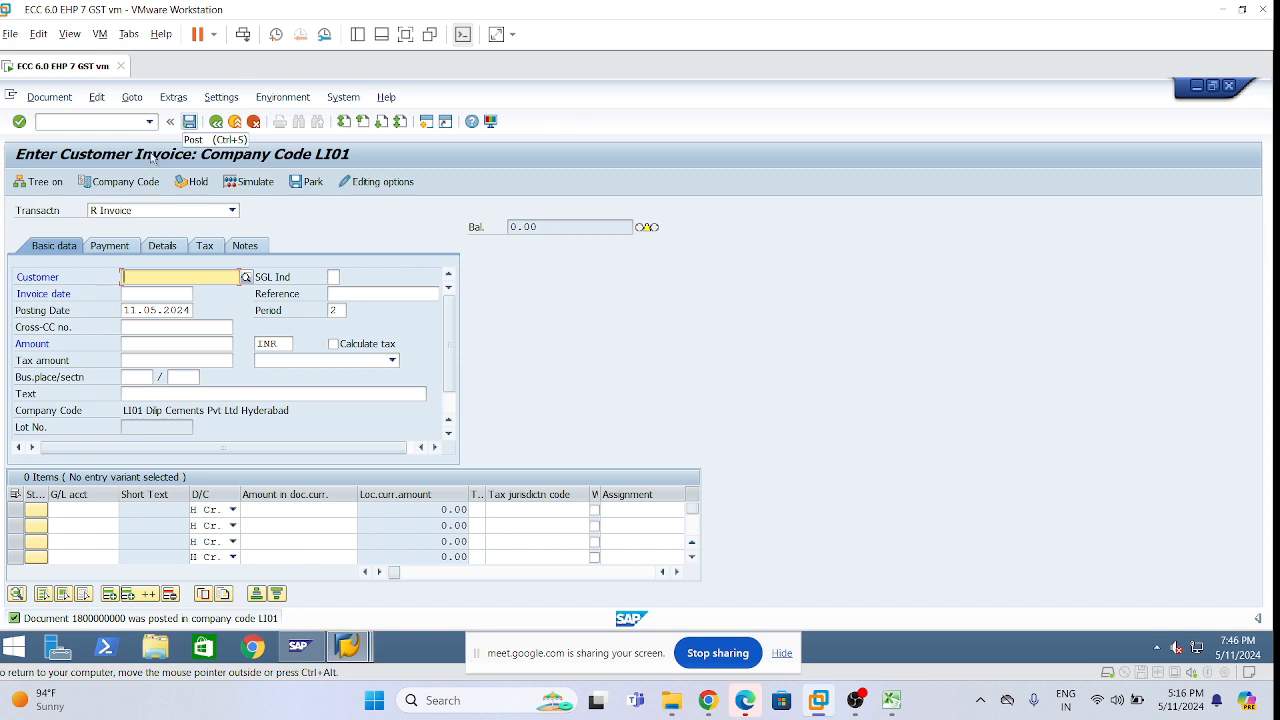
Start a customer credit memo with transaction FB75 and enter the same customer and reference IC-01
{"action": "left_click", "coordinate": [83, 123]}
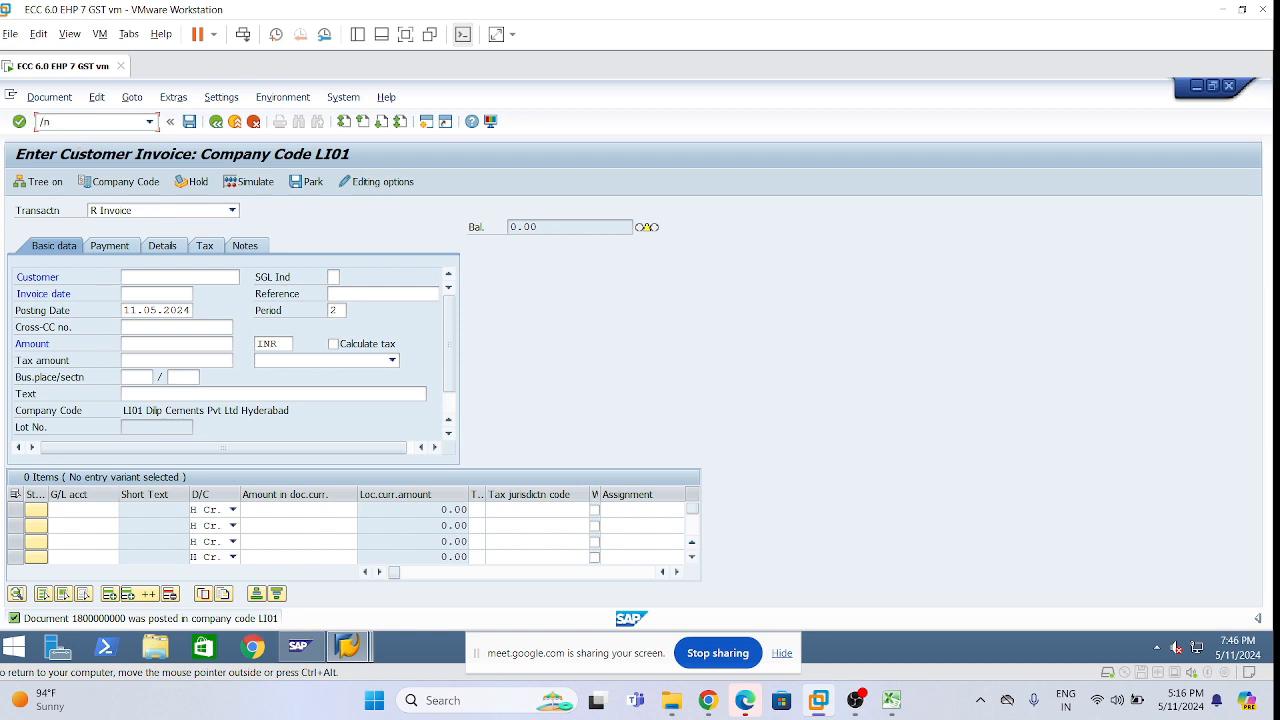
{"action": "type", "text": "/nfb75"}
{"action": "key", "text": "Return"}
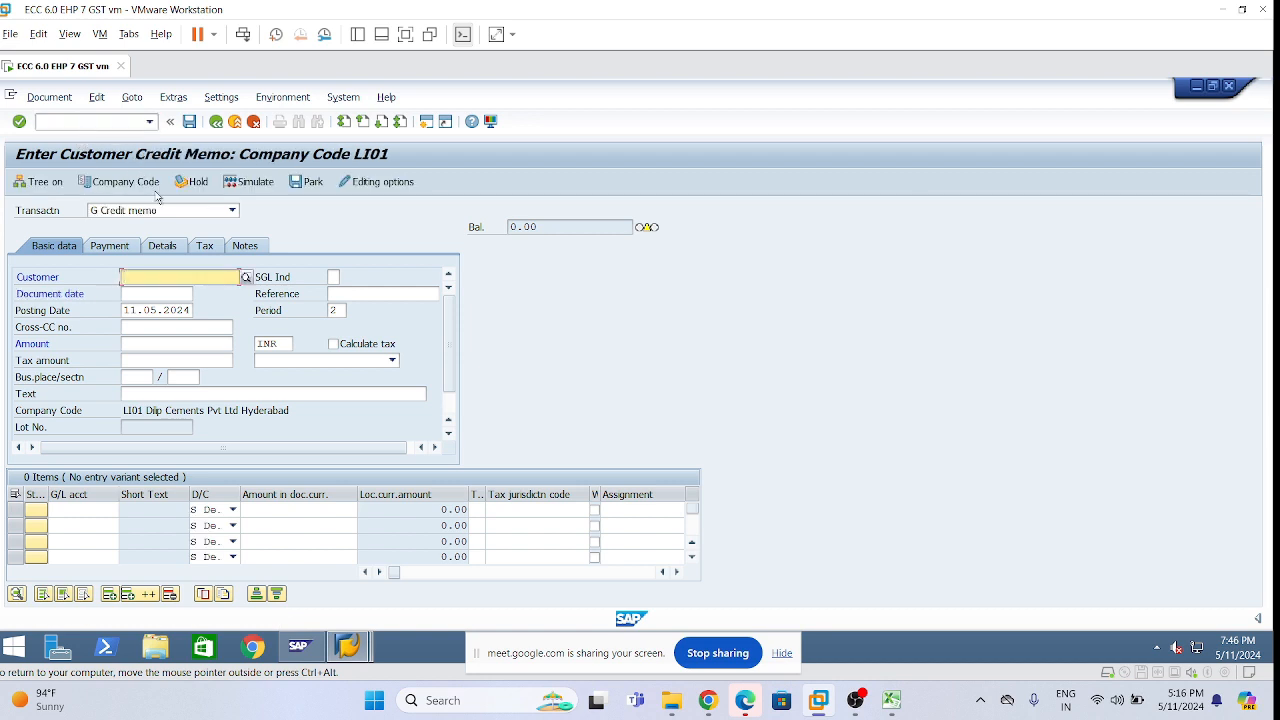
{"action": "type", "text": "620000000"}
{"action": "double_click", "coordinate": [358, 294]}
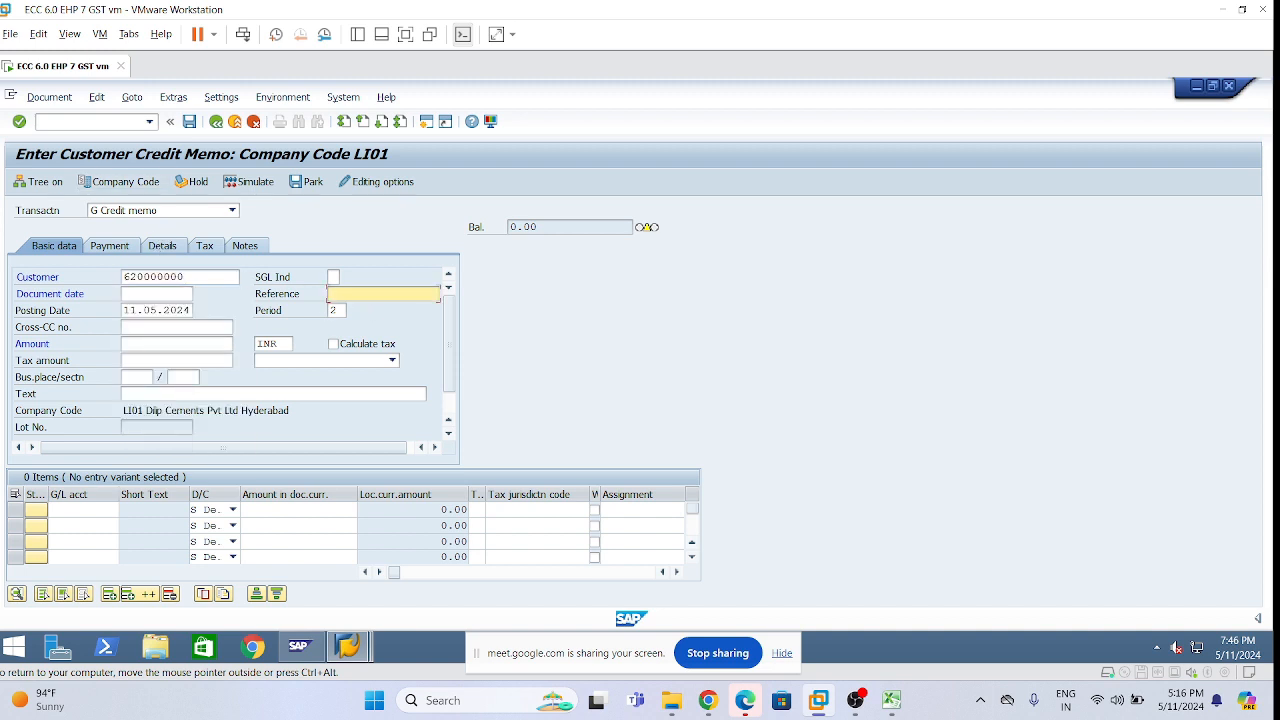
{"action": "left_click", "coordinate": [358, 309]}
Set the credit memo's document date to 10.04.2024 and its posting date to 10.05.2024
{"action": "double_click", "coordinate": [152, 294]}
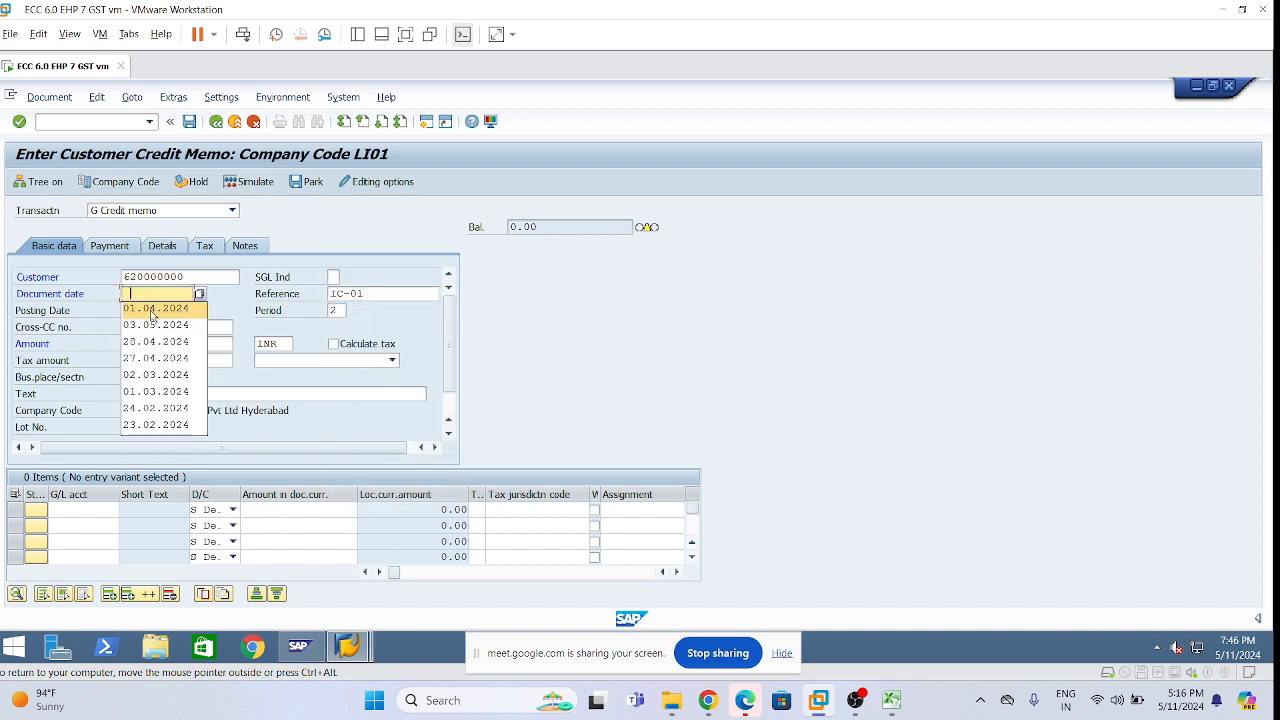
{"action": "left_click", "coordinate": [152, 308]}
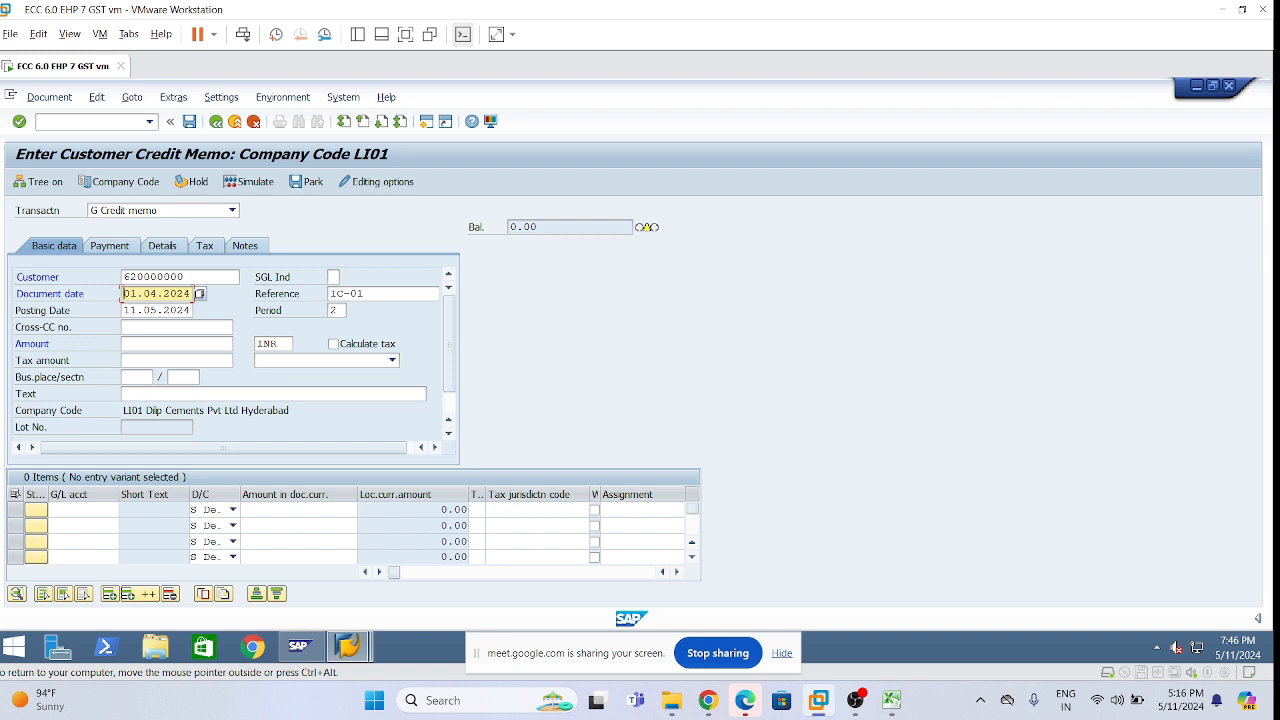
{"action": "type", "text": "10"}
{"action": "left_click", "coordinate": [131, 310]}
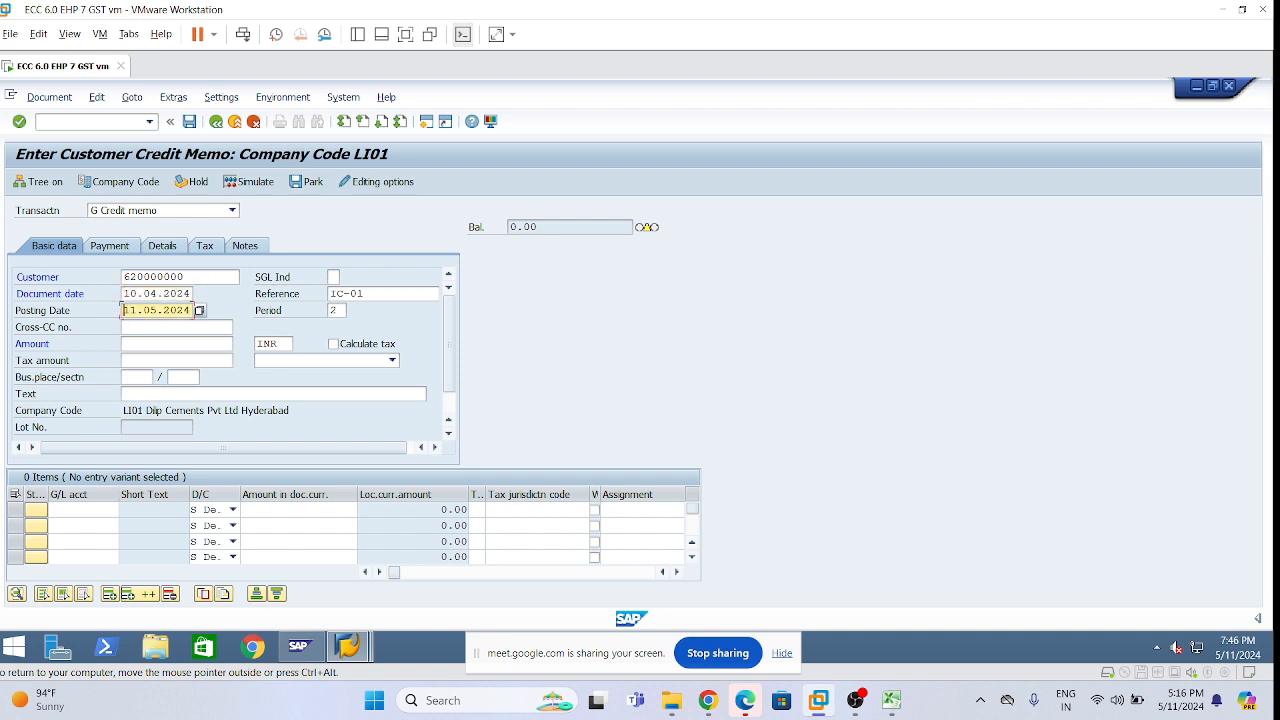
{"action": "type", "text": "0"}
Enter a credit memo amount of 10000 and add a debit line for G/L account 320100 with amount *
{"action": "left_click", "coordinate": [154, 344]}
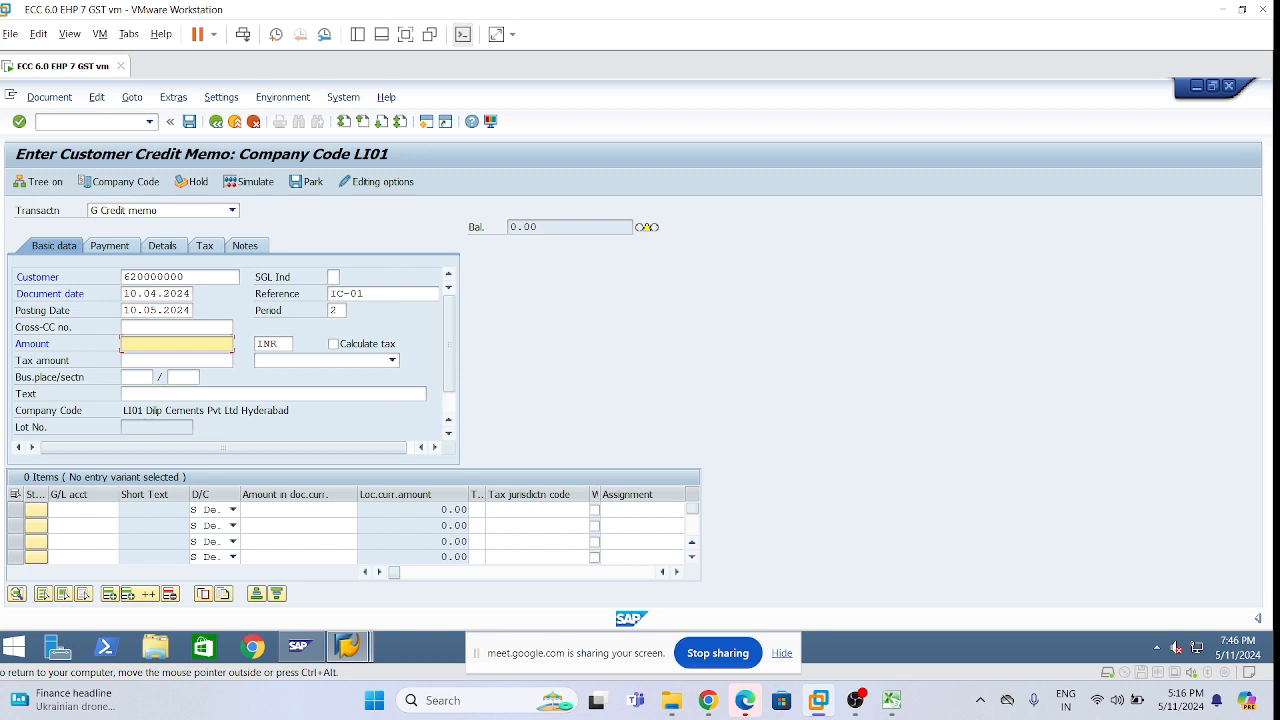
{"action": "type", "text": "10000"}
{"action": "left_click", "coordinate": [70, 510]}
{"action": "left_click", "coordinate": [95, 524]}
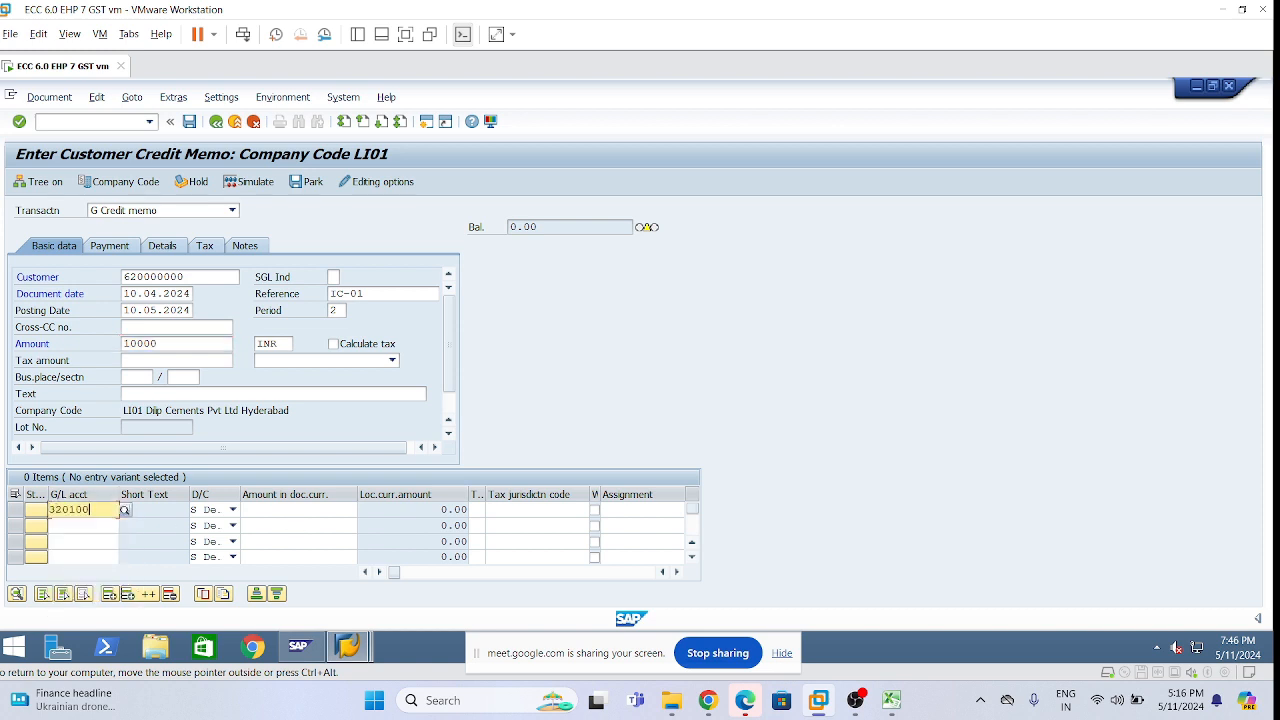
{"action": "left_click", "coordinate": [290, 510]}
{"action": "left_click", "coordinate": [352, 510]}
{"action": "left_click", "coordinate": [543, 524]}
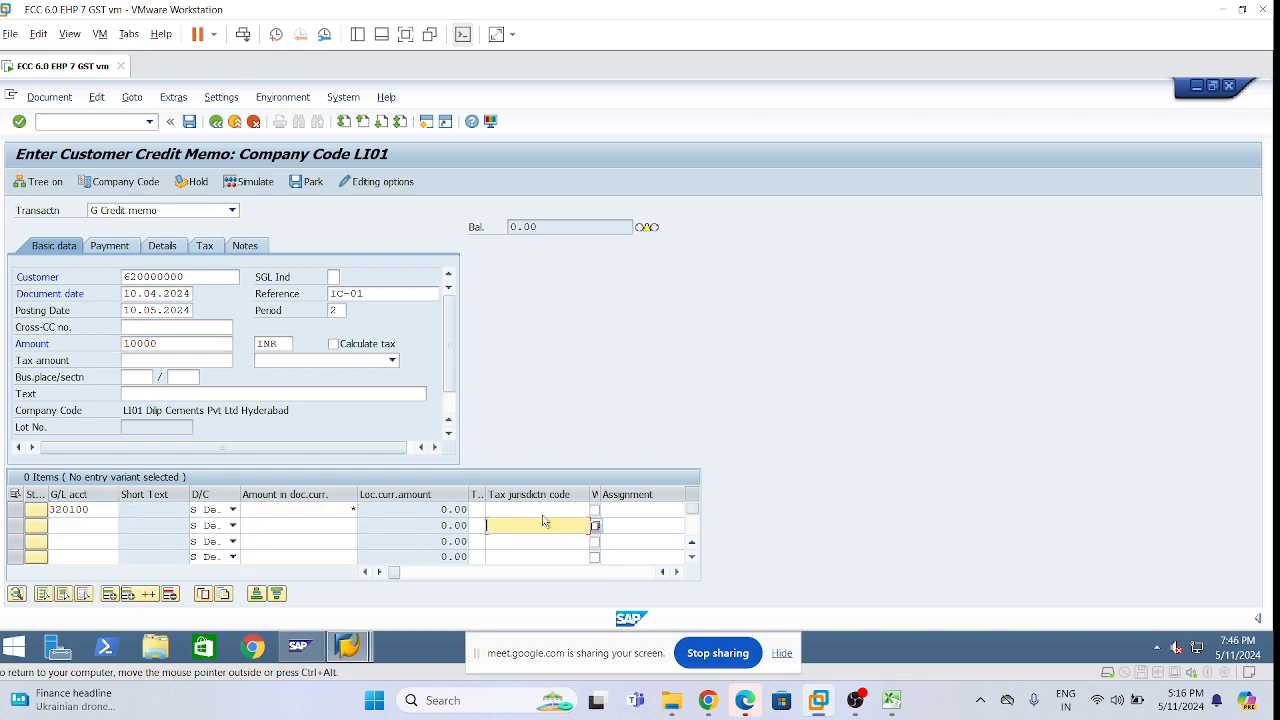
Enter "Item Itn Cal for Credit Memo" as the credit memo's header text
{"action": "left_click", "coordinate": [592, 510]}
{"action": "left_click", "coordinate": [166, 394]}
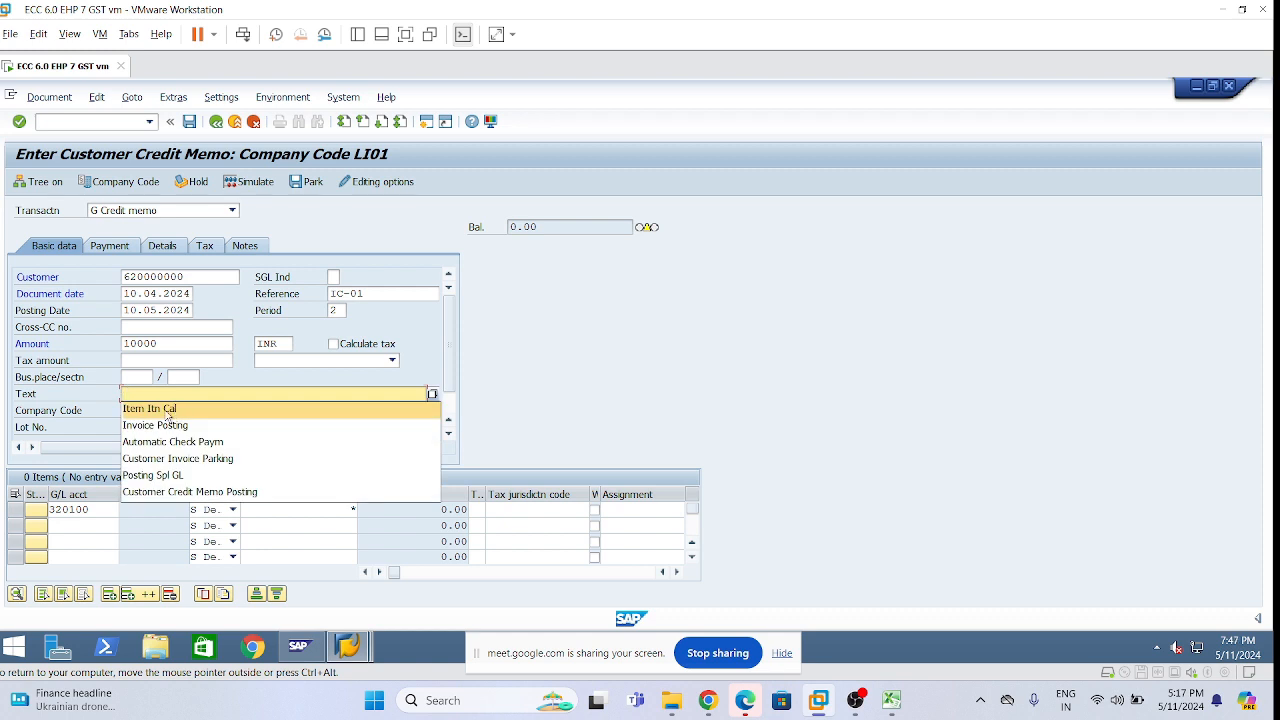
{"action": "left_click", "coordinate": [166, 410]}
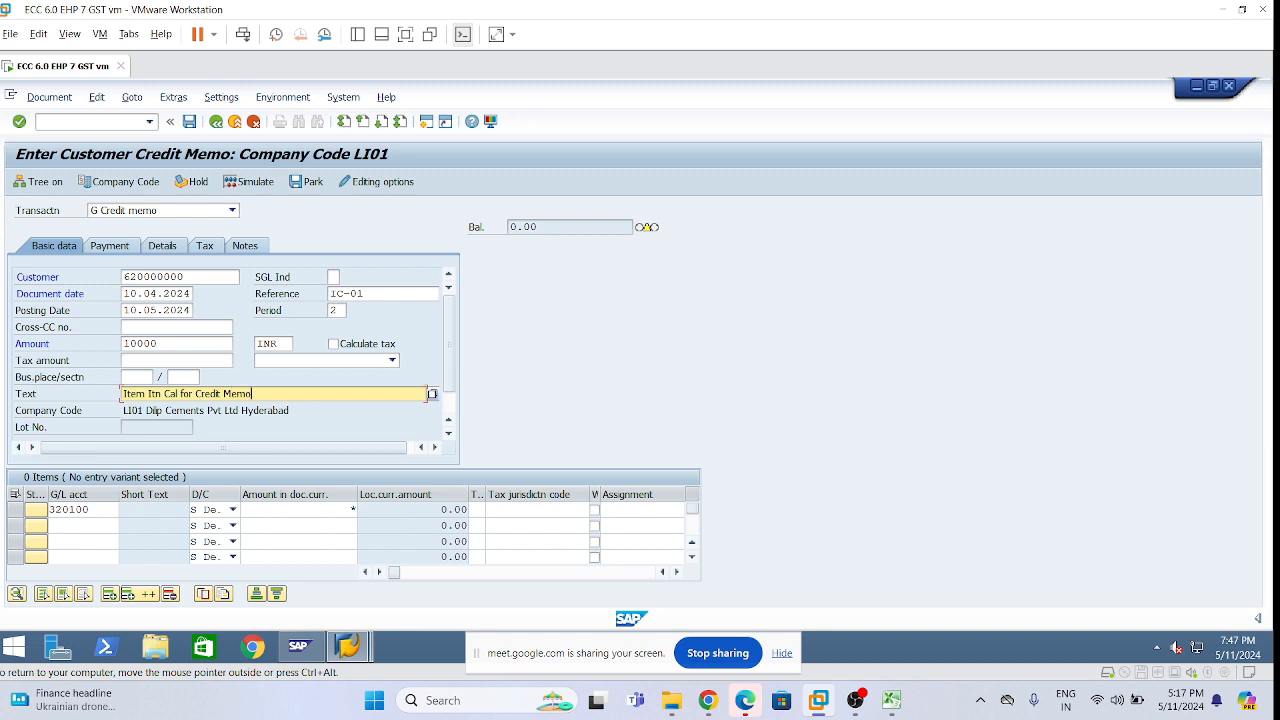
Go to the business area entry of the credit memo's G/L line item
{"action": "left_click", "coordinate": [532, 510]}
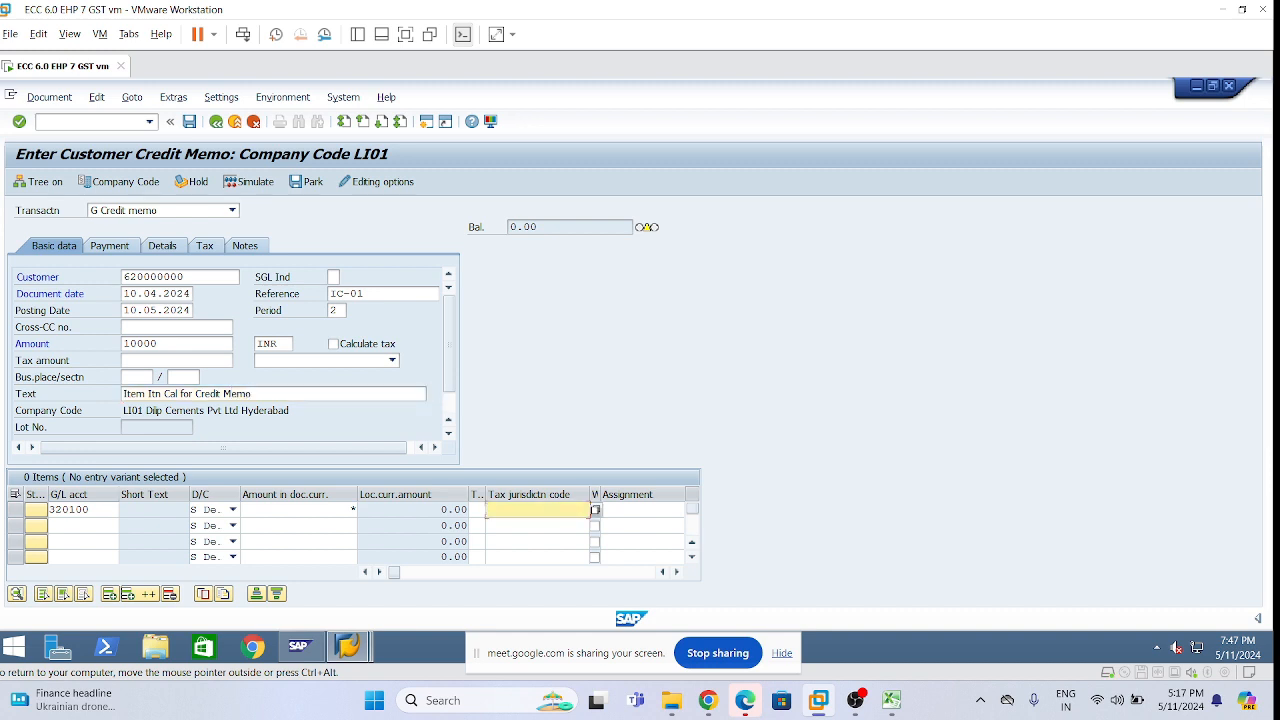
{"action": "key", "text": "Tab"}
{"action": "key", "text": "Tab"}
{"action": "key", "text": "Tab"}
{"action": "key", "text": "Tab"}
{"action": "key", "text": "Tab"}
{"action": "key", "text": "Tab"}
{"action": "key", "text": "Tab"}
{"action": "key", "text": "Tab"}
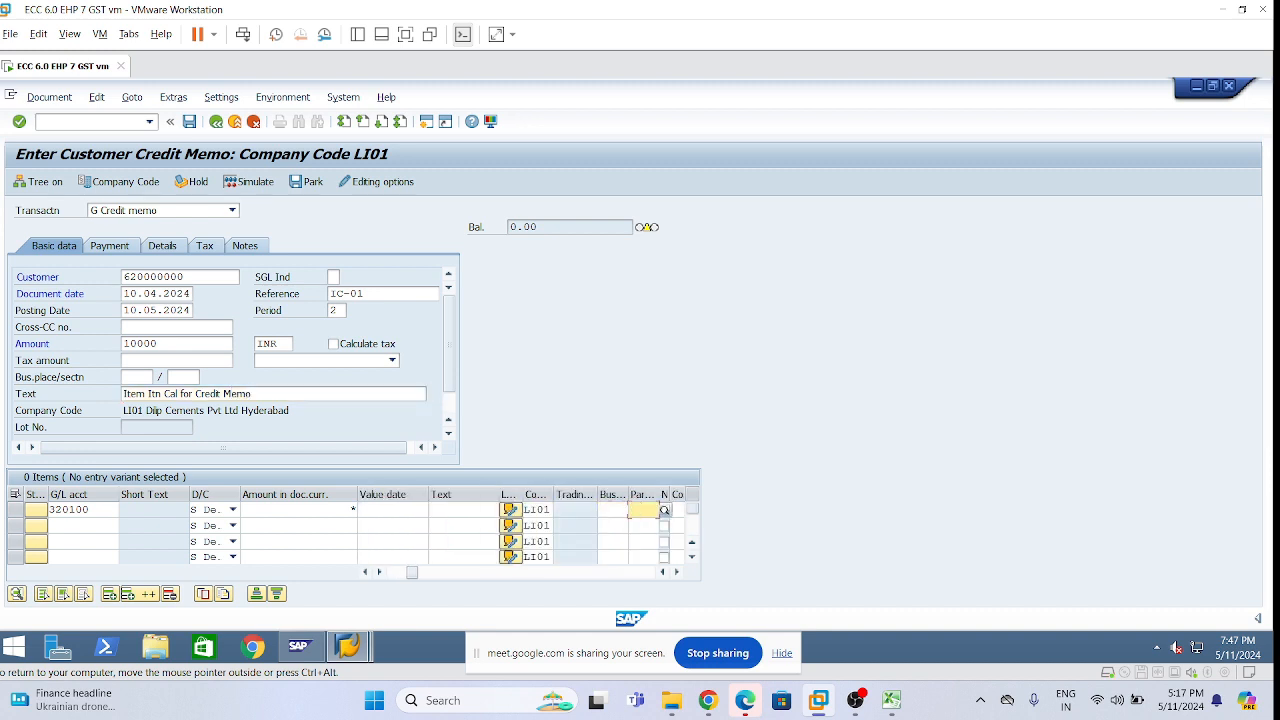
Assign business area LHYD and profit center 1000 to the G/L account 320100 line item and validate the credit memo entries
{"action": "left_click", "coordinate": [624, 511]}
{"action": "type", "text": "LHYD"}
{"action": "key", "text": "Tab"}
{"action": "key", "text": "Tab"}
{"action": "key", "text": "Tab"}
{"action": "key", "text": "Tab"}
{"action": "key", "text": "Tab"}
{"action": "key", "text": "Tab"}
{"action": "key", "text": "Tab"}
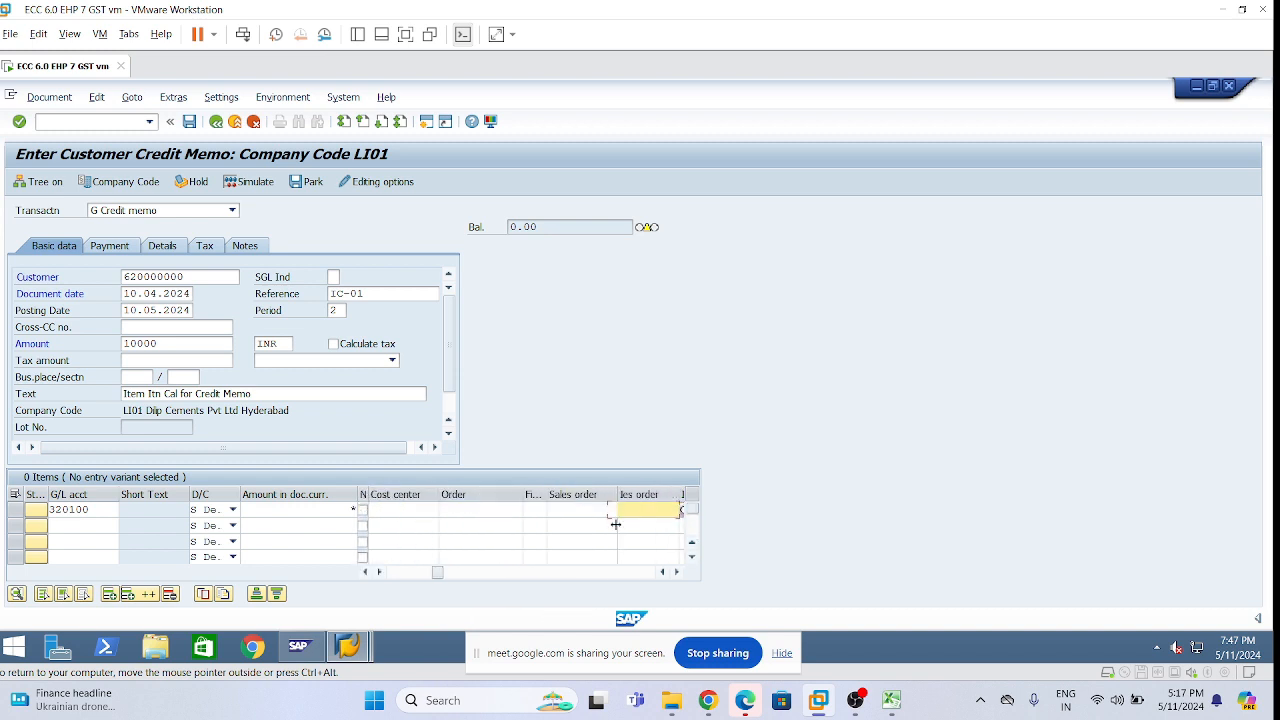
{"action": "key", "text": "Tab"}
{"action": "key", "text": "Tab"}
{"action": "key", "text": "Tab"}
{"action": "key", "text": "Tab"}
{"action": "key", "text": "Tab"}
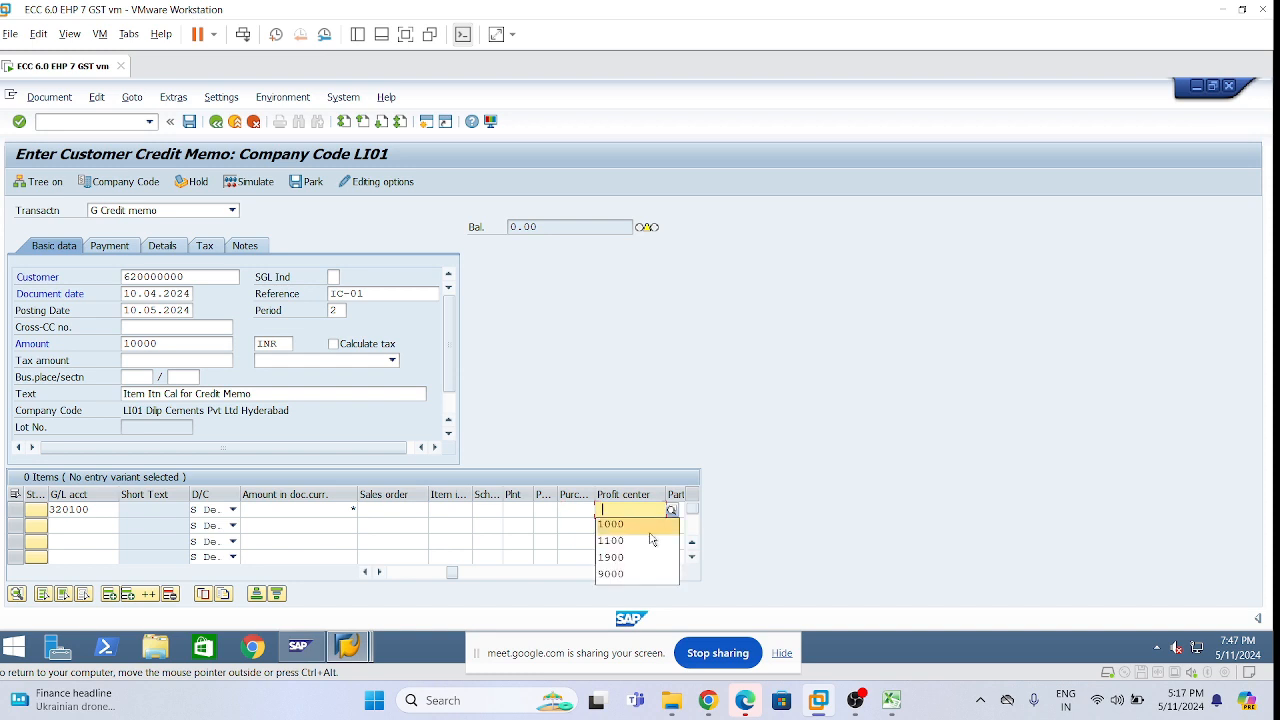
{"action": "left_click", "coordinate": [616, 525]}
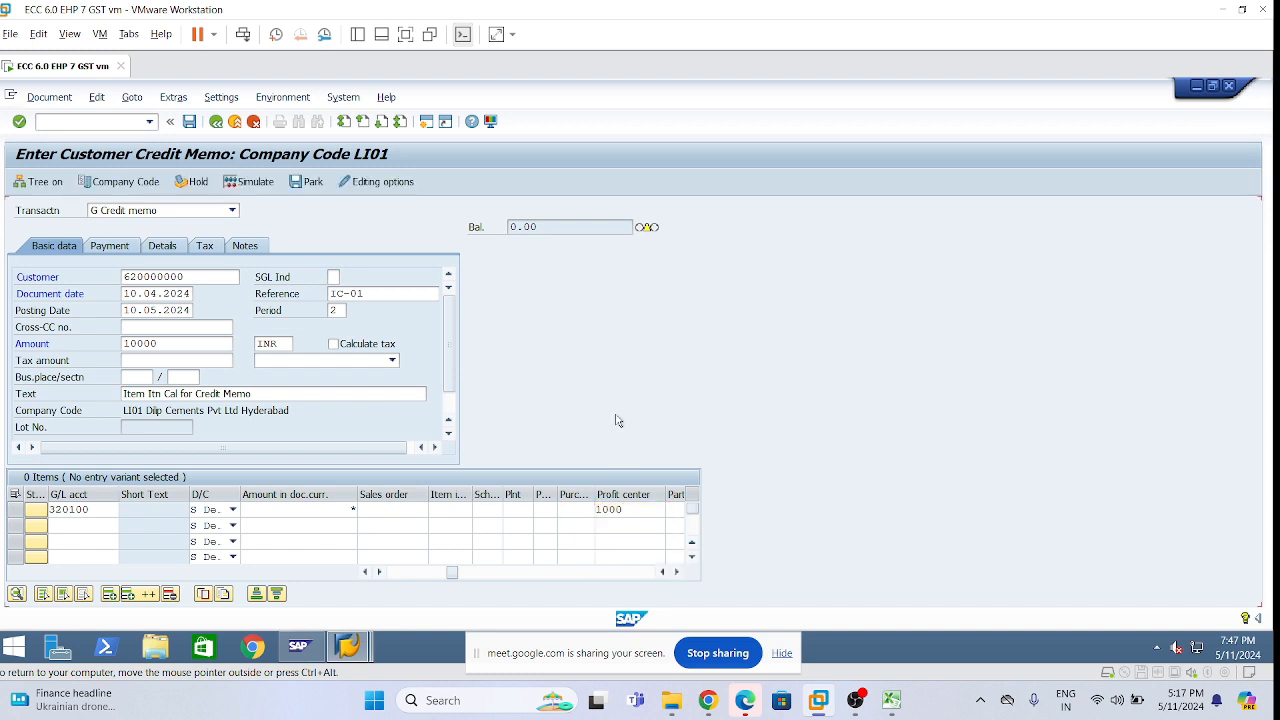
{"action": "key", "text": "Return"}
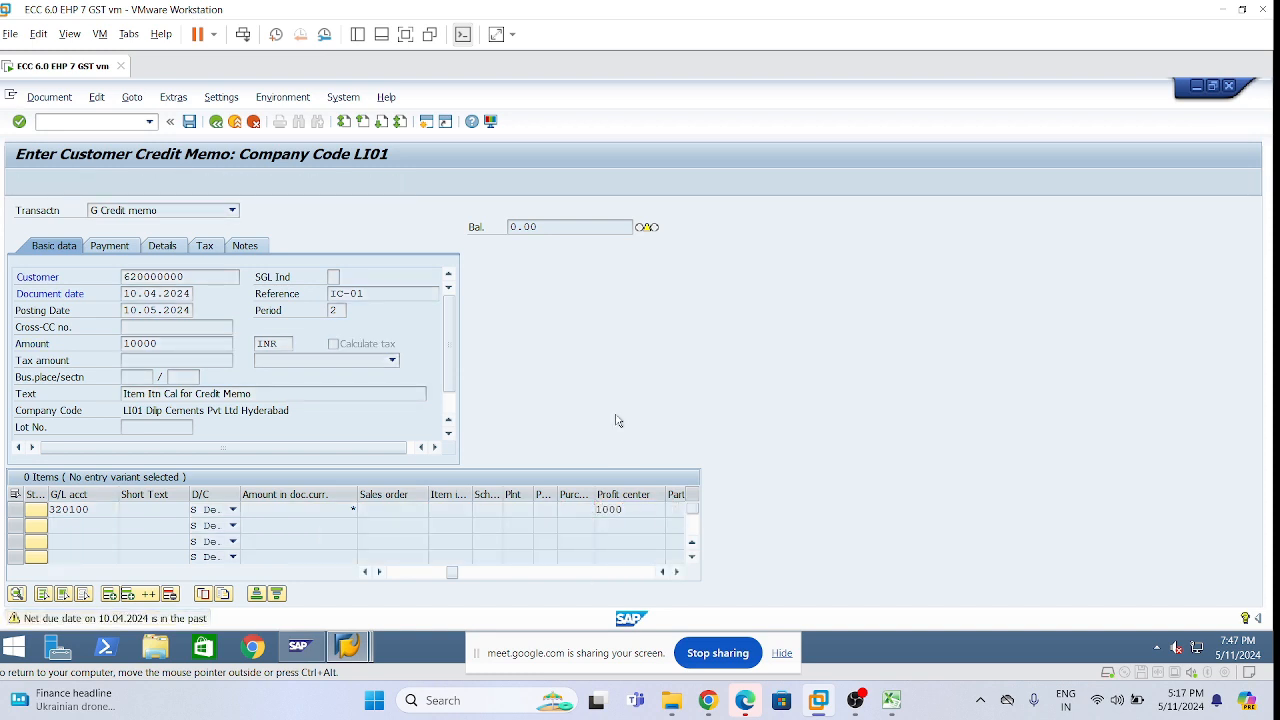
{"action": "key", "text": "Return"}
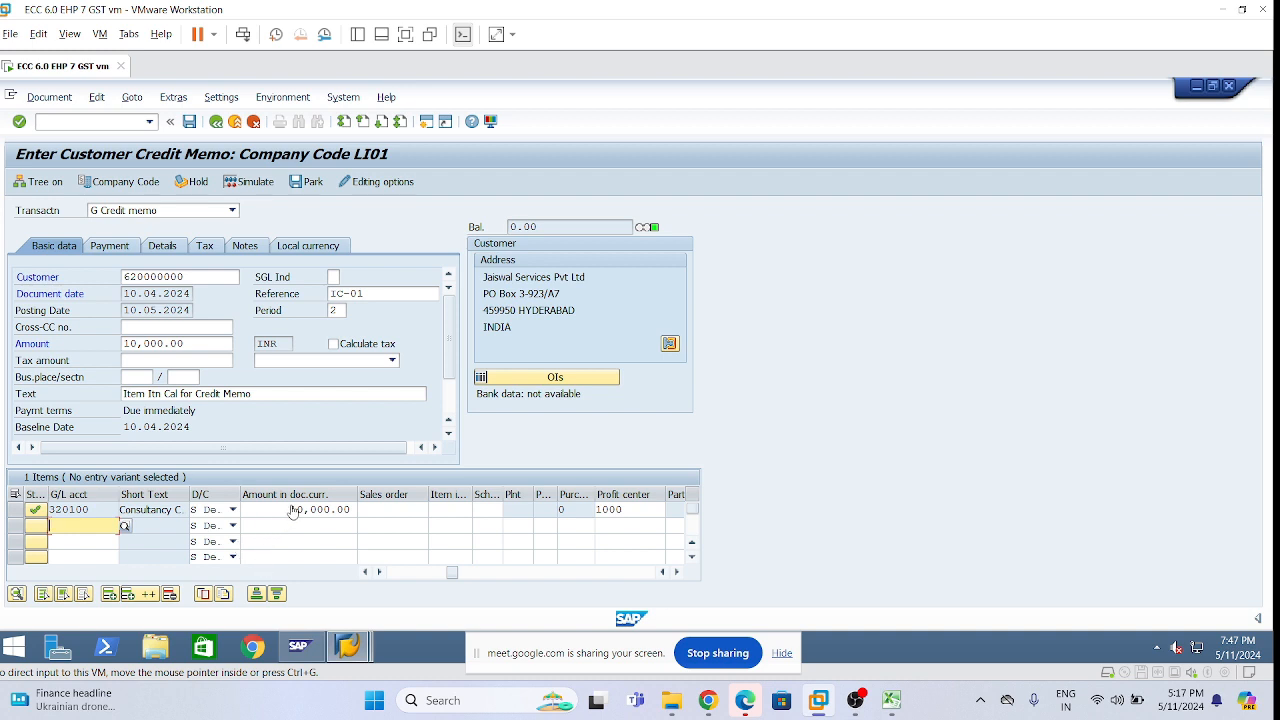
Simulate the customer credit memo and post it from the document overview
{"action": "left_click", "coordinate": [195, 344]}
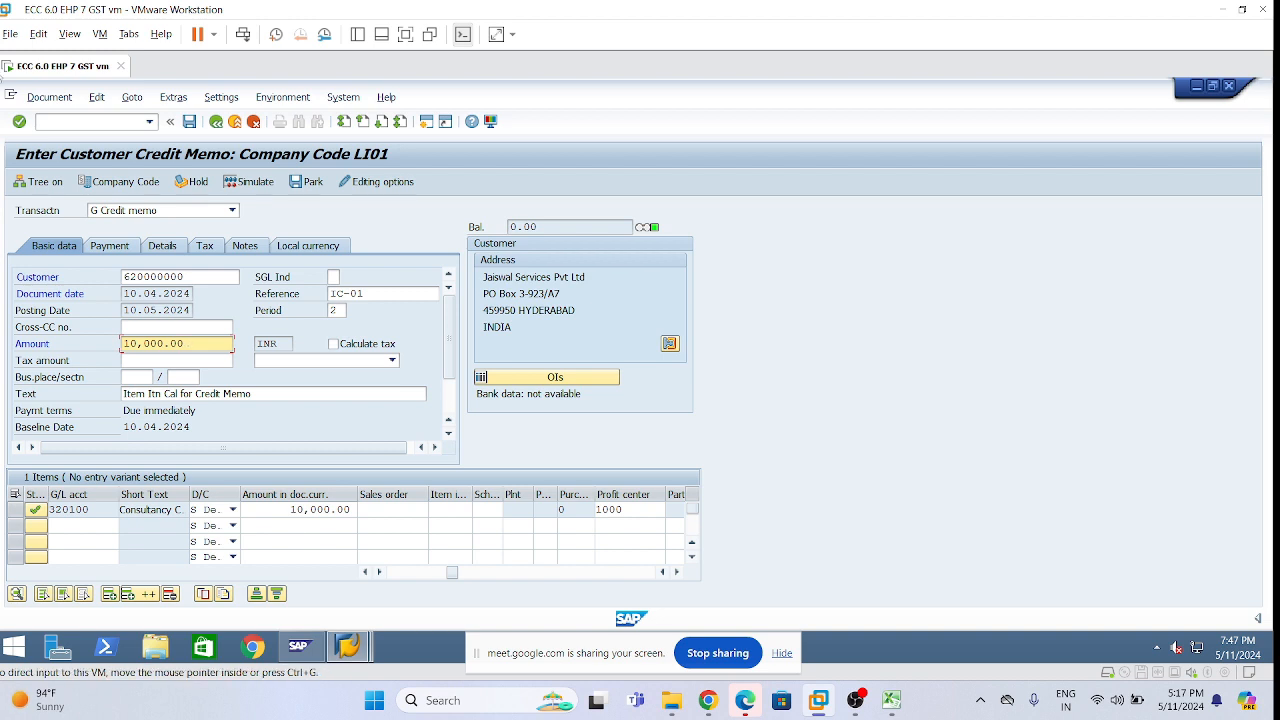
{"action": "left_click", "coordinate": [60, 97]}
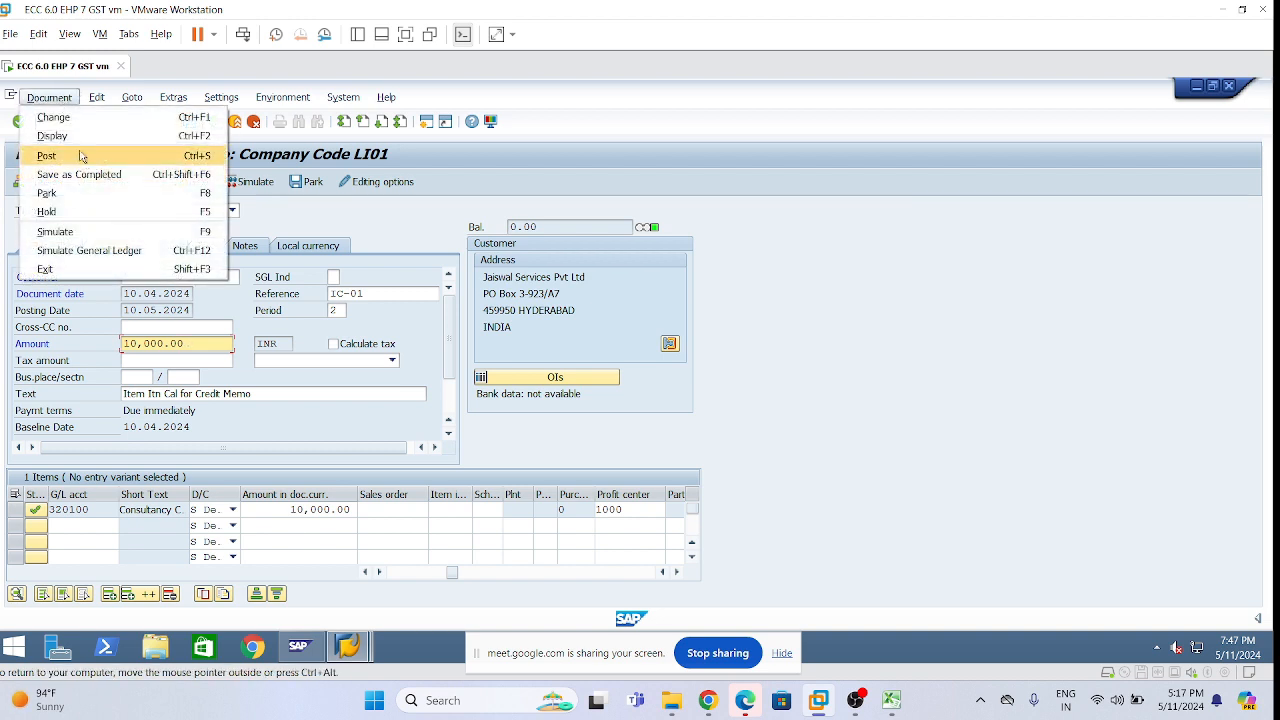
{"action": "left_click", "coordinate": [70, 231]}
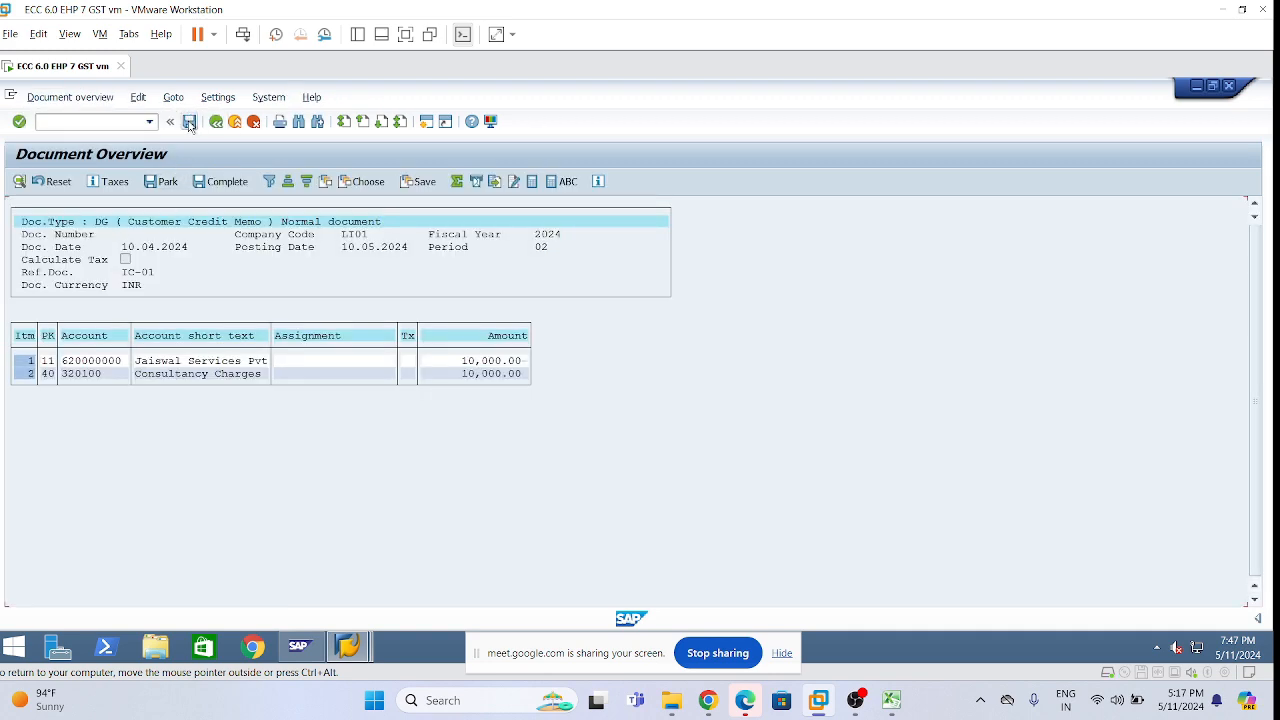
{"action": "left_click", "coordinate": [189, 121]}
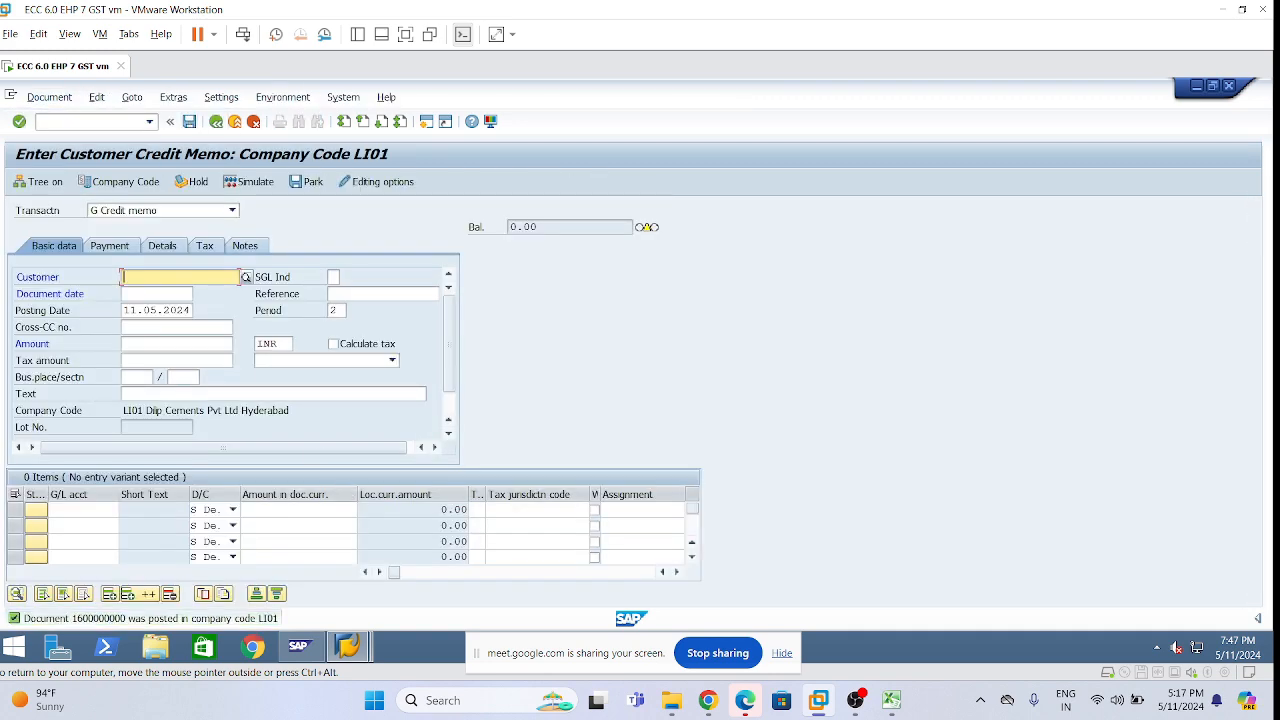
Switch to the second SAP session showing the G/L account display and start transaction FBL5N there
{"action": "mouse_move", "coordinate": [362, 648]}
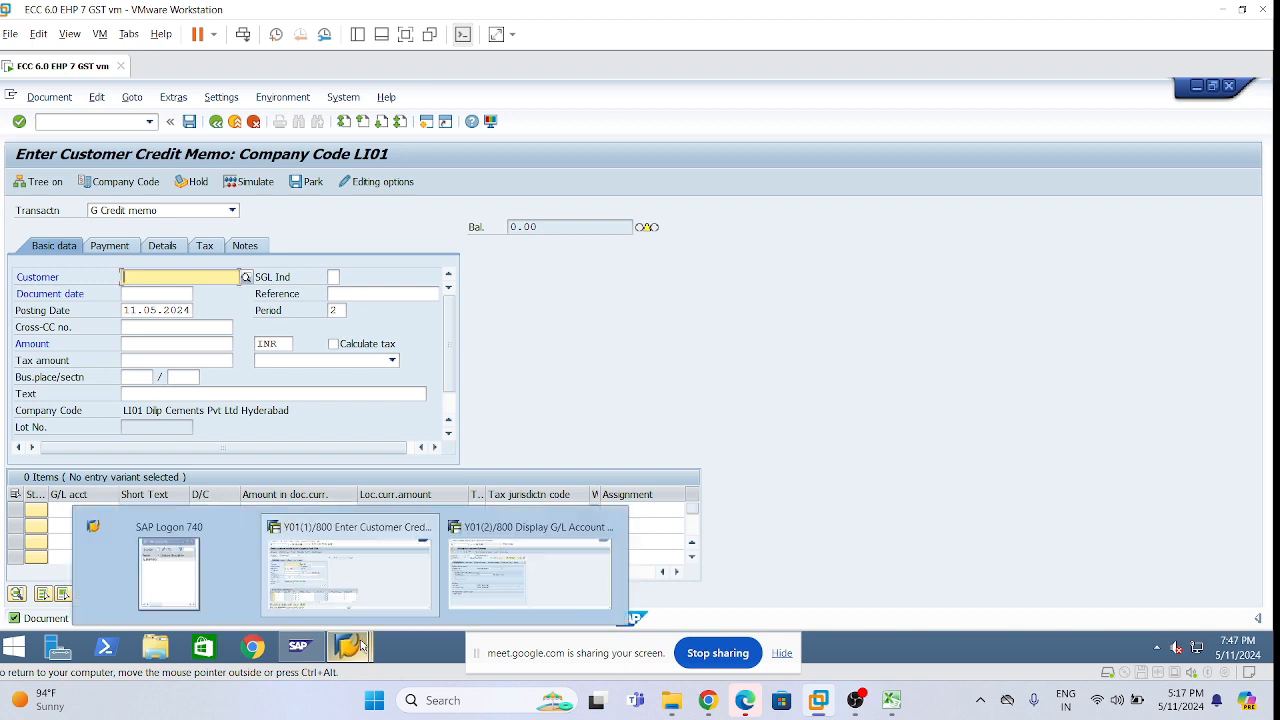
{"action": "mouse_move", "coordinate": [509, 569]}
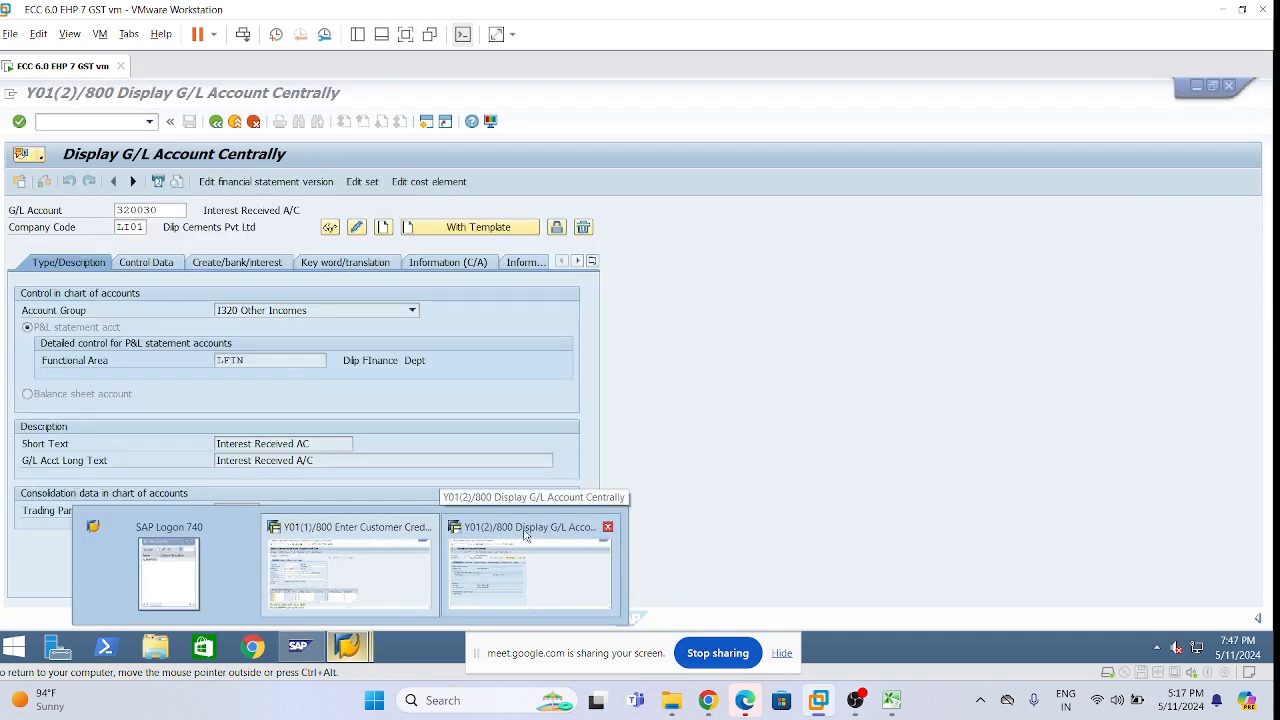
{"action": "left_click", "coordinate": [572, 576]}
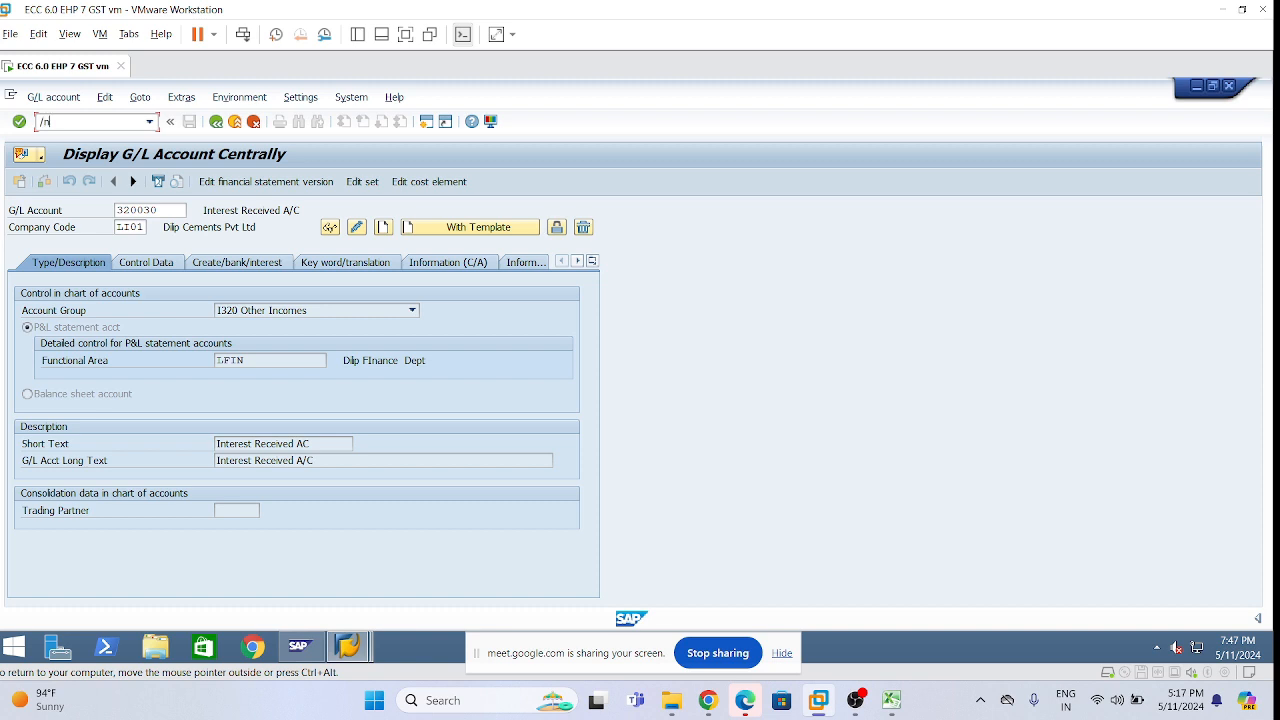
{"action": "left_click", "coordinate": [94, 125]}
{"action": "type", "text": "/nfbl5n"}
{"action": "key", "text": "Return"}
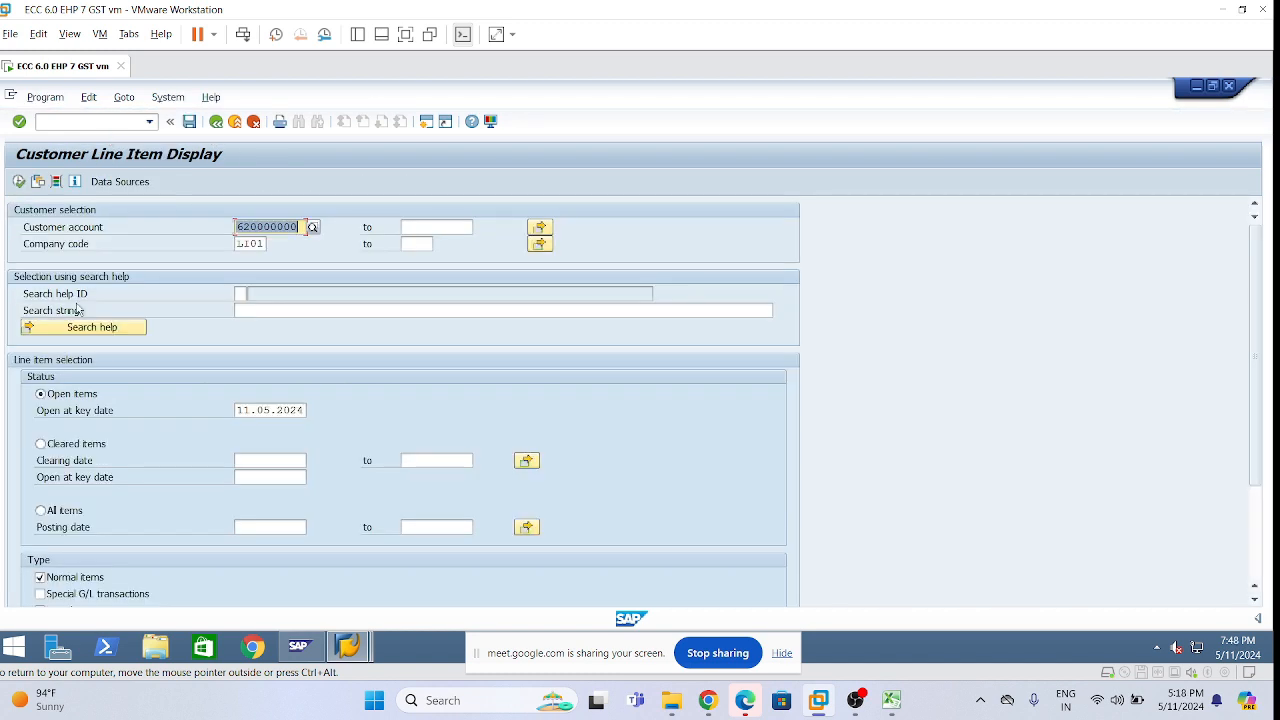
List all items of the preselected customer in company code LI01 and check the amounts of individual entries
{"action": "left_click", "coordinate": [41, 511]}
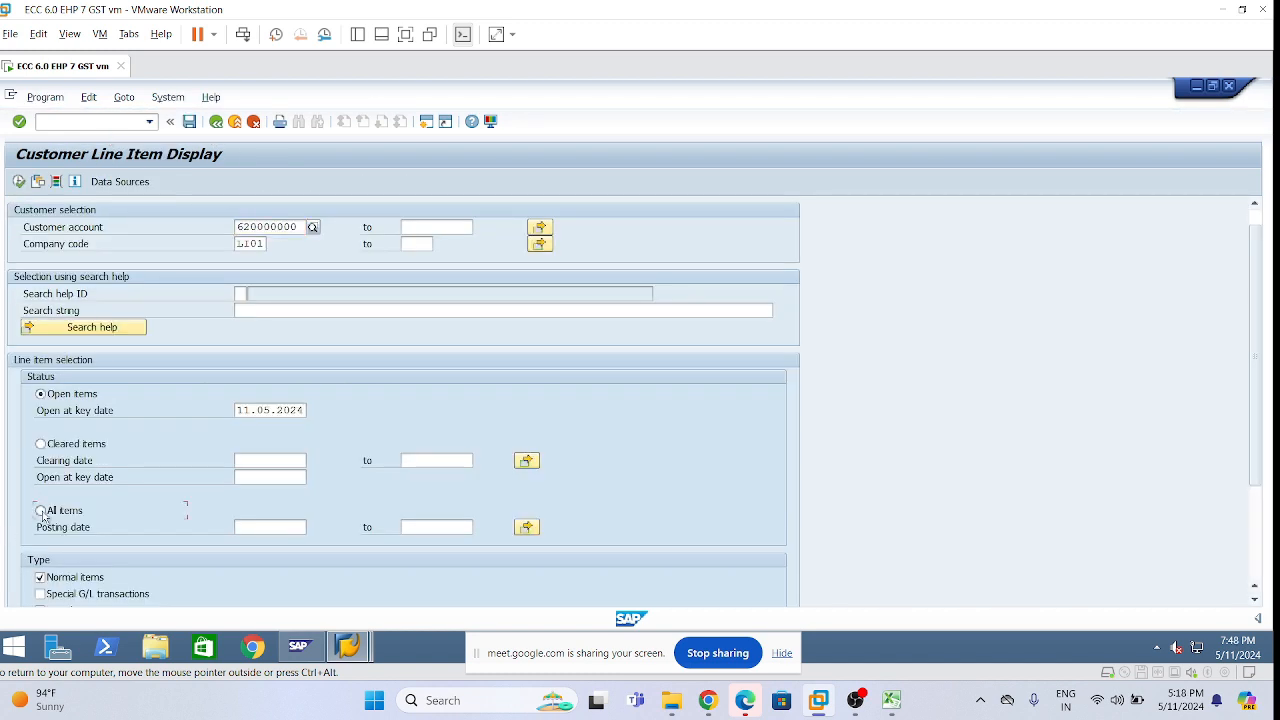
{"action": "left_click", "coordinate": [18, 181]}
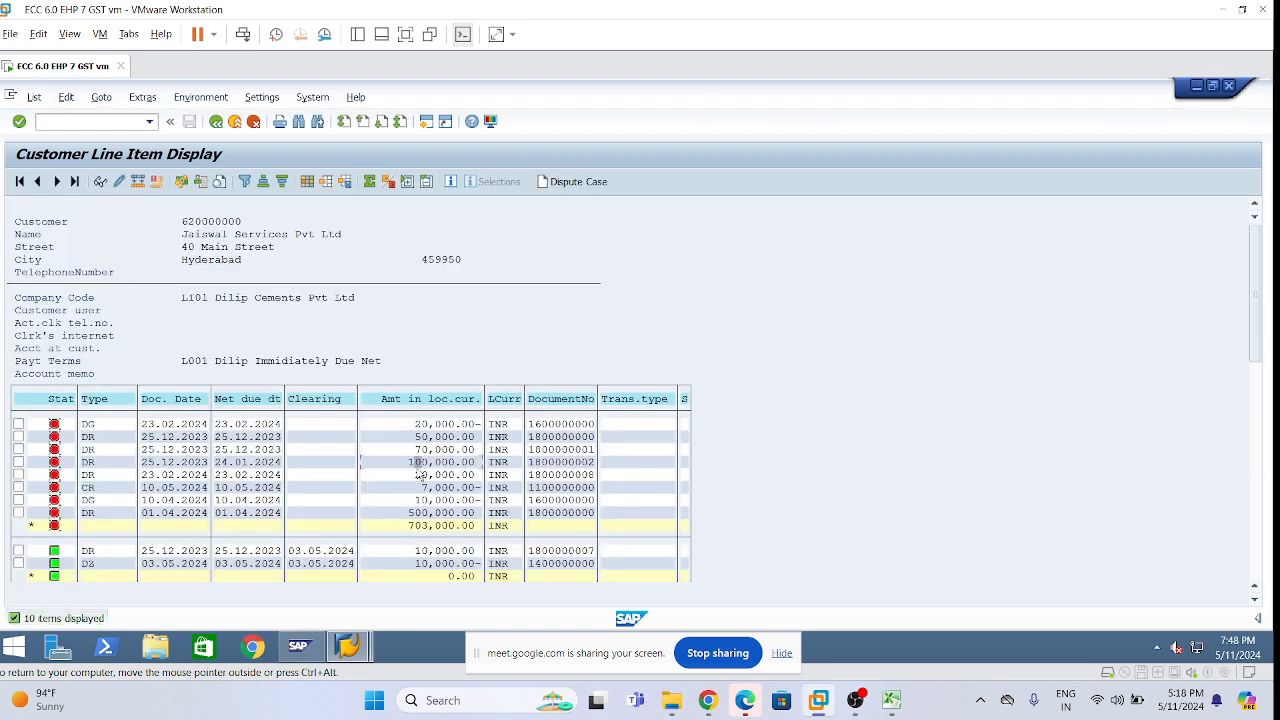
{"action": "left_click", "coordinate": [424, 500]}
{"action": "left_click", "coordinate": [425, 463]}
{"action": "left_click", "coordinate": [325, 182]}
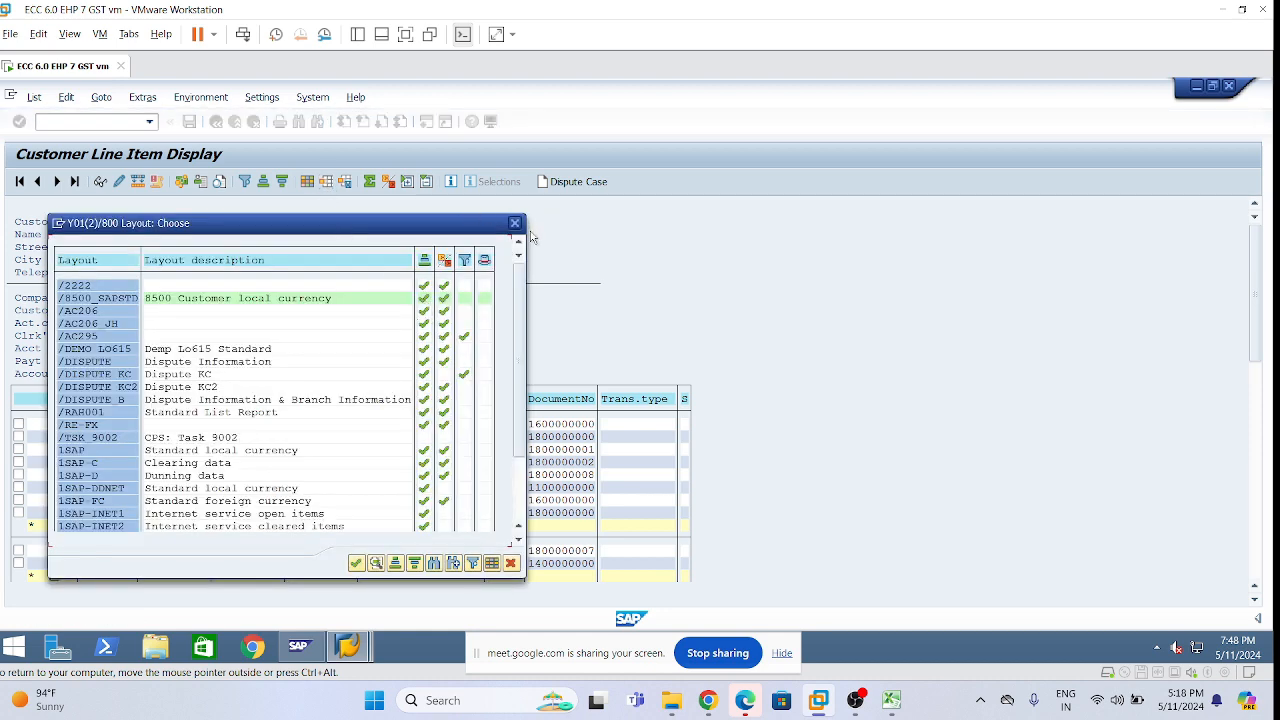
{"action": "left_click", "coordinate": [514, 224]}
{"action": "left_click", "coordinate": [346, 182]}
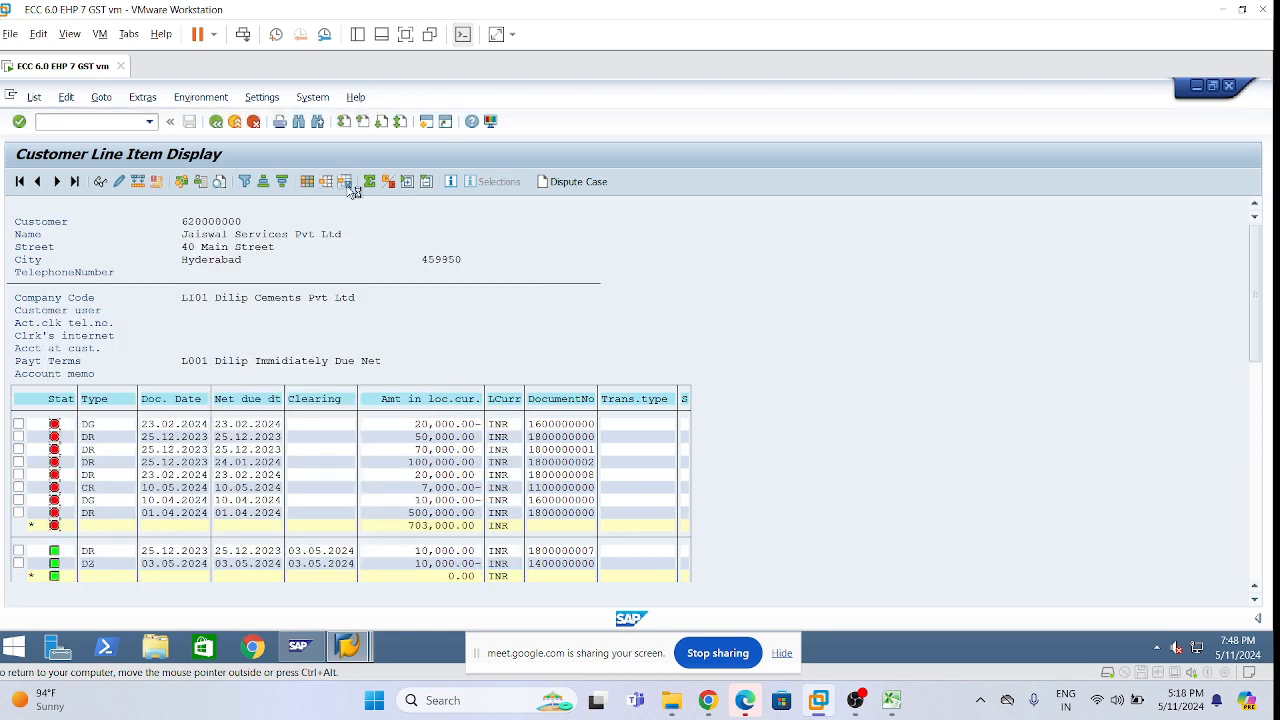
{"action": "left_click", "coordinate": [427, 225]}
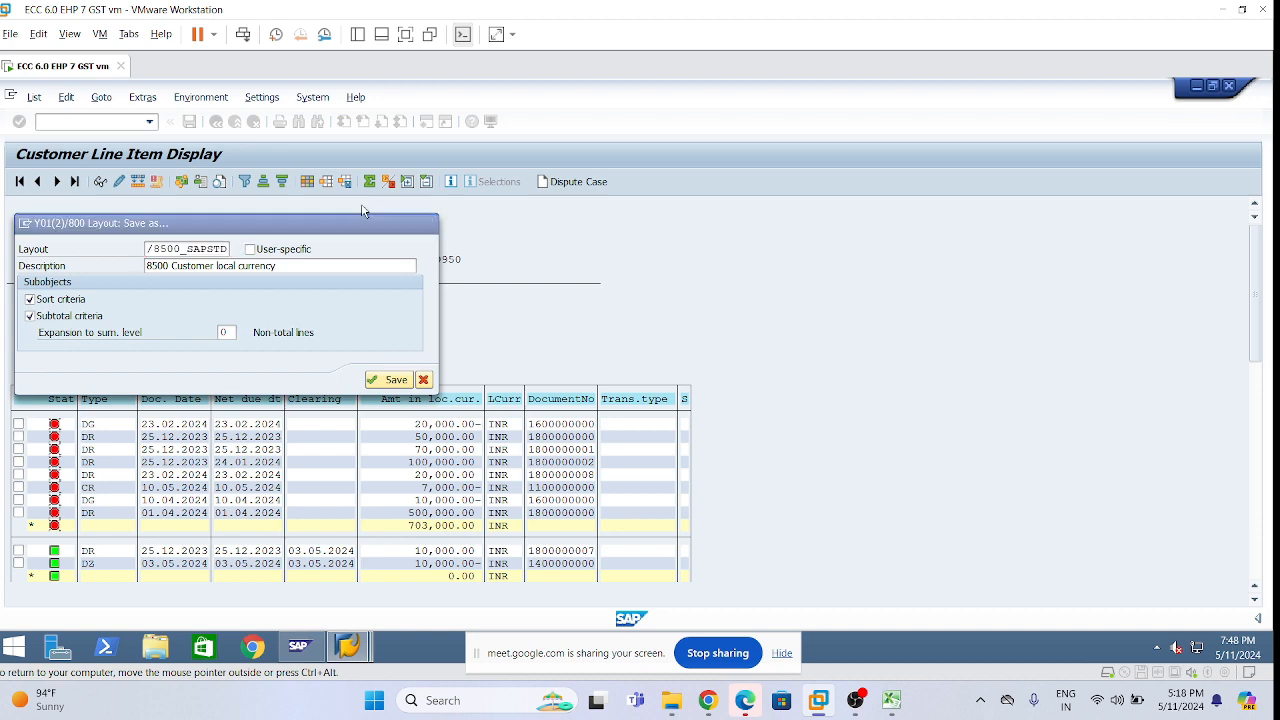
Find the hidden field Arrears after net due date, add it to the line item layout's columns and apply the layout
{"action": "left_click", "coordinate": [309, 183]}
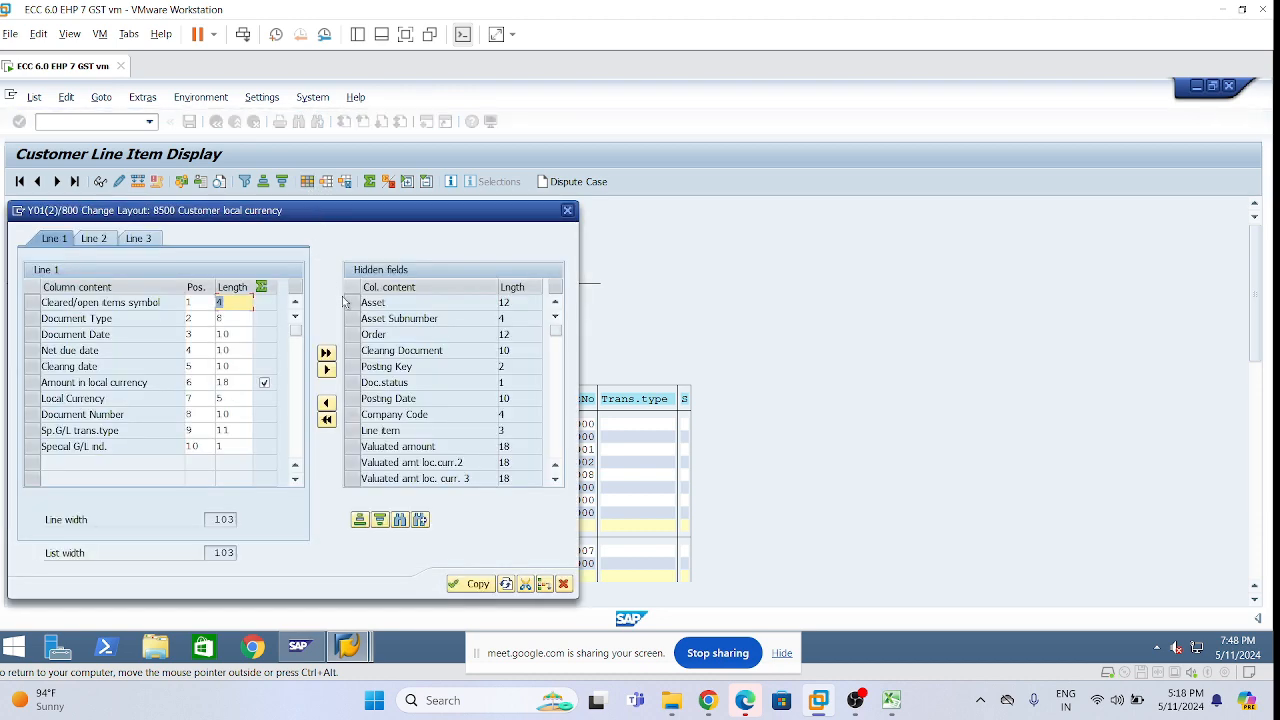
{"action": "left_click", "coordinate": [401, 519]}
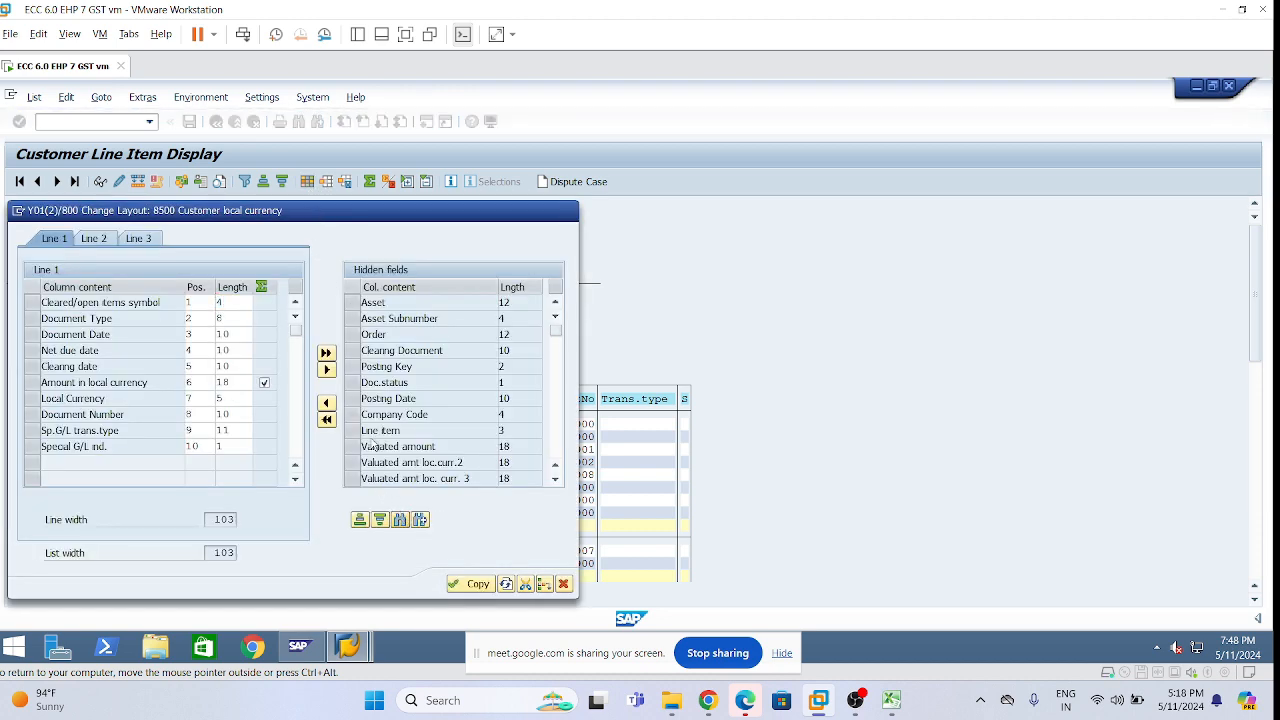
{"action": "left_click_drag", "start_coordinate": [395, 280], "coordinate": [718, 243]}
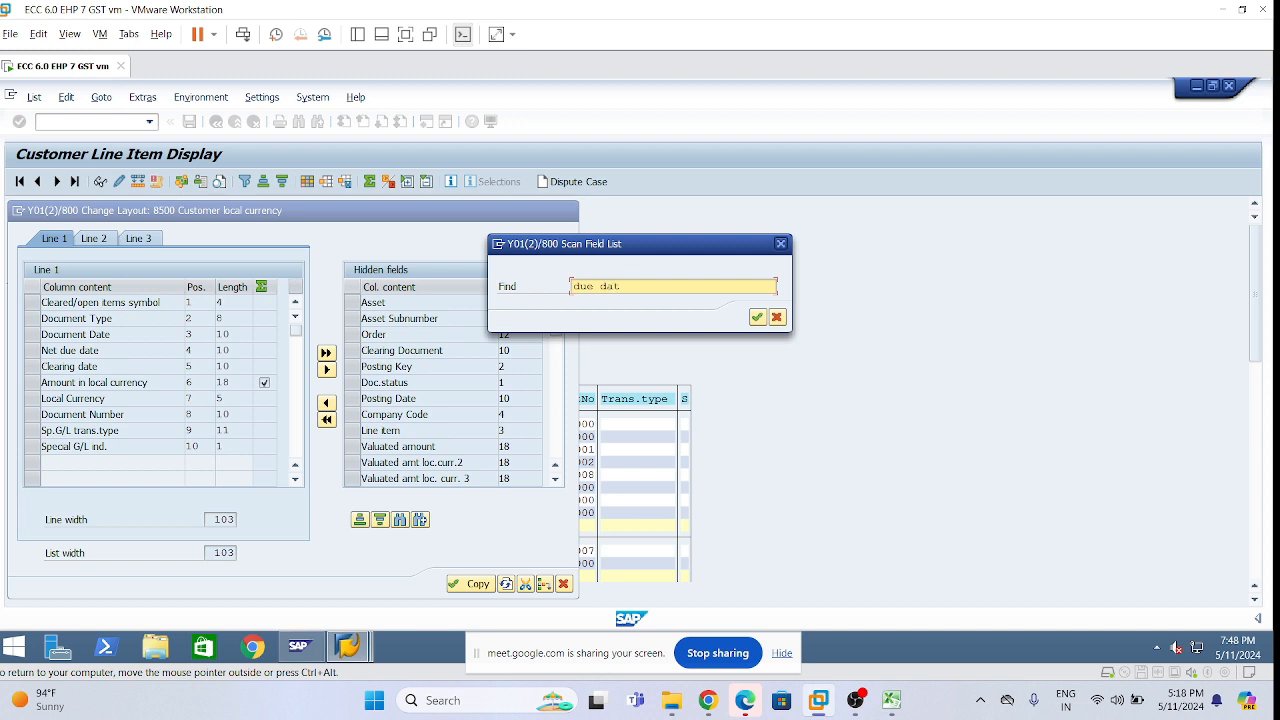
{"action": "key", "text": "Return"}
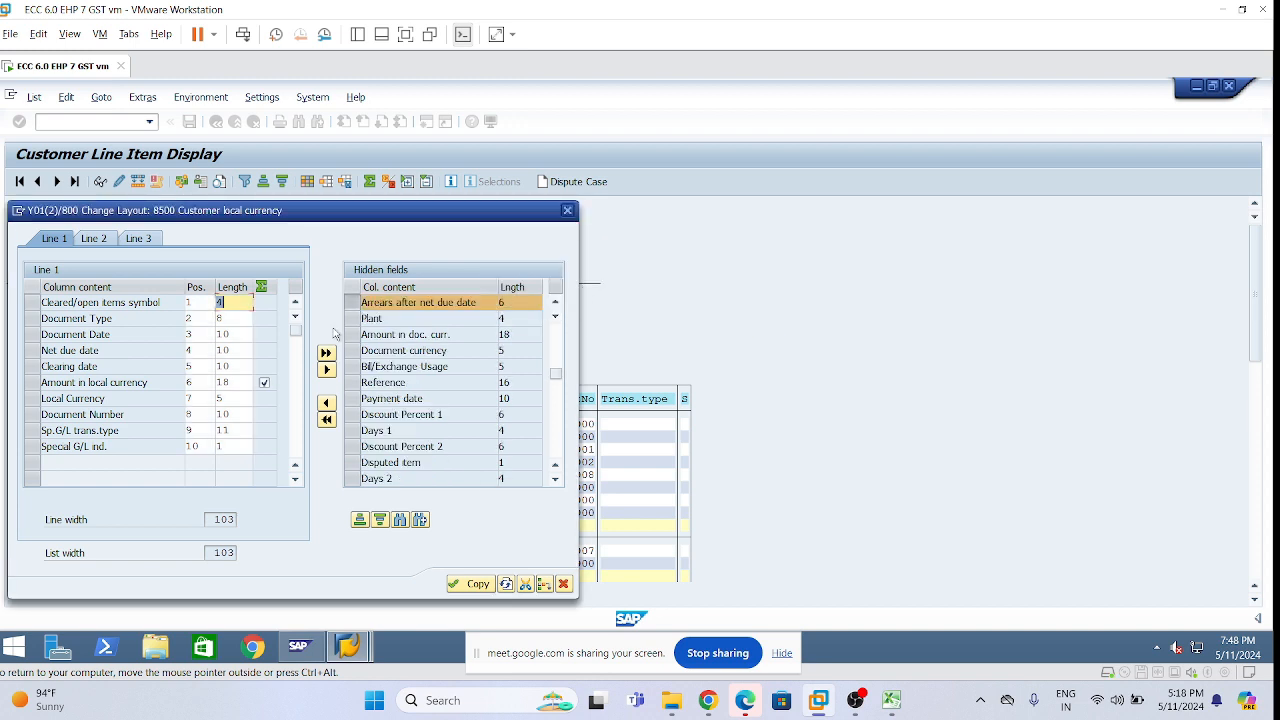
{"action": "left_click", "coordinate": [326, 402]}
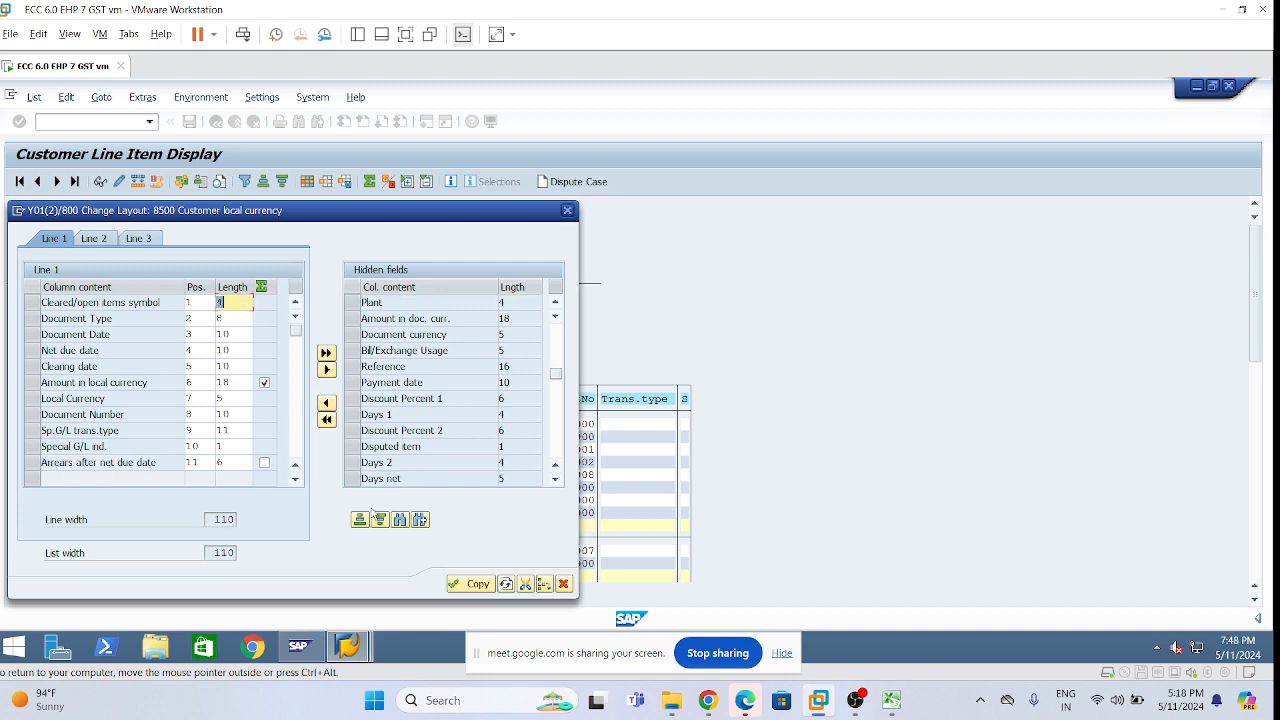
{"action": "left_click", "coordinate": [470, 584]}
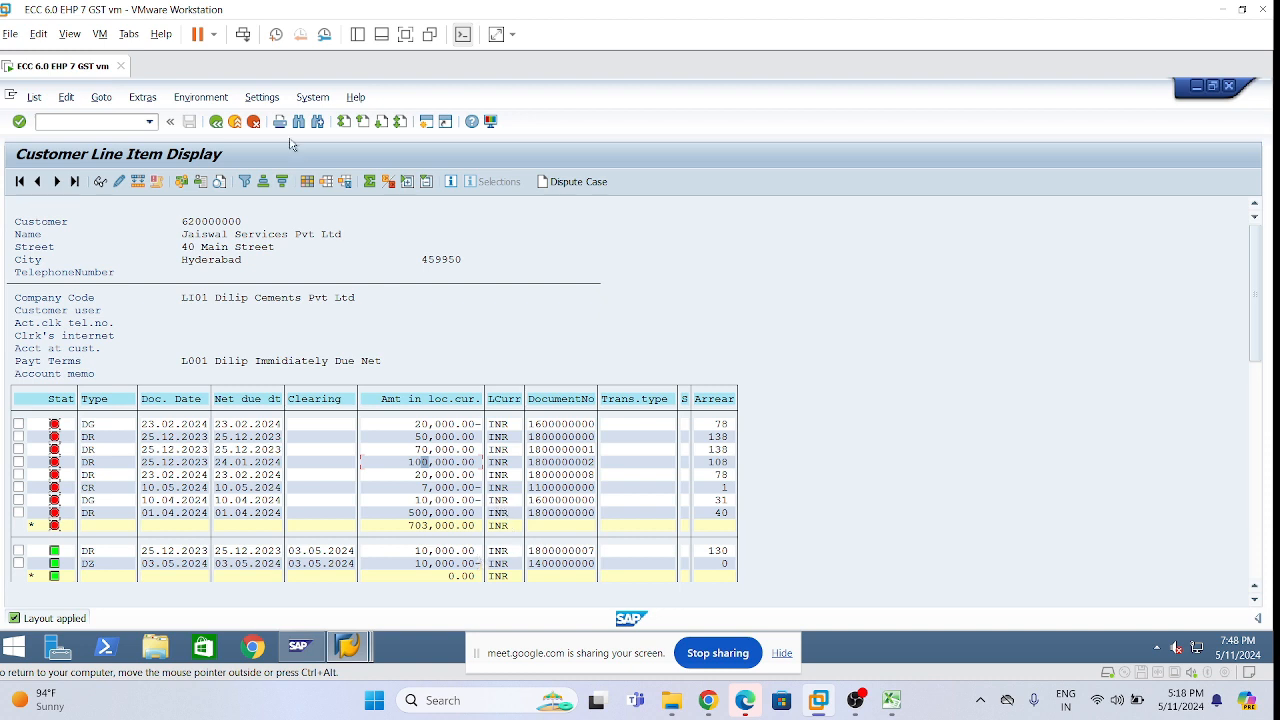
Compare the net due dates of the open items with their arrears days, including the two April 2024 documents
{"action": "left_click", "coordinate": [450, 449]}
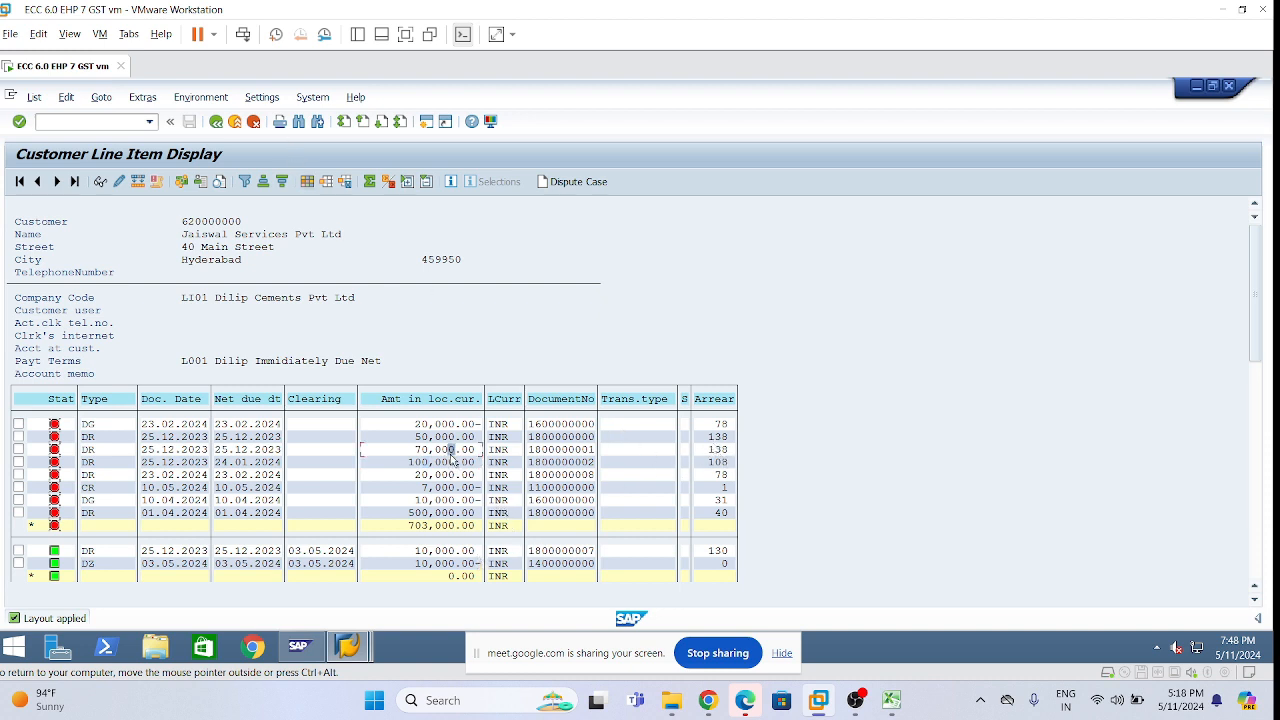
{"action": "left_click", "coordinate": [243, 463]}
{"action": "left_click", "coordinate": [237, 513]}
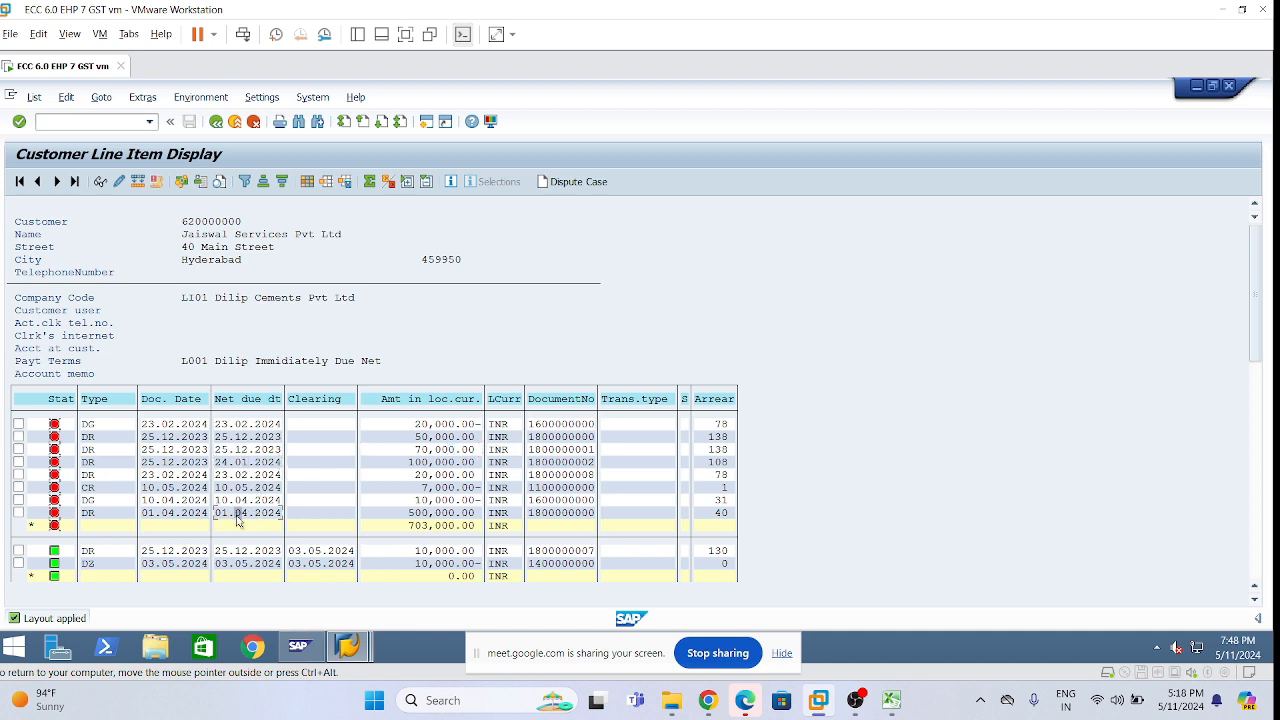
{"action": "left_click", "coordinate": [722, 514]}
{"action": "left_click", "coordinate": [218, 499]}
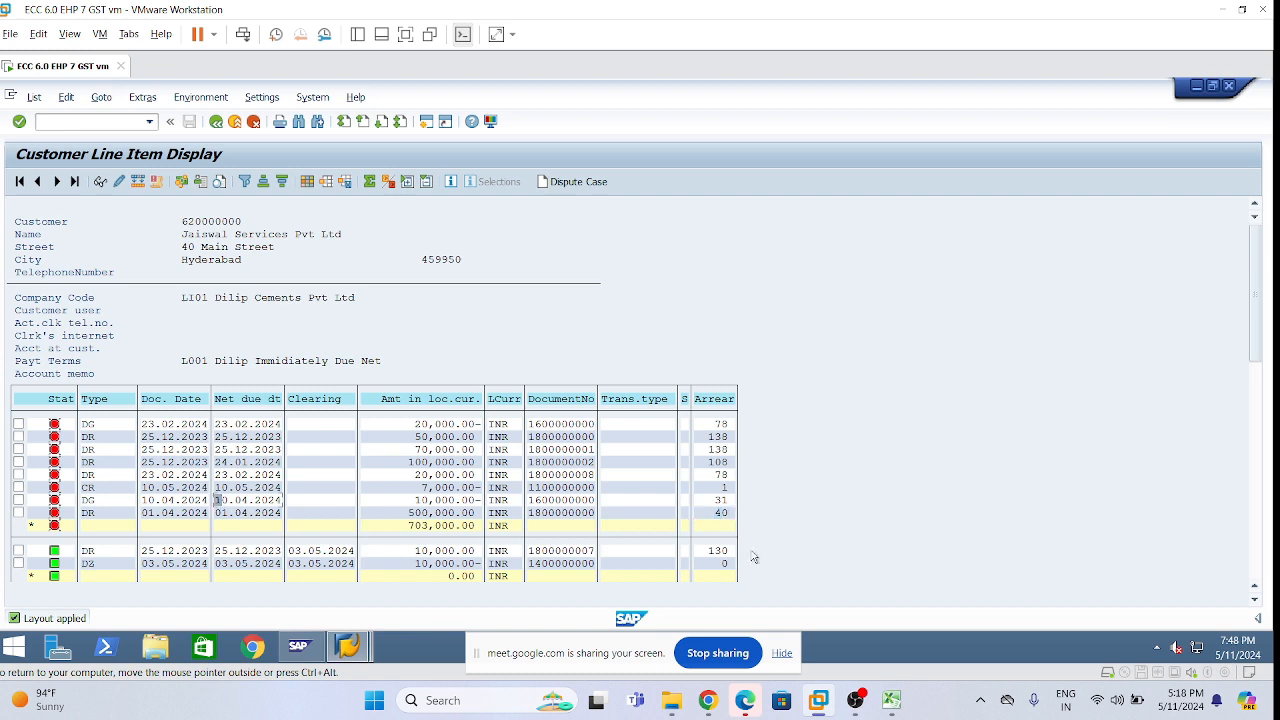
{"action": "left_click", "coordinate": [723, 500]}
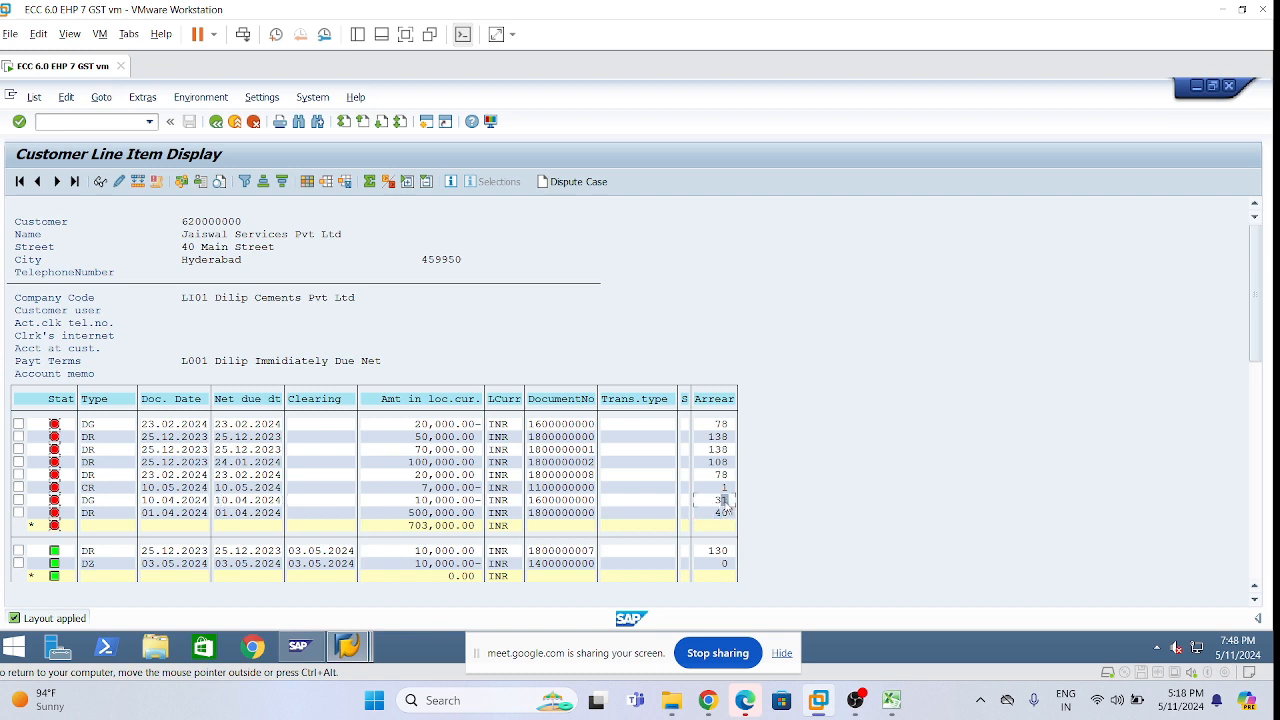
Search the line item layout's hidden fields for "ind" and look through the fields that follow the match
{"action": "left_click", "coordinate": [305, 182]}
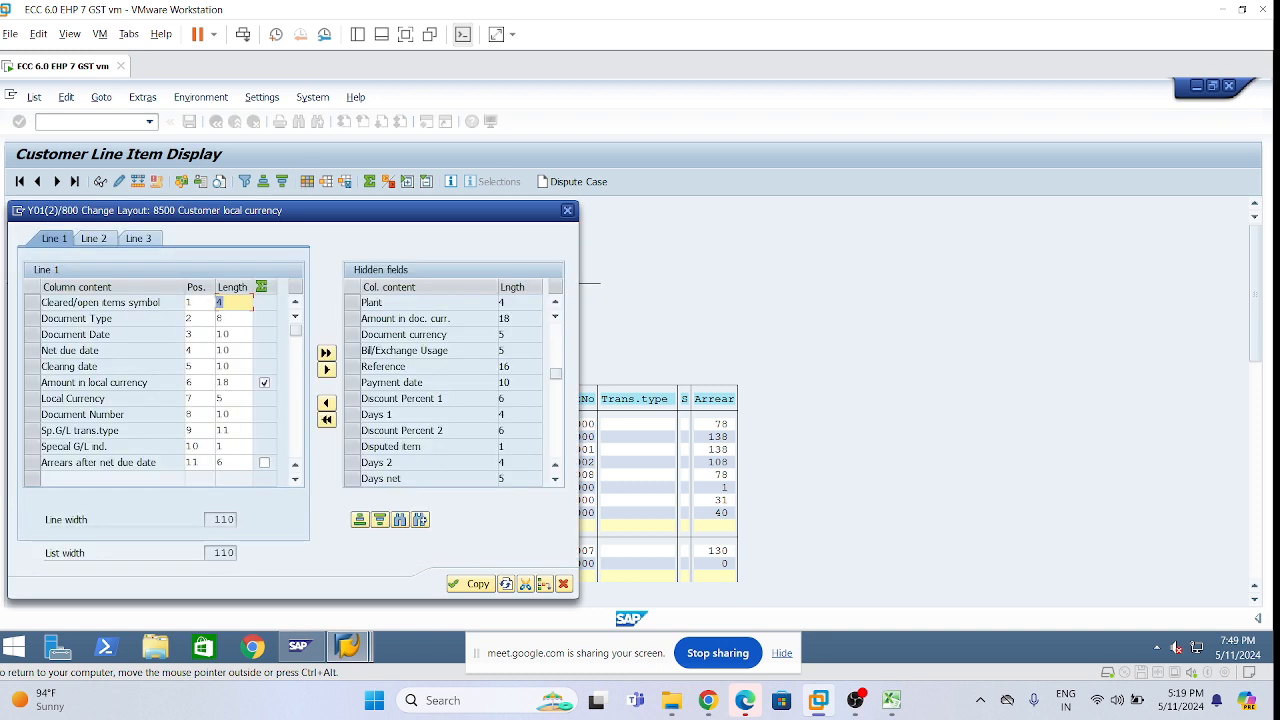
{"action": "scroll", "coordinate": [450, 390], "scroll_direction": "down", "scroll_amount": 3}
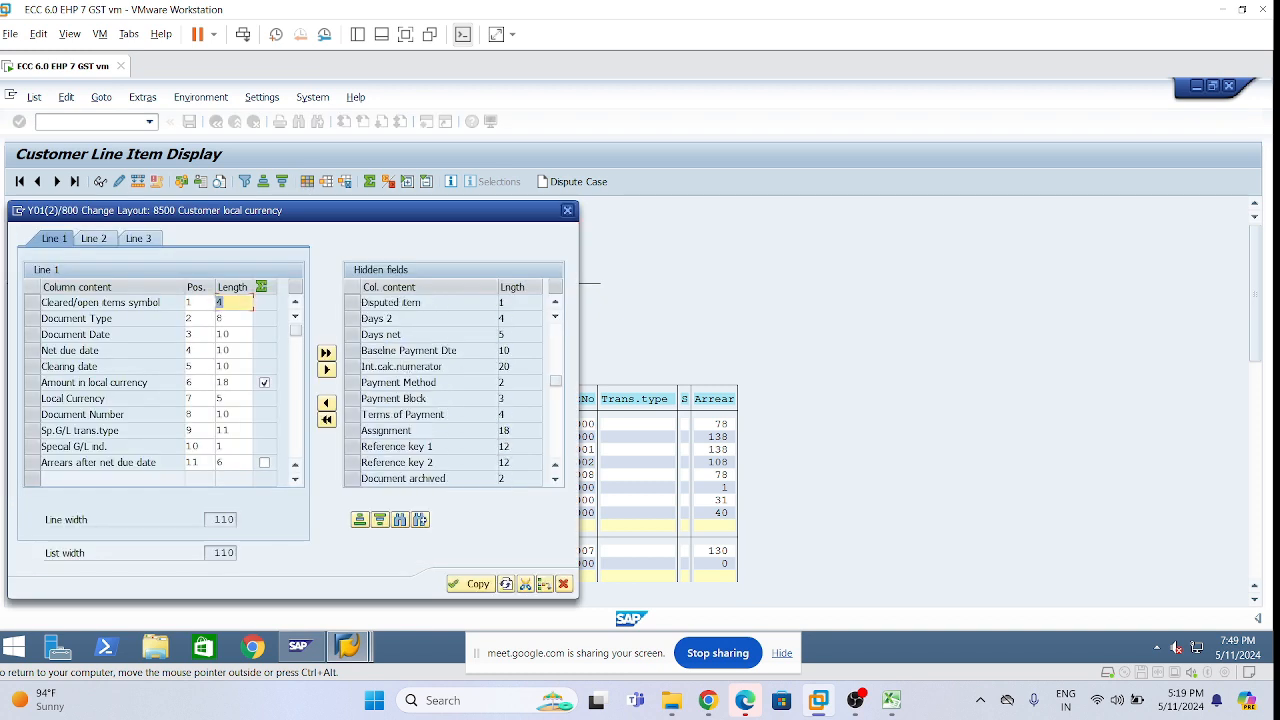
{"action": "left_click", "coordinate": [412, 518]}
{"action": "type", "text": "in"}
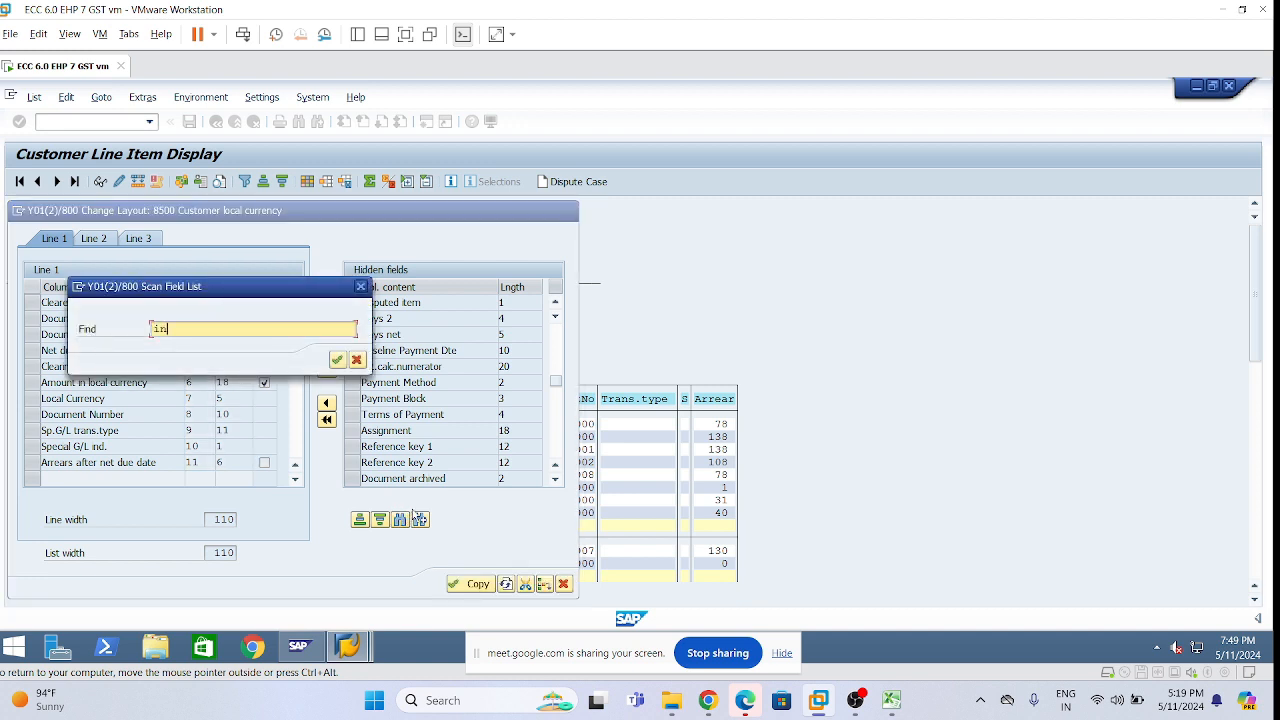
{"action": "type", "text": "d"}
{"action": "key", "text": "Return"}
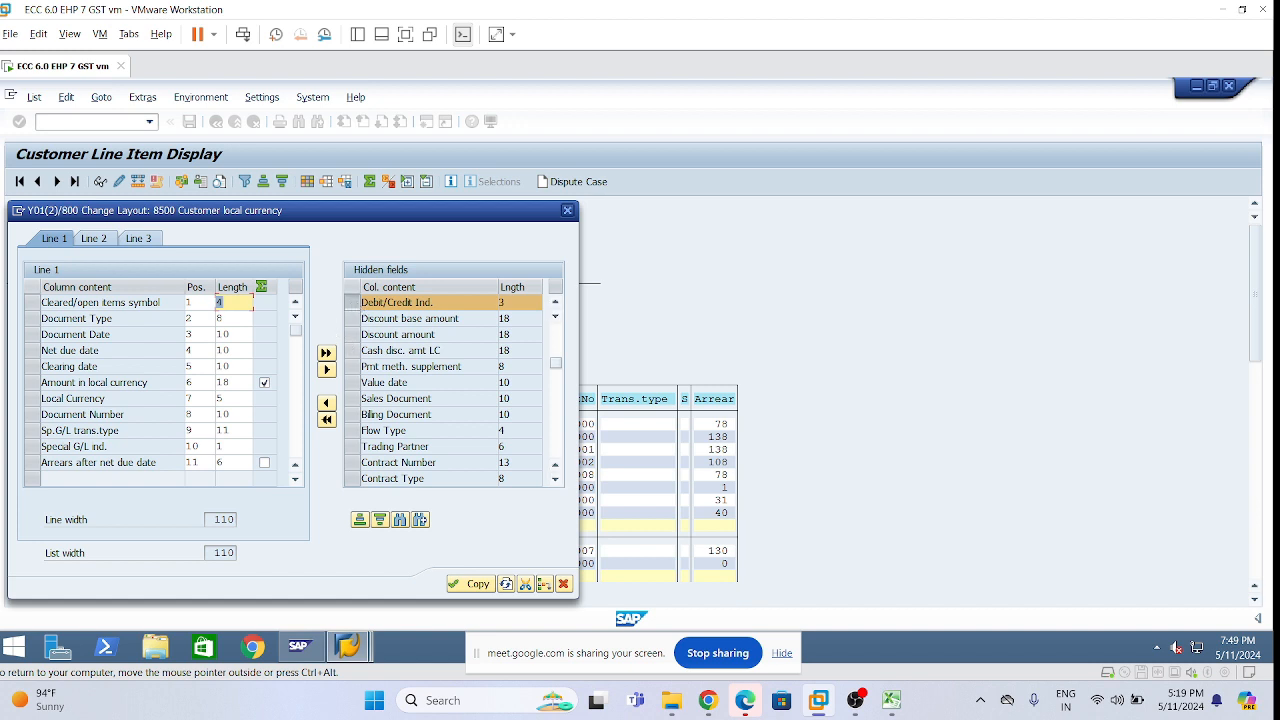
{"action": "scroll", "coordinate": [450, 390], "scroll_direction": "down", "scroll_amount": 3}
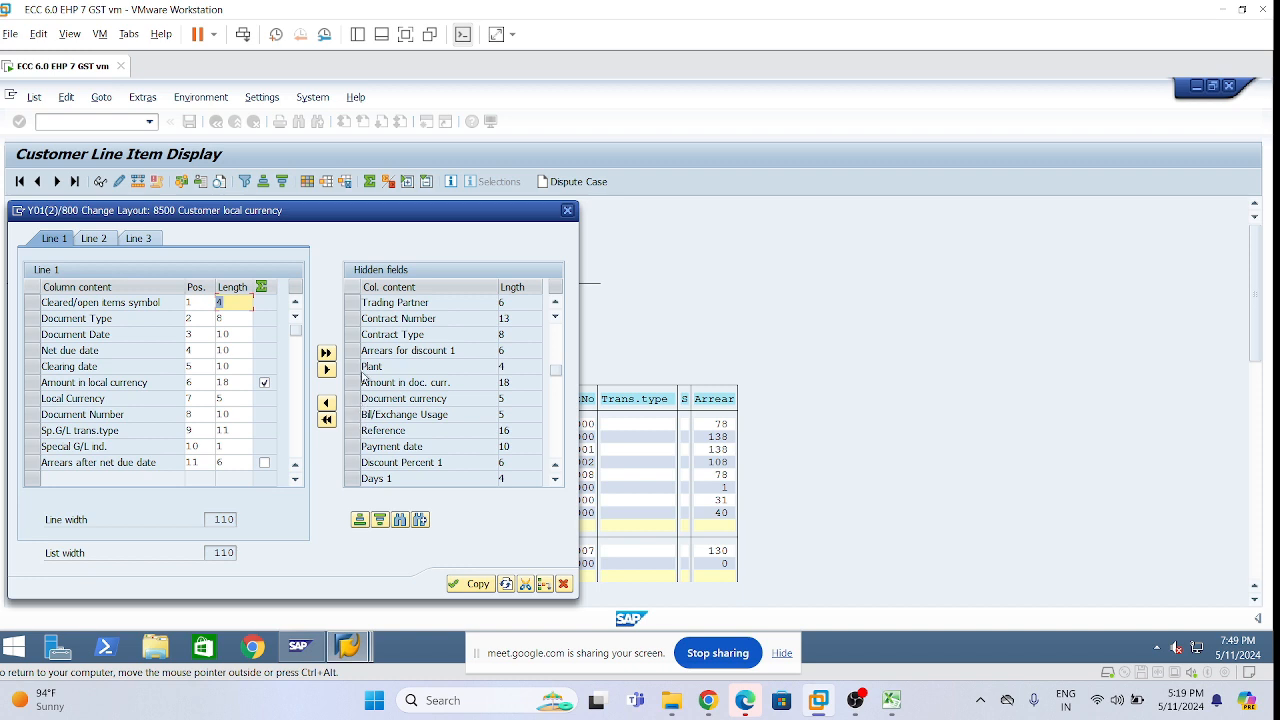
{"action": "scroll", "coordinate": [418, 450], "scroll_direction": "down", "scroll_amount": 4}
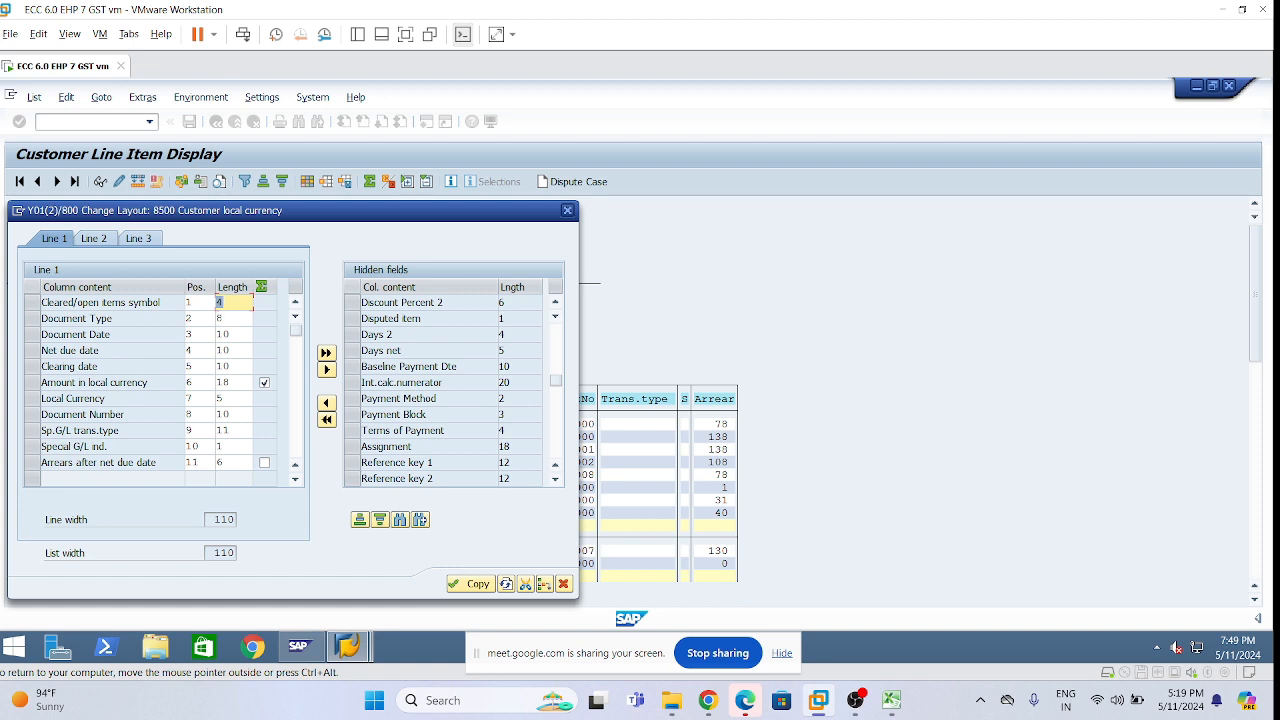
{"action": "scroll", "coordinate": [427, 428], "scroll_direction": "down", "scroll_amount": 4}
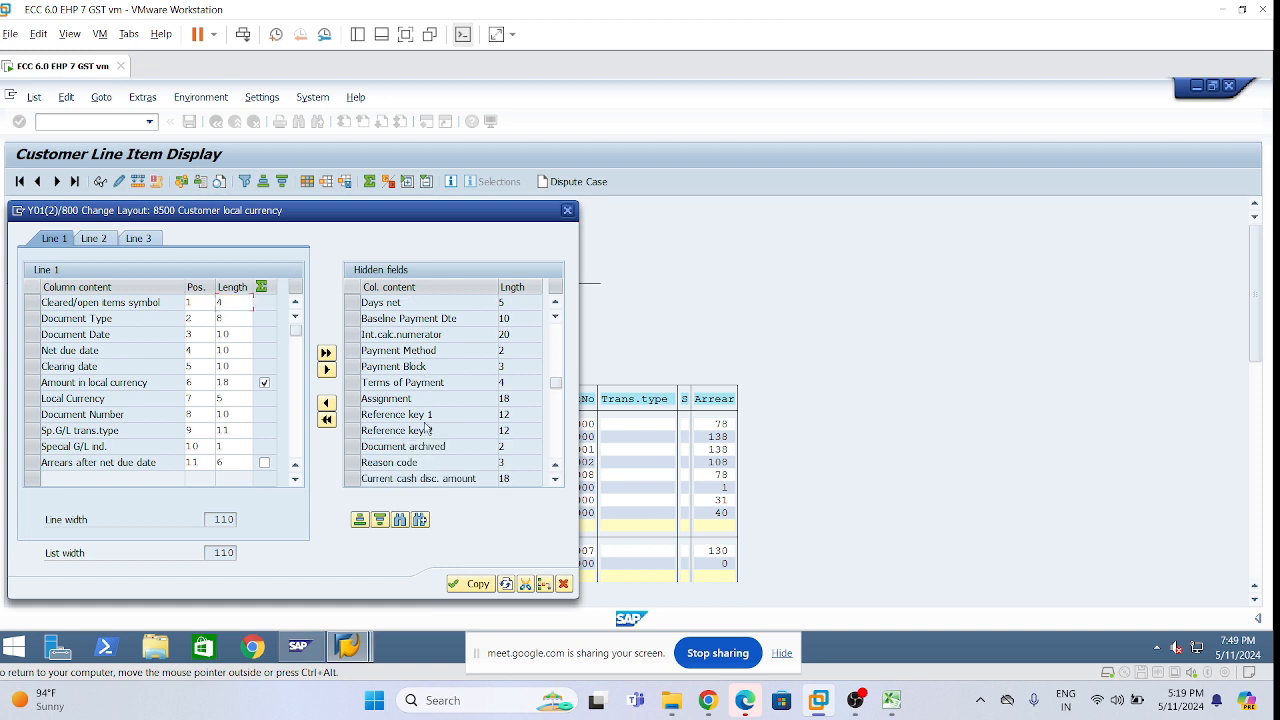
{"action": "scroll", "coordinate": [427, 428], "scroll_direction": "down", "scroll_amount": 6}
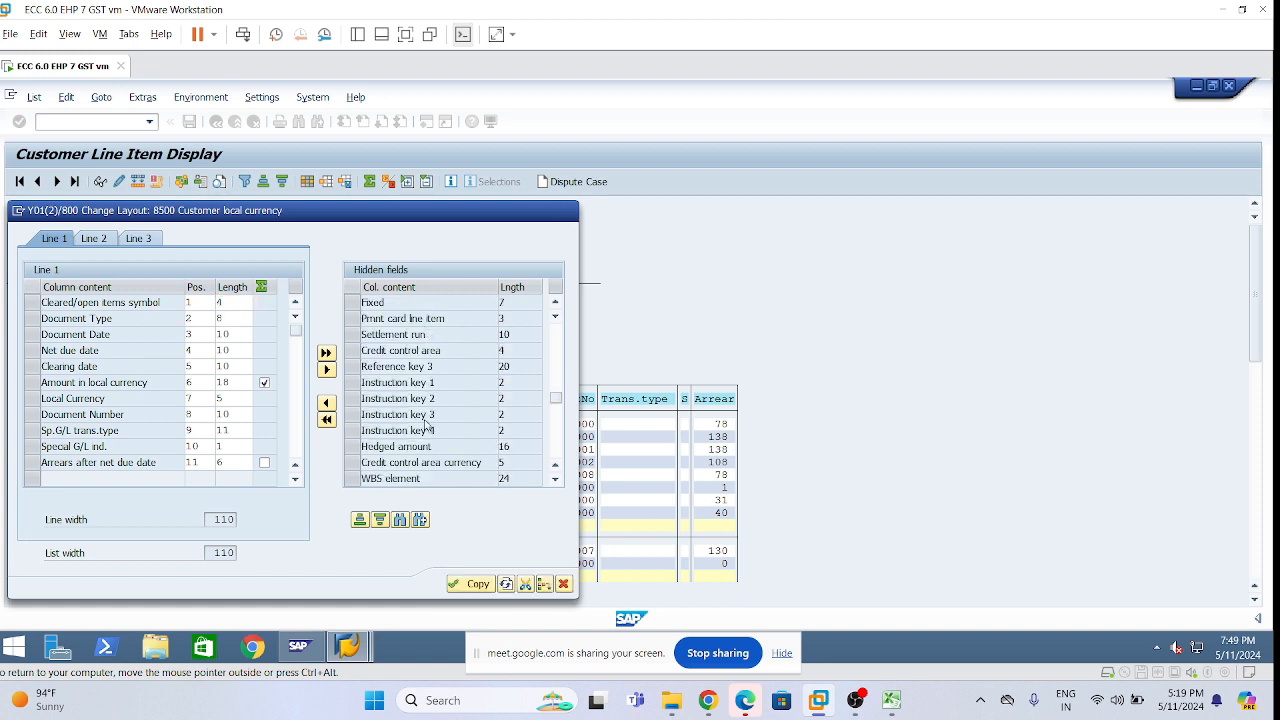
Search the layout's hidden fields for "Due ind"
{"action": "left_click", "coordinate": [399, 519]}
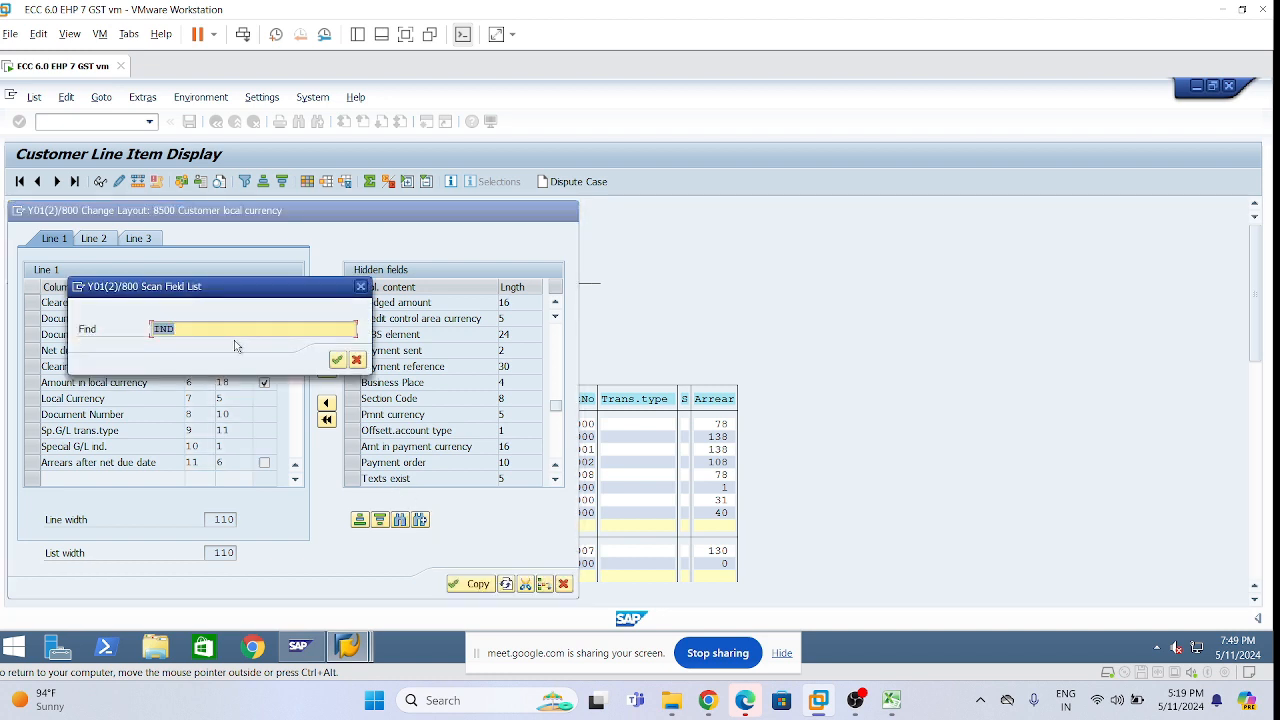
{"action": "type", "text": "Du"}
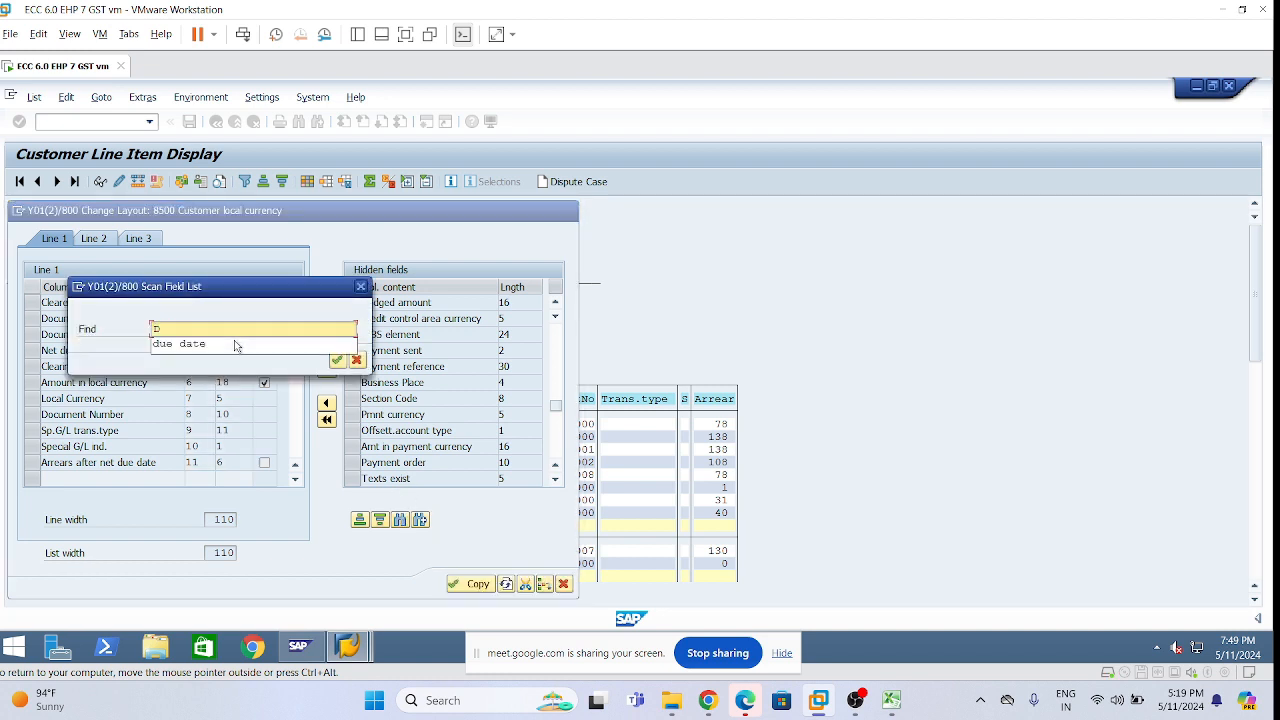
{"action": "type", "text": "e "}
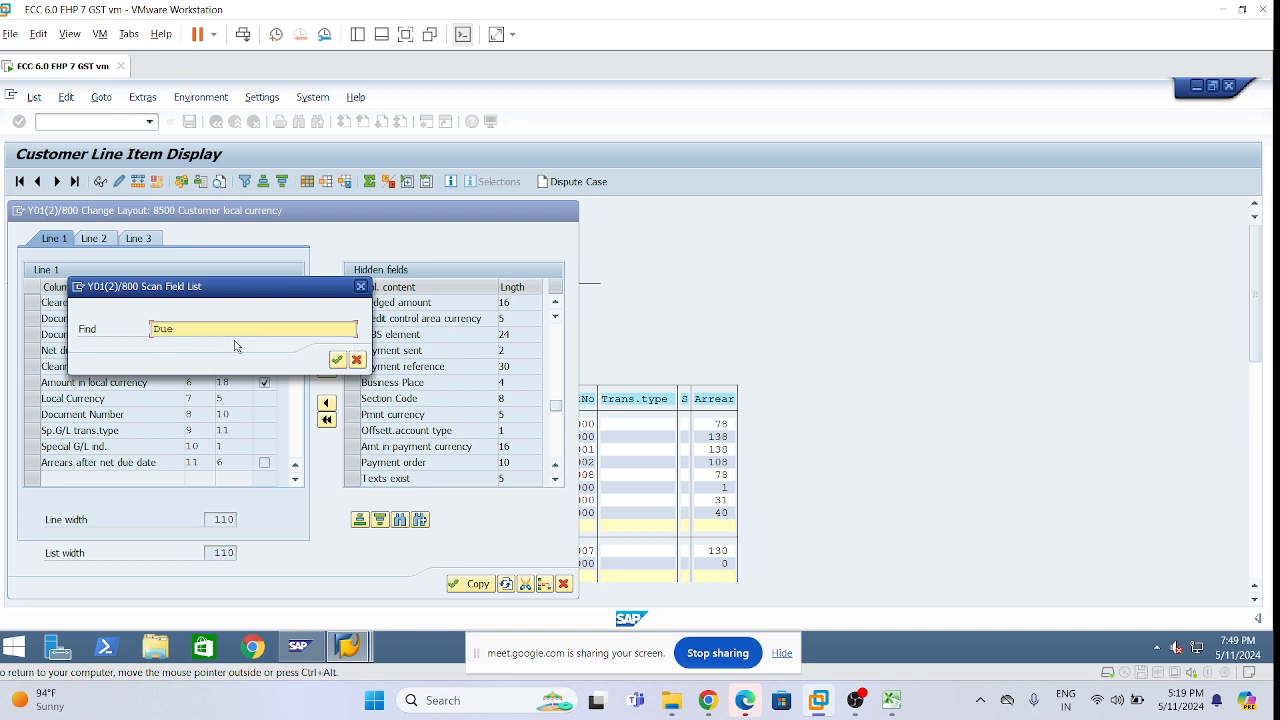
{"action": "type", "text": "ind"}
{"action": "key", "text": "Return"}
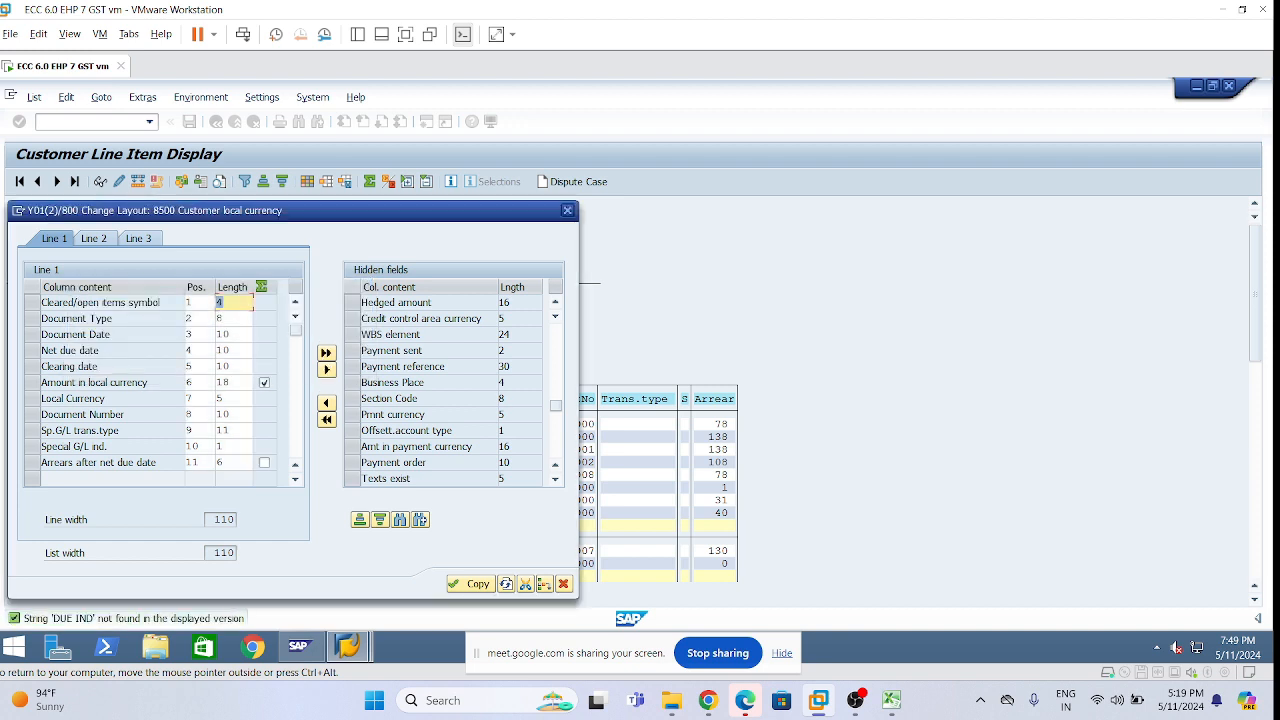
Add the hidden fields Debit/Credit Ind. and Due net to the line item columns and apply the layout
{"action": "scroll", "coordinate": [453, 390], "scroll_direction": "down", "scroll_amount": 2}
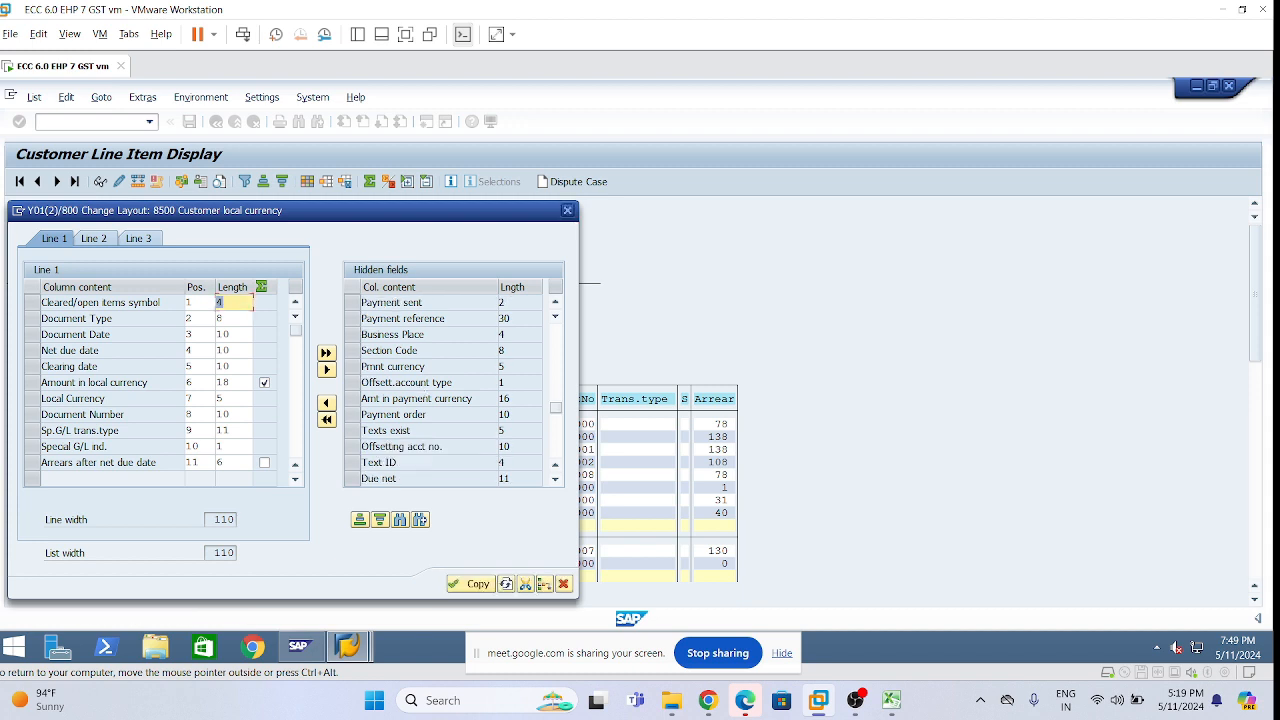
{"action": "left_click", "coordinate": [351, 431]}
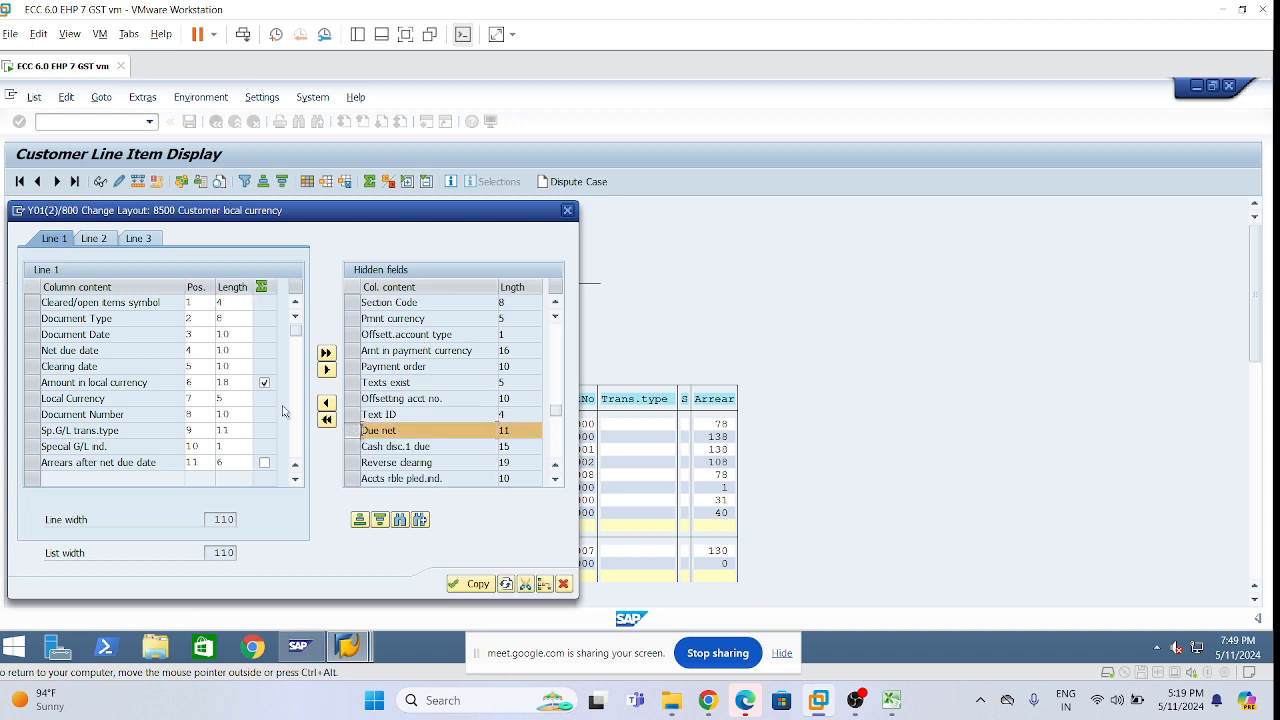
{"action": "left_click", "coordinate": [327, 404]}
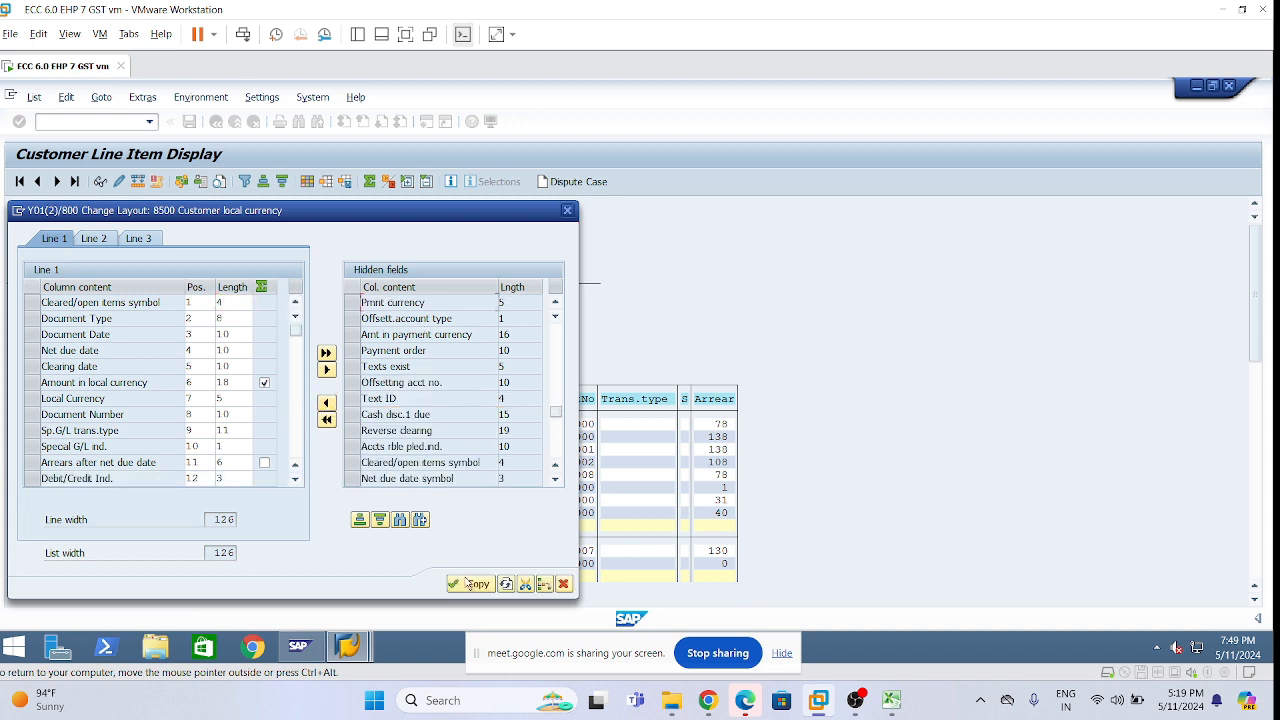
{"action": "left_click", "coordinate": [474, 584]}
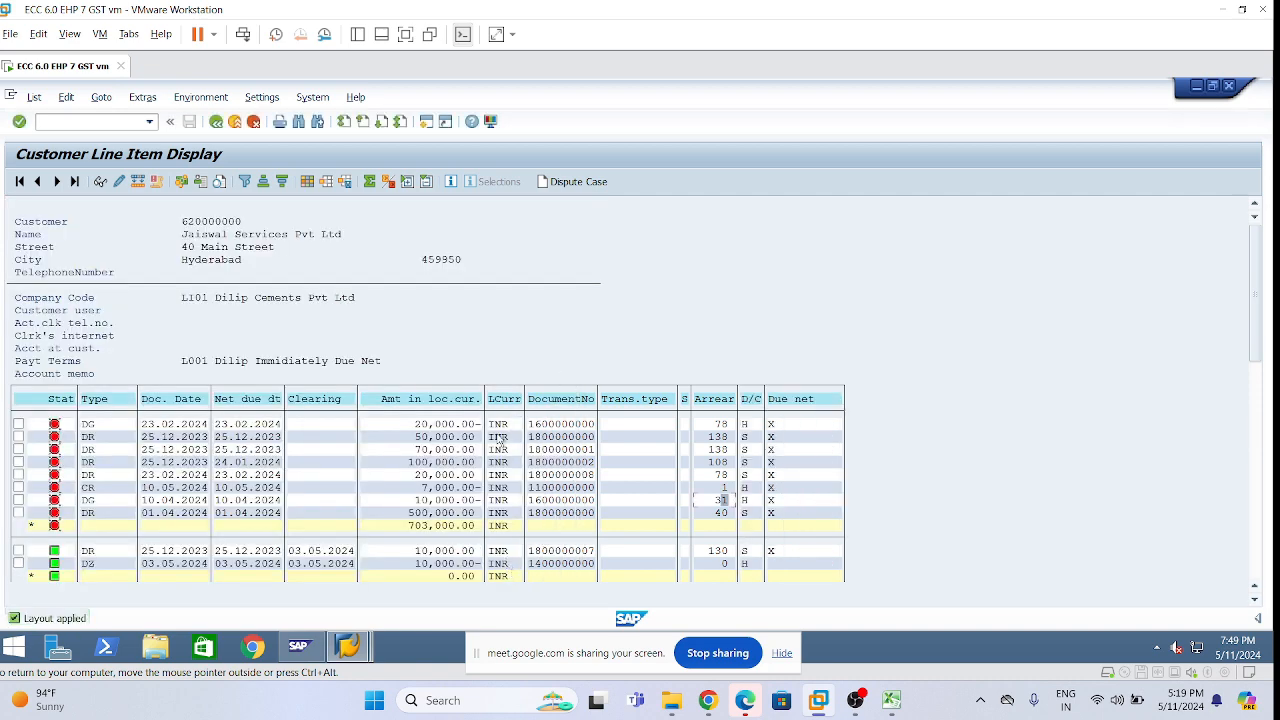
Add the hidden field Net due date symbol to the line item layout's columns and apply the layout
{"action": "left_click", "coordinate": [307, 182]}
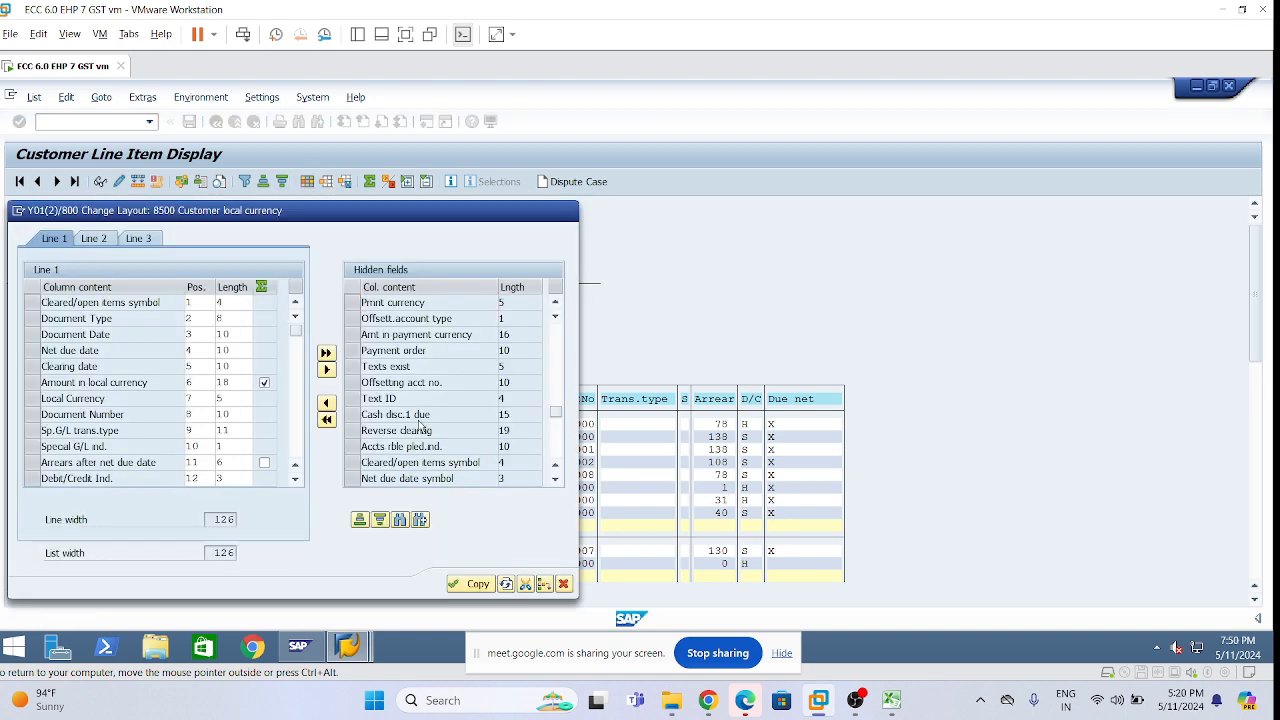
{"action": "scroll", "coordinate": [422, 427], "scroll_direction": "down", "scroll_amount": 2}
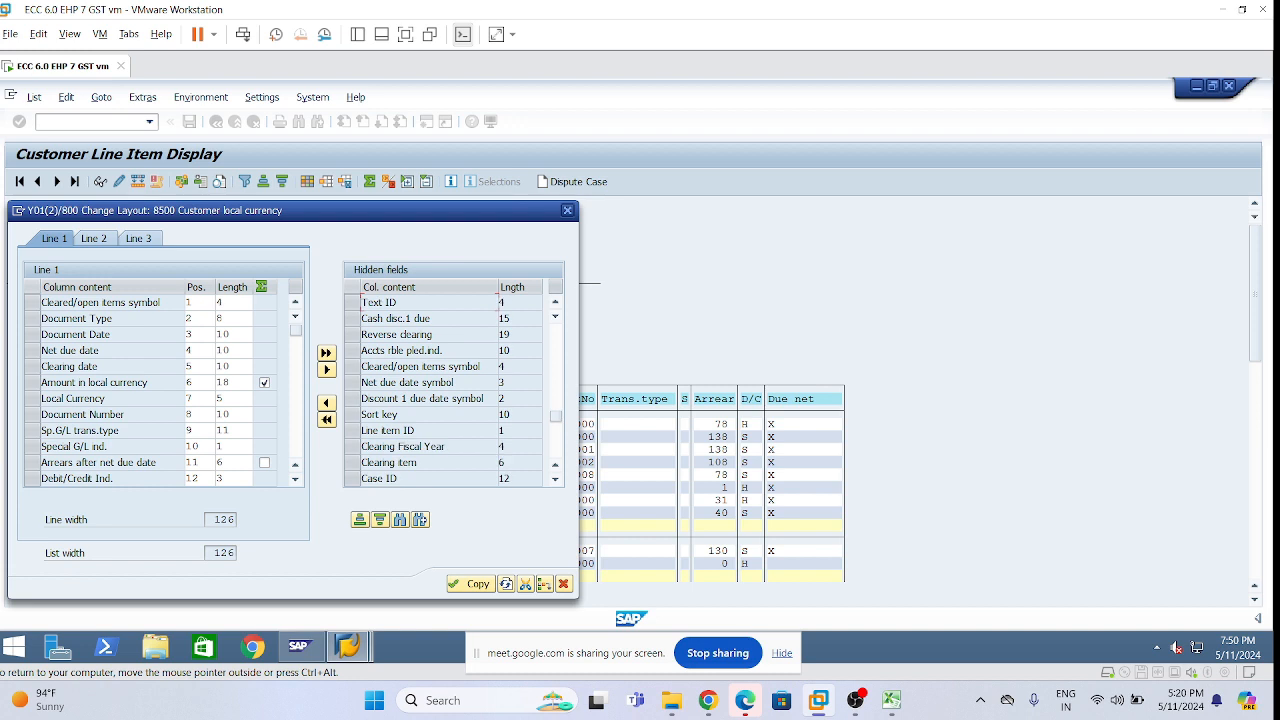
{"action": "left_click", "coordinate": [349, 384]}
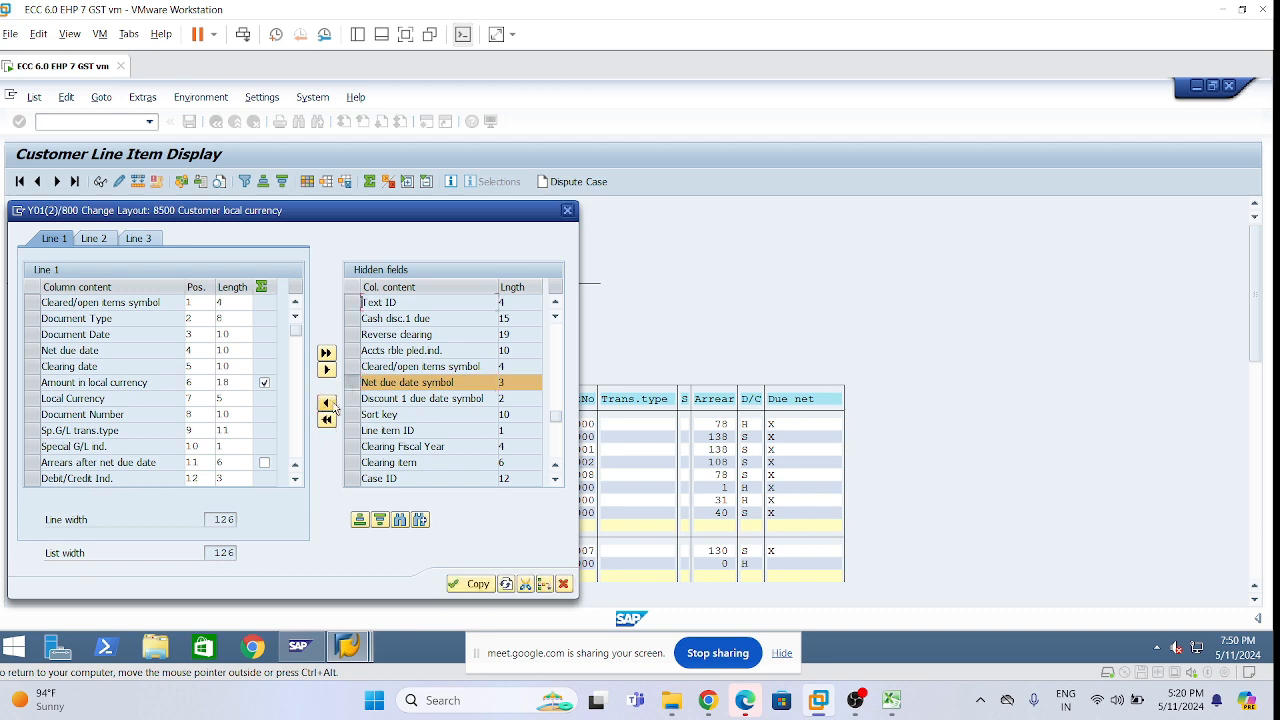
{"action": "left_click", "coordinate": [327, 402]}
{"action": "key", "text": "Return"}
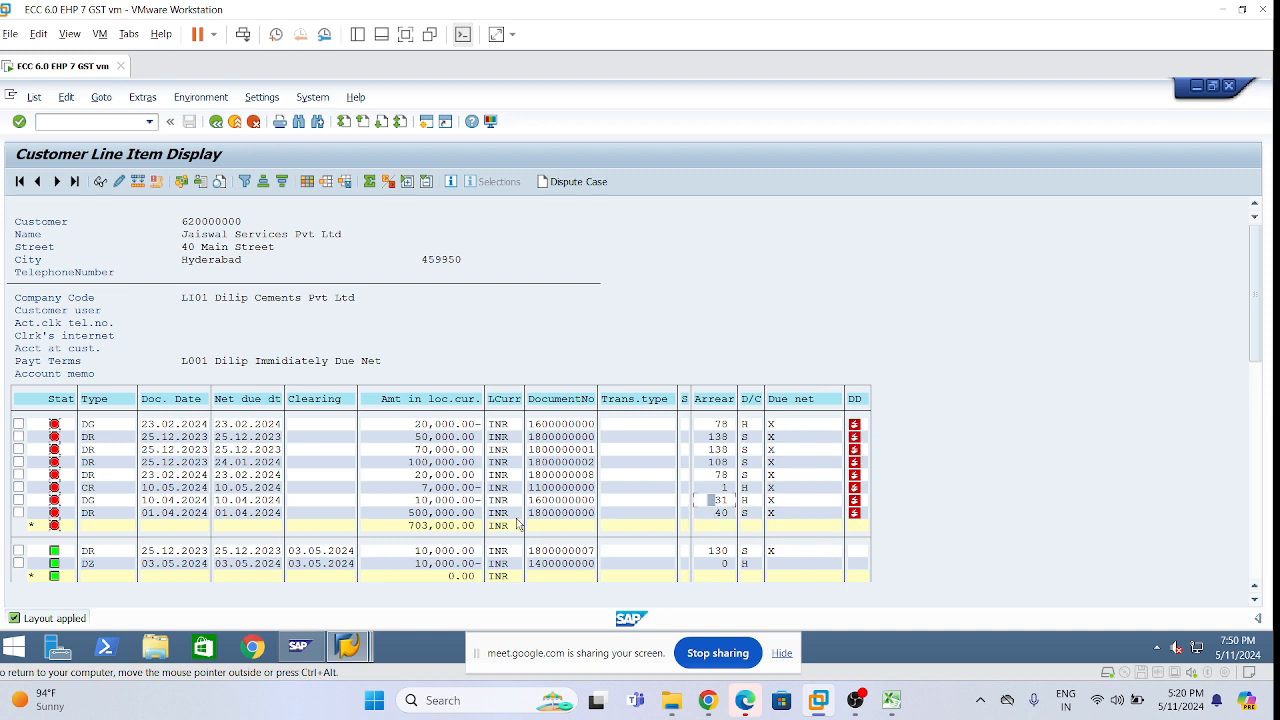
Check the amounts and type of the two April 2024 documents and the document date of the first open item
{"action": "left_click", "coordinate": [425, 512]}
{"action": "left_click", "coordinate": [423, 500]}
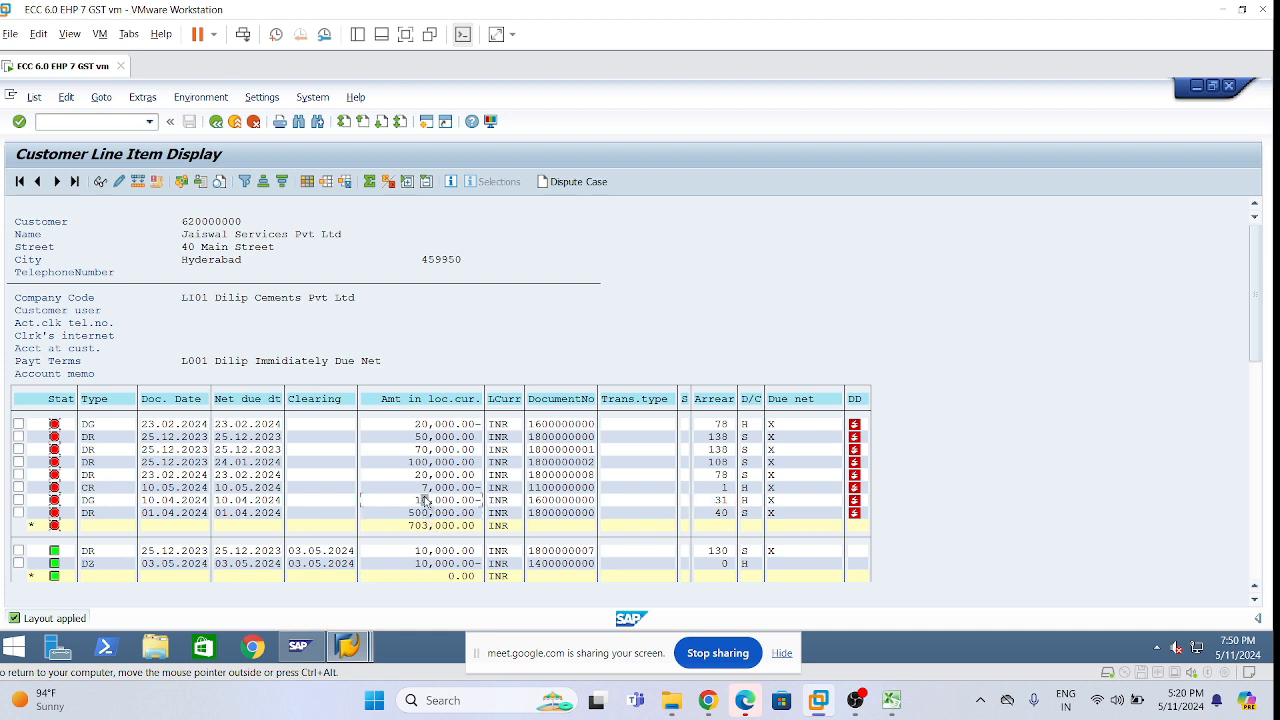
{"action": "left_click", "coordinate": [87, 500]}
{"action": "left_click", "coordinate": [171, 427]}
Switch to the session with the customer credit memo entry and leave it for the SAP Easy Access screen
{"action": "left_click", "coordinate": [366, 649]}
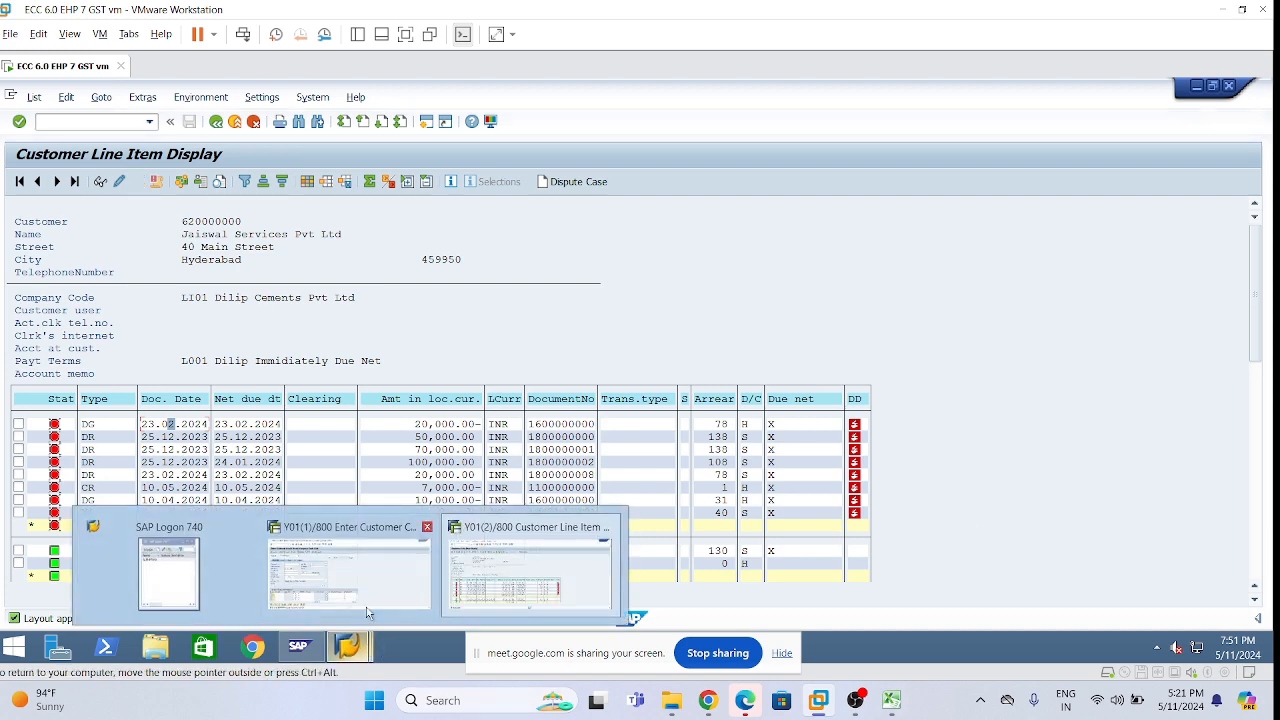
{"action": "left_click", "coordinate": [334, 548]}
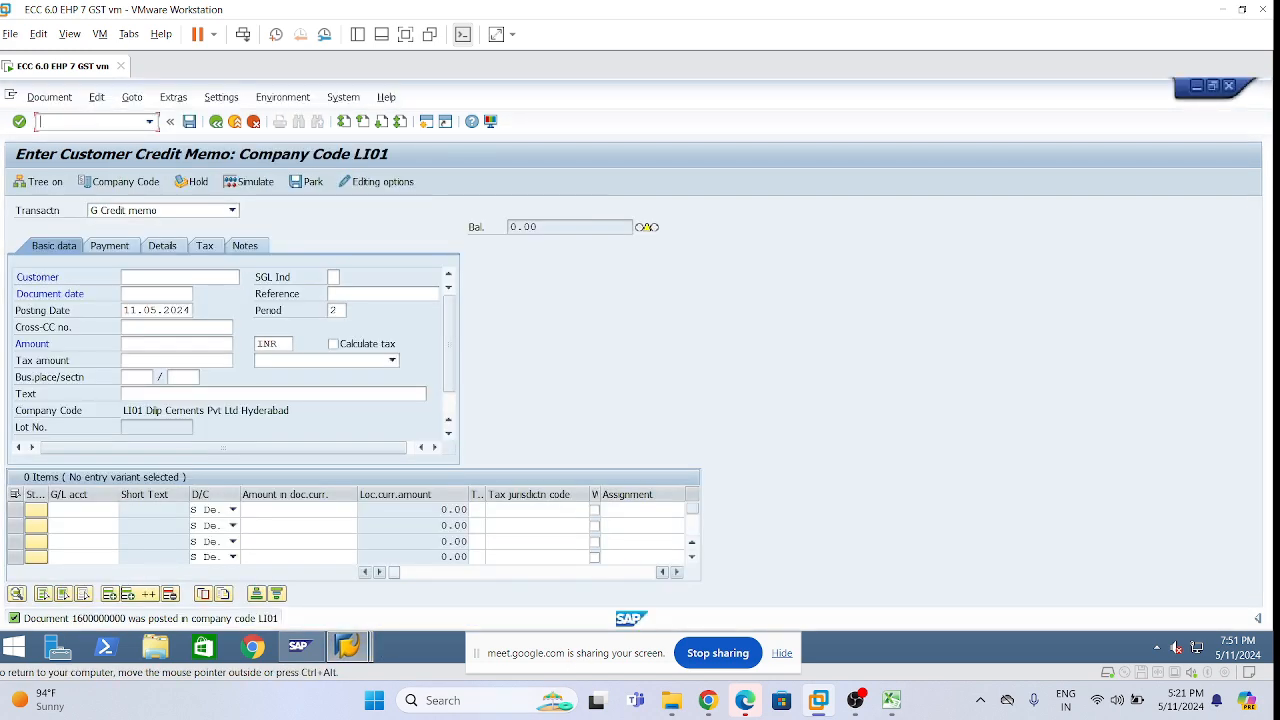
{"action": "key", "text": "Return"}
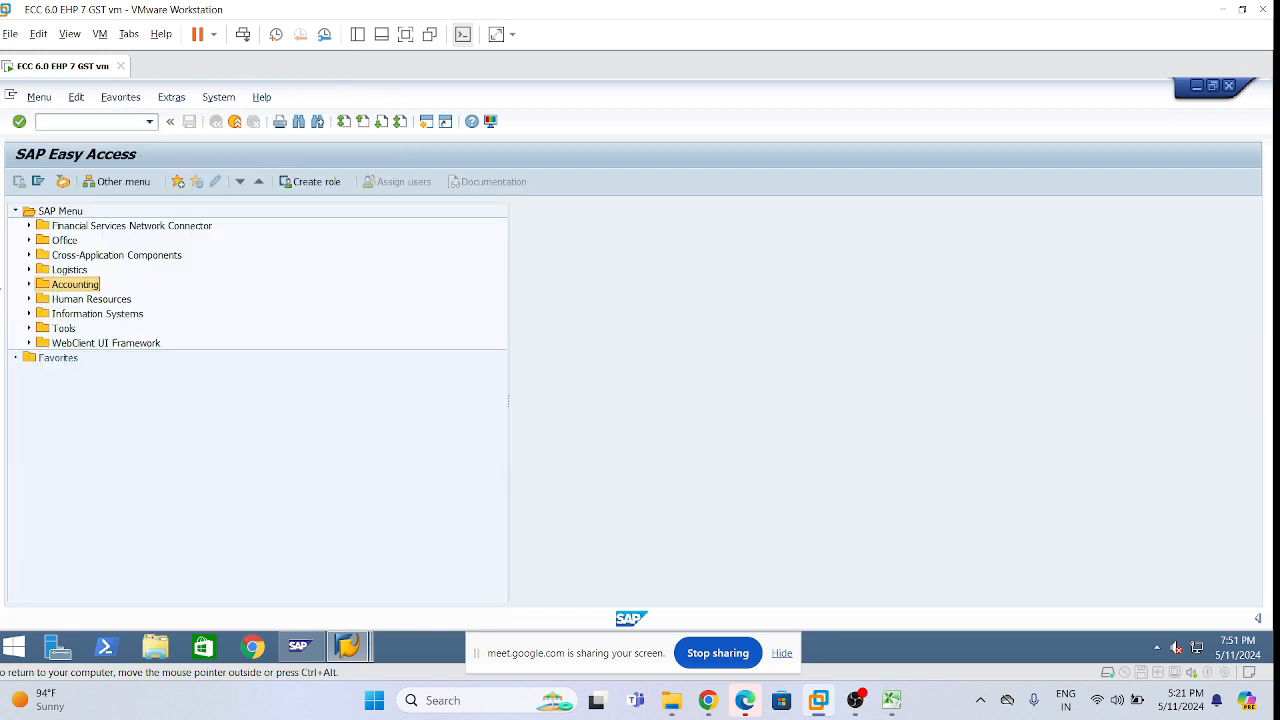
Collapse General Ledger under Financial Accounting in the Accounting folder and expand Periodic Processing under Accounts Receivable
{"action": "left_click", "coordinate": [29, 284]}
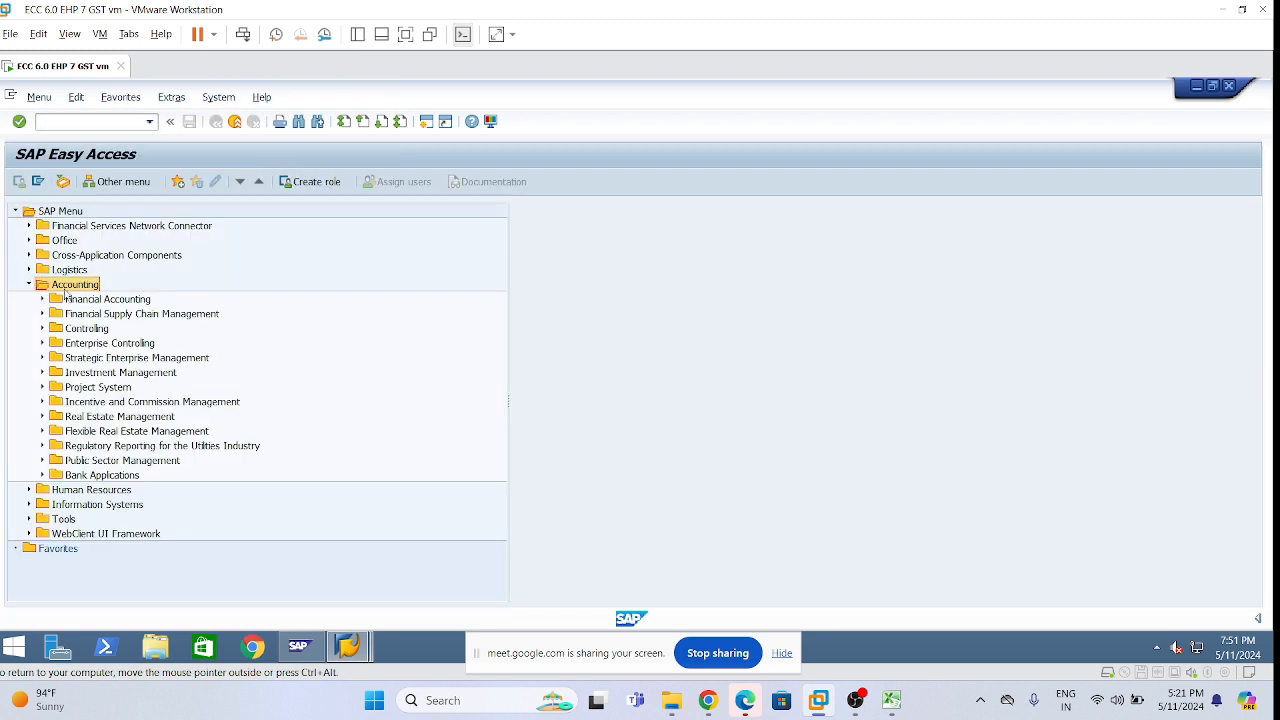
{"action": "left_click", "coordinate": [42, 299]}
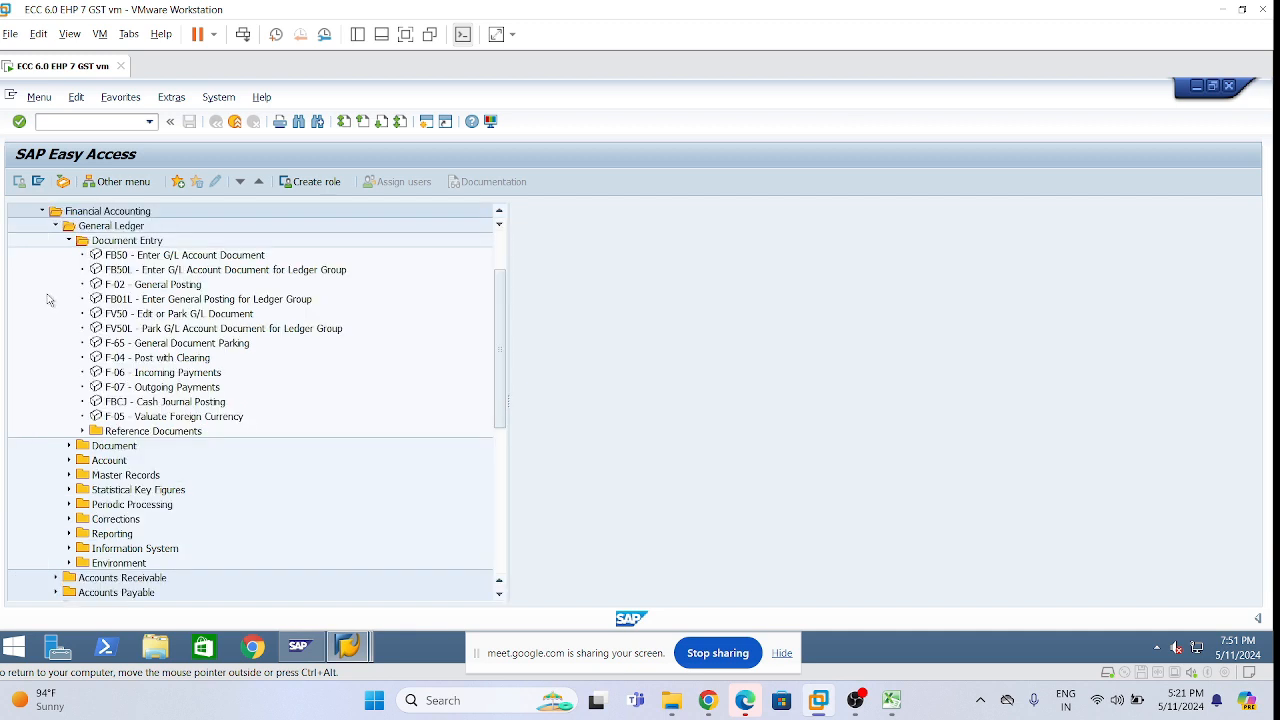
{"action": "left_click", "coordinate": [70, 242]}
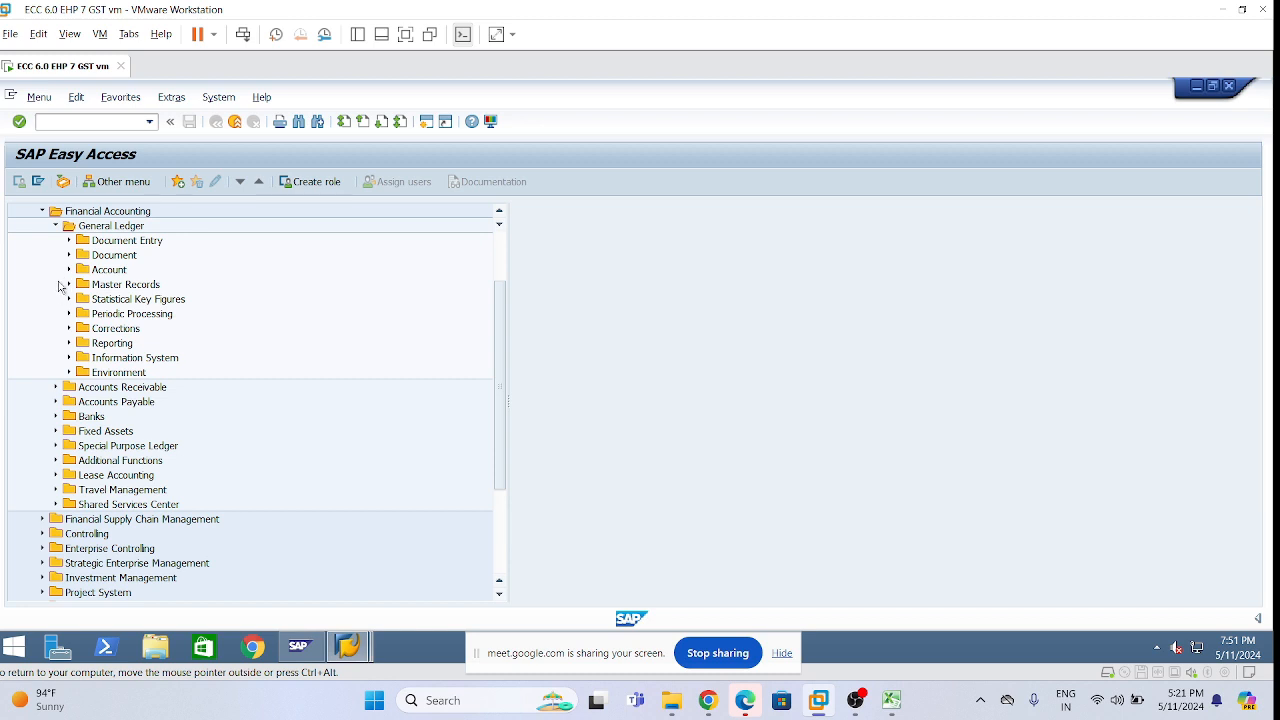
{"action": "left_click", "coordinate": [56, 226]}
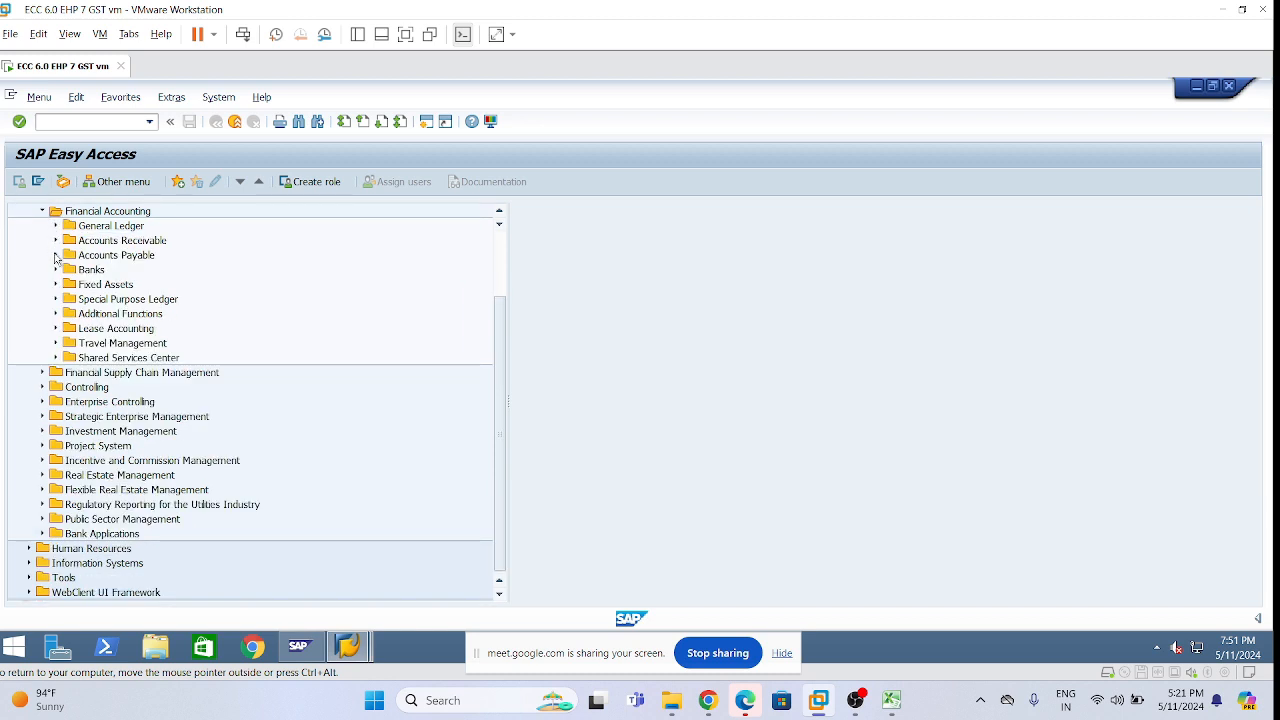
{"action": "left_click", "coordinate": [56, 240]}
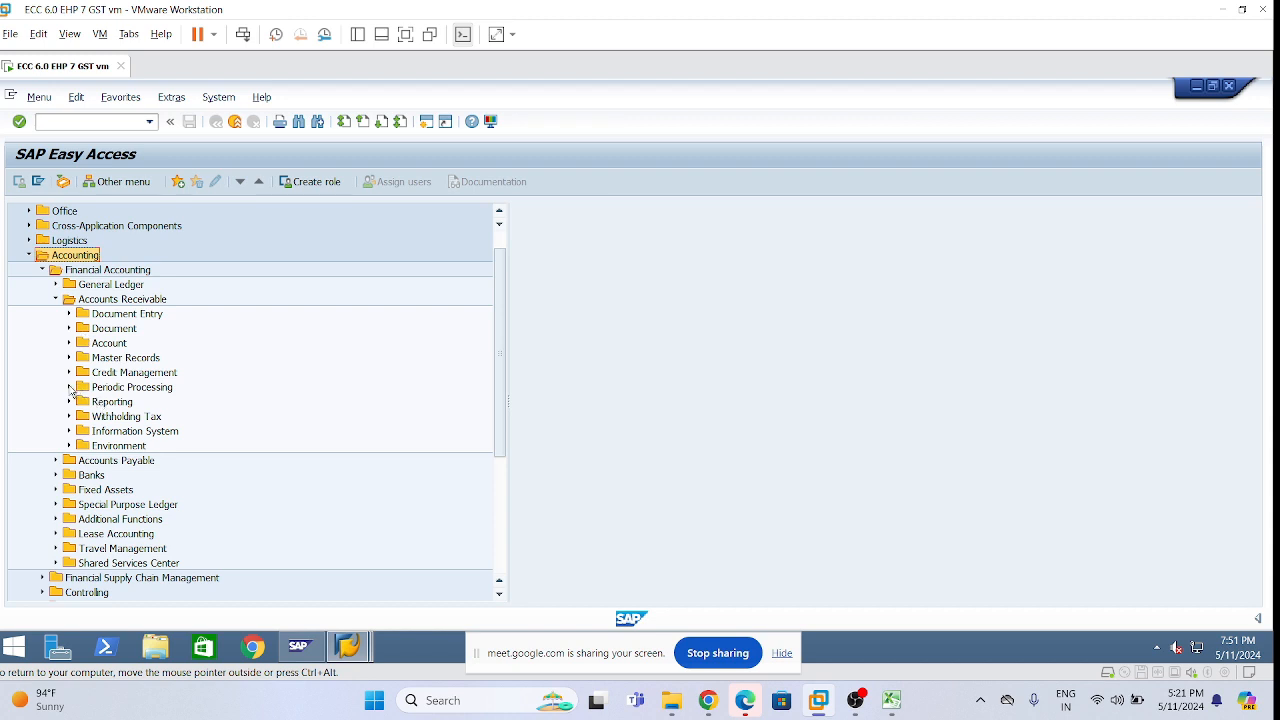
{"action": "left_click", "coordinate": [70, 387]}
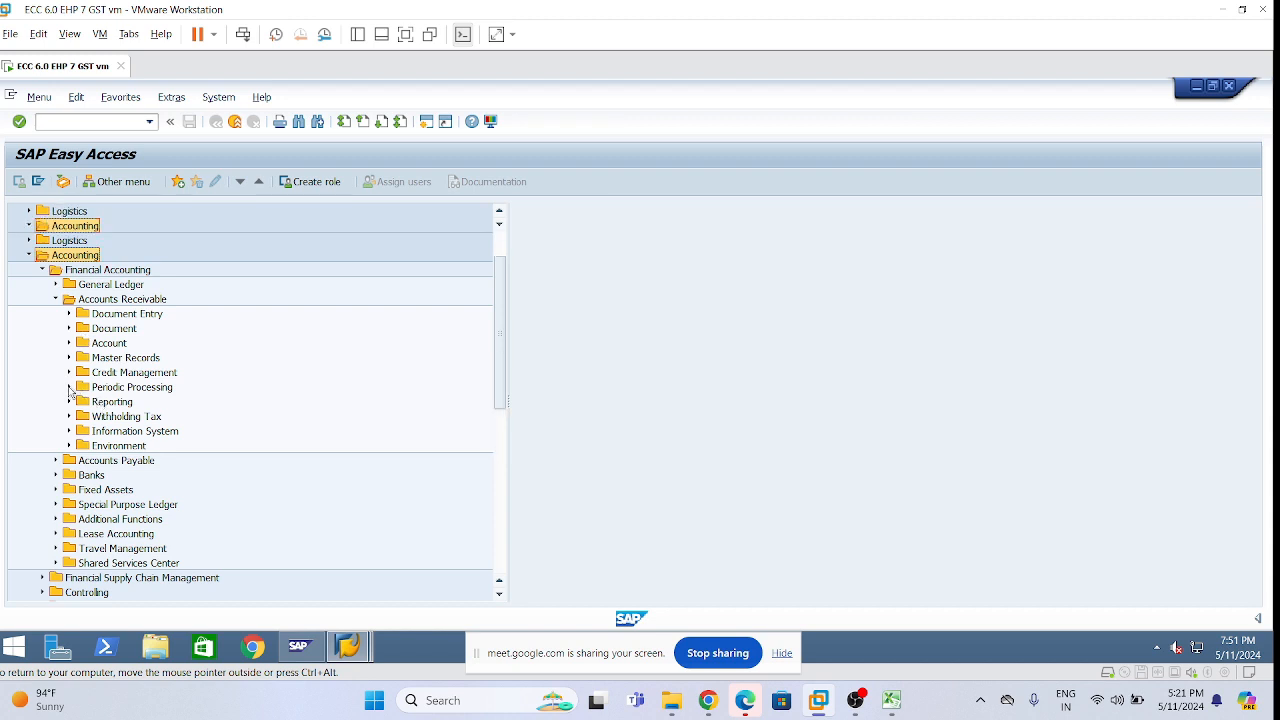
{"action": "scroll", "coordinate": [88, 385], "scroll_direction": "up", "scroll_amount": 1}
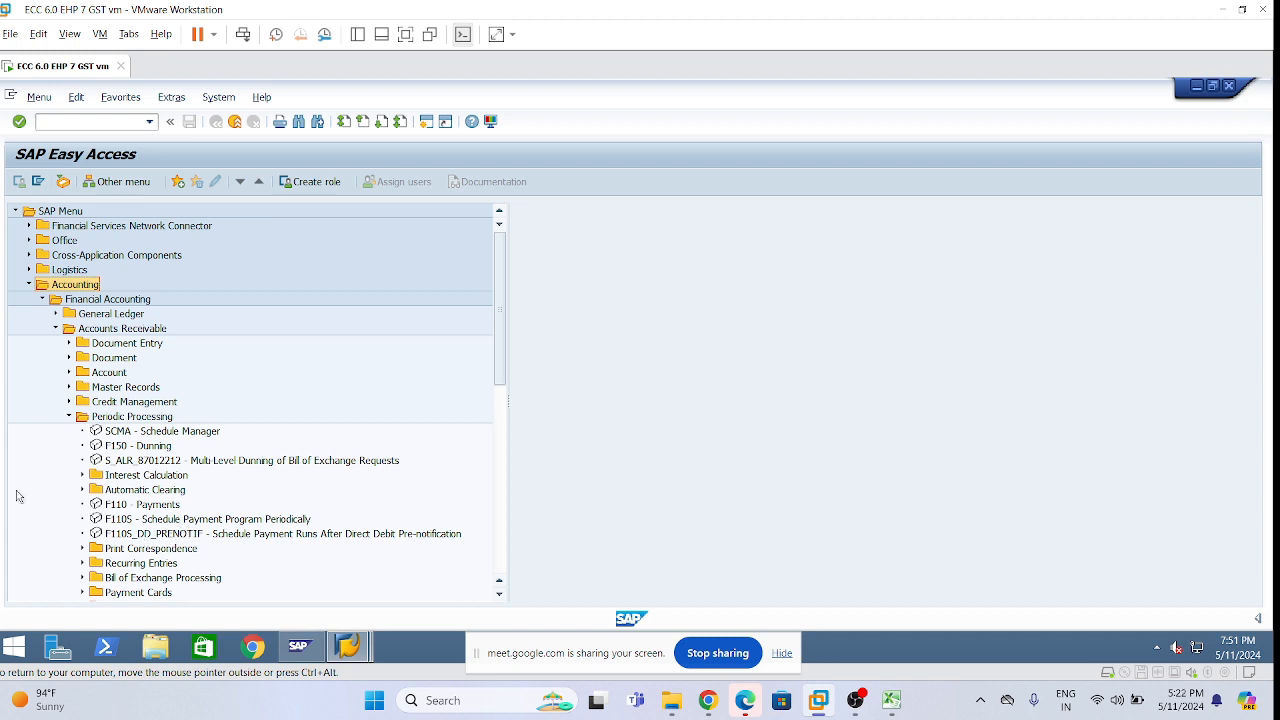
Expand Item Interest Calculation within the Interest Calculation folder and start transaction FINT
{"action": "left_click", "coordinate": [83, 475]}
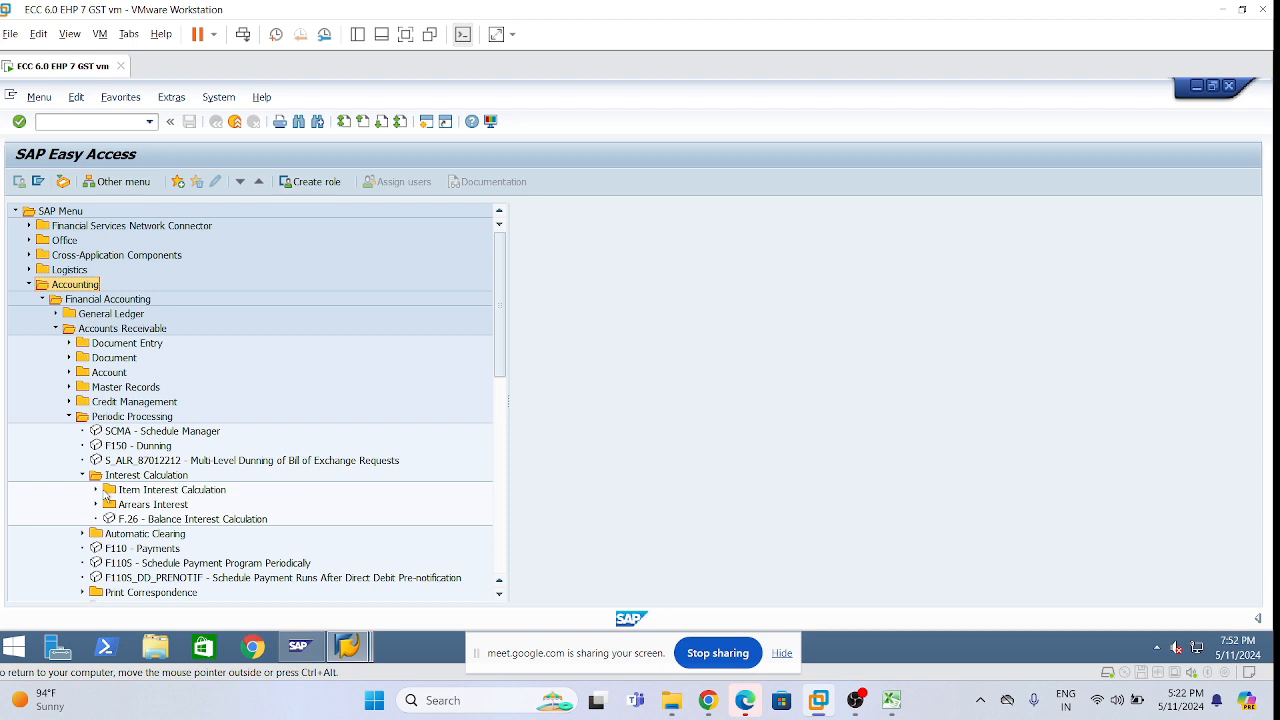
{"action": "left_click", "coordinate": [96, 490]}
{"action": "left_click", "coordinate": [198, 505]}
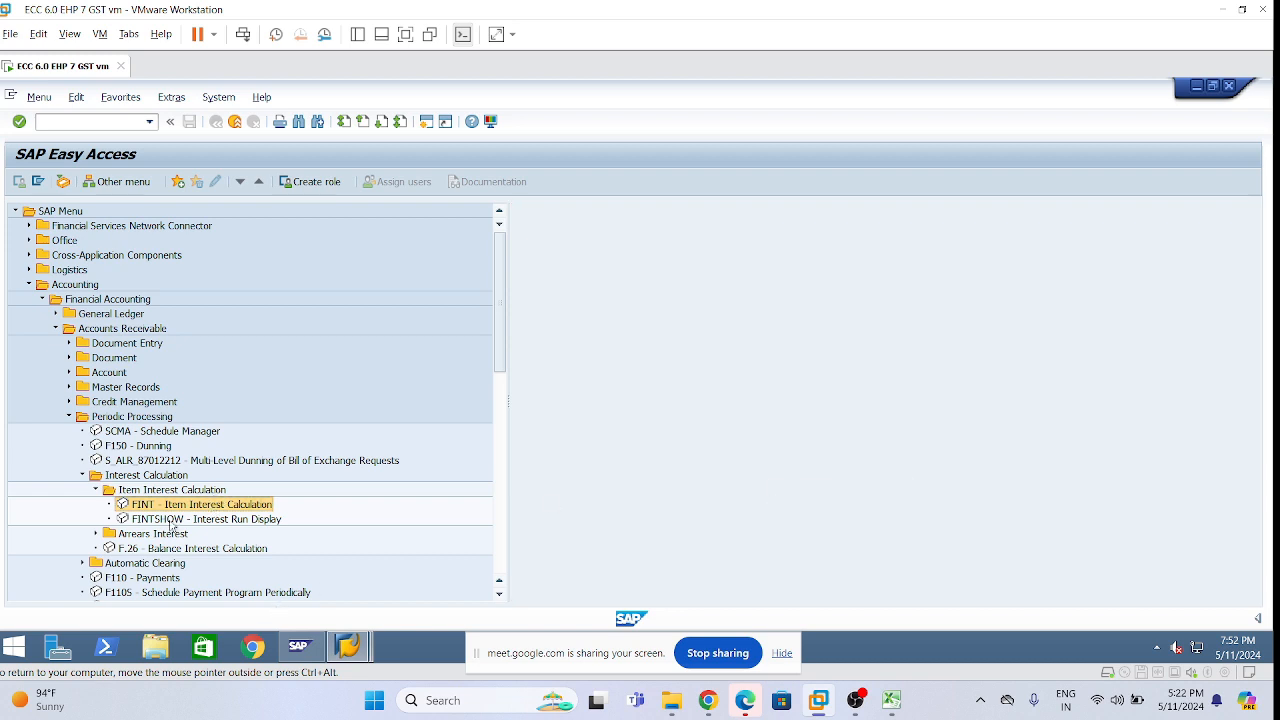
{"action": "double_click", "coordinate": [178, 505]}
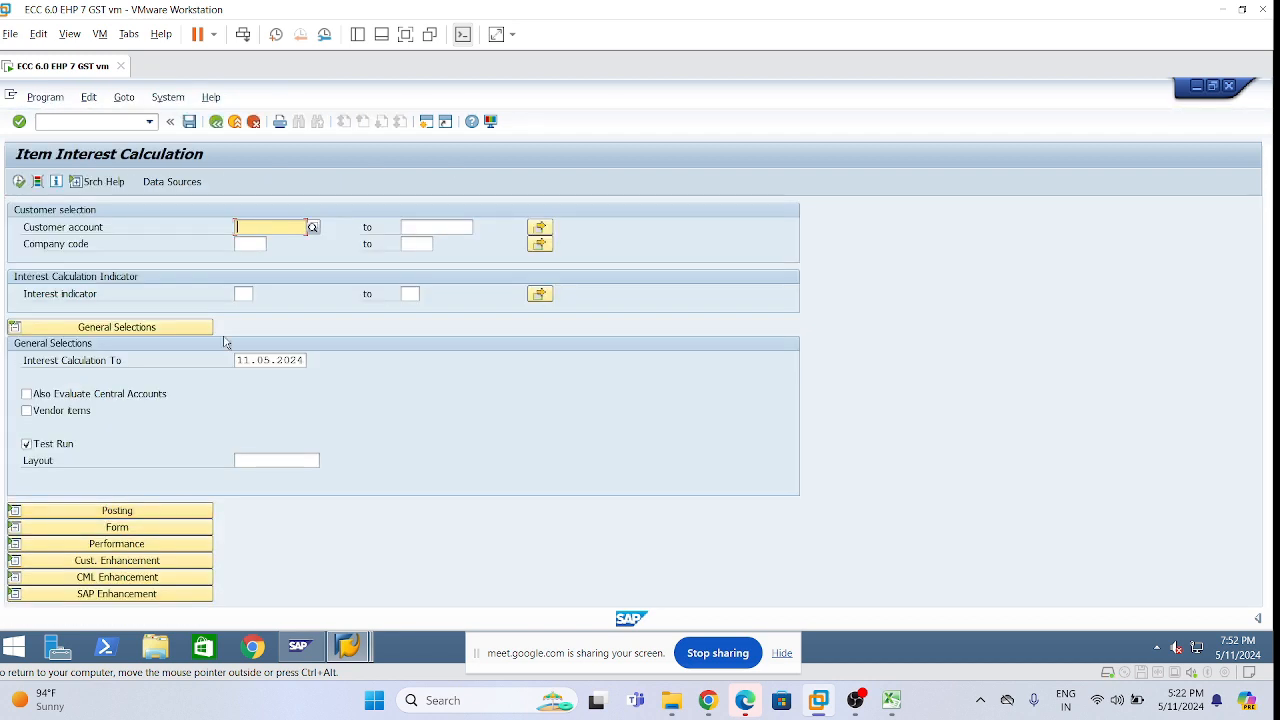
Fill in the customer's account number, company code LI01 and interest indicator X2 for the item interest calculation
{"action": "type", "text": "620000001"}
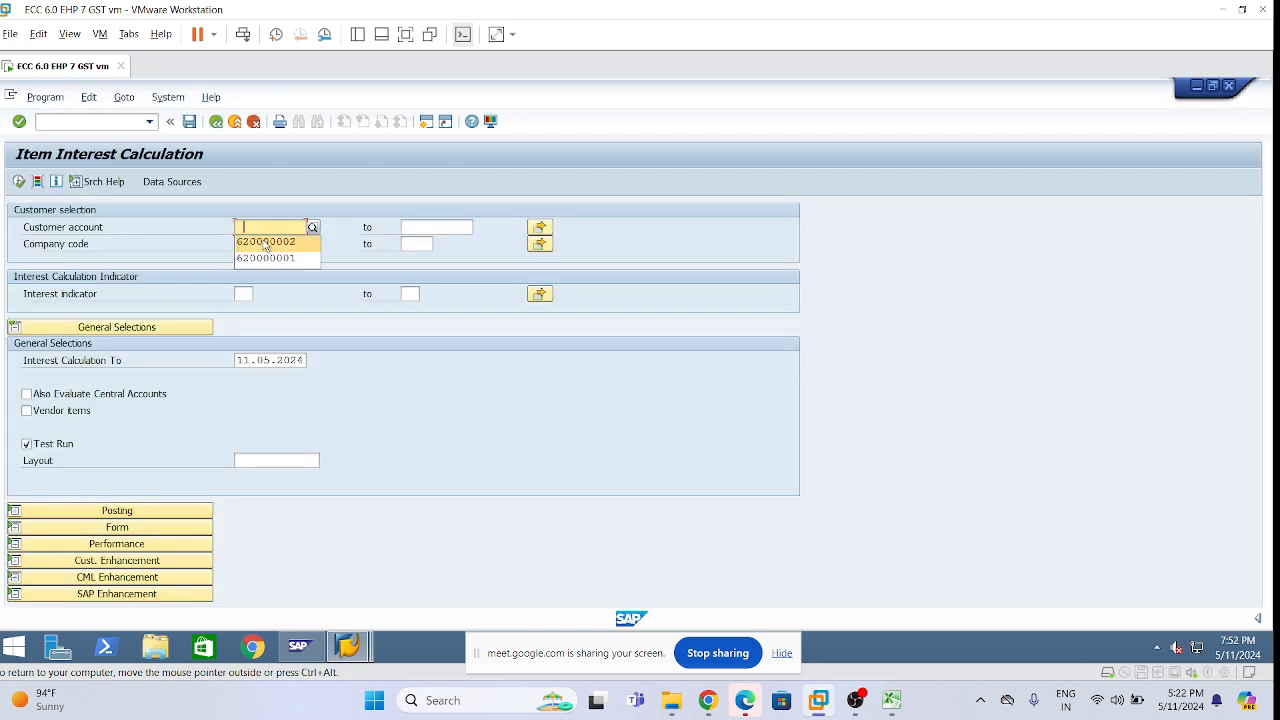
{"action": "key", "text": "BackSpace"}
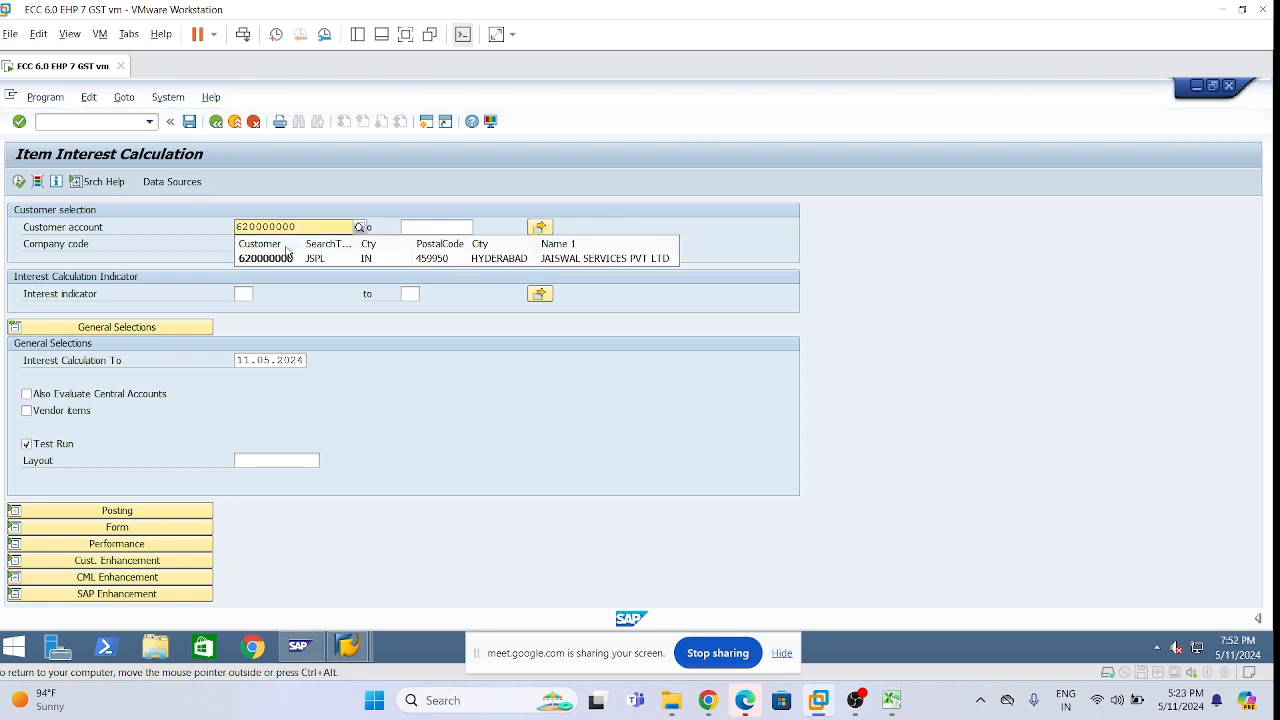
{"action": "left_click", "coordinate": [266, 244]}
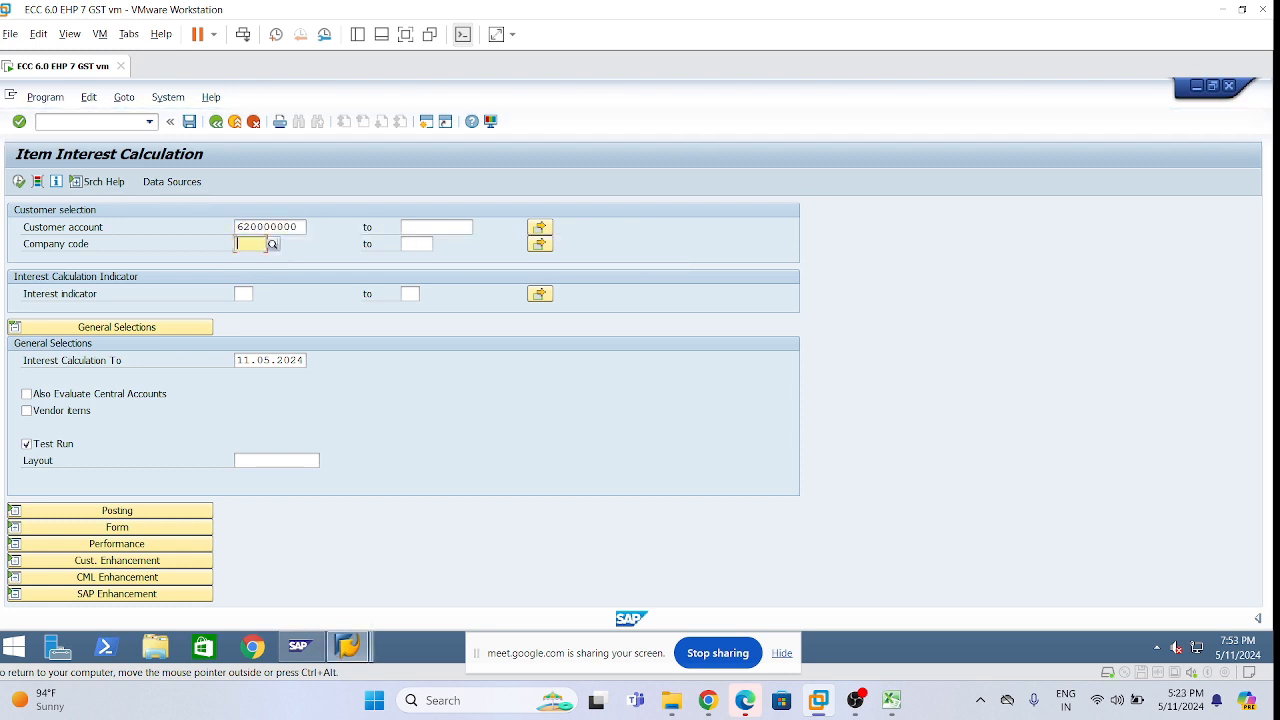
{"action": "type", "text": "1101"}
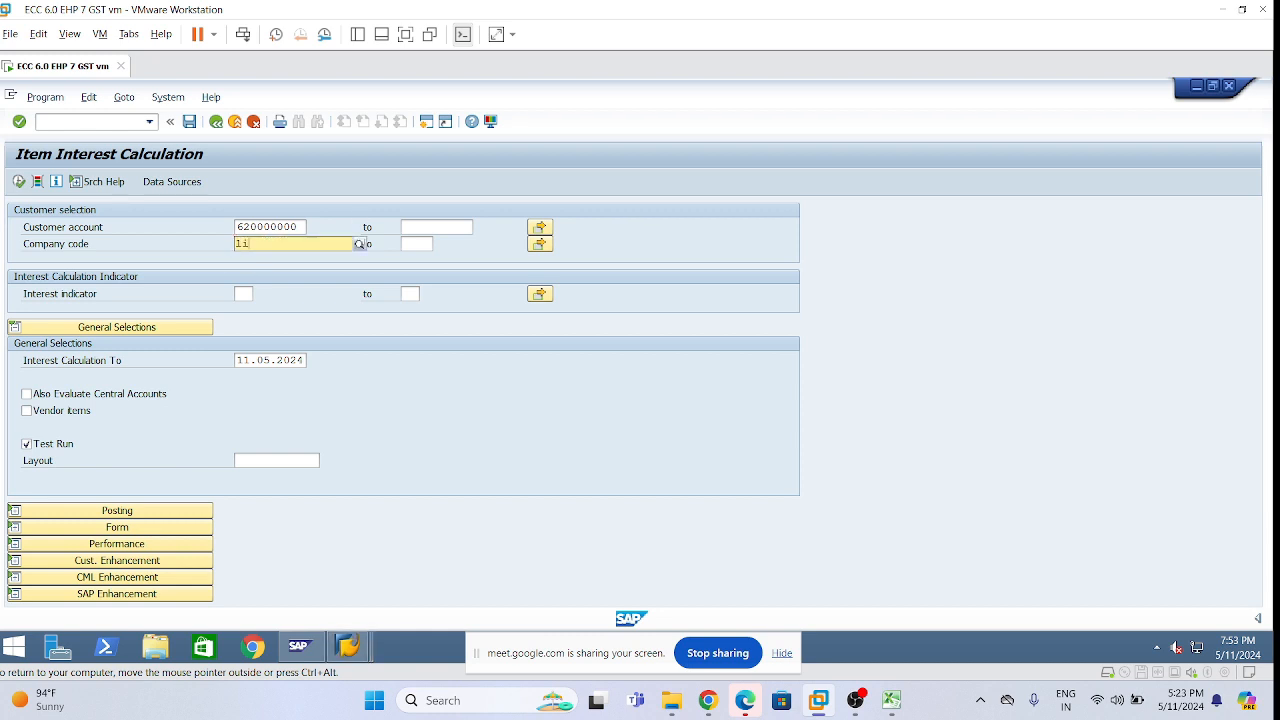
{"action": "left_click", "coordinate": [282, 281]}
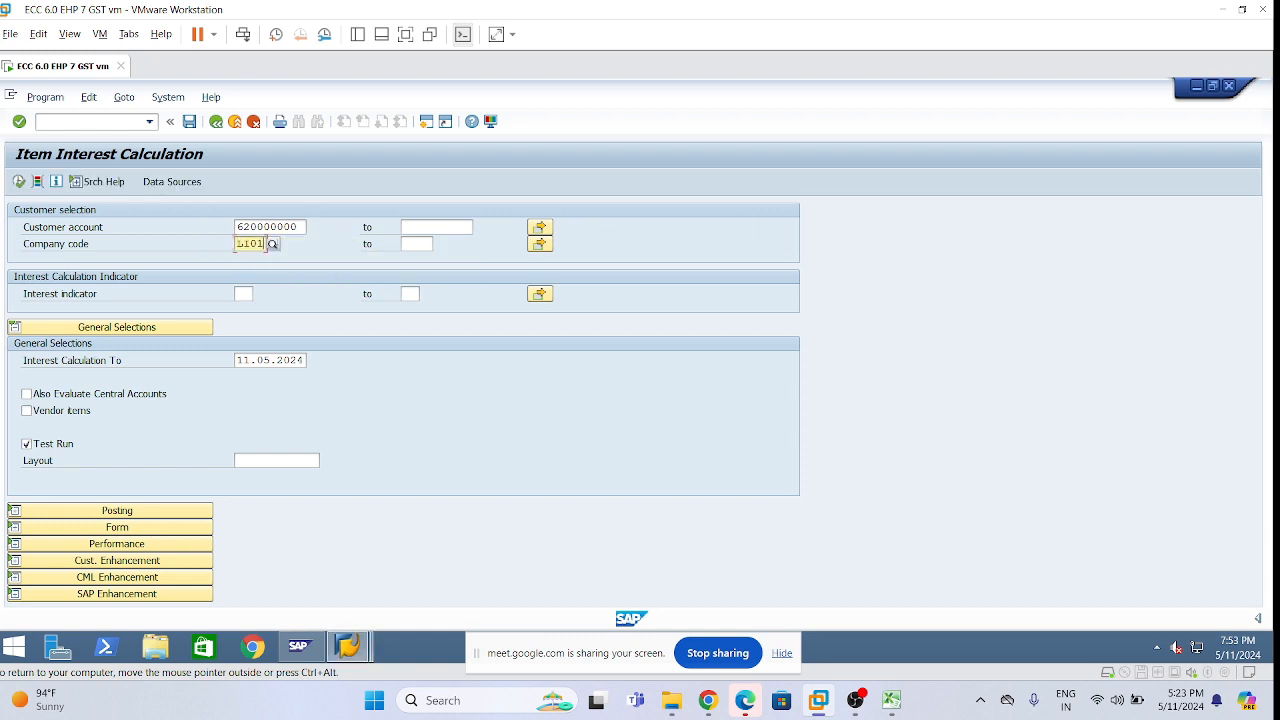
{"action": "left_click", "coordinate": [249, 295]}
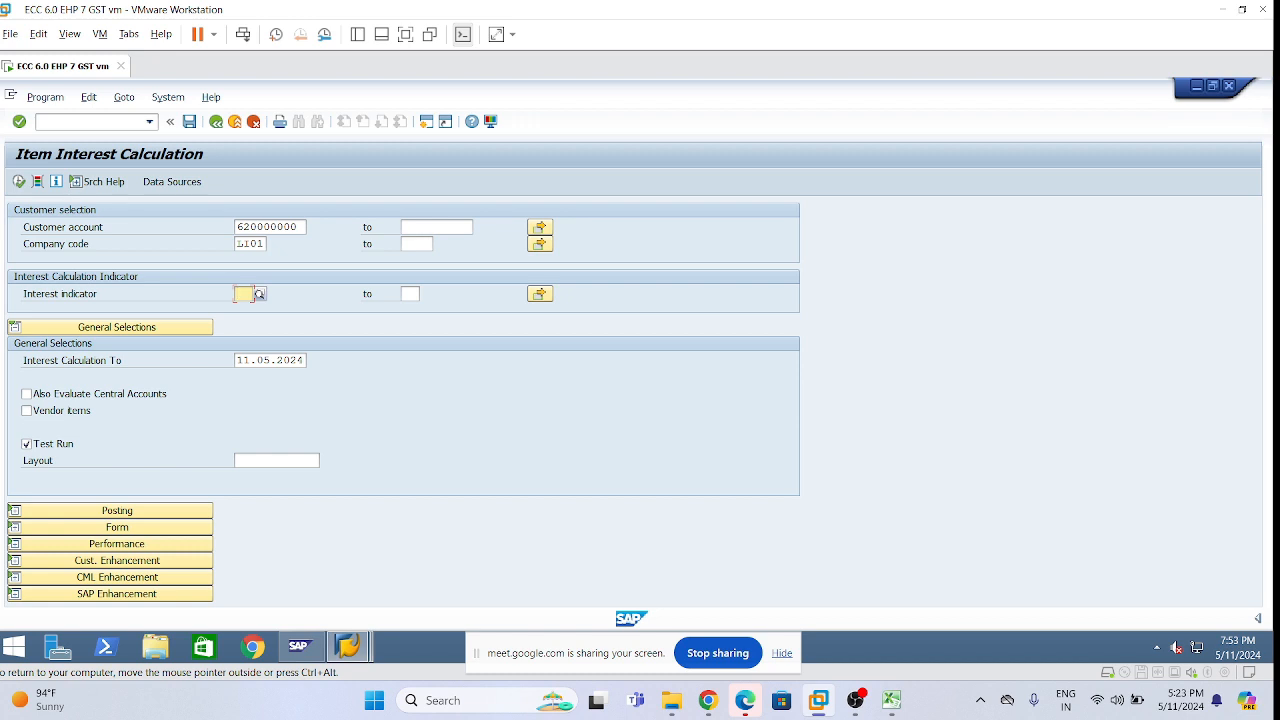
{"action": "type", "text": "x2"}
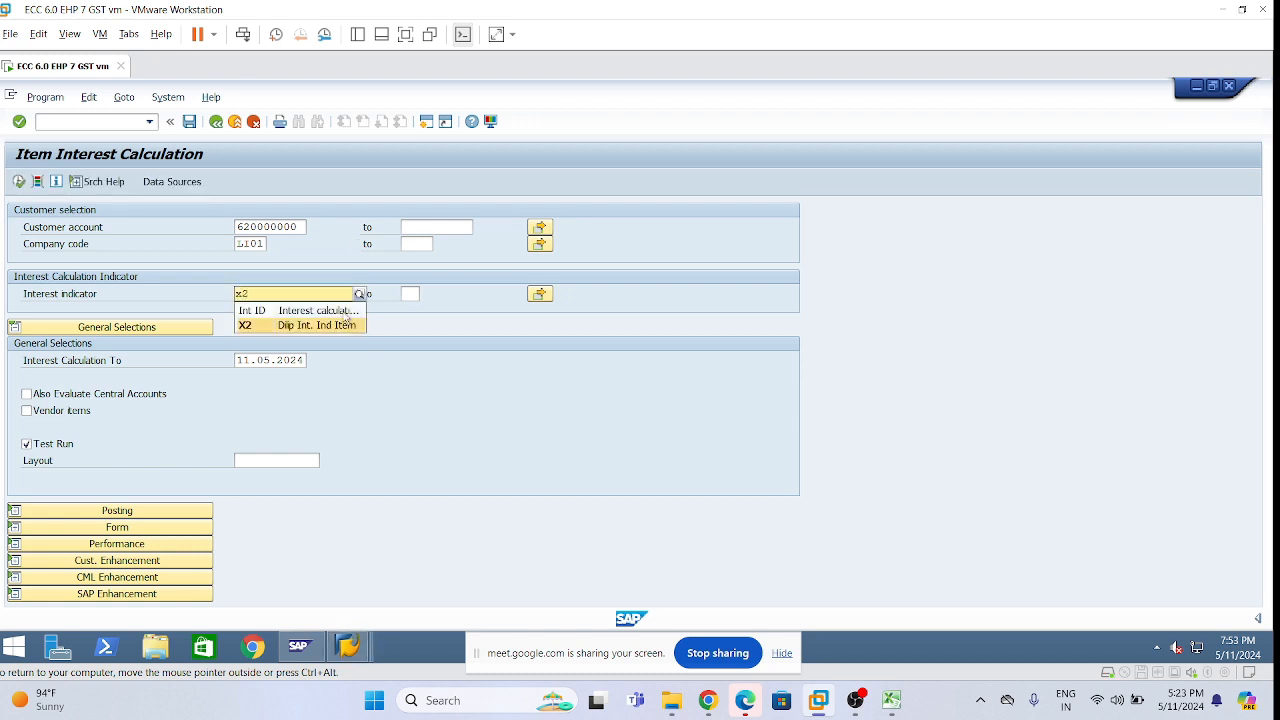
{"action": "left_click", "coordinate": [340, 327]}
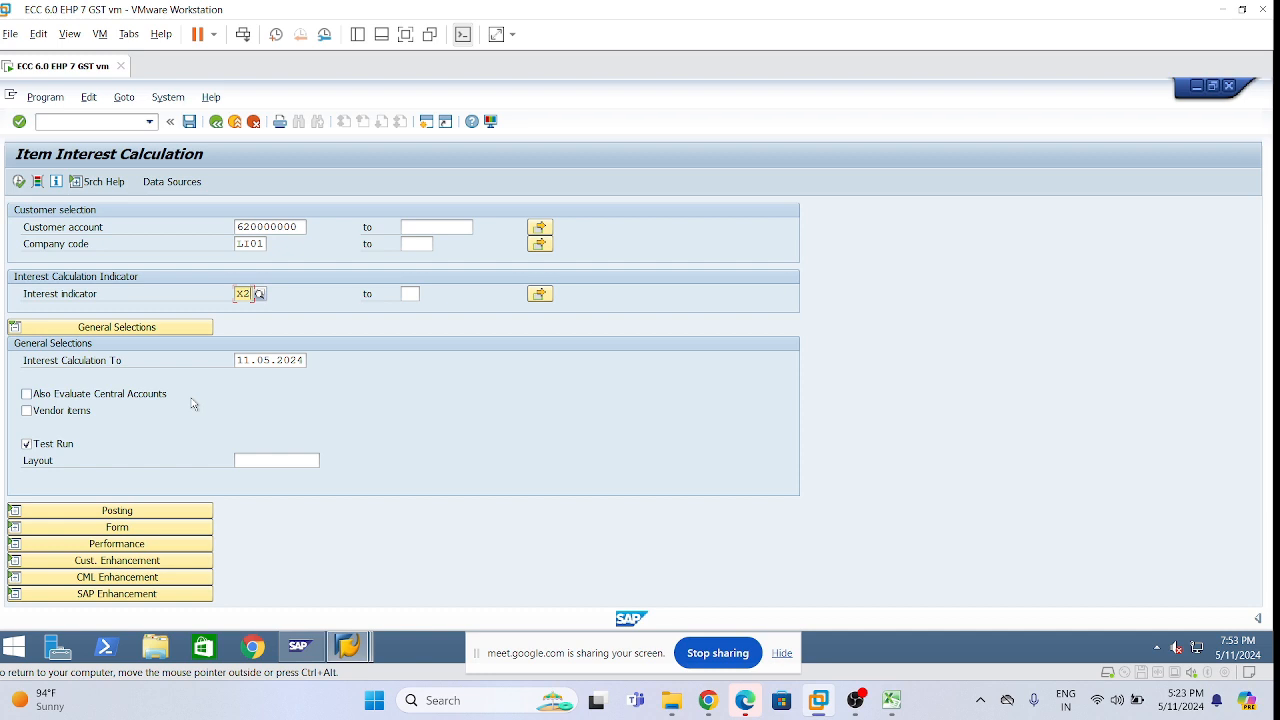
Expand the Posting parameters and set both the posting date and the document date to 11.05.2024
{"action": "left_click", "coordinate": [128, 515]}
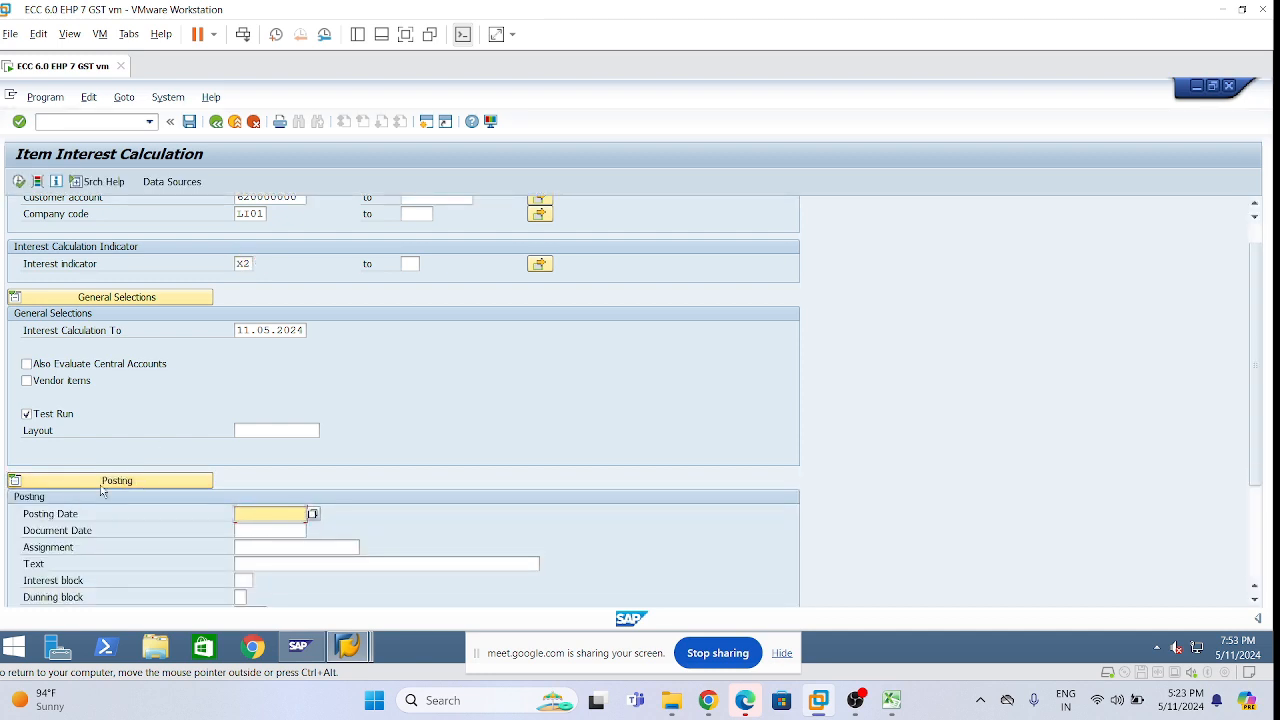
{"action": "scroll", "coordinate": [101, 490], "scroll_direction": "down", "scroll_amount": 5}
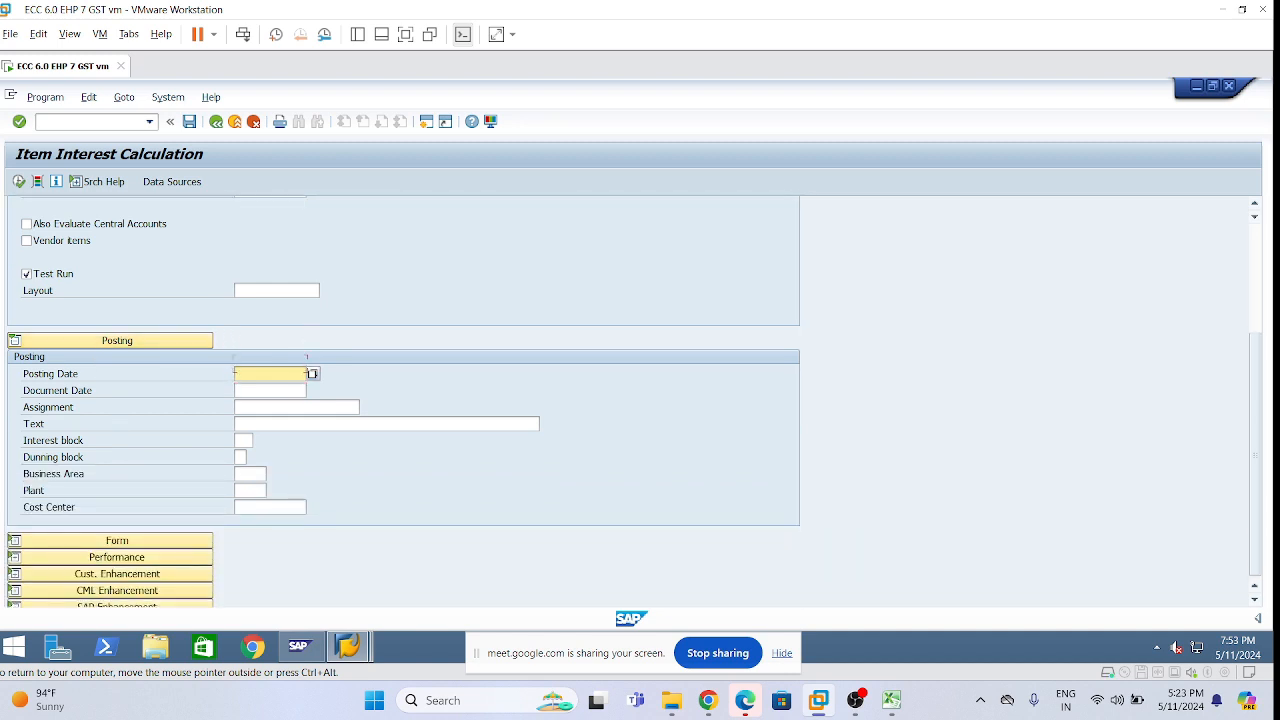
{"action": "scroll", "coordinate": [257, 428], "scroll_direction": "up", "scroll_amount": 1}
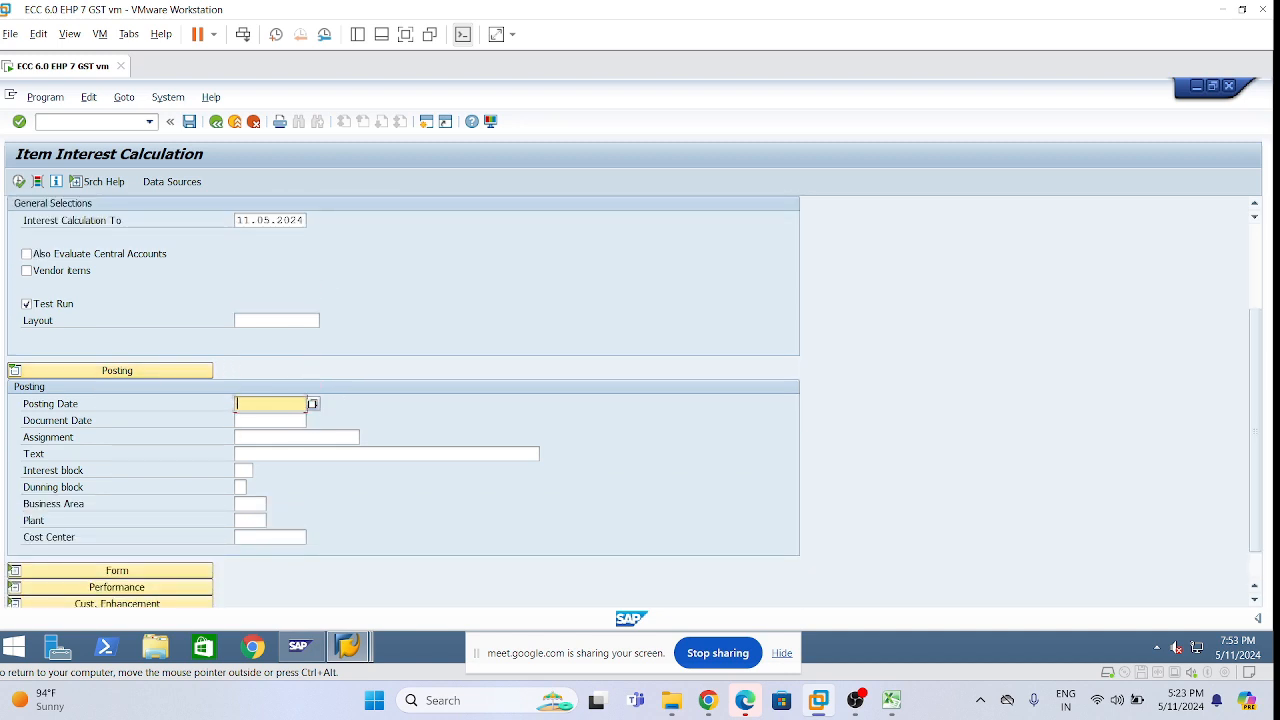
{"action": "left_click", "coordinate": [313, 404]}
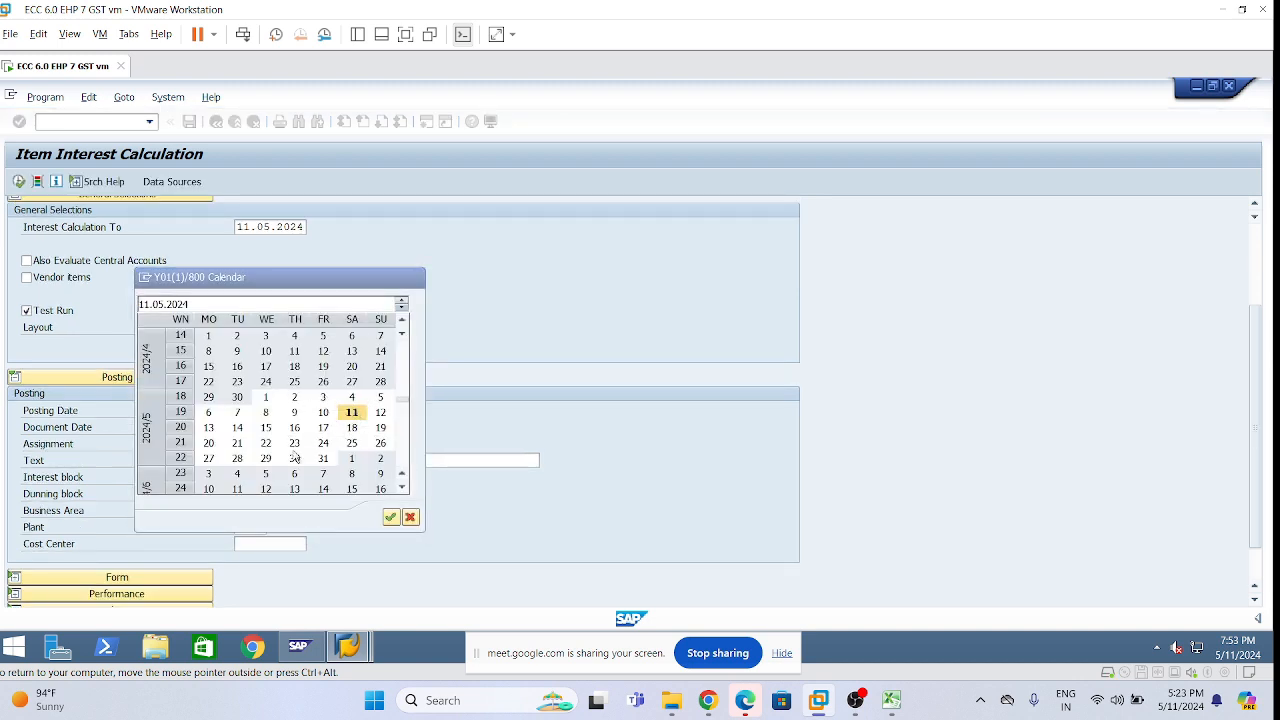
{"action": "key", "text": "Return"}
{"action": "left_click", "coordinate": [312, 428]}
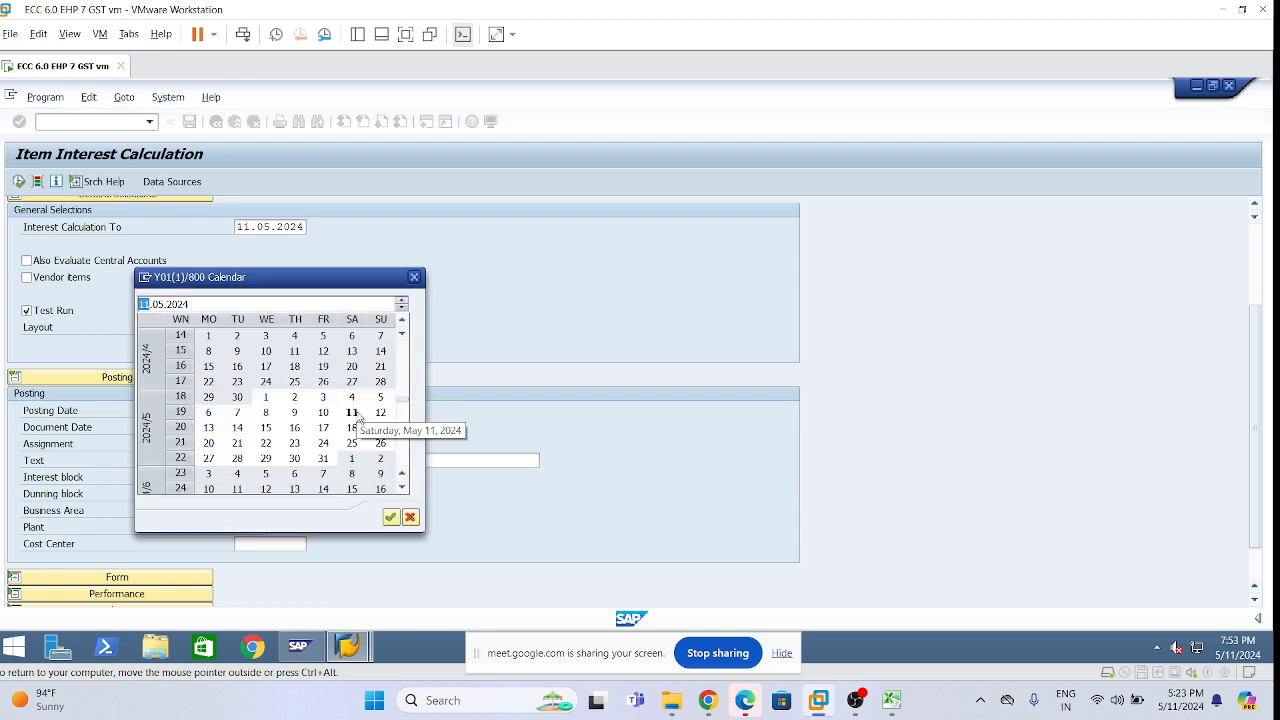
{"action": "double_click", "coordinate": [351, 413]}
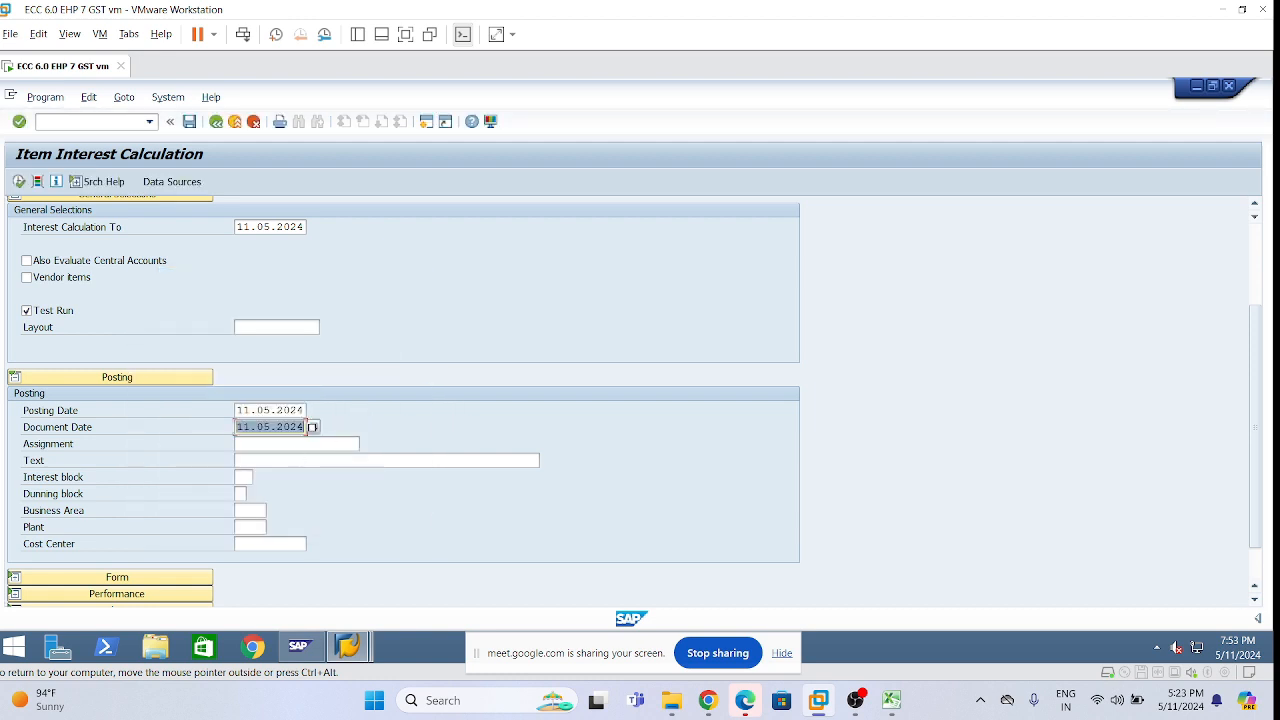
Enter the posting text "Int Posting" and set the business area to LHYD
{"action": "key", "text": "Tab"}
{"action": "key", "text": "Tab"}
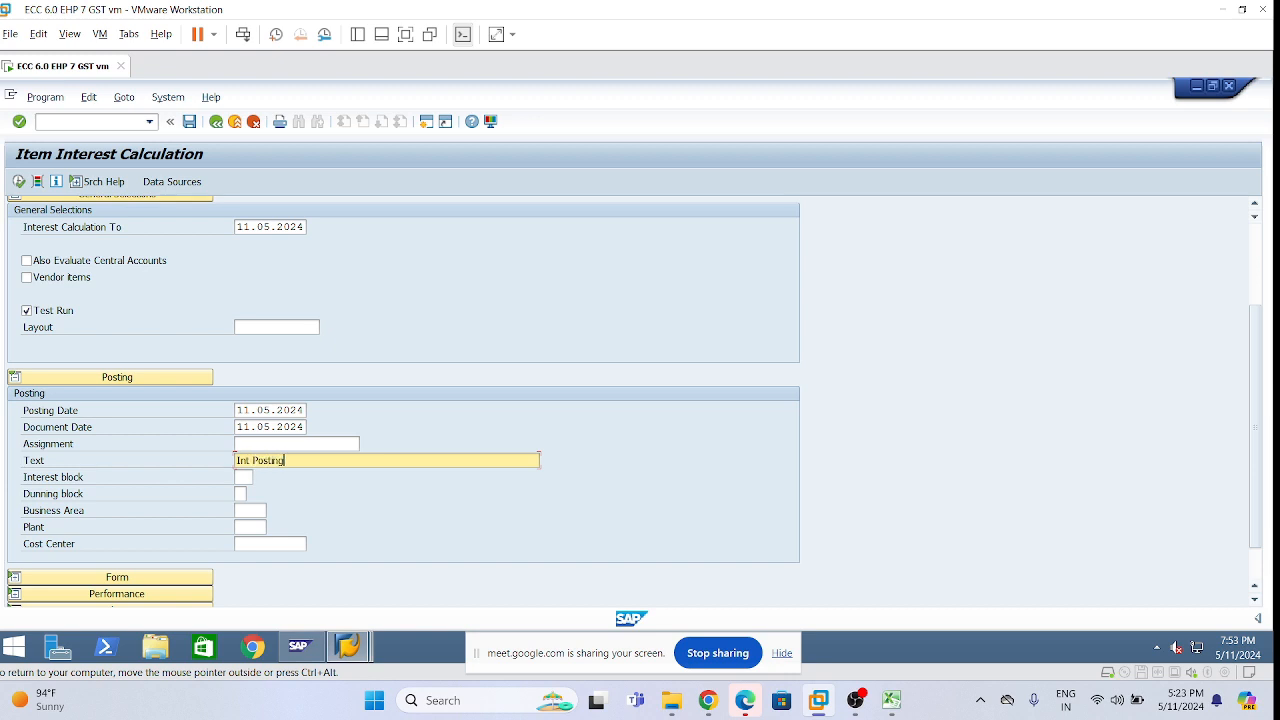
{"action": "left_click", "coordinate": [248, 511]}
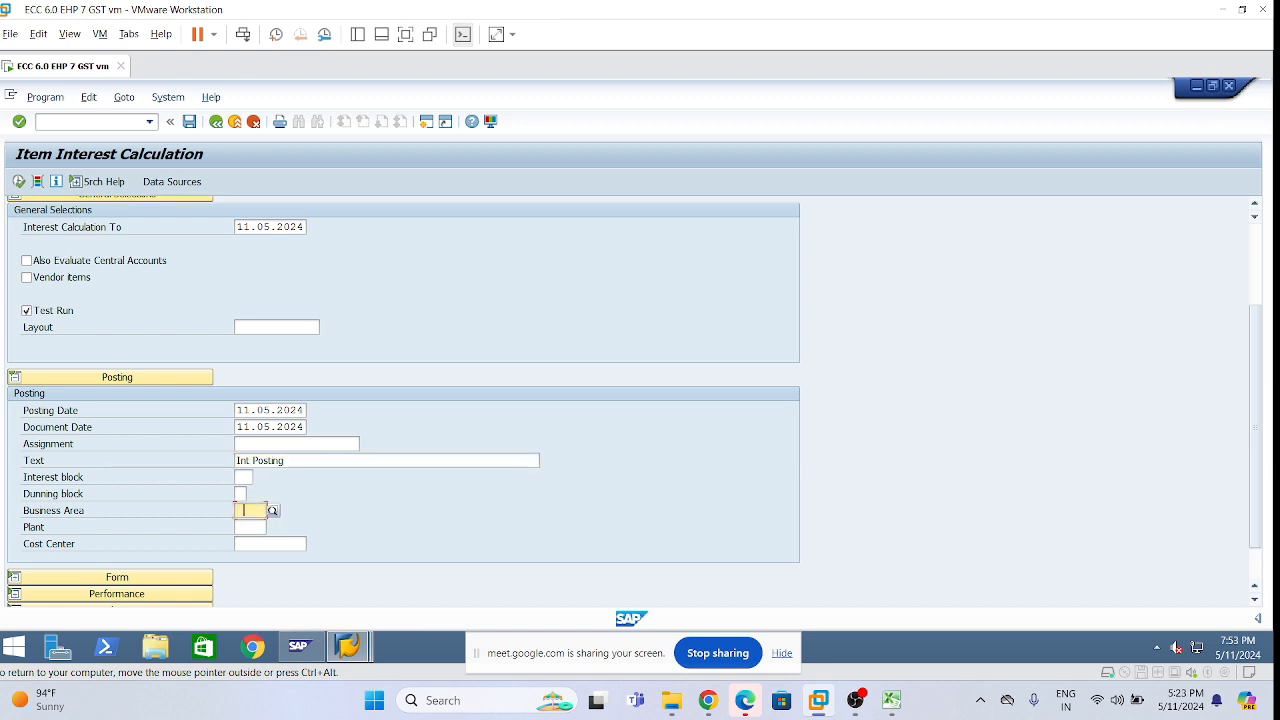
{"action": "type", "text": "1hyd"}
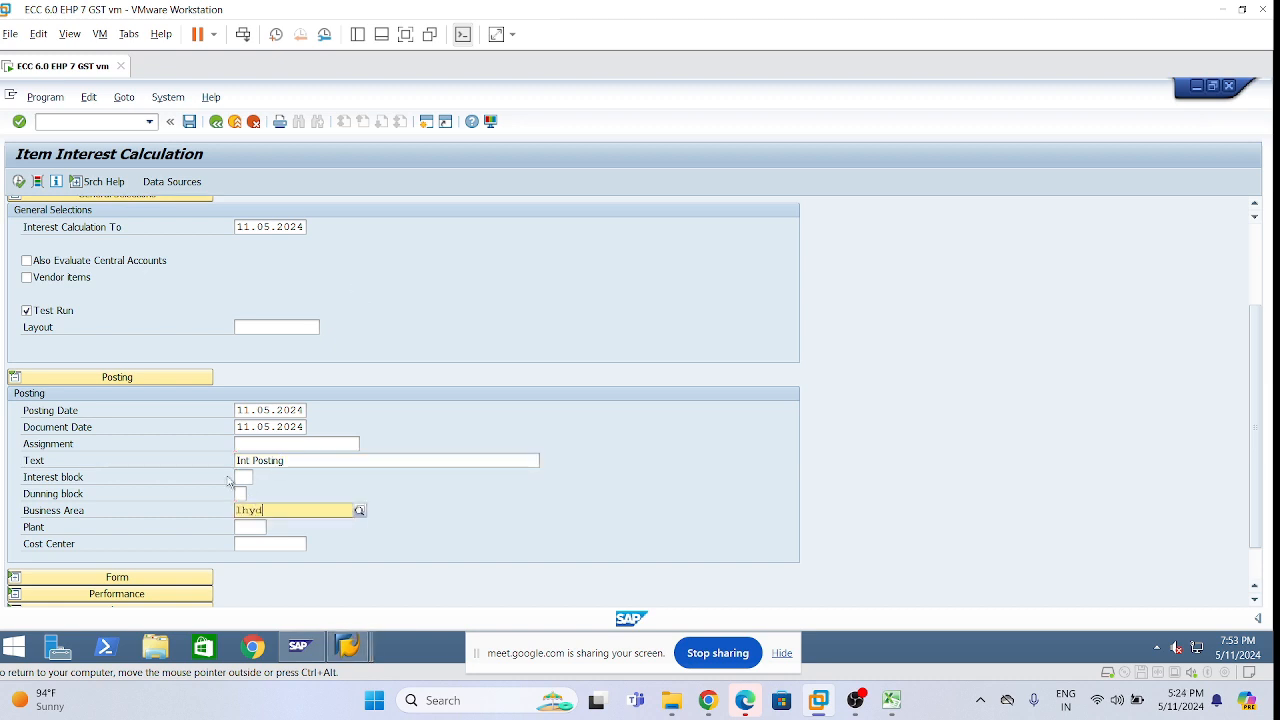
{"action": "left_click", "coordinate": [288, 540]}
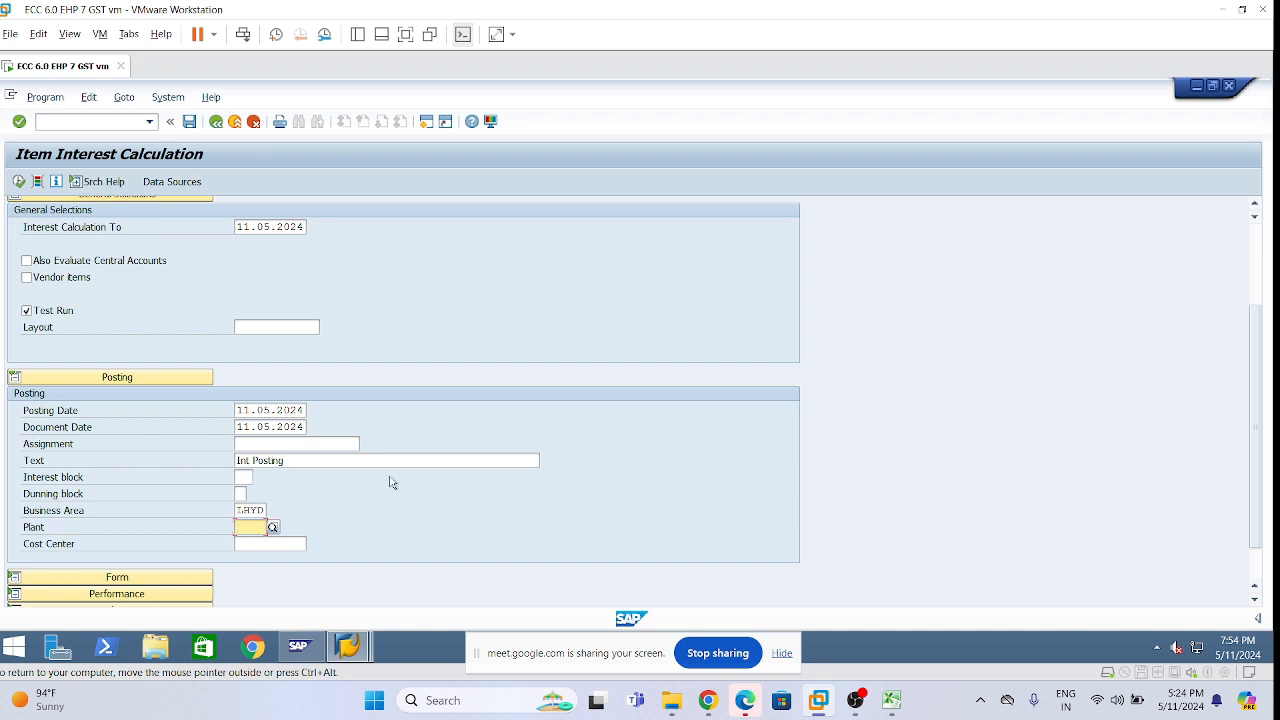
Execute the interest calculation as a test run and check the base amounts of the 2024 documents
{"action": "scroll", "coordinate": [437, 500], "scroll_direction": "up", "scroll_amount": 2}
{"action": "scroll", "coordinate": [437, 531], "scroll_direction": "up", "scroll_amount": 5}
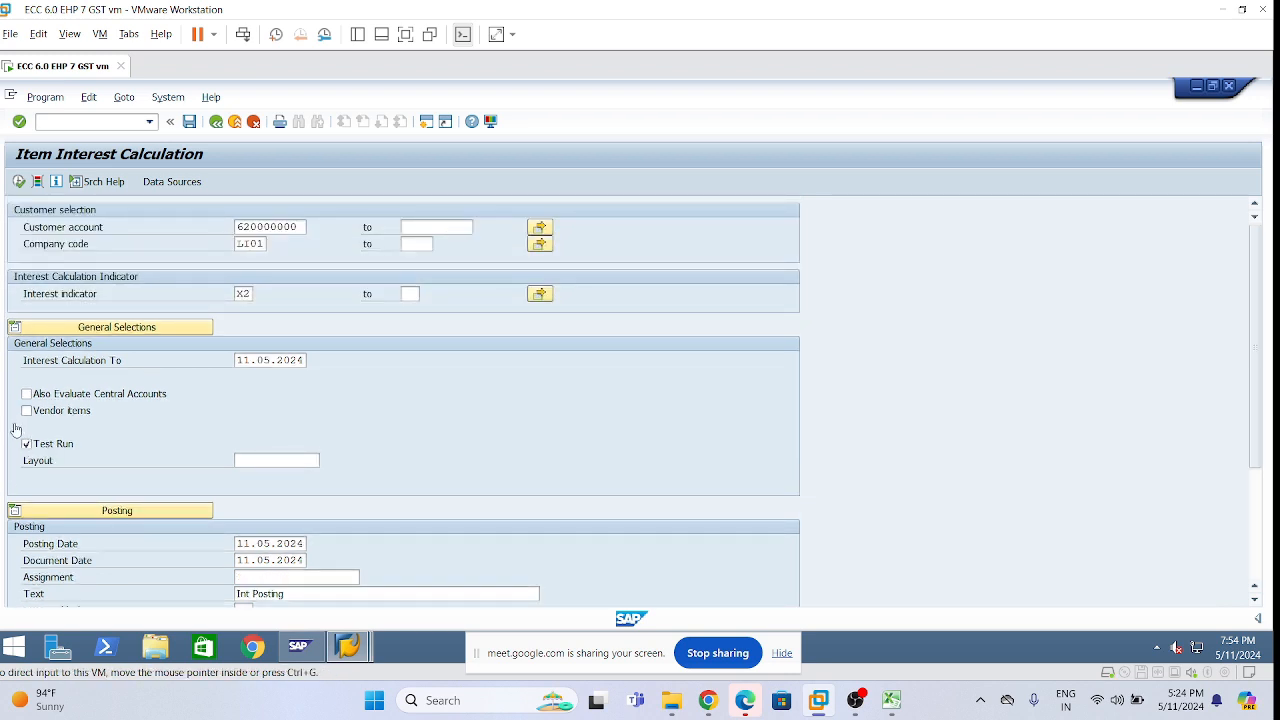
{"action": "left_click", "coordinate": [19, 182]}
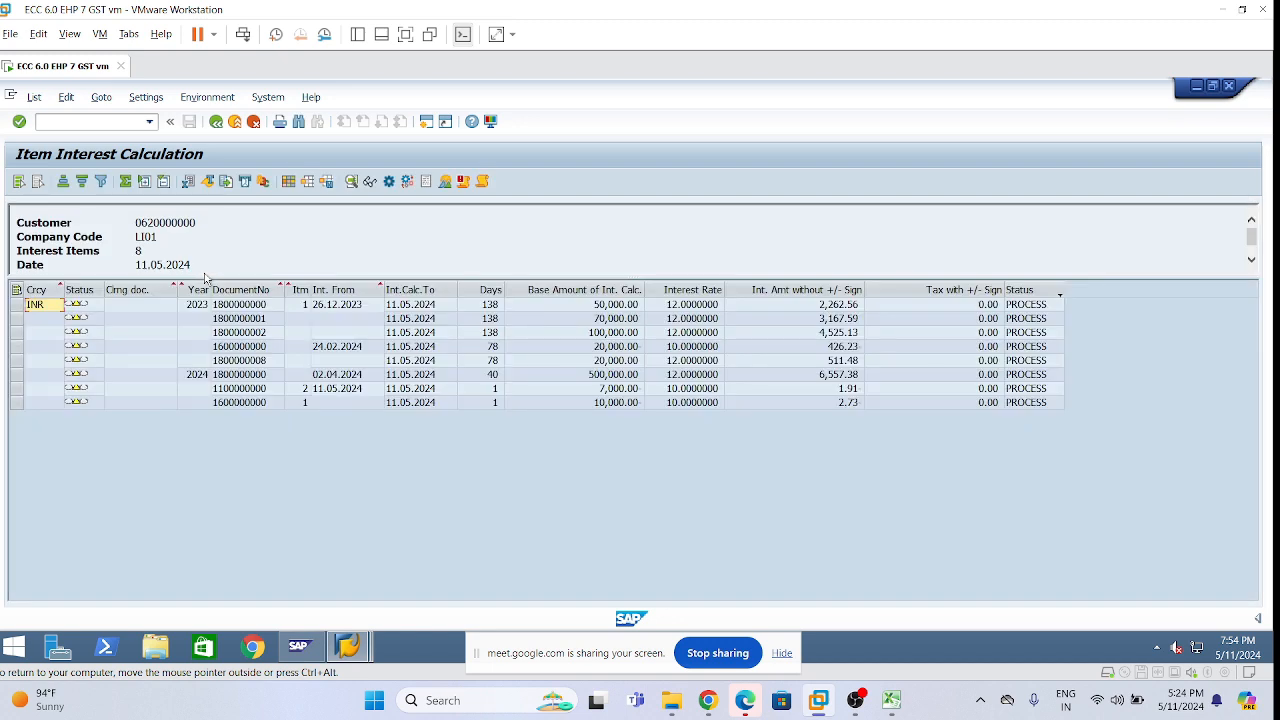
{"action": "left_click", "coordinate": [594, 376]}
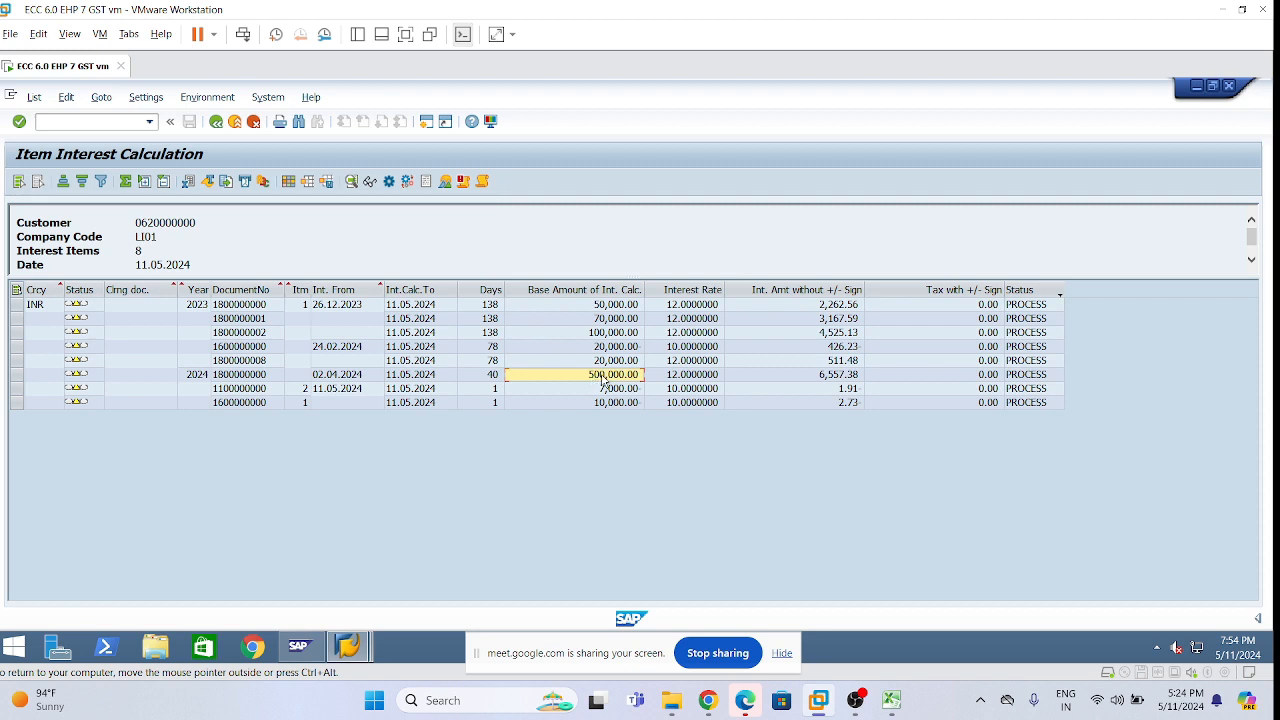
{"action": "left_click", "coordinate": [611, 404]}
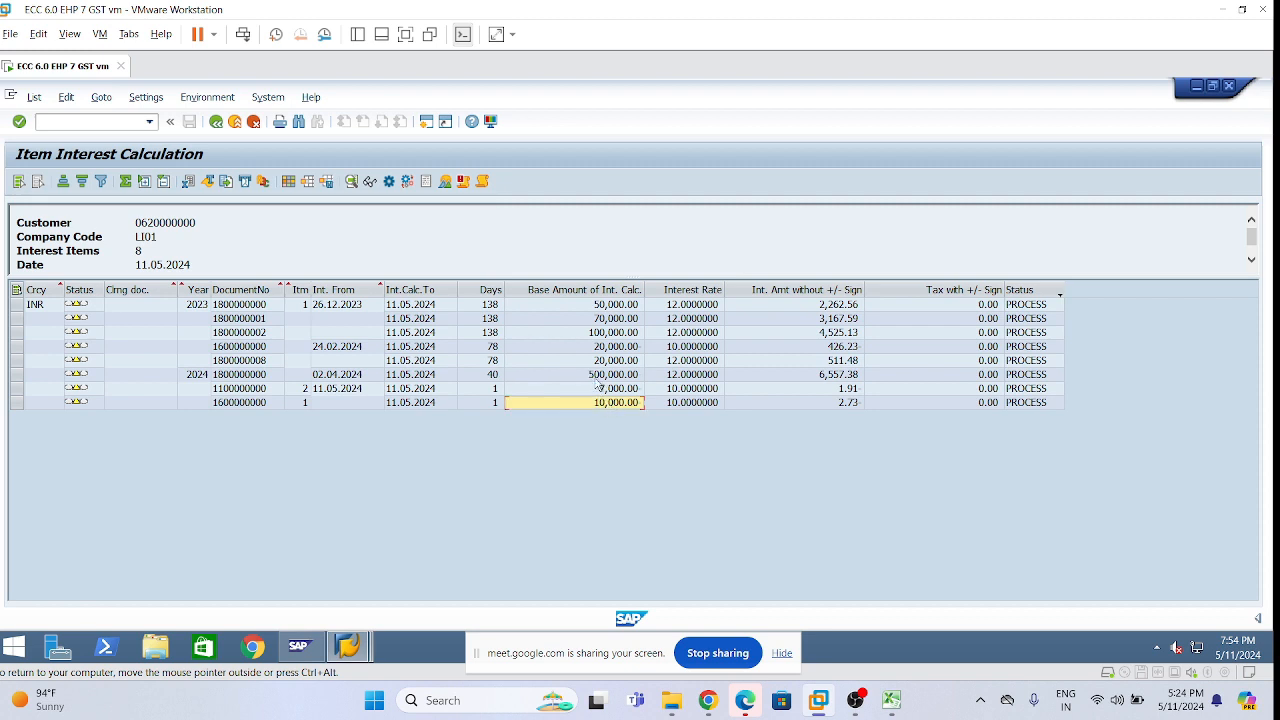
{"action": "left_click", "coordinate": [600, 376]}
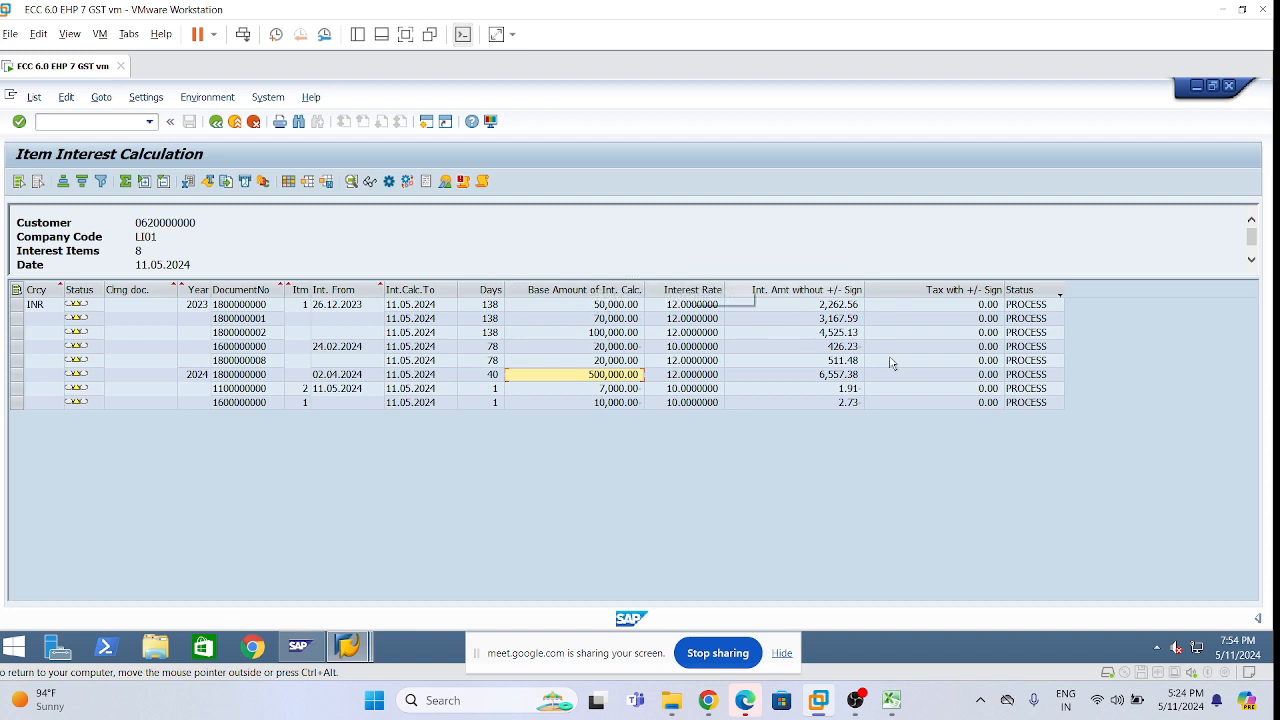
Return to the selection screen and review the general selections and posting parameters
{"action": "left_click", "coordinate": [217, 122]}
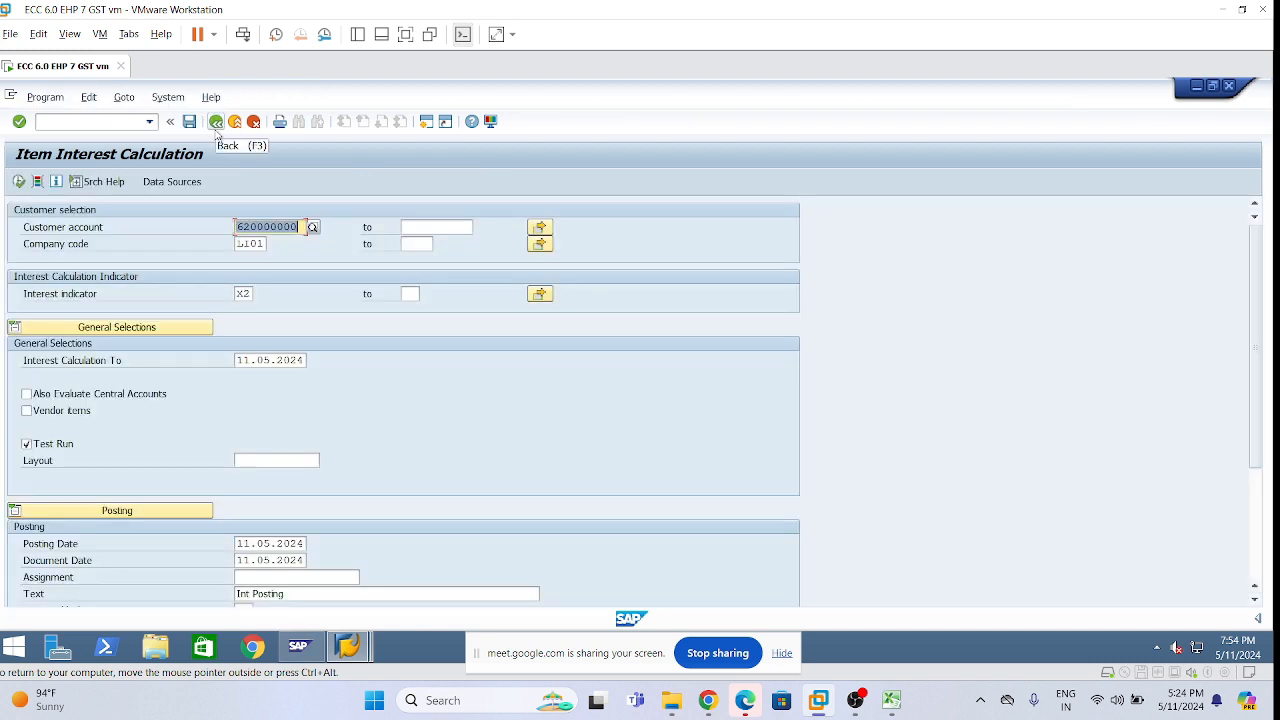
{"action": "scroll", "coordinate": [394, 480], "scroll_direction": "down", "scroll_amount": 4}
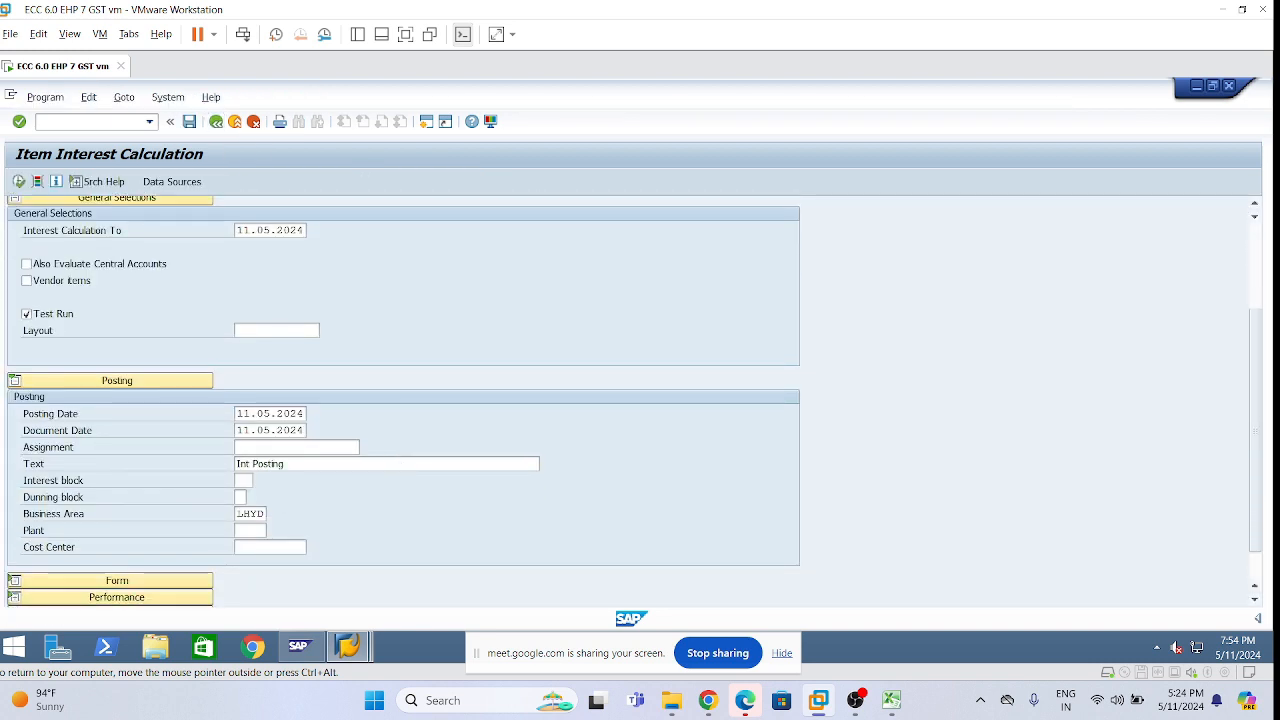
{"action": "scroll", "coordinate": [397, 473], "scroll_direction": "down", "scroll_amount": 2}
{"action": "scroll", "coordinate": [396, 470], "scroll_direction": "up", "scroll_amount": 6}
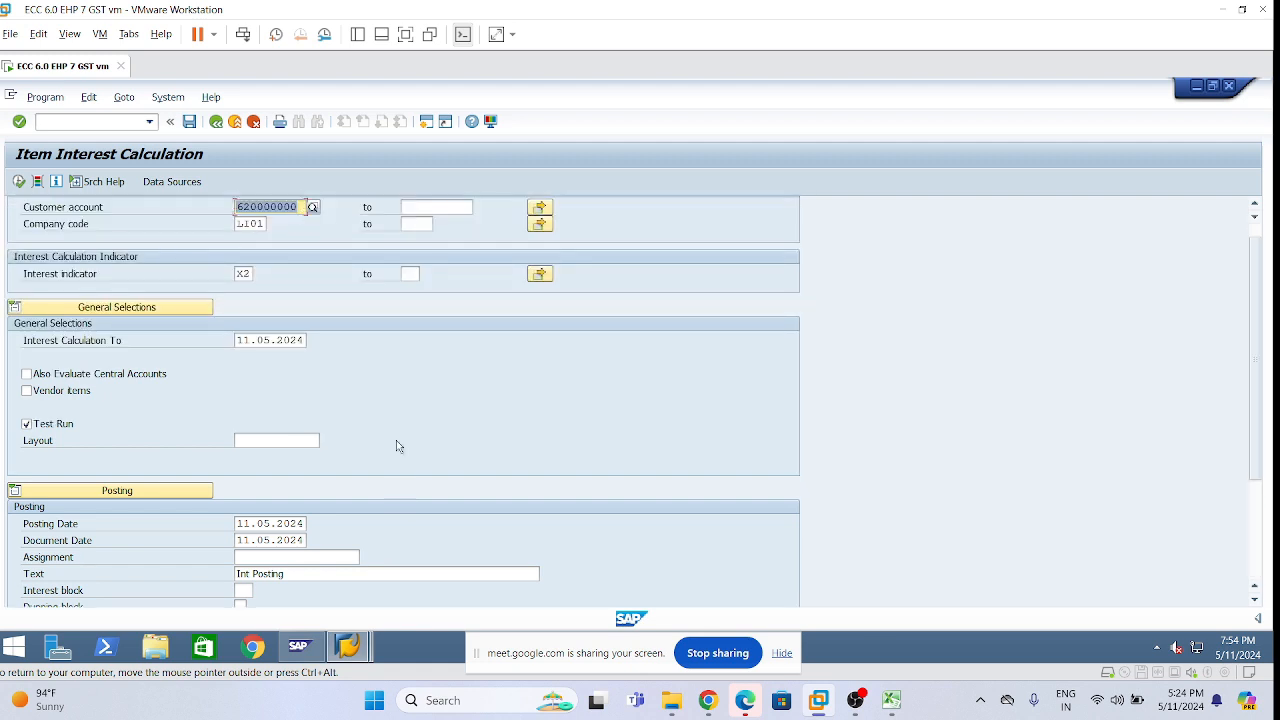
{"action": "scroll", "coordinate": [396, 458], "scroll_direction": "down", "scroll_amount": 6}
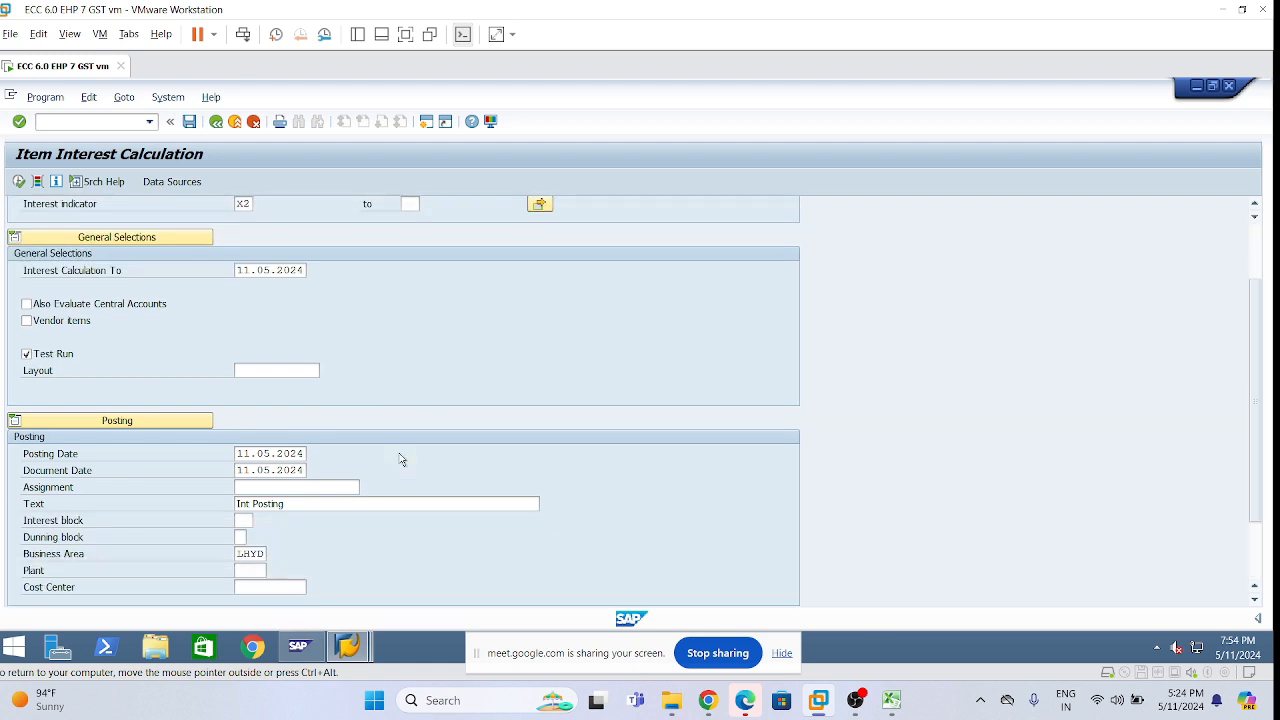
{"action": "scroll", "coordinate": [404, 457], "scroll_direction": "up", "scroll_amount": 6}
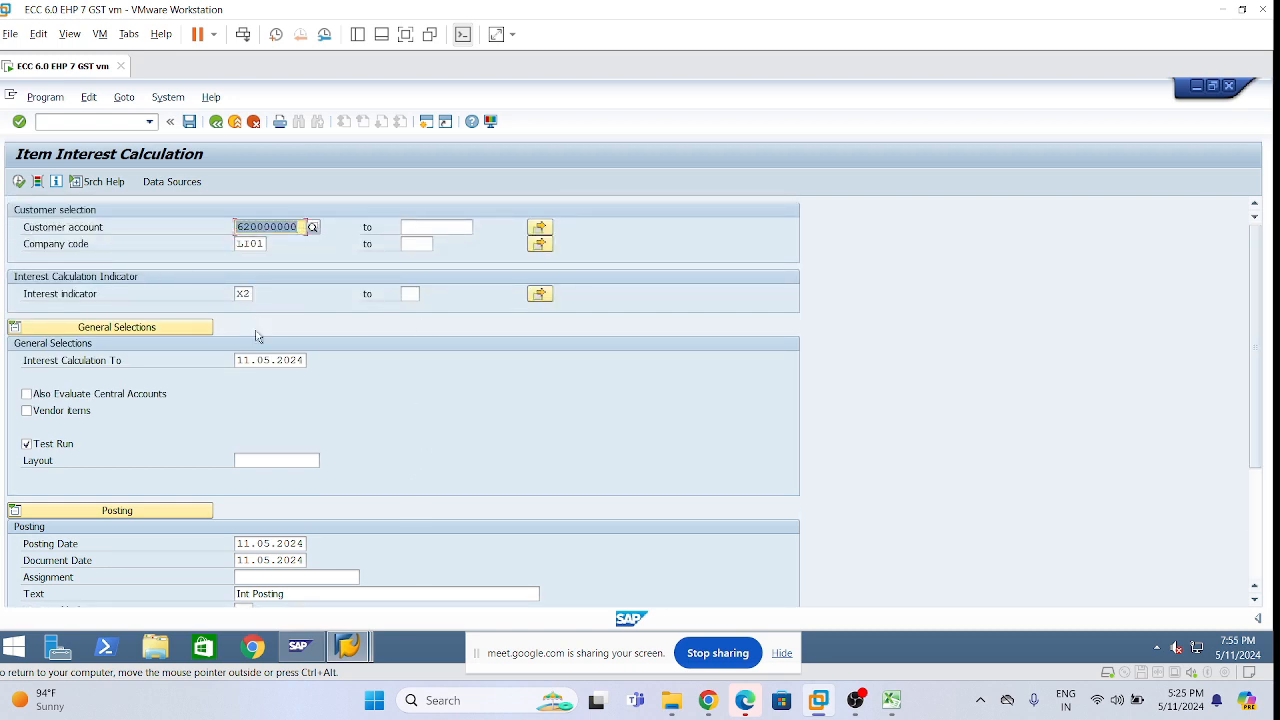
Execute the test run again and check the Int.Calc.To date of the item with interest from 02.04.2024
{"action": "left_click", "coordinate": [277, 461]}
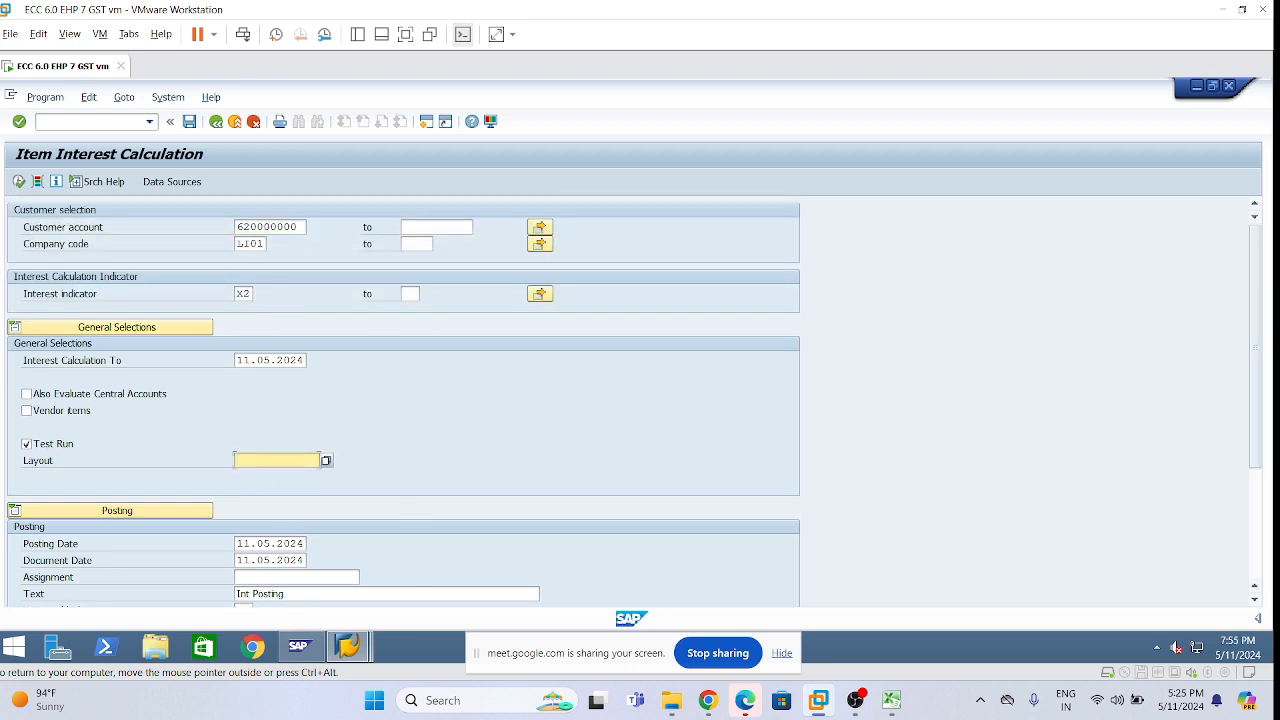
{"action": "left_click", "coordinate": [19, 181]}
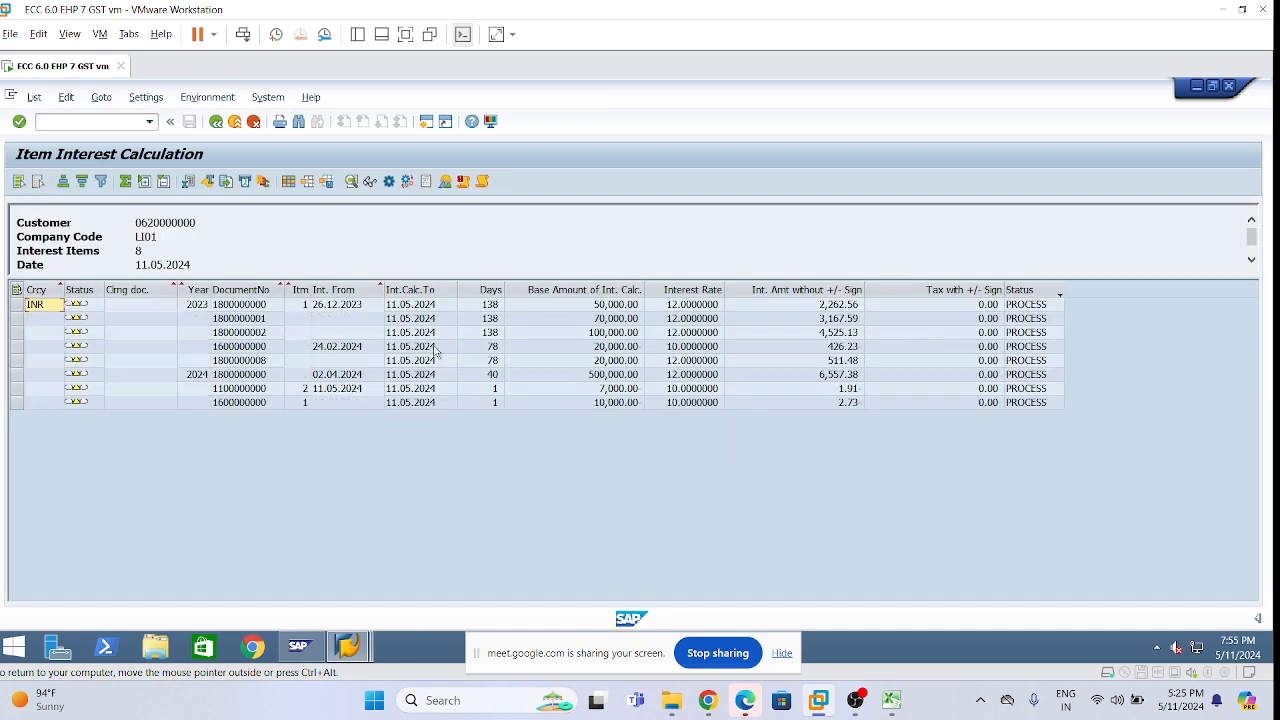
{"action": "left_click", "coordinate": [412, 374]}
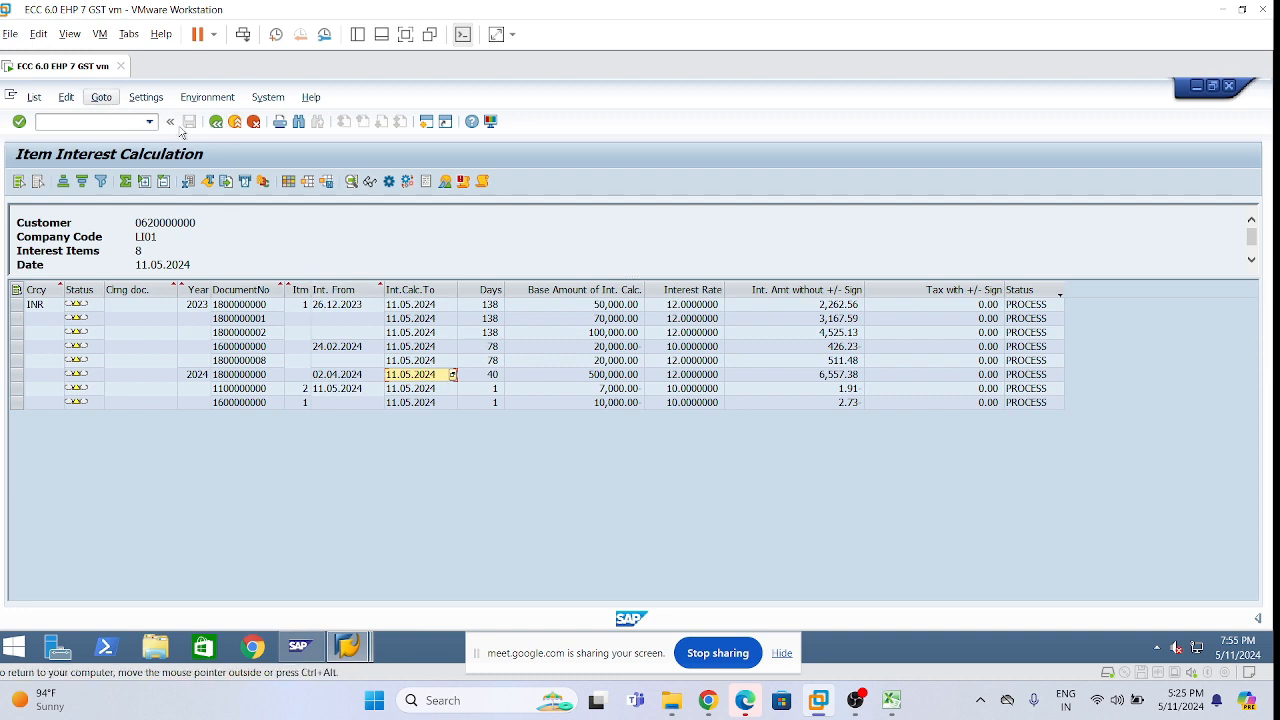
Return to the selection screen, set Interest Calculation To to 12.04.2024 and execute the test run
{"action": "left_click", "coordinate": [216, 121]}
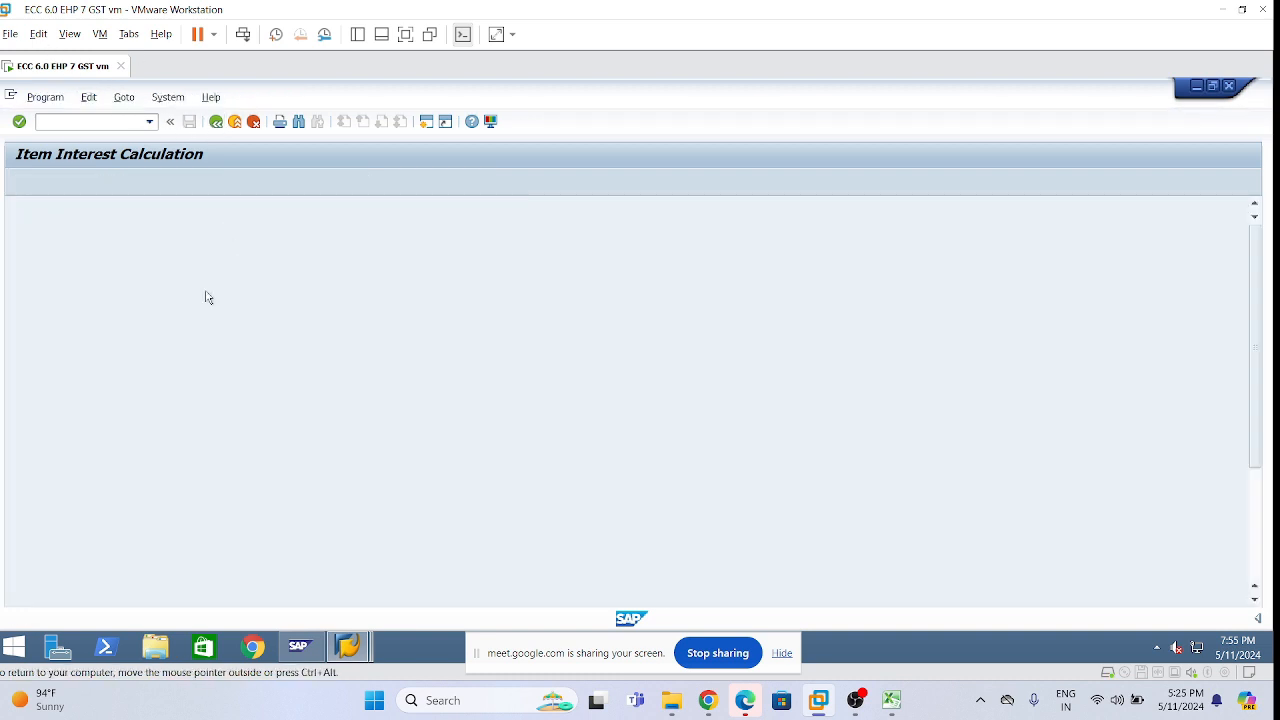
{"action": "scroll", "coordinate": [395, 437], "scroll_direction": "down", "scroll_amount": 1}
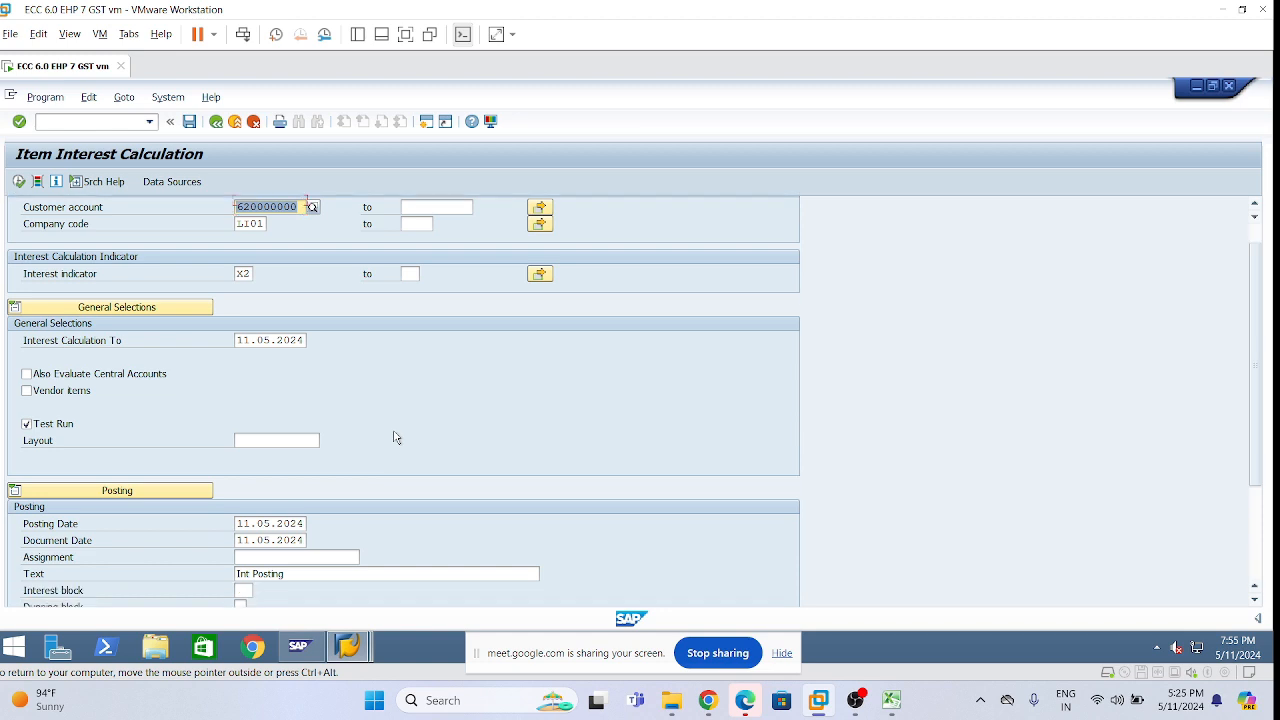
{"action": "scroll", "coordinate": [395, 437], "scroll_direction": "down", "scroll_amount": 4}
{"action": "scroll", "coordinate": [392, 429], "scroll_direction": "up", "scroll_amount": 3}
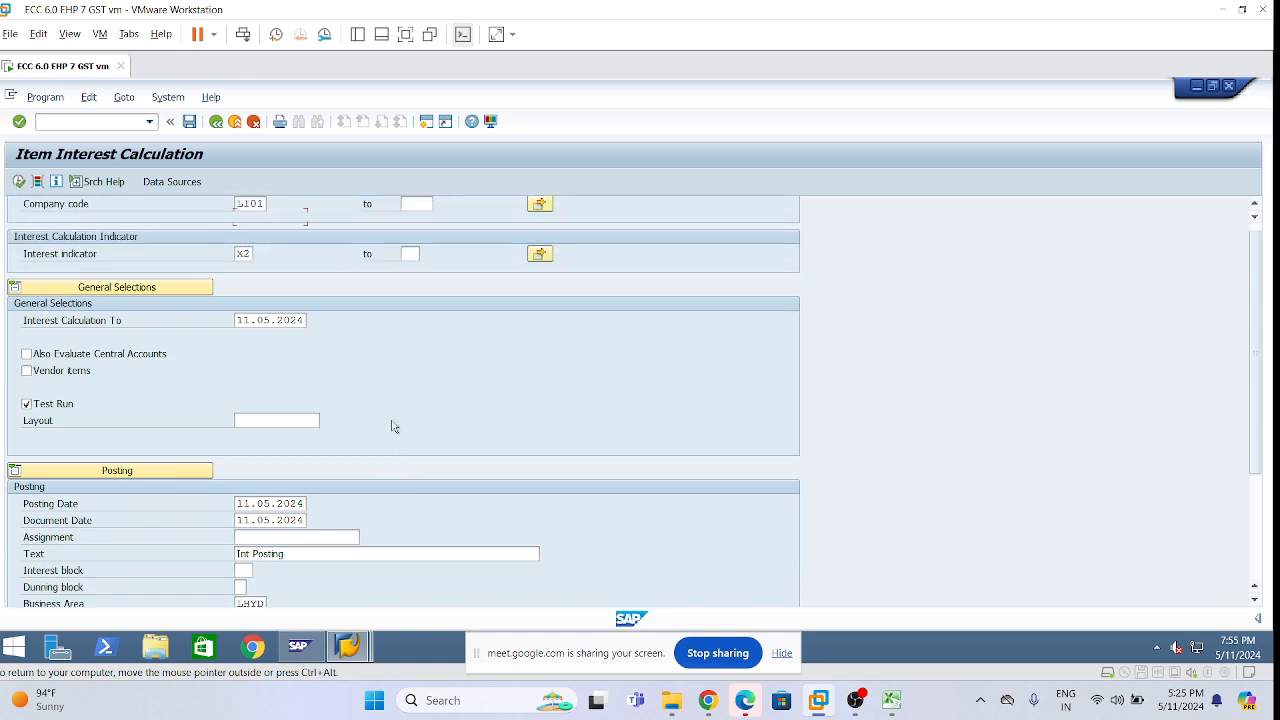
{"action": "scroll", "coordinate": [393, 427], "scroll_direction": "up", "scroll_amount": 1}
{"action": "left_click", "coordinate": [238, 360]}
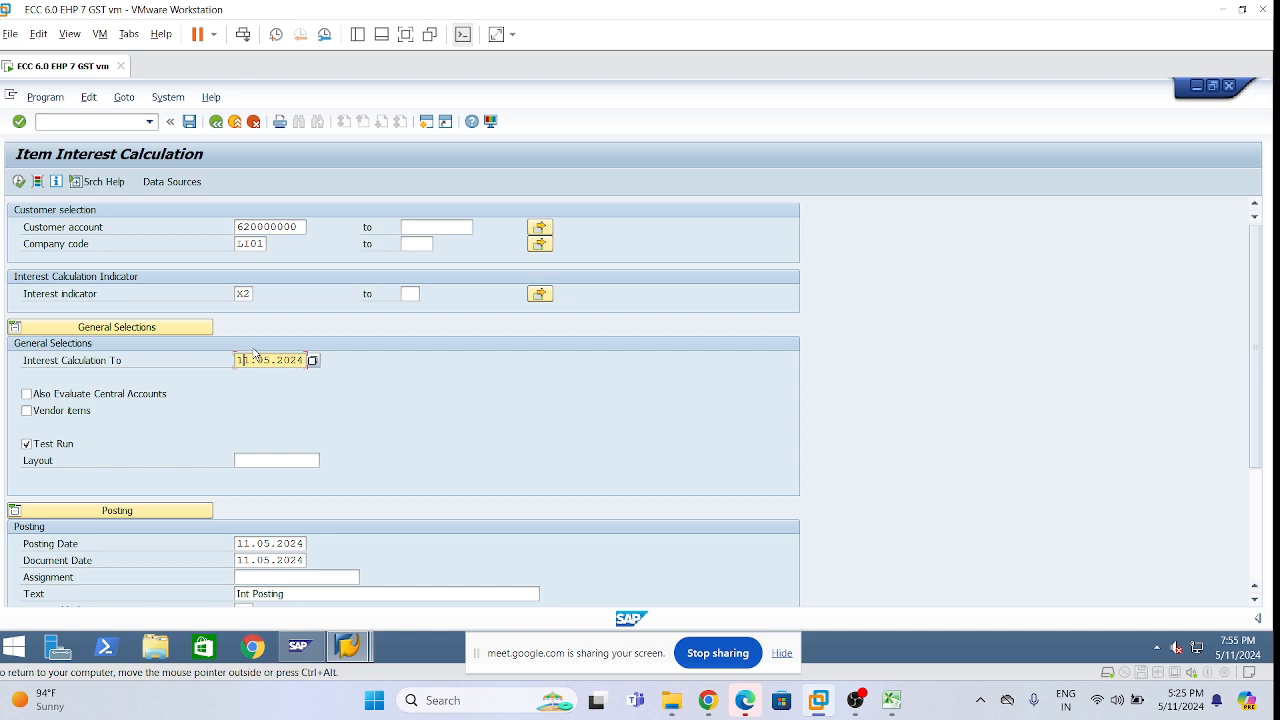
{"action": "type", "text": "0"}
{"action": "key", "text": "BackSpace"}
{"action": "type", "text": "4"}
{"action": "left_click", "coordinate": [20, 184]}
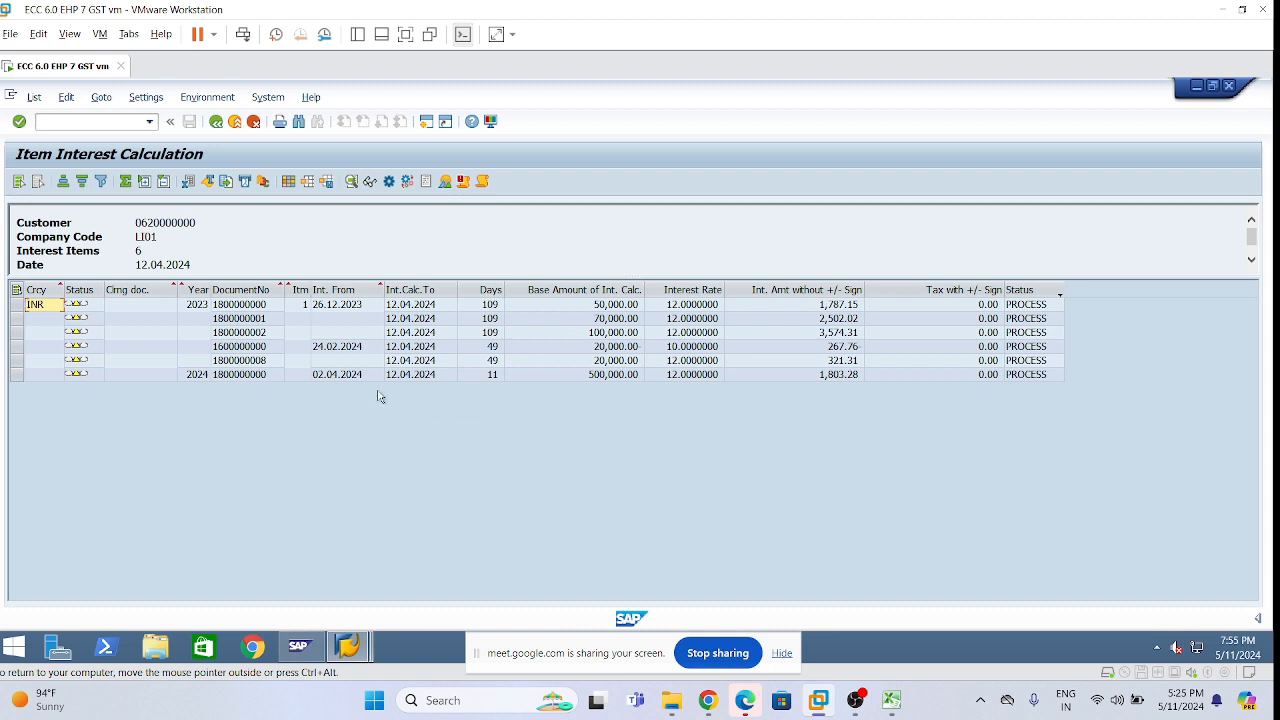
Check the base amounts of the listed items and the days calculated for the item with interest from 02.04.2024
{"action": "left_click", "coordinate": [590, 333]}
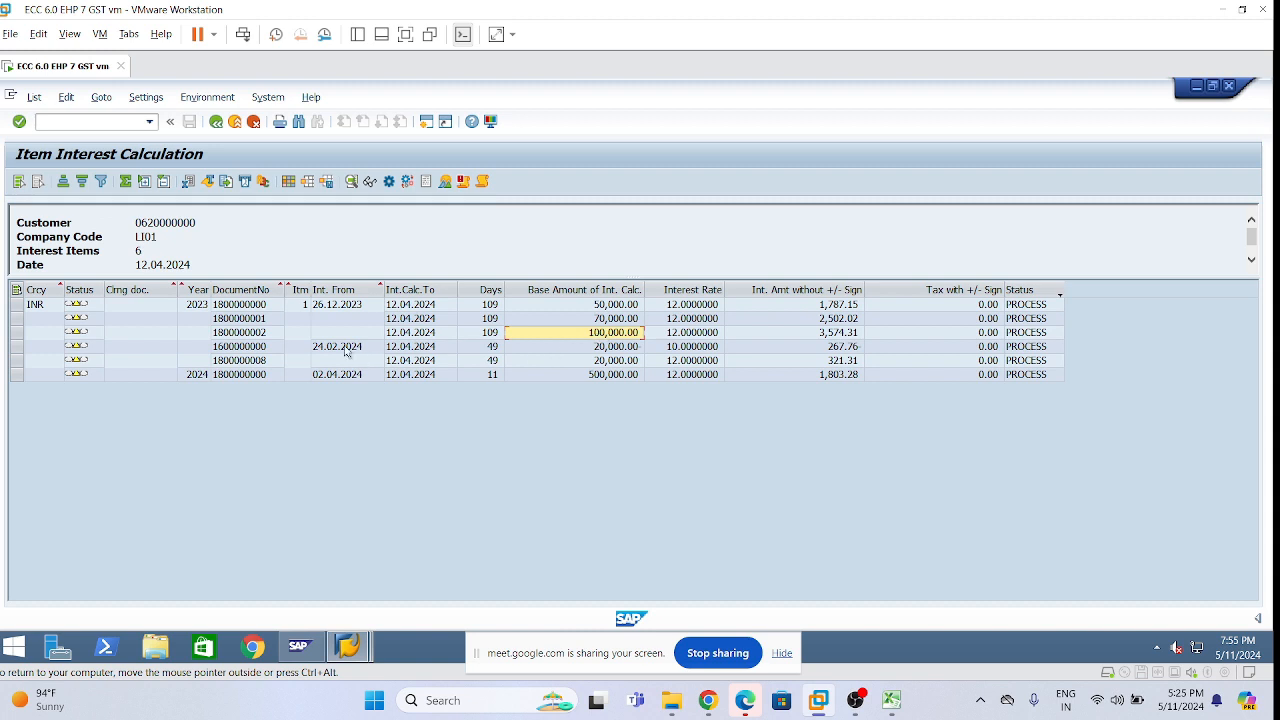
{"action": "left_click", "coordinate": [606, 306]}
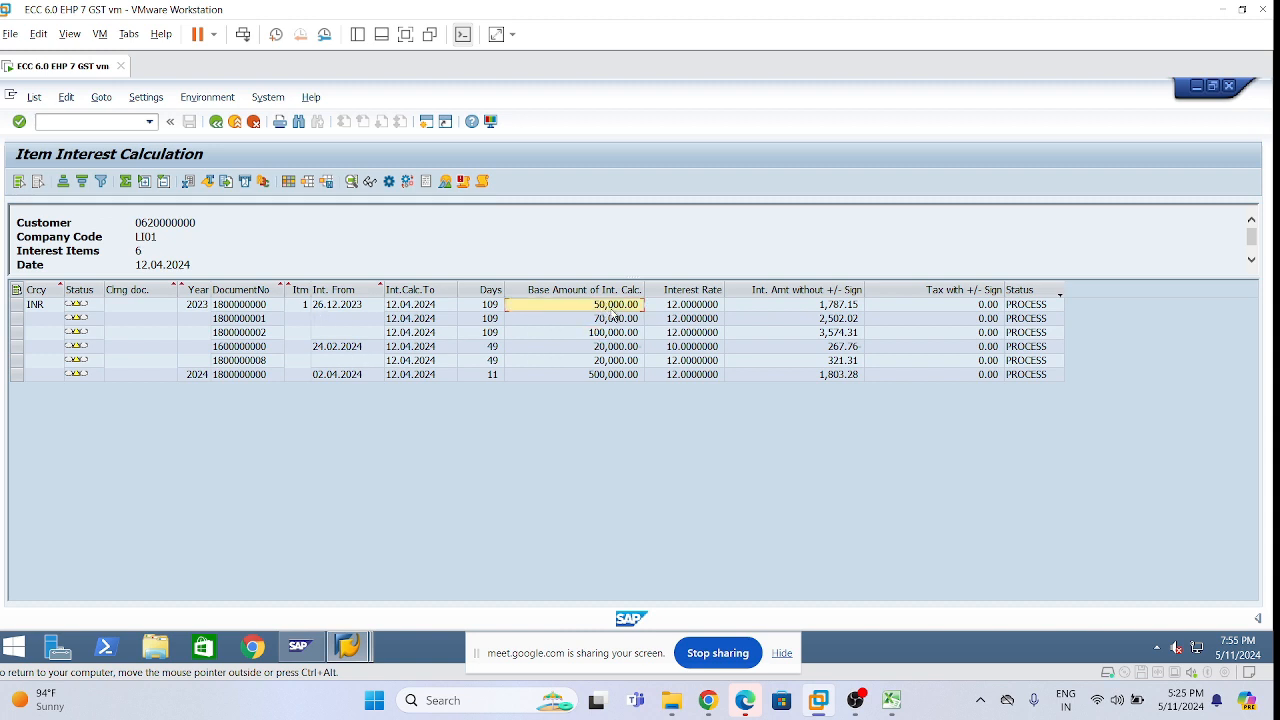
{"action": "left_click", "coordinate": [612, 376]}
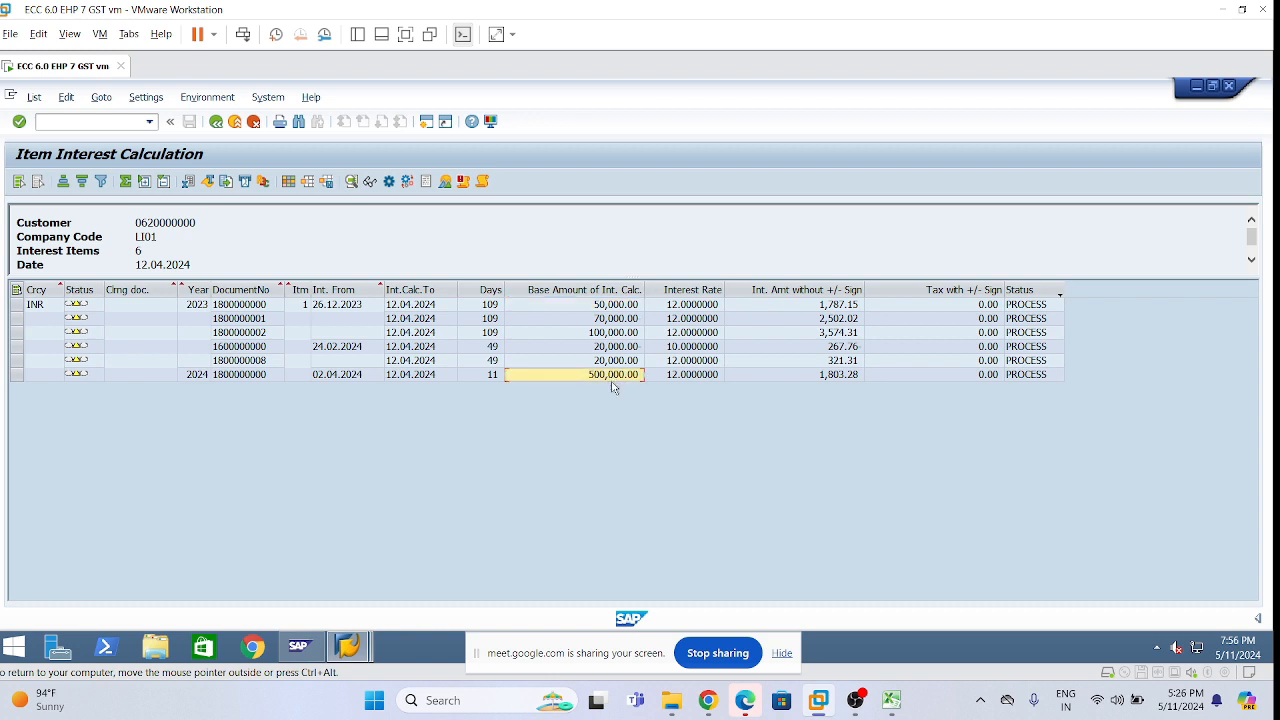
{"action": "left_click", "coordinate": [604, 338]}
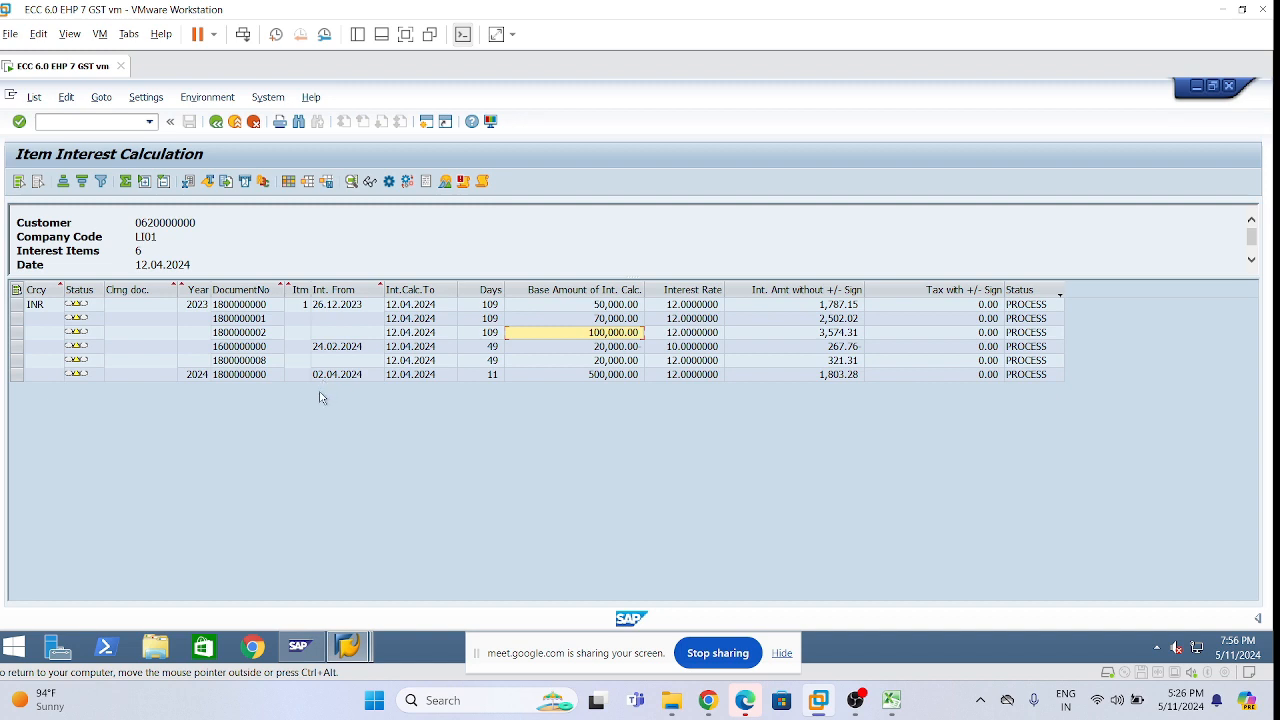
{"action": "left_click", "coordinate": [262, 378]}
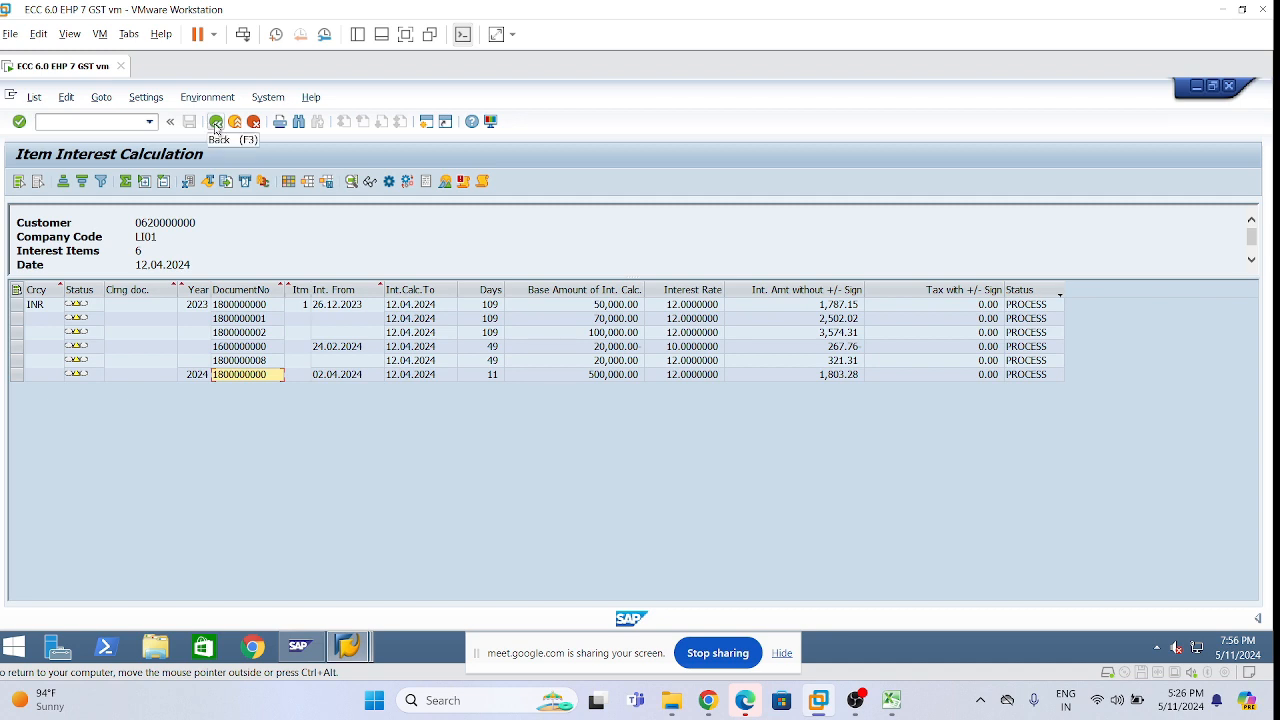
{"action": "left_click", "coordinate": [491, 378]}
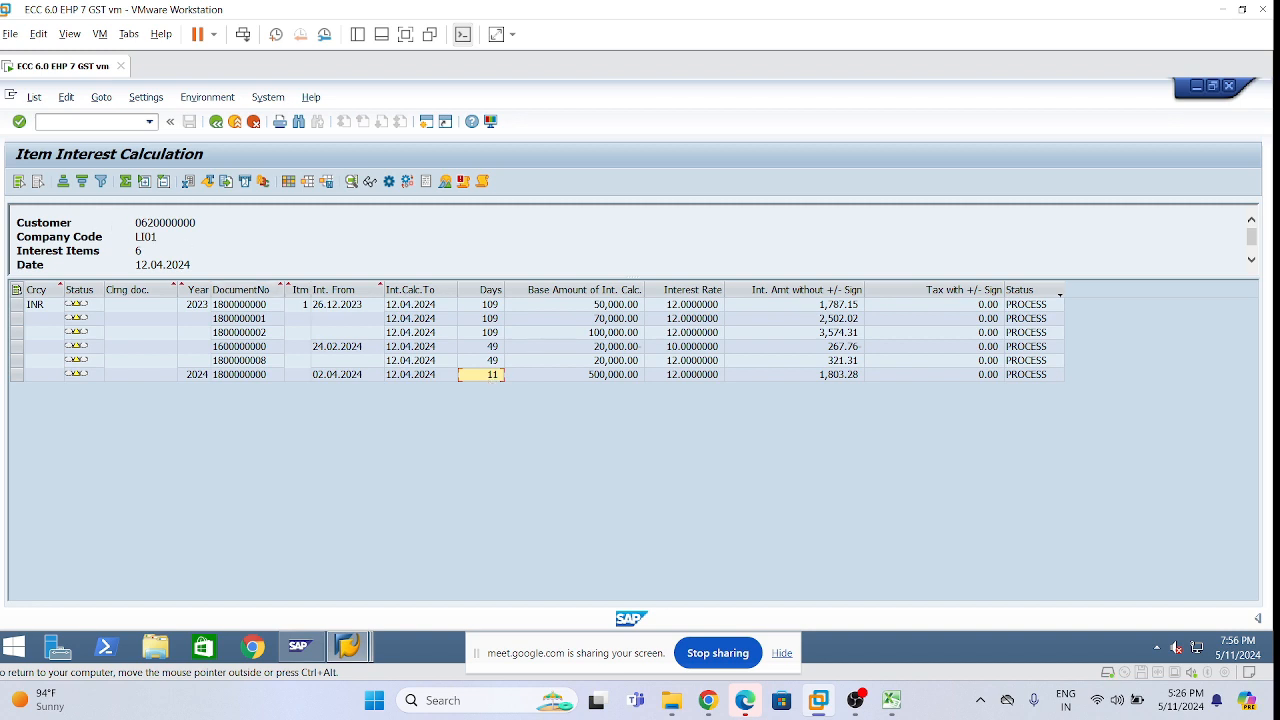
{"action": "left_click", "coordinate": [142, 264]}
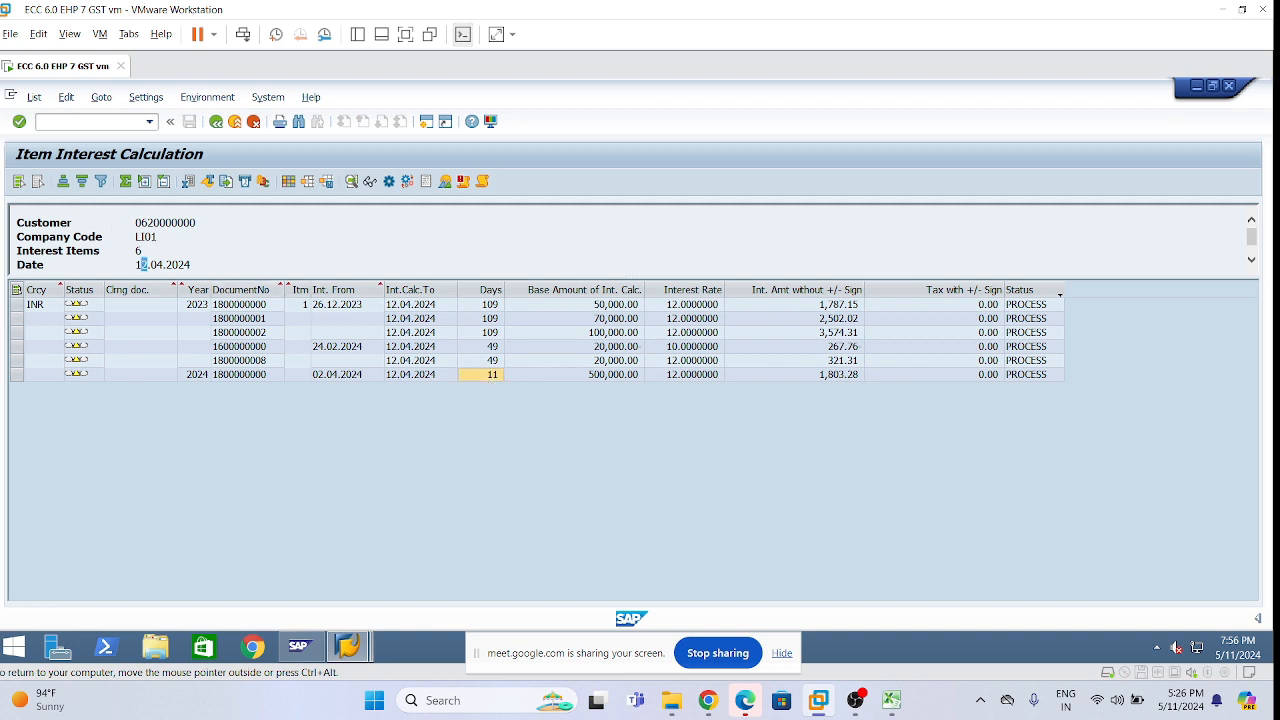
{"action": "left_click", "coordinate": [484, 380]}
Return to the selection screen and set Interest Calculation To back to 11.05.2024 using the calendar
{"action": "left_click", "coordinate": [215, 122]}
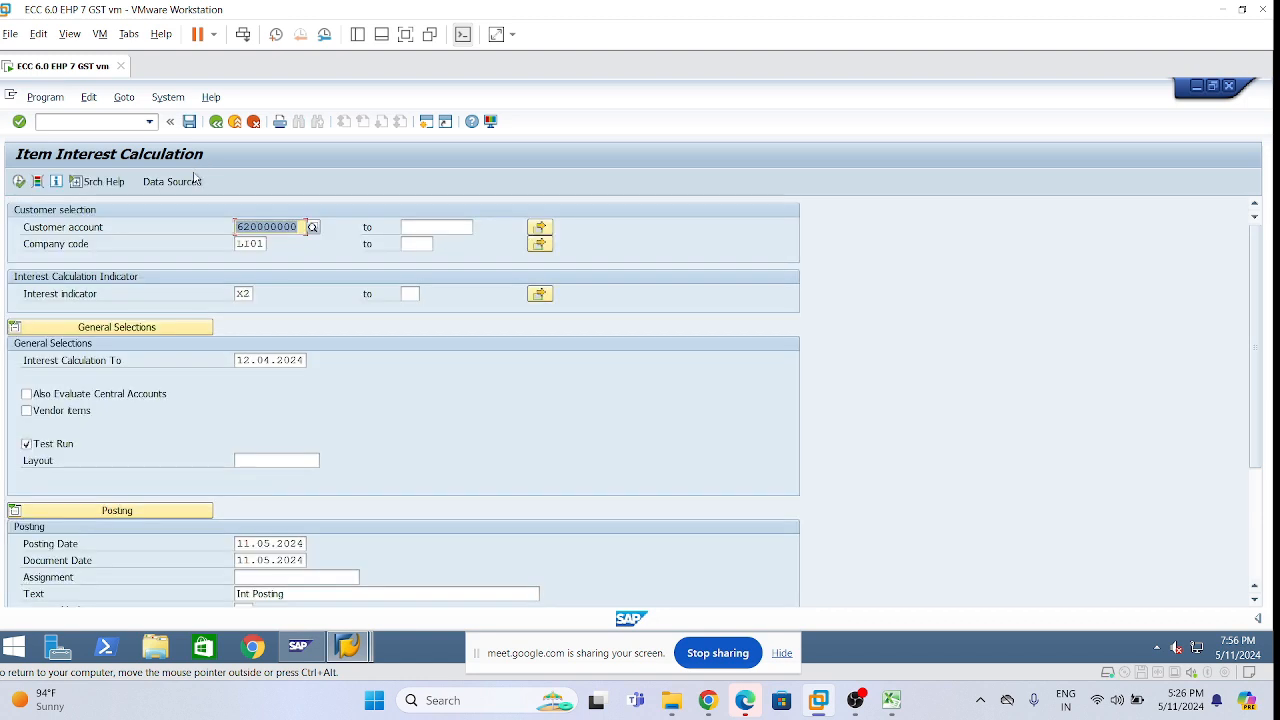
{"action": "left_click", "coordinate": [243, 293]}
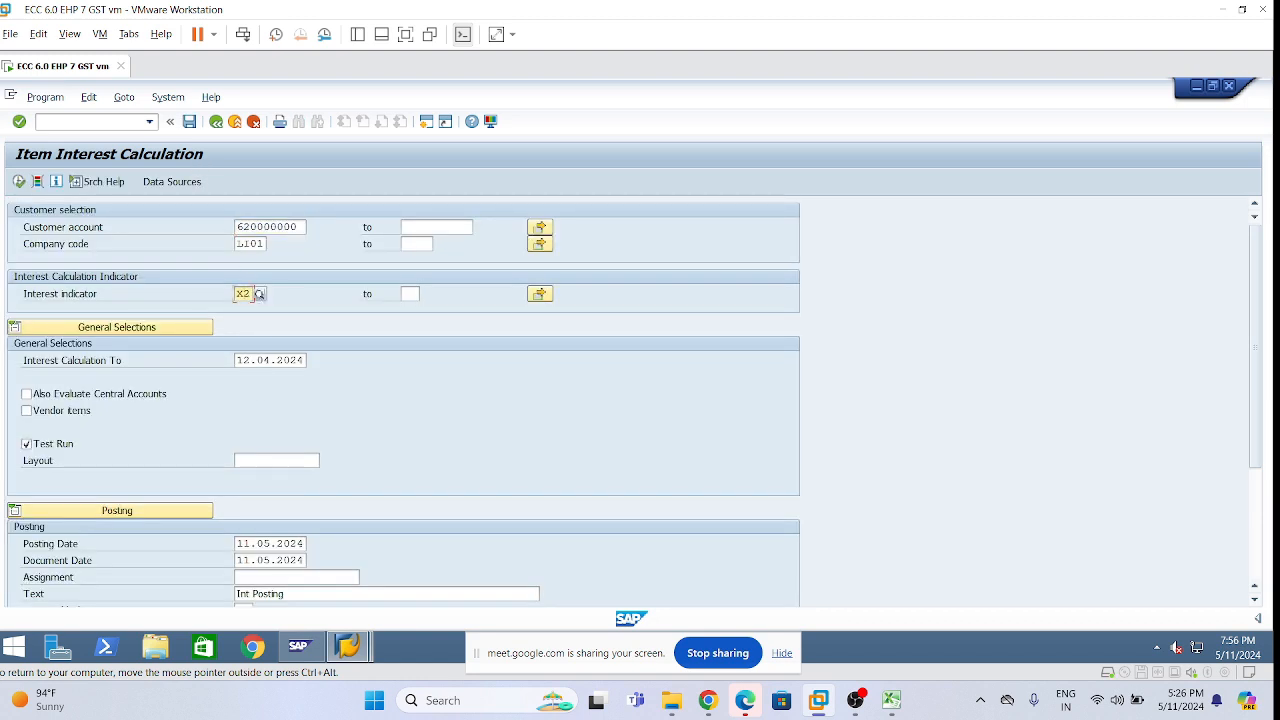
{"action": "left_click_drag", "start_coordinate": [298, 360], "coordinate": [236, 360]}
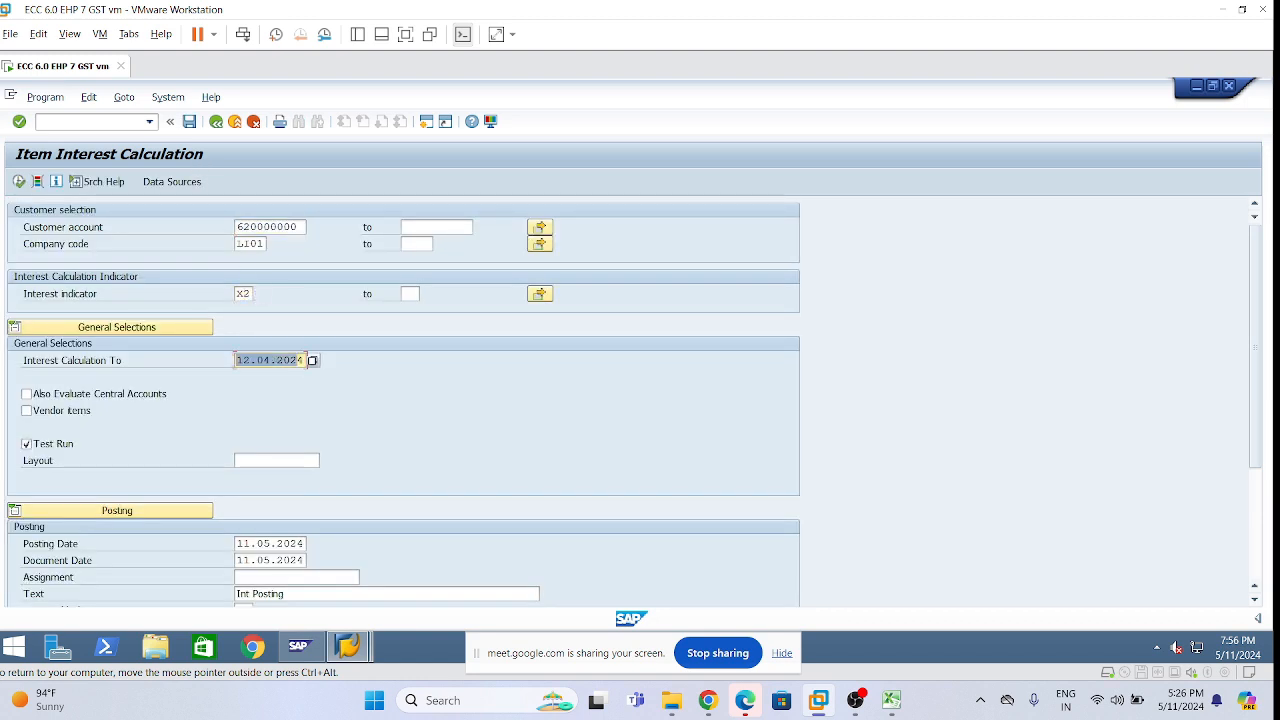
{"action": "key", "text": "BackSpace"}
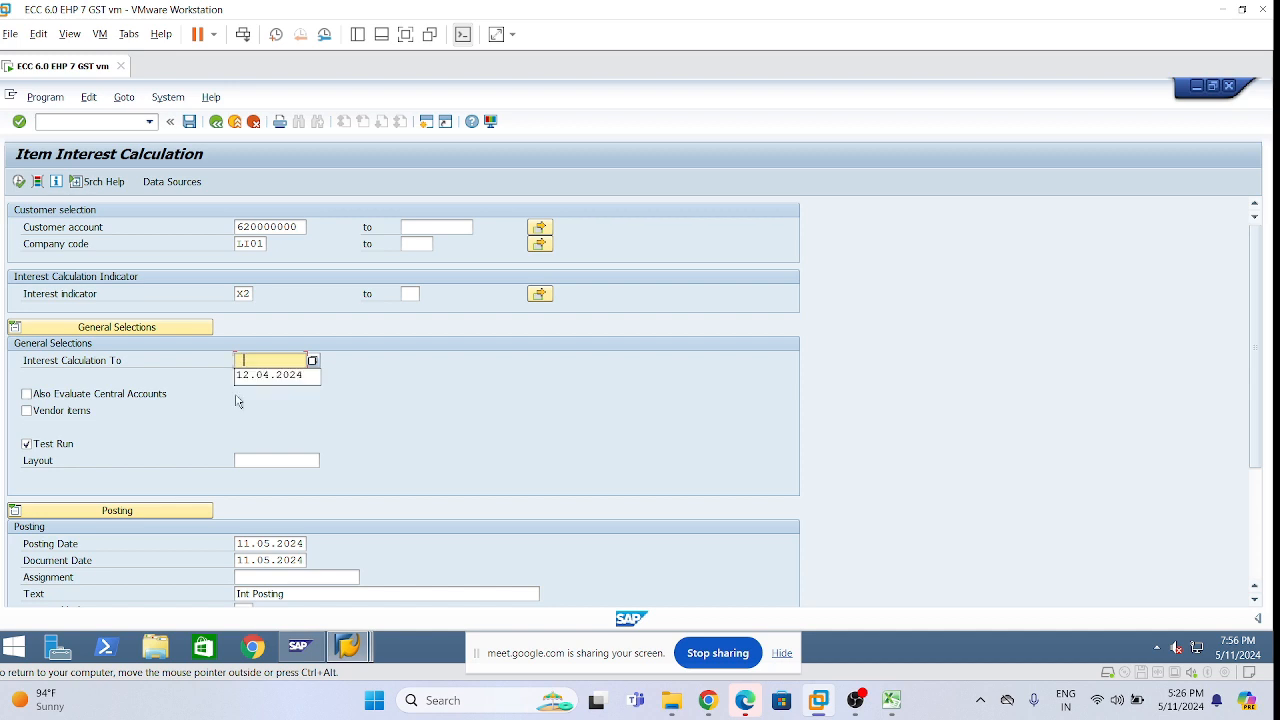
{"action": "left_click", "coordinate": [270, 543]}
{"action": "left_click", "coordinate": [302, 359]}
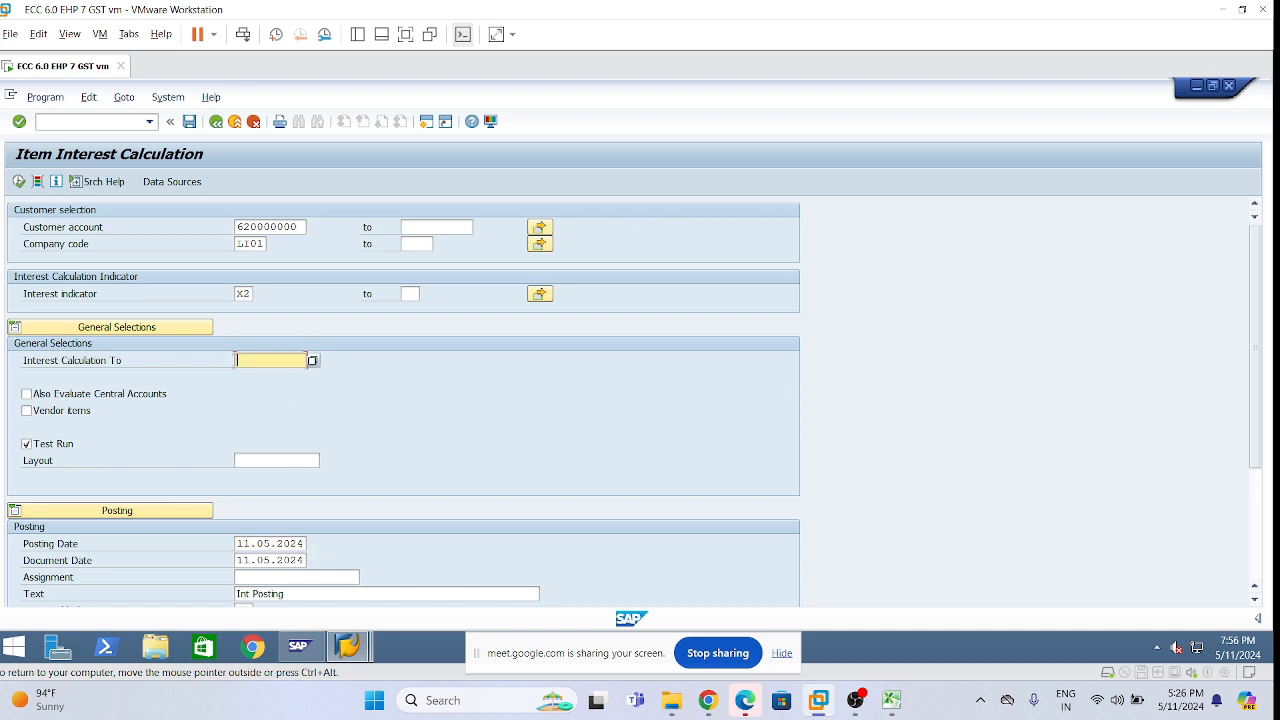
{"action": "key", "text": "F8"}
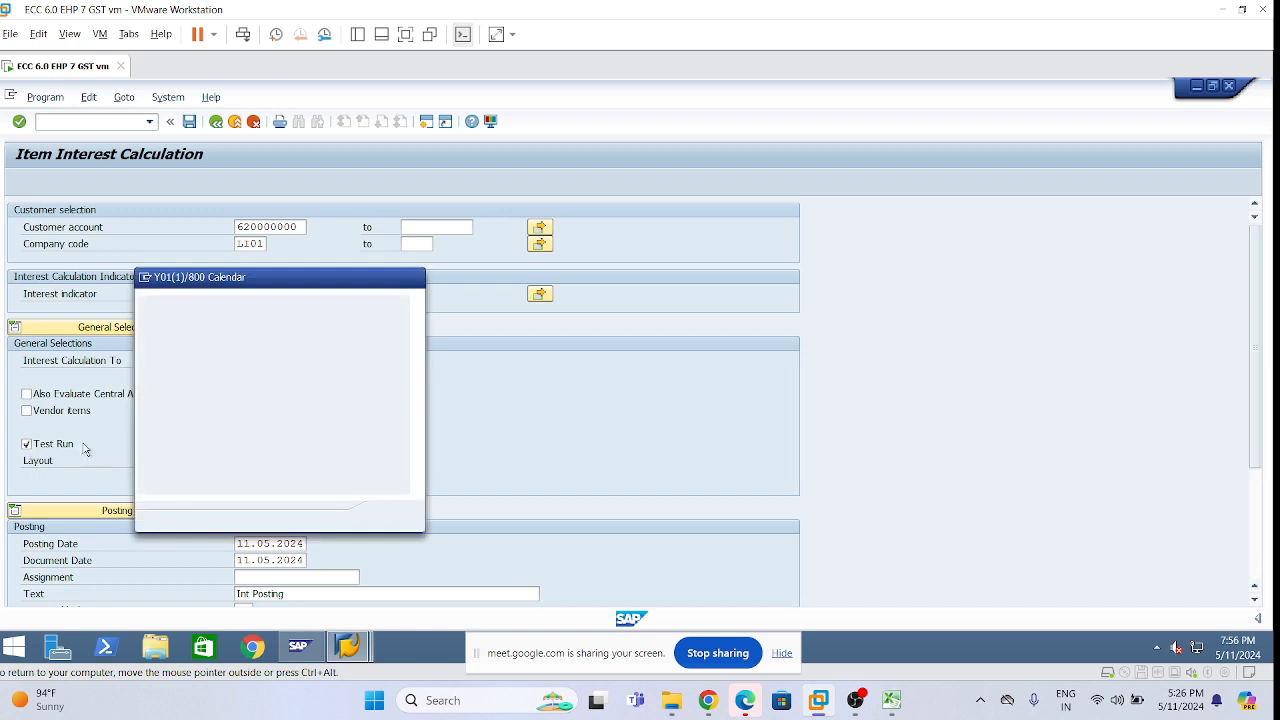
{"action": "double_click", "coordinate": [351, 412]}
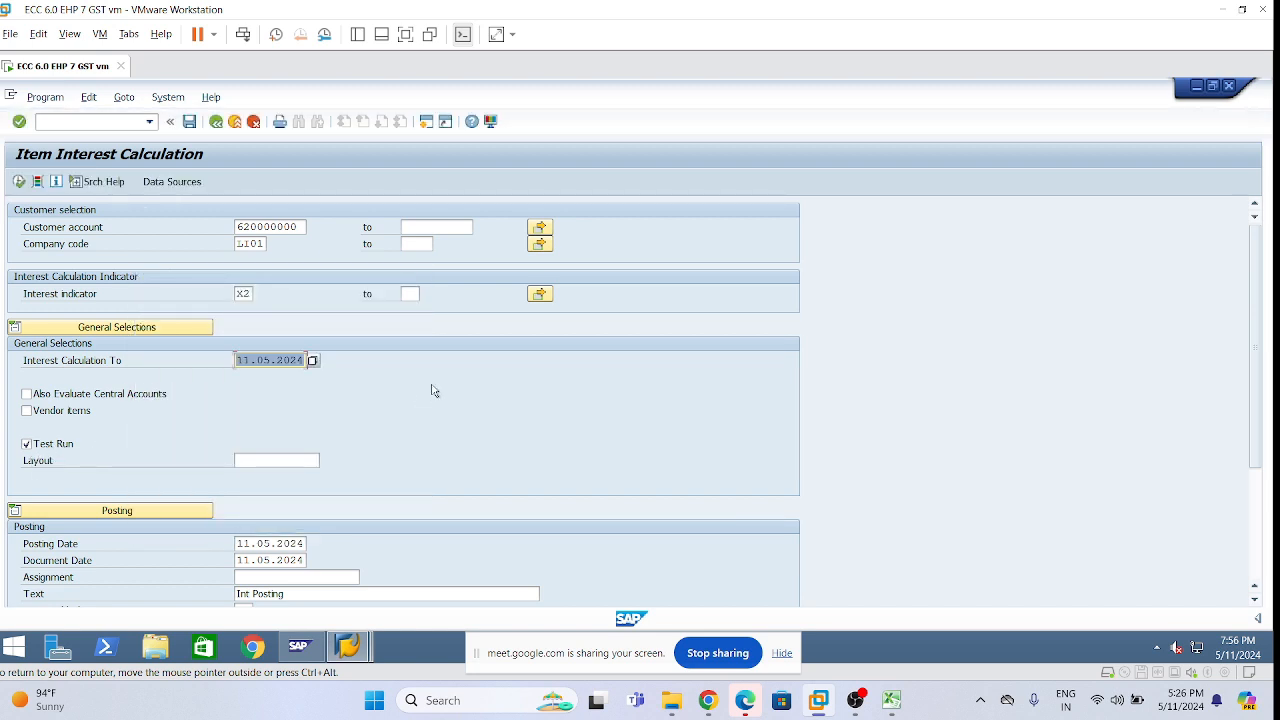
{"action": "left_click", "coordinate": [239, 360]}
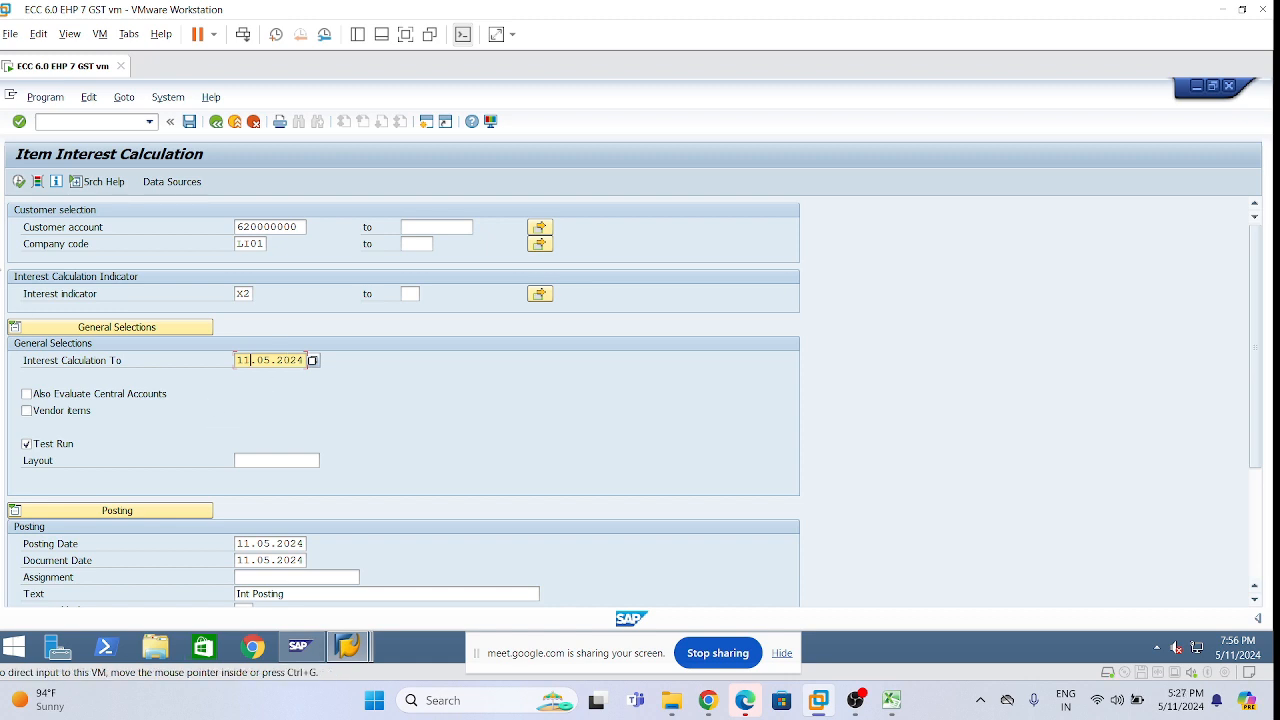
Execute the interest calculation with Test Run cleared and review the list of processed forms, including its document columns
{"action": "left_click", "coordinate": [27, 445]}
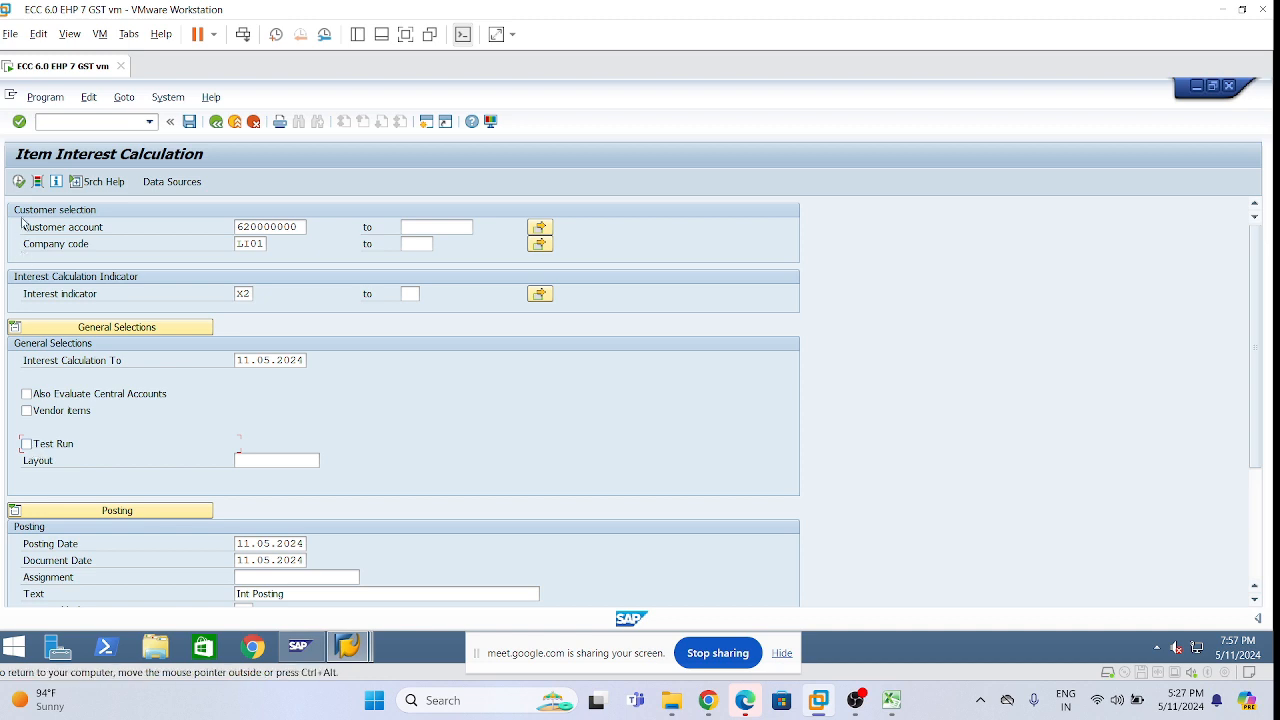
{"action": "left_click", "coordinate": [20, 185]}
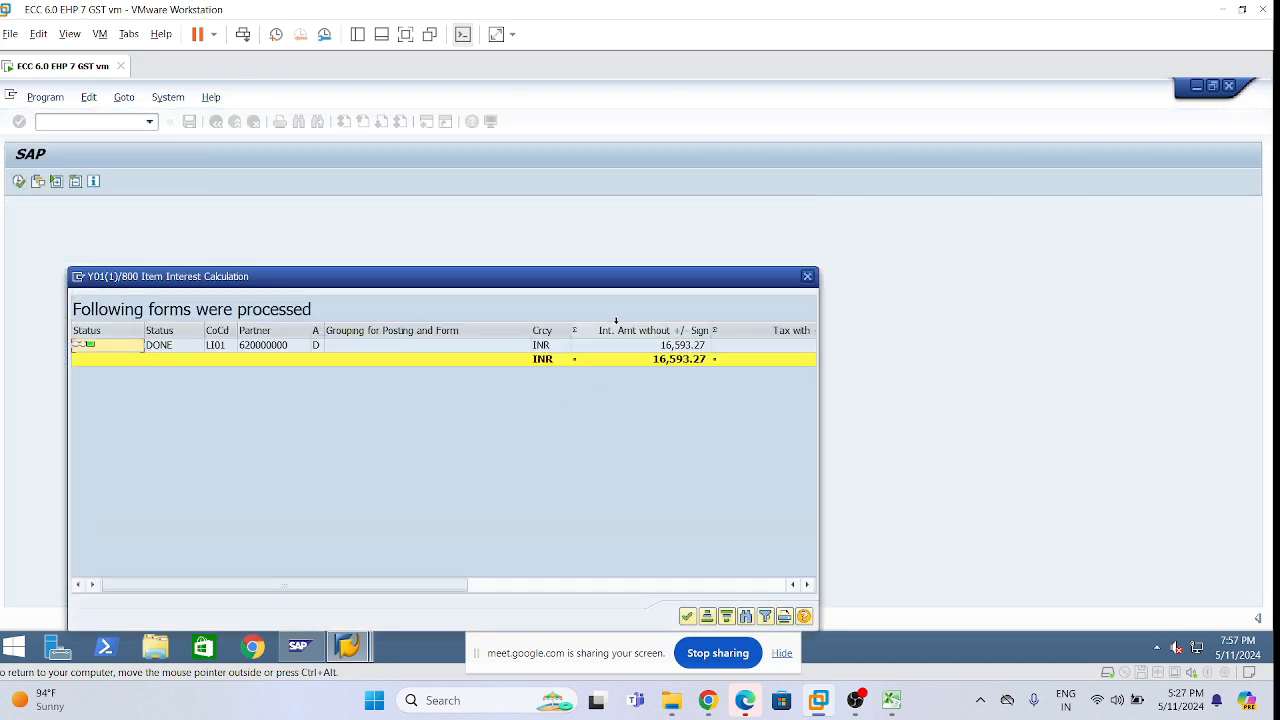
{"action": "left_click_drag", "start_coordinate": [597, 274], "coordinate": [657, 201]}
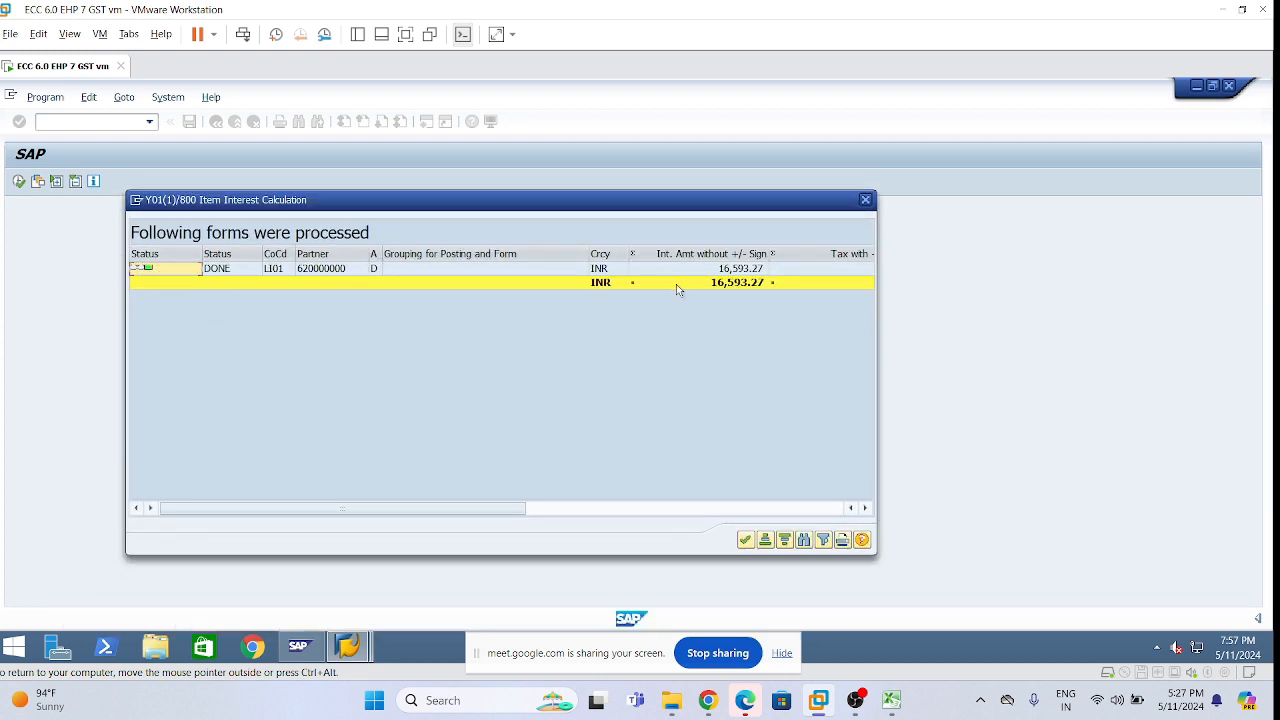
{"action": "left_click", "coordinate": [810, 510]}
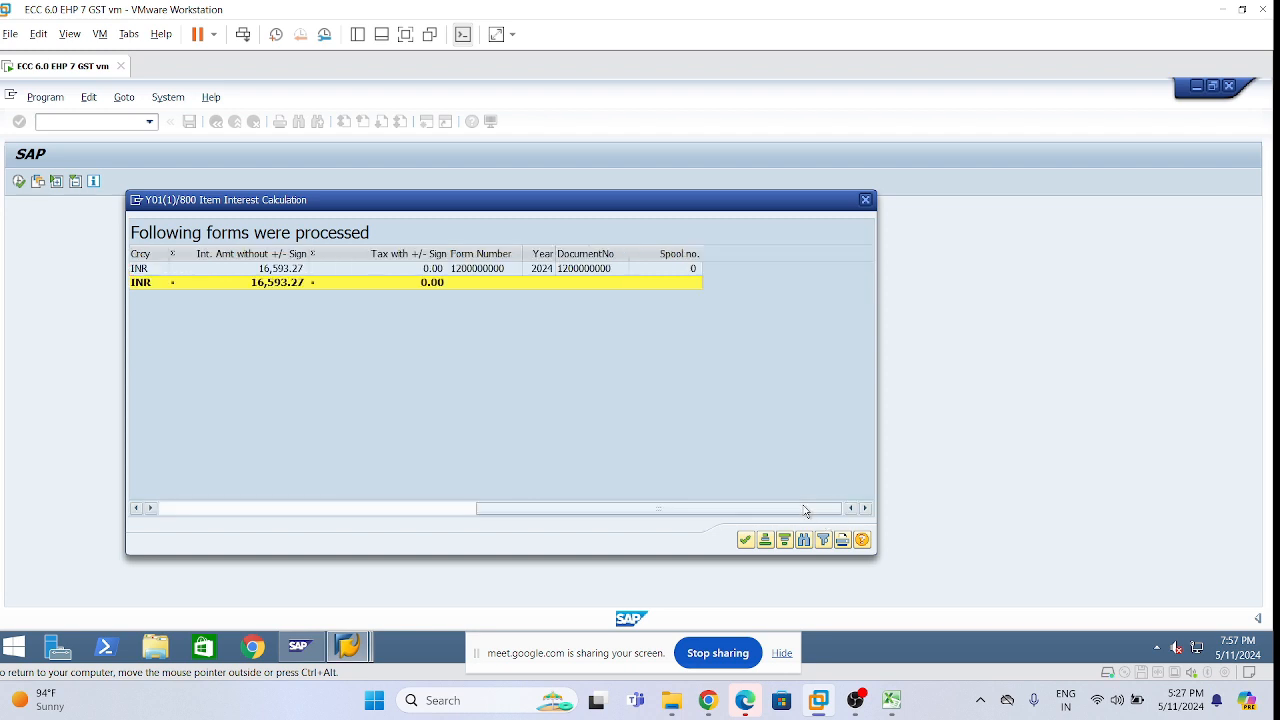
{"action": "left_click", "coordinate": [184, 509]}
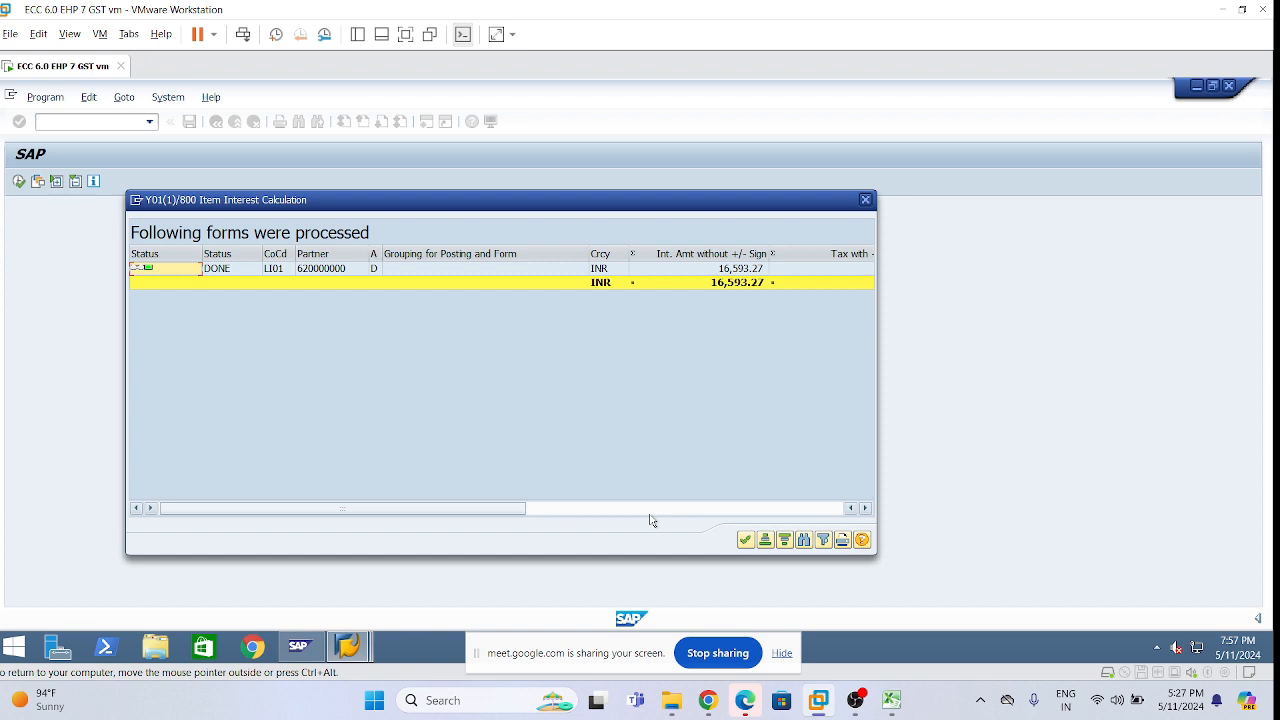
{"action": "left_click", "coordinate": [745, 540]}
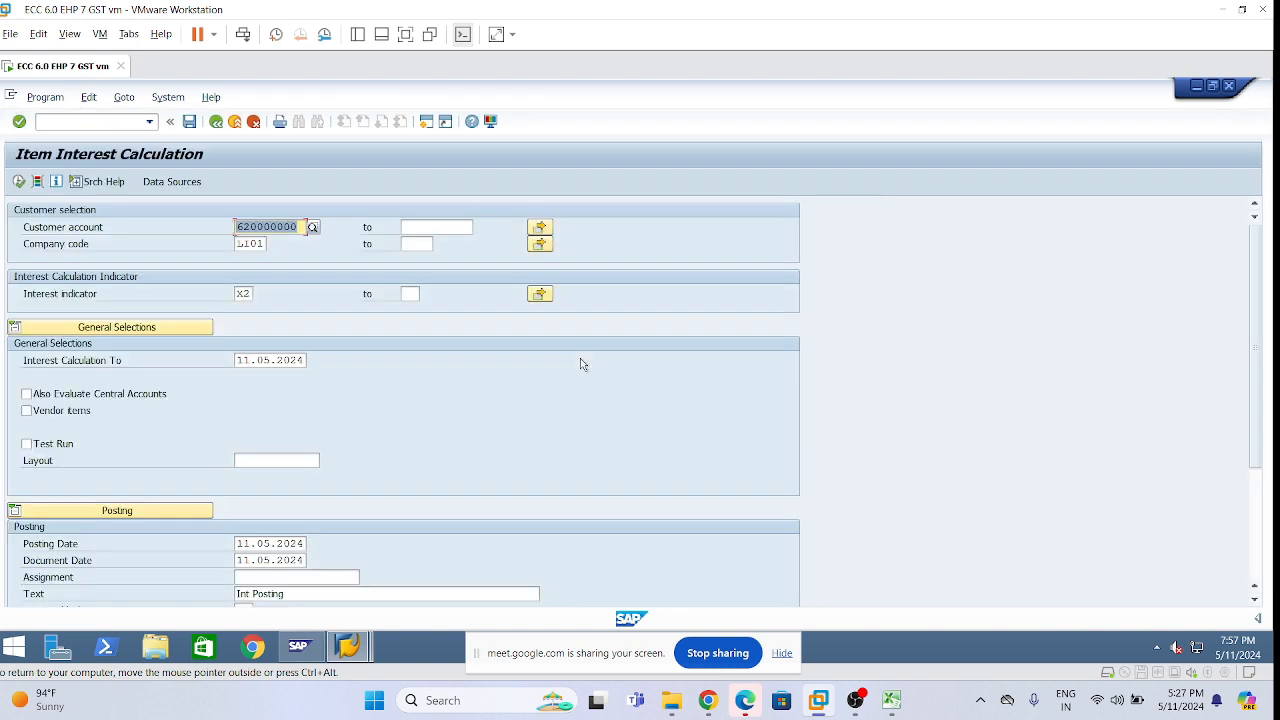
Switch to the Customer Line Item Display session and refresh the customer's line item list
{"action": "left_click", "coordinate": [348, 646]}
{"action": "left_click", "coordinate": [462, 598]}
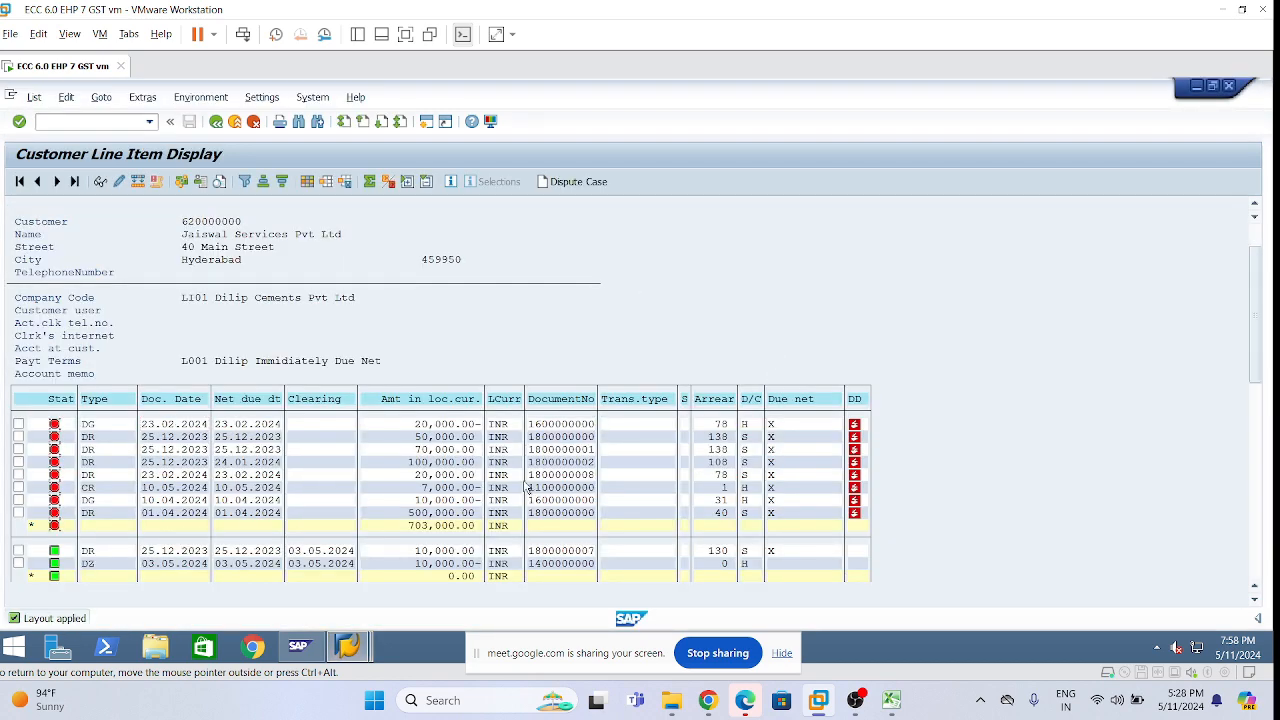
{"action": "scroll", "coordinate": [530, 490], "scroll_direction": "down", "scroll_amount": 1}
{"action": "scroll", "coordinate": [530, 490], "scroll_direction": "up", "scroll_amount": 3}
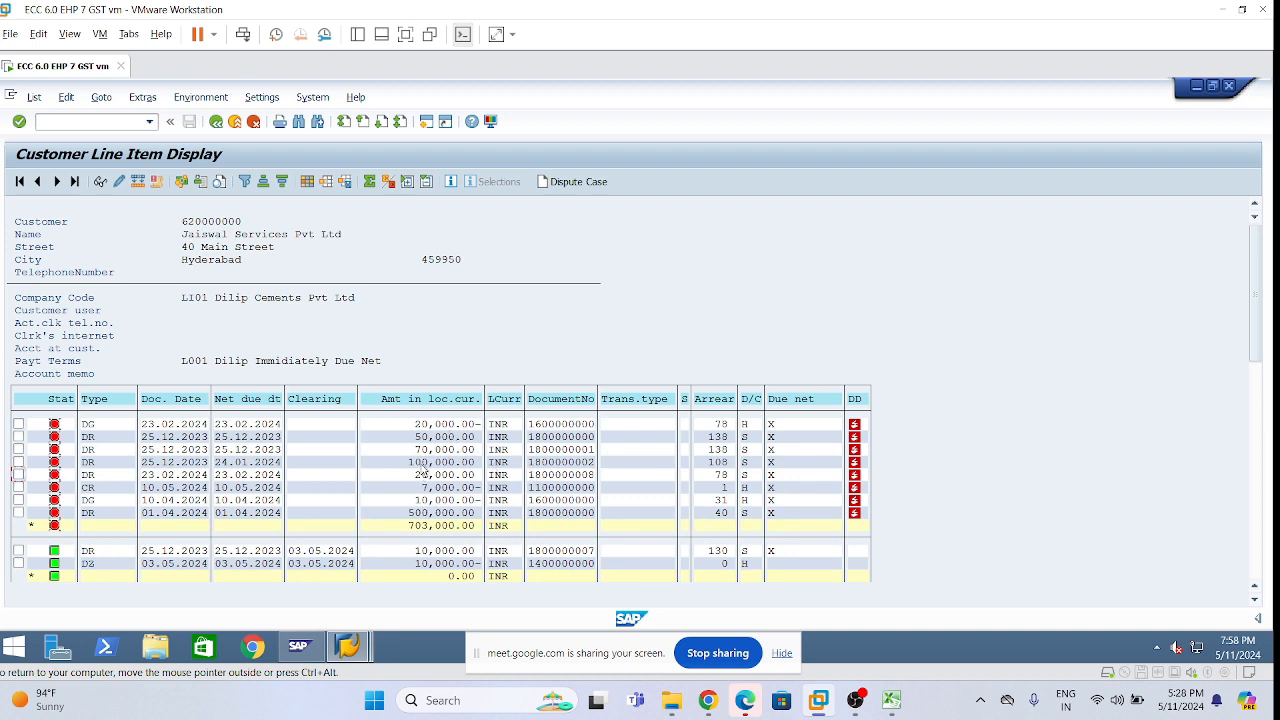
{"action": "left_click", "coordinate": [430, 500]}
{"action": "left_click", "coordinate": [34, 98]}
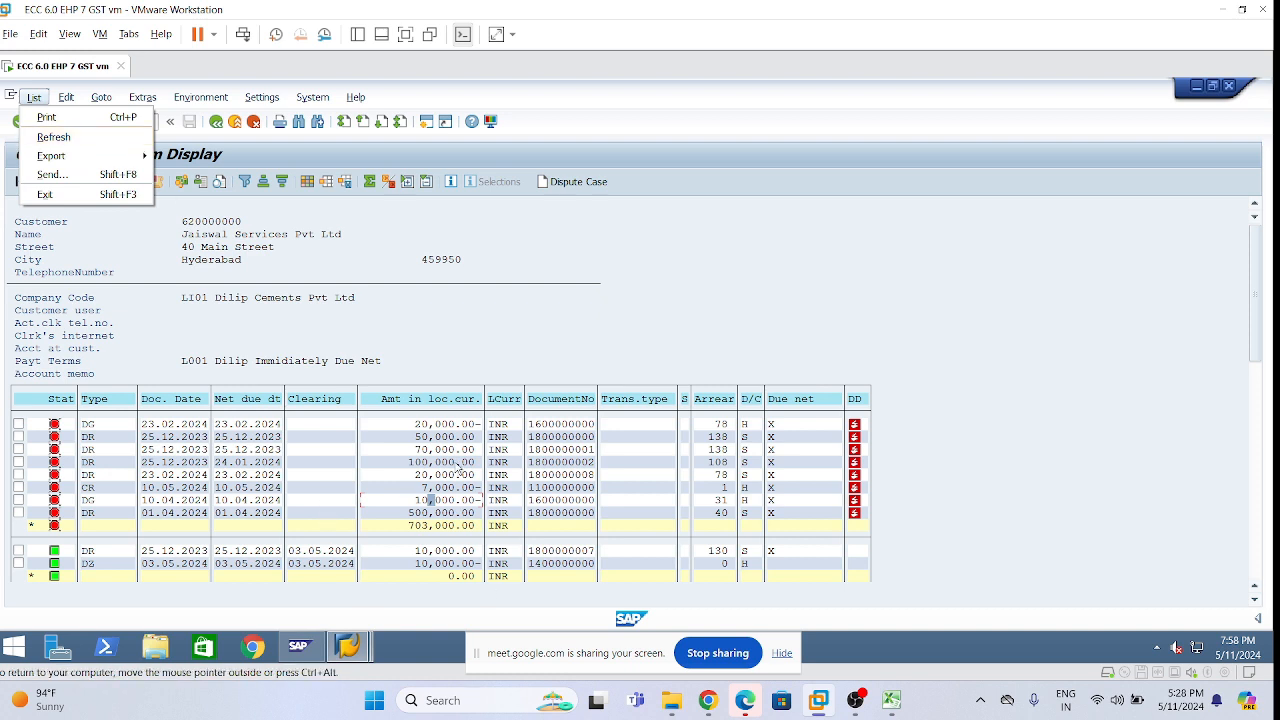
{"action": "left_click", "coordinate": [88, 137]}
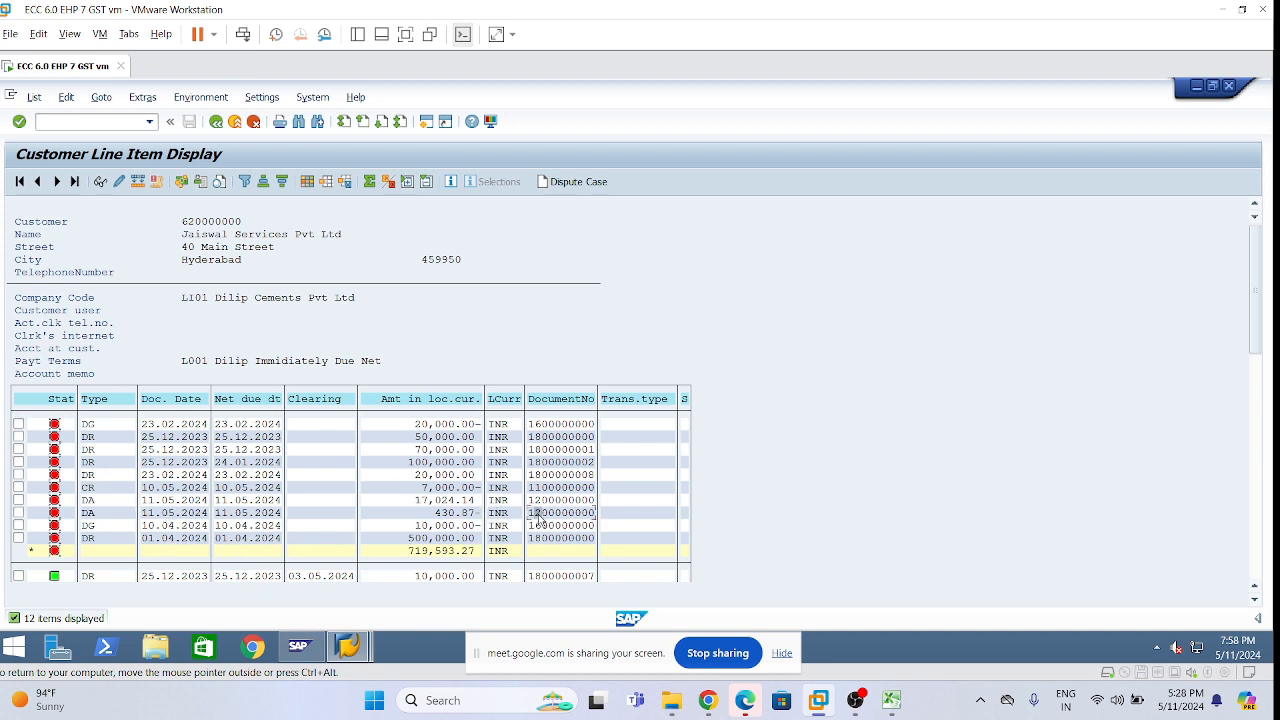
Check the document type and amount of the DA items dated 11.05.2024
{"action": "left_click", "coordinate": [107, 516]}
{"action": "left_click", "coordinate": [423, 503]}
{"action": "left_click", "coordinate": [101, 503]}
{"action": "left_click", "coordinate": [405, 502]}
Open the document overview of the 17,024.14 DA item and check its customer and Interest Paid A/C lines
{"action": "double_click", "coordinate": [561, 500]}
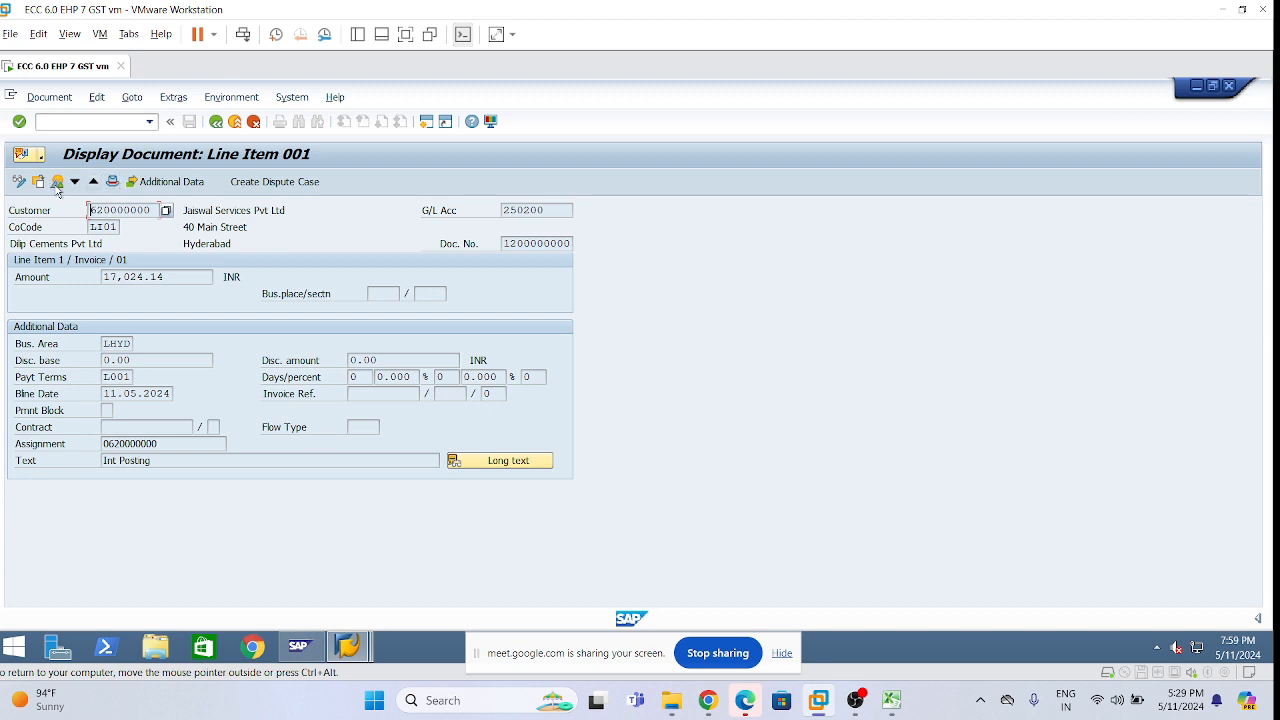
{"action": "left_click", "coordinate": [57, 182]}
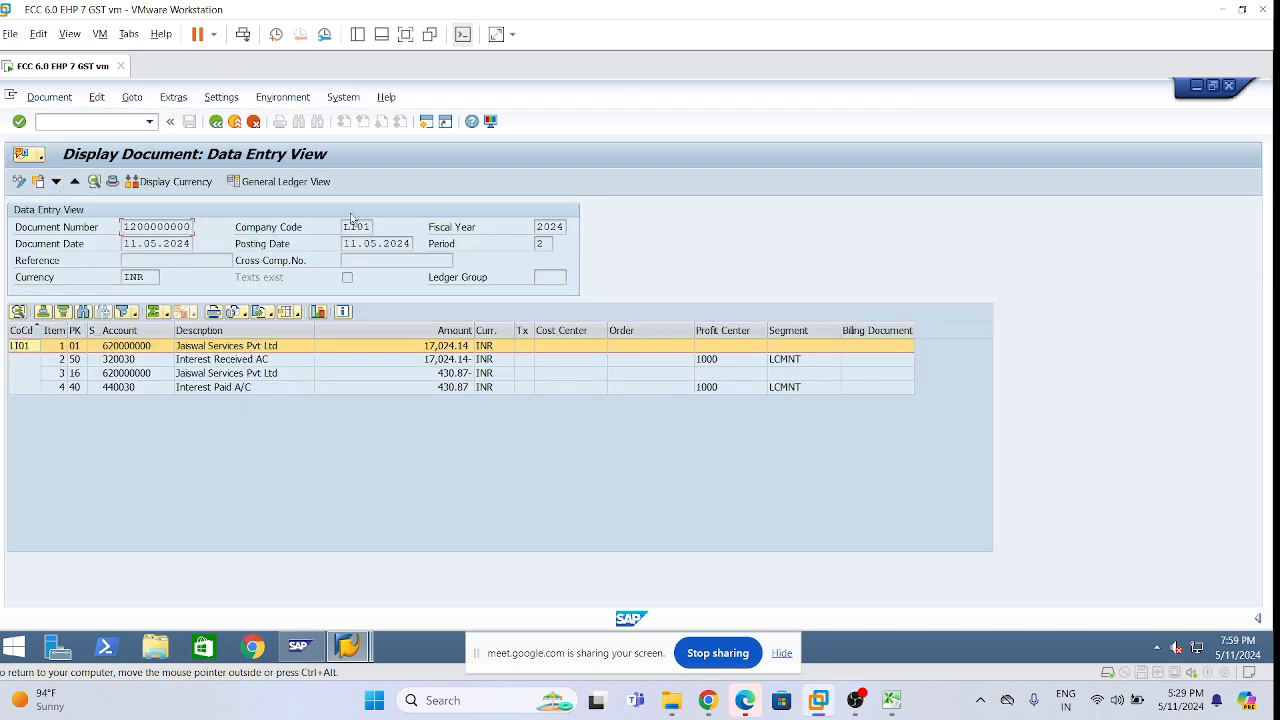
{"action": "left_click", "coordinate": [446, 376]}
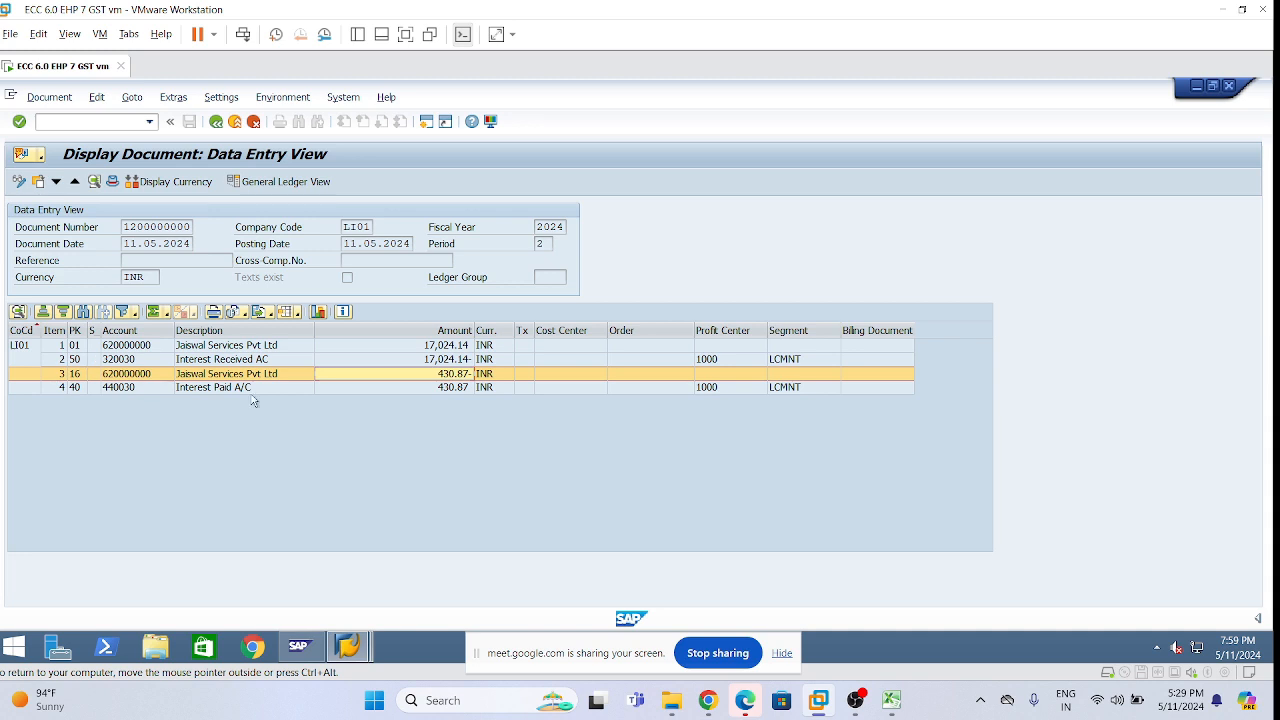
{"action": "left_click", "coordinate": [284, 389]}
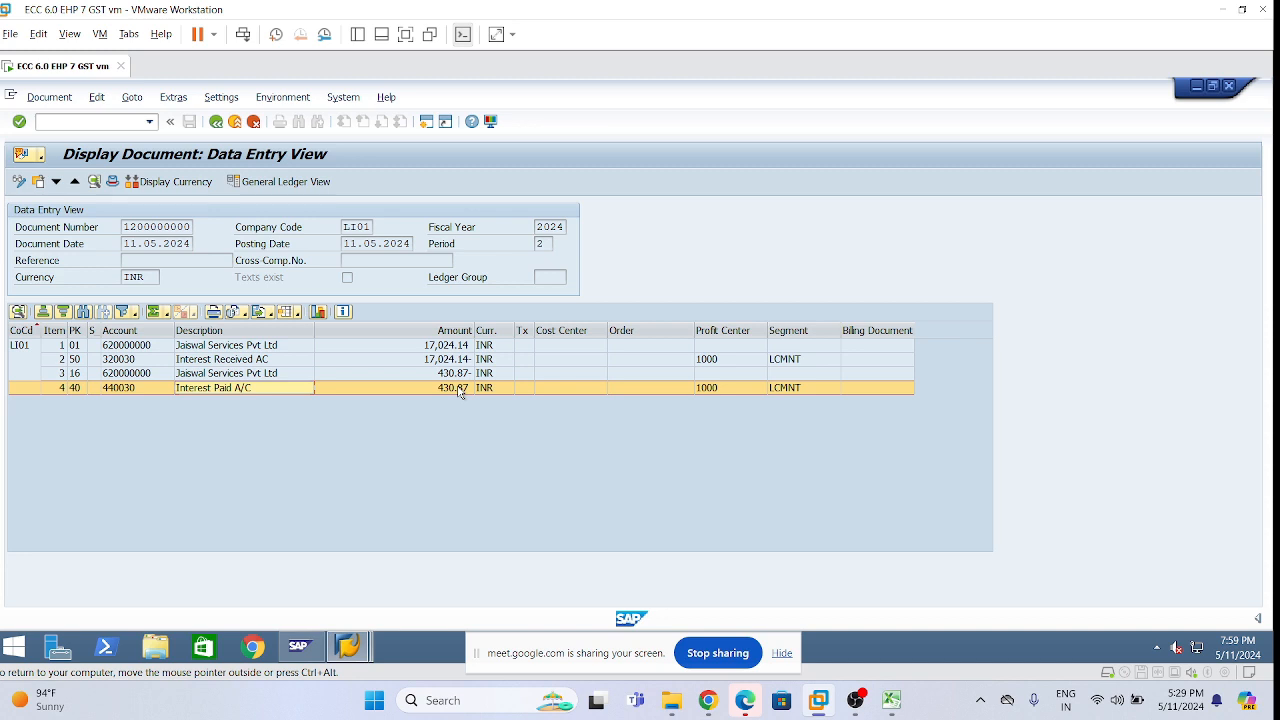
{"action": "left_click", "coordinate": [247, 377]}
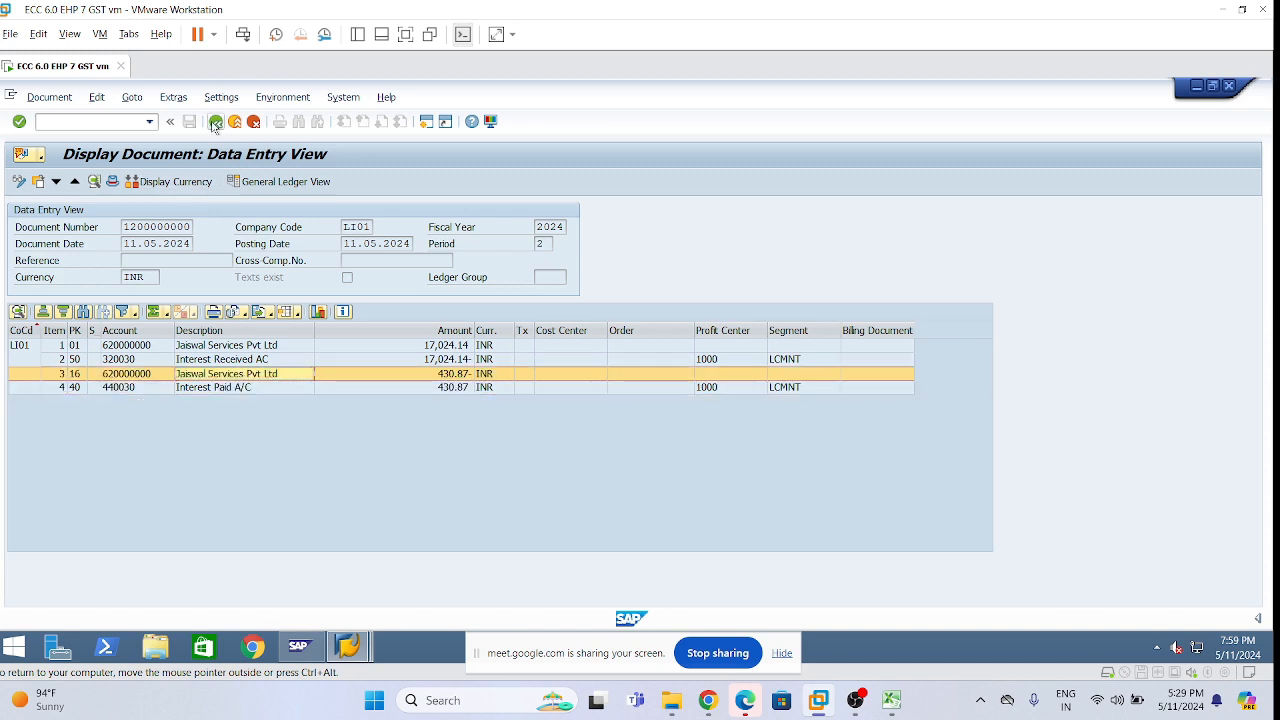
Leave the posted interest document and the customer line item display, returning to the SAP Easy Access menu
{"action": "left_click", "coordinate": [153, 227]}
{"action": "left_click", "coordinate": [213, 122]}
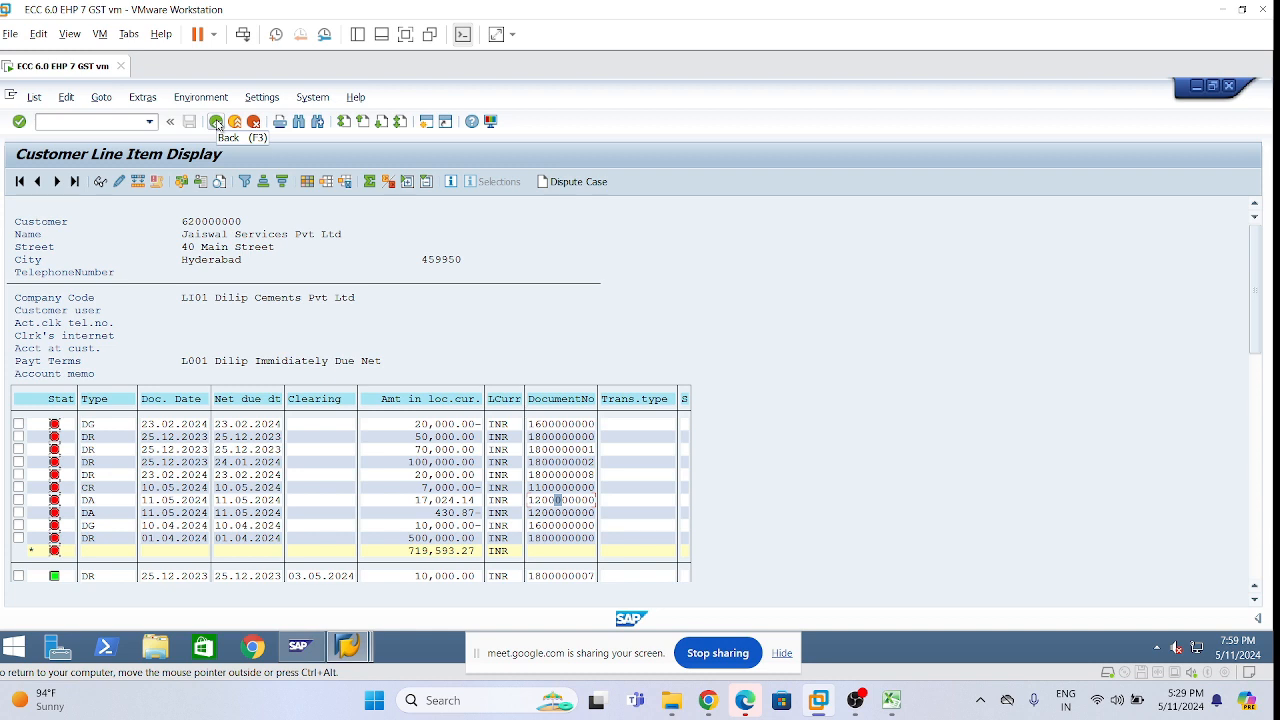
{"action": "left_click", "coordinate": [216, 122]}
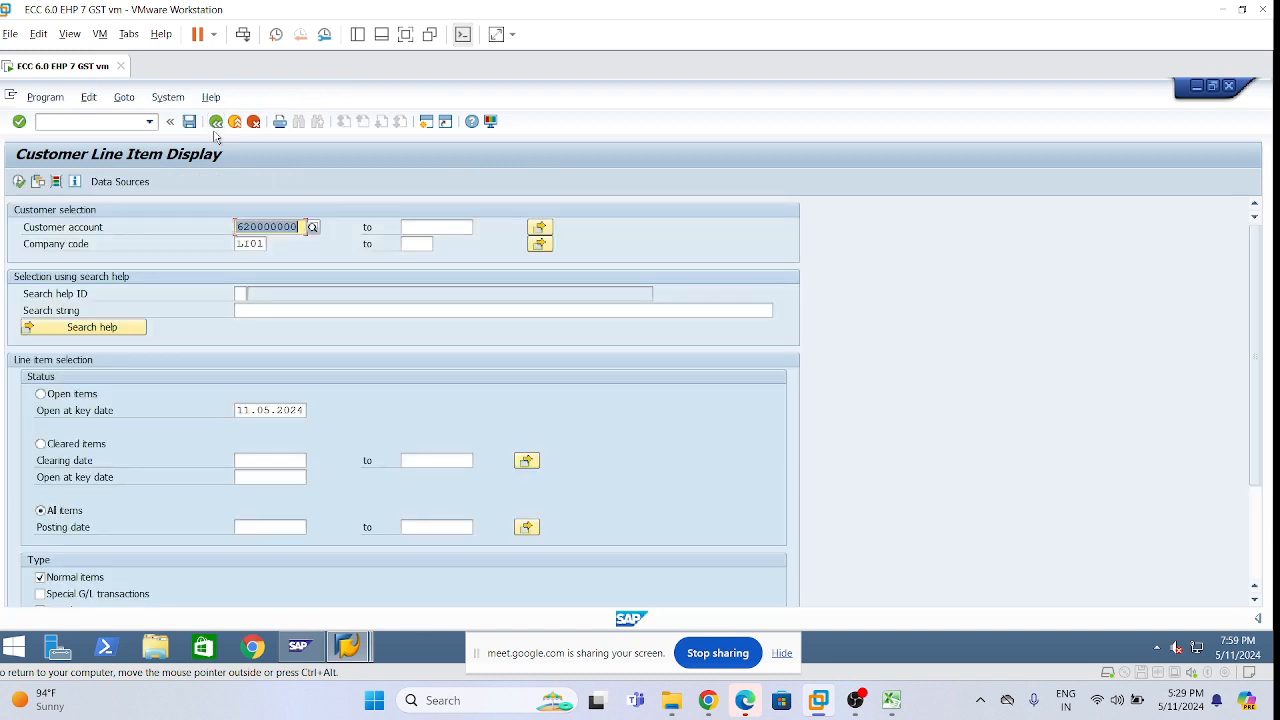
{"action": "left_click", "coordinate": [216, 122]}
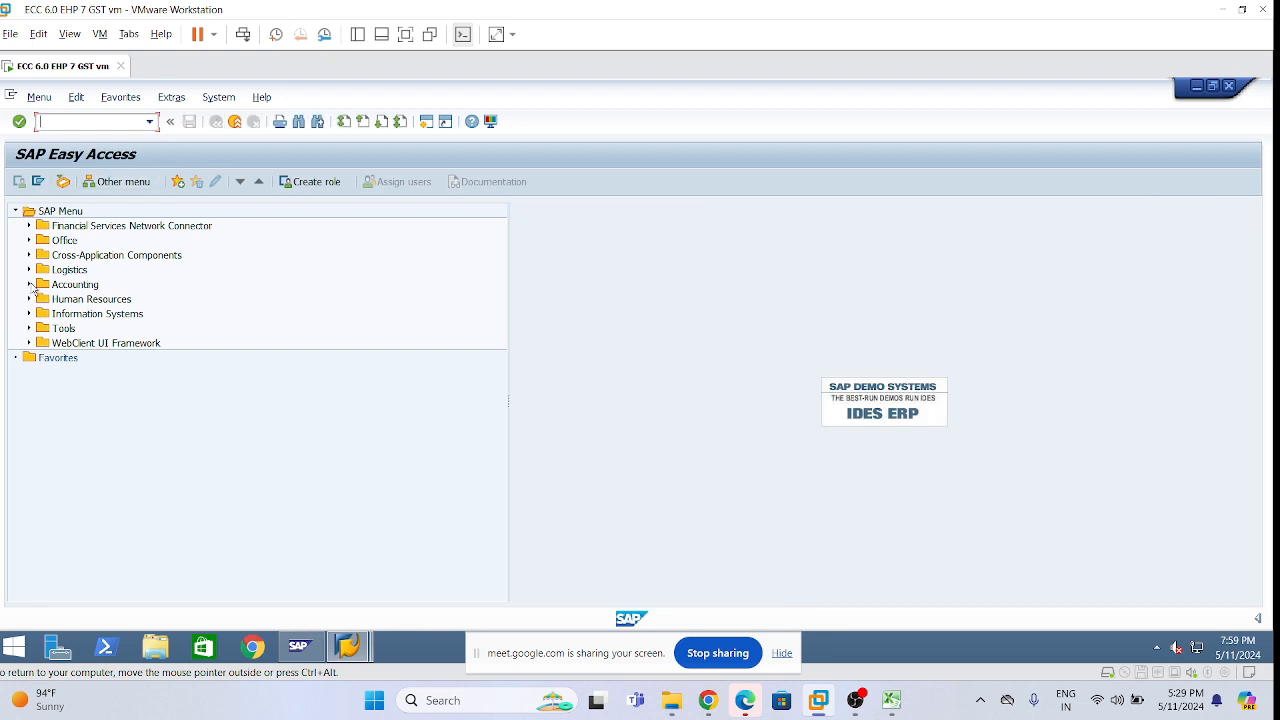
Expand the SAP menu through Accounting, Financial Accounting, Accounts Receivable and Periodic Processing to Interest Calculation
{"action": "left_click", "coordinate": [31, 286]}
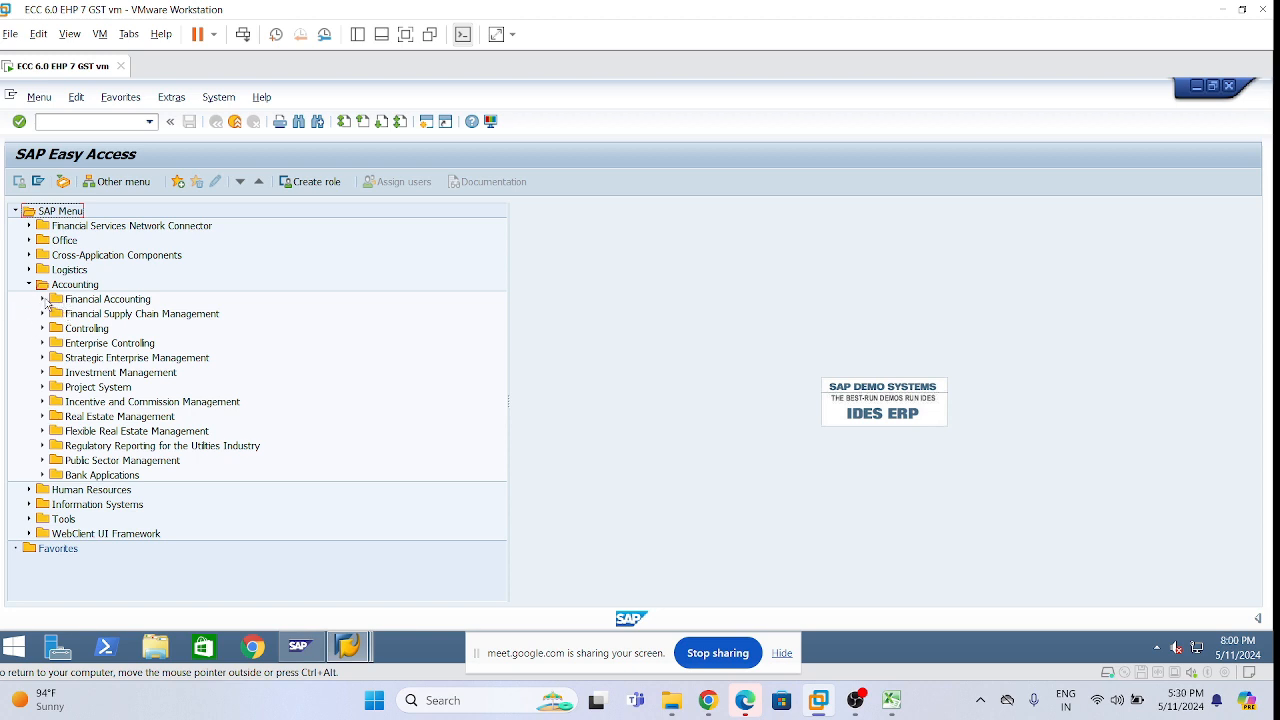
{"action": "left_click", "coordinate": [42, 300]}
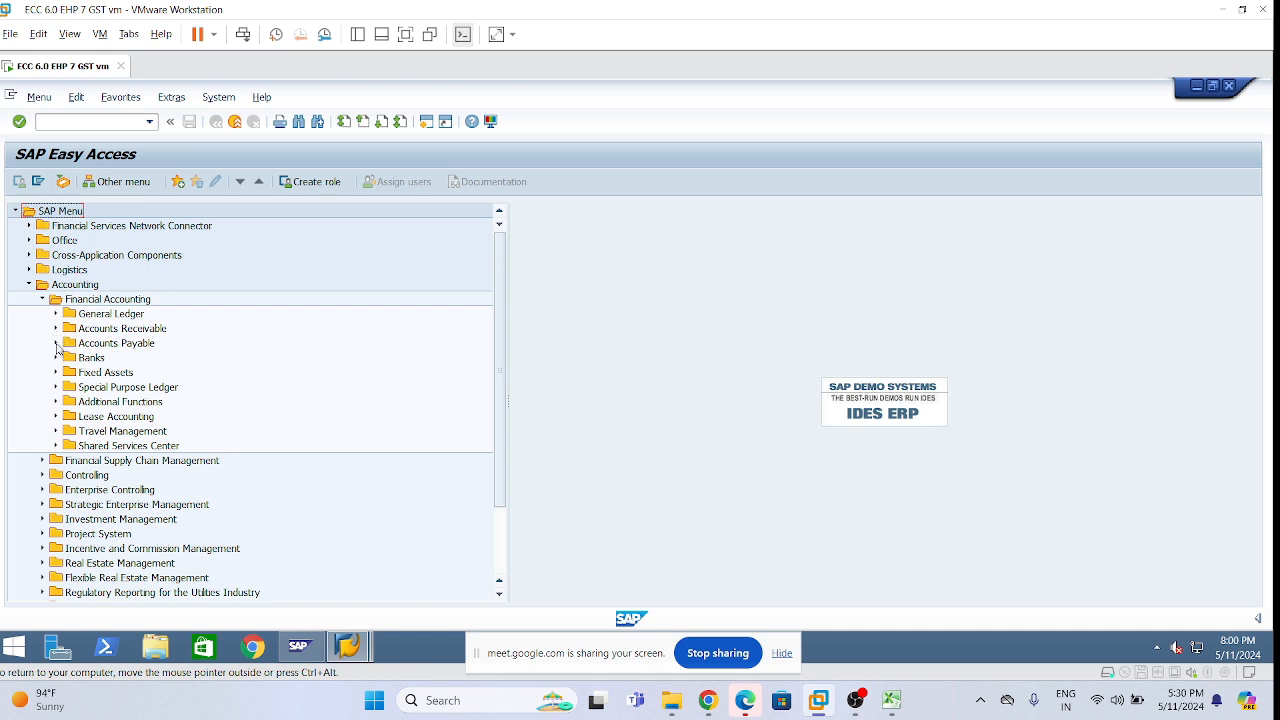
{"action": "left_click", "coordinate": [55, 329]}
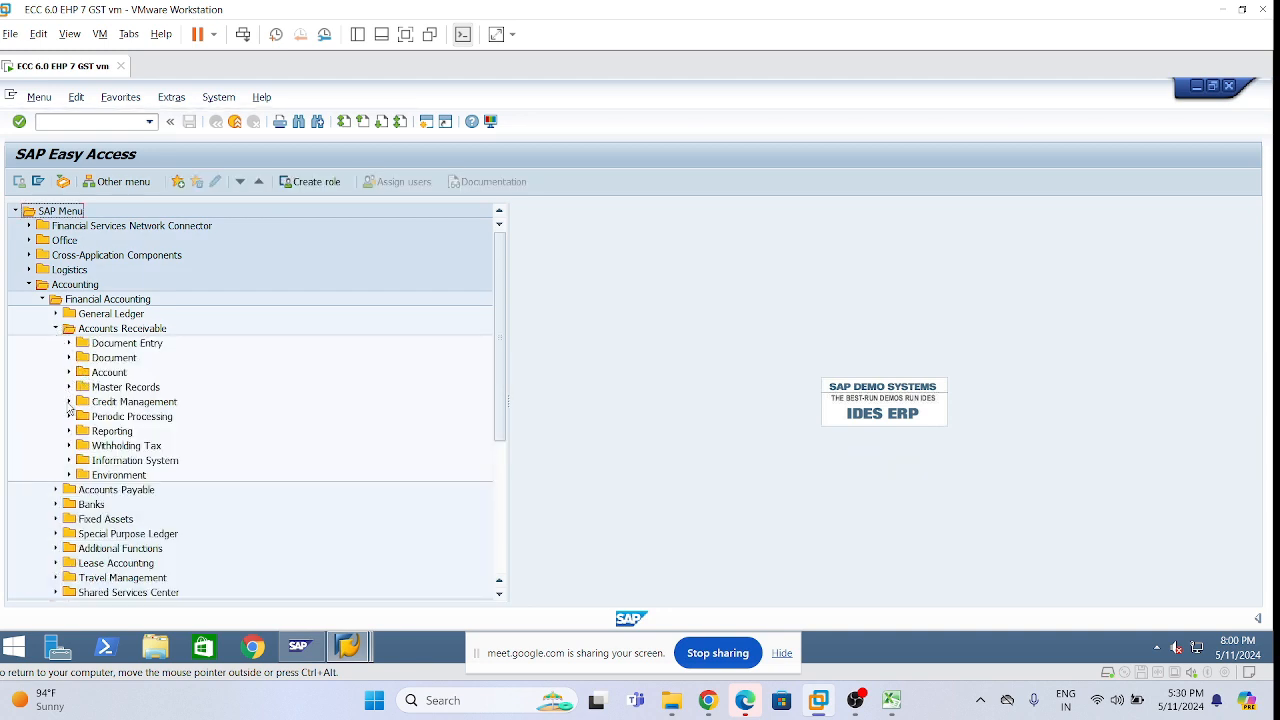
{"action": "left_click", "coordinate": [69, 416]}
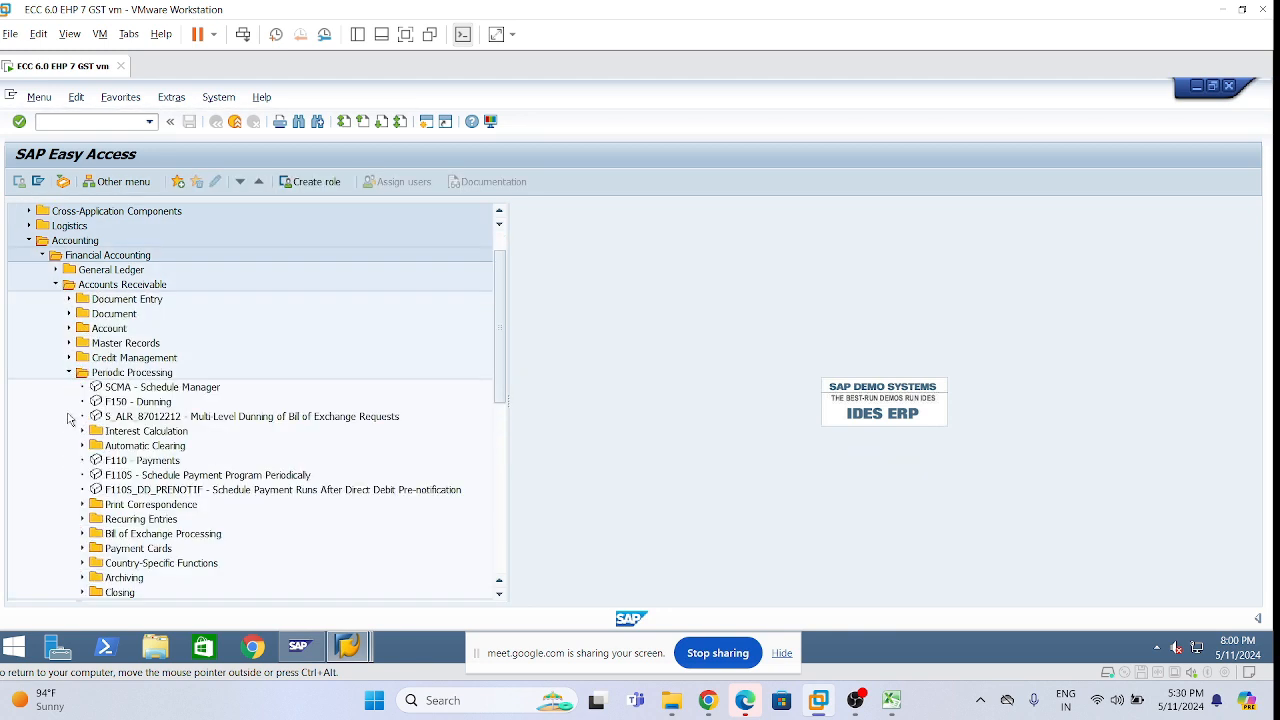
{"action": "left_click", "coordinate": [81, 432]}
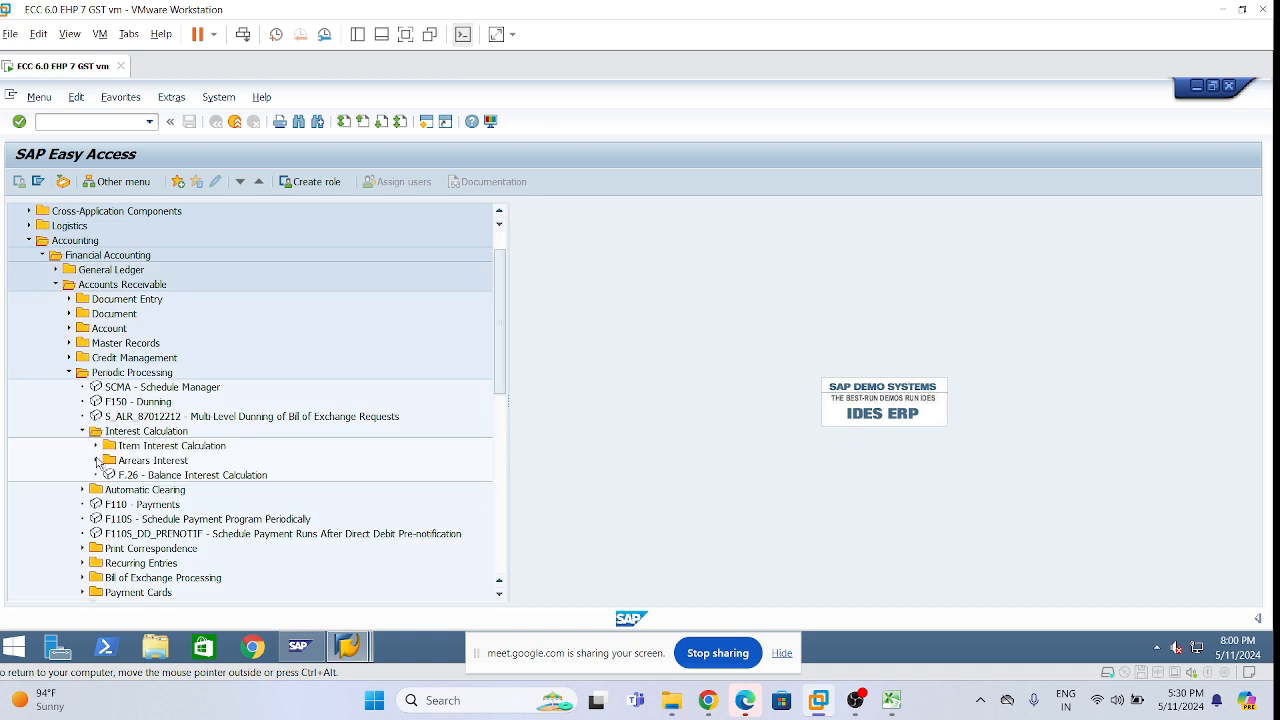
Expand the Arrears Interest folder and start F.2B - With Open Items
{"action": "left_click", "coordinate": [96, 446]}
{"action": "left_click", "coordinate": [96, 446]}
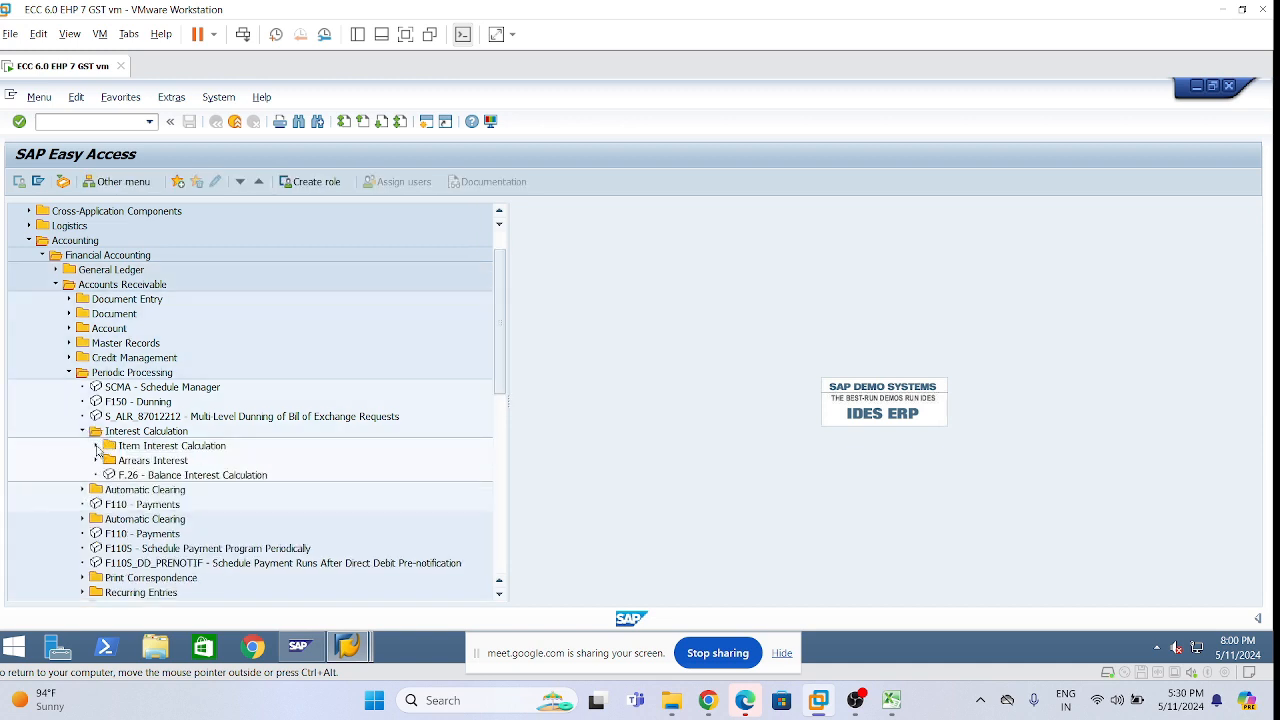
{"action": "left_click", "coordinate": [96, 460]}
{"action": "left_click", "coordinate": [230, 491]}
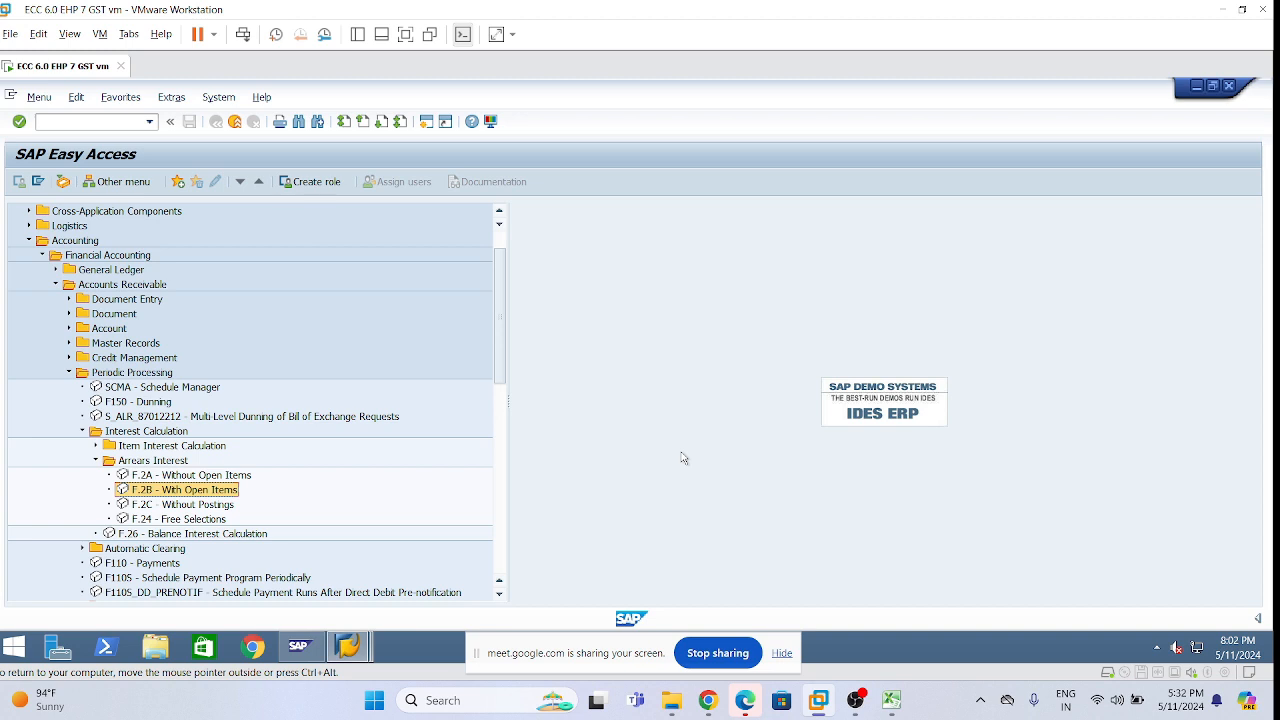
{"action": "double_click", "coordinate": [181, 492]}
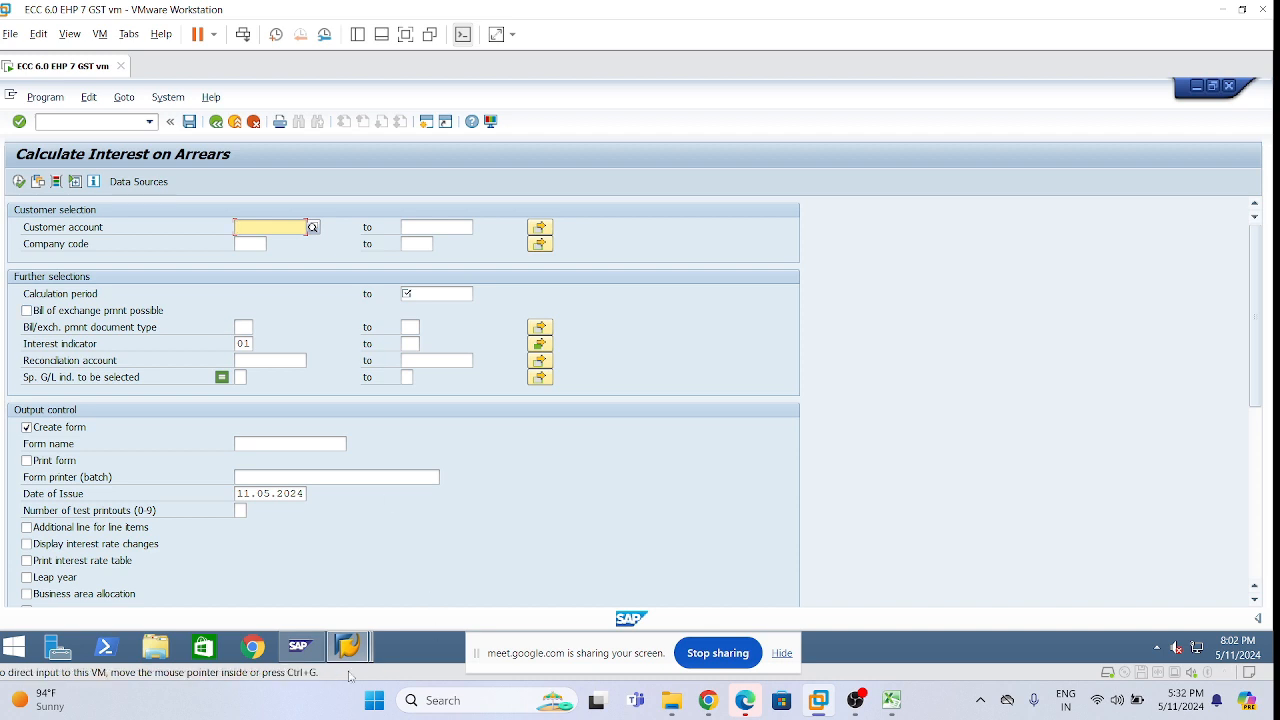
Switch to the Item Interest Calculation session and start transaction FD02 in it
{"action": "mouse_move", "coordinate": [352, 657]}
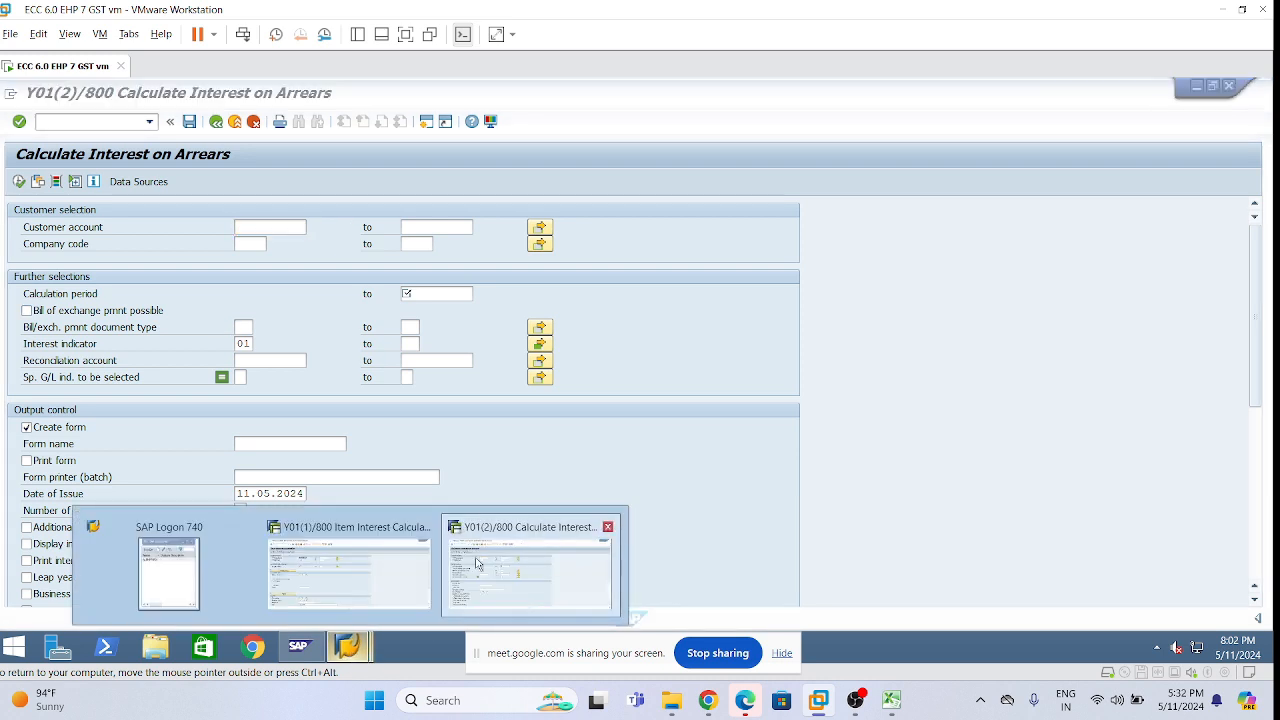
{"action": "left_click", "coordinate": [550, 558]}
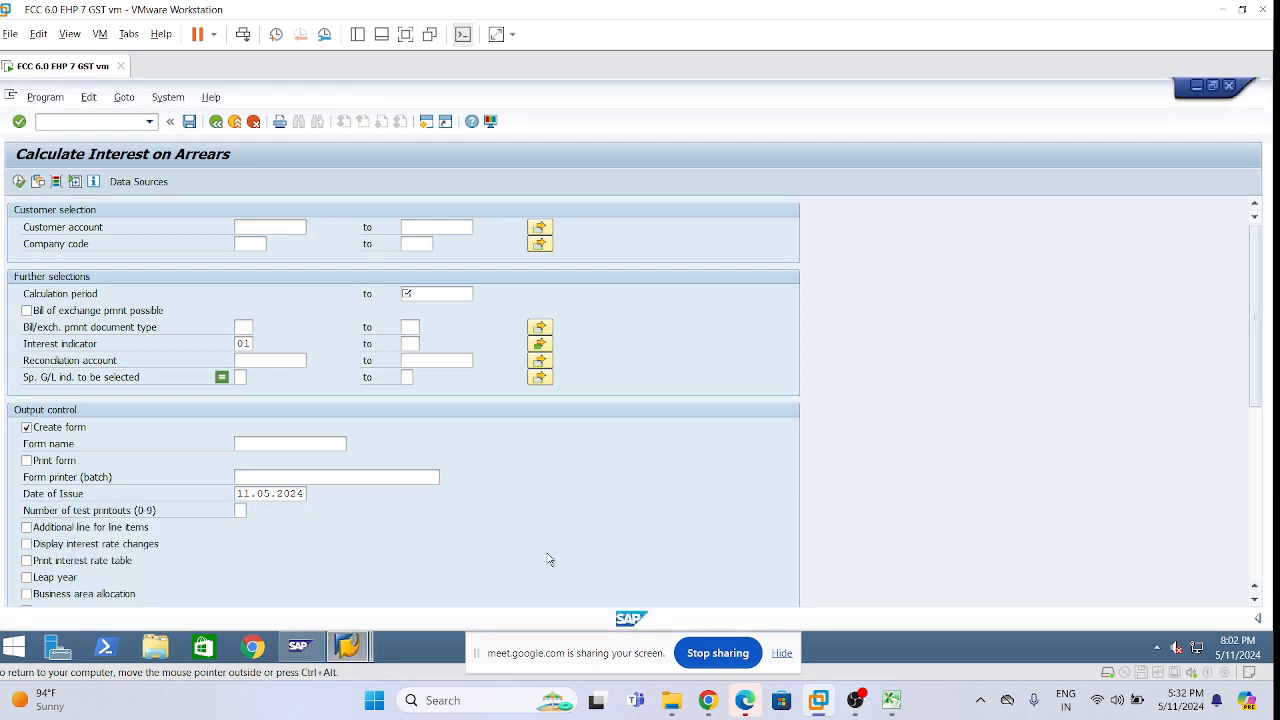
{"action": "mouse_move", "coordinate": [366, 651]}
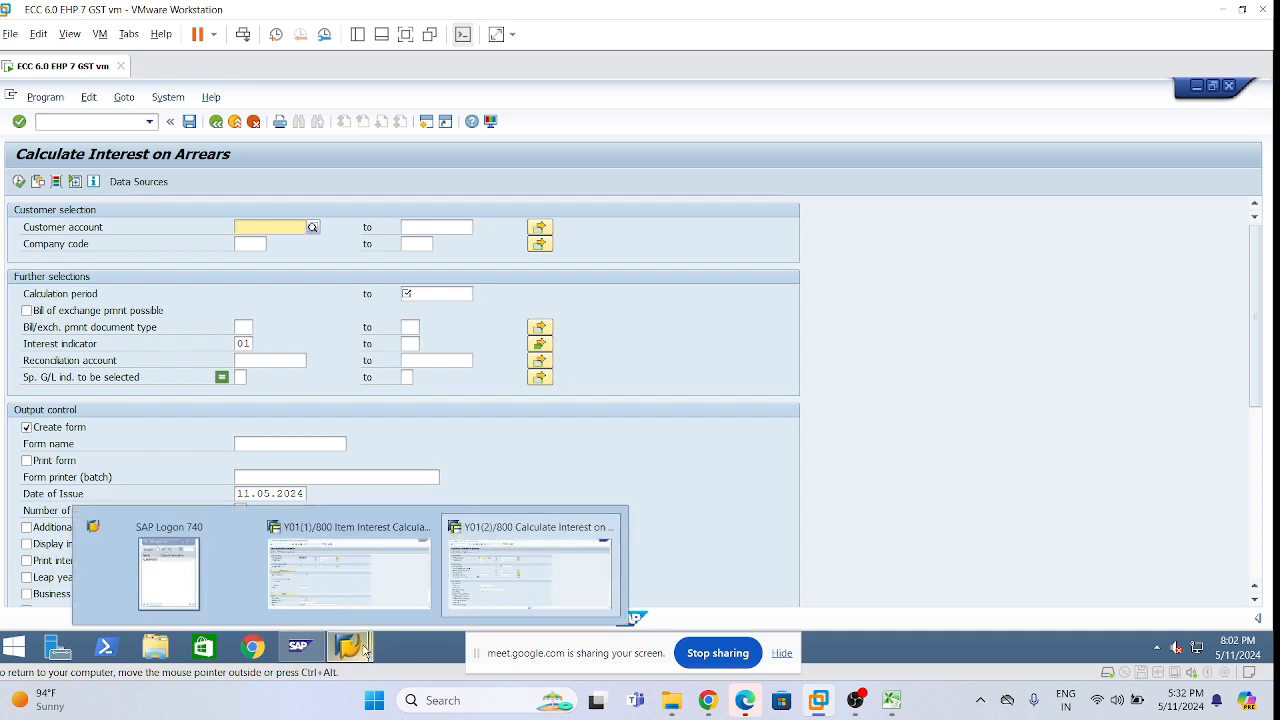
{"action": "left_click", "coordinate": [325, 572]}
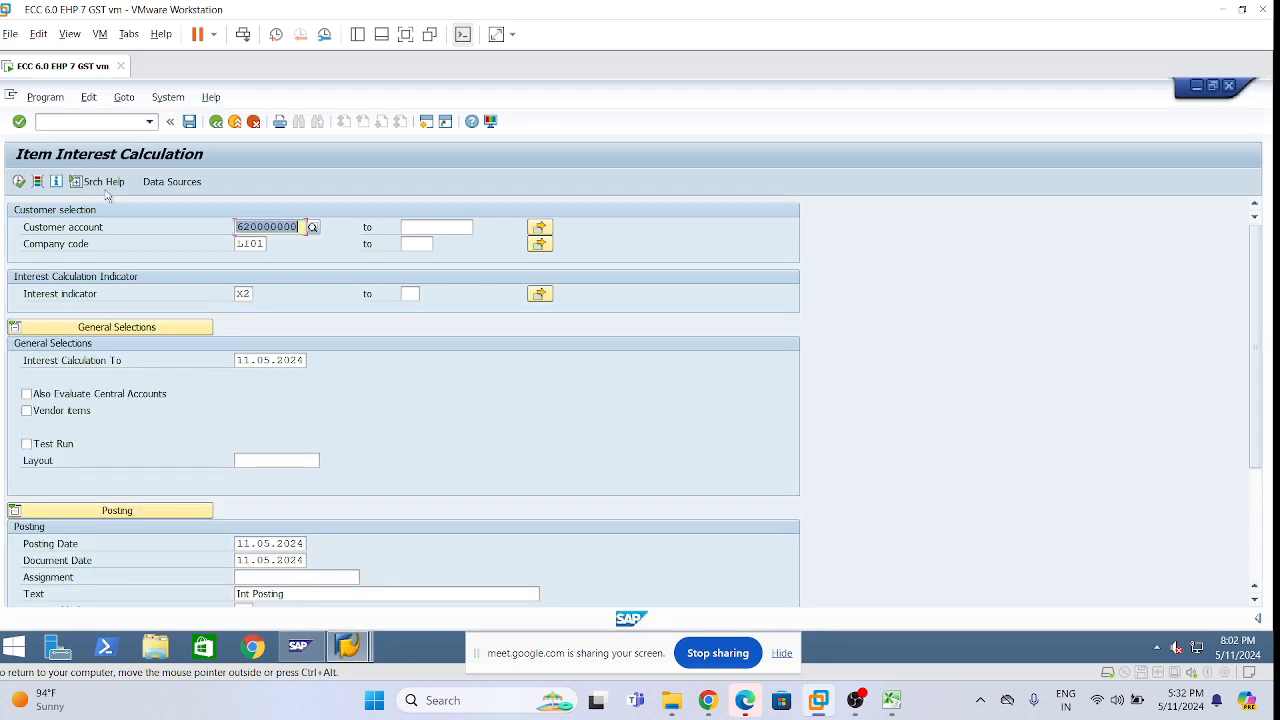
{"action": "left_click", "coordinate": [72, 122]}
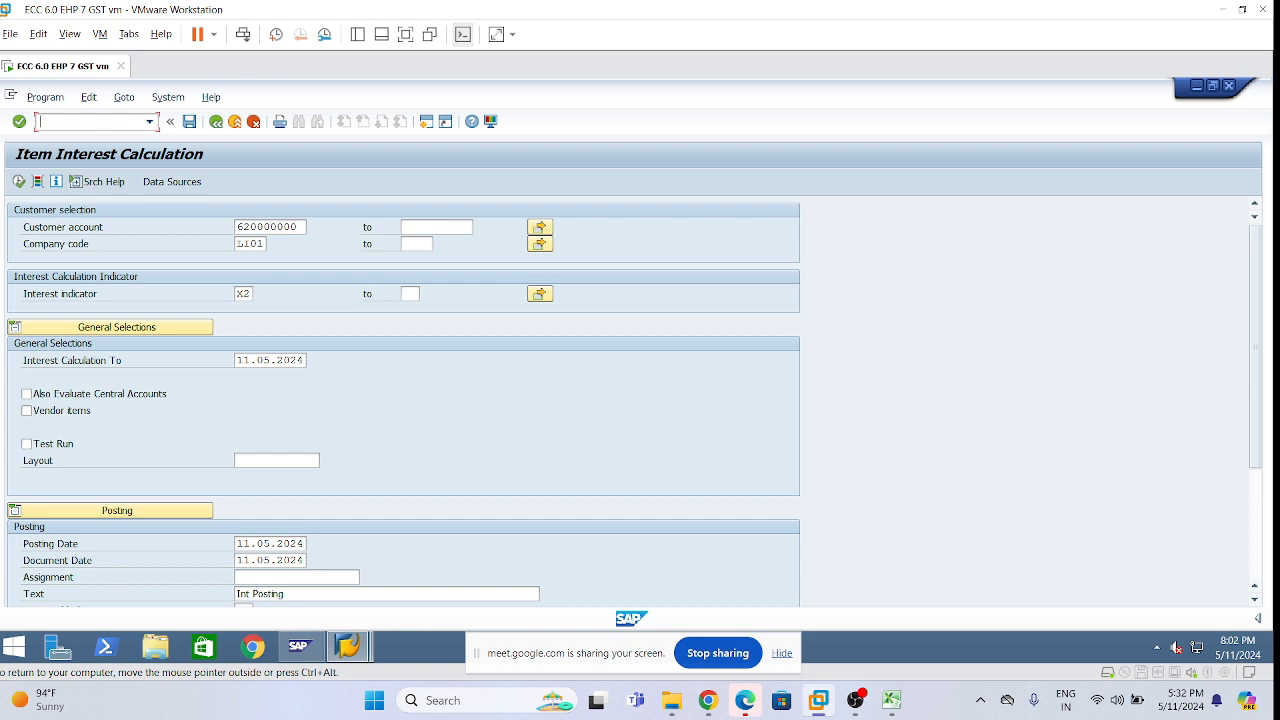
{"action": "type", "text": "/nfd02"}
{"action": "key", "text": "Return"}
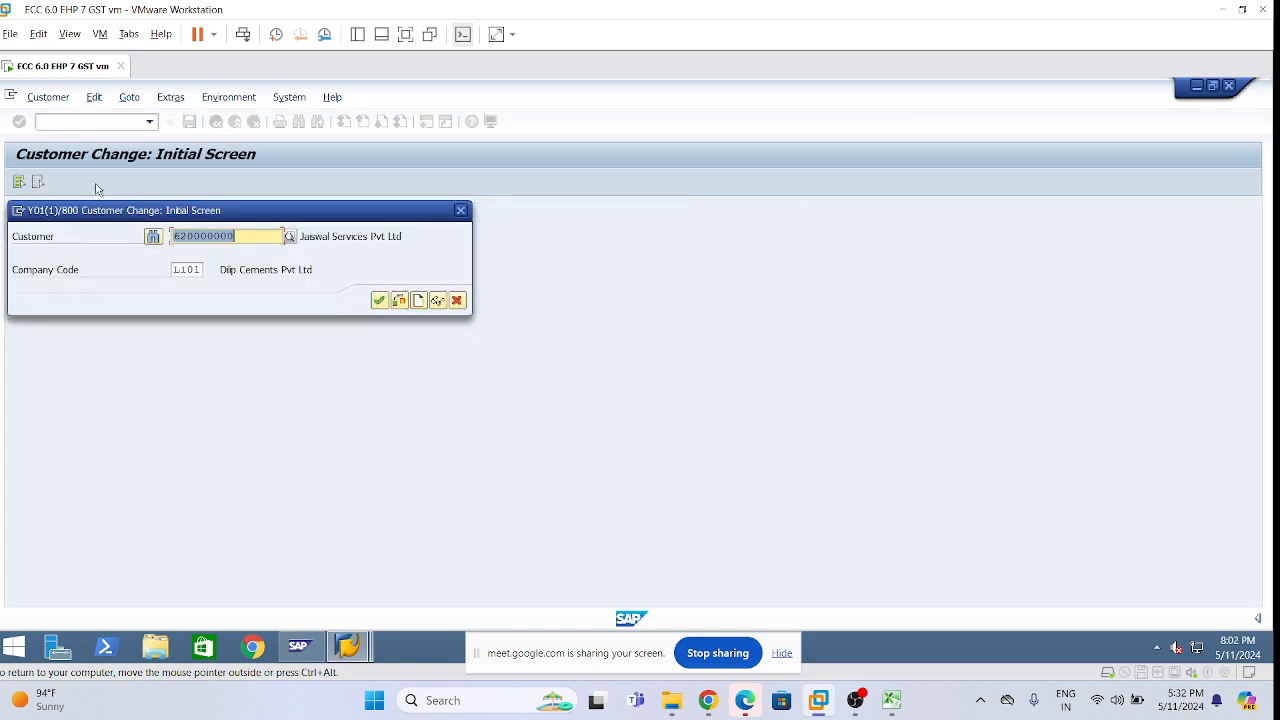
Open the company code data of customer Mythila Consultancy Services in company code LI01 for change
{"action": "left_click", "coordinate": [234, 236]}
{"action": "key", "text": "BackSpace"}
{"action": "type", "text": "1"}
{"action": "key", "text": "Return"}
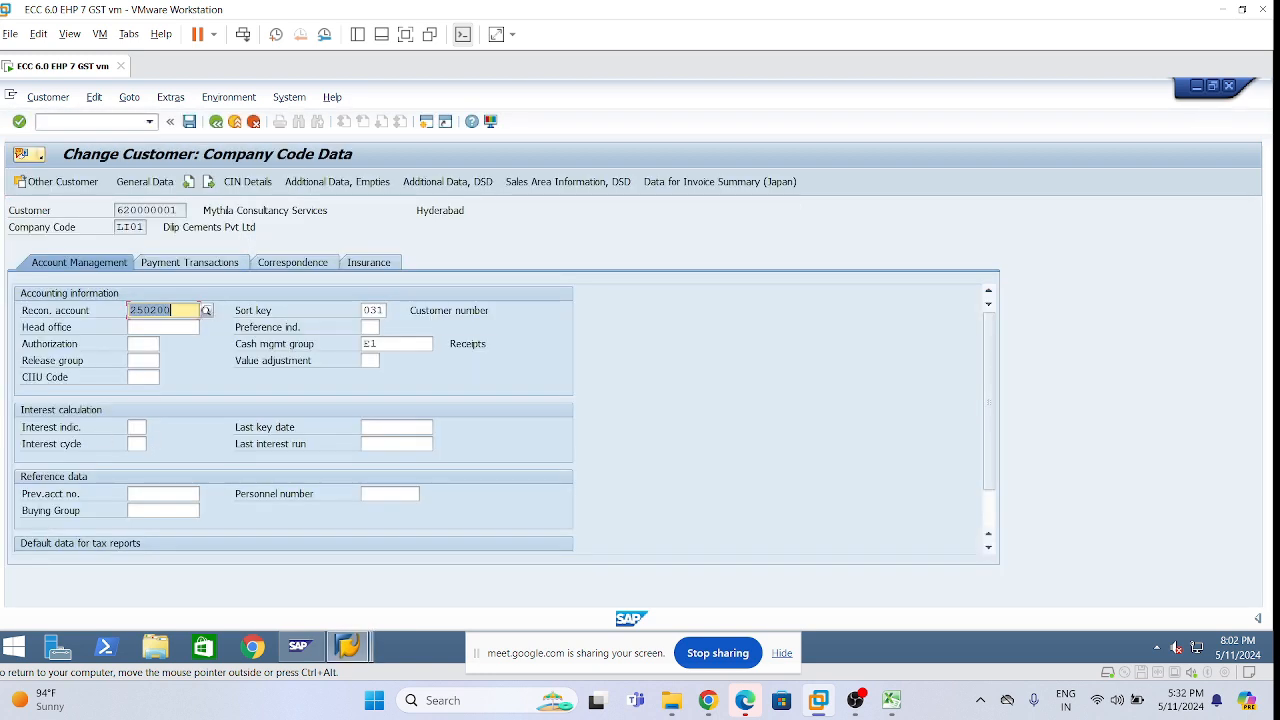
Set the customer's interest indicator to X2, save the change and reopen the same customer record
{"action": "left_click", "coordinate": [136, 427]}
{"action": "type", "text": "X2"}
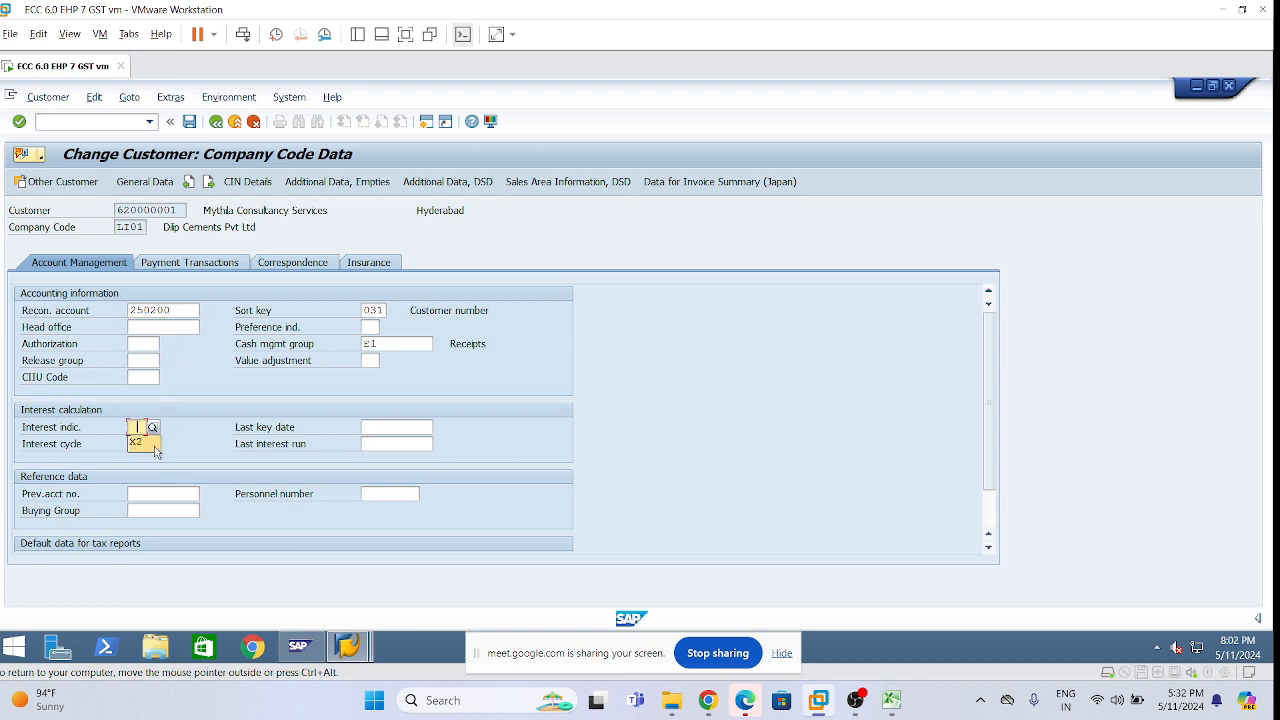
{"action": "left_click", "coordinate": [189, 122]}
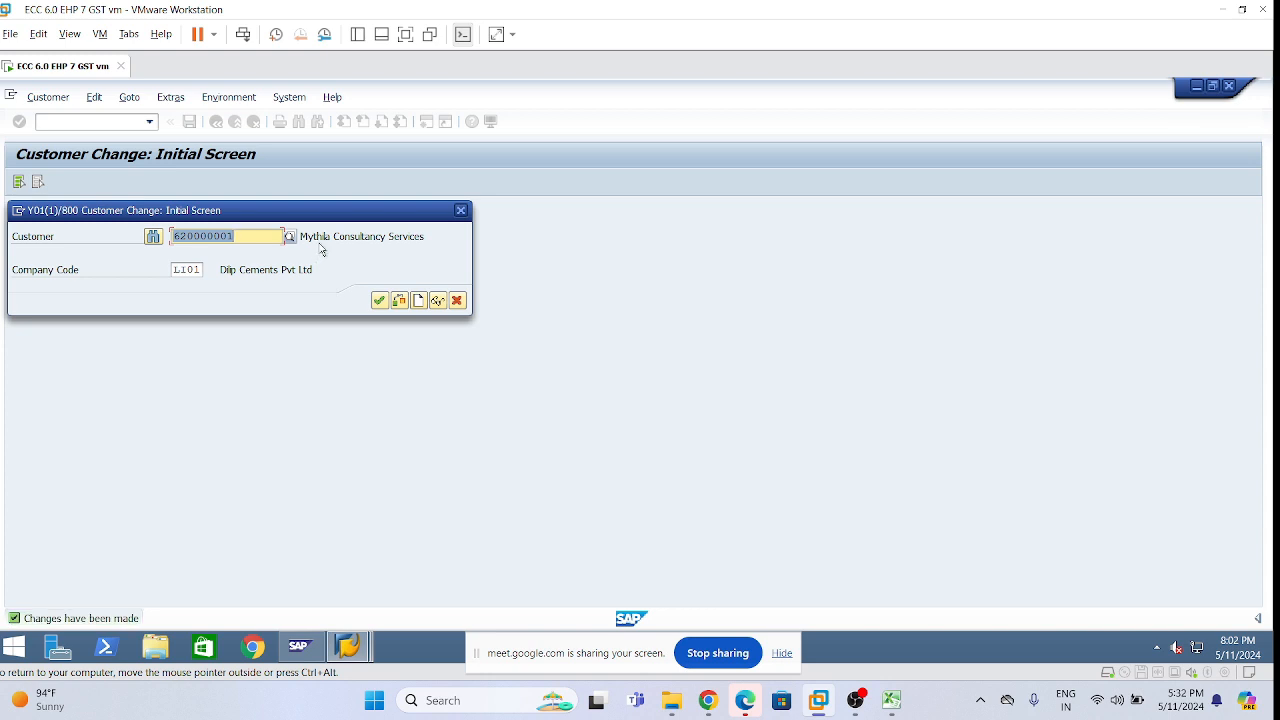
{"action": "left_click", "coordinate": [379, 300]}
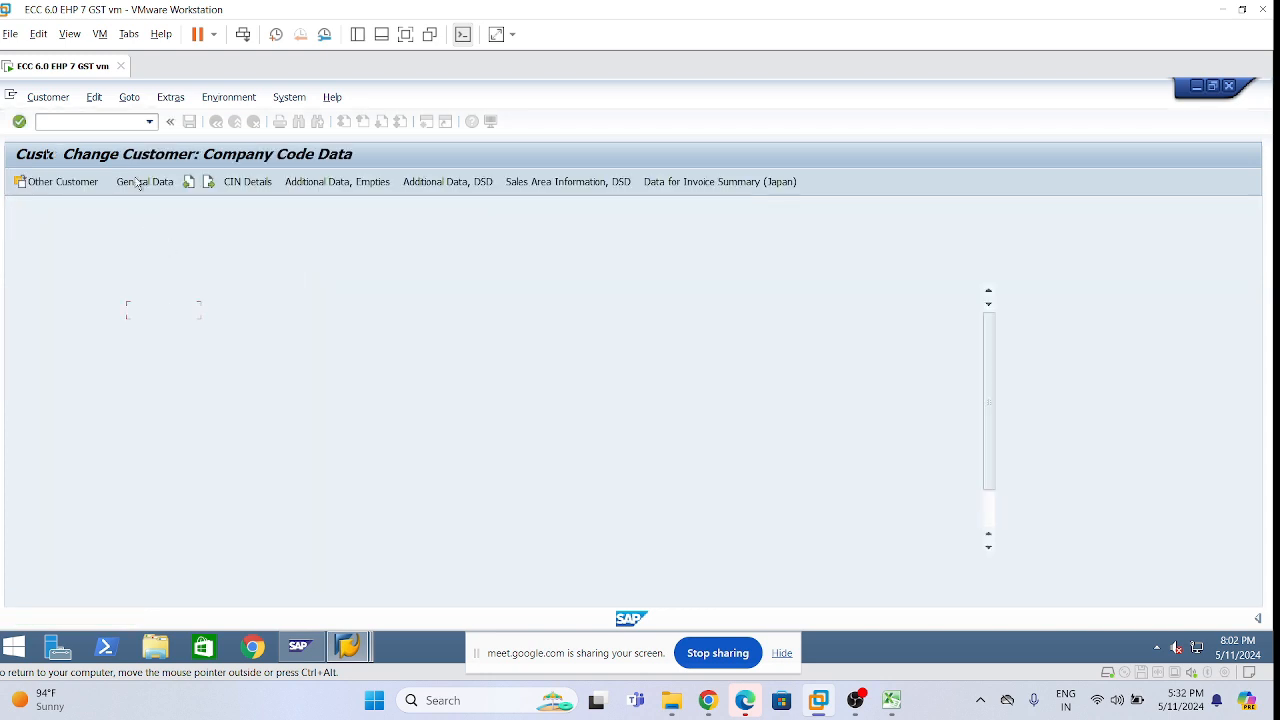
Start transaction FBL5N and list the open items of Mythila Consultancy Services in company code LI01
{"action": "left_click", "coordinate": [149, 121]}
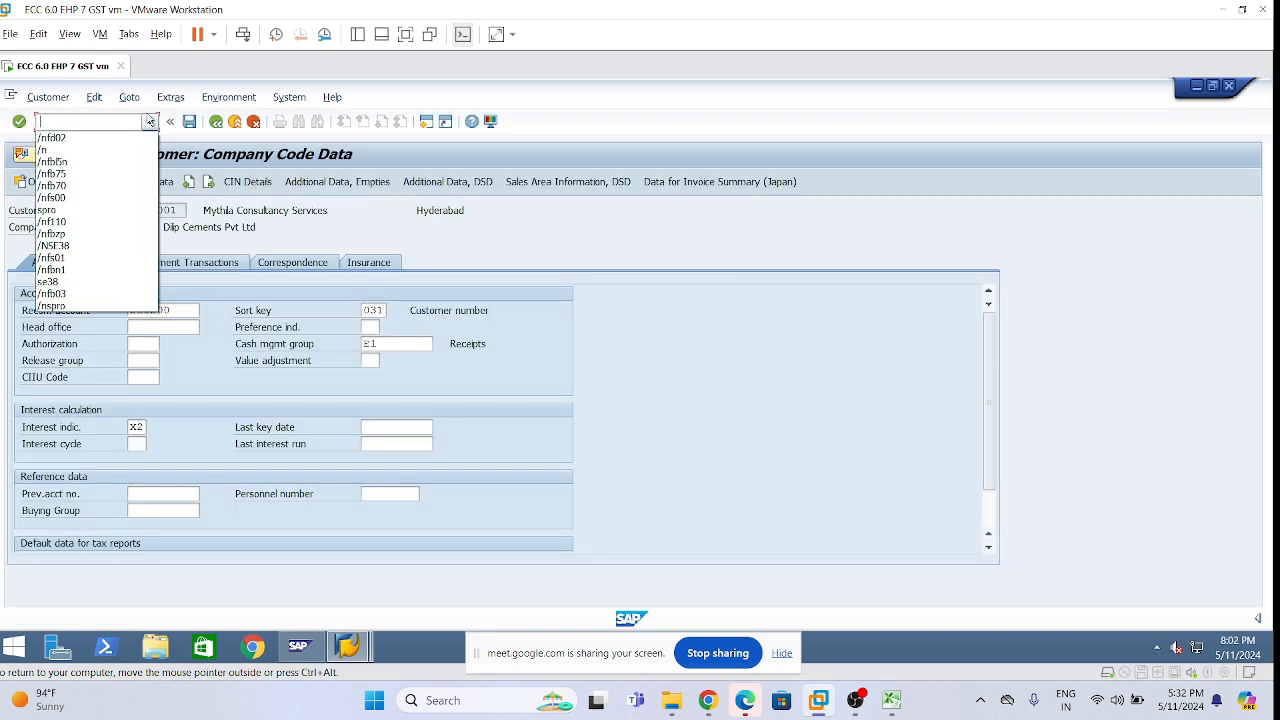
{"action": "left_click", "coordinate": [87, 138]}
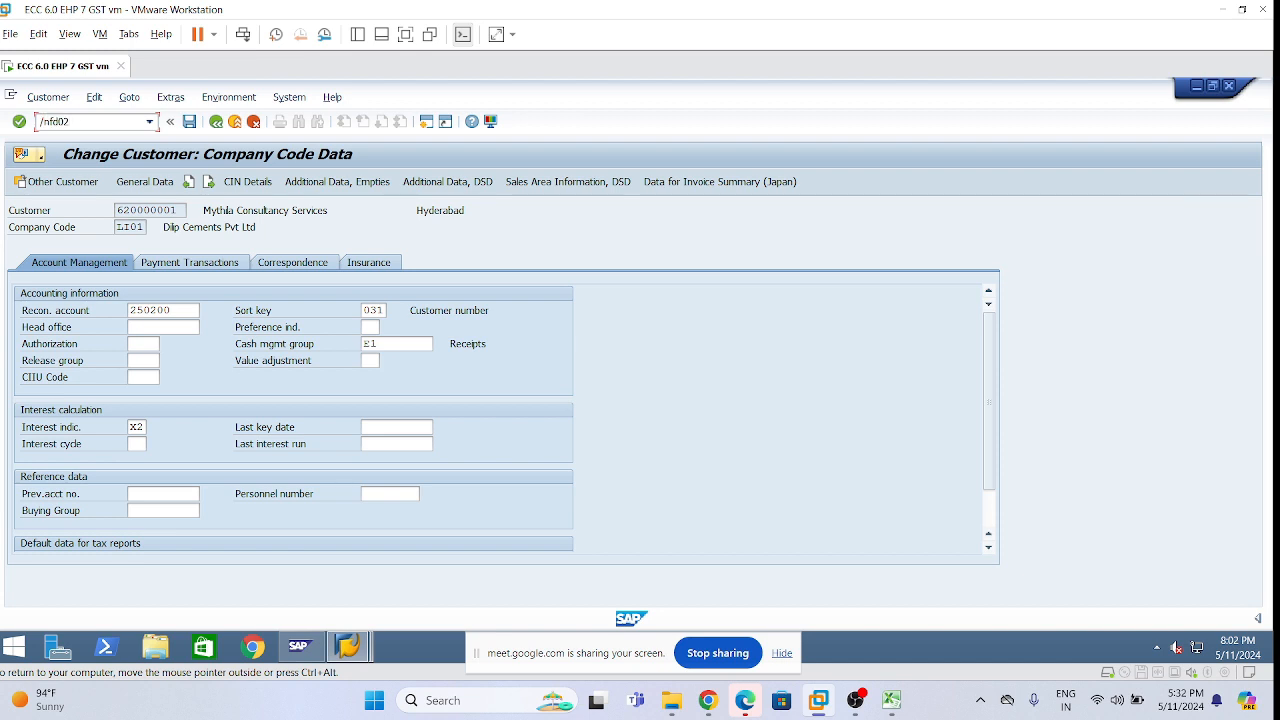
{"action": "key", "text": "BackSpace"}
{"action": "key", "text": "BackSpace"}
{"action": "key", "text": "Return"}
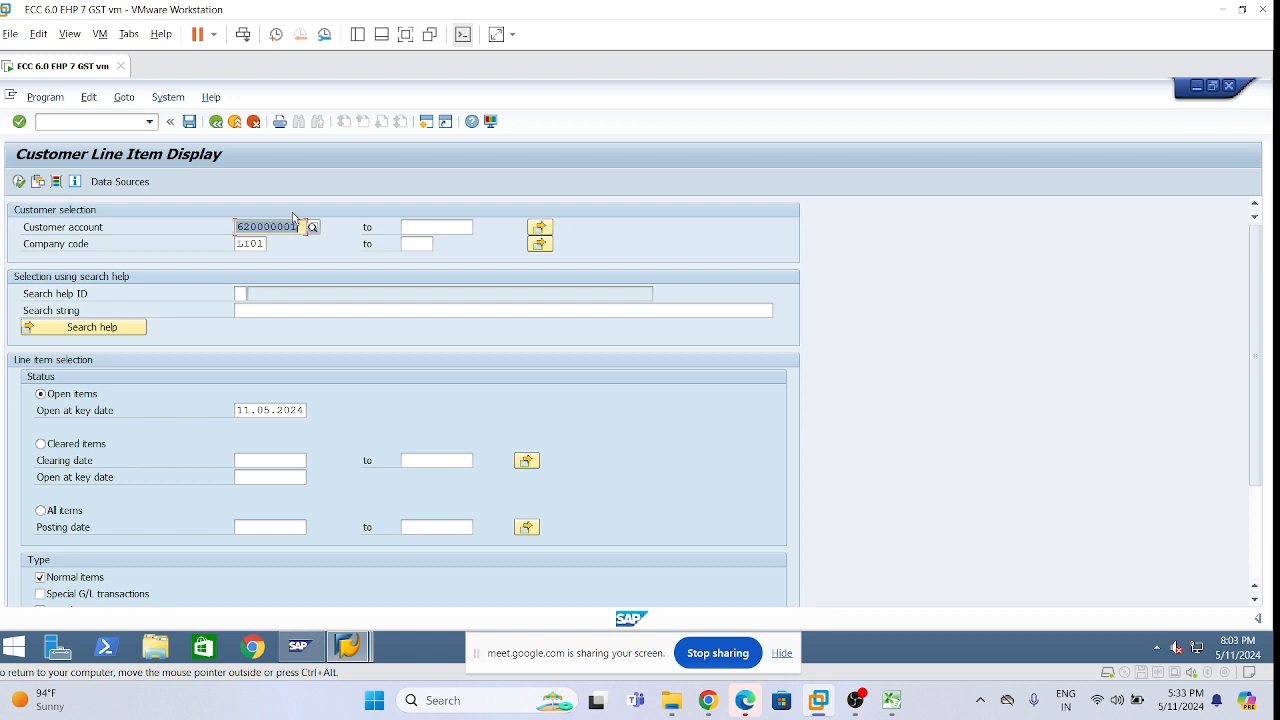
{"action": "left_click", "coordinate": [19, 182]}
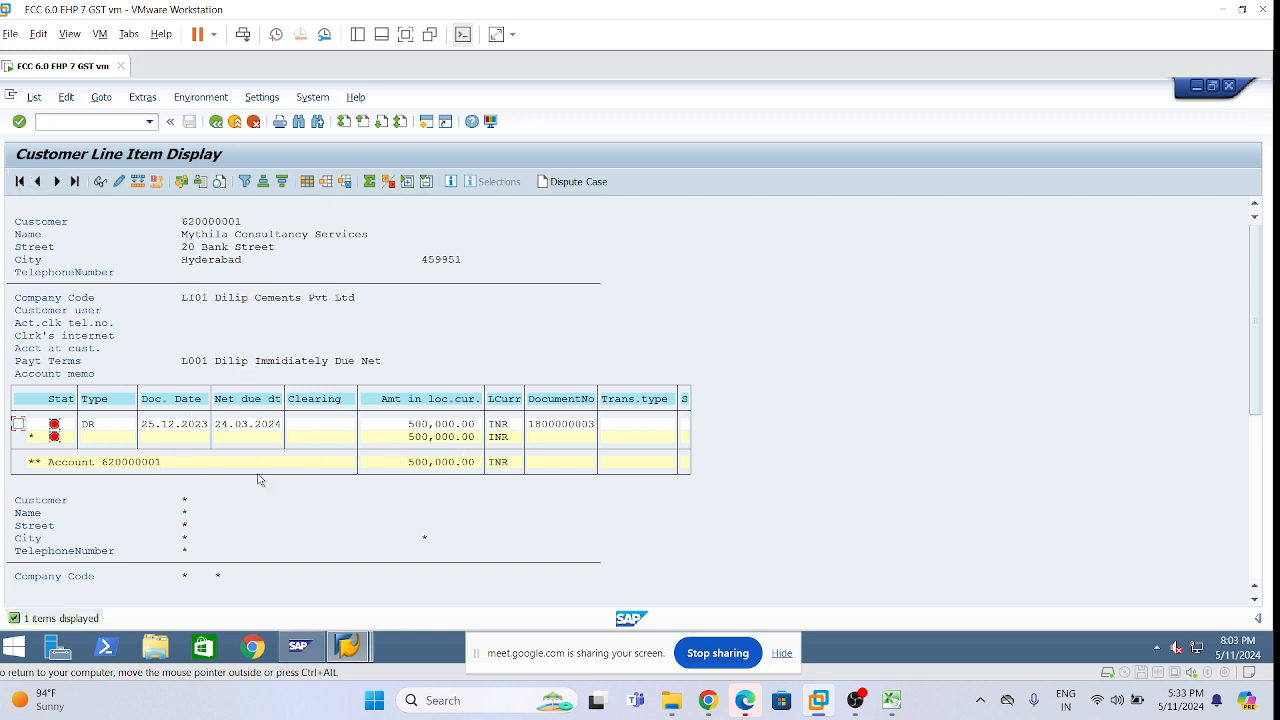
Check the amount, document date and document number of the open DR item, and leave the list
{"action": "left_click", "coordinate": [438, 424]}
{"action": "left_click", "coordinate": [172, 427]}
{"action": "left_click", "coordinate": [560, 426]}
{"action": "left_click", "coordinate": [214, 123]}
Switch to the Calculate Interest on Arrears session and enter the Mythila Consultancy Services customer account and company code LI01
{"action": "mouse_move", "coordinate": [352, 656]}
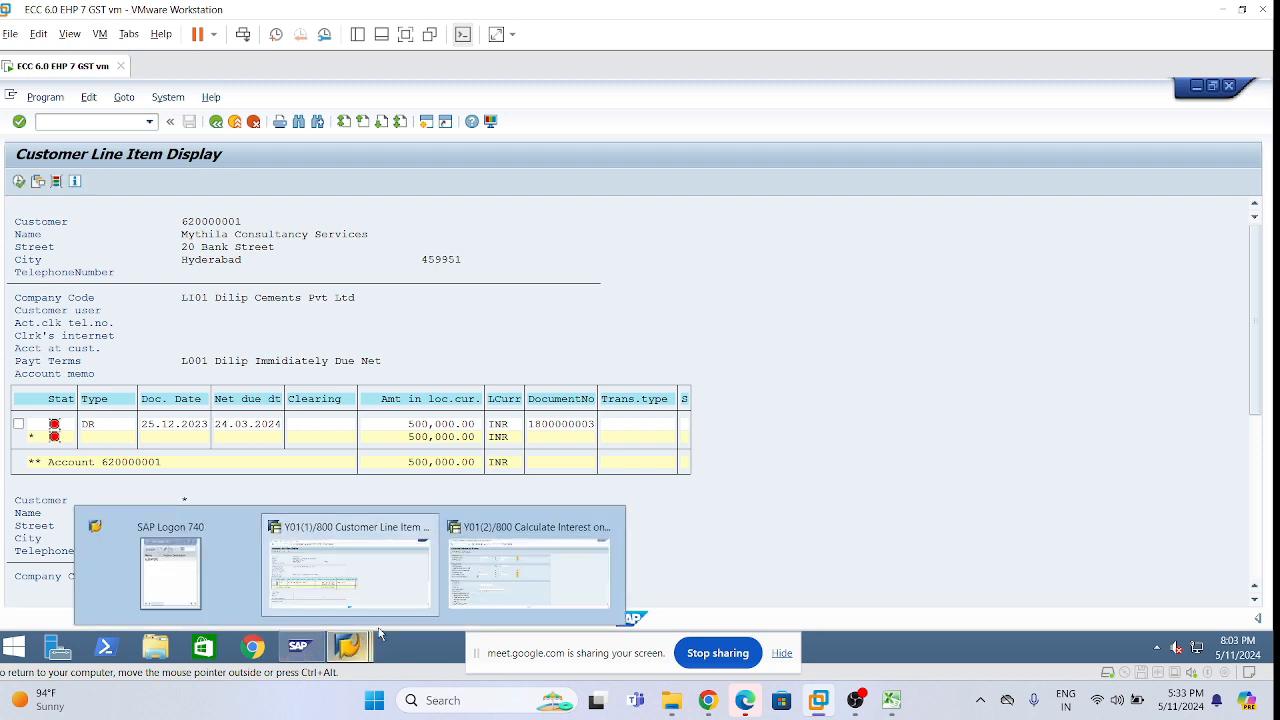
{"action": "left_click", "coordinate": [542, 567]}
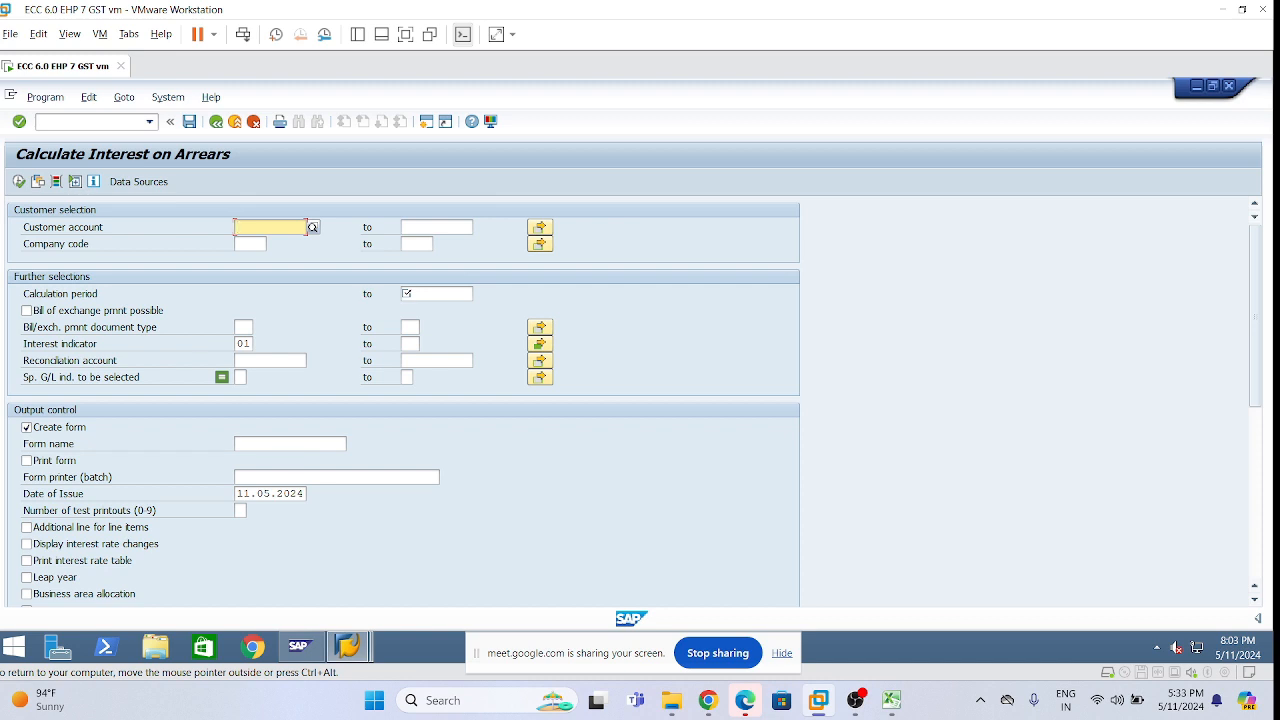
{"action": "left_click", "coordinate": [248, 228]}
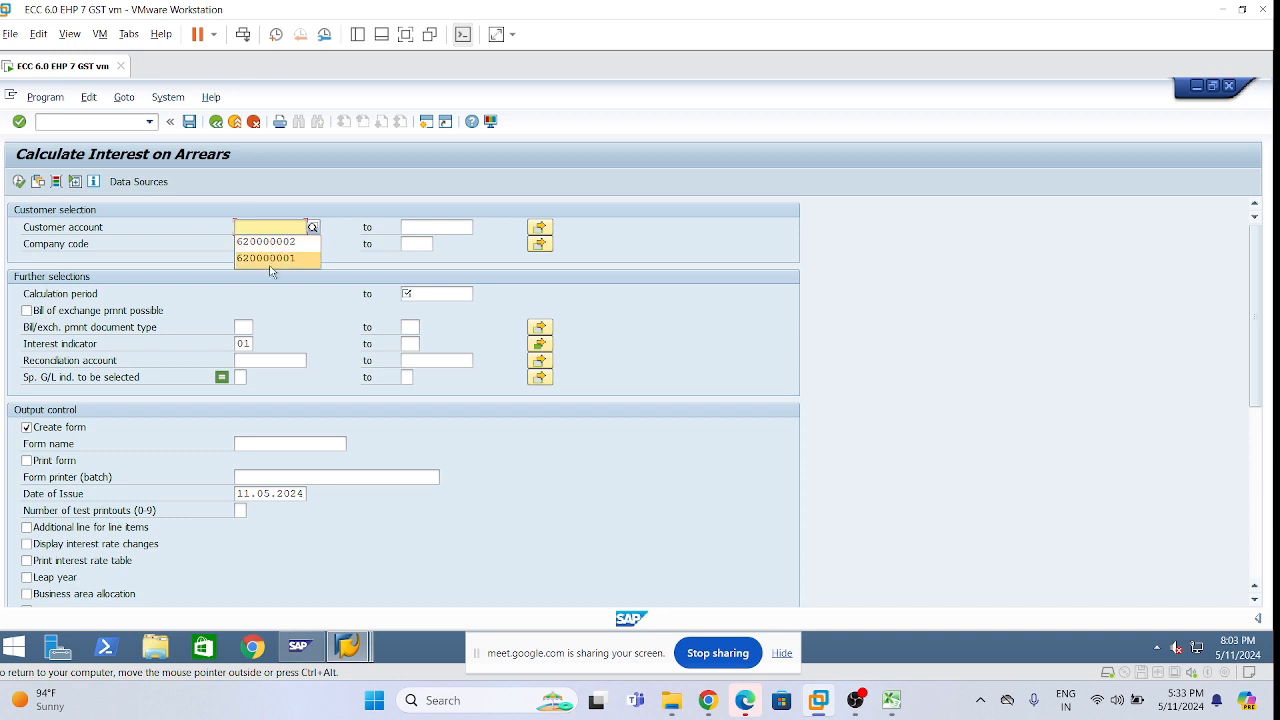
{"action": "left_click", "coordinate": [268, 259]}
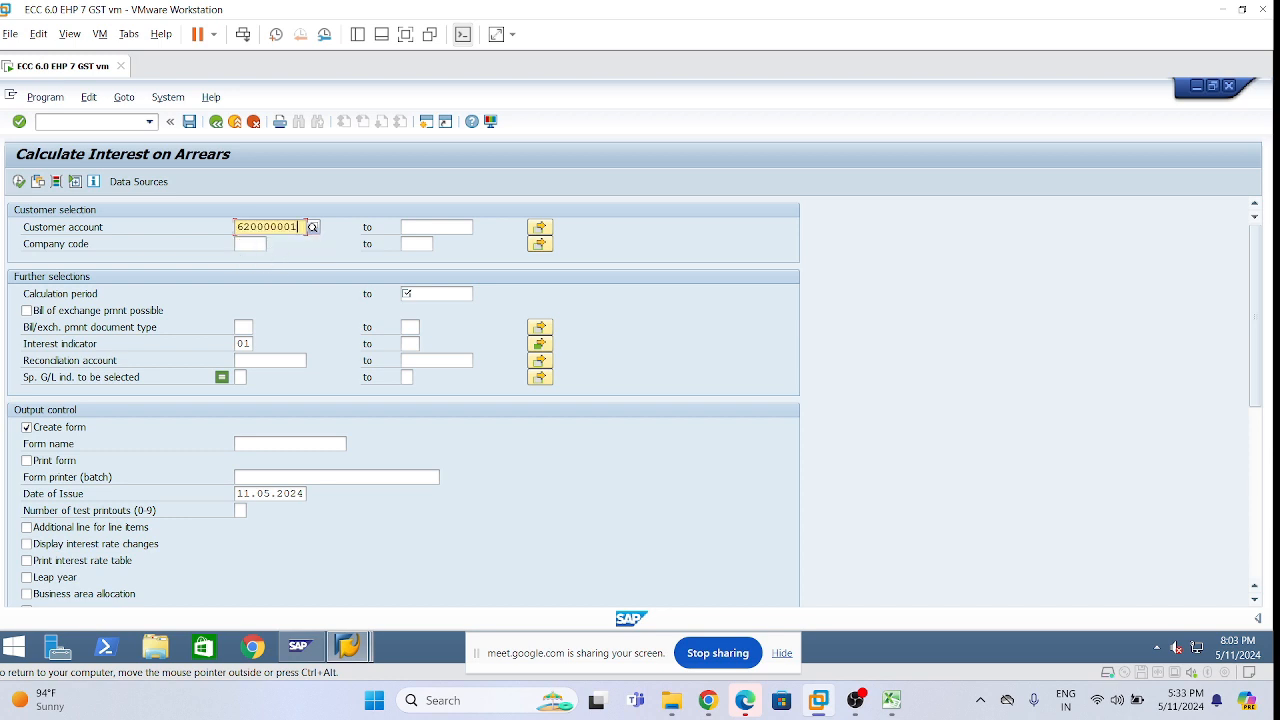
{"action": "left_click", "coordinate": [252, 244]}
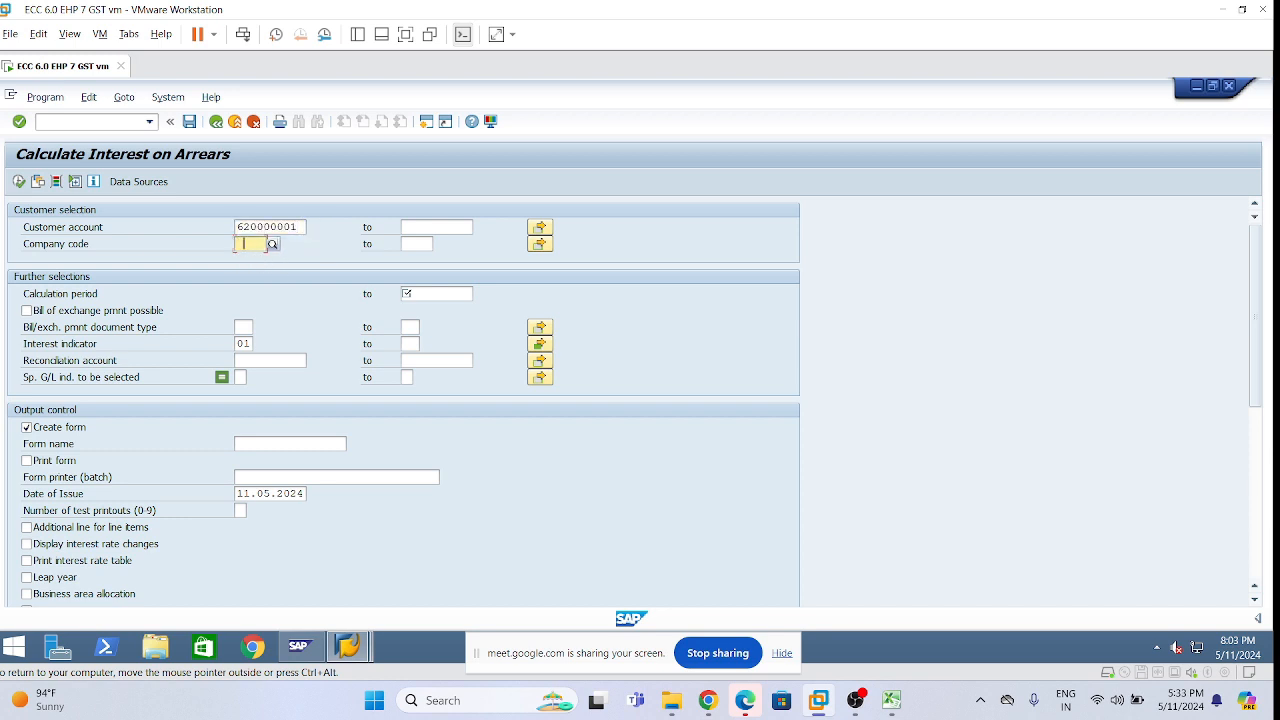
{"action": "type", "text": "110"}
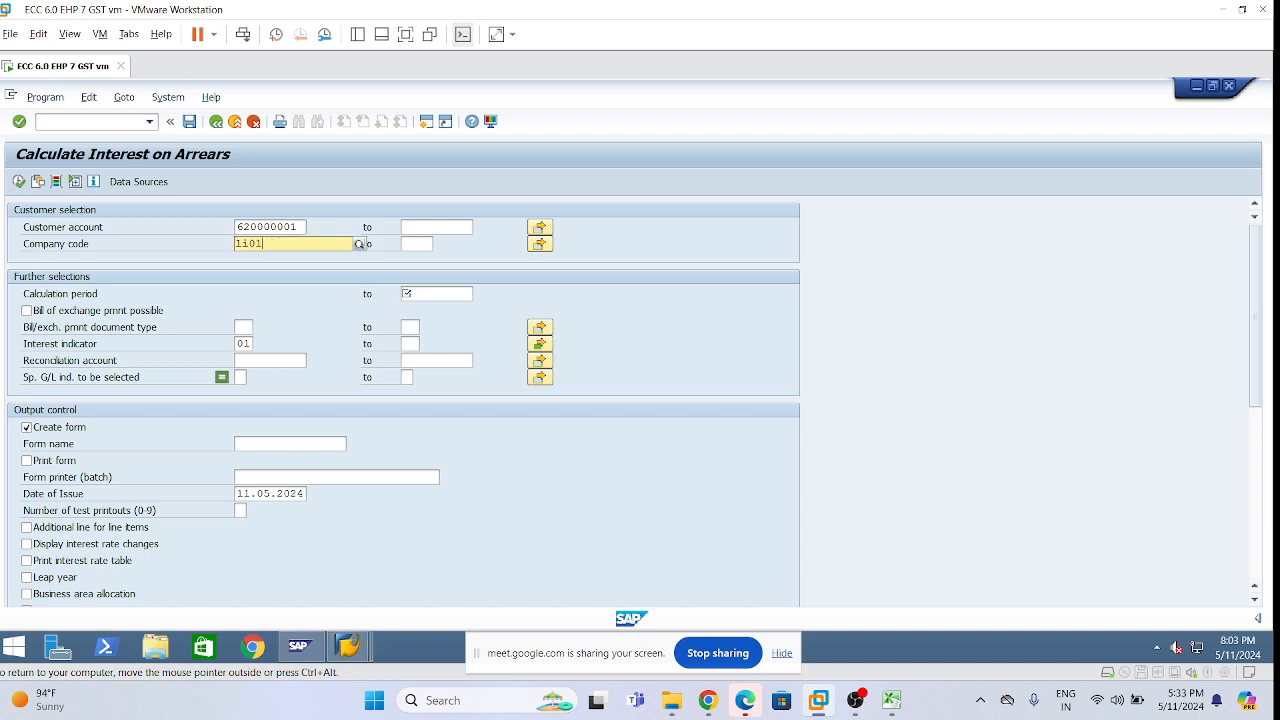
Set the end date of the calculation period to 11.05.2024
{"action": "left_click", "coordinate": [306, 277]}
{"action": "left_click", "coordinate": [427, 294]}
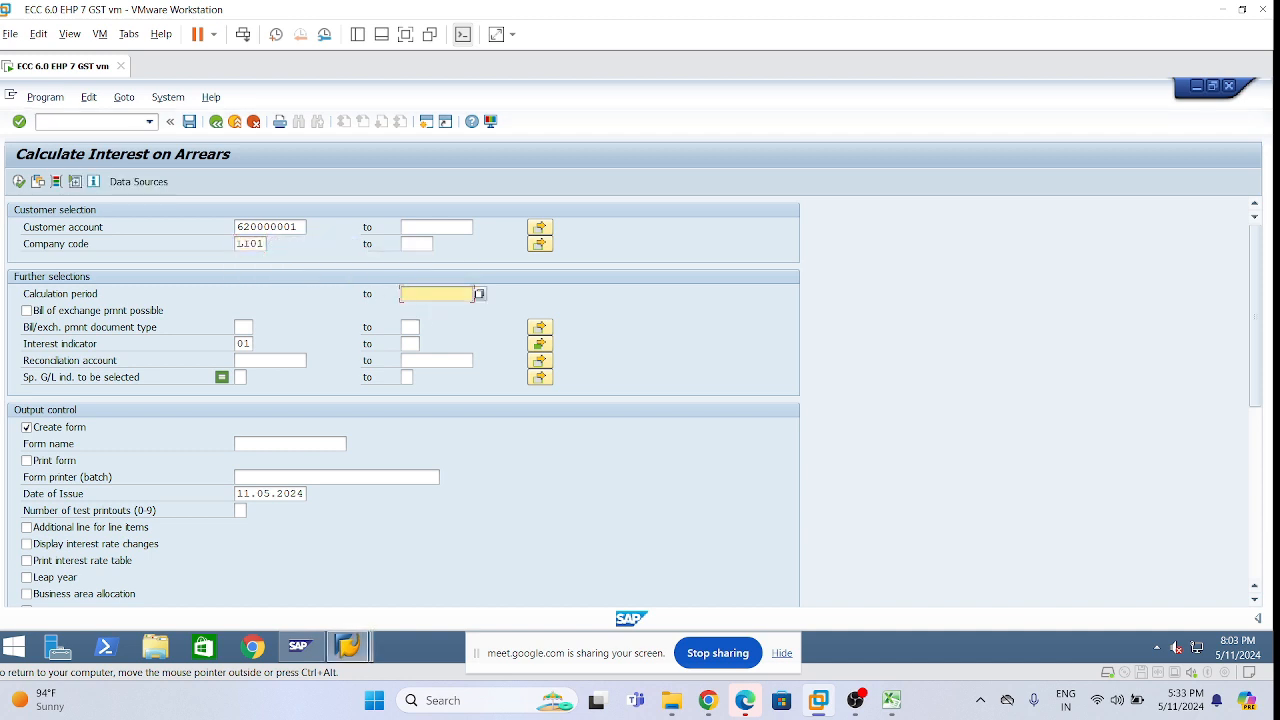
{"action": "left_click", "coordinate": [479, 294]}
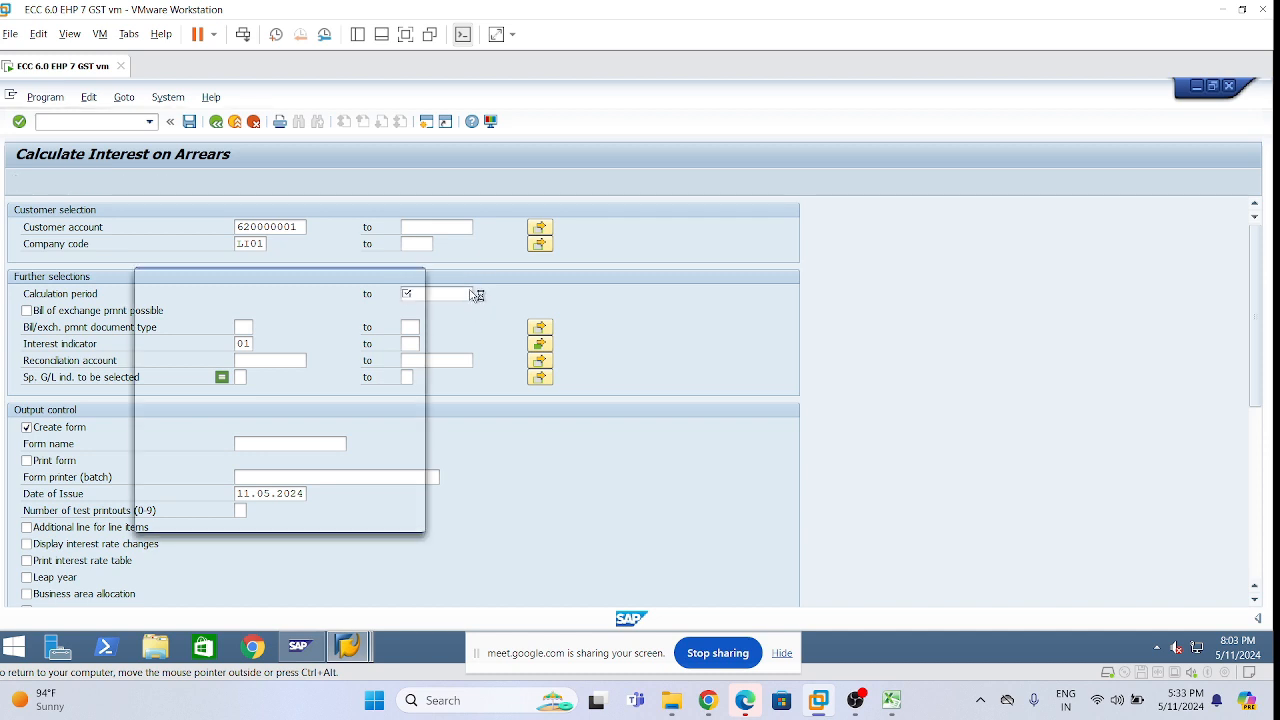
{"action": "double_click", "coordinate": [350, 409]}
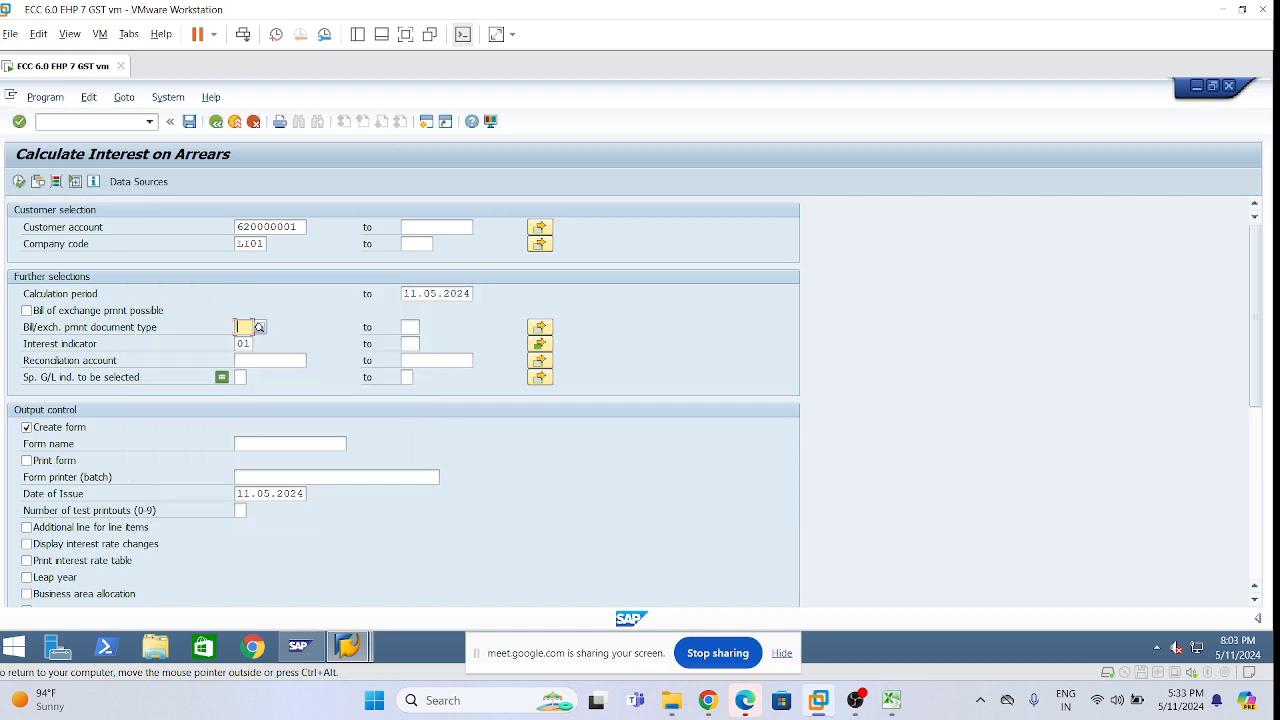
Set the interest indicator to X2, and check the customer account and calculation period entries
{"action": "left_click", "coordinate": [249, 344]}
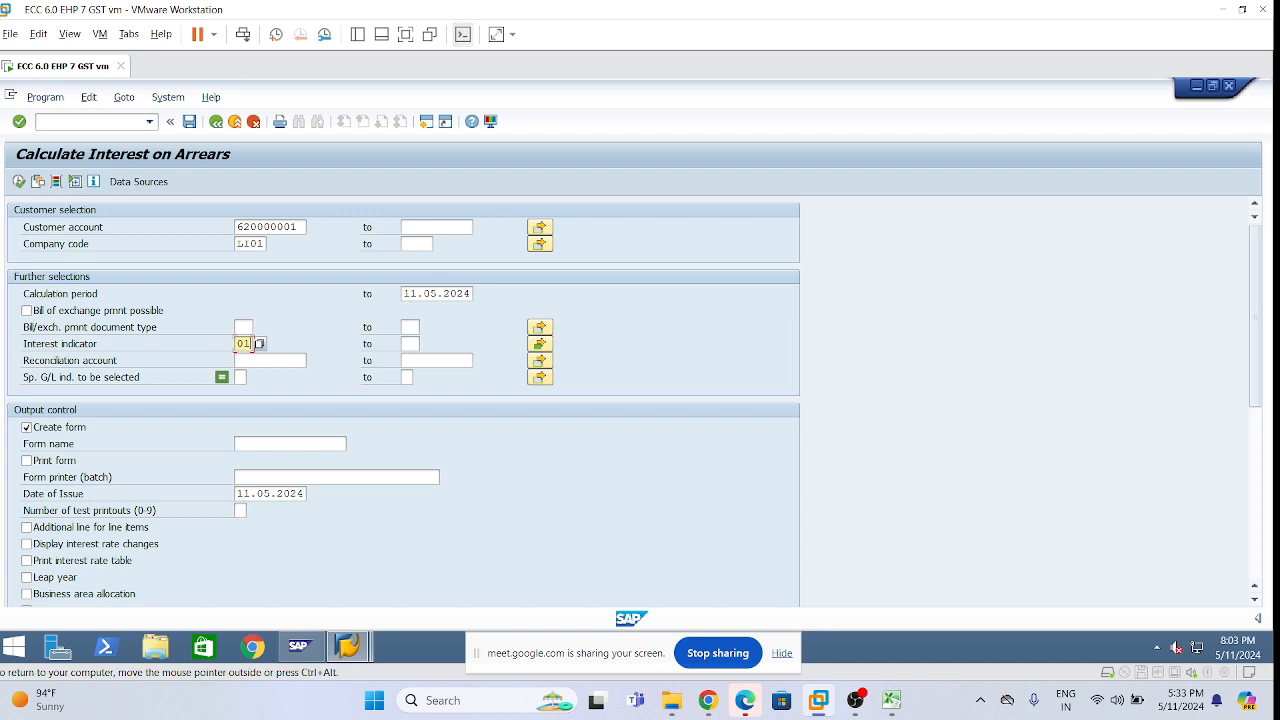
{"action": "key", "text": "BackSpace"}
{"action": "type", "text": "x2"}
{"action": "left_click", "coordinate": [272, 360]}
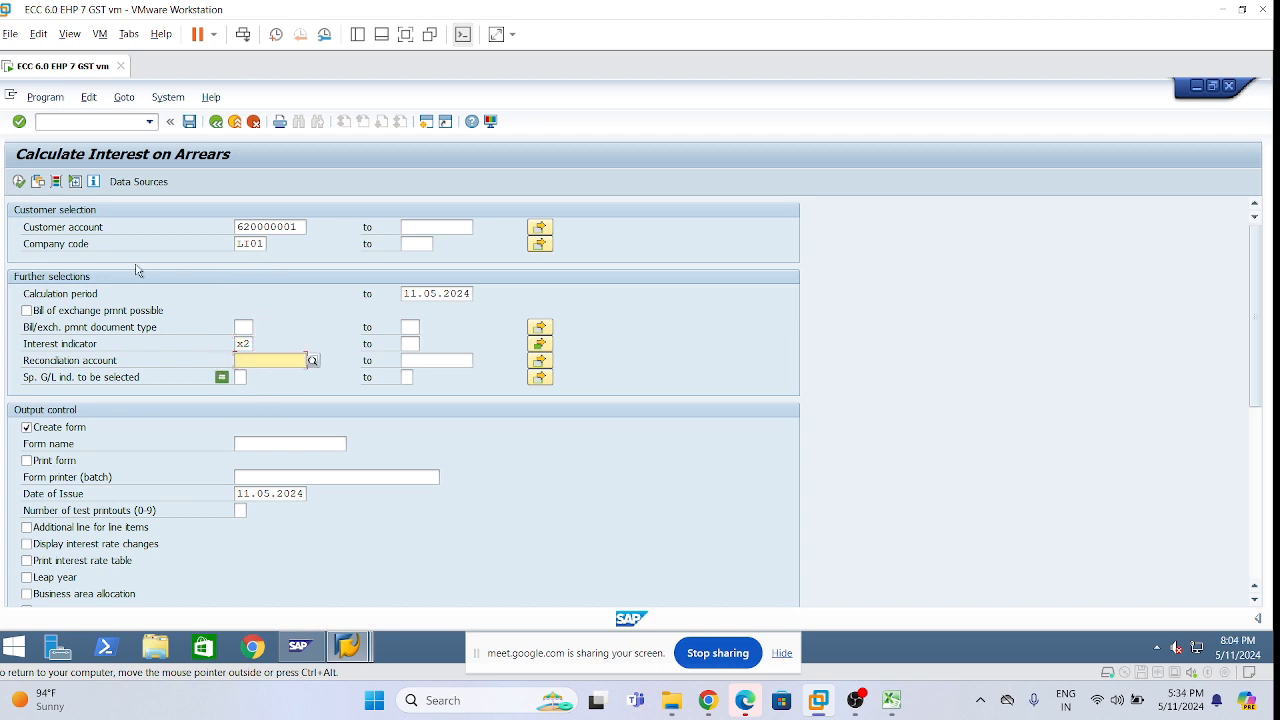
{"action": "left_click", "coordinate": [285, 227]}
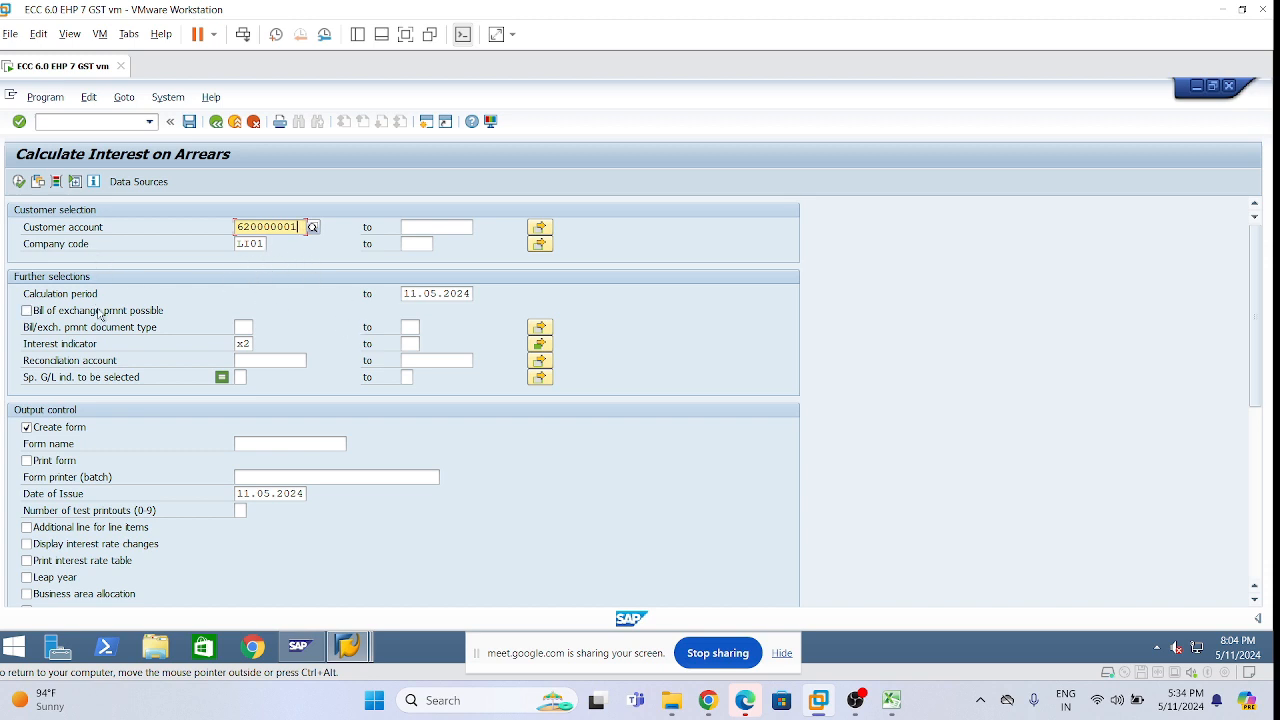
{"action": "left_click", "coordinate": [431, 294]}
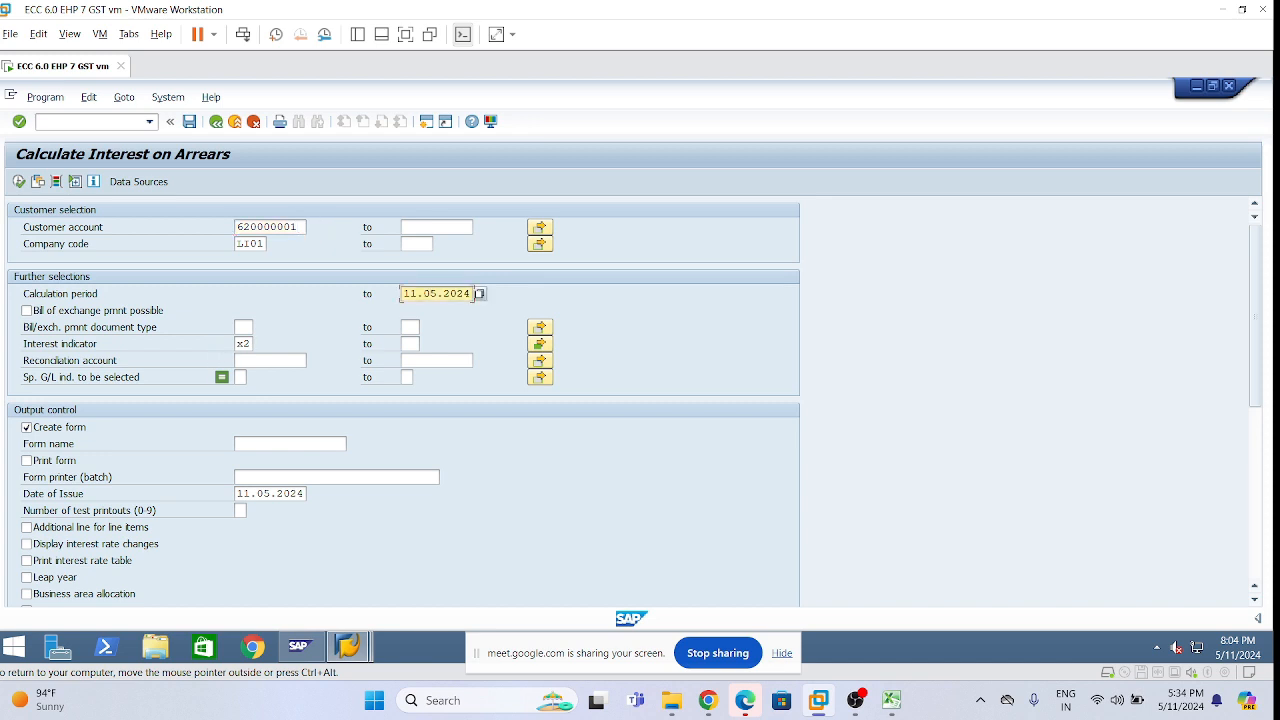
{"action": "left_click", "coordinate": [248, 344]}
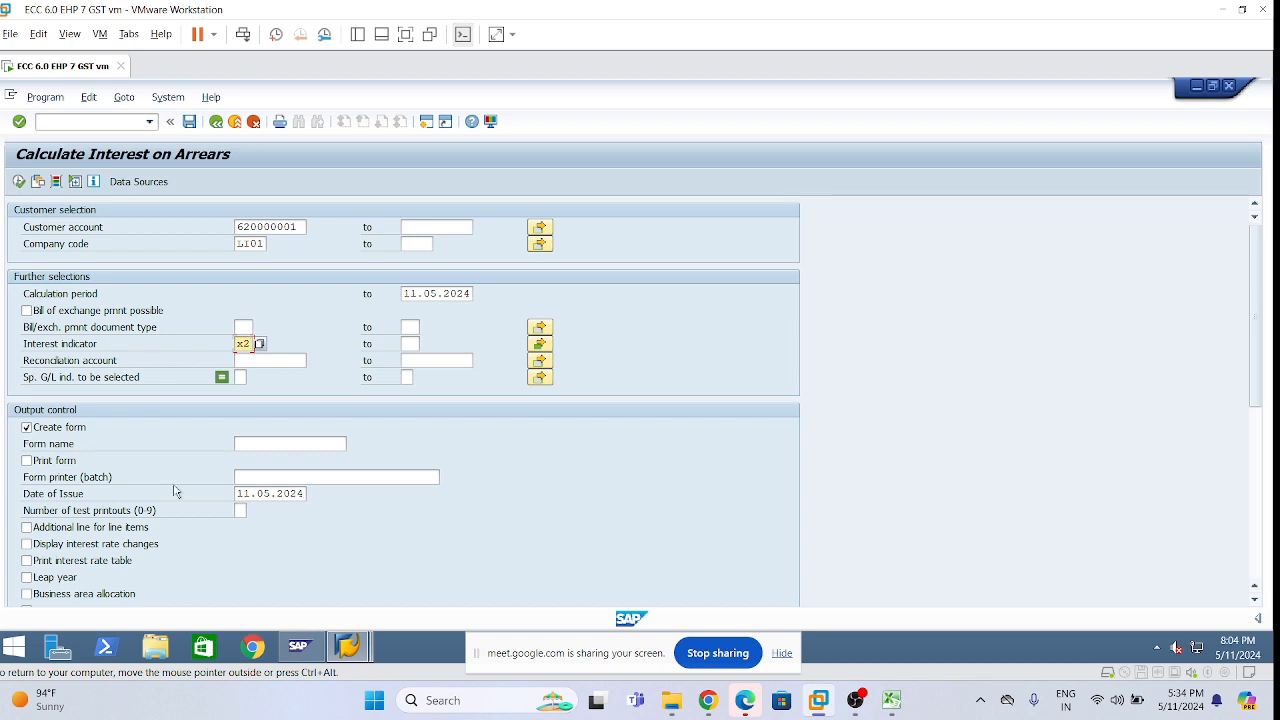
Enable additional line for line items, interest rate changes display, interest rate table, business area allocation and account overview in the output control
{"action": "scroll", "coordinate": [103, 510], "scroll_direction": "down", "scroll_amount": 1}
{"action": "scroll", "coordinate": [92, 517], "scroll_direction": "down", "scroll_amount": 5}
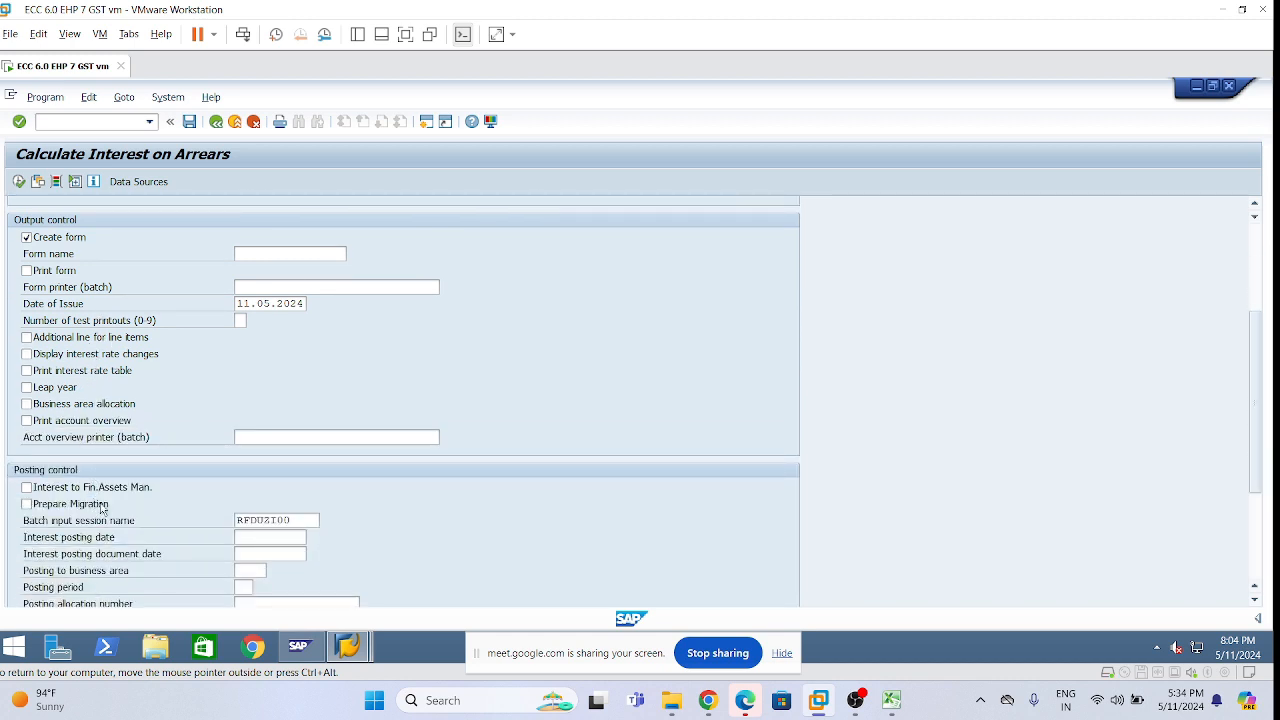
{"action": "scroll", "coordinate": [103, 508], "scroll_direction": "up", "scroll_amount": 1}
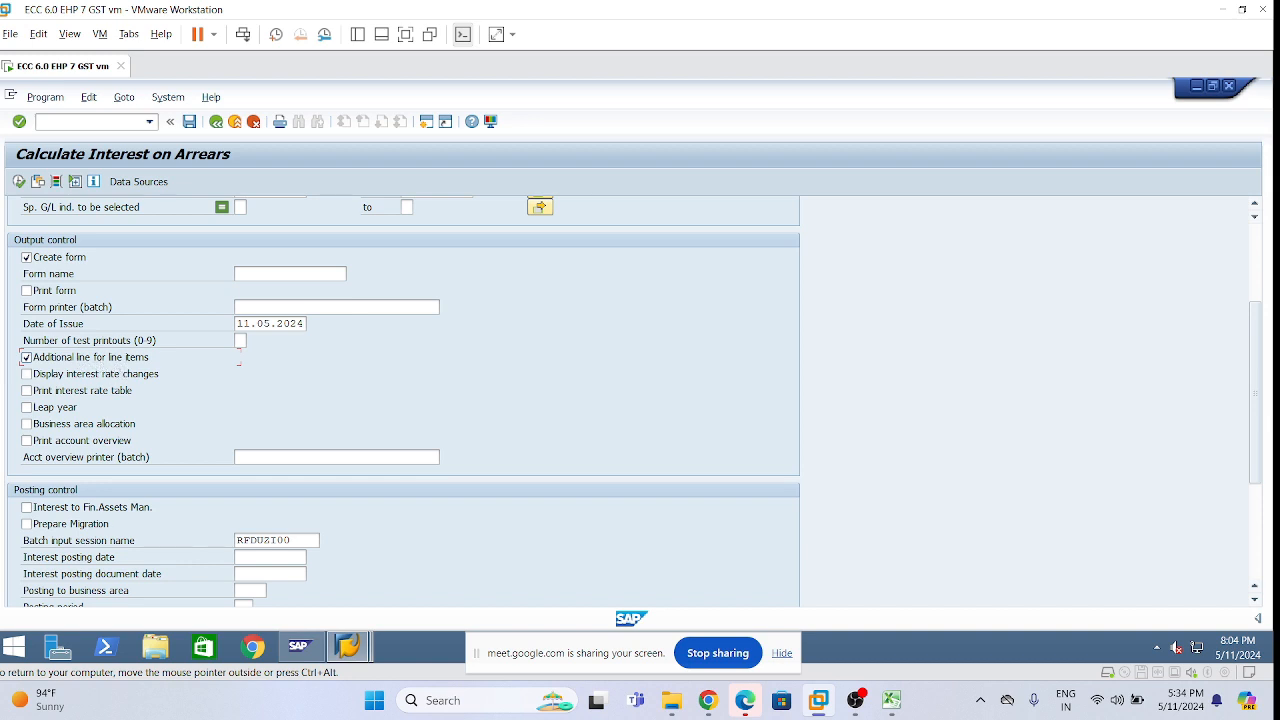
{"action": "left_click", "coordinate": [27, 375]}
{"action": "left_click", "coordinate": [26, 391]}
{"action": "left_click", "coordinate": [25, 442]}
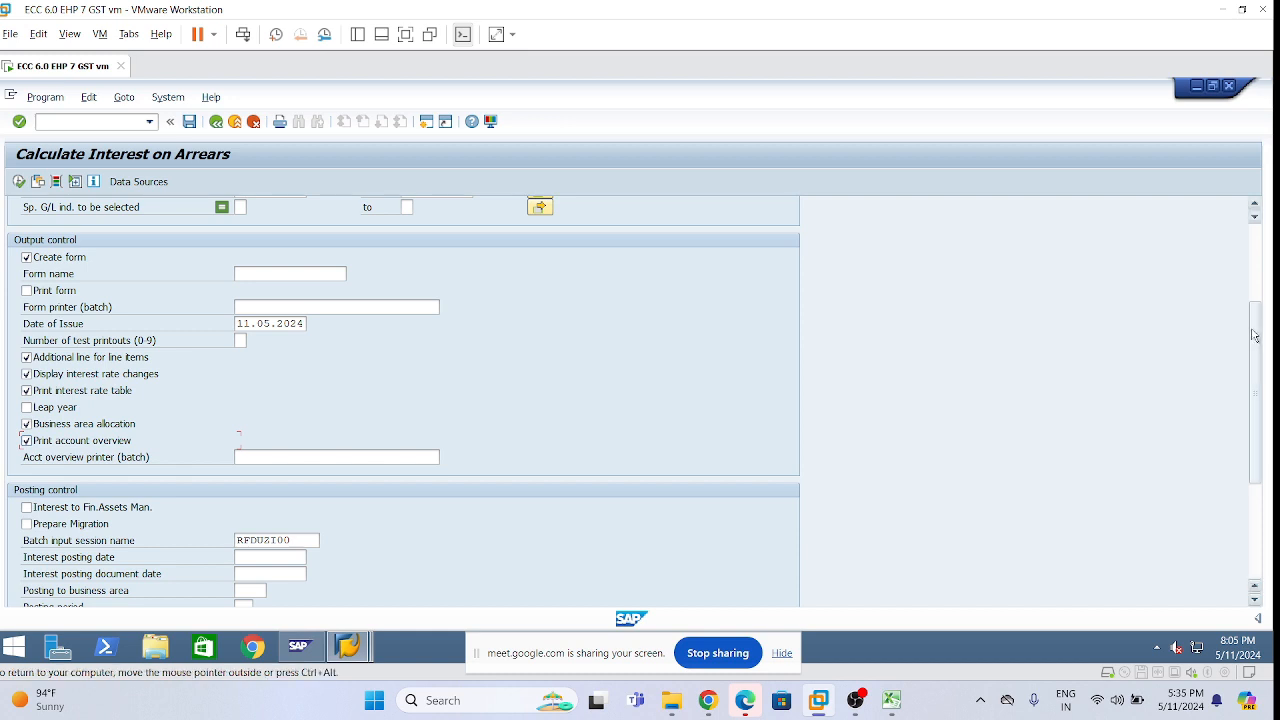
{"action": "left_click_drag", "start_coordinate": [1256, 335], "coordinate": [1262, 238]}
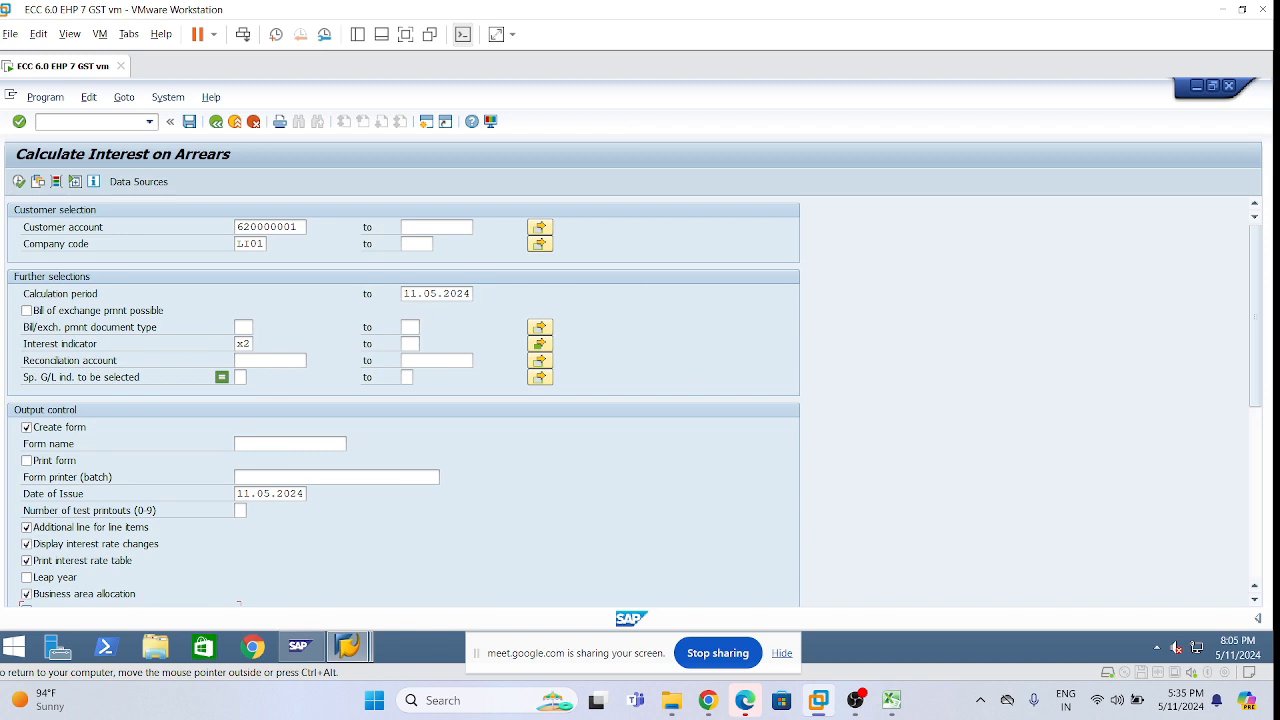
Name the batch input session LINTITEM1 in the posting control
{"action": "scroll", "coordinate": [145, 520], "scroll_direction": "down", "scroll_amount": 2}
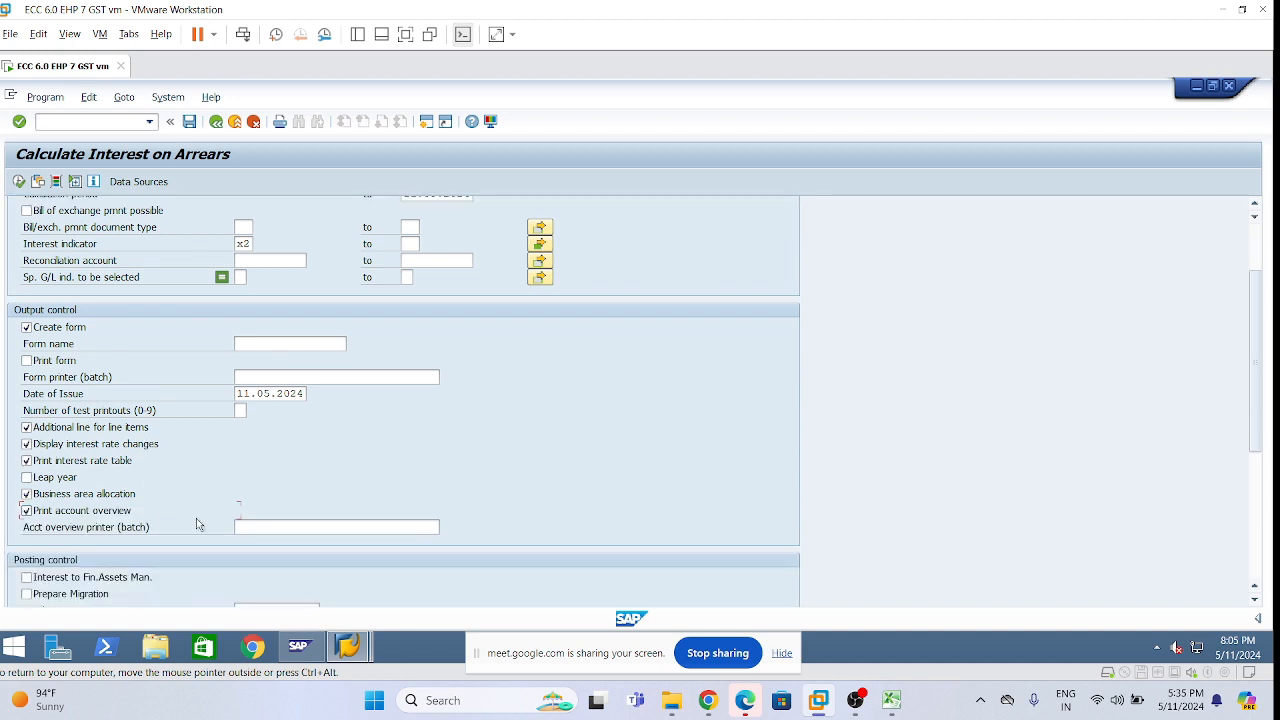
{"action": "scroll", "coordinate": [197, 524], "scroll_direction": "down", "scroll_amount": 2}
{"action": "scroll", "coordinate": [193, 520], "scroll_direction": "down", "scroll_amount": 3}
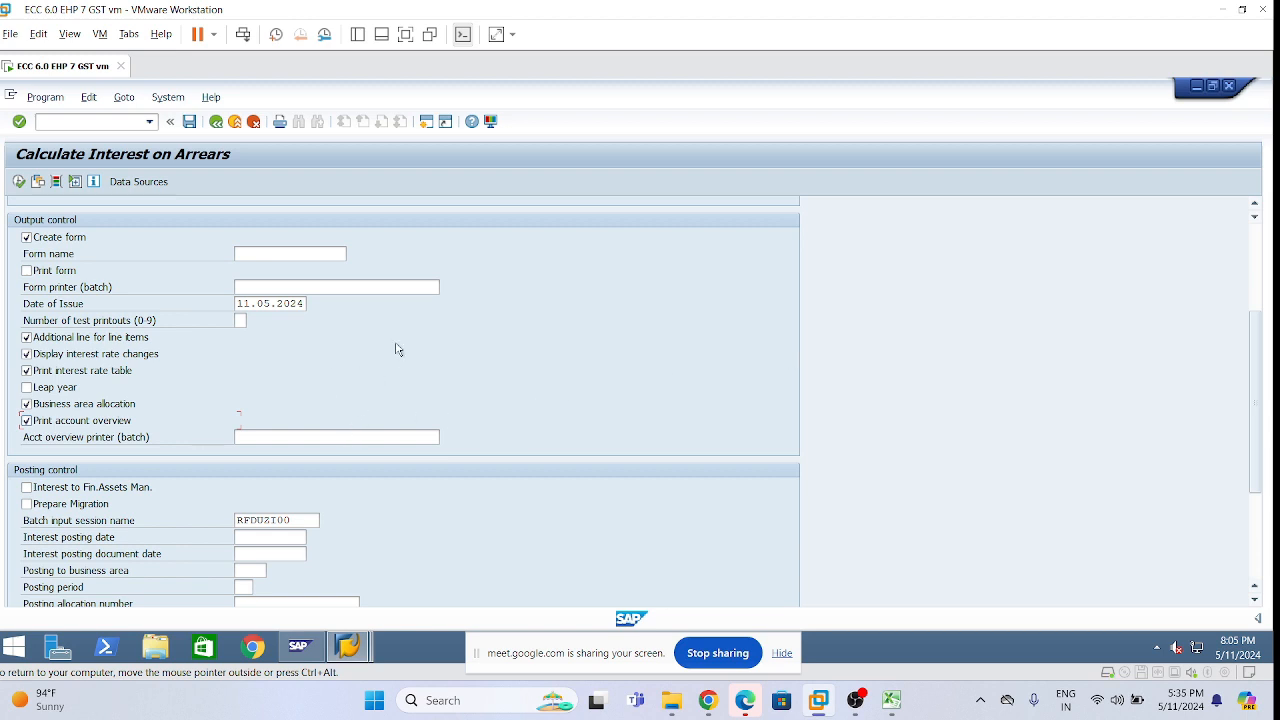
{"action": "key", "text": "Tab"}
{"action": "key", "text": "Tab"}
{"action": "key", "text": "Tab"}
{"action": "key", "text": "Tab"}
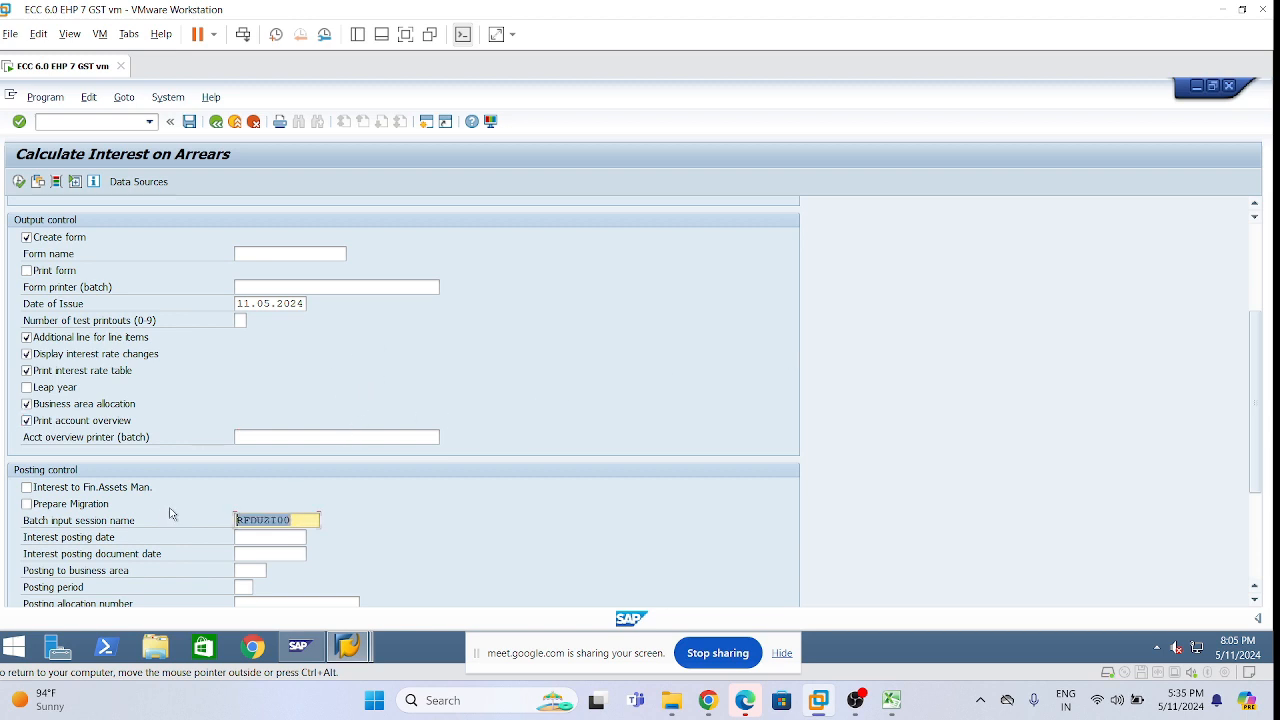
{"action": "key", "text": "Delete"}
{"action": "type", "text": "LINTITEM1"}
Set both the interest posting date and the interest posting document date to 11.05.2024
{"action": "left_click", "coordinate": [268, 537]}
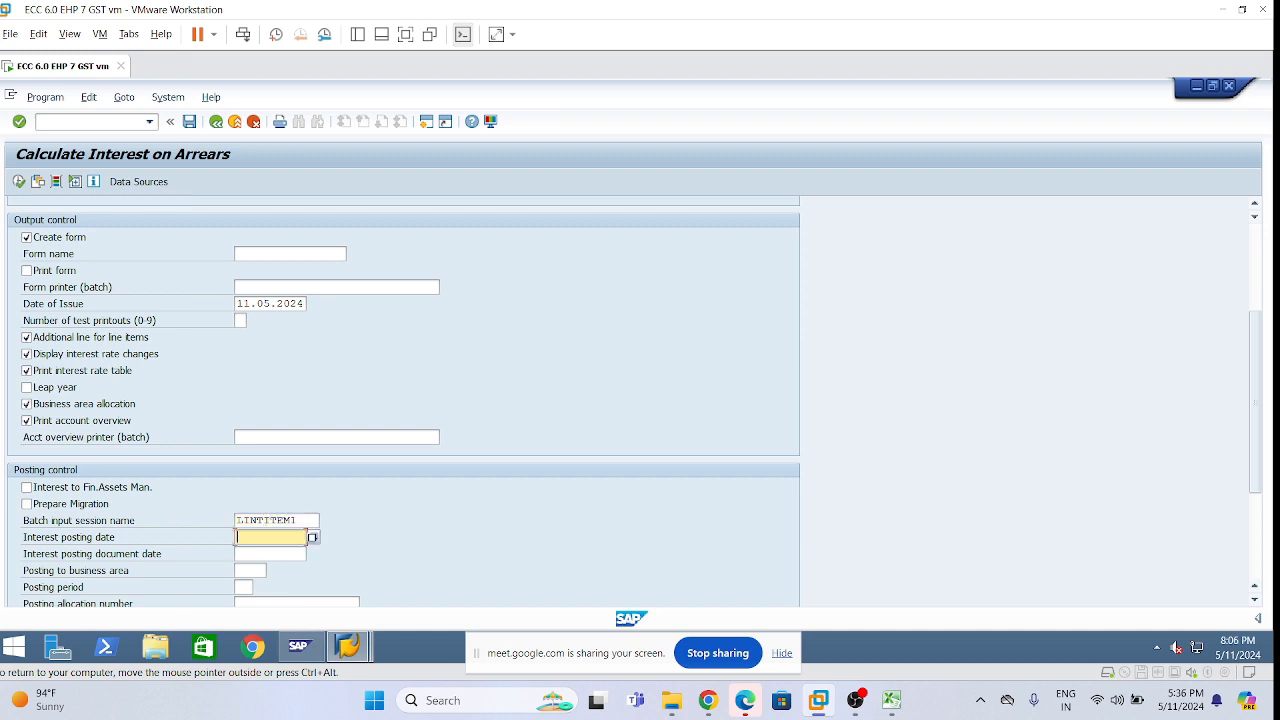
{"action": "left_click", "coordinate": [315, 538]}
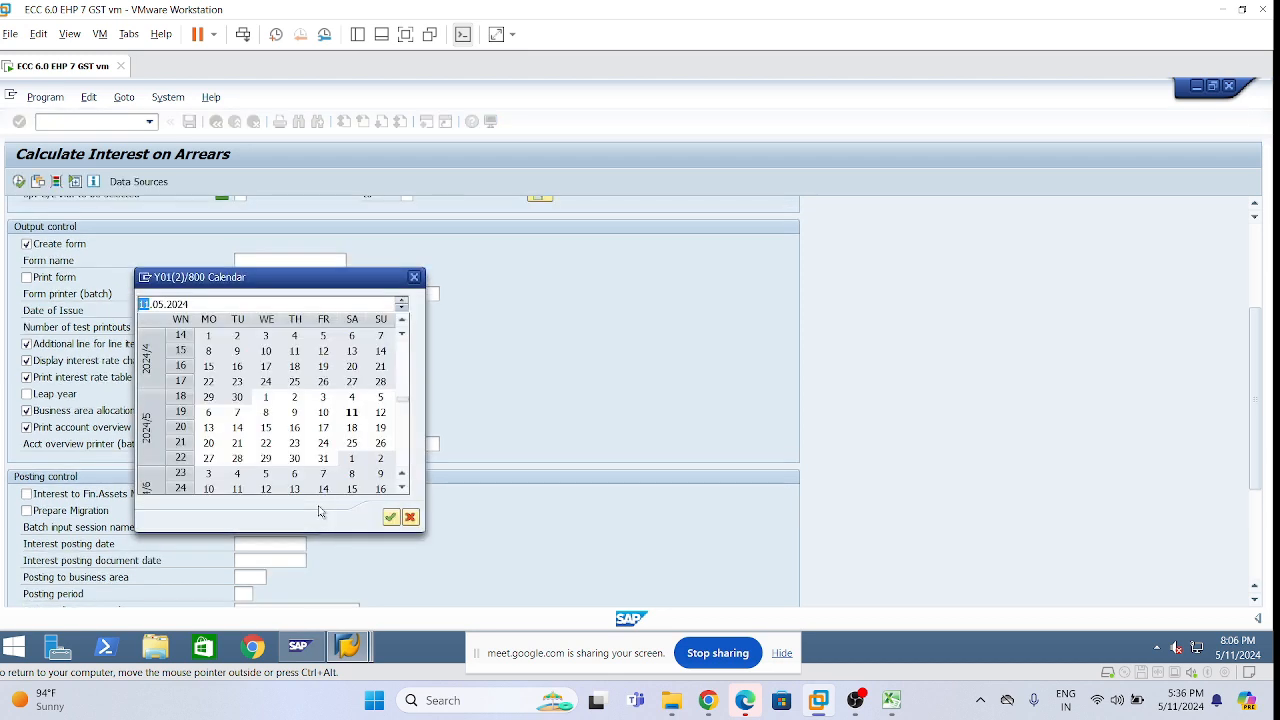
{"action": "double_click", "coordinate": [351, 412]}
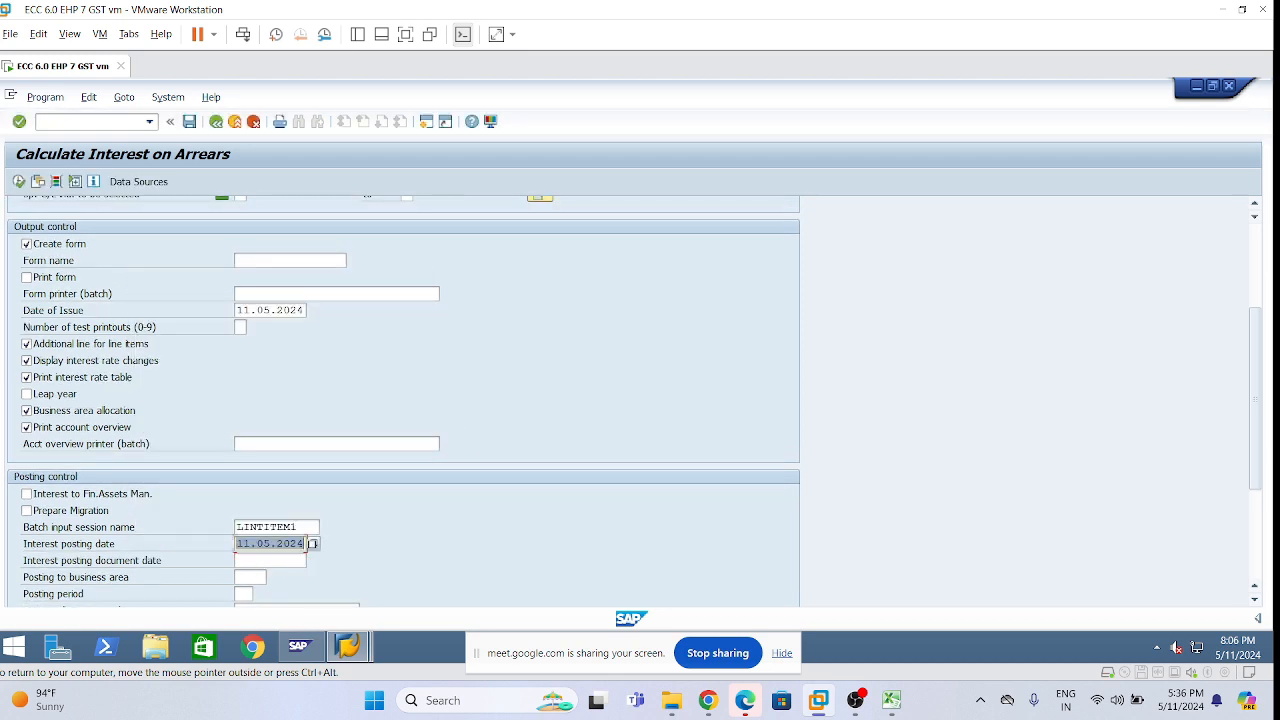
{"action": "left_click", "coordinate": [295, 560]}
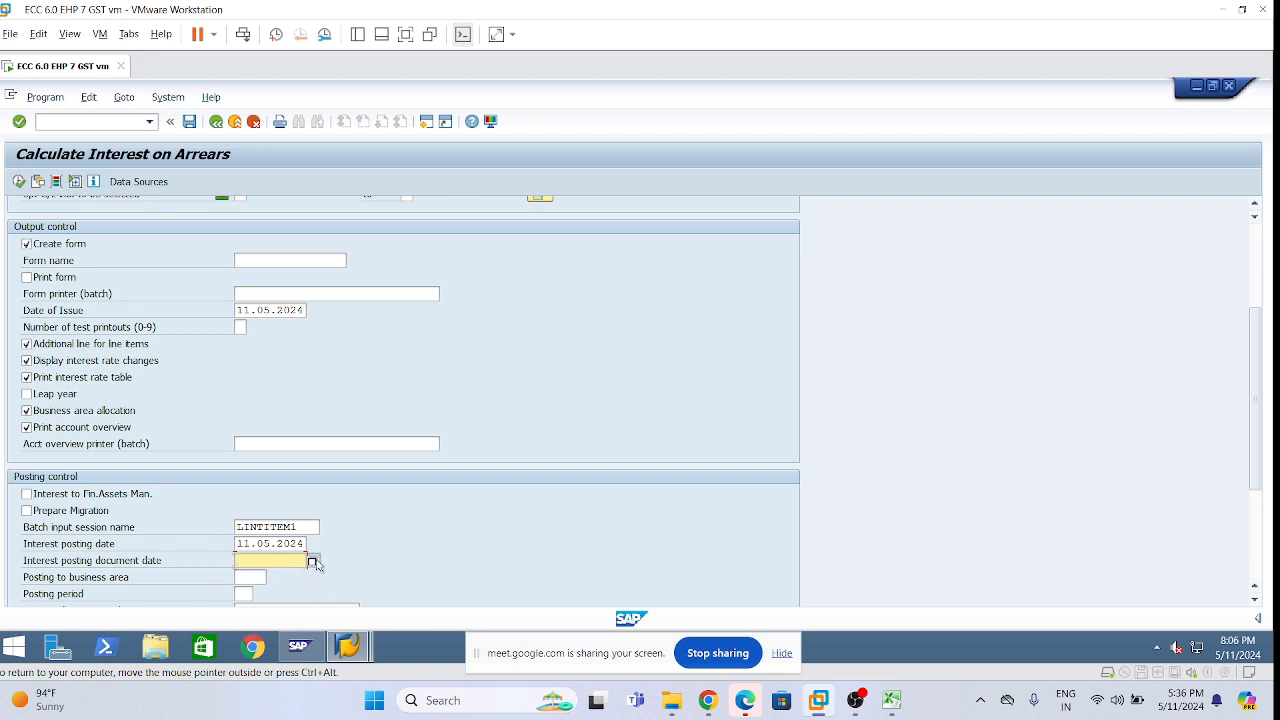
{"action": "left_click", "coordinate": [312, 561]}
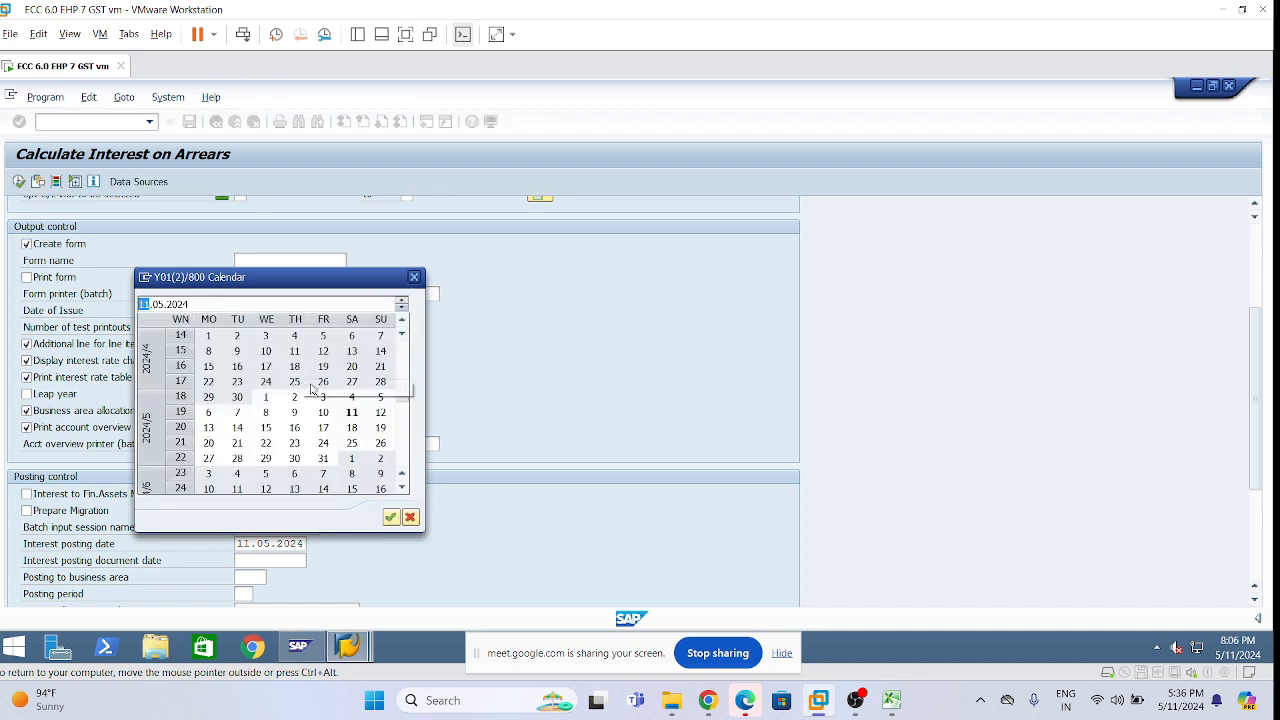
{"action": "double_click", "coordinate": [350, 412]}
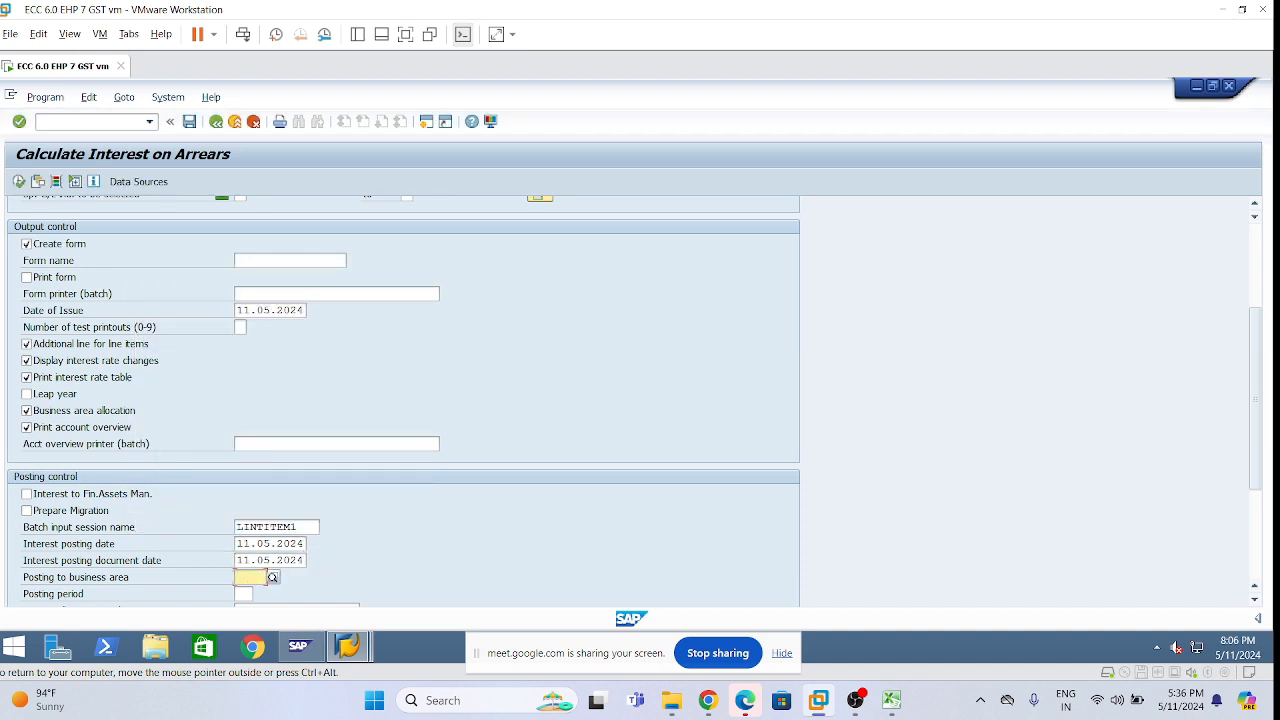
Set the posting business area to LHYD and enable holding of the processed session
{"action": "type", "text": "lh"}
{"action": "left_click", "coordinate": [282, 610]}
{"action": "scroll", "coordinate": [666, 510], "scroll_direction": "down", "scroll_amount": 2}
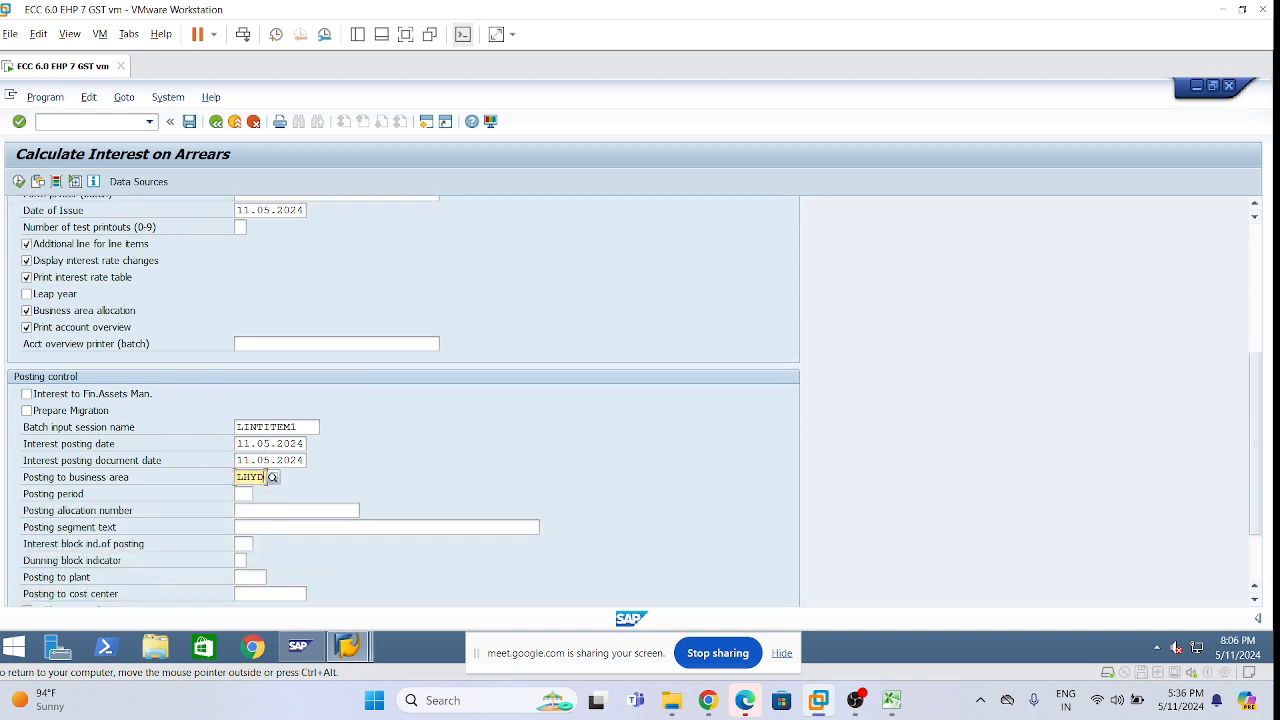
{"action": "scroll", "coordinate": [15, 526], "scroll_direction": "down", "scroll_amount": 2}
{"action": "left_click", "coordinate": [26, 531]}
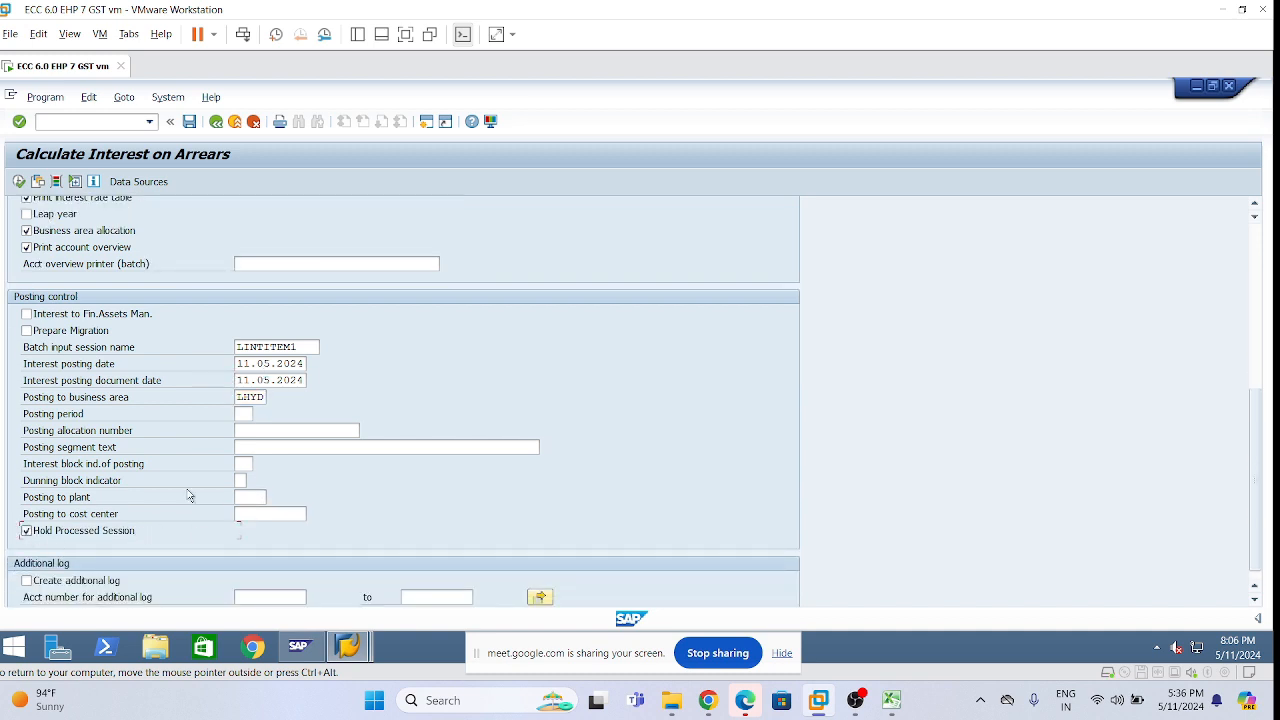
{"action": "scroll", "coordinate": [403, 400], "scroll_direction": "down", "scroll_amount": 1}
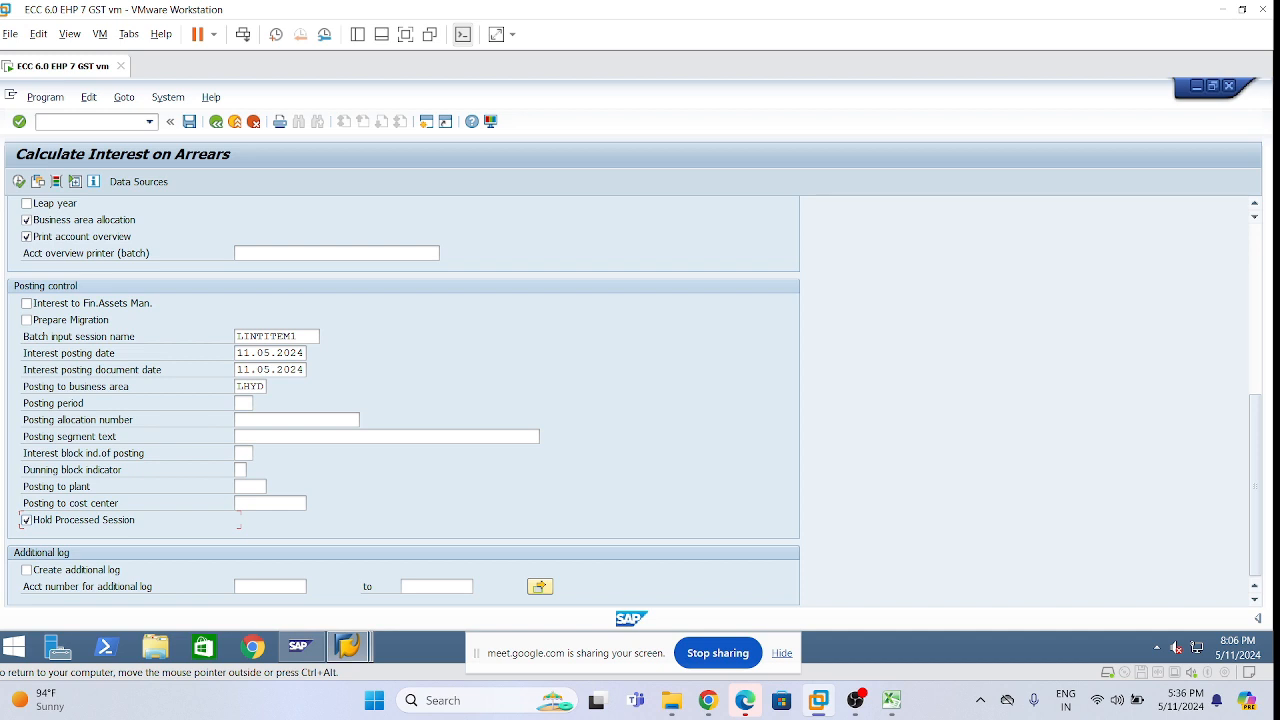
Review the posting control, output control and further selections entered for the interest calculation
{"action": "scroll", "coordinate": [403, 400], "scroll_direction": "up", "scroll_amount": 1}
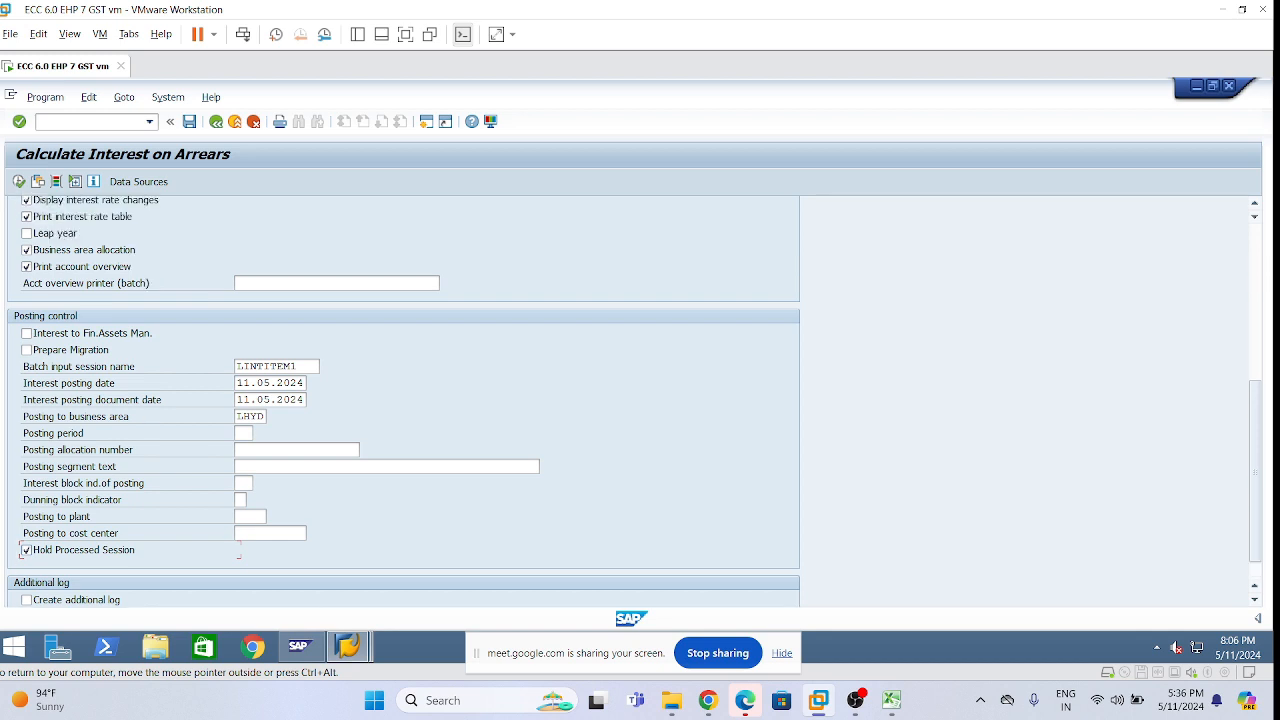
{"action": "left_click", "coordinate": [299, 366]}
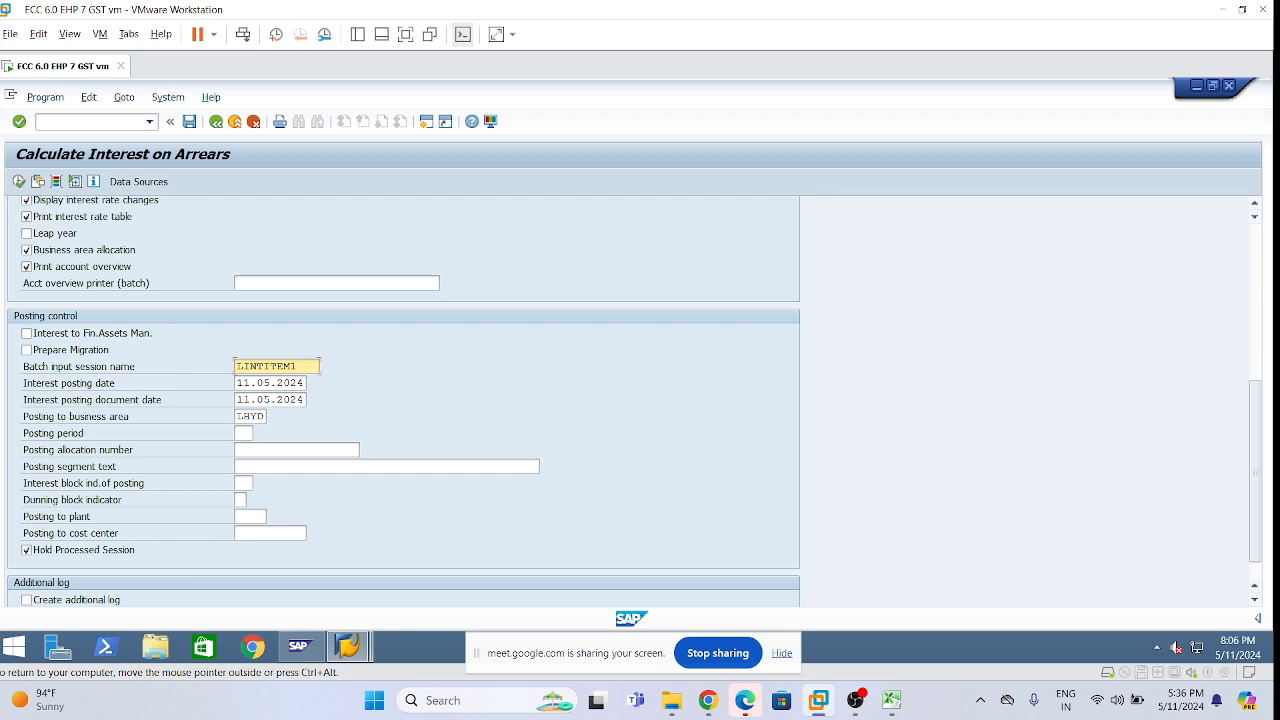
{"action": "key", "text": "Tab"}
{"action": "key", "text": "Tab"}
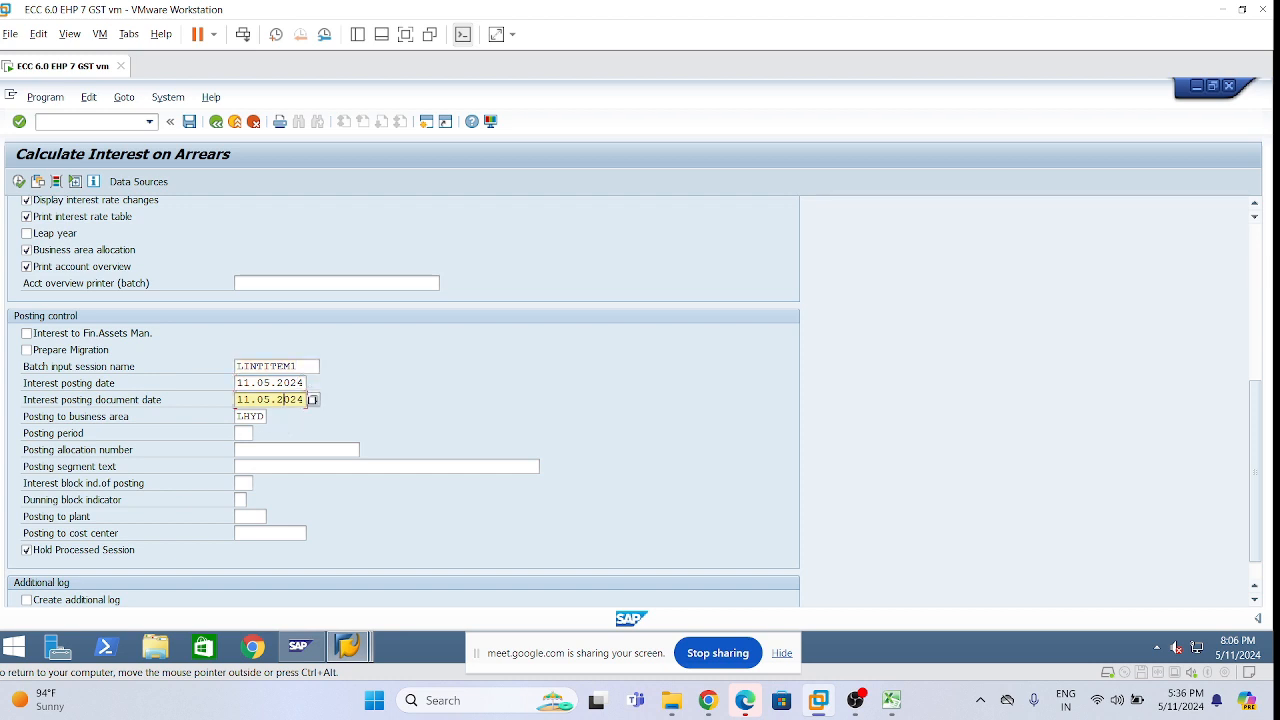
{"action": "scroll", "coordinate": [340, 498], "scroll_direction": "up", "scroll_amount": 1}
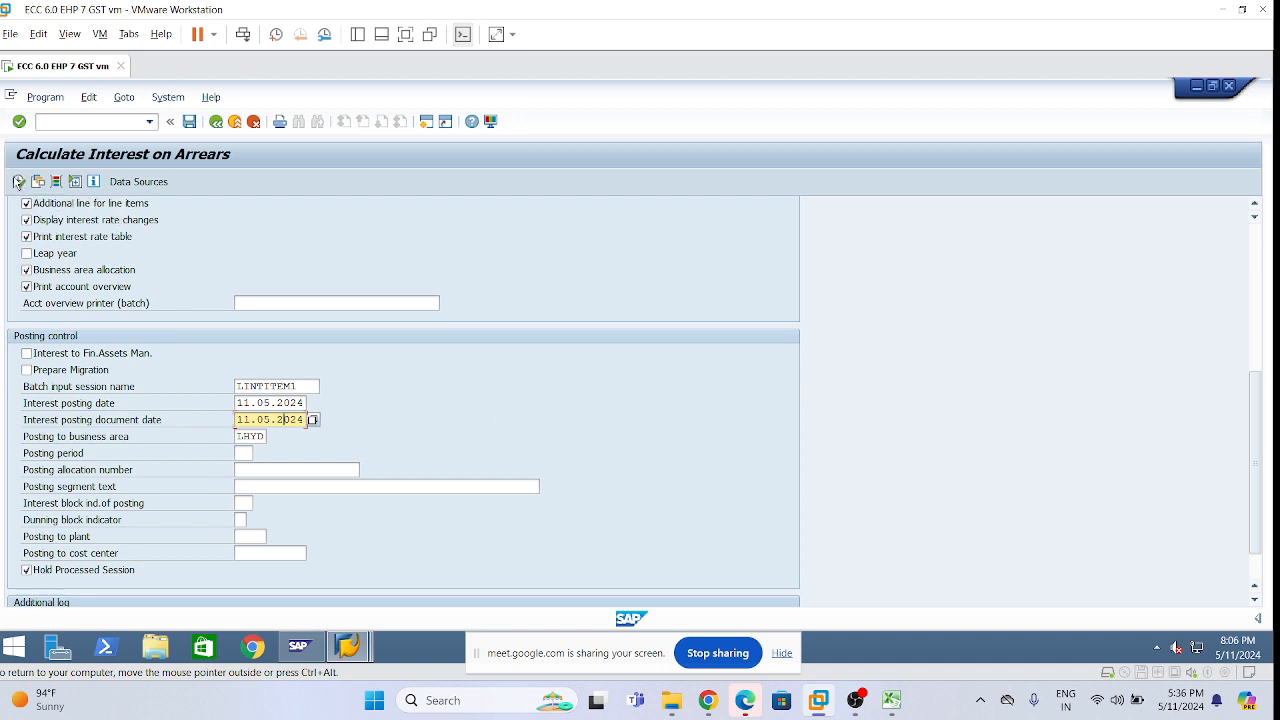
{"action": "scroll", "coordinate": [137, 336], "scroll_direction": "up", "scroll_amount": 3}
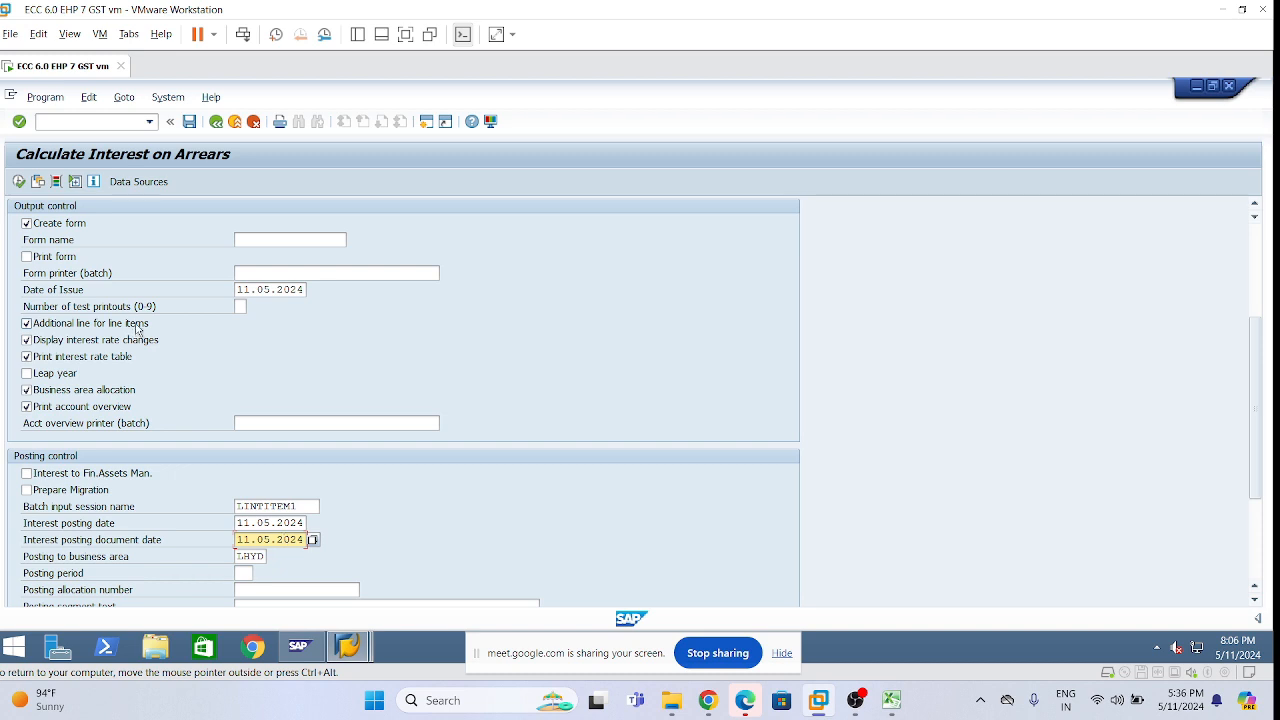
{"action": "scroll", "coordinate": [137, 329], "scroll_direction": "up", "scroll_amount": 1}
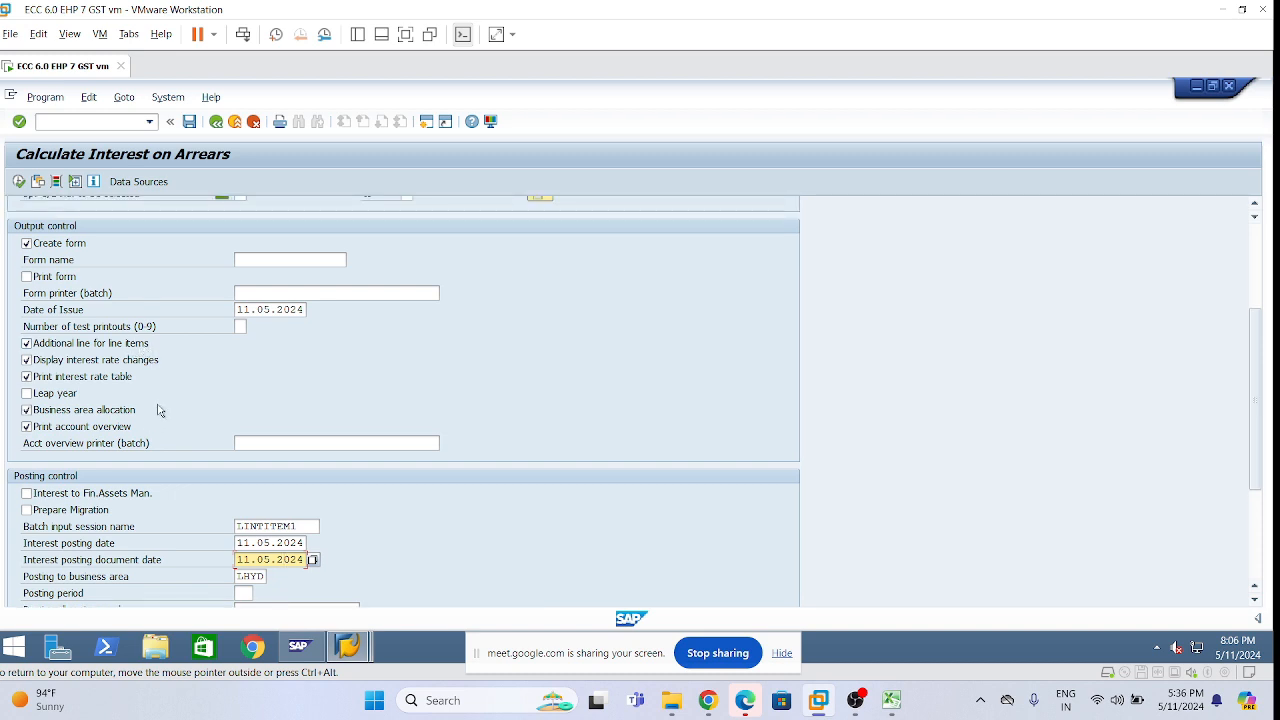
{"action": "scroll", "coordinate": [184, 436], "scroll_direction": "up", "scroll_amount": 3}
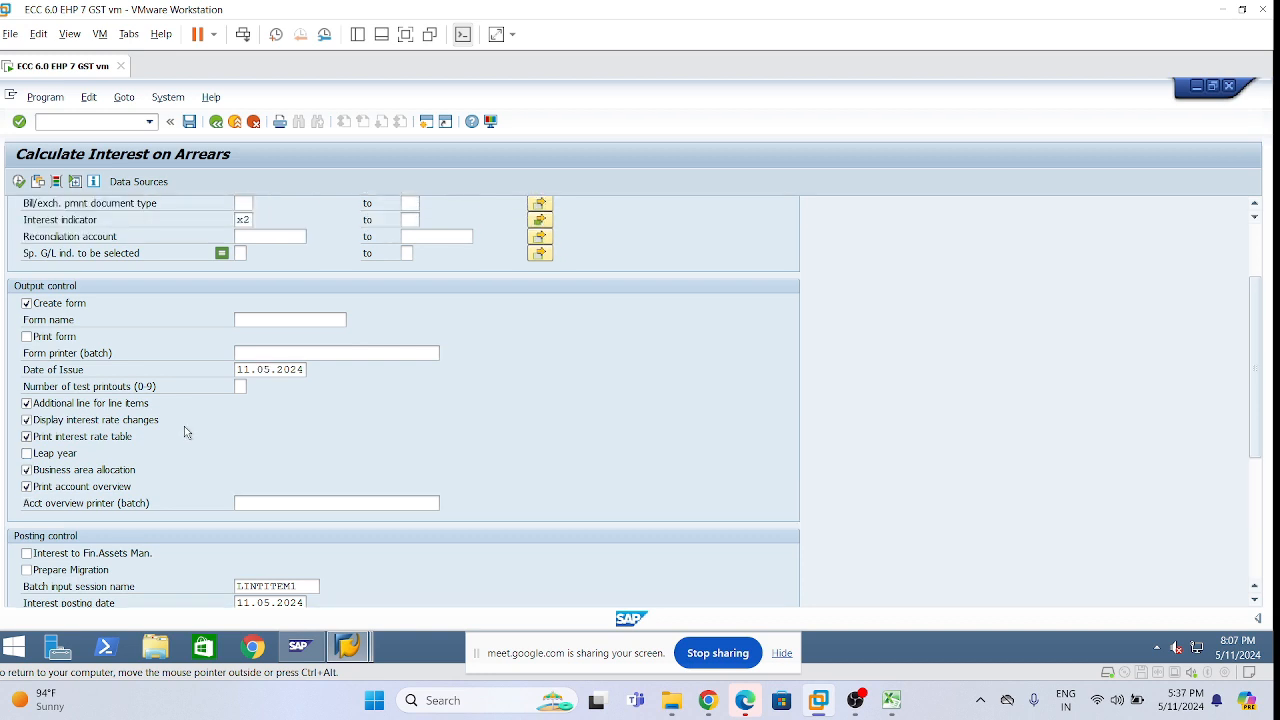
{"action": "scroll", "coordinate": [184, 424], "scroll_direction": "up", "scroll_amount": 4}
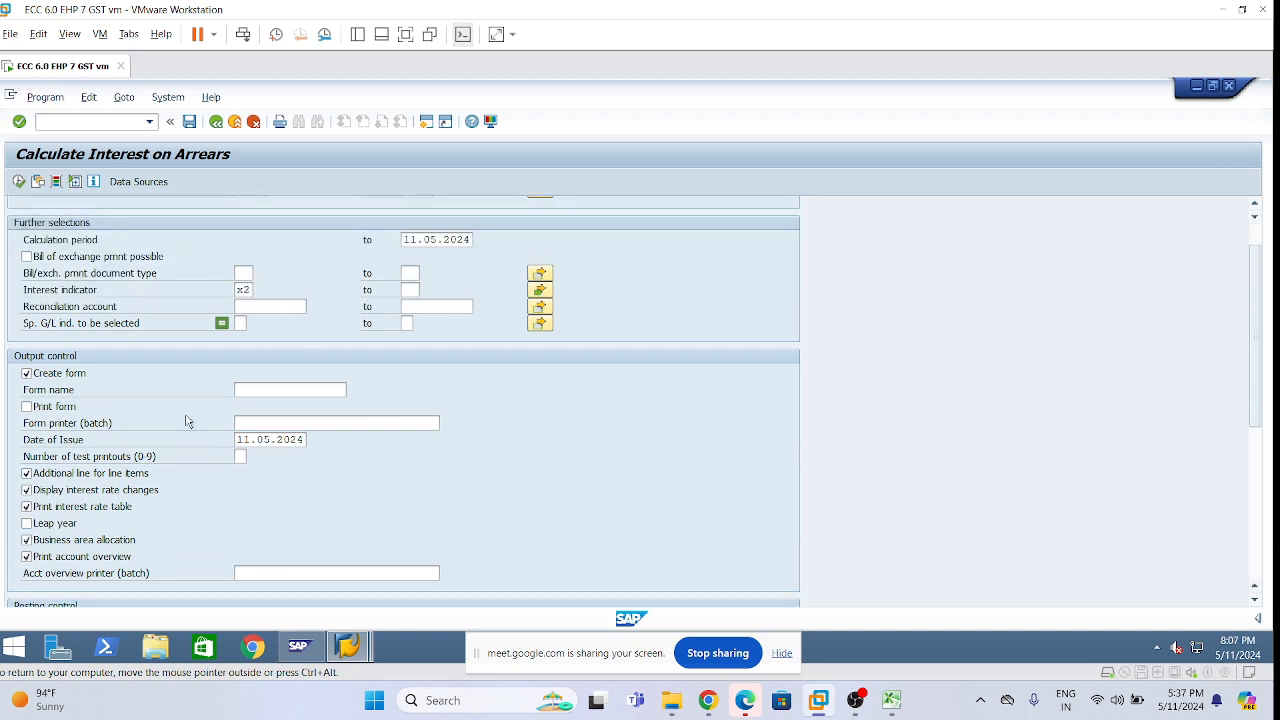
Execute the arrears interest calculation and go through the resulting log to its final page
{"action": "left_click", "coordinate": [20, 186]}
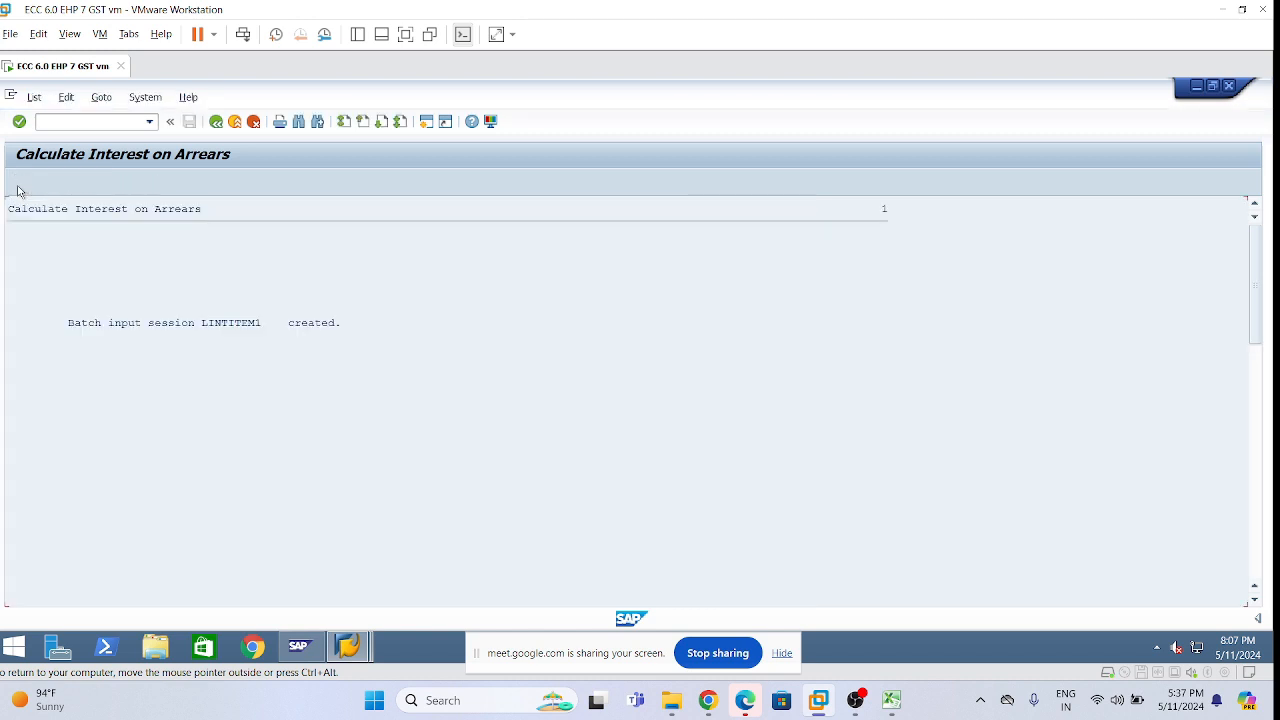
{"action": "scroll", "coordinate": [168, 378], "scroll_direction": "down", "scroll_amount": 2}
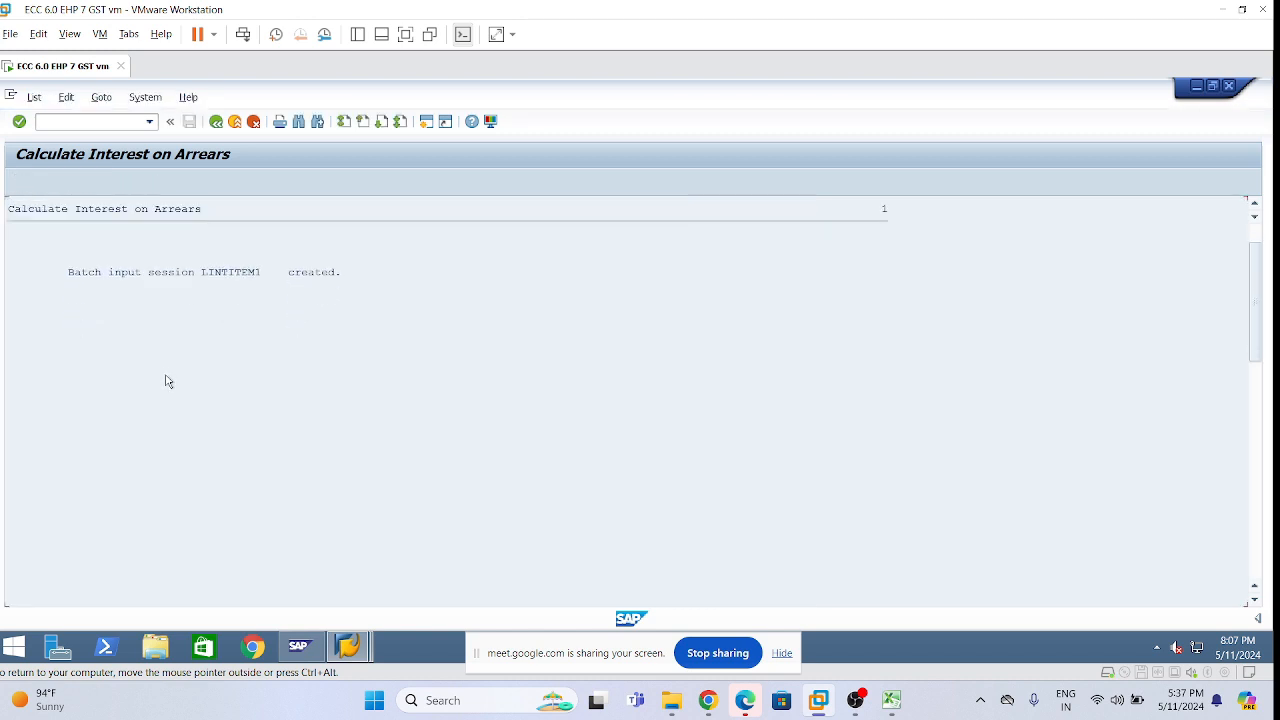
{"action": "scroll", "coordinate": [168, 382], "scroll_direction": "down", "scroll_amount": 3}
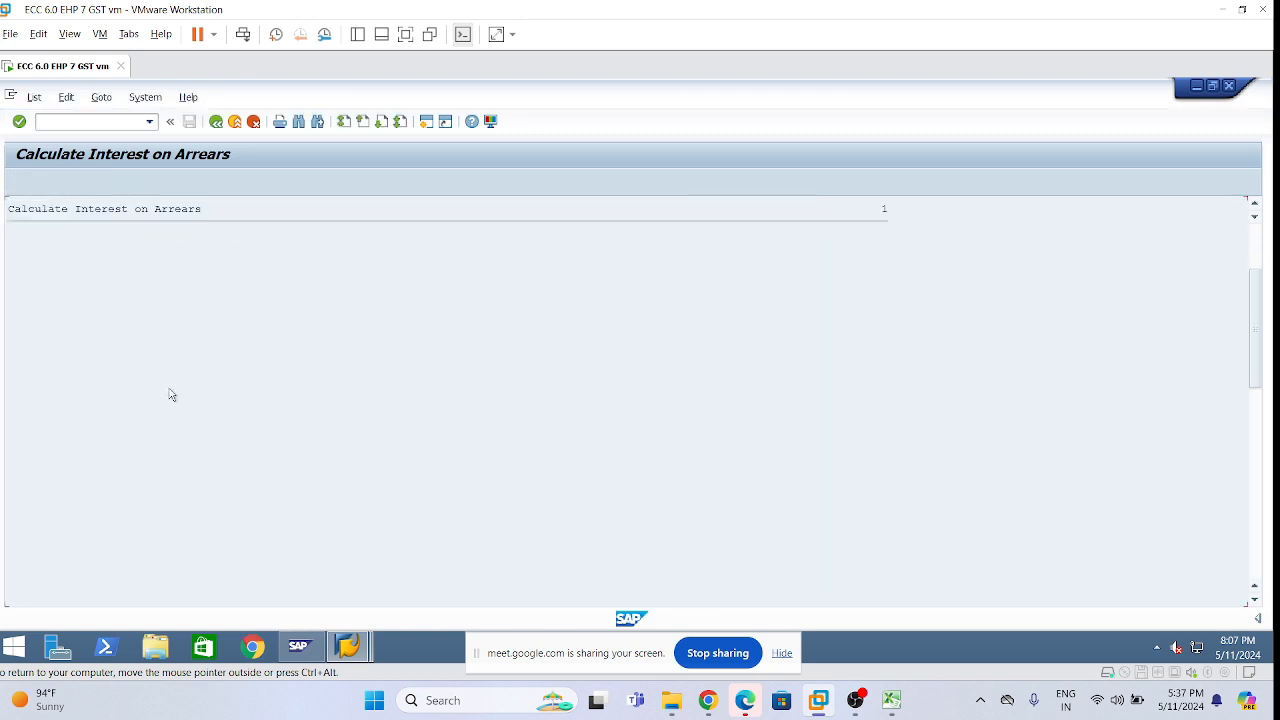
{"action": "scroll", "coordinate": [171, 396], "scroll_direction": "down", "scroll_amount": 3}
{"action": "scroll", "coordinate": [172, 405], "scroll_direction": "down", "scroll_amount": 4}
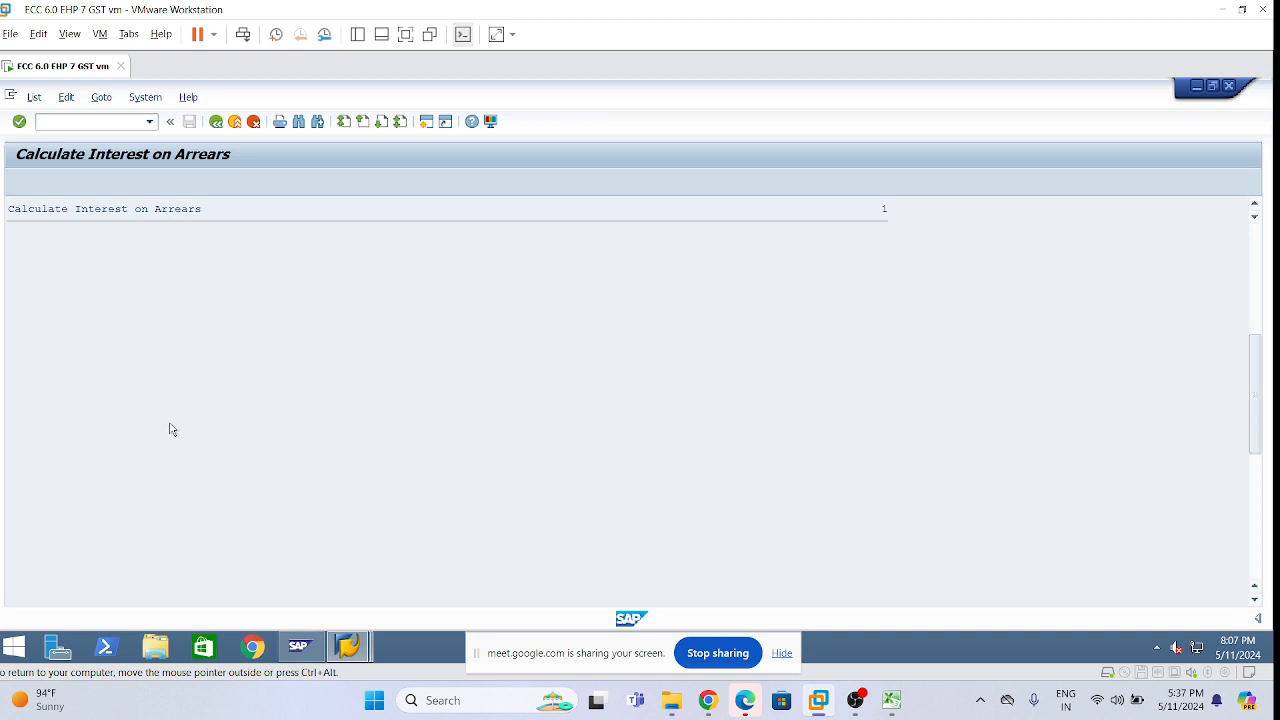
{"action": "scroll", "coordinate": [172, 428], "scroll_direction": "down", "scroll_amount": 3}
{"action": "scroll", "coordinate": [340, 366], "scroll_direction": "down", "scroll_amount": 1}
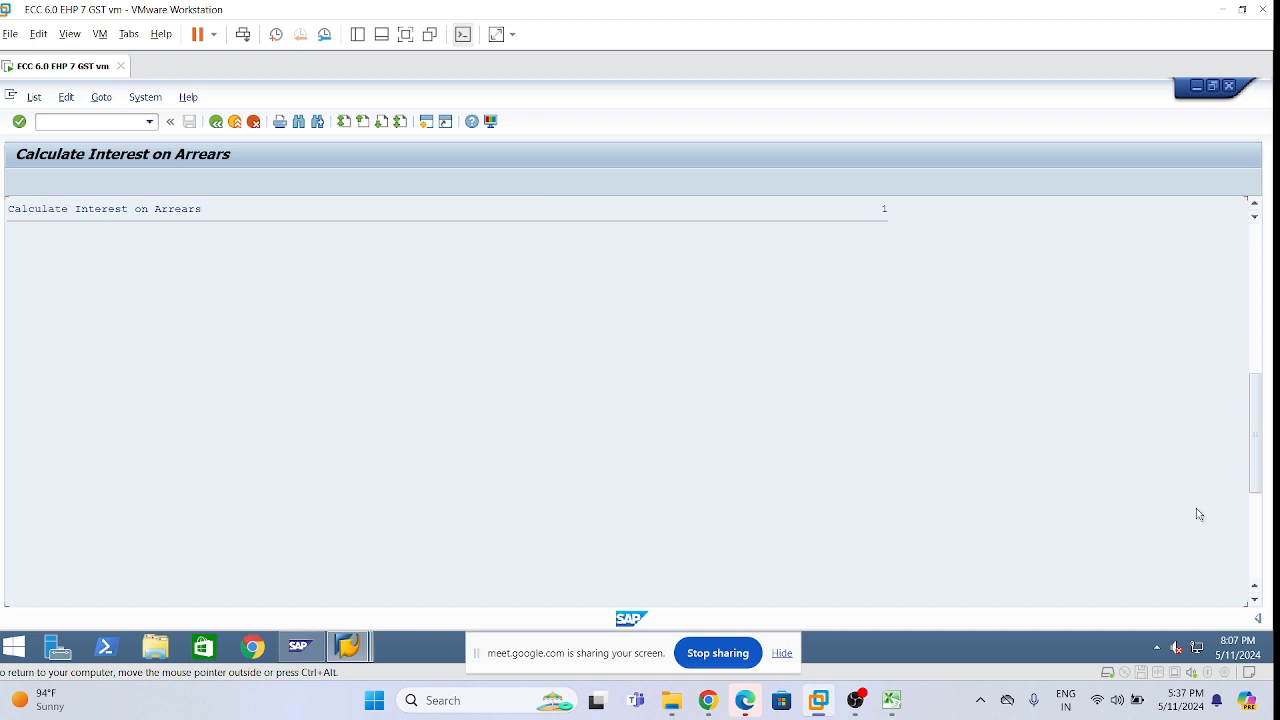
{"action": "left_click", "coordinate": [1256, 520]}
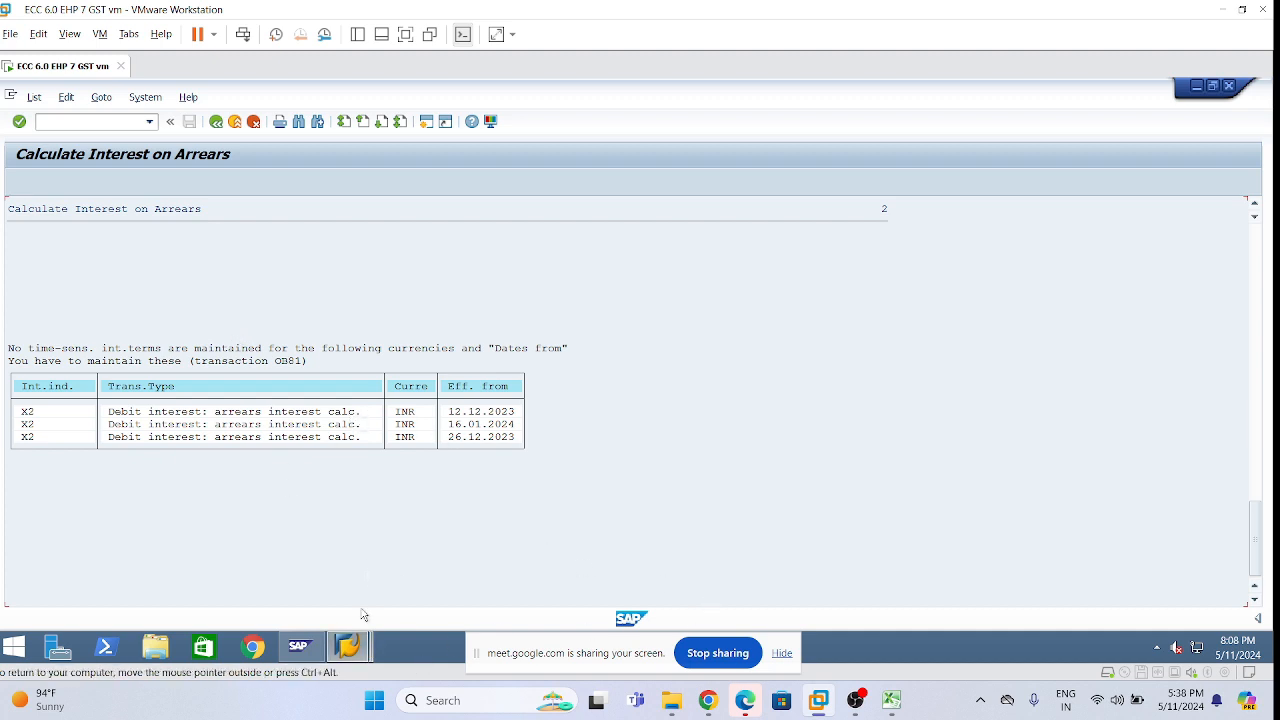
Switch to the customer line item session, open transaction OB81 and position the interest terms at interest indicator X2
{"action": "mouse_move", "coordinate": [350, 647]}
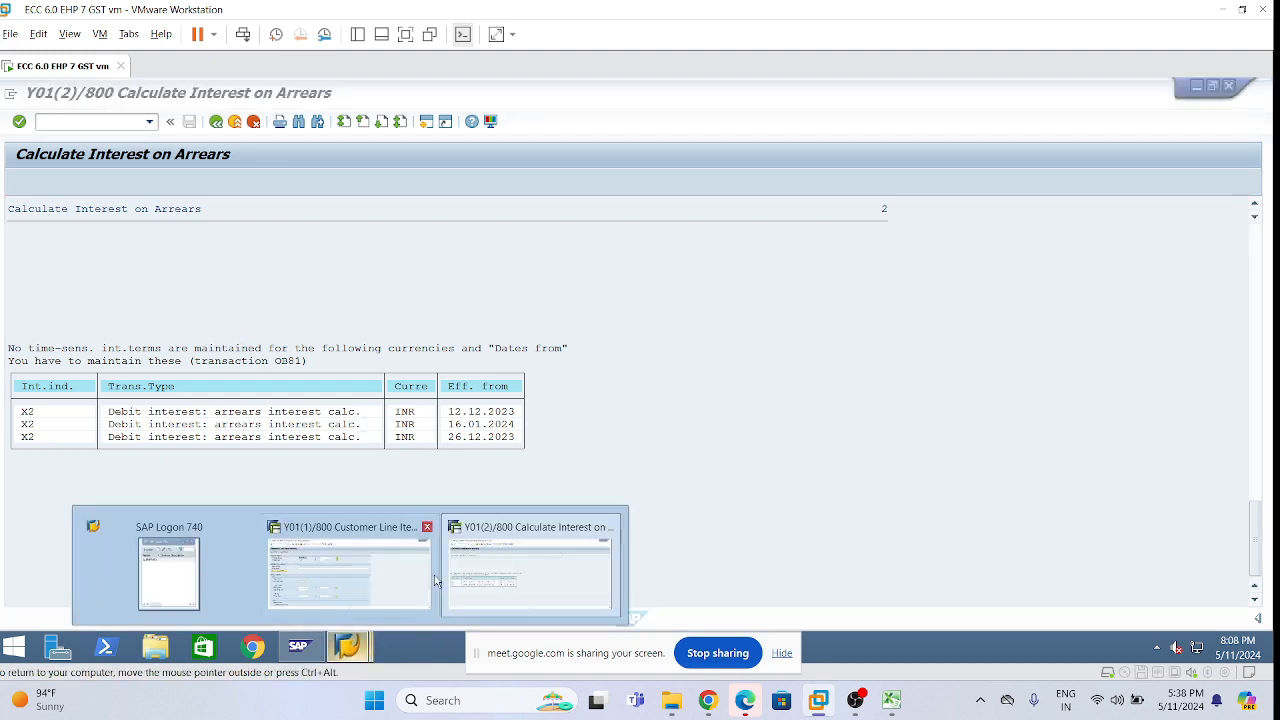
{"action": "left_click", "coordinate": [360, 573]}
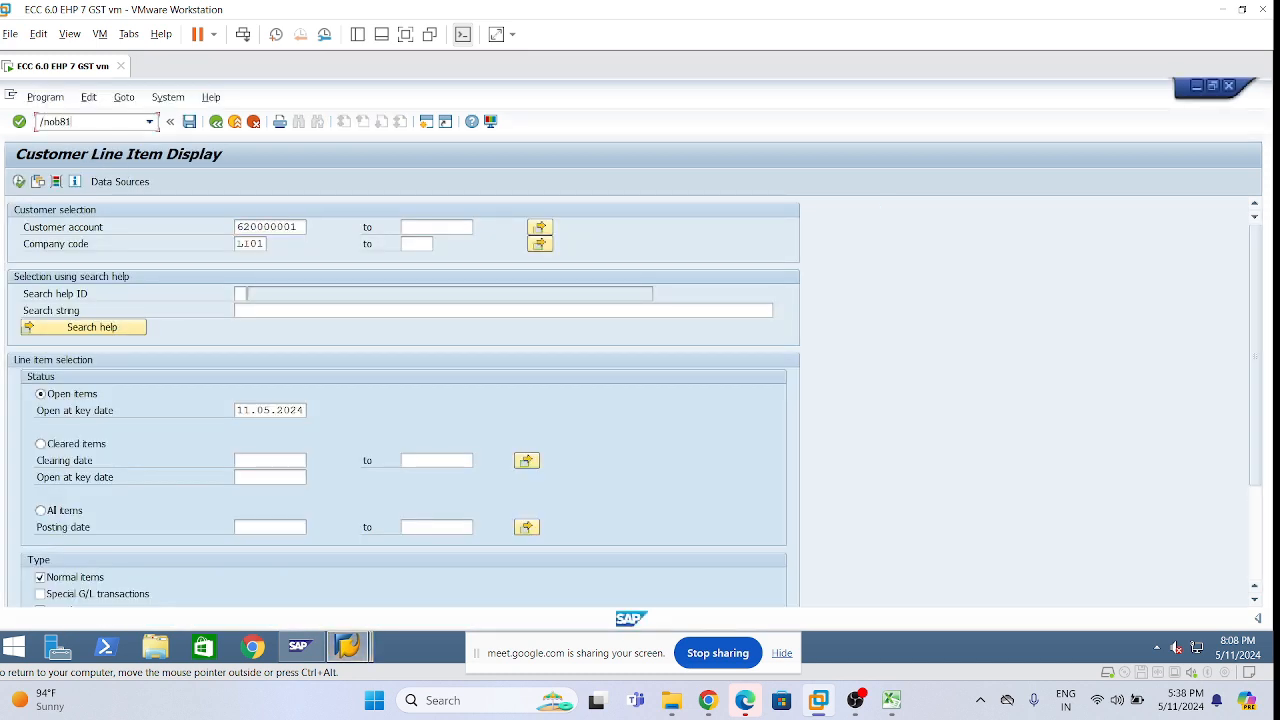
{"action": "key", "text": "Return"}
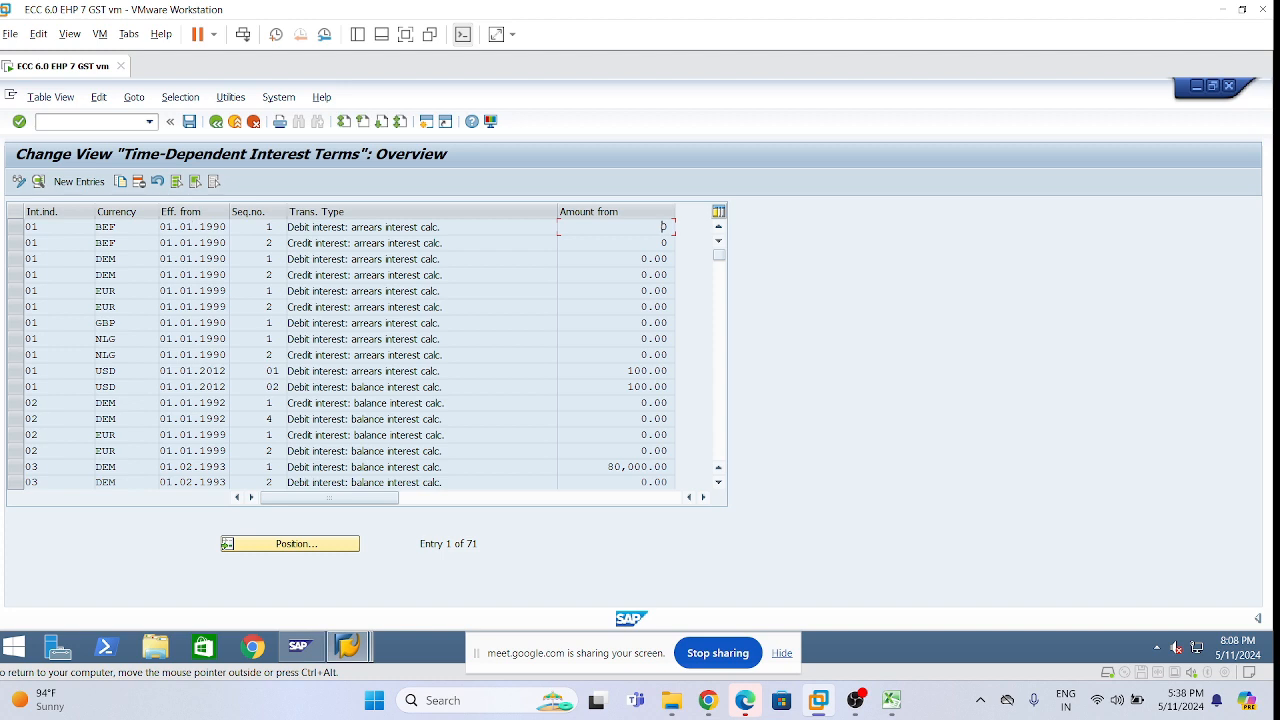
{"action": "left_click", "coordinate": [296, 544]}
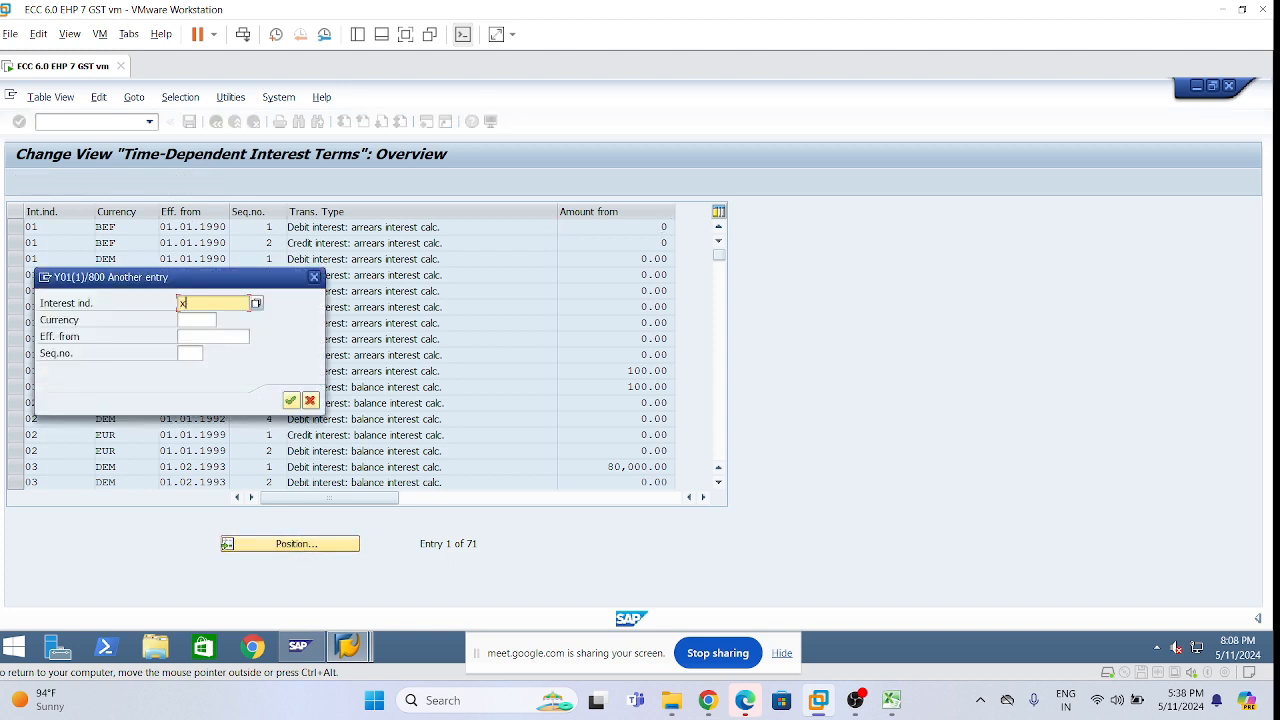
{"action": "type", "text": "x2"}
{"action": "key", "text": "Return"}
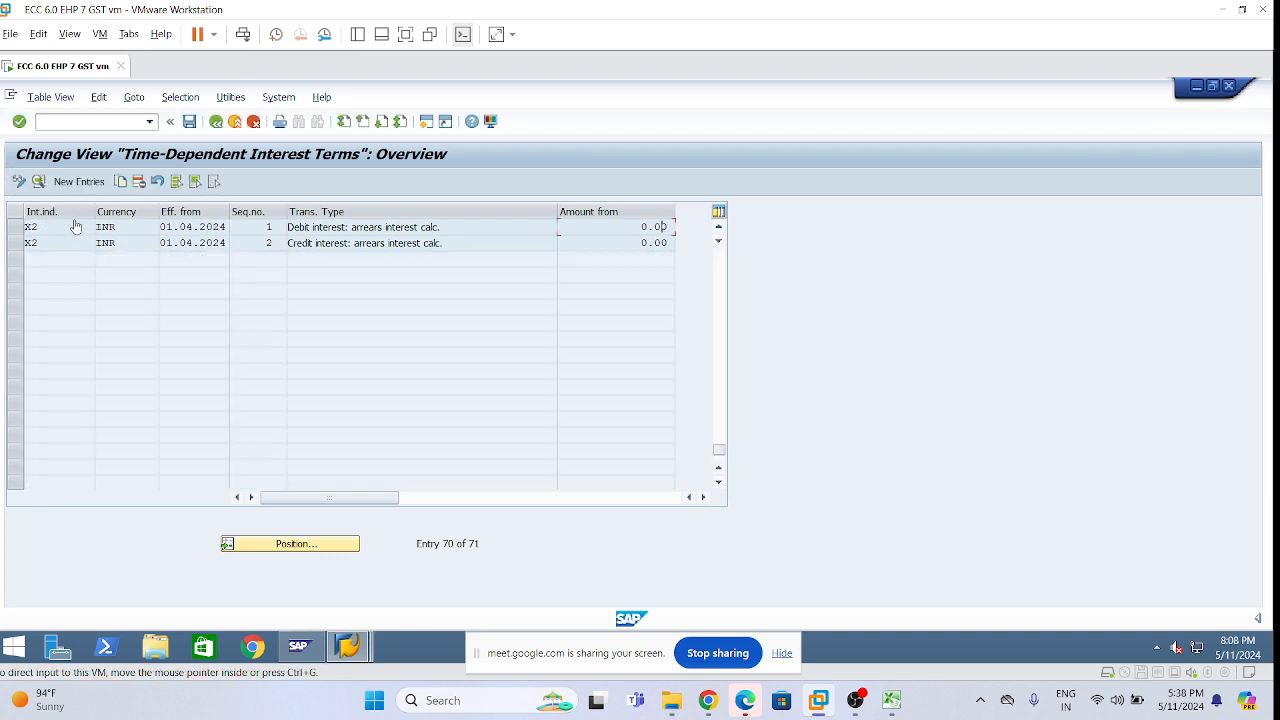
Copy both X2 INR interest terms, debit and credit, with the effective-from date 01.04.2023, and save the new entries
{"action": "left_click", "coordinate": [15, 228]}
{"action": "left_click", "coordinate": [15, 243]}
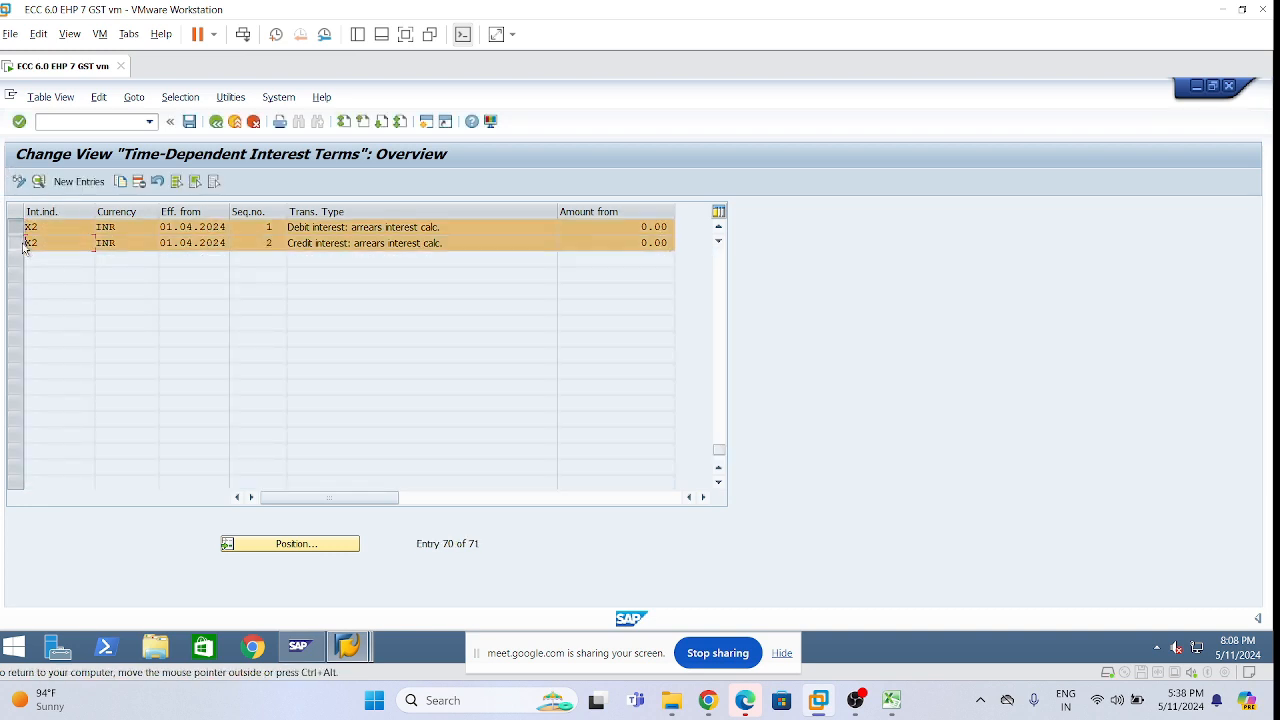
{"action": "left_click", "coordinate": [120, 182]}
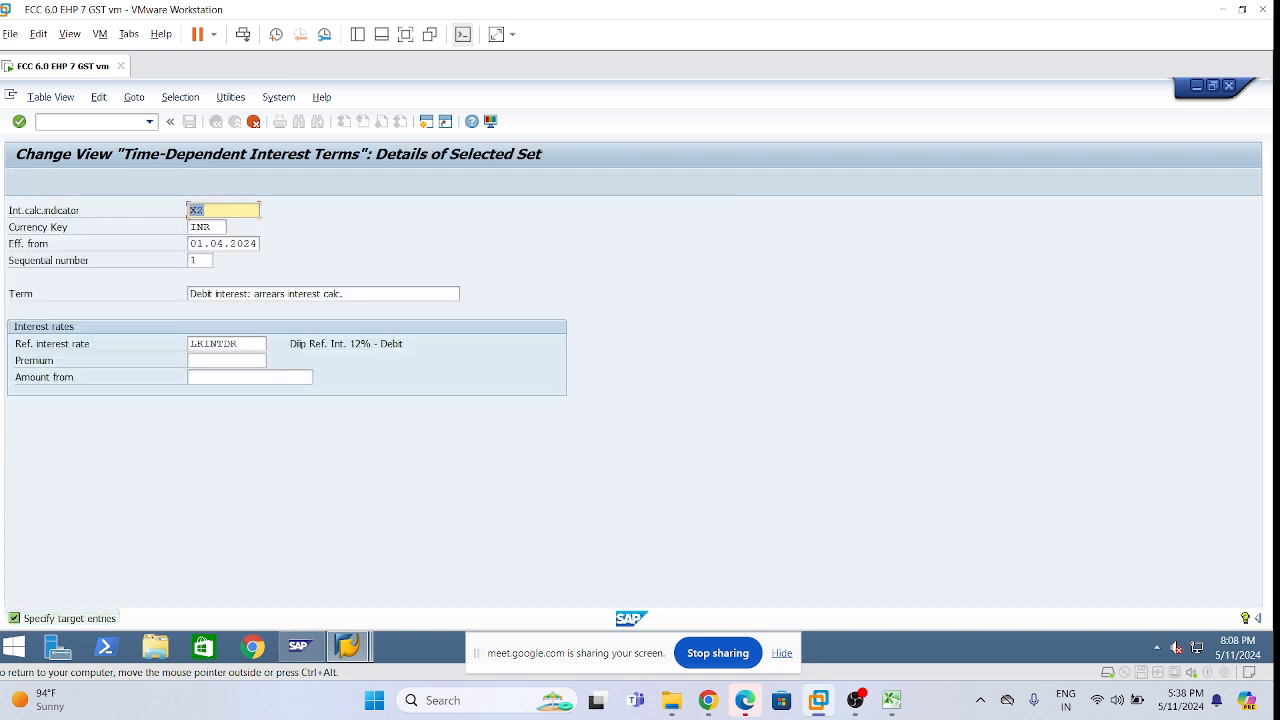
{"action": "left_click", "coordinate": [253, 244]}
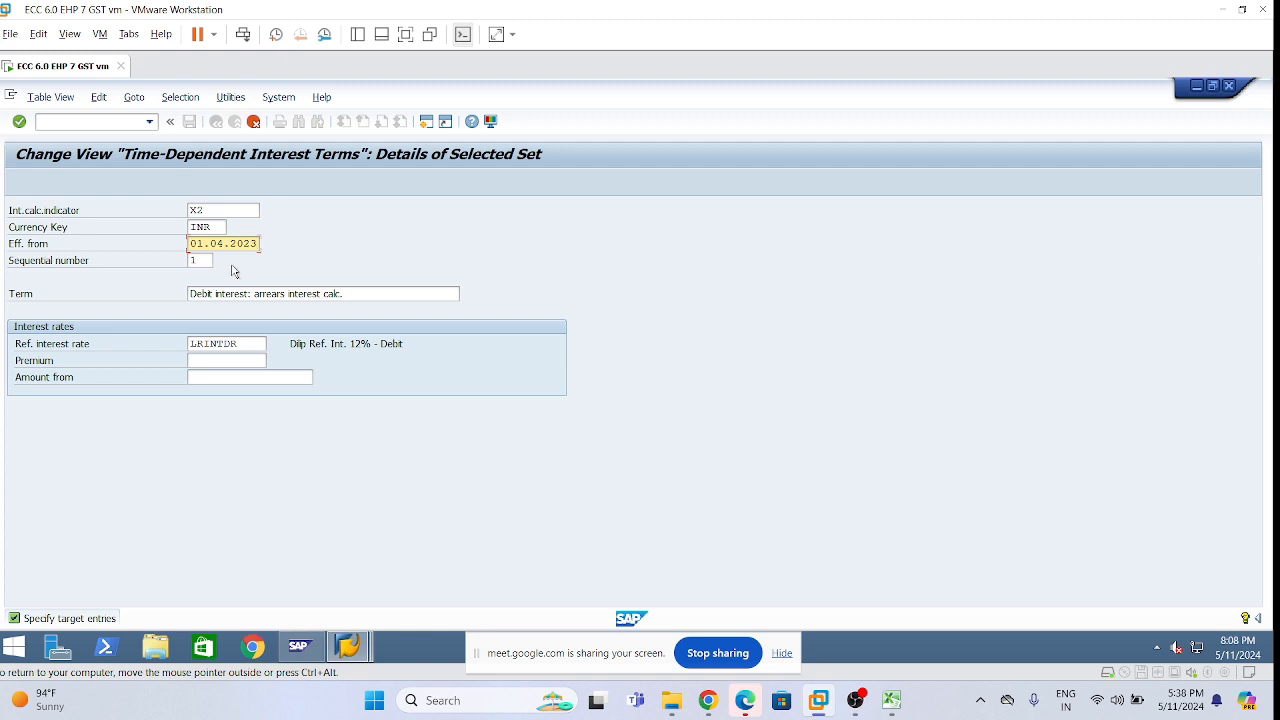
{"action": "key", "text": "Return"}
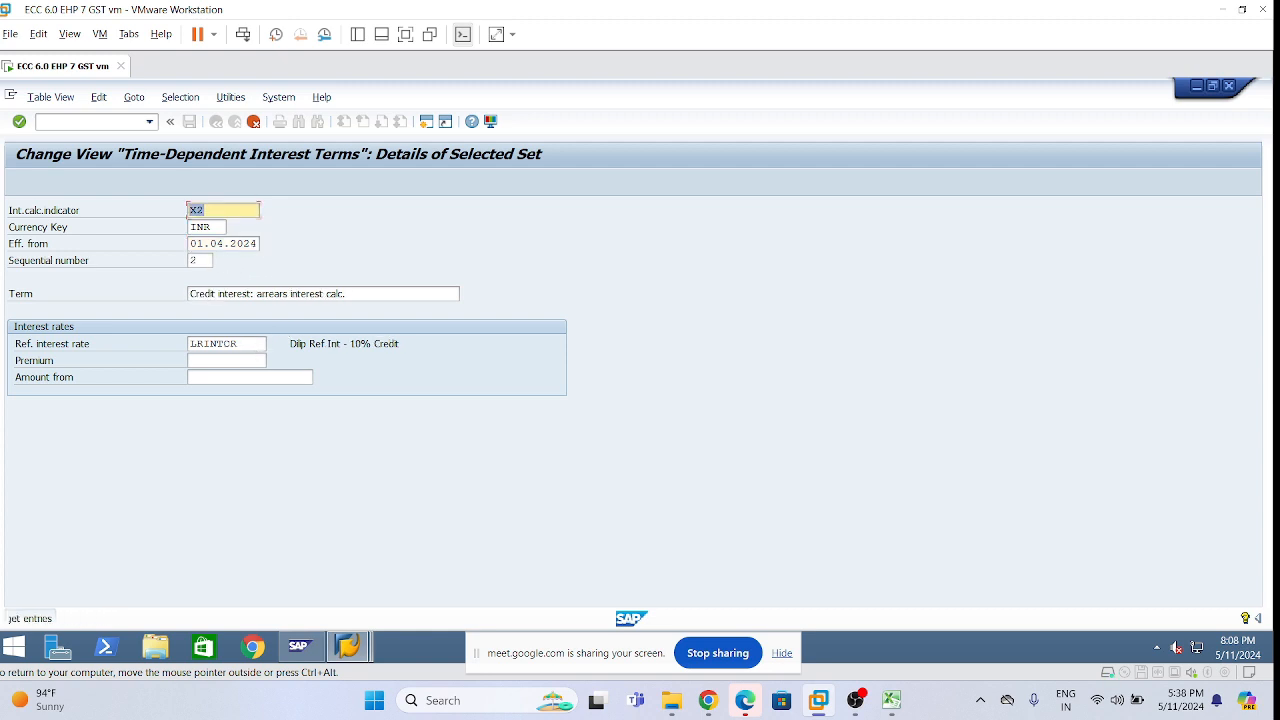
{"action": "left_click", "coordinate": [252, 244]}
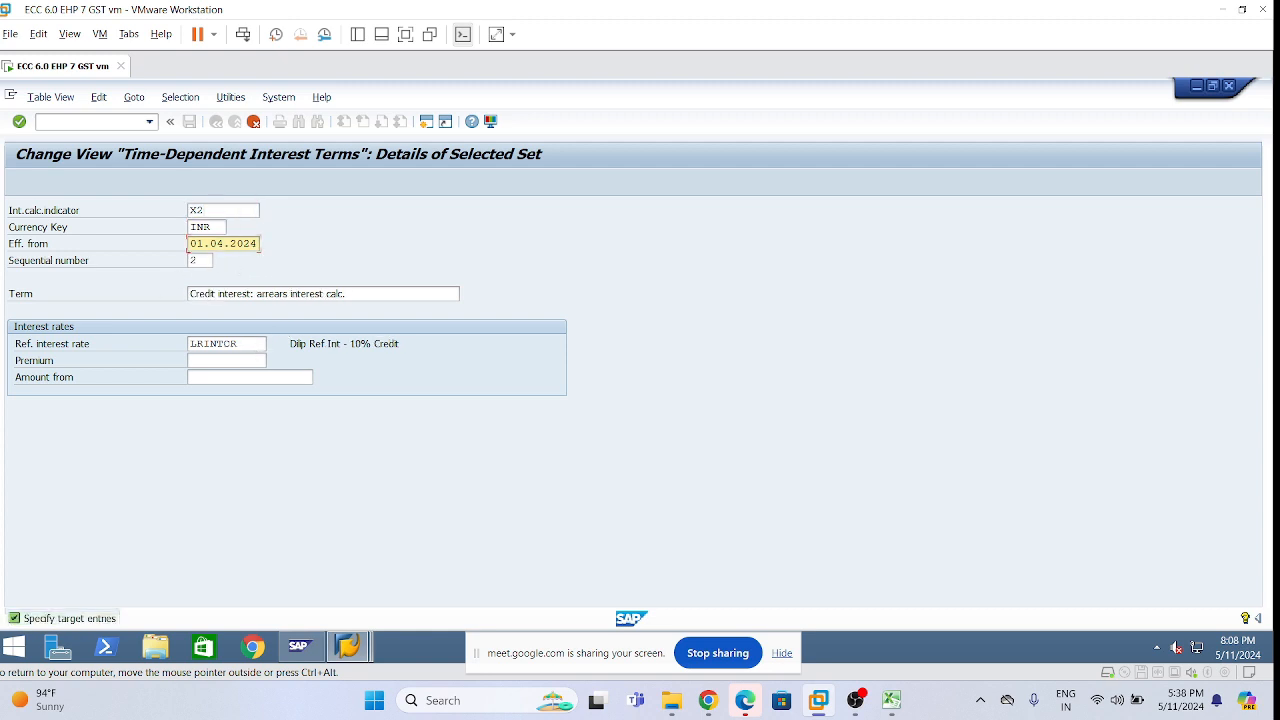
{"action": "key", "text": "F3"}
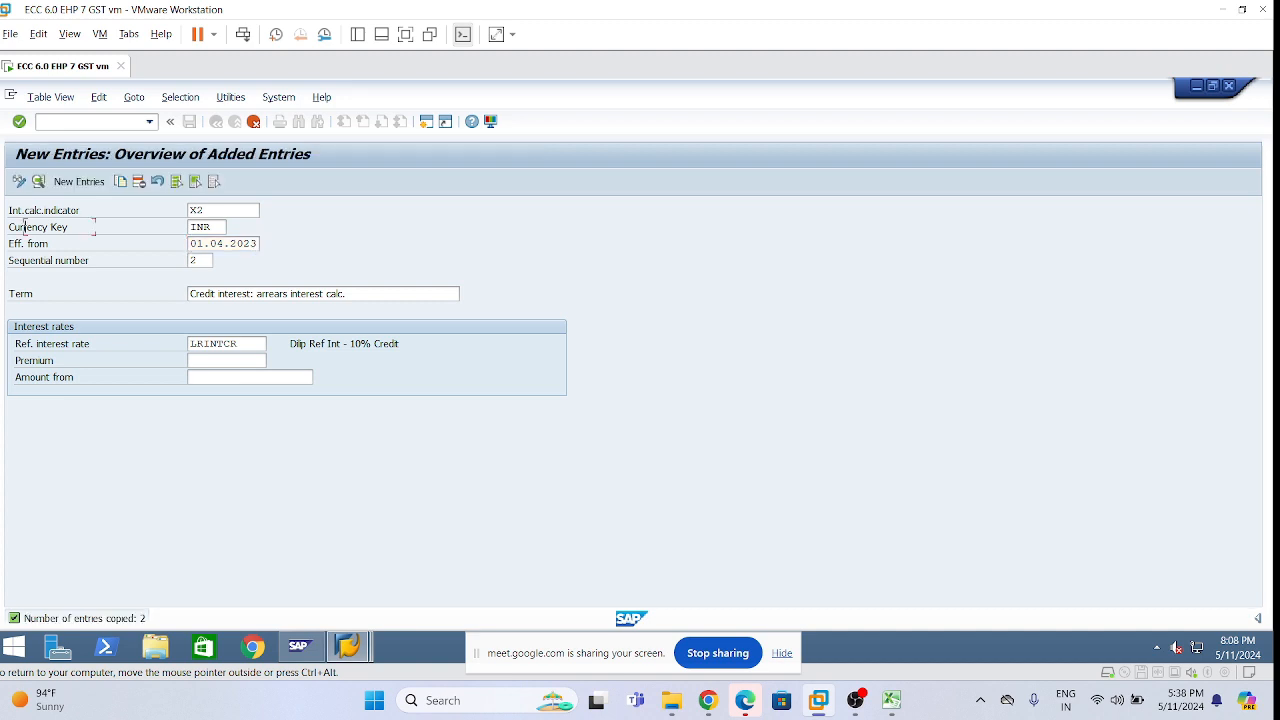
{"action": "left_click", "coordinate": [189, 122]}
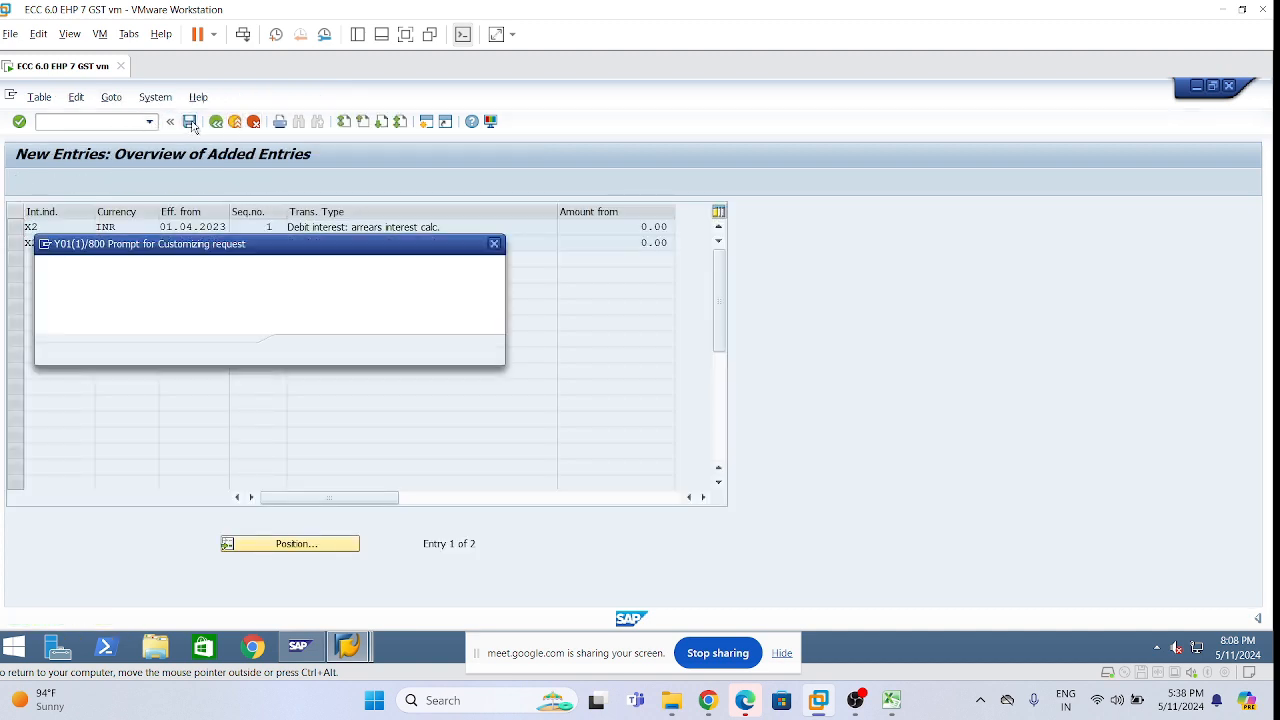
{"action": "left_click", "coordinate": [298, 349]}
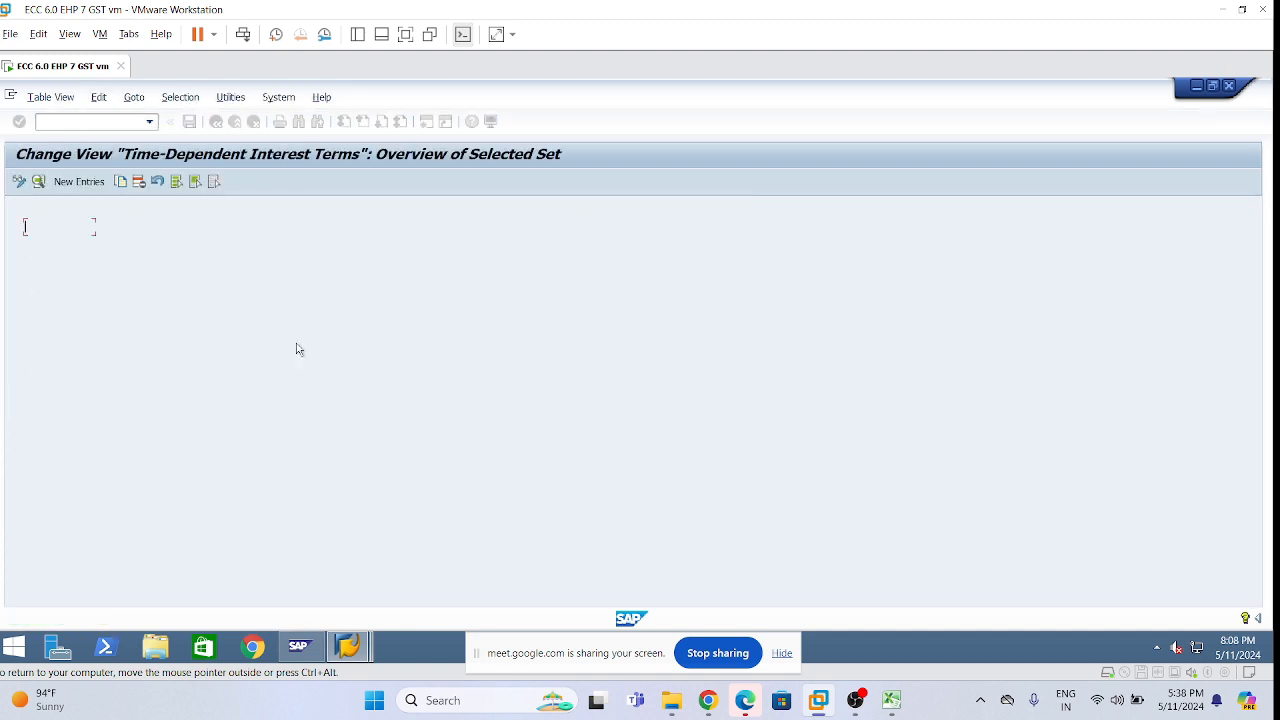
Return to the arrears interest calculation, run it again with the same selections and go through the resulting log to its end
{"action": "key", "text": "alt+Tab"}
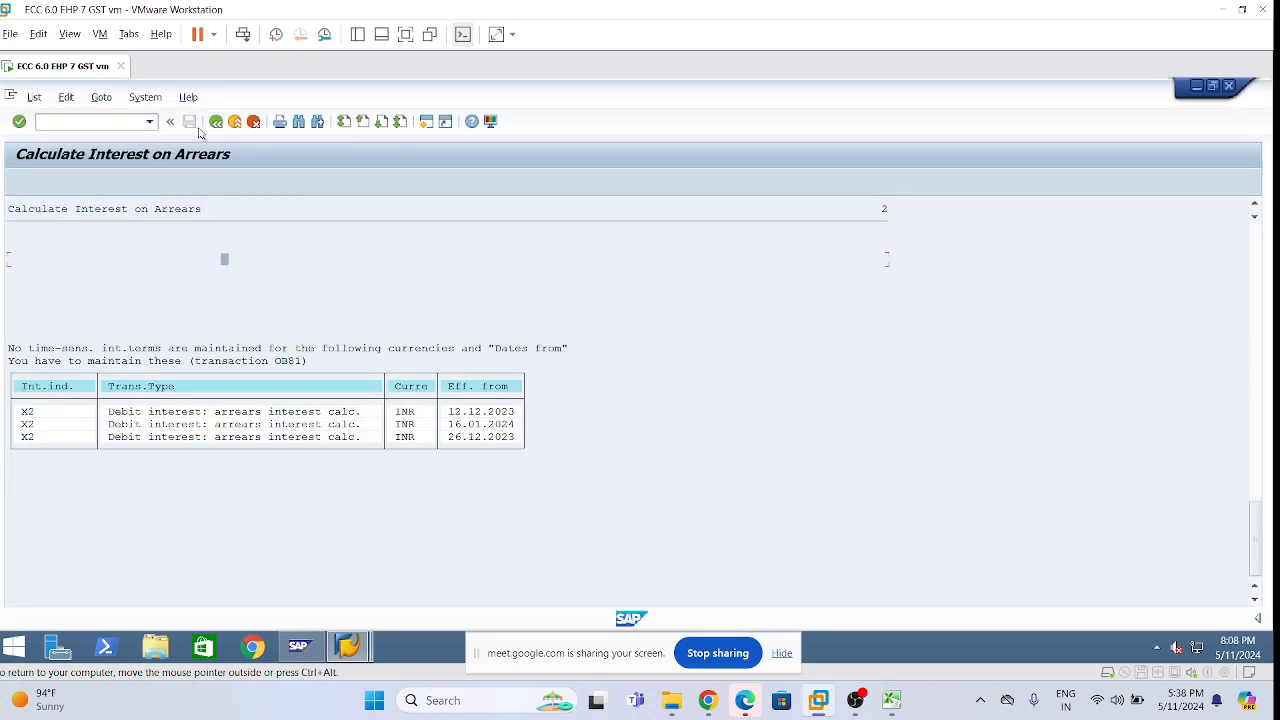
{"action": "left_click", "coordinate": [216, 121]}
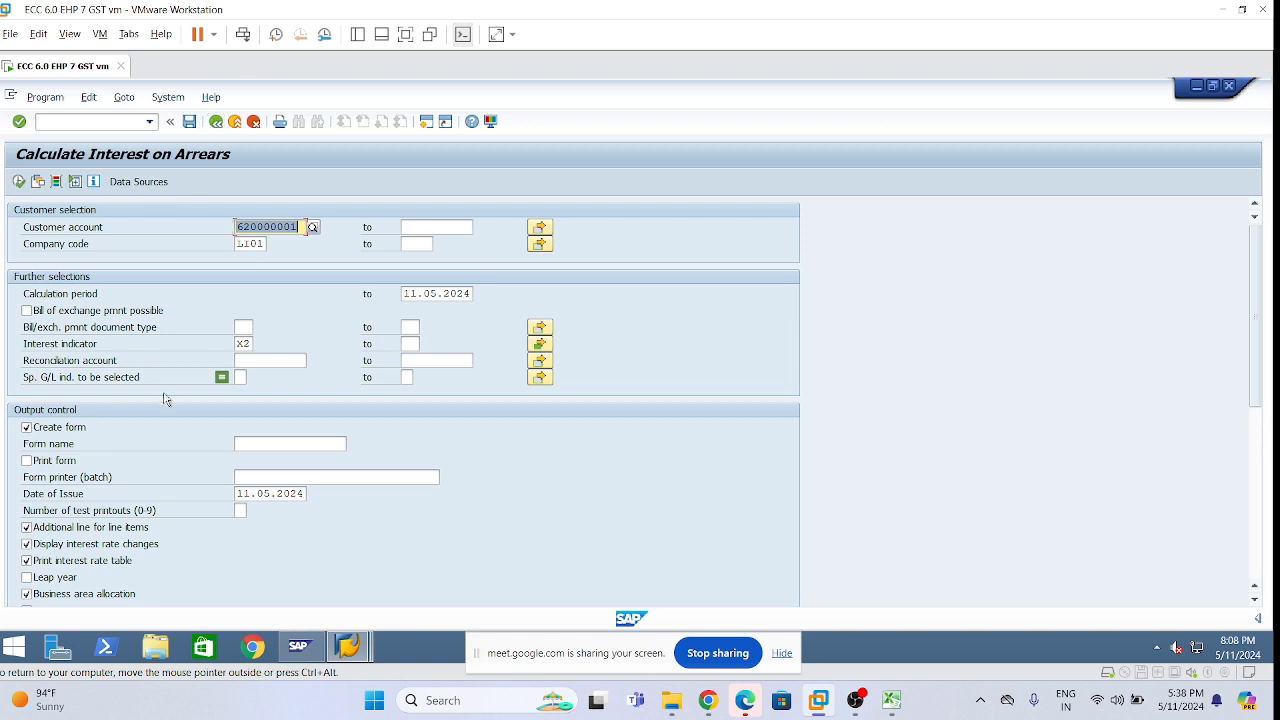
{"action": "scroll", "coordinate": [168, 418], "scroll_direction": "down", "scroll_amount": 1}
{"action": "scroll", "coordinate": [168, 418], "scroll_direction": "down", "scroll_amount": 5}
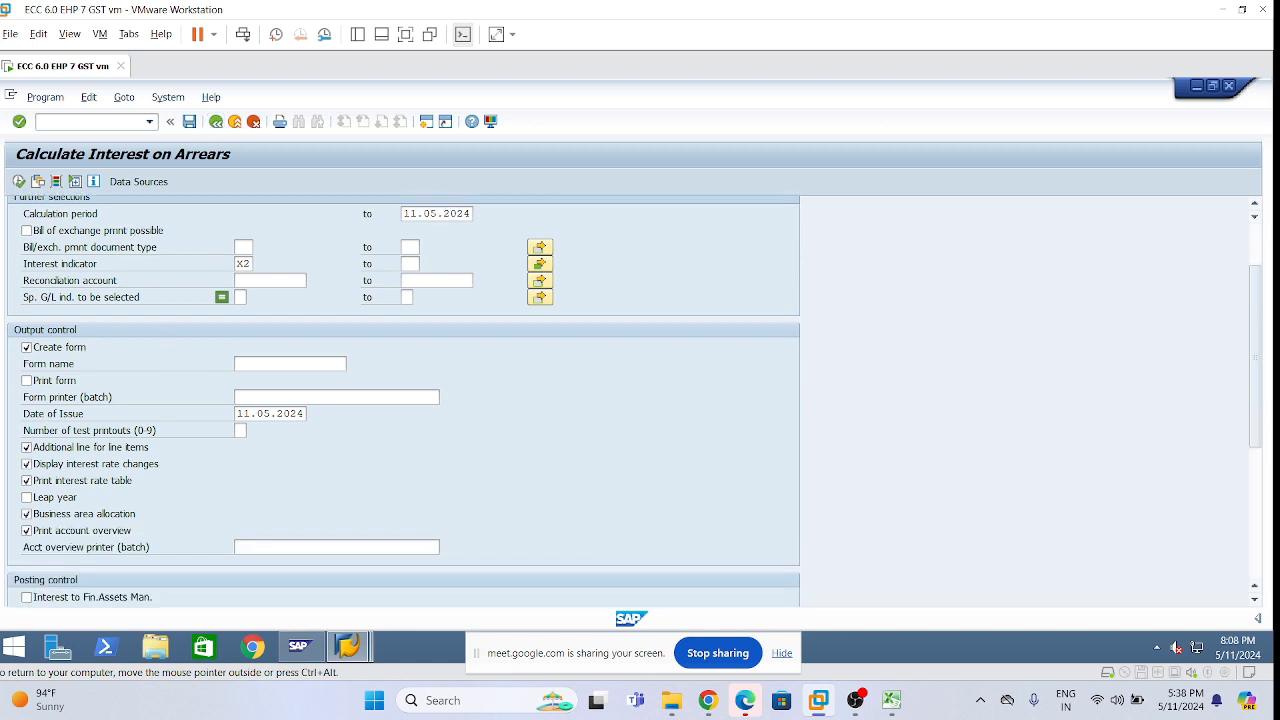
{"action": "scroll", "coordinate": [403, 400], "scroll_direction": "down", "scroll_amount": 3}
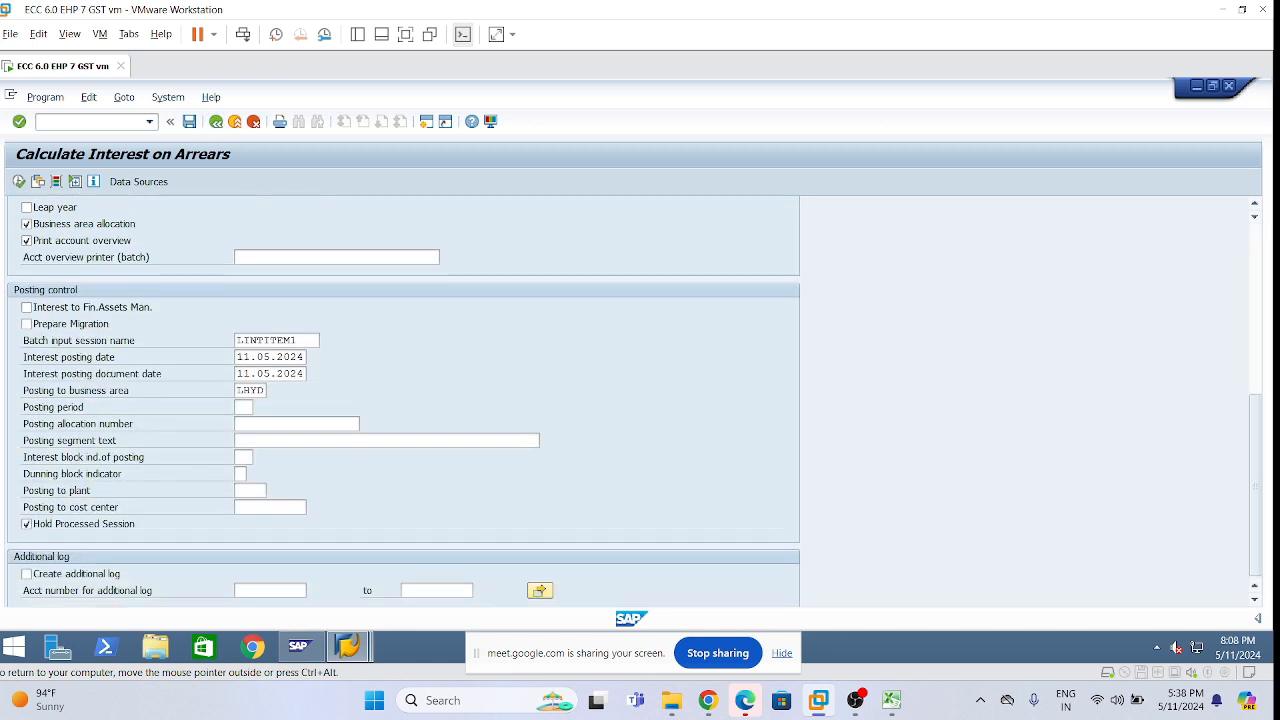
{"action": "left_click", "coordinate": [18, 181]}
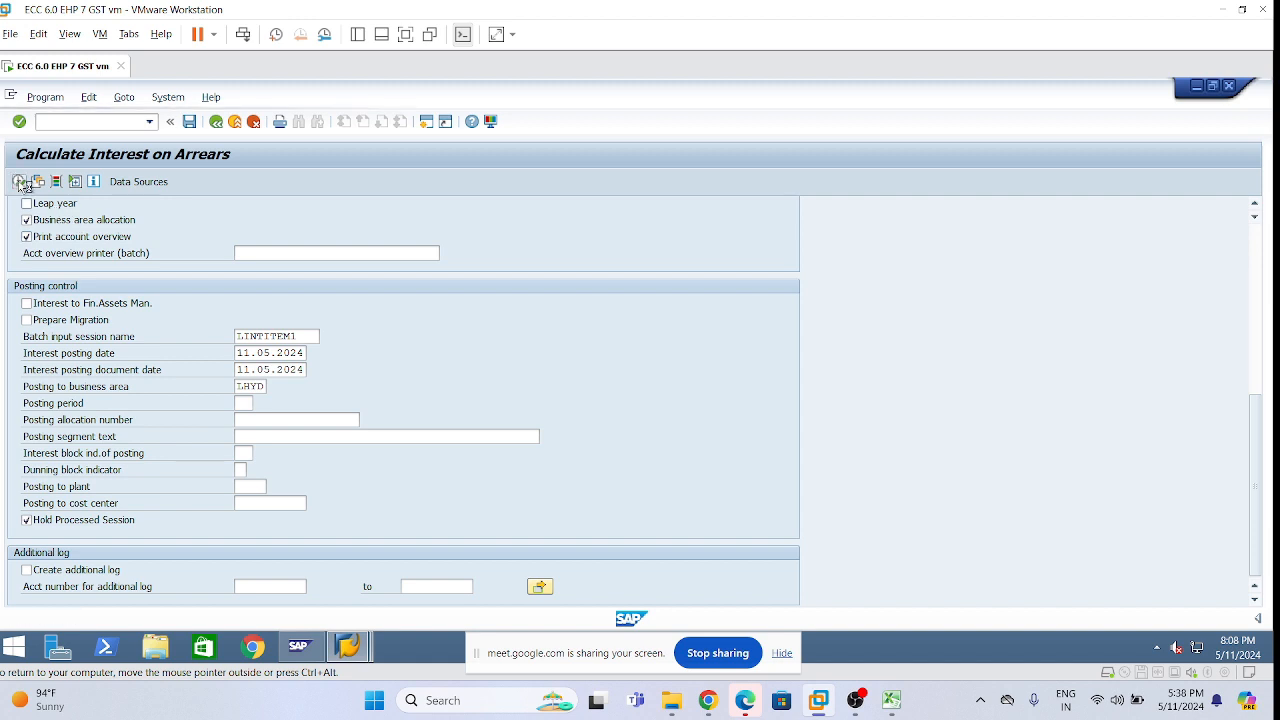
{"action": "scroll", "coordinate": [830, 375], "scroll_direction": "down", "scroll_amount": 2}
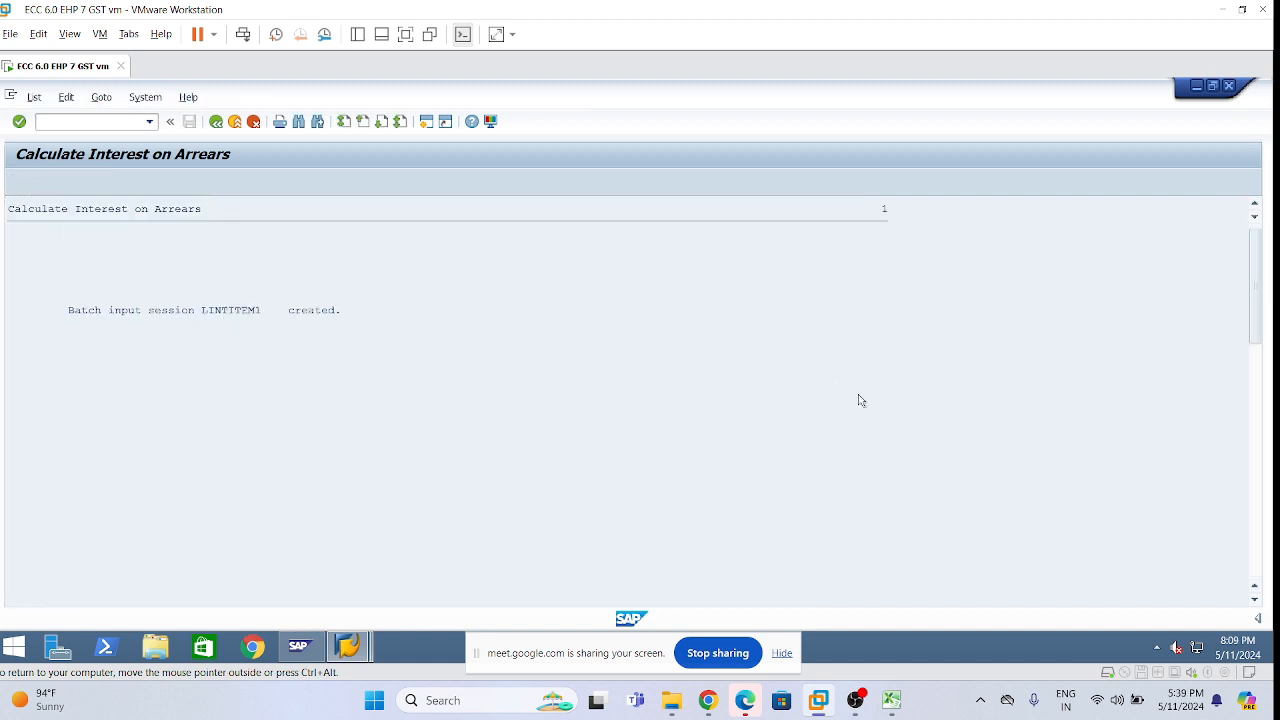
{"action": "left_click_drag", "start_coordinate": [1257, 362], "coordinate": [1250, 562]}
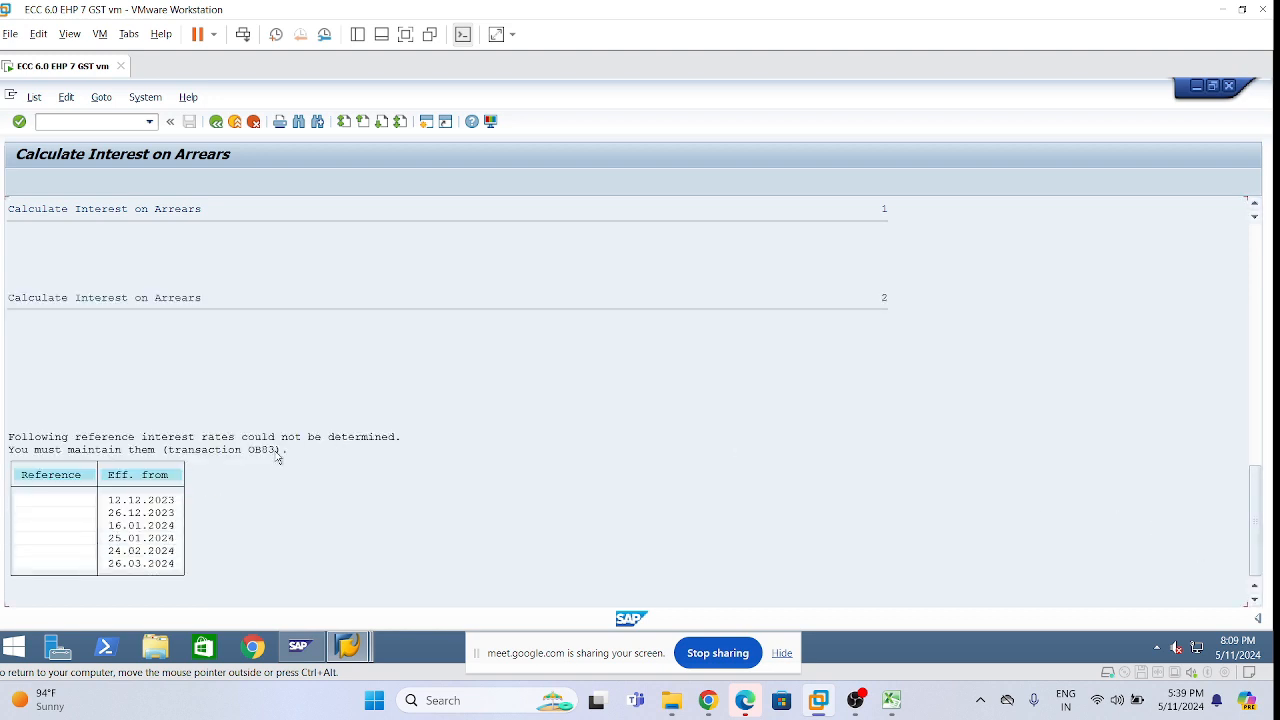
{"action": "left_click", "coordinate": [216, 122]}
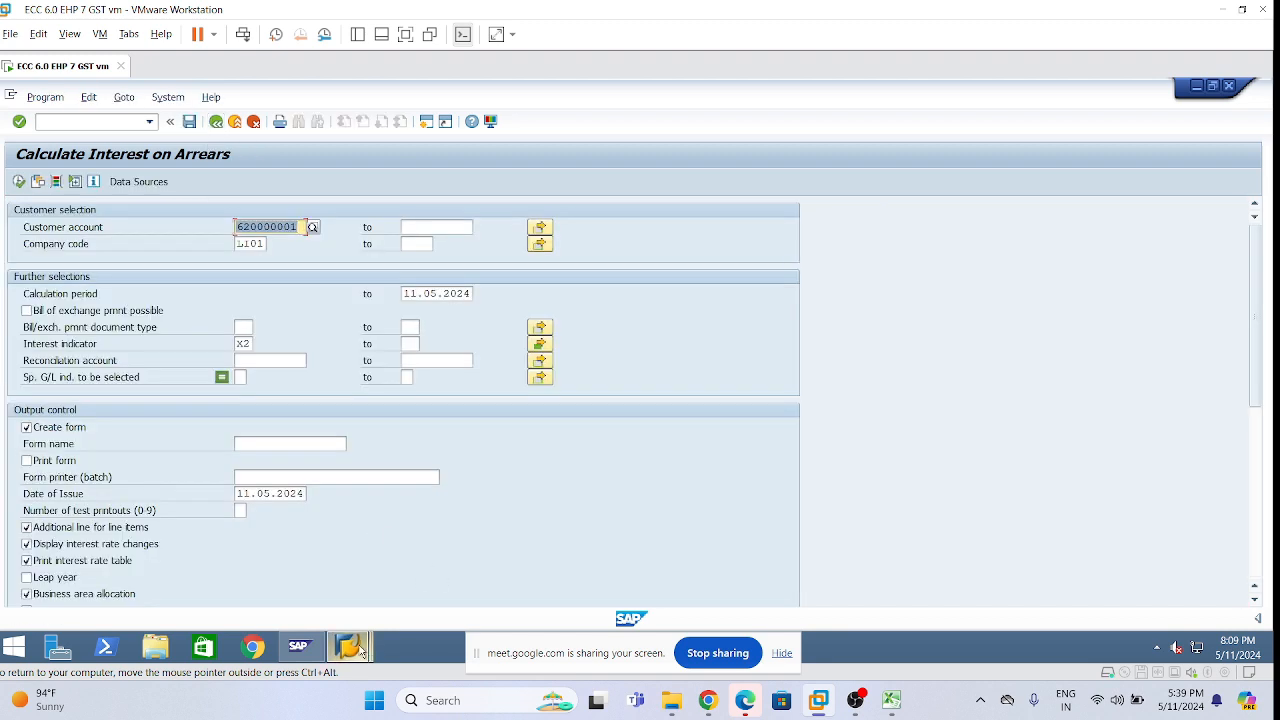
Switch back to the interest terms session and open the maintenance view for reference interest rate values
{"action": "mouse_move", "coordinate": [362, 649]}
{"action": "left_click", "coordinate": [335, 562]}
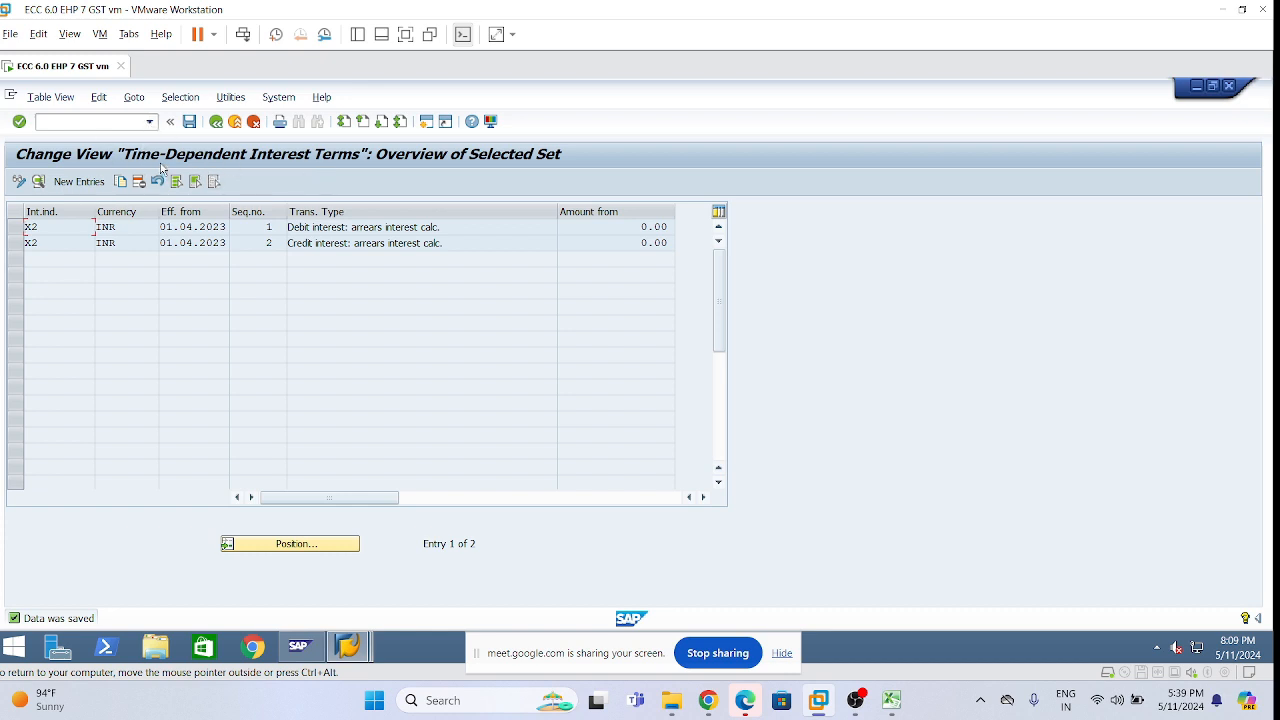
{"action": "left_click", "coordinate": [91, 126]}
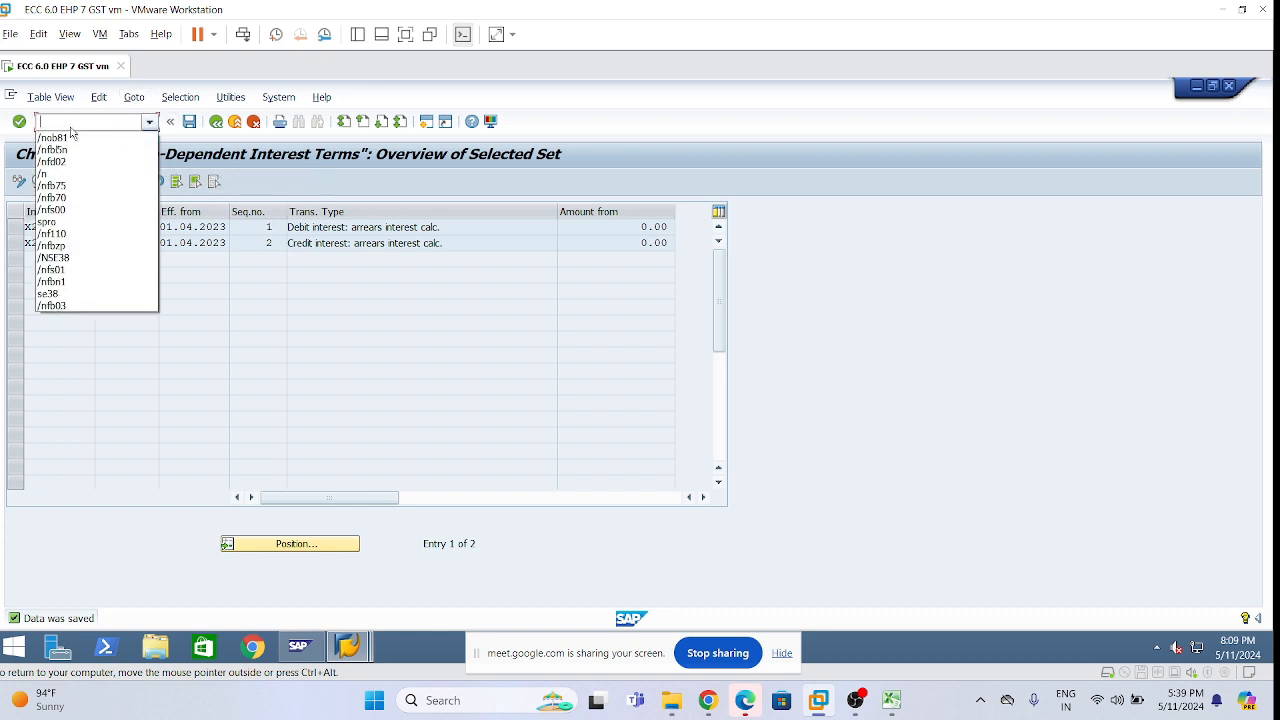
{"action": "type", "text": "/nob81"}
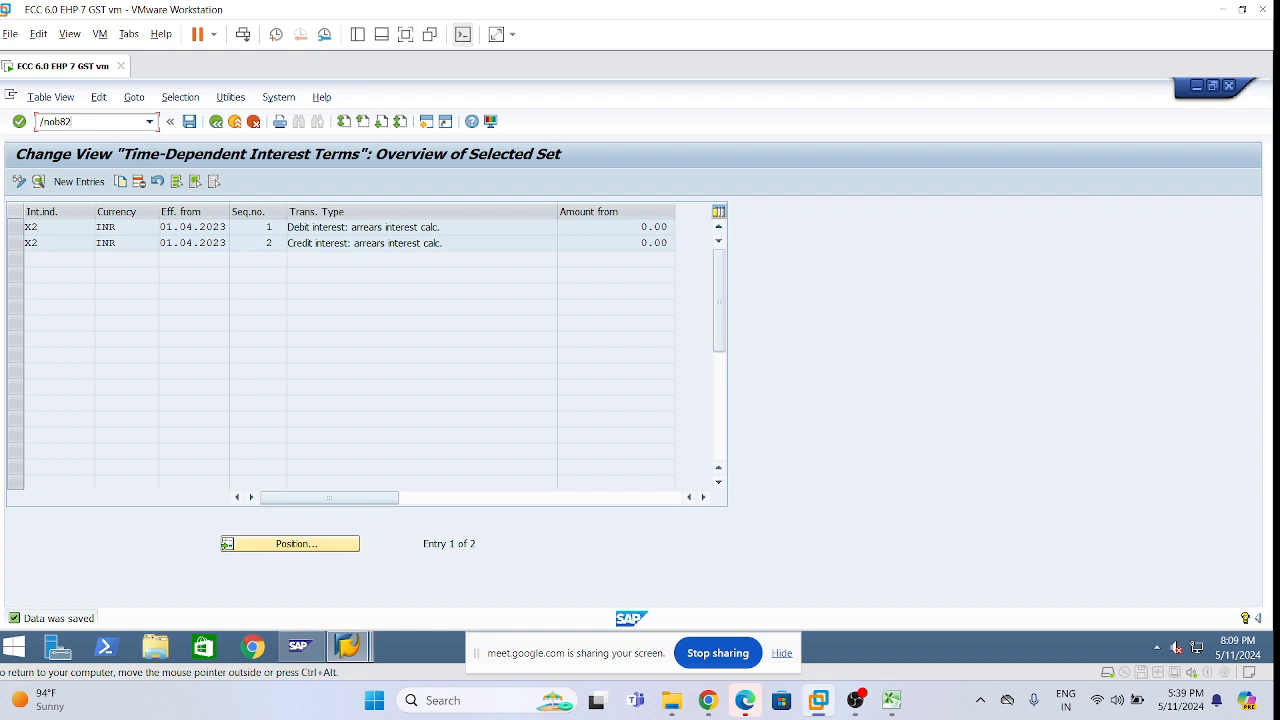
{"action": "key", "text": "Return"}
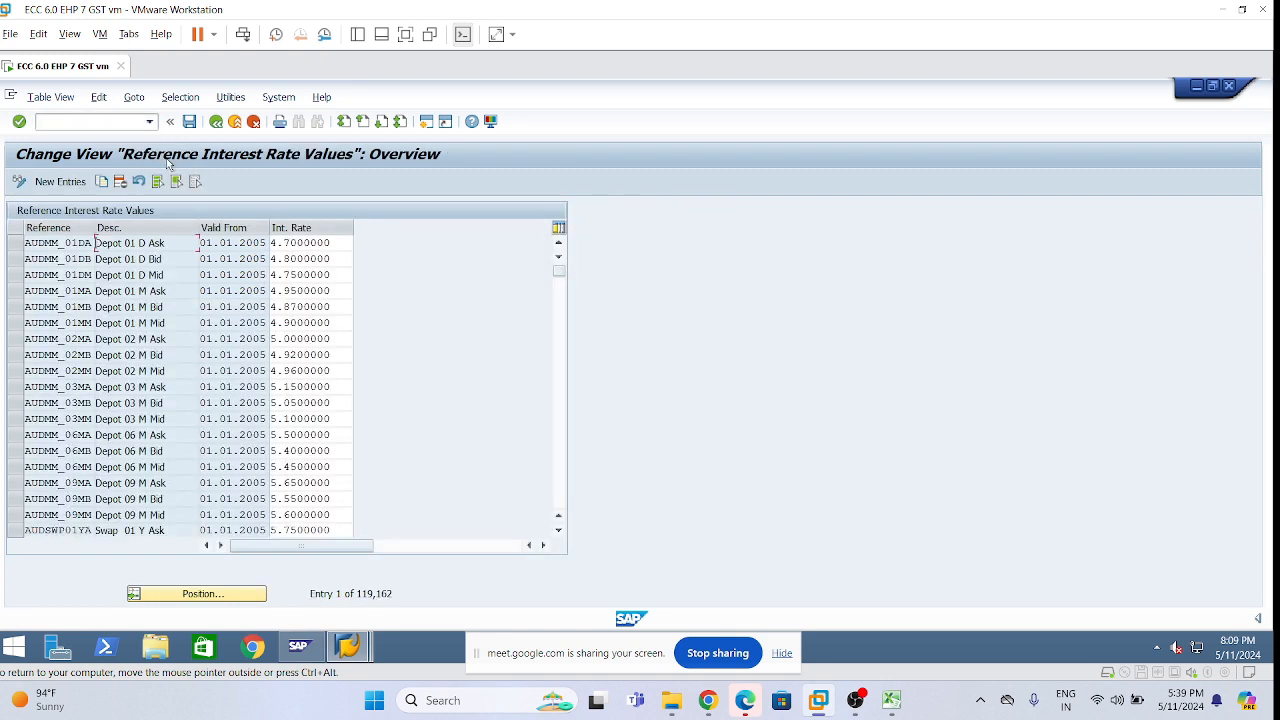
Locate the LREFINT1 entries in the list of reference interest rate values
{"action": "left_click", "coordinate": [198, 594]}
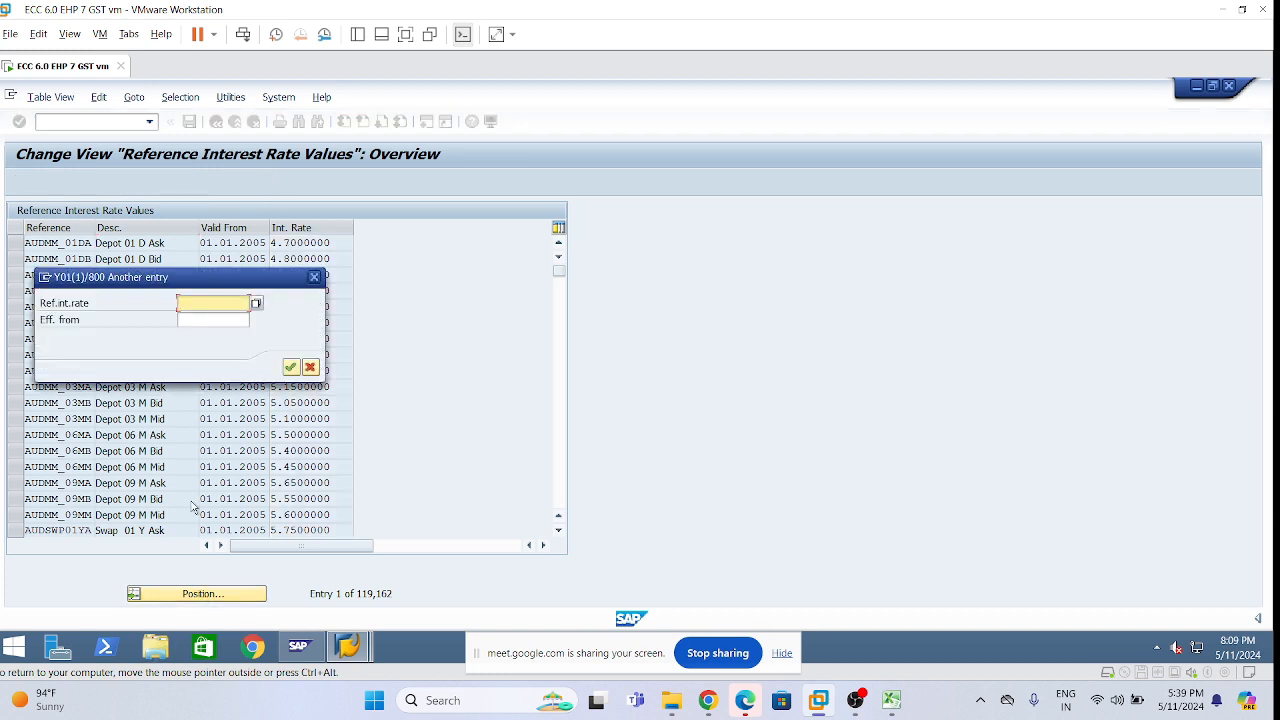
{"action": "type", "text": "i"}
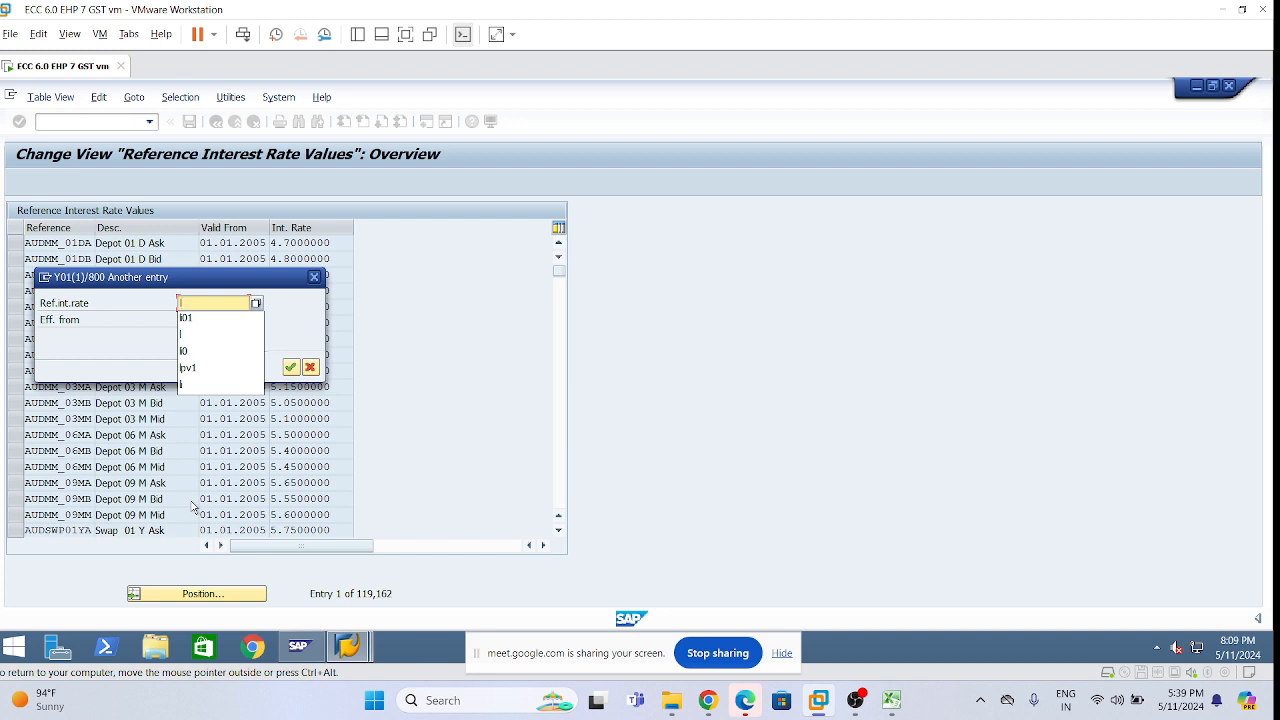
{"action": "key", "text": "Return"}
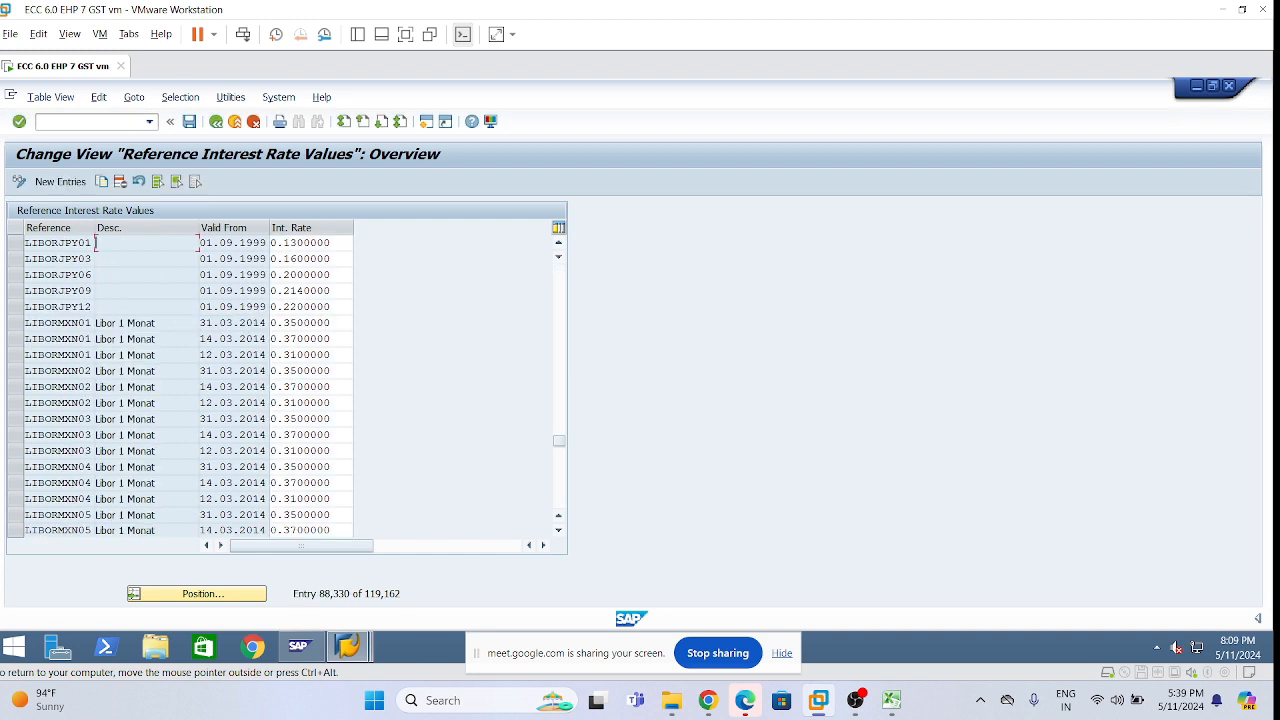
{"action": "scroll", "coordinate": [108, 385], "scroll_direction": "down", "scroll_amount": 7}
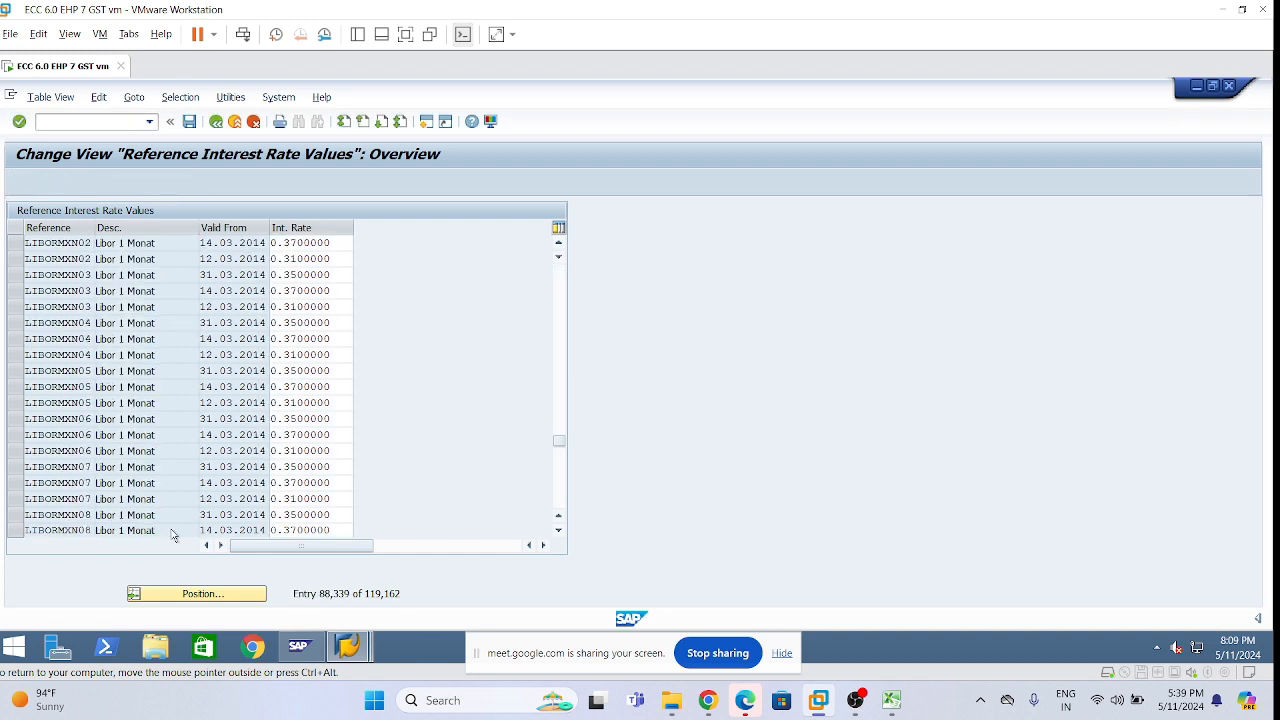
{"action": "scroll", "coordinate": [110, 380], "scroll_direction": "down", "scroll_amount": 12}
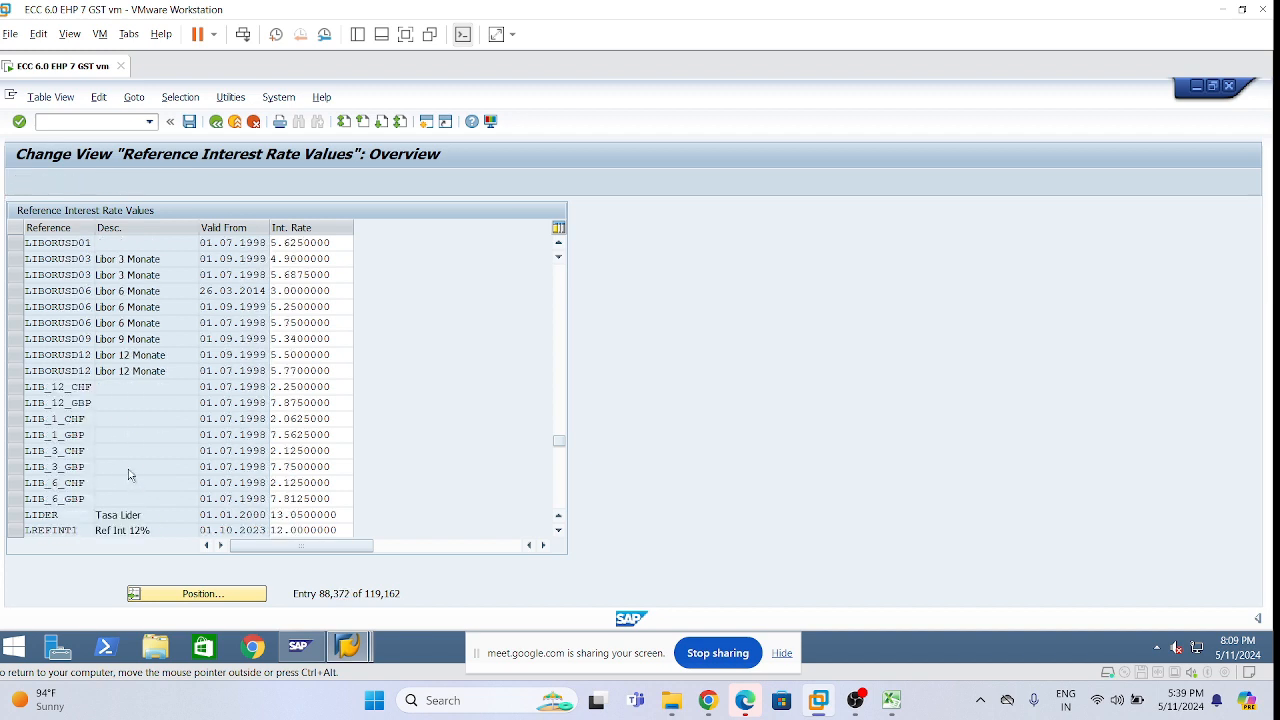
{"action": "scroll", "coordinate": [143, 485], "scroll_direction": "down", "scroll_amount": 3}
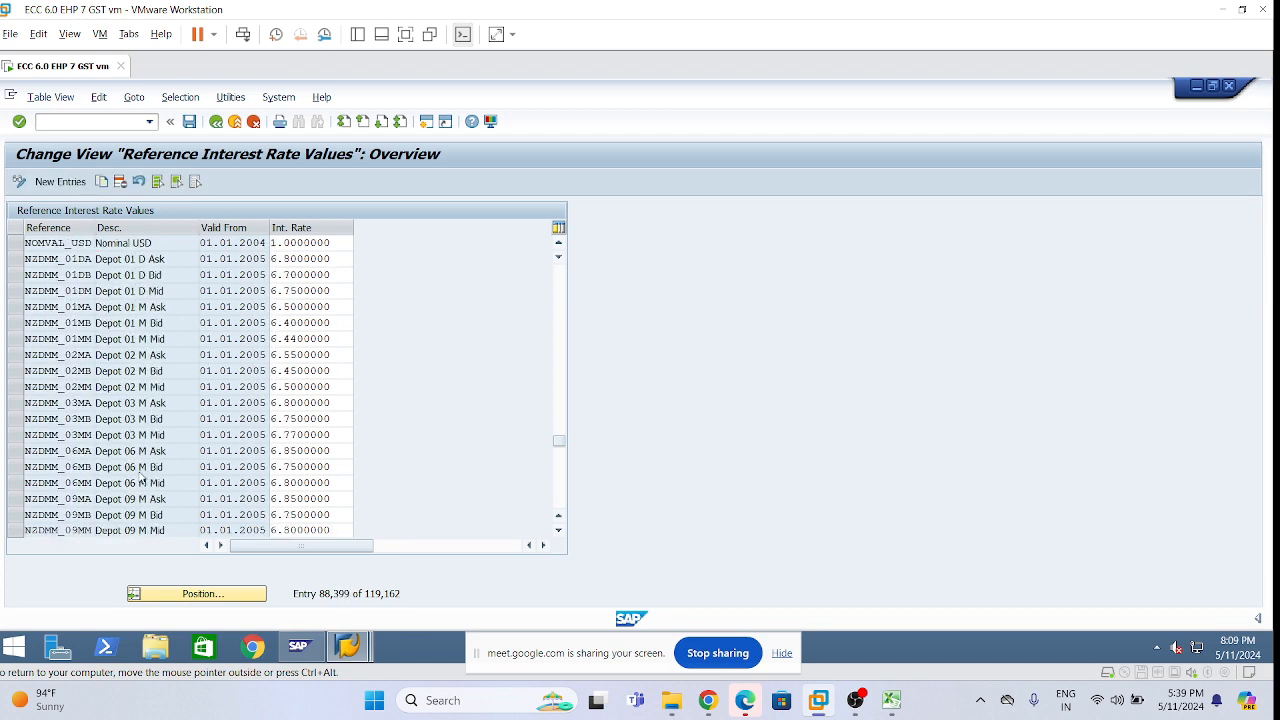
{"action": "scroll", "coordinate": [180, 385], "scroll_direction": "up", "scroll_amount": 3}
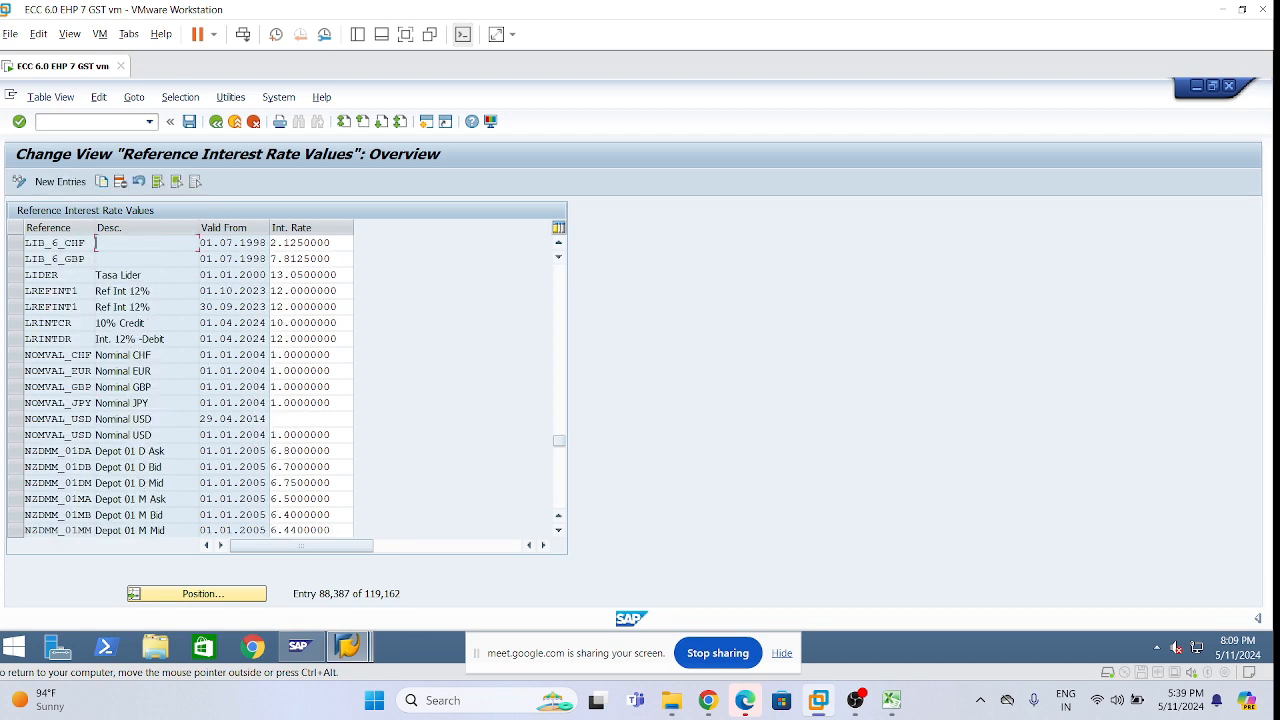
{"action": "scroll", "coordinate": [130, 387], "scroll_direction": "up", "scroll_amount": 1}
{"action": "left_click", "coordinate": [15, 340]}
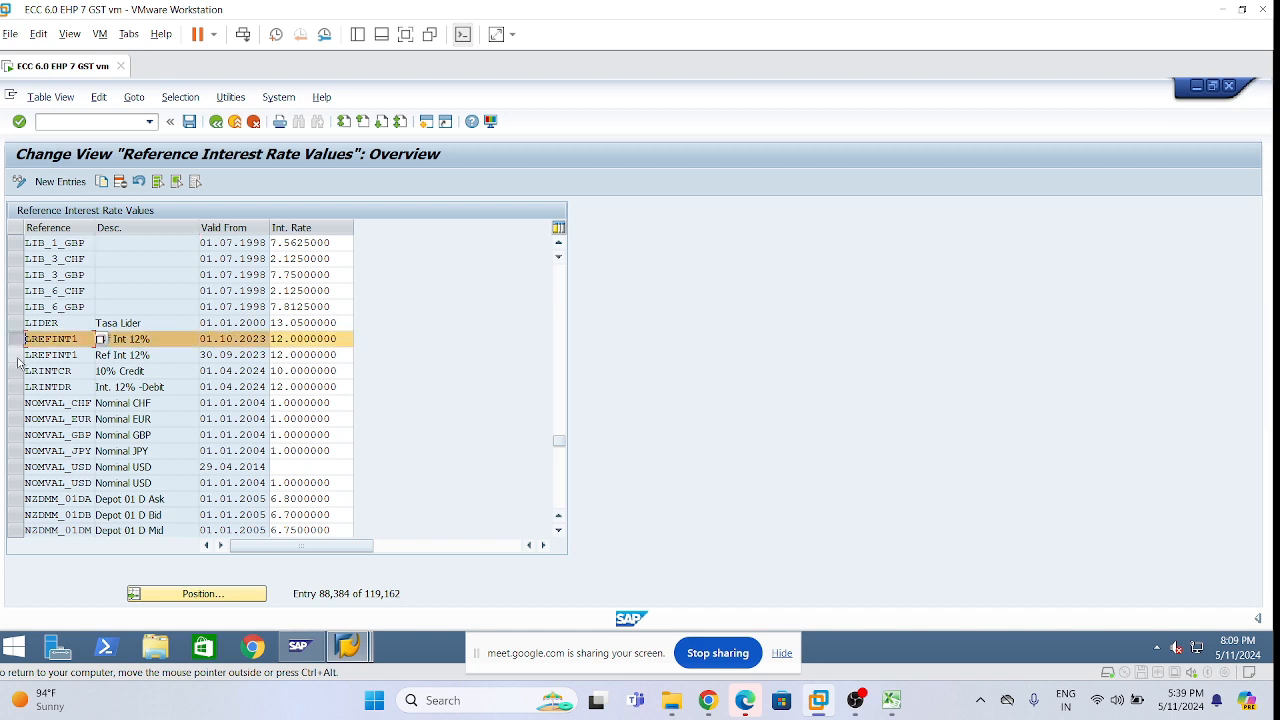
{"action": "left_click", "coordinate": [16, 355]}
{"action": "left_click", "coordinate": [102, 182]}
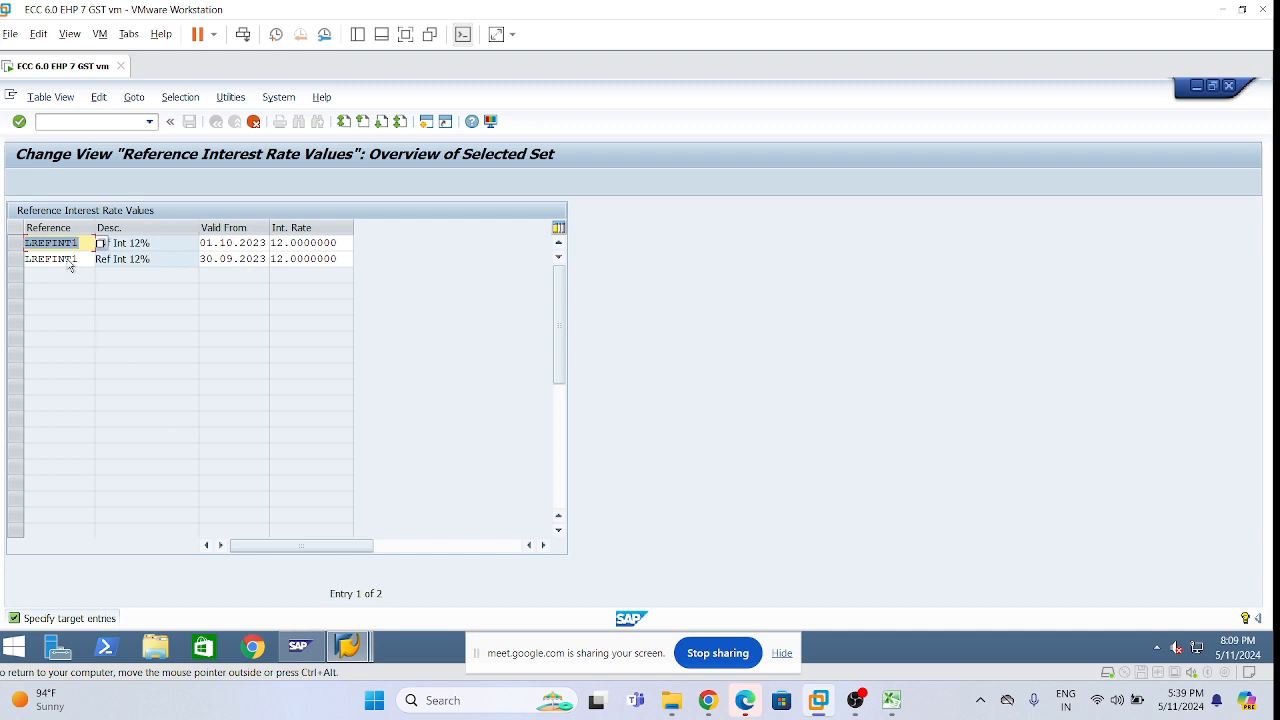
{"action": "left_click", "coordinate": [226, 259]}
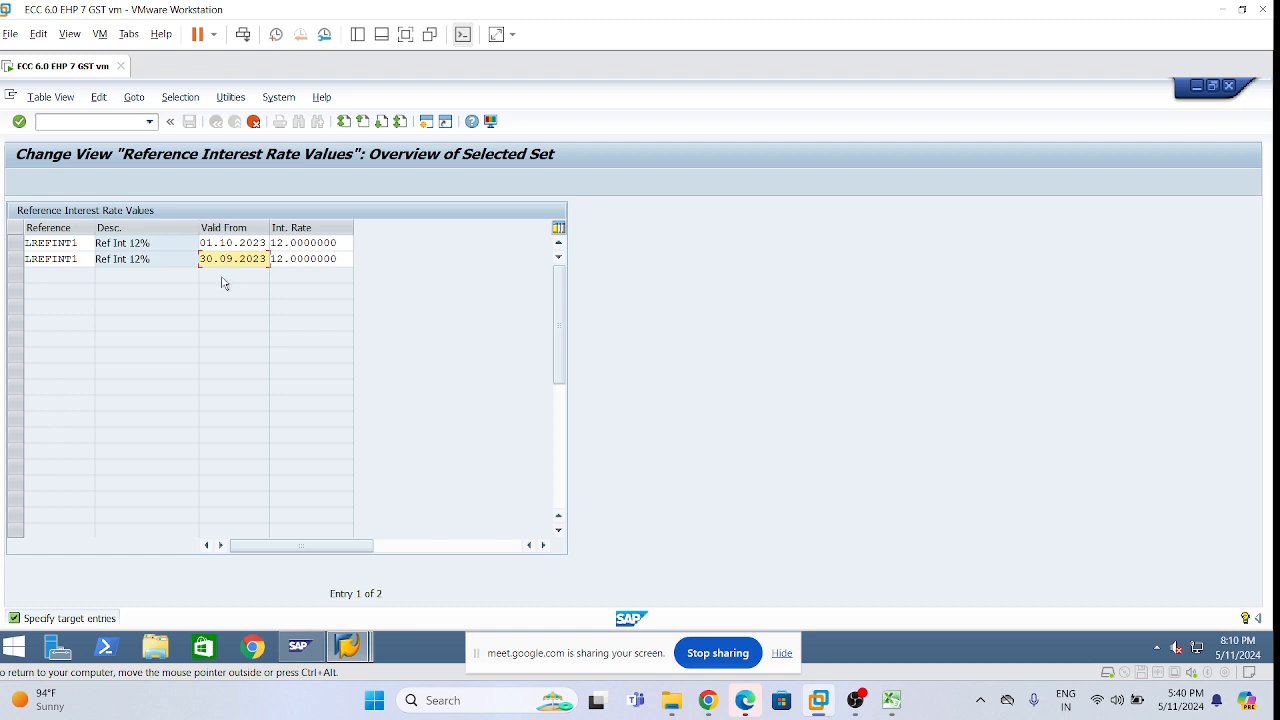
{"action": "left_click", "coordinate": [219, 242]}
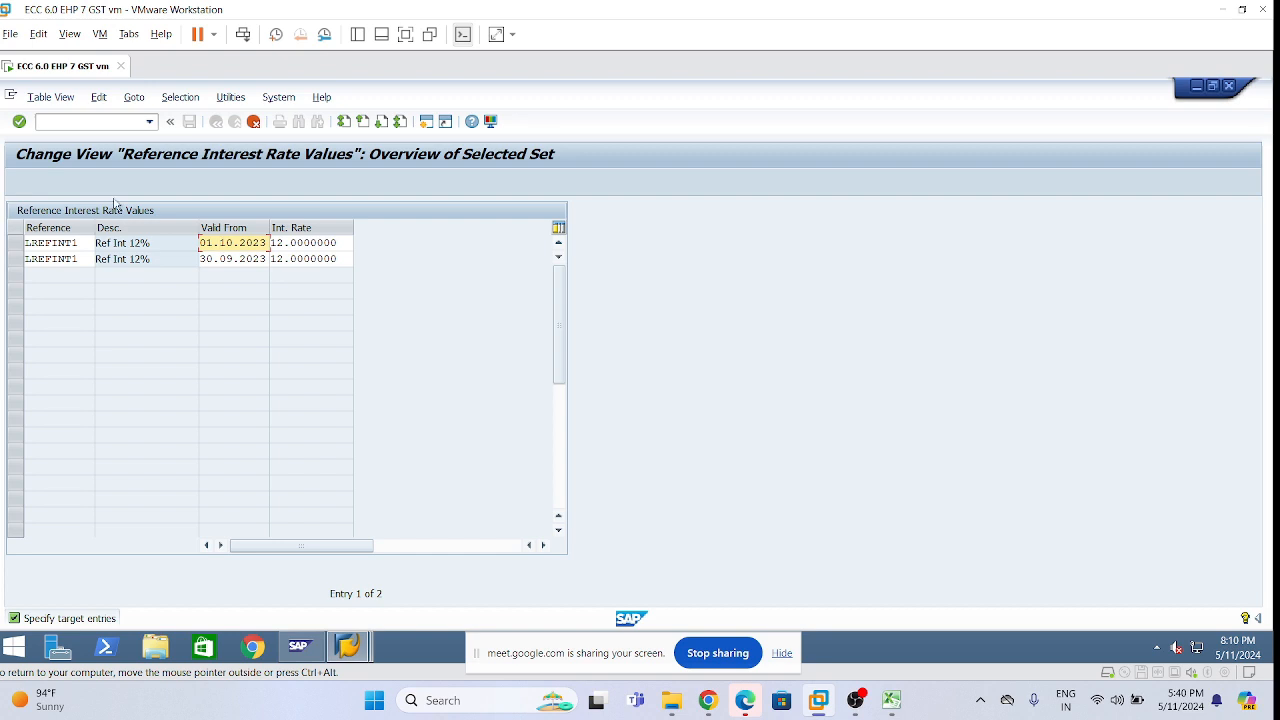
{"action": "left_click", "coordinate": [253, 121]}
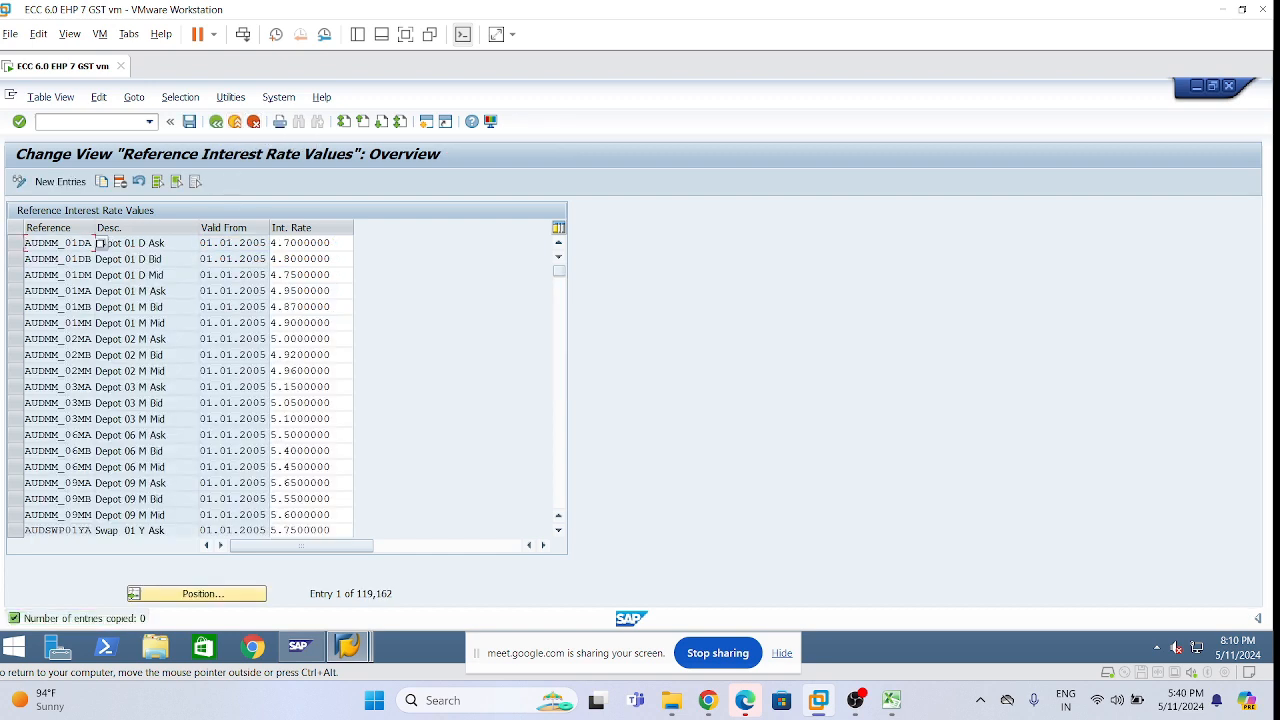
Position the list of reference interest rate values back at the LREFINT1 entries and the LRINTCR and LRINTDR rates below them
{"action": "scroll", "coordinate": [99, 243], "scroll_direction": "down", "scroll_amount": 2}
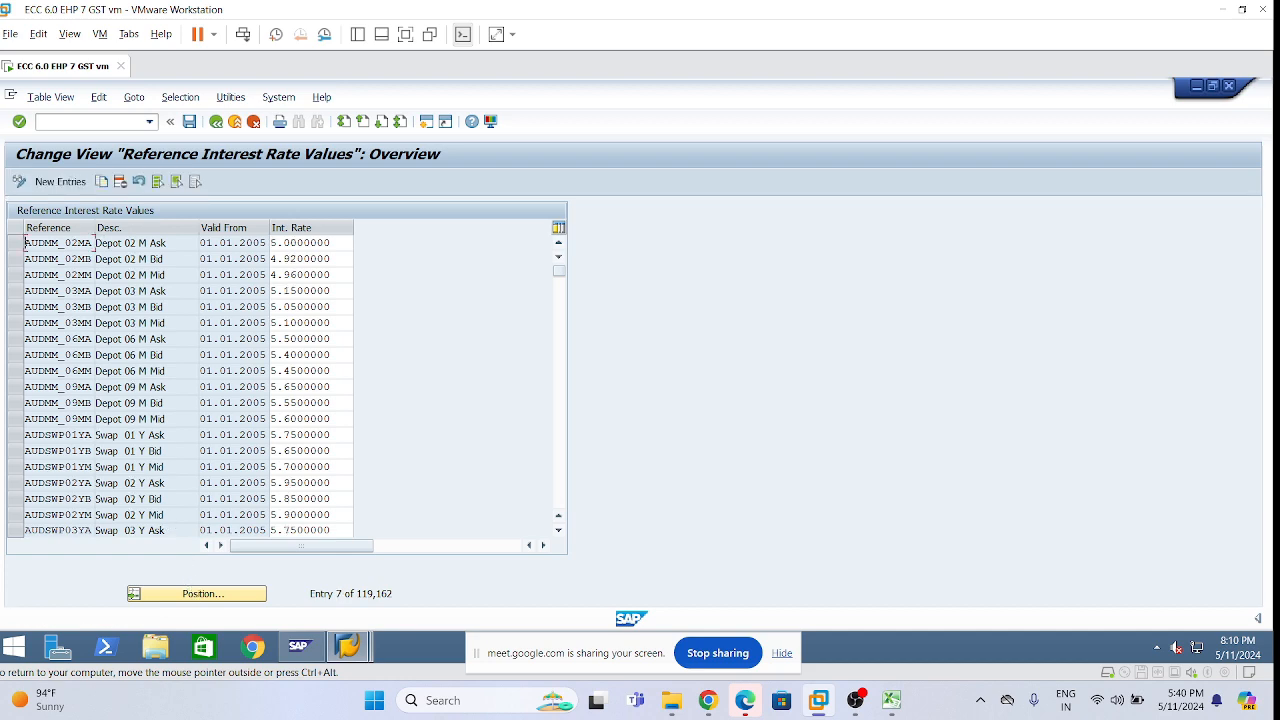
{"action": "scroll", "coordinate": [93, 243], "scroll_direction": "down", "scroll_amount": 7}
{"action": "left_click", "coordinate": [188, 593]}
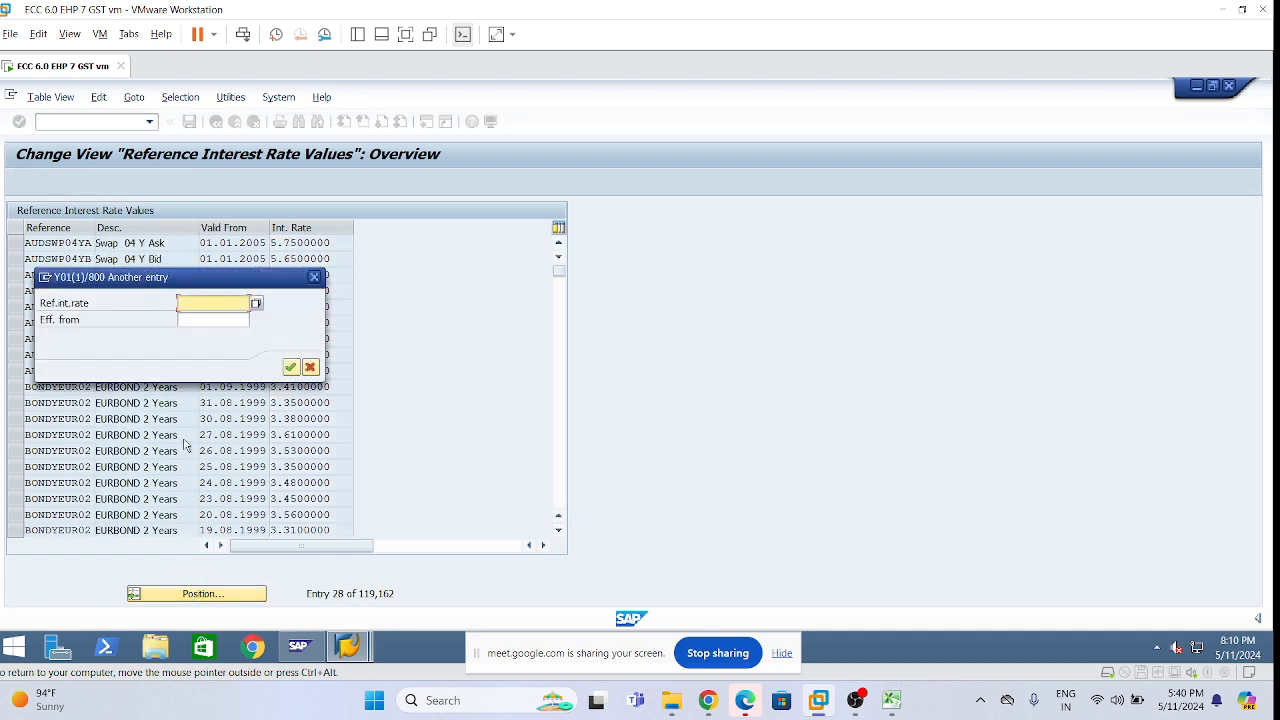
{"action": "type", "text": "L"}
{"action": "key", "text": "Return"}
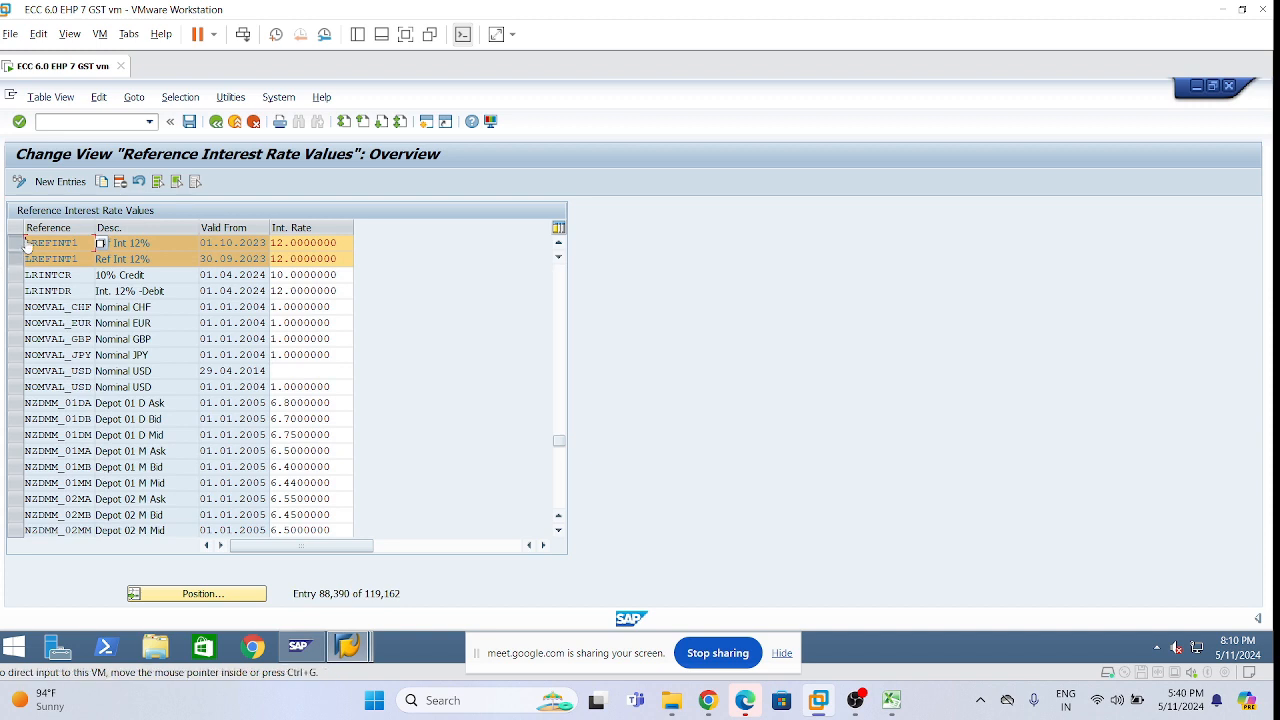
{"action": "scroll", "coordinate": [82, 287], "scroll_direction": "up", "scroll_amount": 1}
{"action": "scroll", "coordinate": [100, 243], "scroll_direction": "up", "scroll_amount": 1}
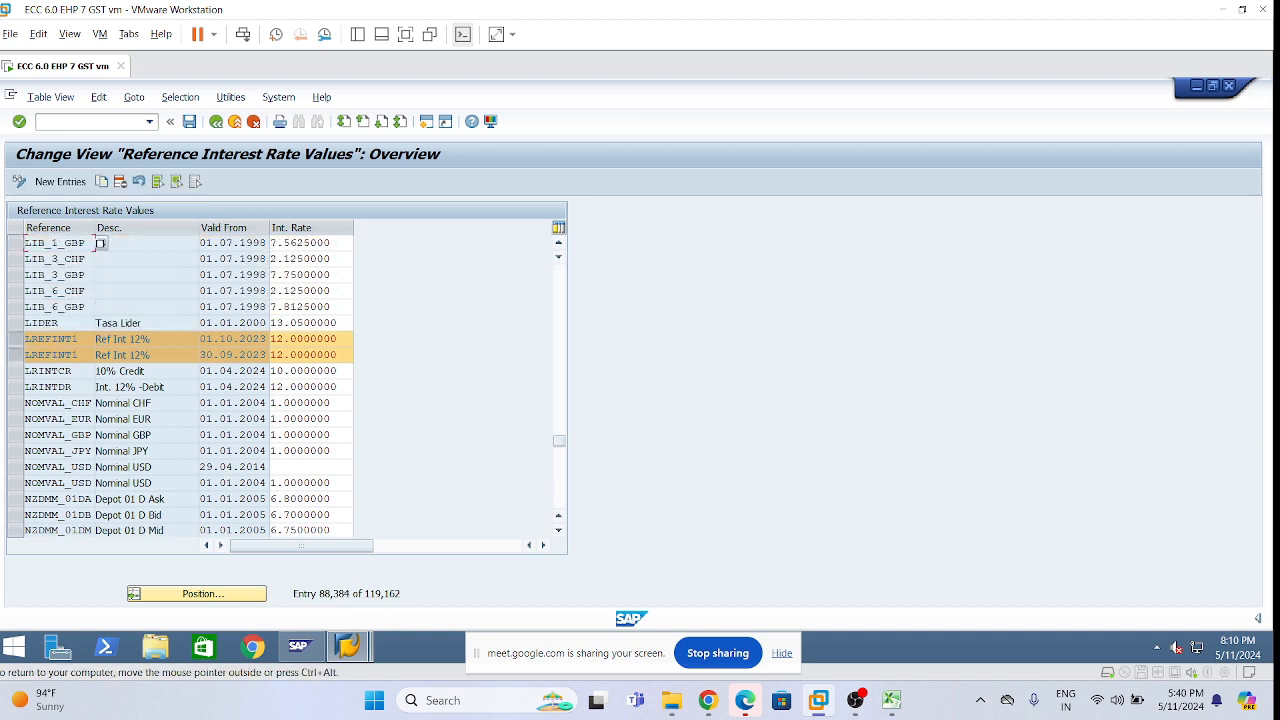
Copy only the LRINTCR and LRINTDR reference rate values with the valid-from date 01.04.2023 and save the new entries
{"action": "left_click", "coordinate": [16, 371]}
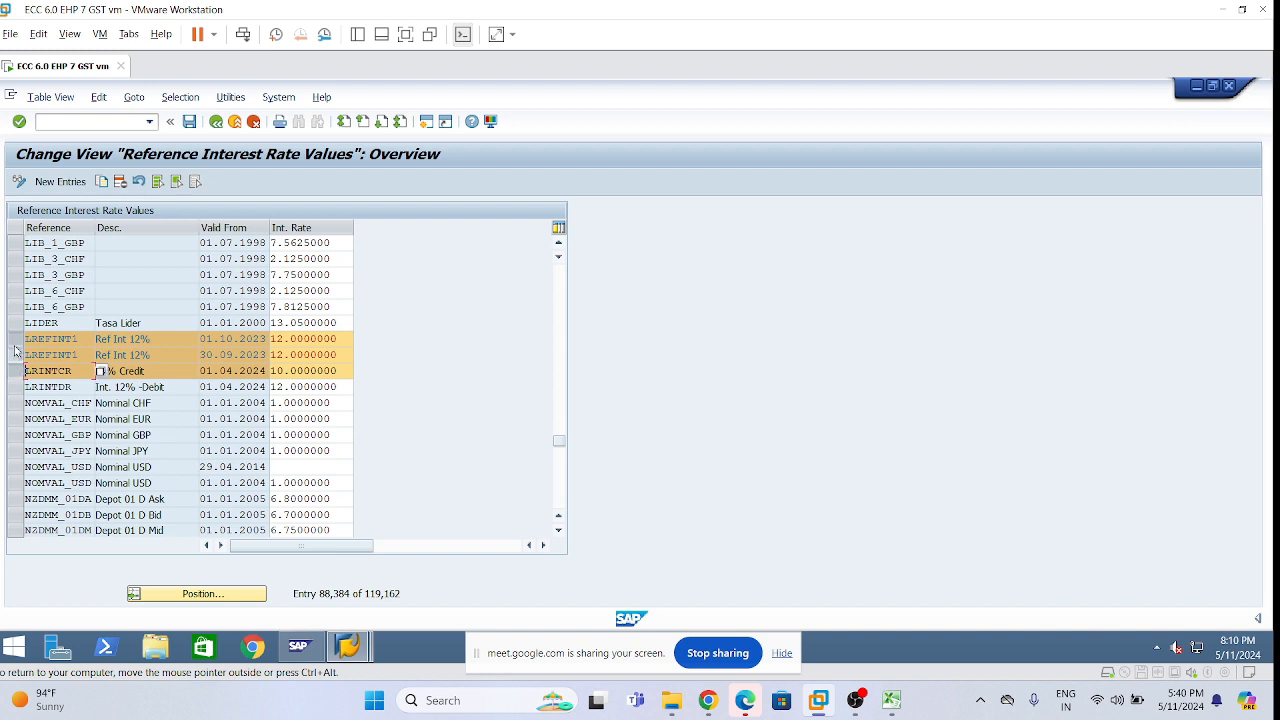
{"action": "left_click", "coordinate": [16, 340]}
{"action": "left_click", "coordinate": [16, 354]}
{"action": "left_click", "coordinate": [16, 387]}
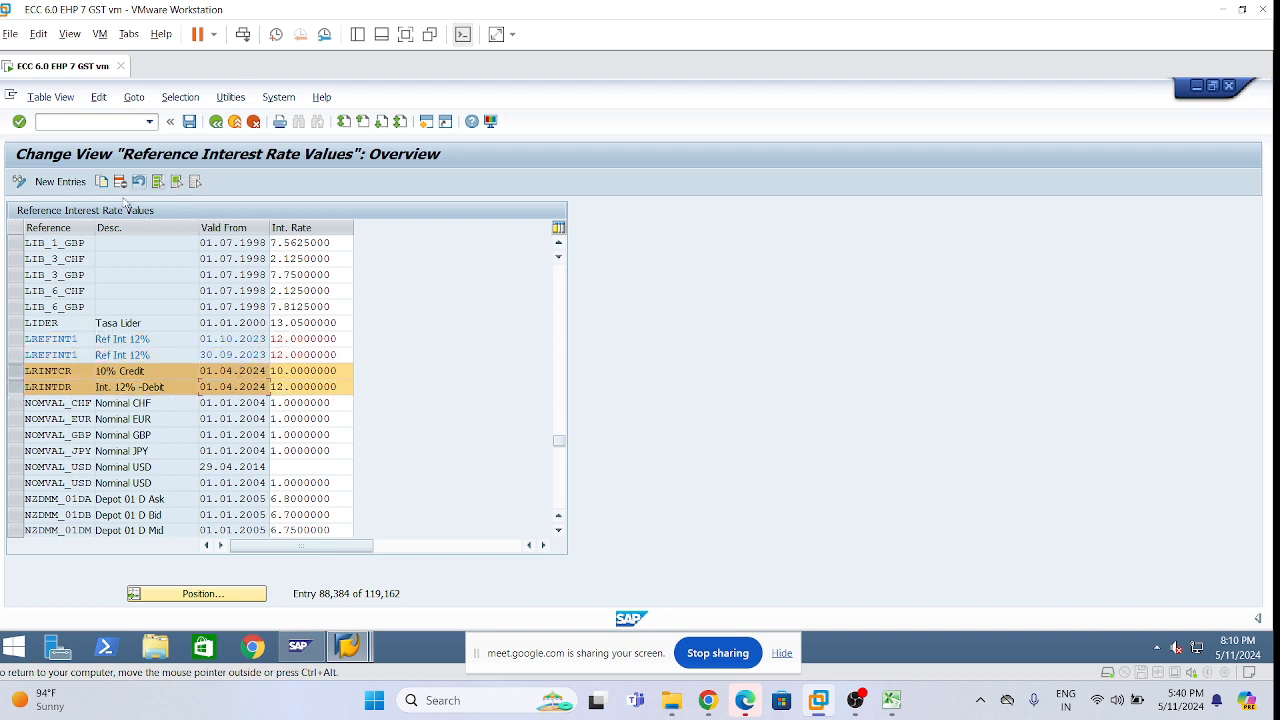
{"action": "left_click", "coordinate": [103, 181]}
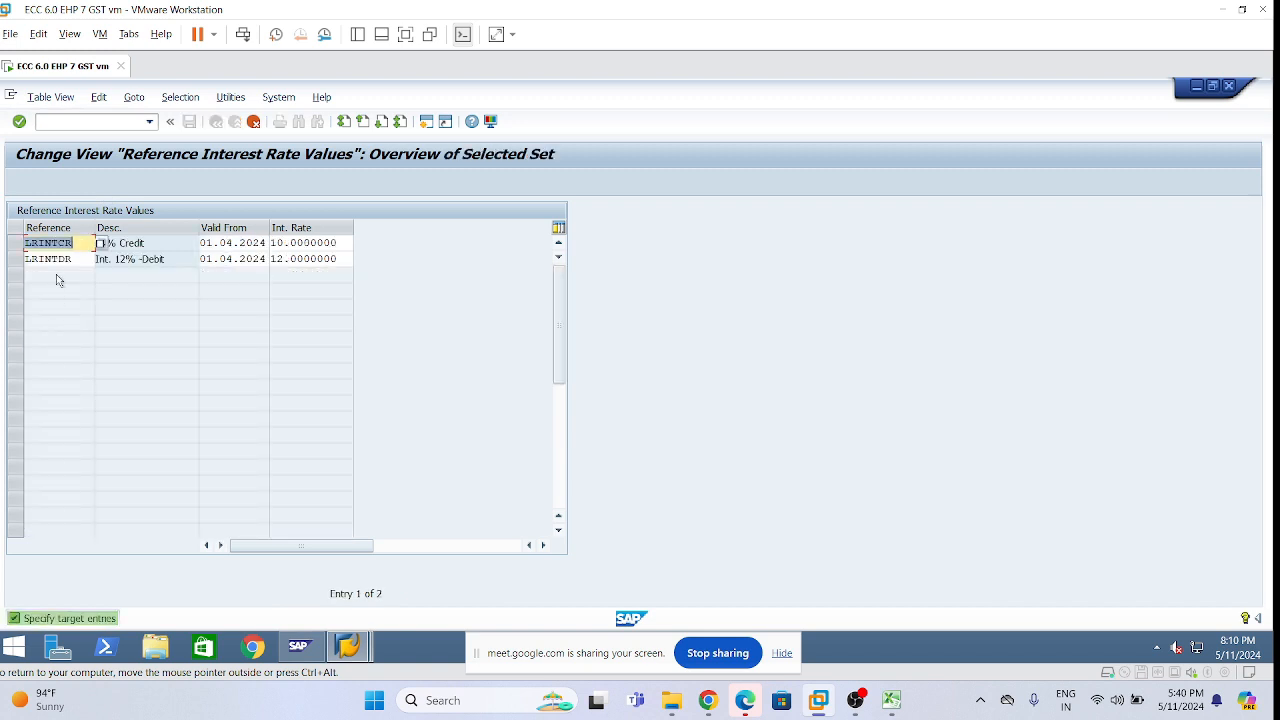
{"action": "left_click", "coordinate": [30, 243]}
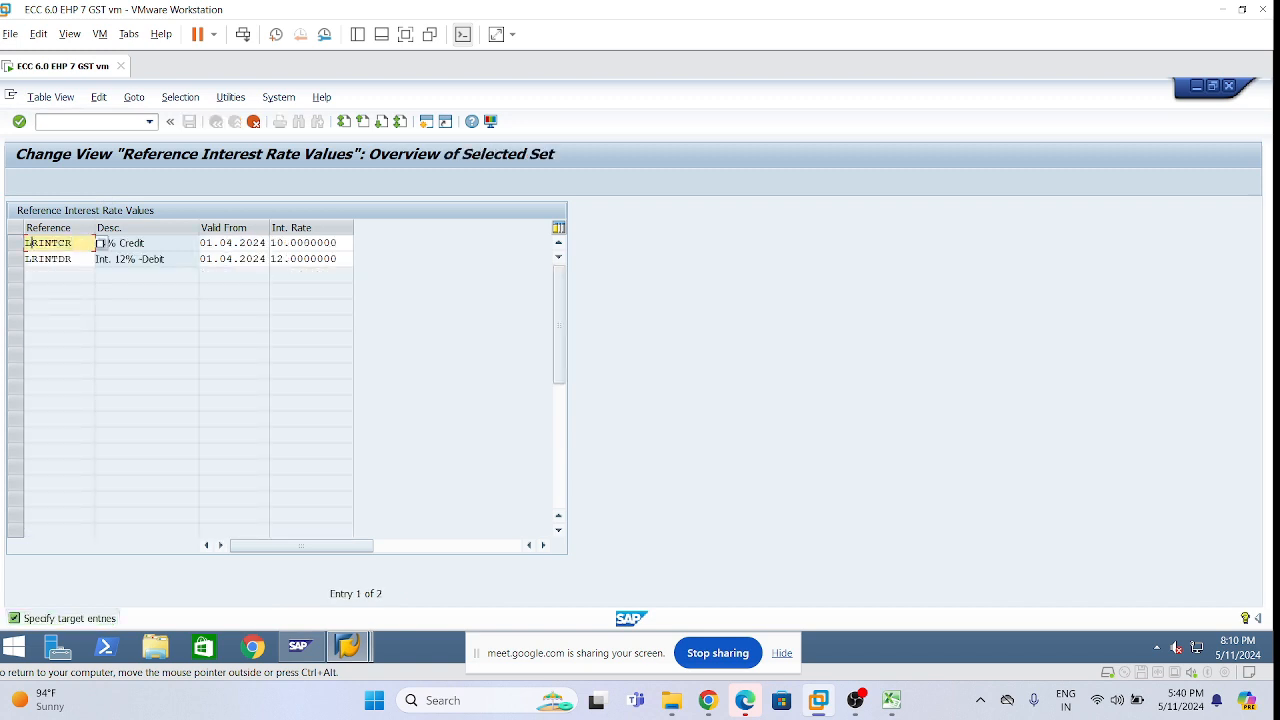
{"action": "left_click", "coordinate": [264, 243]}
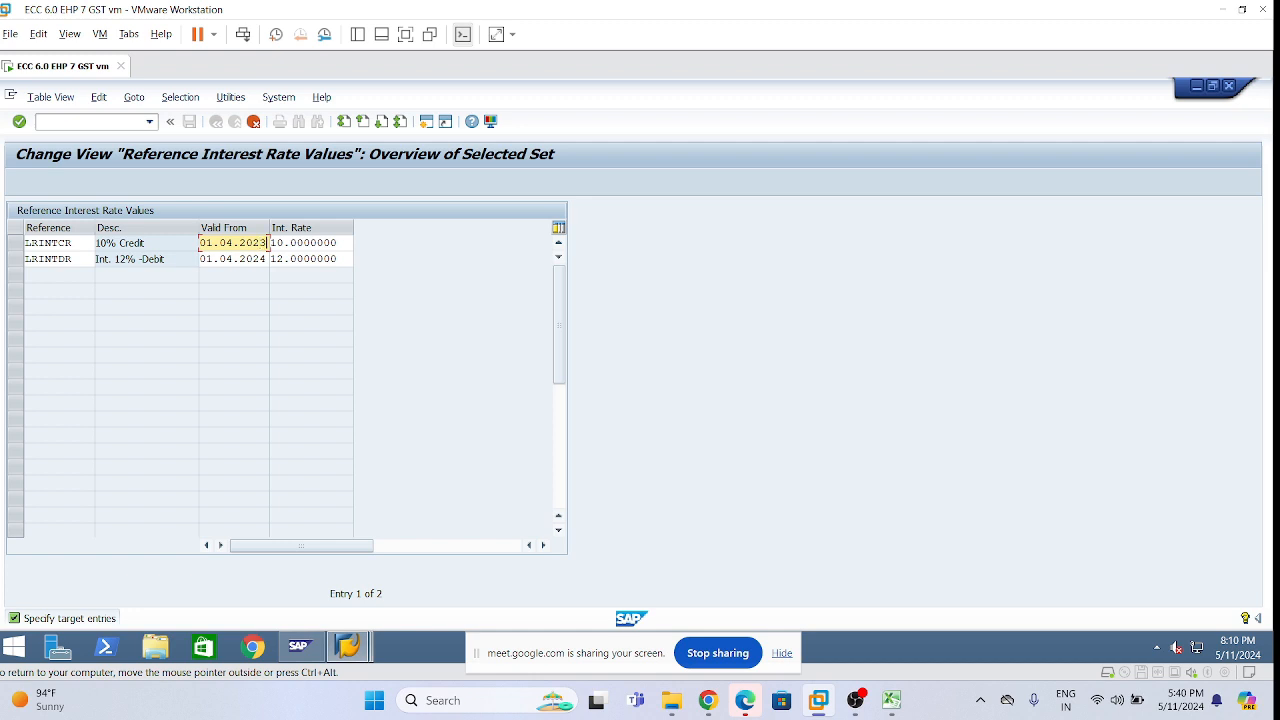
{"action": "left_click", "coordinate": [265, 259]}
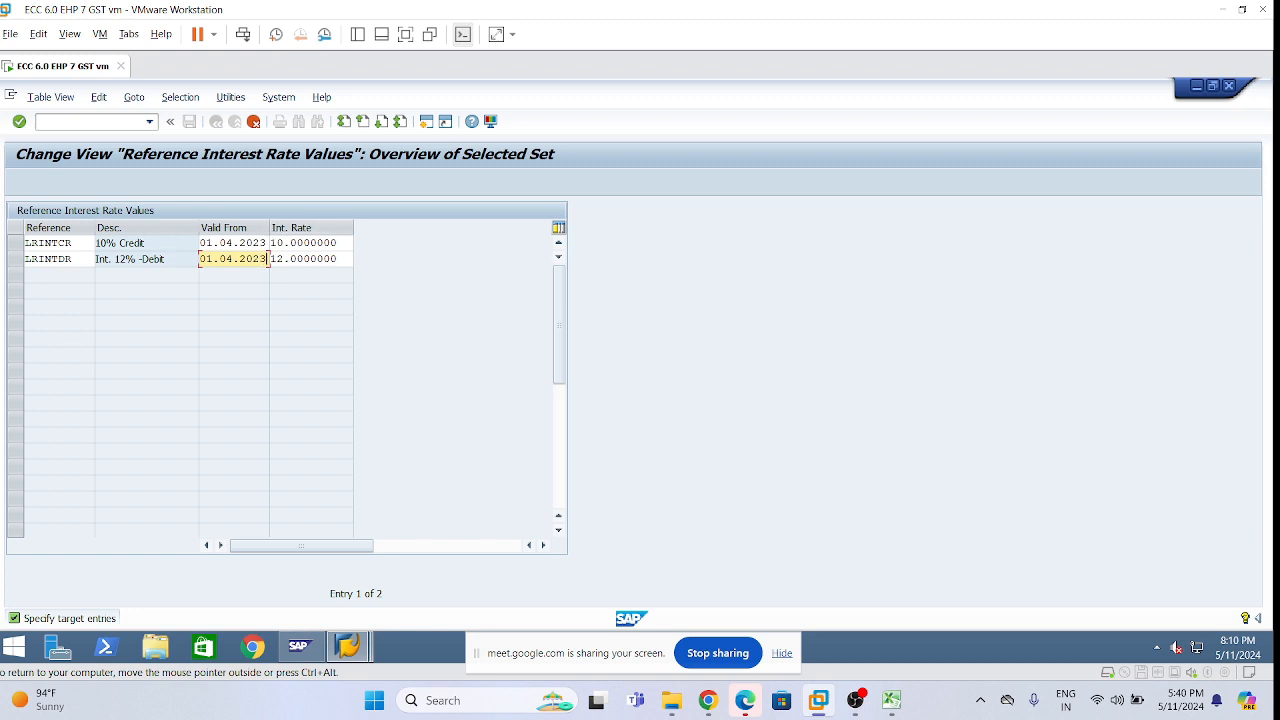
{"action": "key", "text": "Return"}
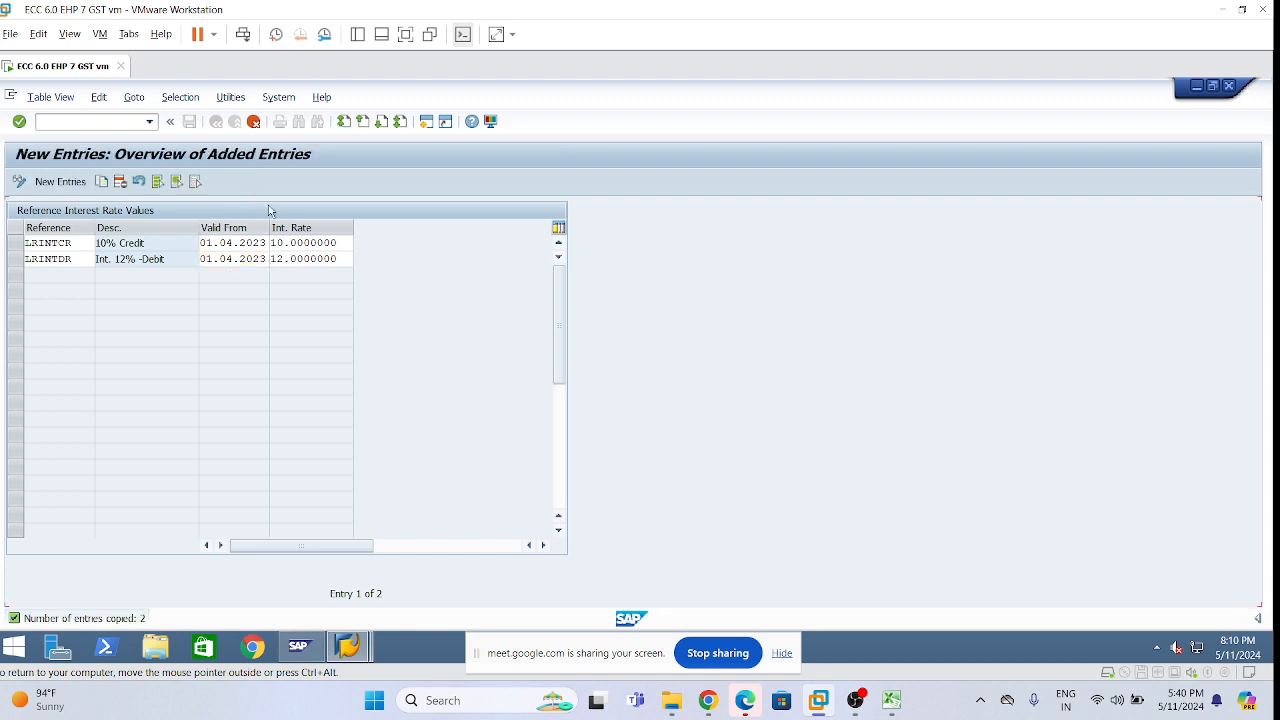
{"action": "key", "text": "ctrl+s"}
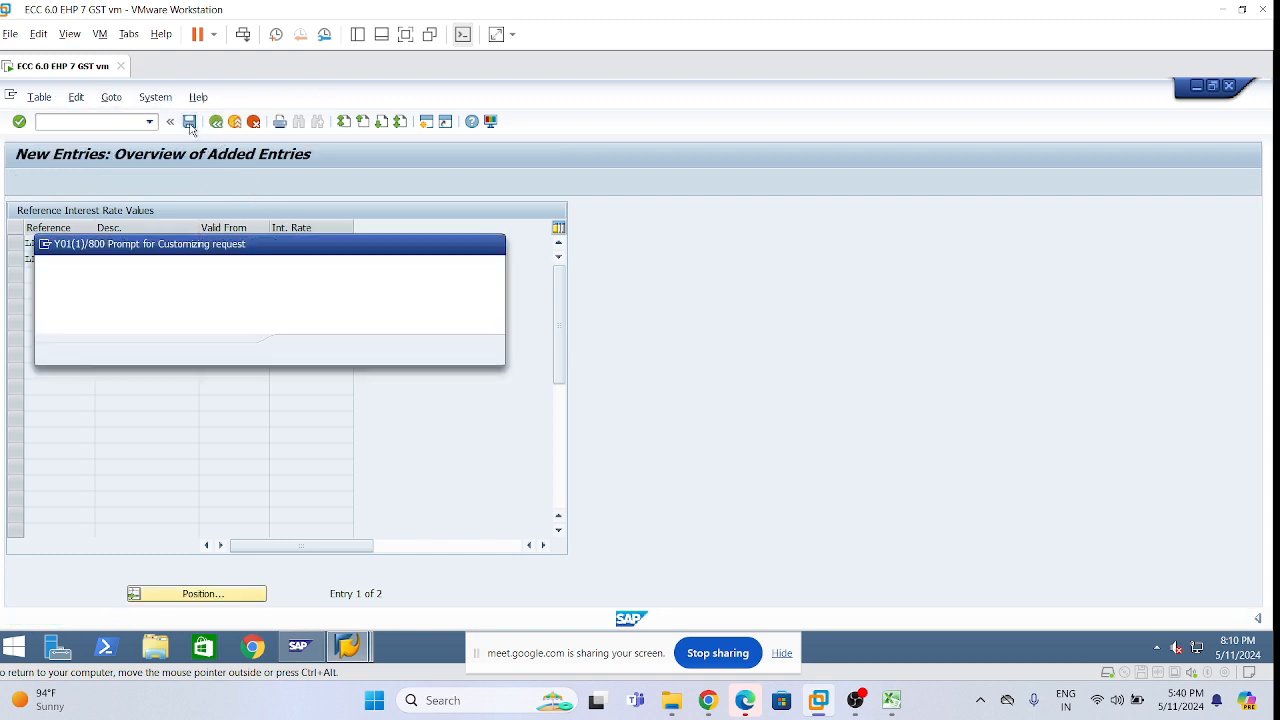
{"action": "left_click", "coordinate": [299, 350]}
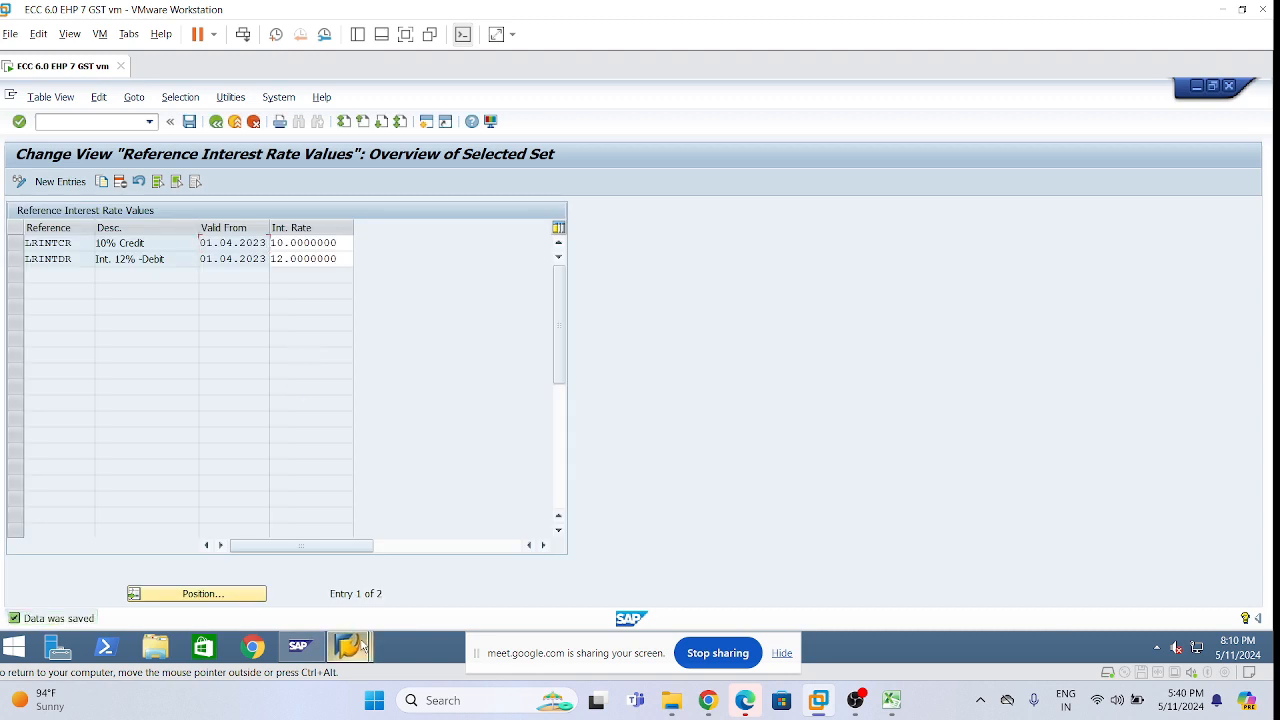
Switch back to the arrears interest calculation session and run it again with the same selections
{"action": "mouse_move", "coordinate": [350, 646]}
{"action": "left_click", "coordinate": [535, 575]}
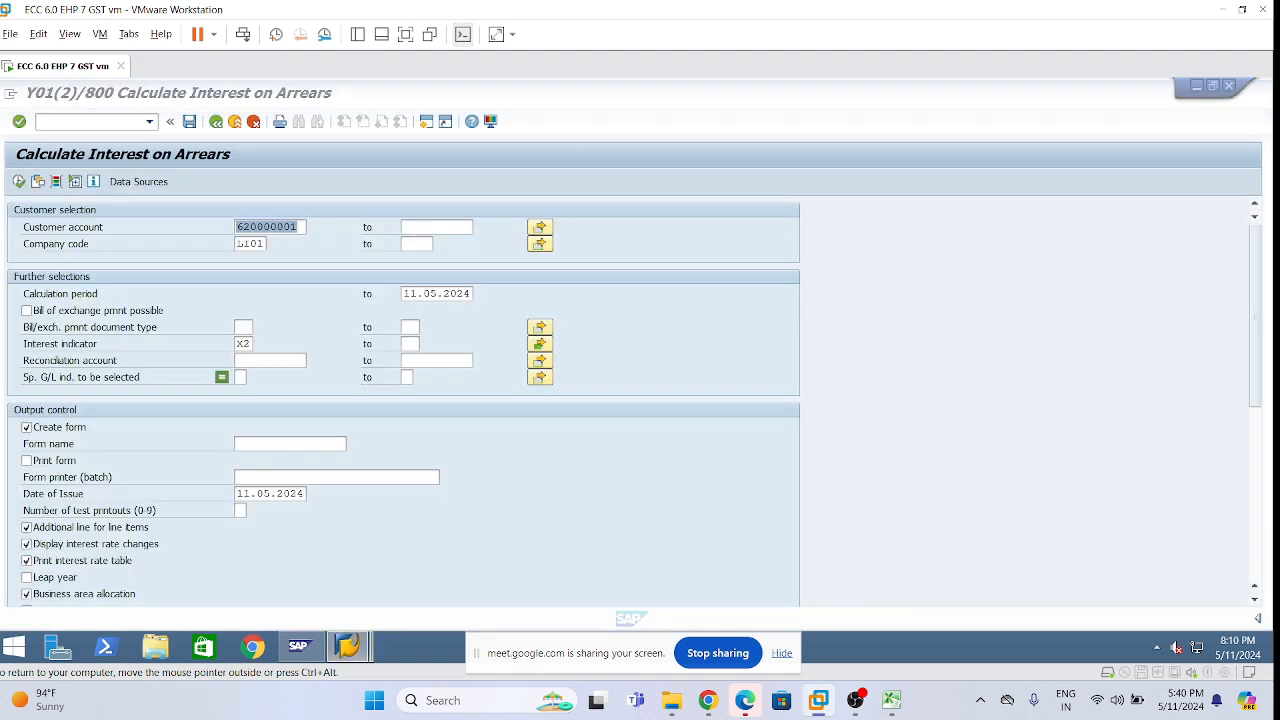
{"action": "left_click", "coordinate": [404, 227]}
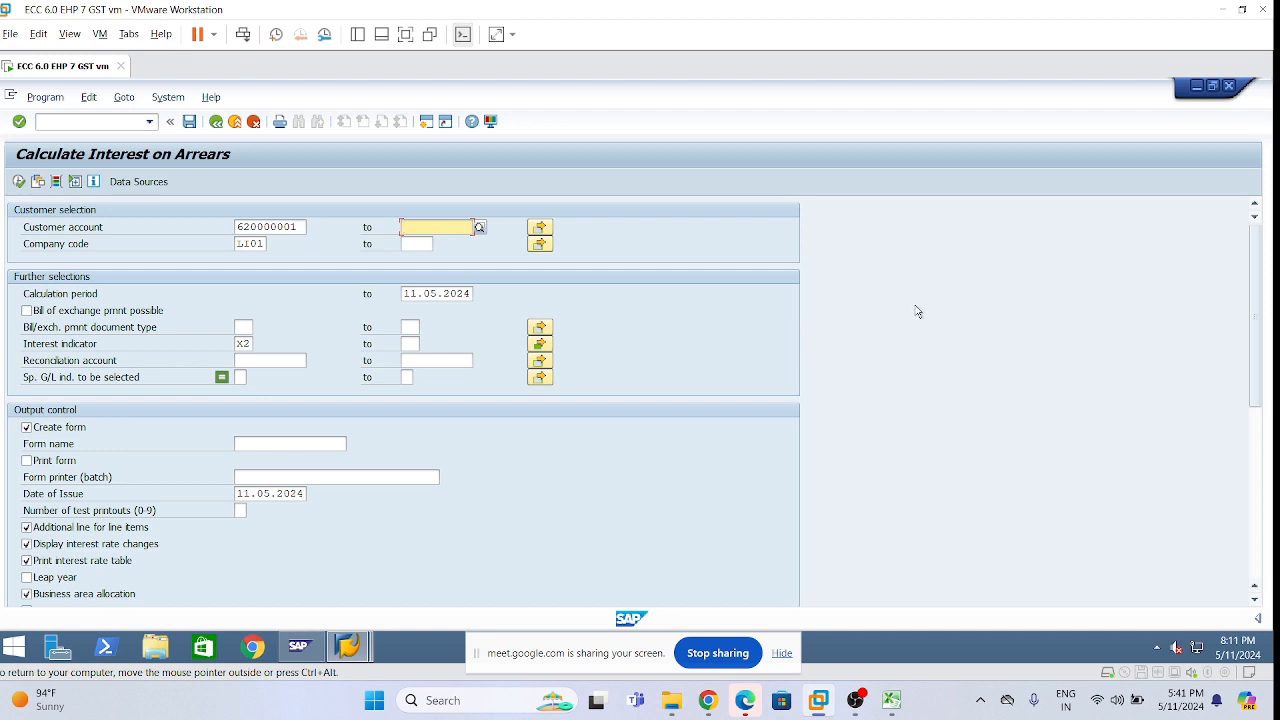
{"action": "left_click", "coordinate": [20, 182]}
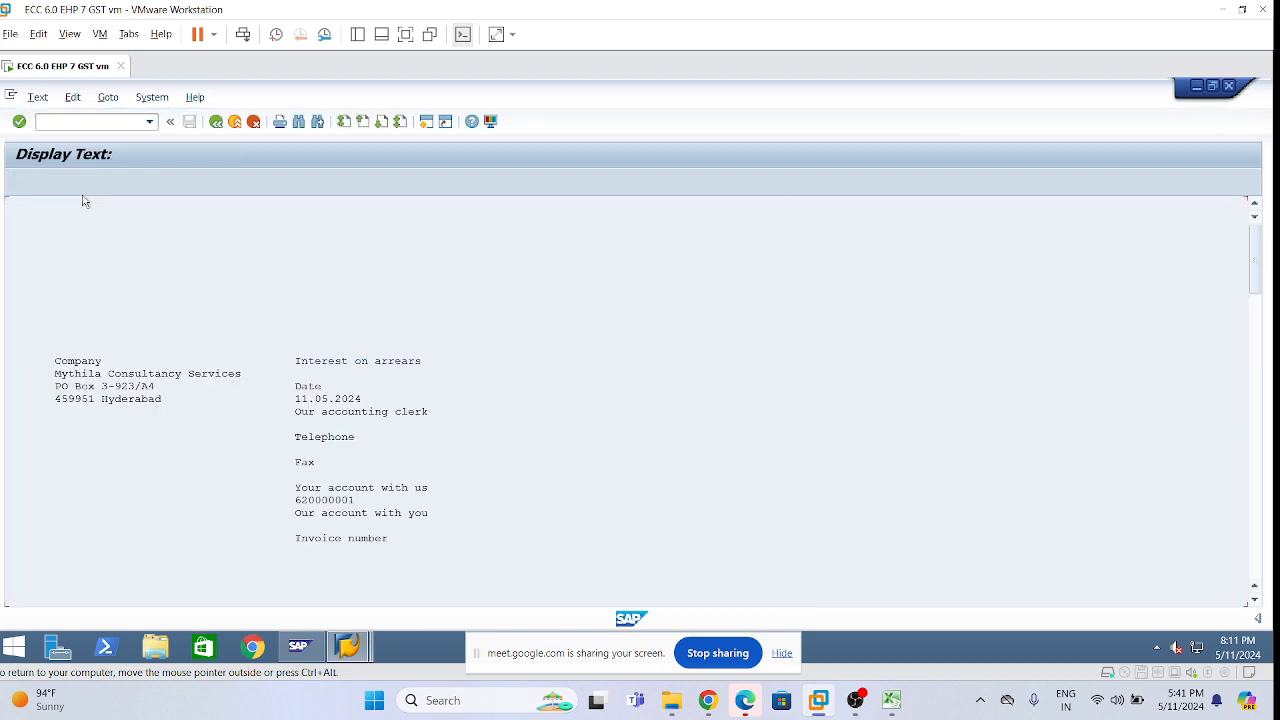
Examine the interest on arrears letter to its end, including the charged sum, line items, interest rate table and business area breakdown
{"action": "scroll", "coordinate": [148, 448], "scroll_direction": "down", "scroll_amount": 3}
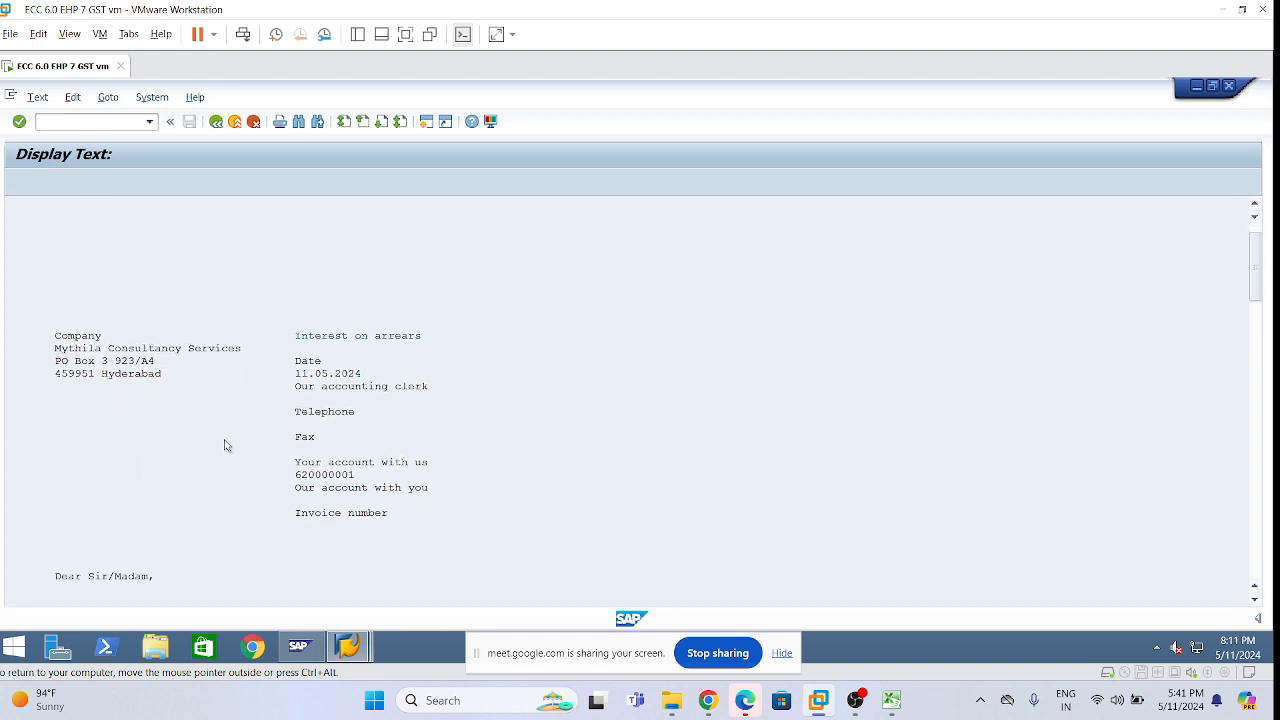
{"action": "scroll", "coordinate": [252, 500], "scroll_direction": "down", "scroll_amount": 3}
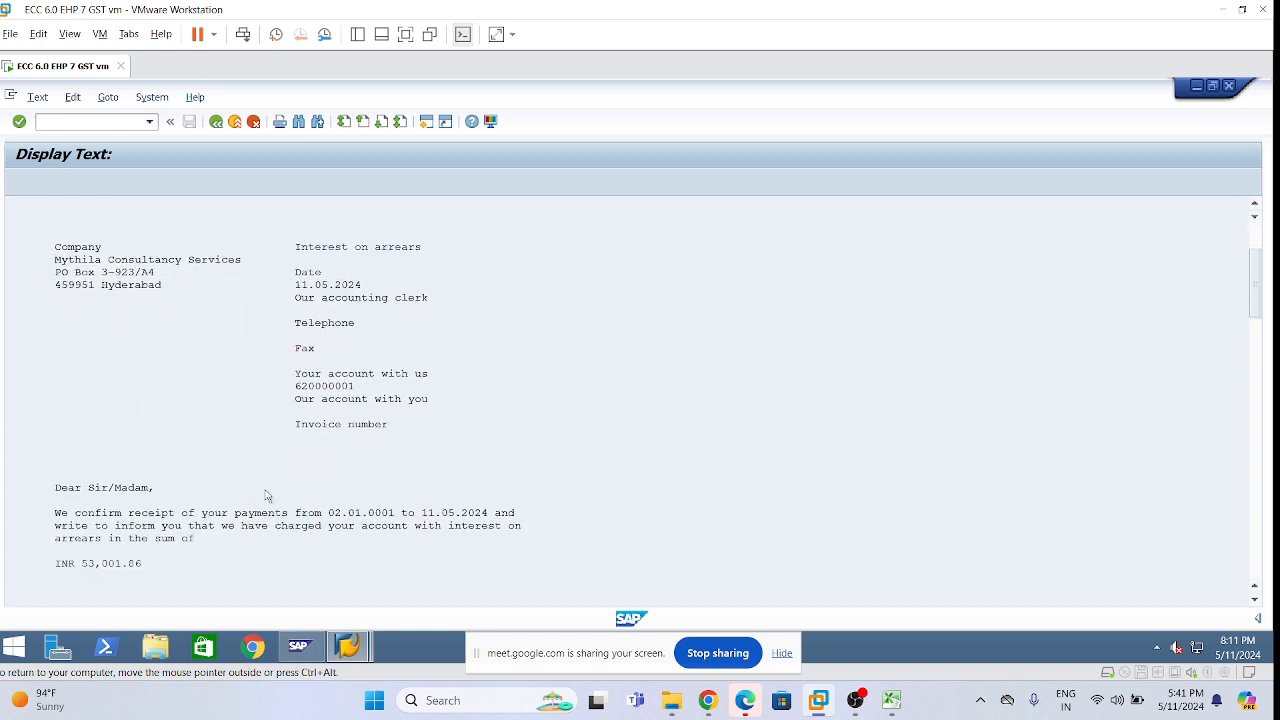
{"action": "scroll", "coordinate": [262, 517], "scroll_direction": "down", "scroll_amount": 3}
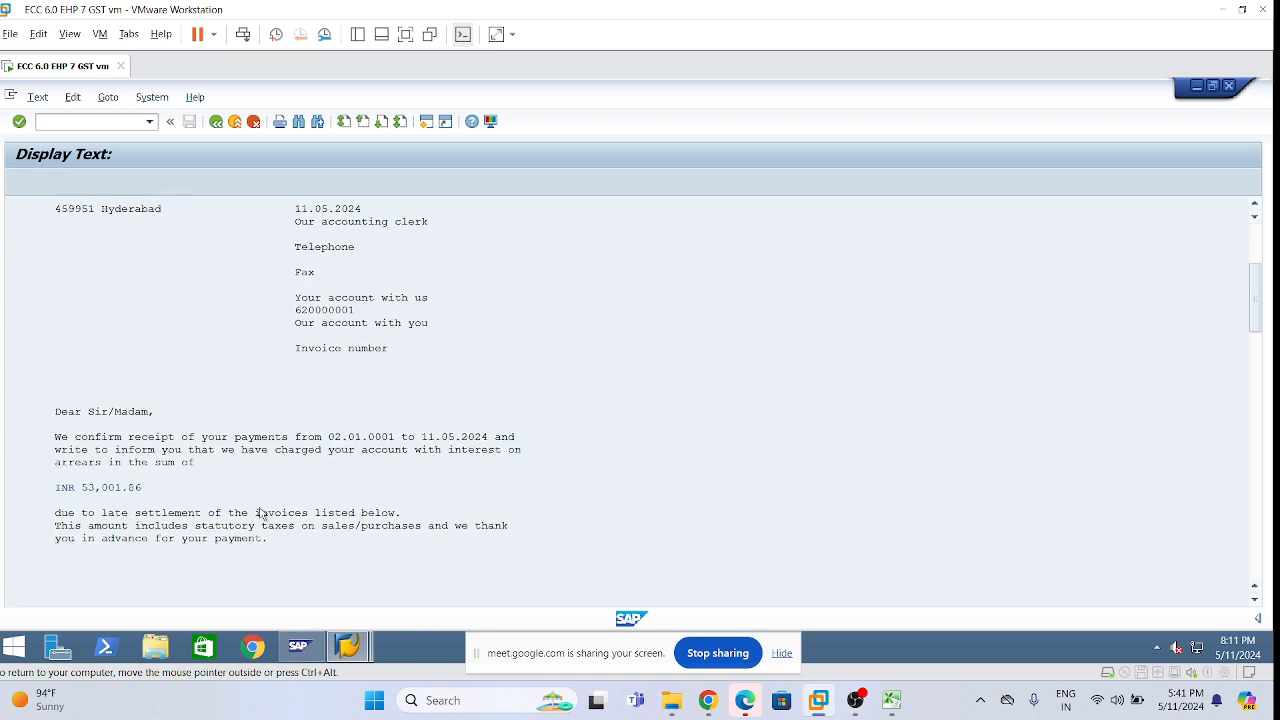
{"action": "scroll", "coordinate": [252, 500], "scroll_direction": "down", "scroll_amount": 3}
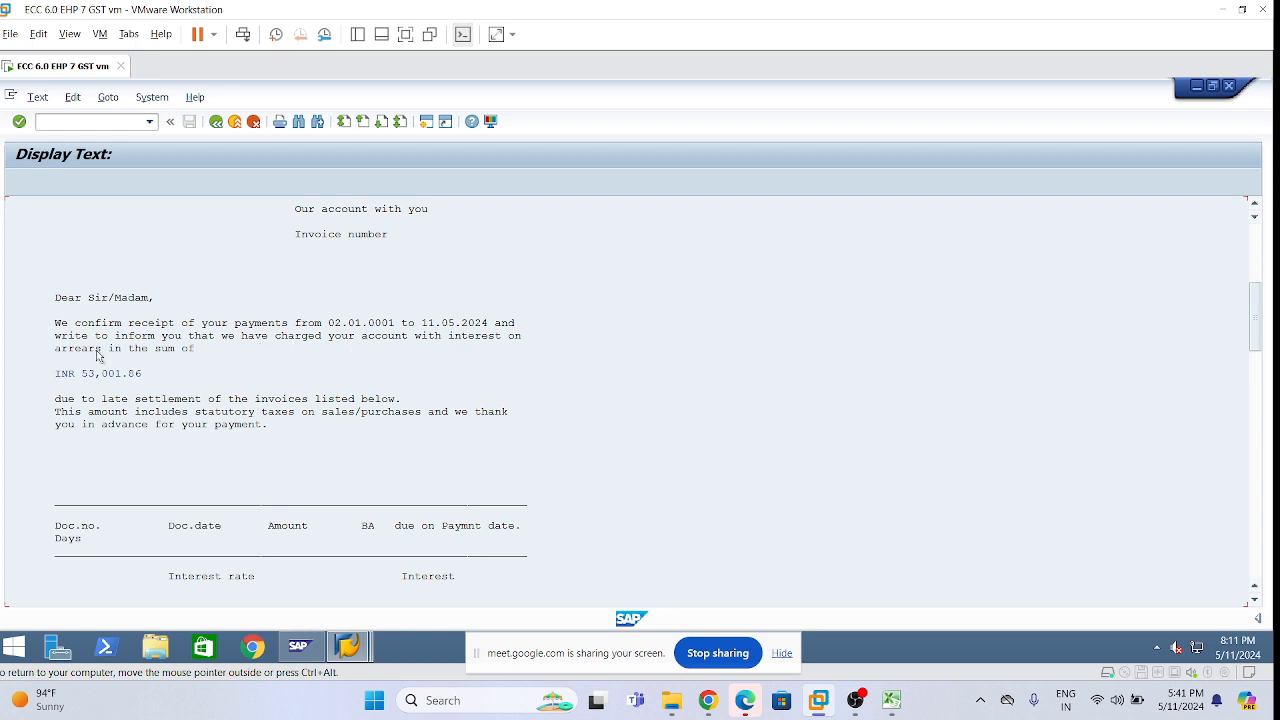
{"action": "scroll", "coordinate": [175, 374], "scroll_direction": "down", "scroll_amount": 1}
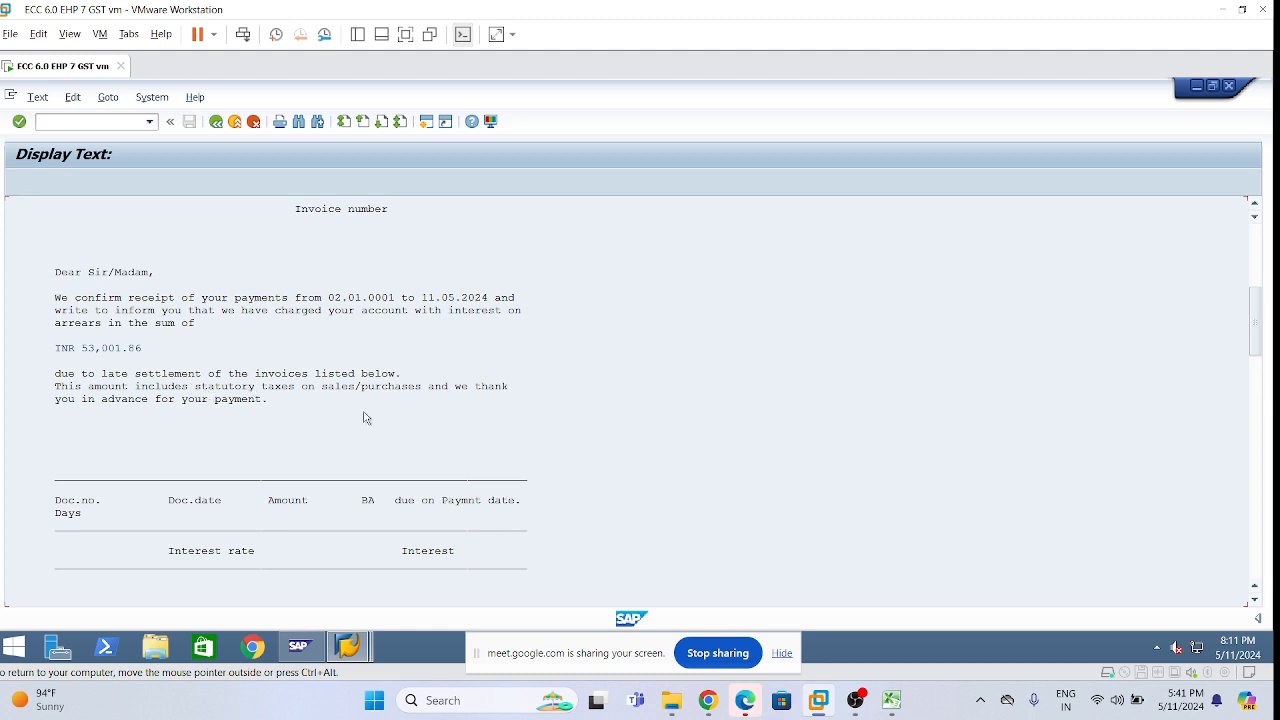
{"action": "scroll", "coordinate": [368, 419], "scroll_direction": "down", "scroll_amount": 2}
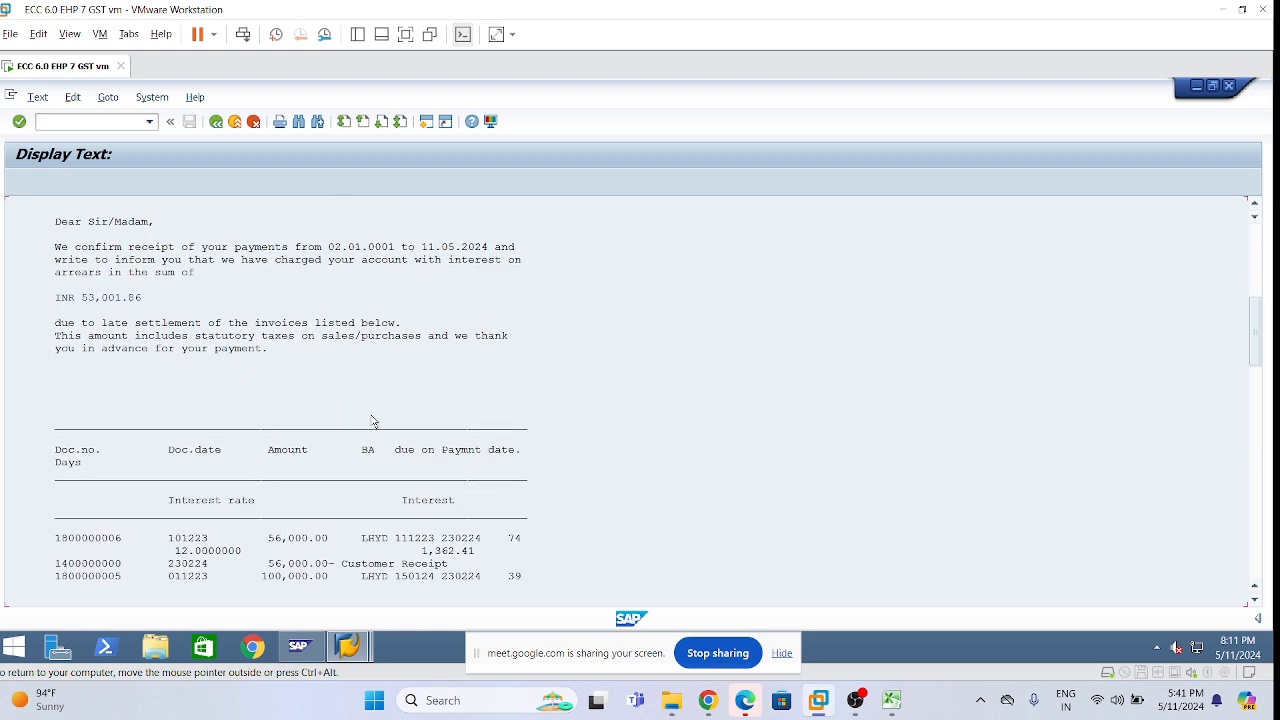
{"action": "scroll", "coordinate": [369, 421], "scroll_direction": "down", "scroll_amount": 1}
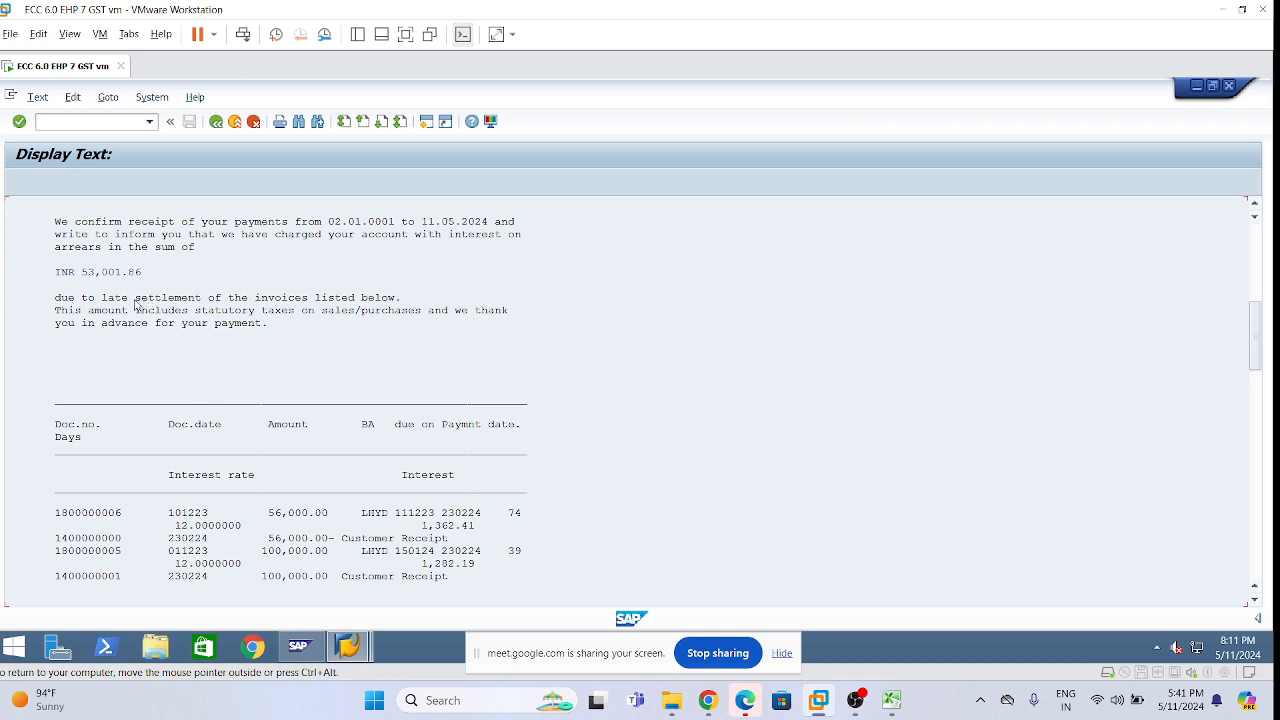
{"action": "scroll", "coordinate": [291, 451], "scroll_direction": "down", "scroll_amount": 2}
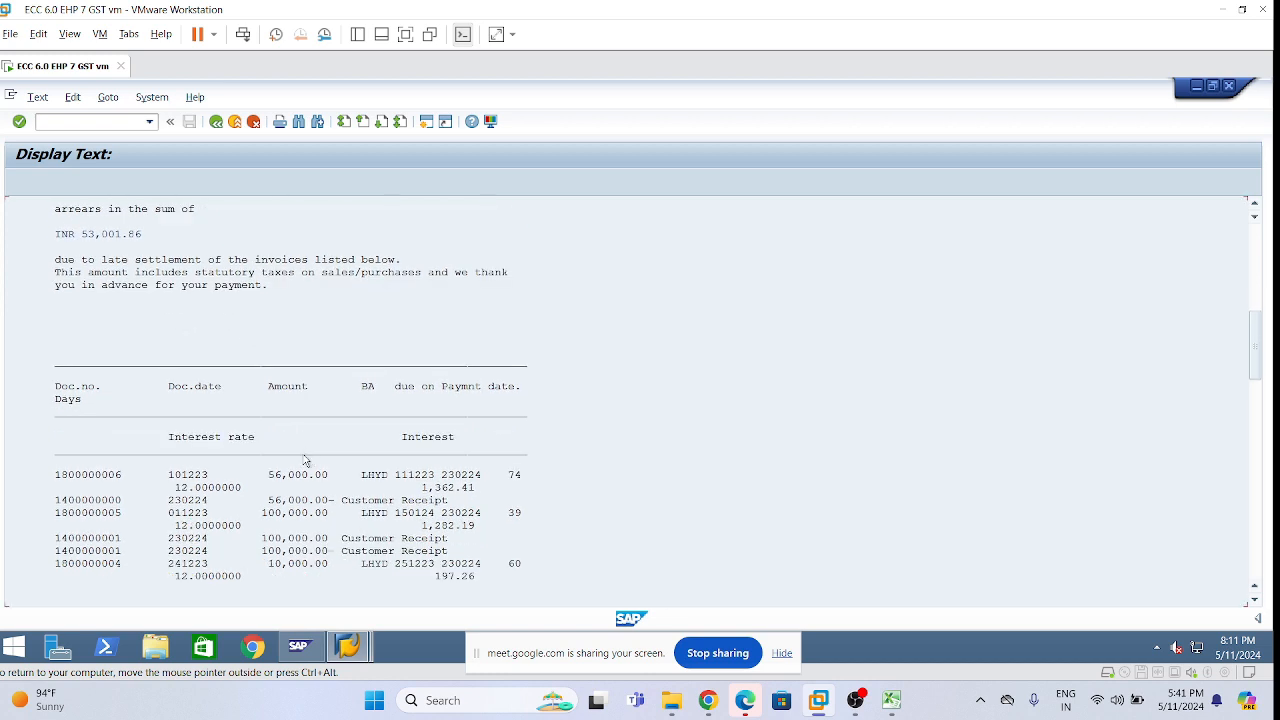
{"action": "scroll", "coordinate": [305, 460], "scroll_direction": "down", "scroll_amount": 5}
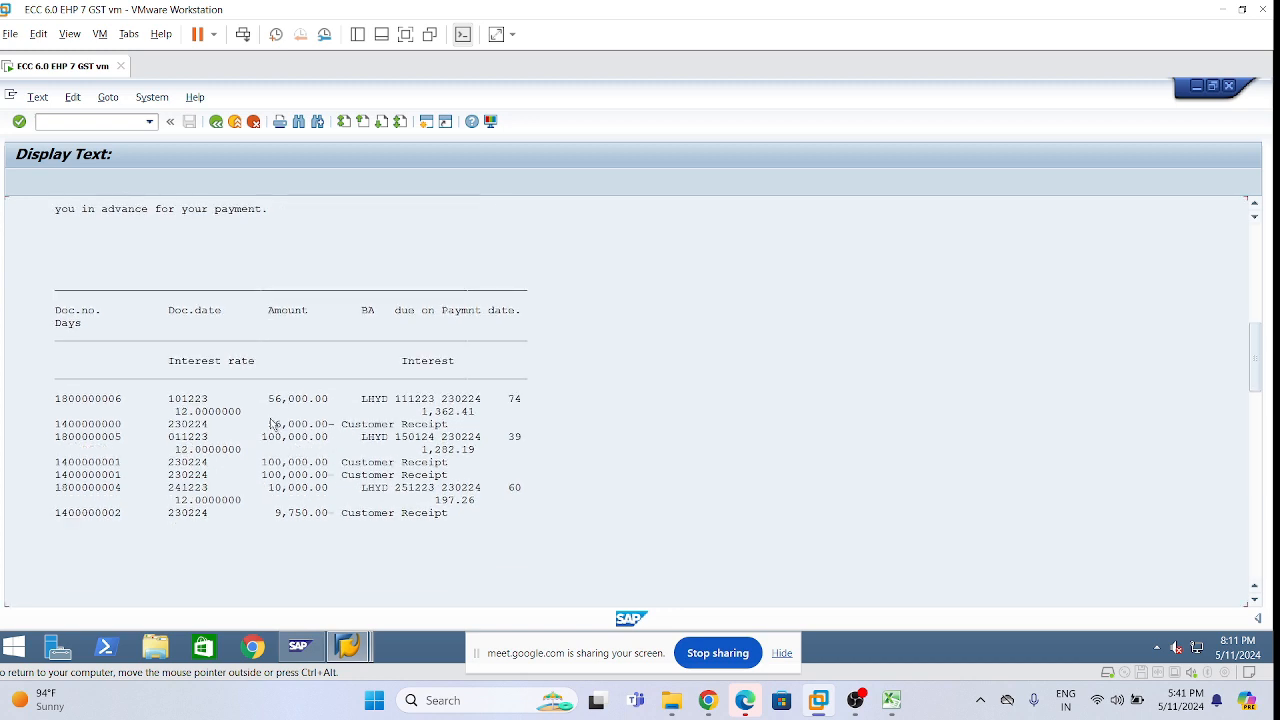
{"action": "scroll", "coordinate": [372, 534], "scroll_direction": "down", "scroll_amount": 4}
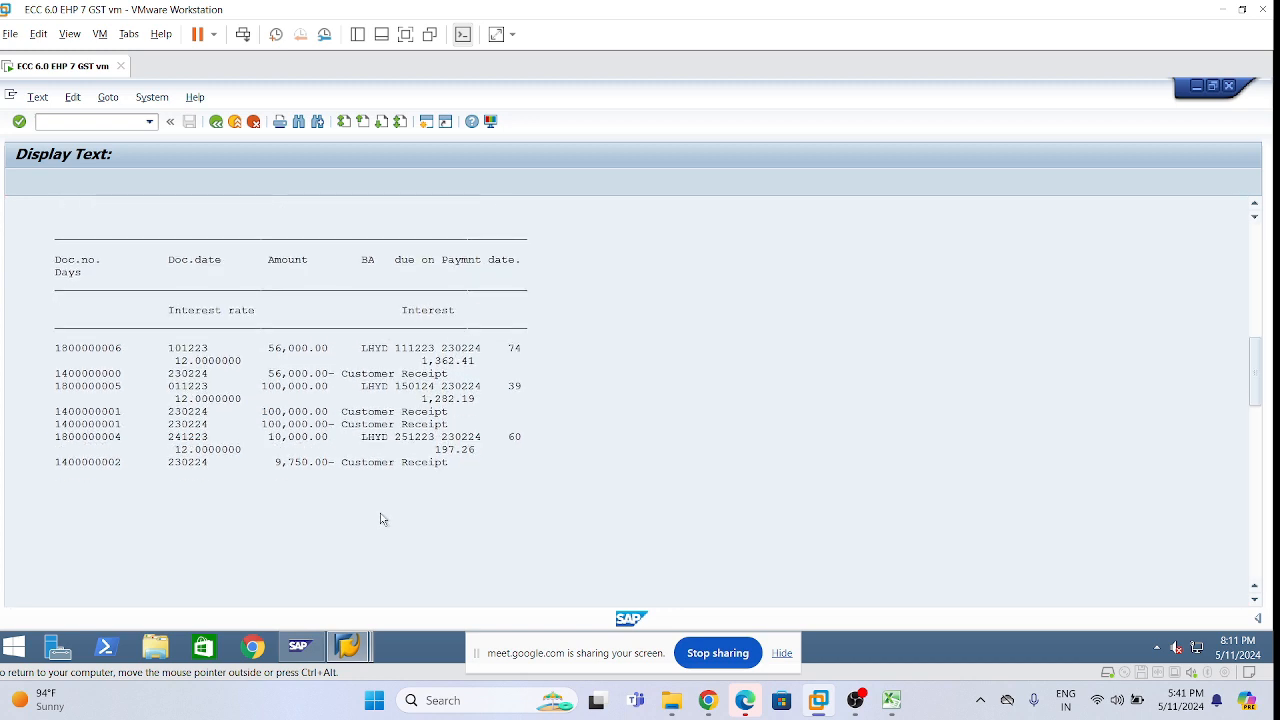
{"action": "scroll", "coordinate": [377, 528], "scroll_direction": "down", "scroll_amount": 2}
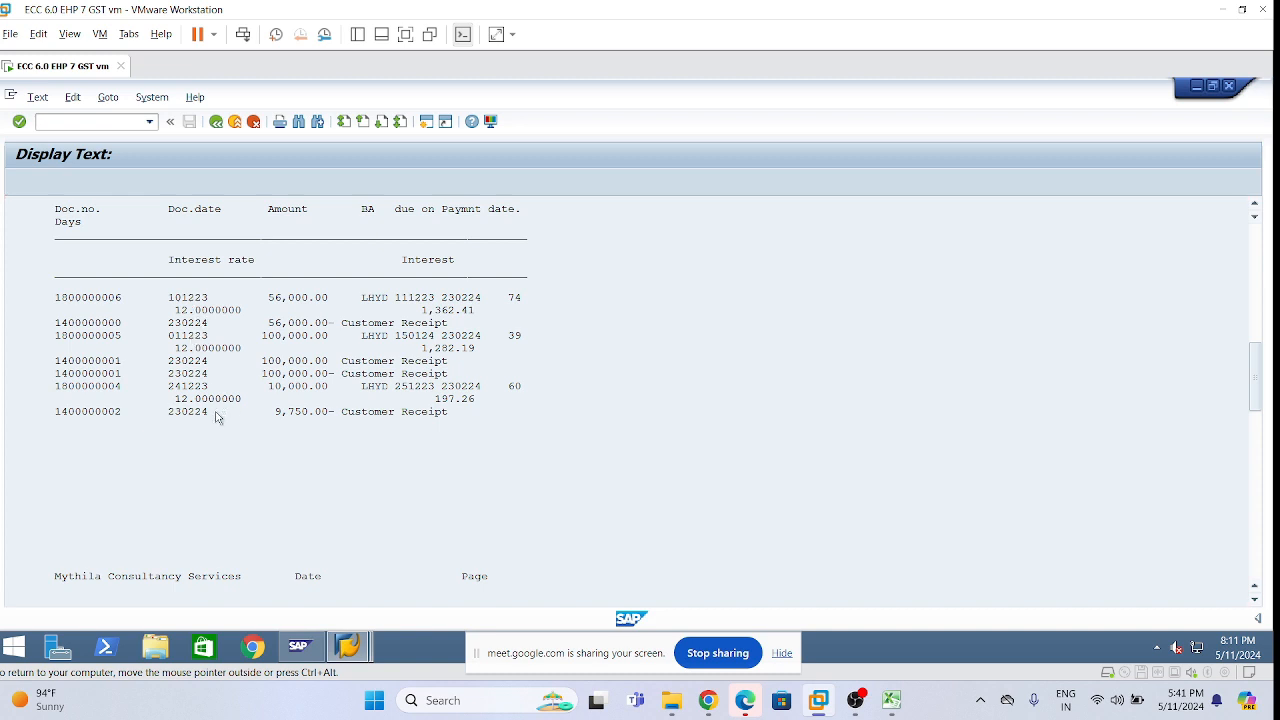
{"action": "scroll", "coordinate": [210, 420], "scroll_direction": "down", "scroll_amount": 5}
{"action": "scroll", "coordinate": [202, 438], "scroll_direction": "up", "scroll_amount": 5}
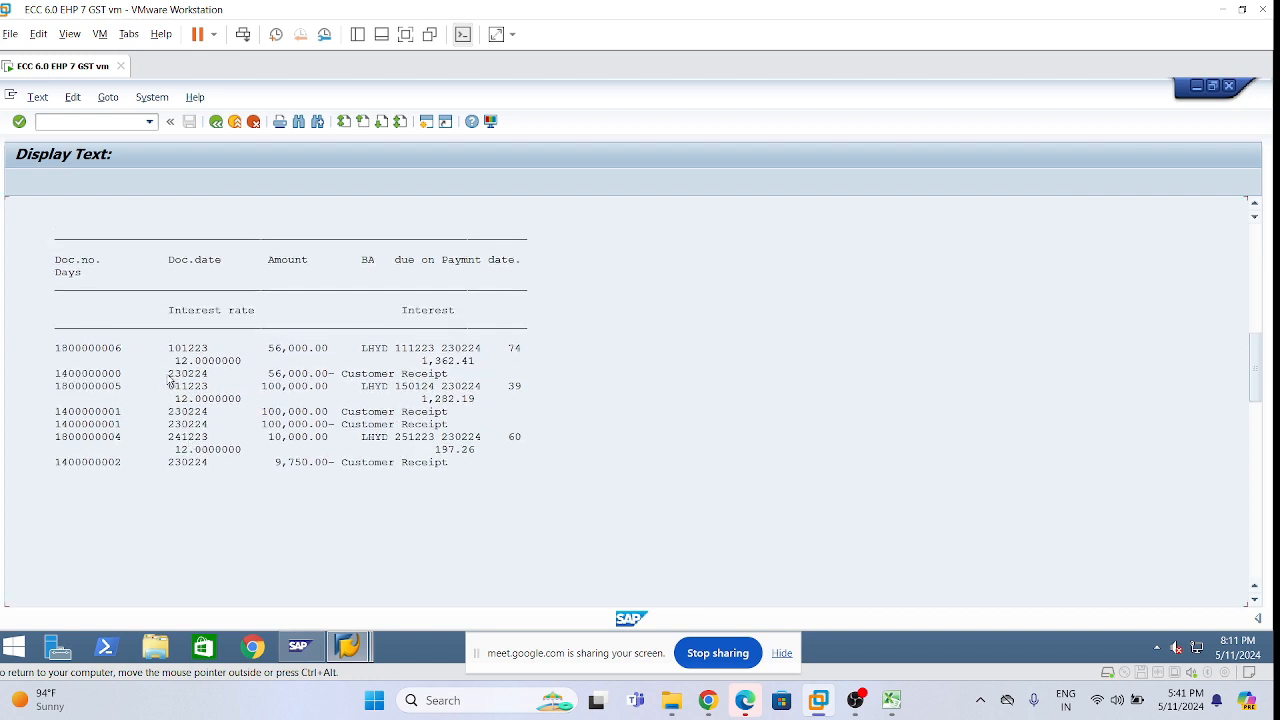
{"action": "scroll", "coordinate": [172, 382], "scroll_direction": "up", "scroll_amount": 3}
{"action": "scroll", "coordinate": [286, 486], "scroll_direction": "up", "scroll_amount": 2}
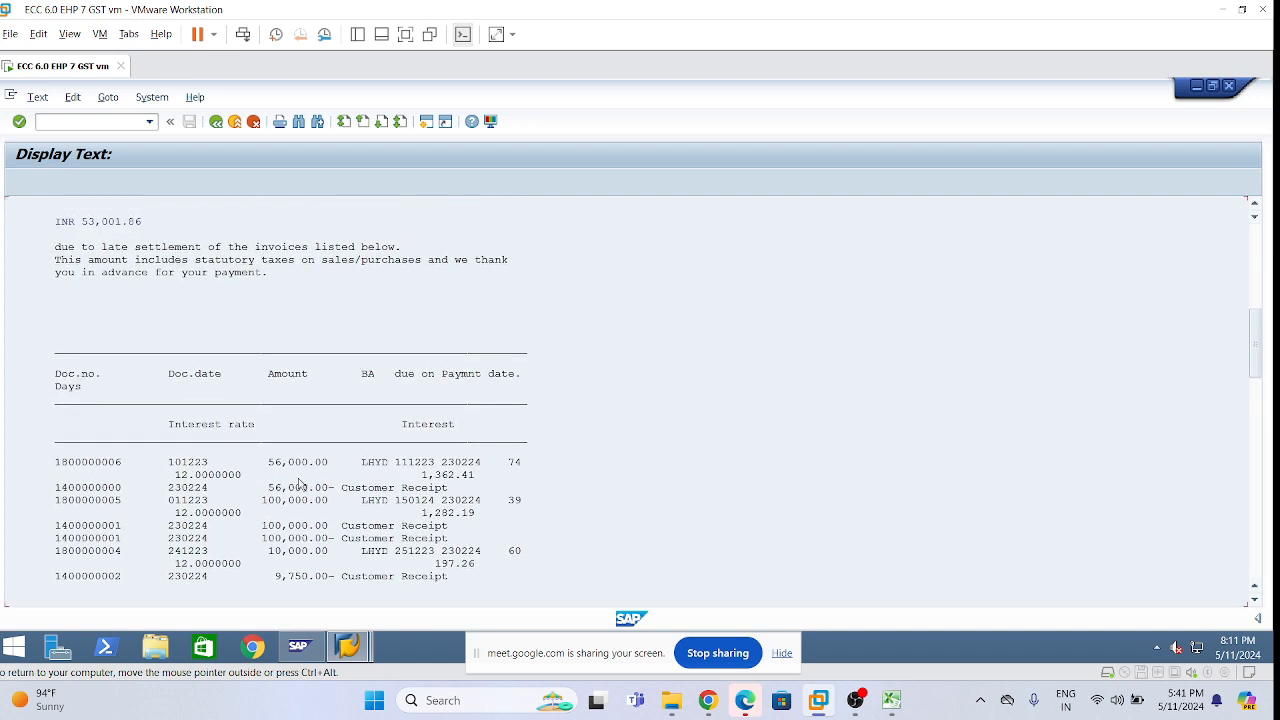
{"action": "scroll", "coordinate": [634, 531], "scroll_direction": "down", "scroll_amount": 2}
{"action": "left_click_drag", "start_coordinate": [1256, 379], "coordinate": [1244, 566]}
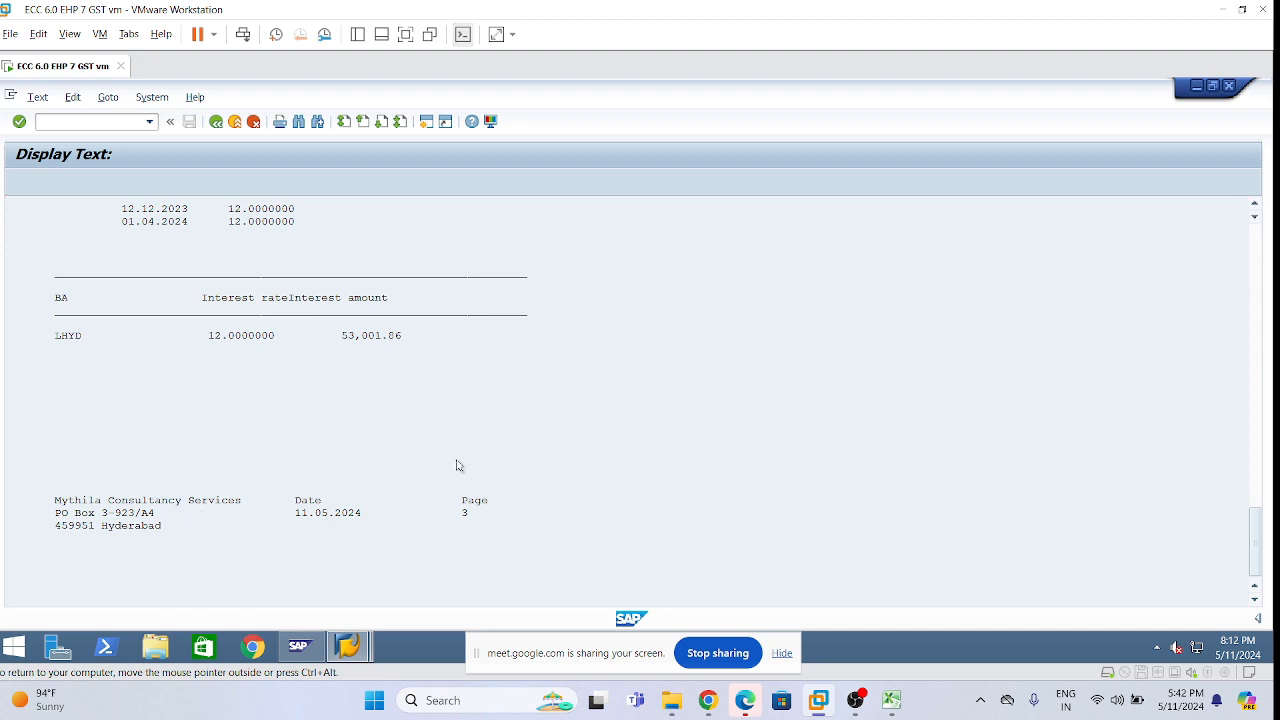
Recheck the interest rate and business area tables in the letter and open the batch input session overview
{"action": "scroll", "coordinate": [498, 489], "scroll_direction": "up", "scroll_amount": 2}
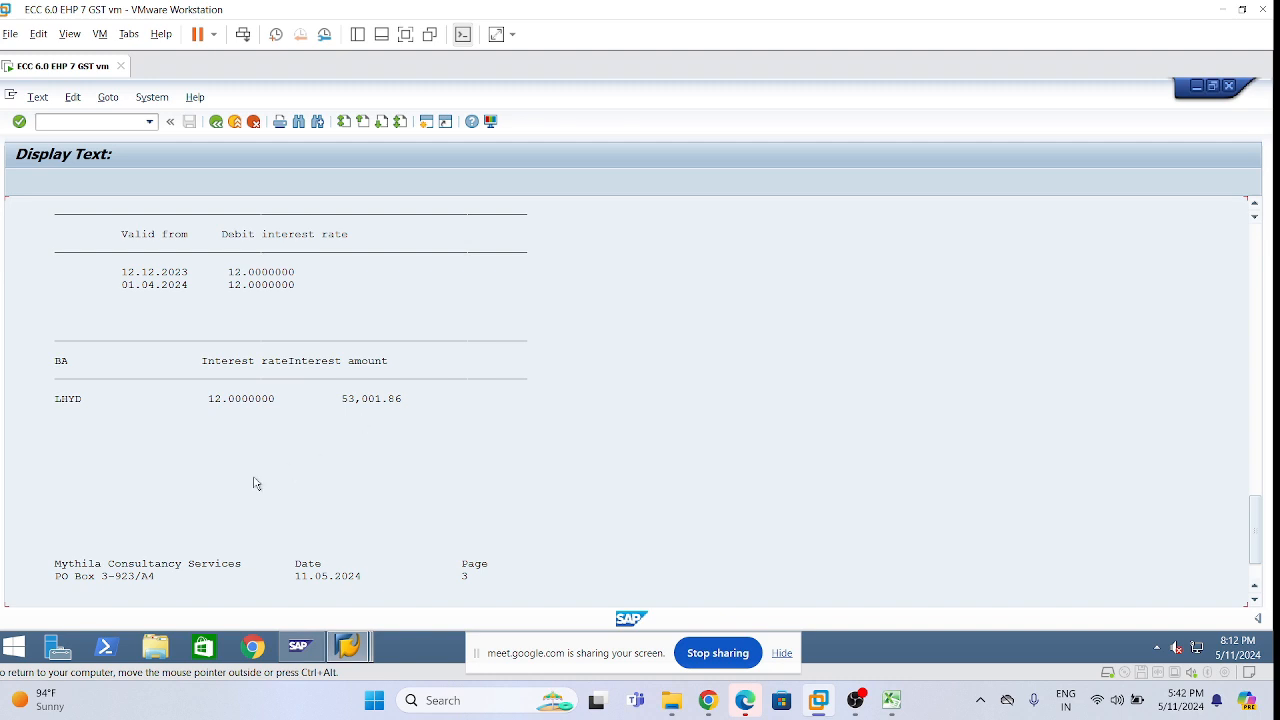
{"action": "left_click", "coordinate": [148, 97]}
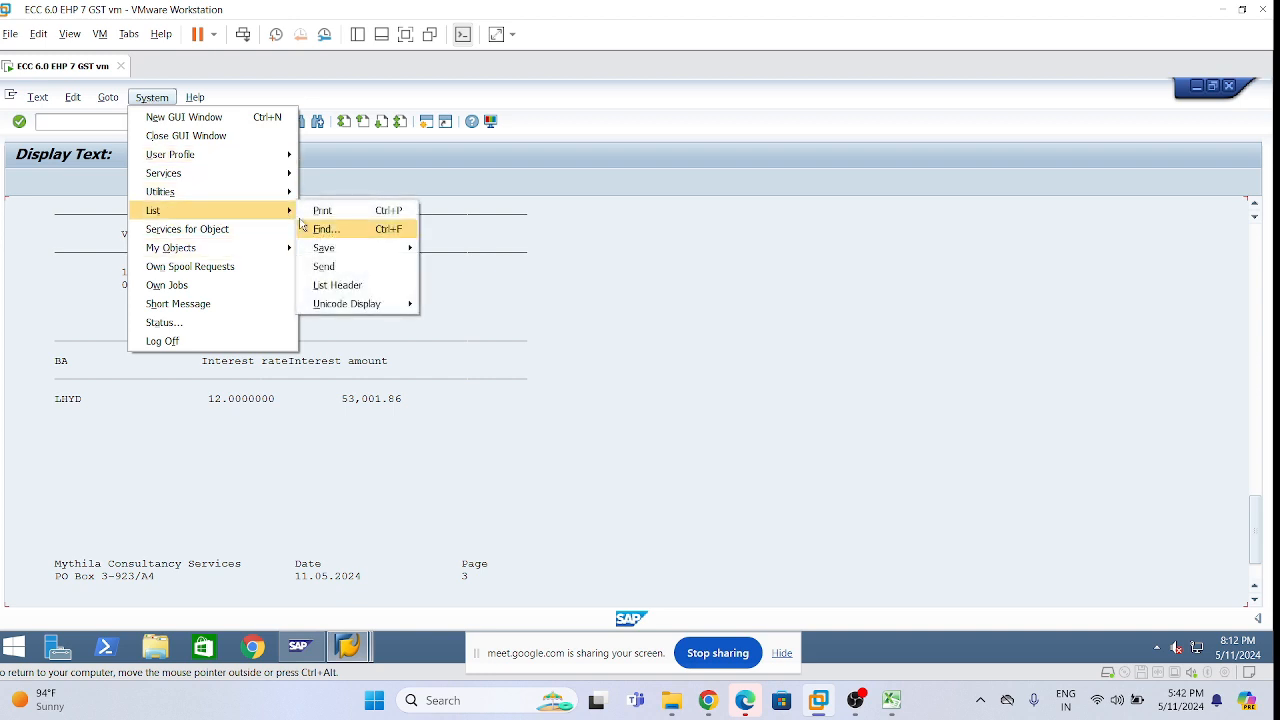
{"action": "mouse_move", "coordinate": [284, 177]}
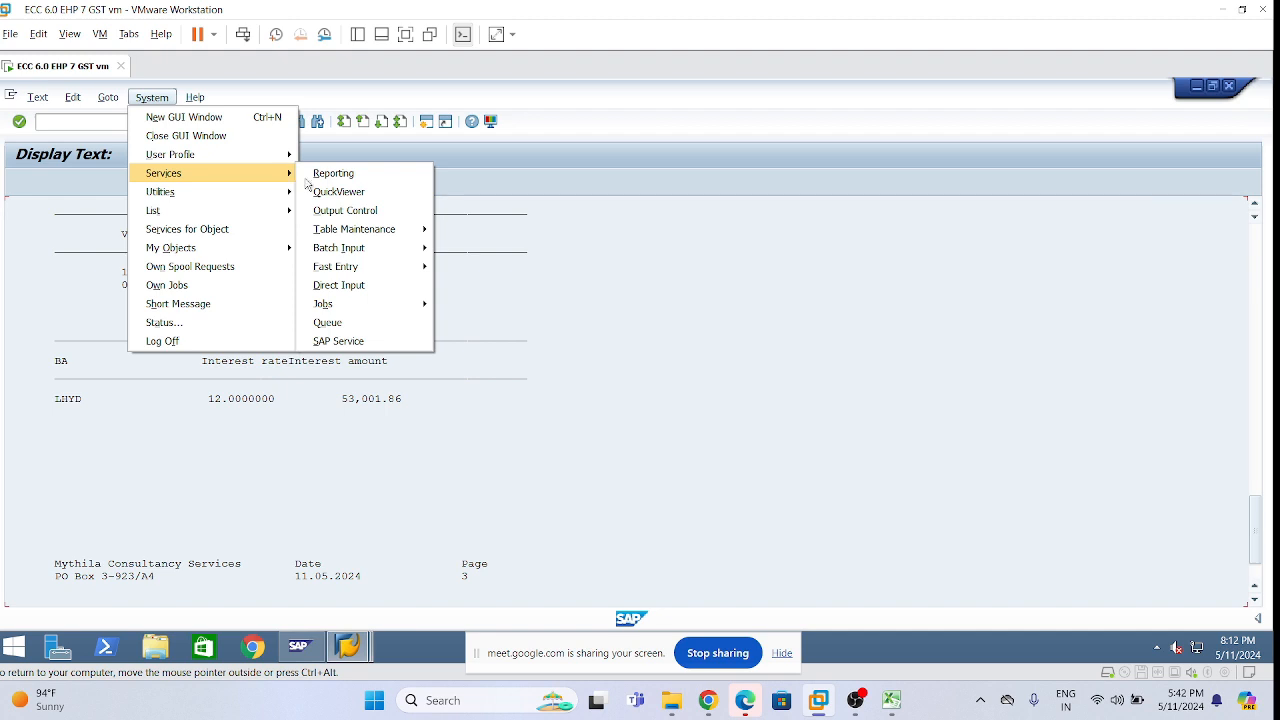
{"action": "mouse_move", "coordinate": [380, 251]}
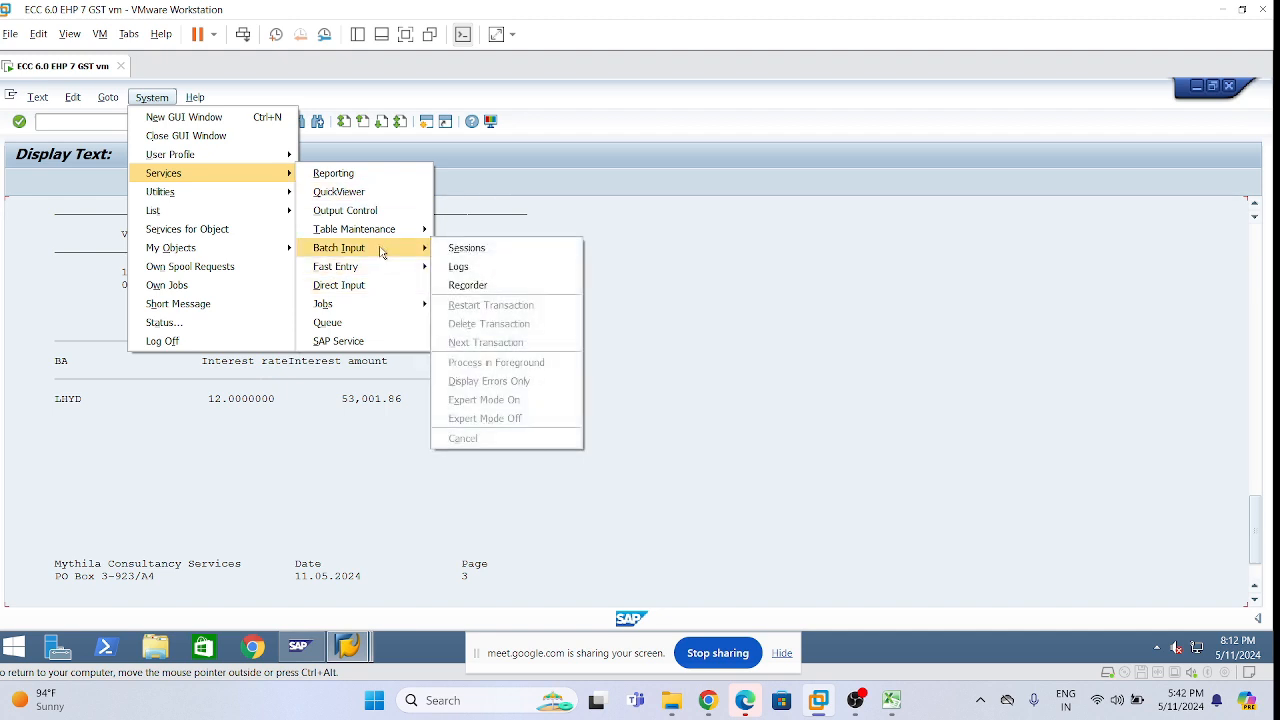
{"action": "left_click", "coordinate": [466, 248]}
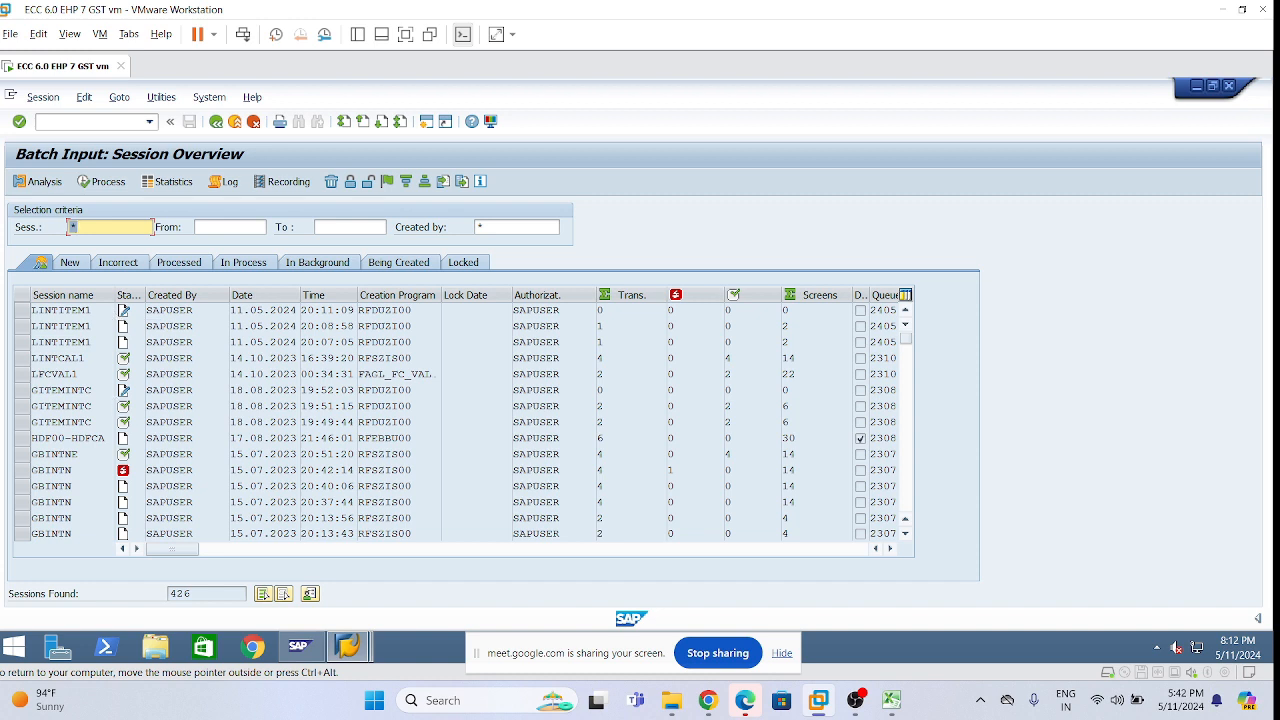
Switch to the reference interest rate session and run FBL5N to list all items of the customer in company code LI01
{"action": "mouse_move", "coordinate": [360, 645]}
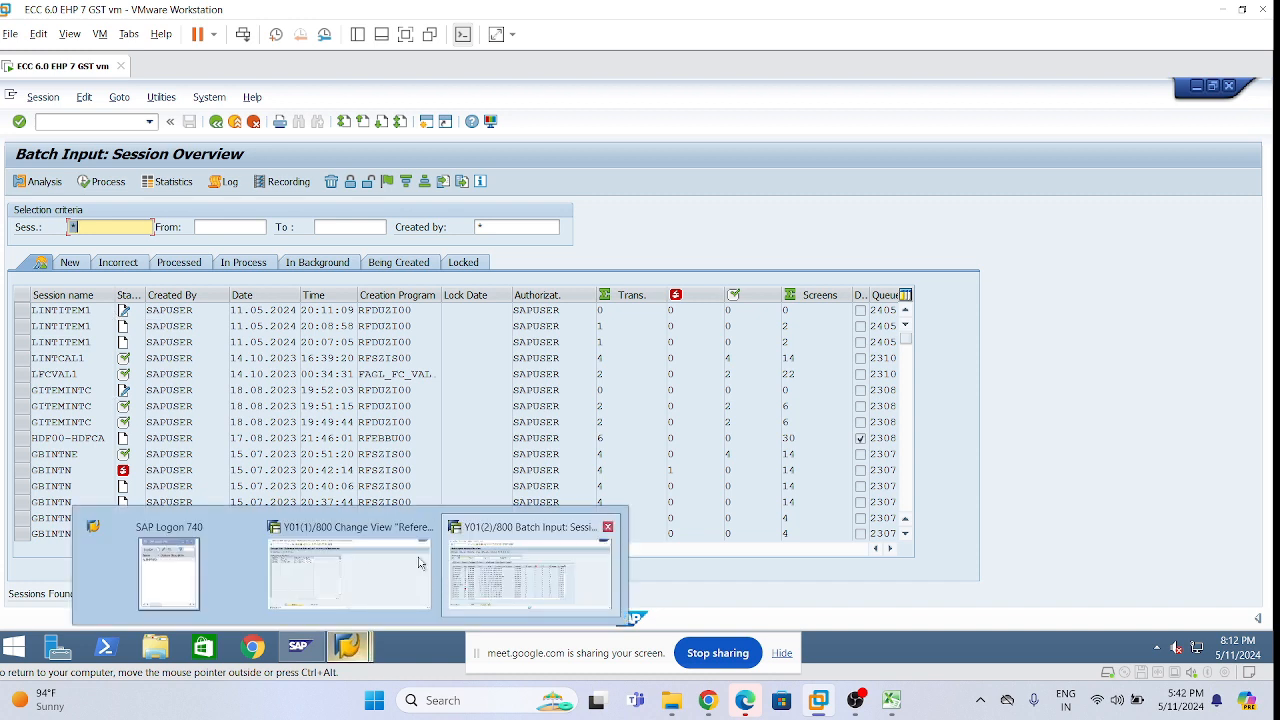
{"action": "left_click", "coordinate": [344, 571]}
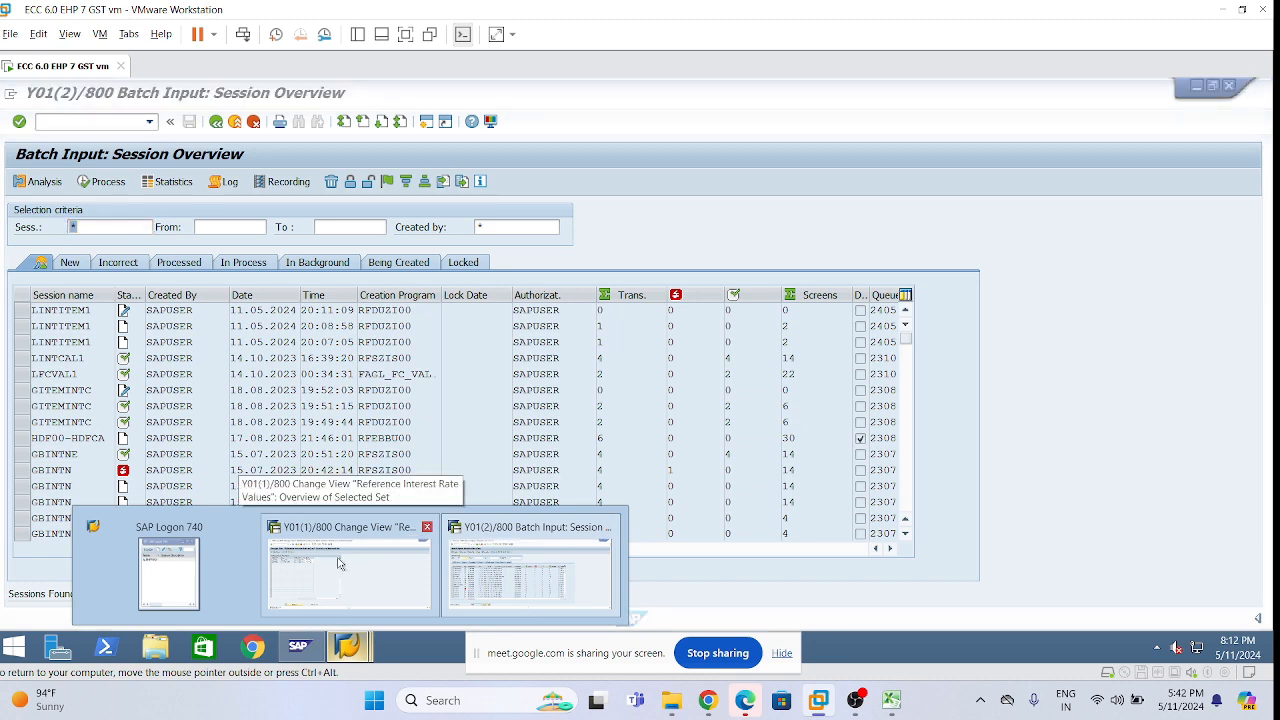
{"action": "left_click", "coordinate": [61, 120]}
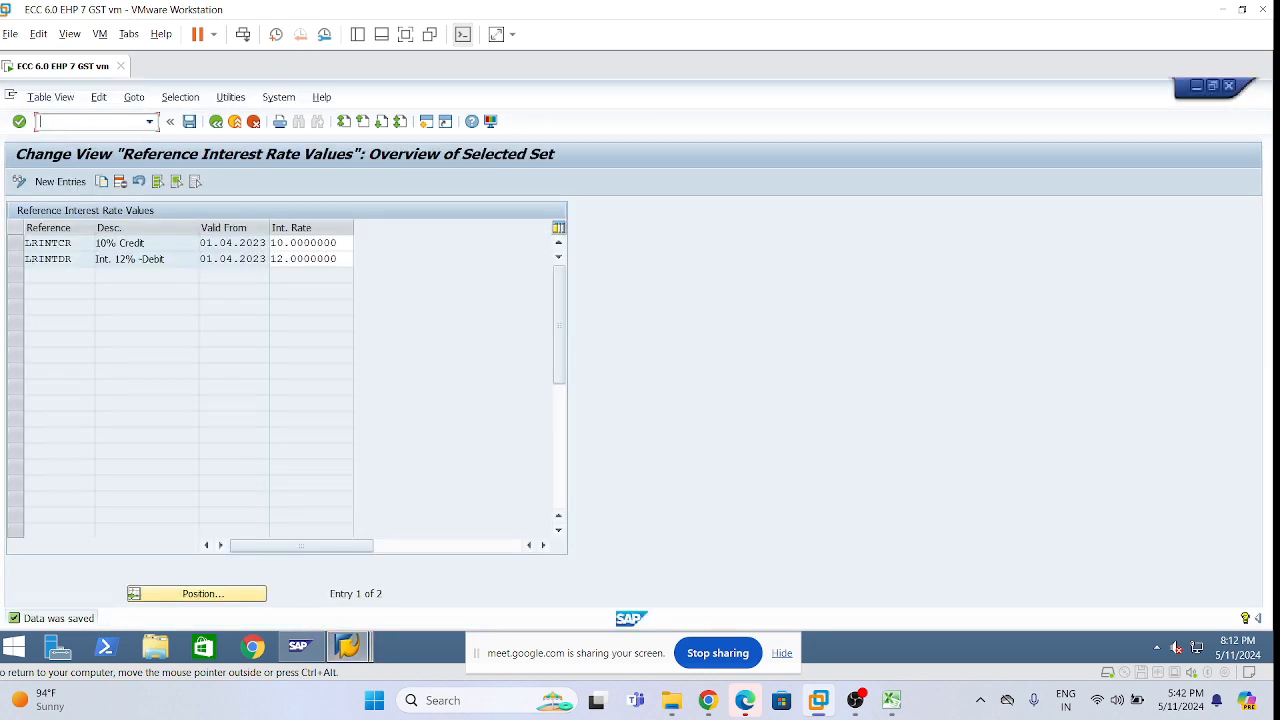
{"action": "key", "text": "Return"}
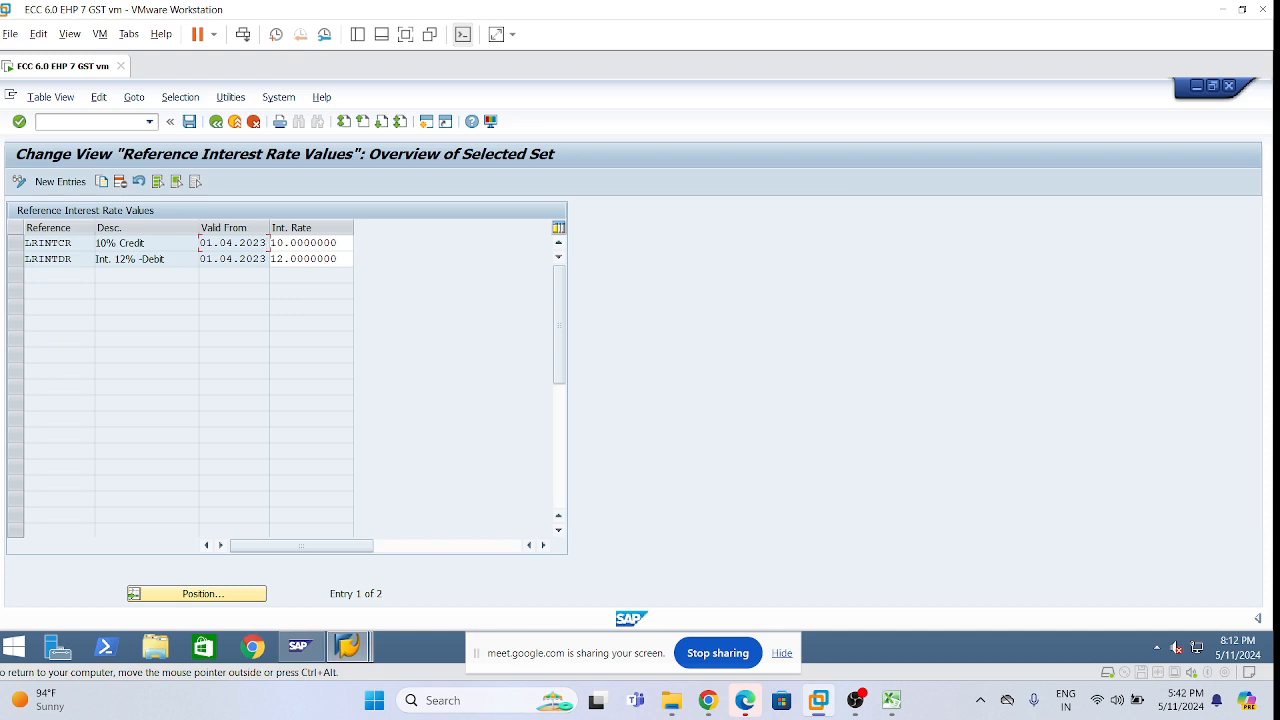
{"action": "left_click", "coordinate": [232, 243]}
{"action": "left_click", "coordinate": [90, 122]}
{"action": "type", "text": "/nfbl5n"}
{"action": "key", "text": "Return"}
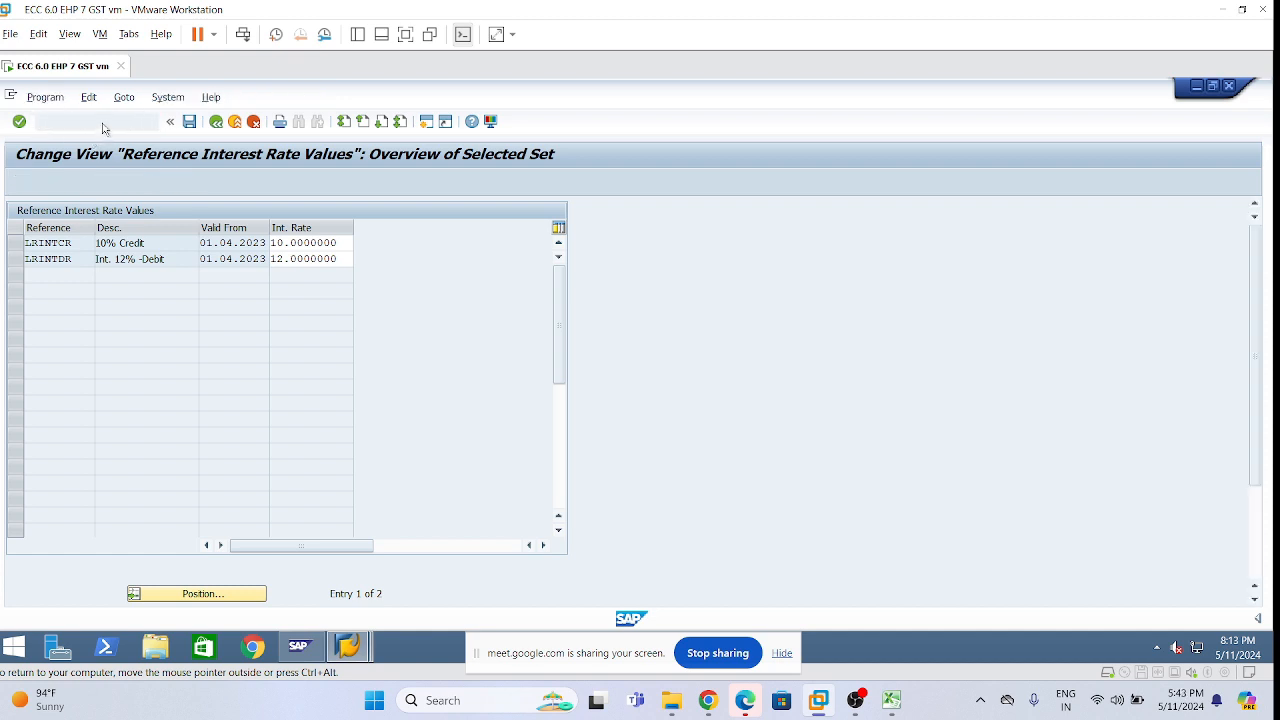
{"action": "left_click", "coordinate": [40, 511]}
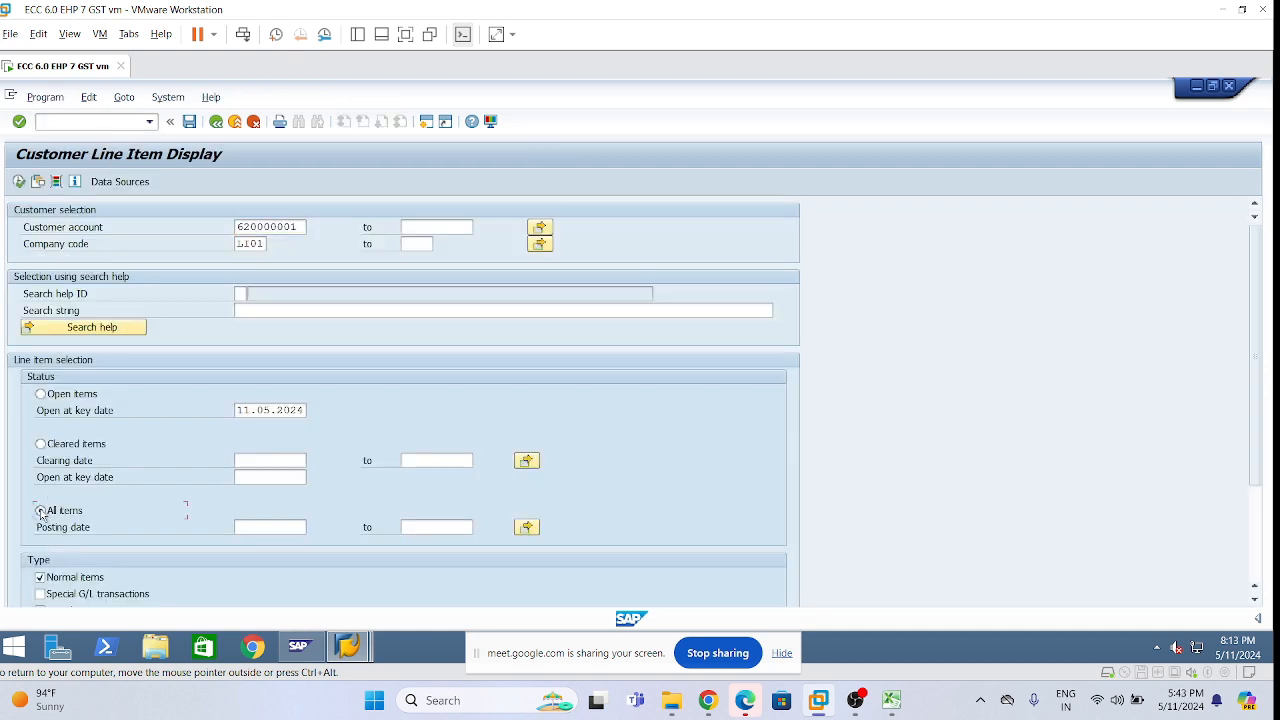
{"action": "left_click", "coordinate": [18, 181]}
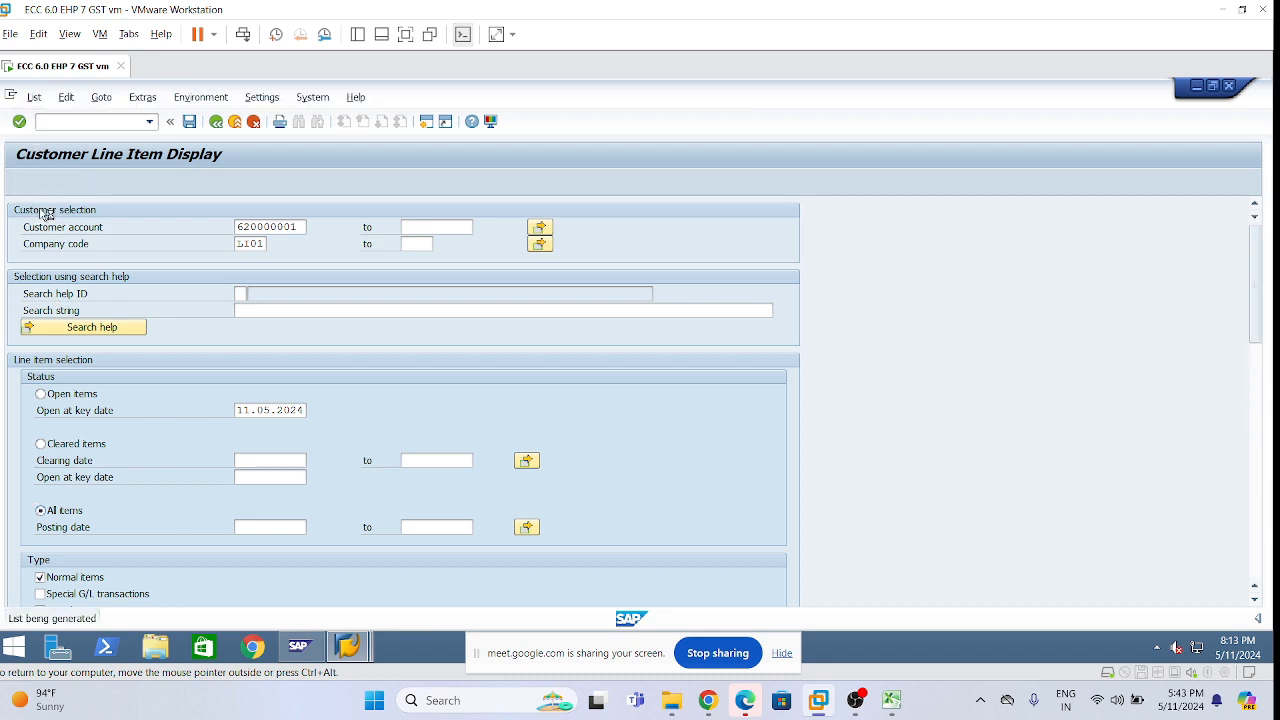
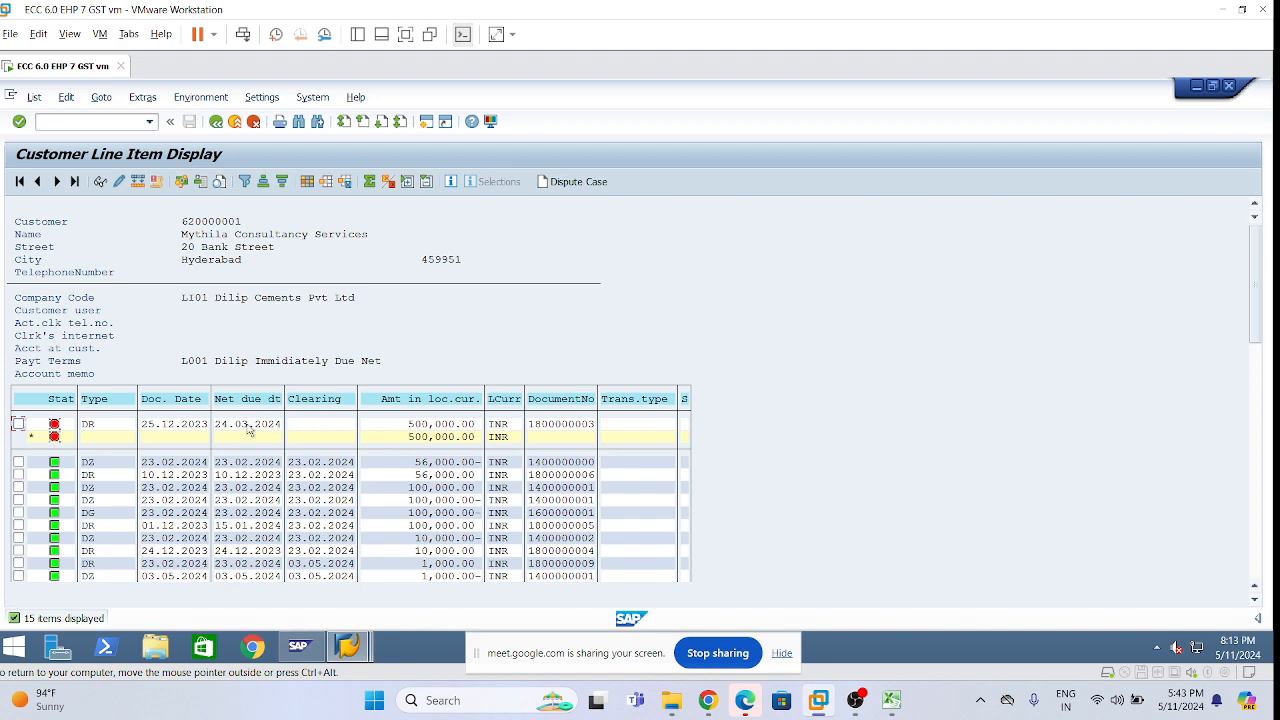
Return to the batch input overview and try to process the LINTITEM1 session created on 11.05.2024 at 20:11:09
{"action": "mouse_move", "coordinate": [360, 651]}
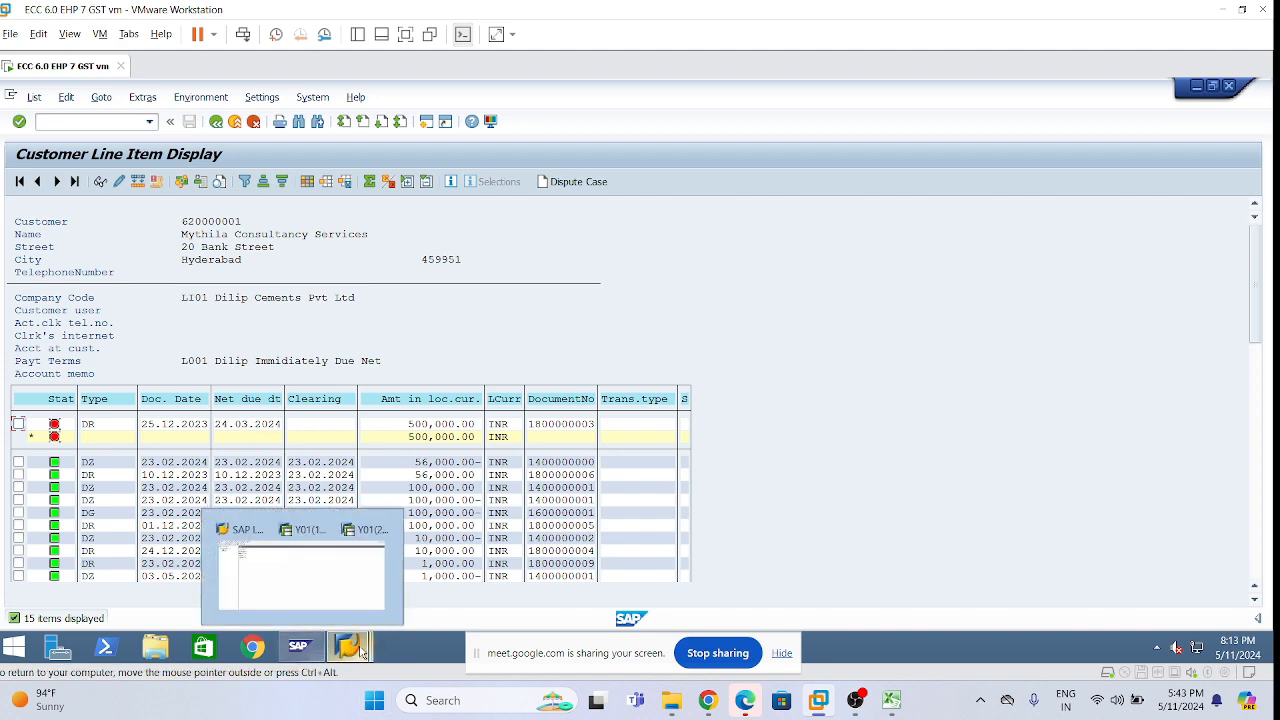
{"action": "left_click", "coordinate": [536, 548]}
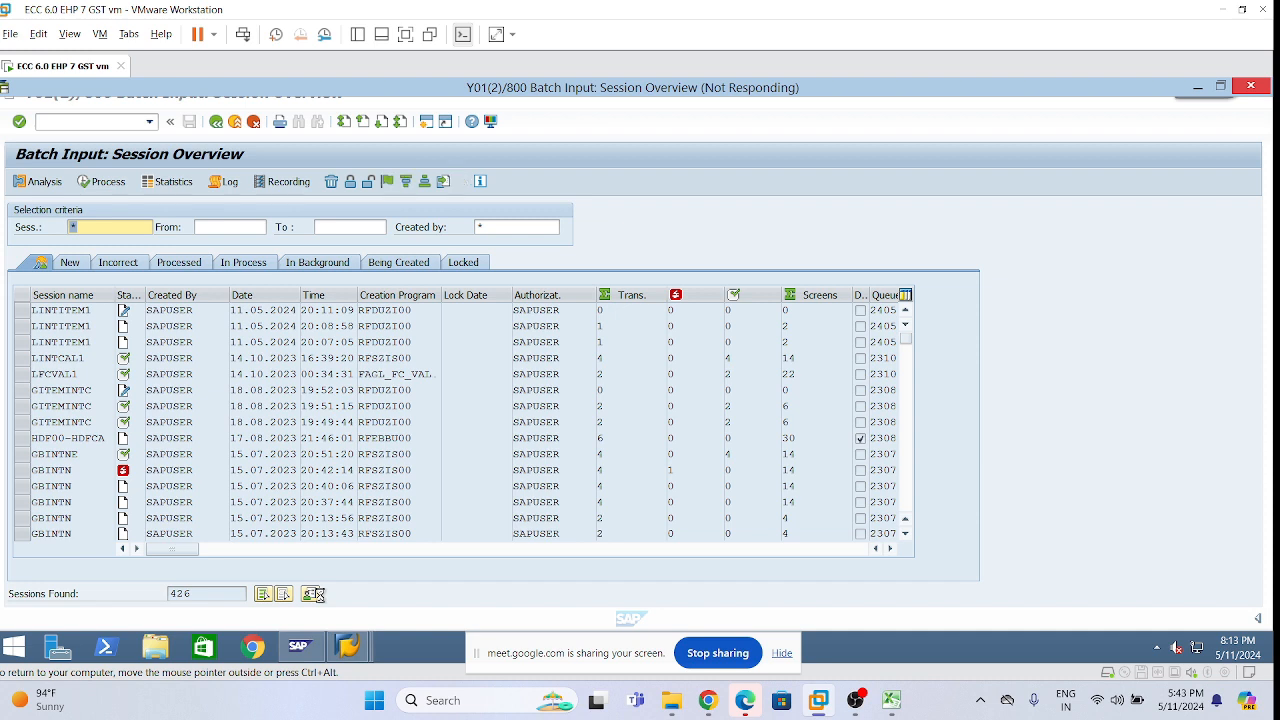
{"action": "left_click", "coordinate": [22, 311]}
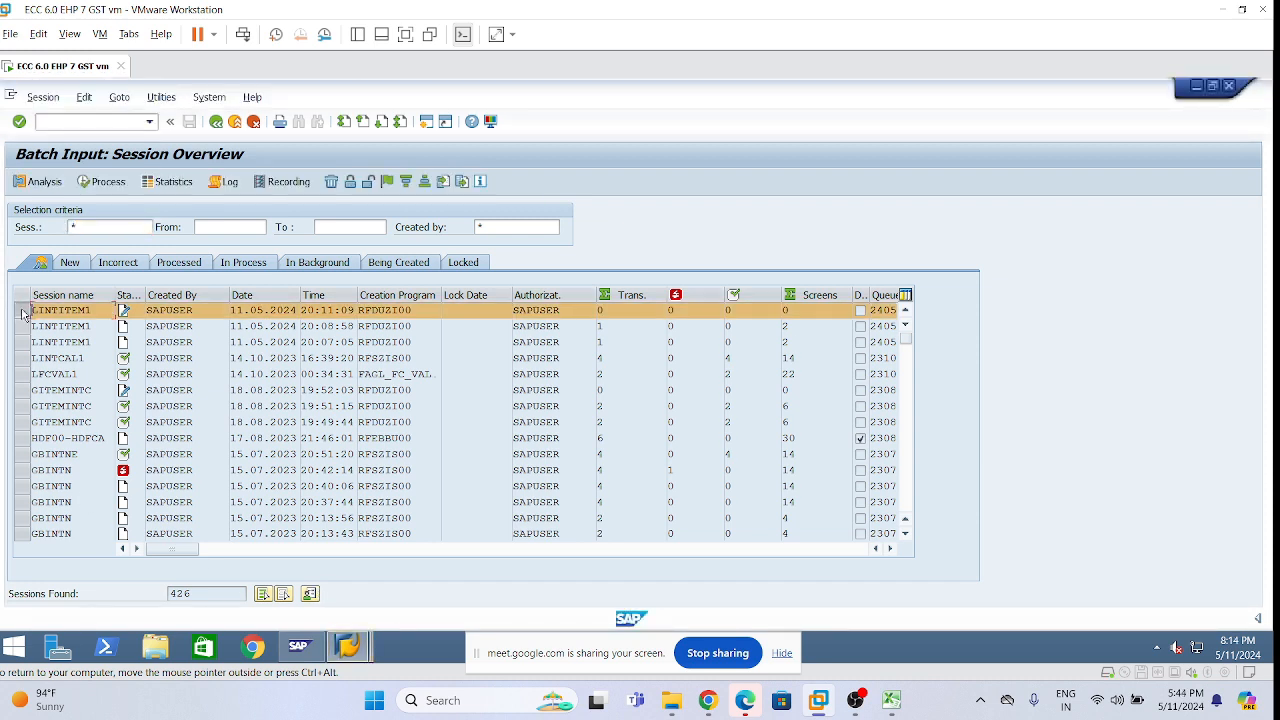
{"action": "left_click", "coordinate": [112, 190]}
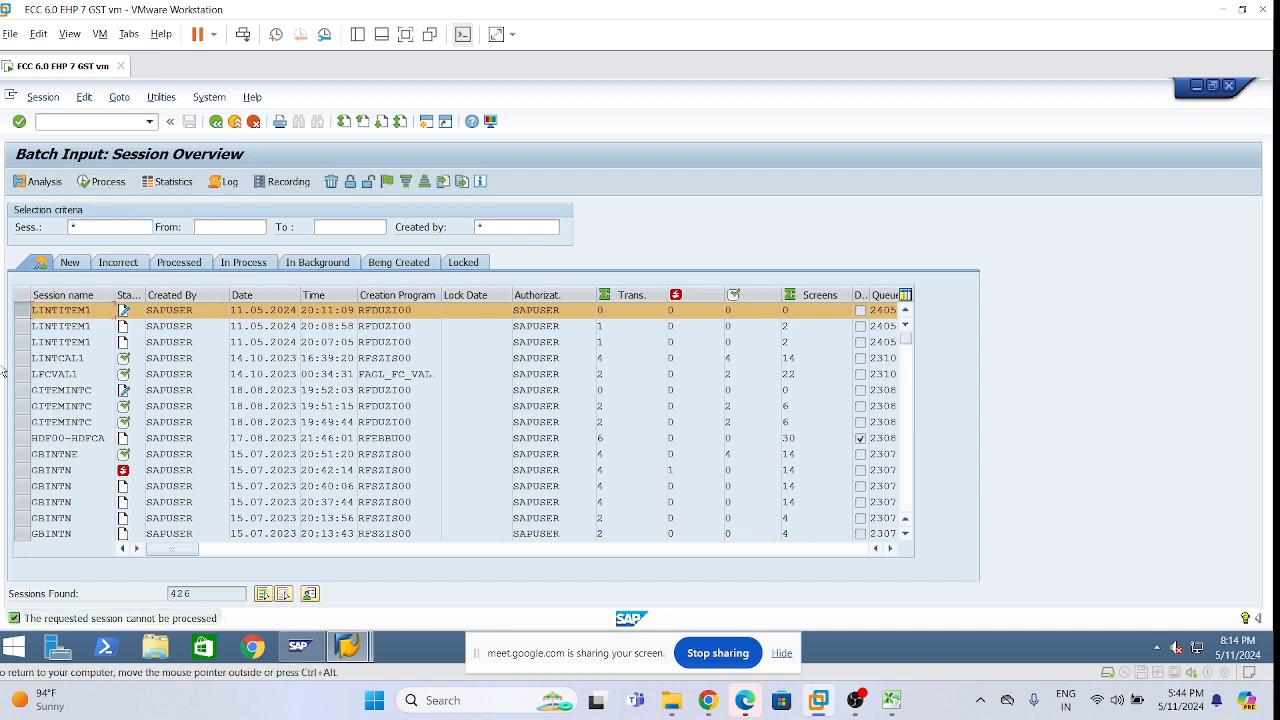
Process the LINTITEM1 session created at 20:08:58 in the foreground, executing all its customer change screens
{"action": "left_click", "coordinate": [21, 326]}
{"action": "left_click", "coordinate": [21, 310]}
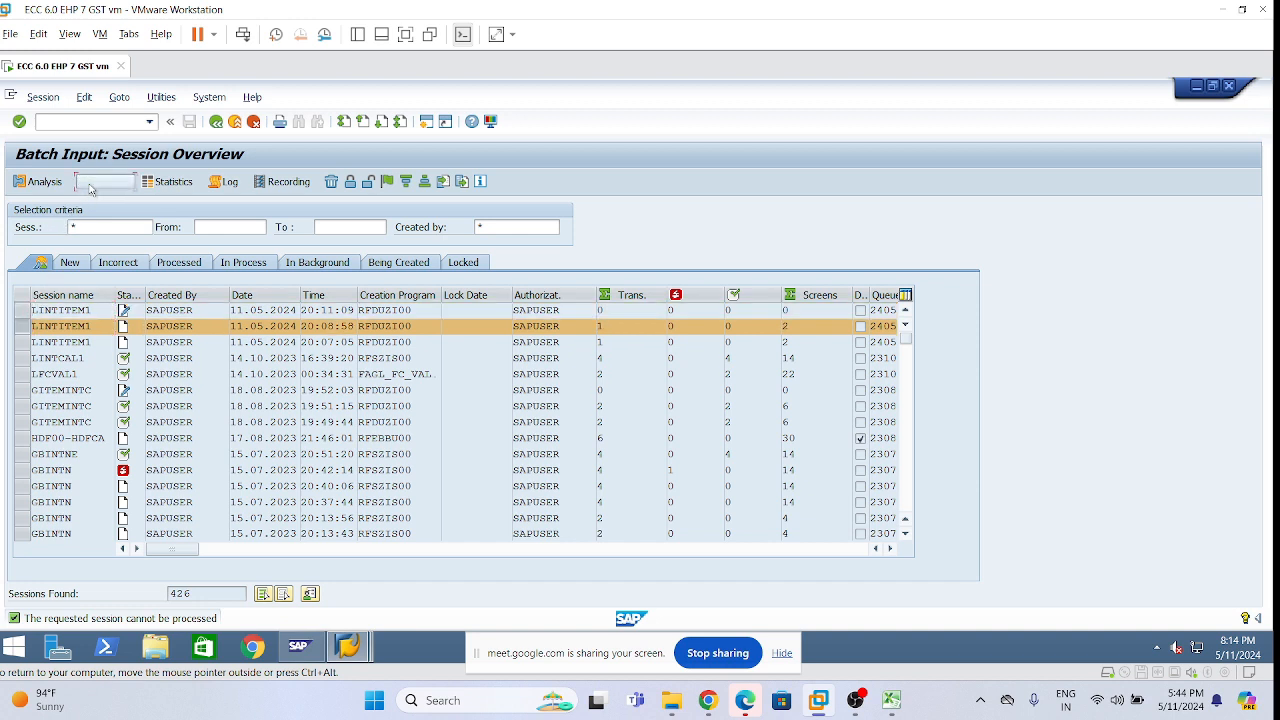
{"action": "left_click", "coordinate": [102, 181]}
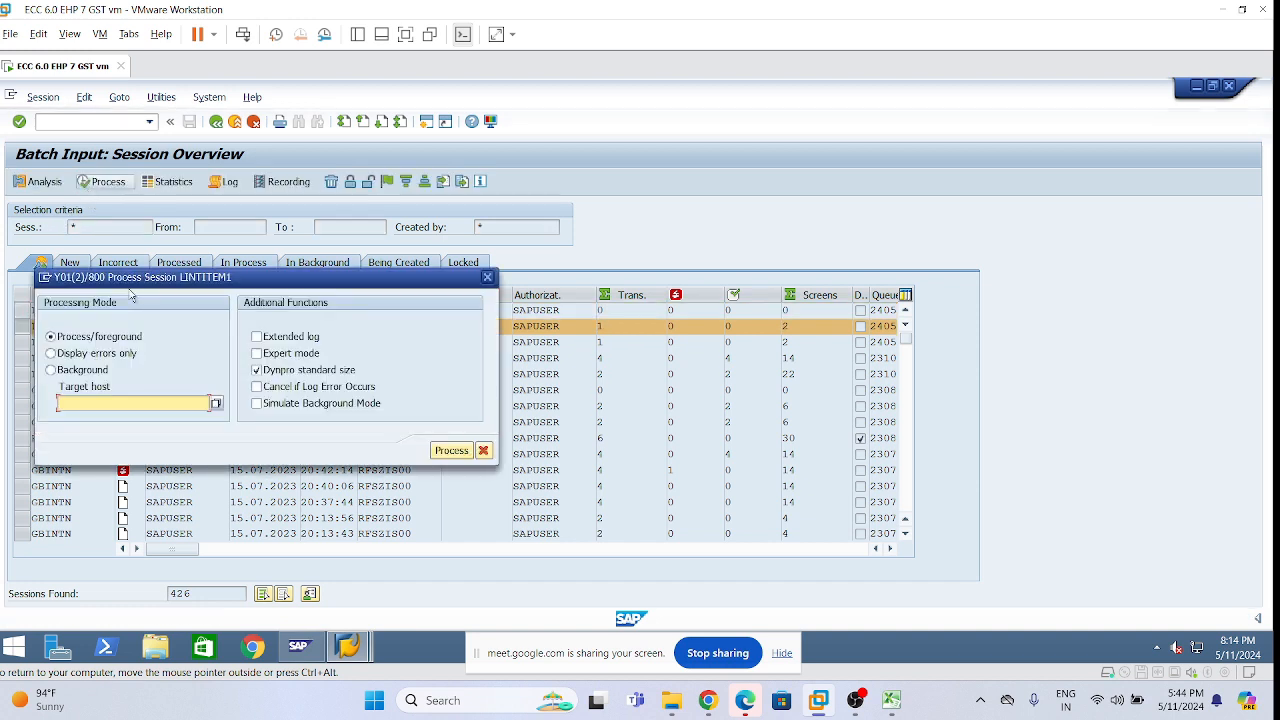
{"action": "left_click", "coordinate": [447, 450]}
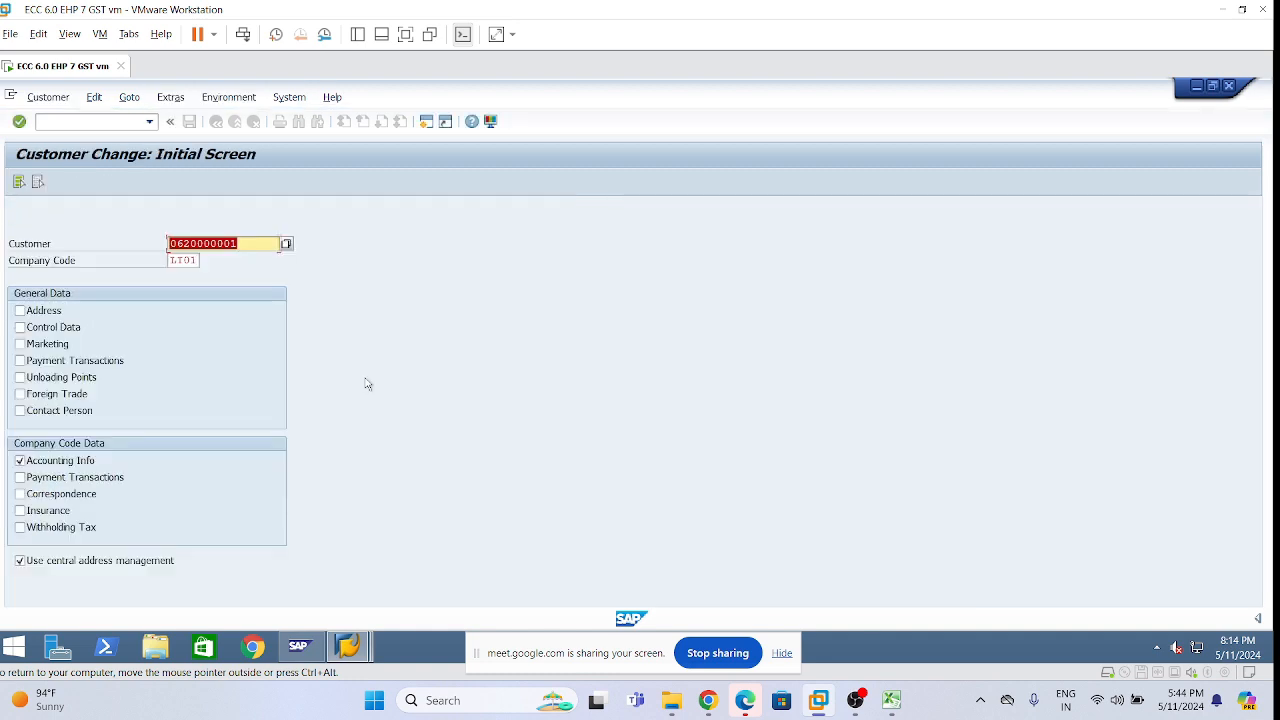
{"action": "key", "text": "Return"}
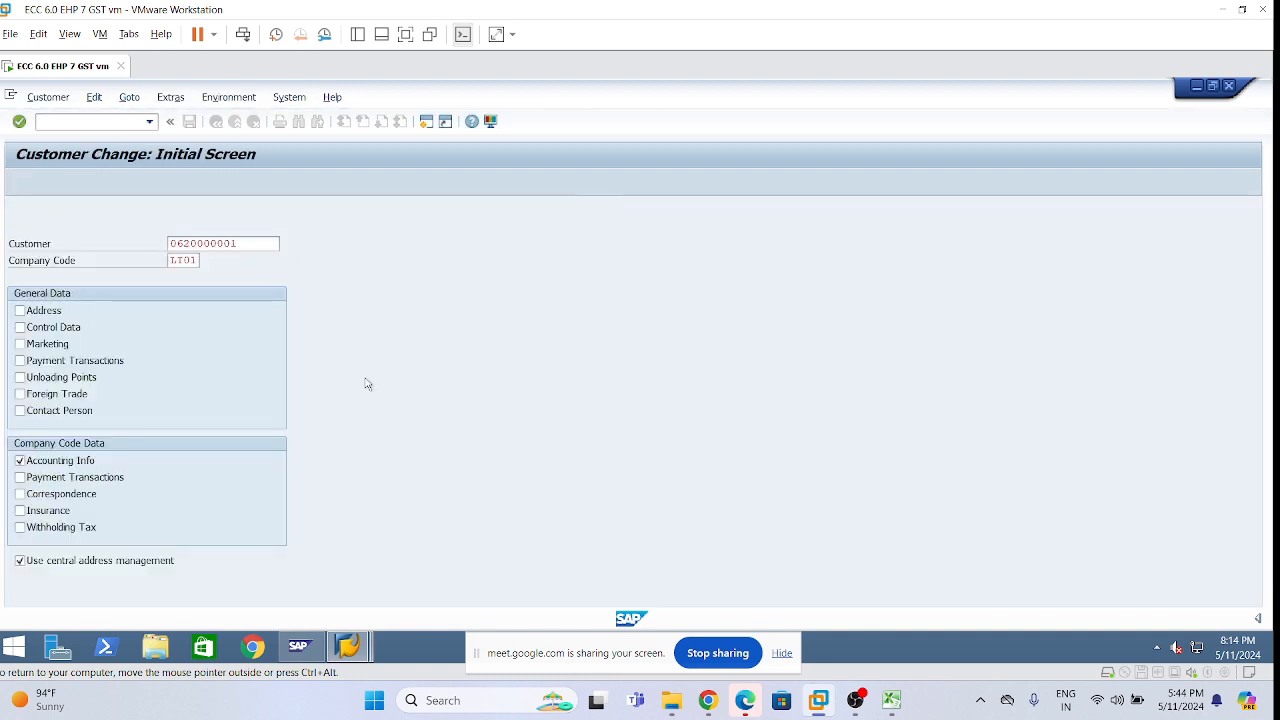
{"action": "key", "text": "Return"}
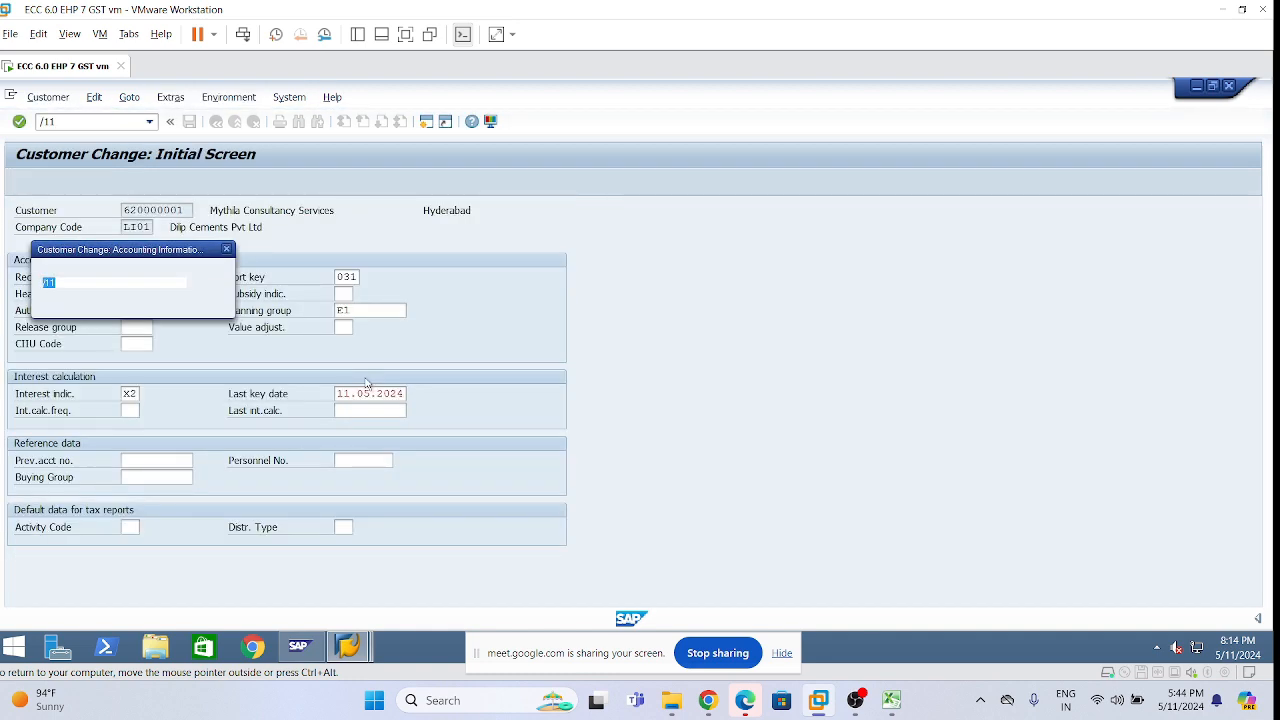
{"action": "key", "text": "Return"}
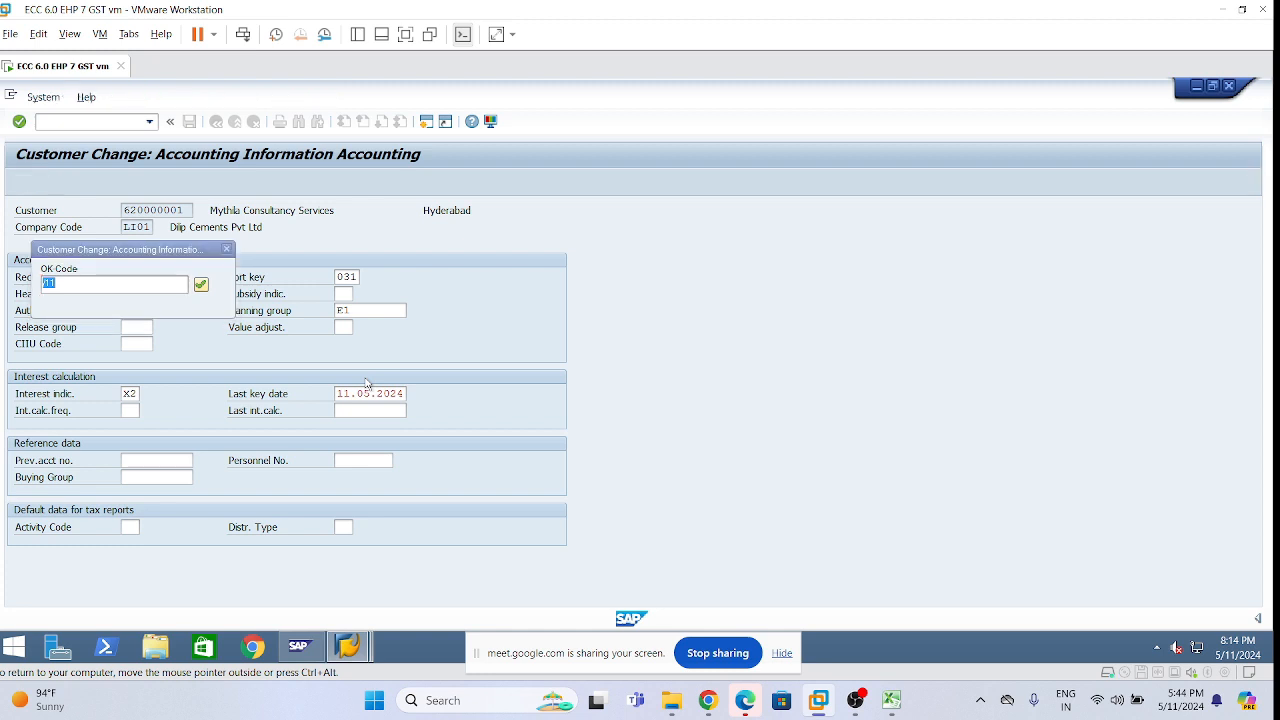
{"action": "key", "text": "Return"}
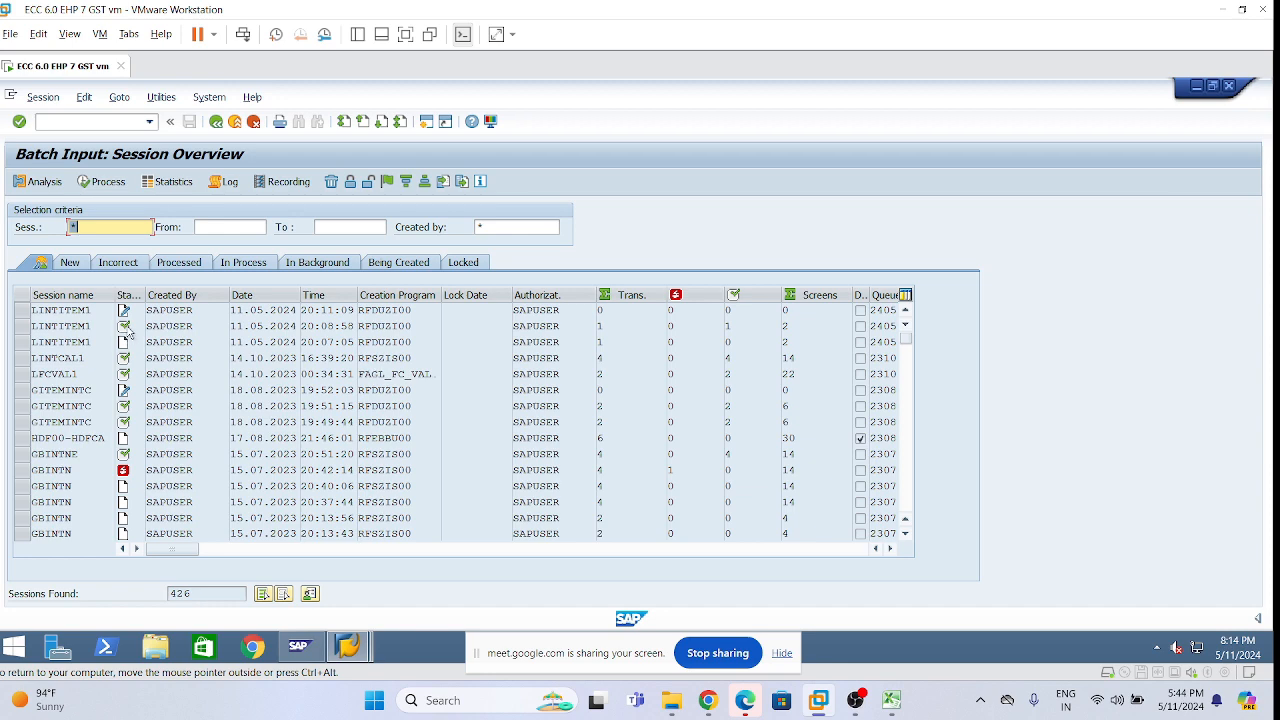
Switch to the customer line item display and refresh the list to check for interest postings
{"action": "mouse_move", "coordinate": [366, 652]}
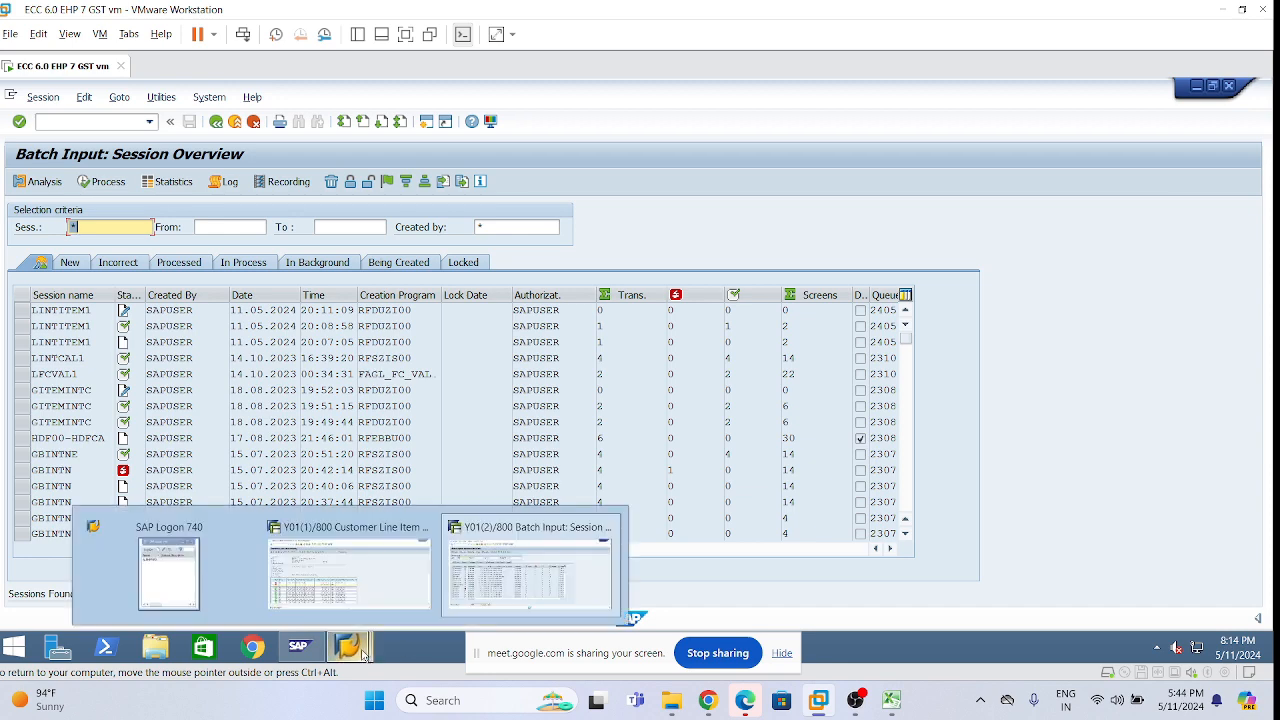
{"action": "left_click", "coordinate": [332, 552]}
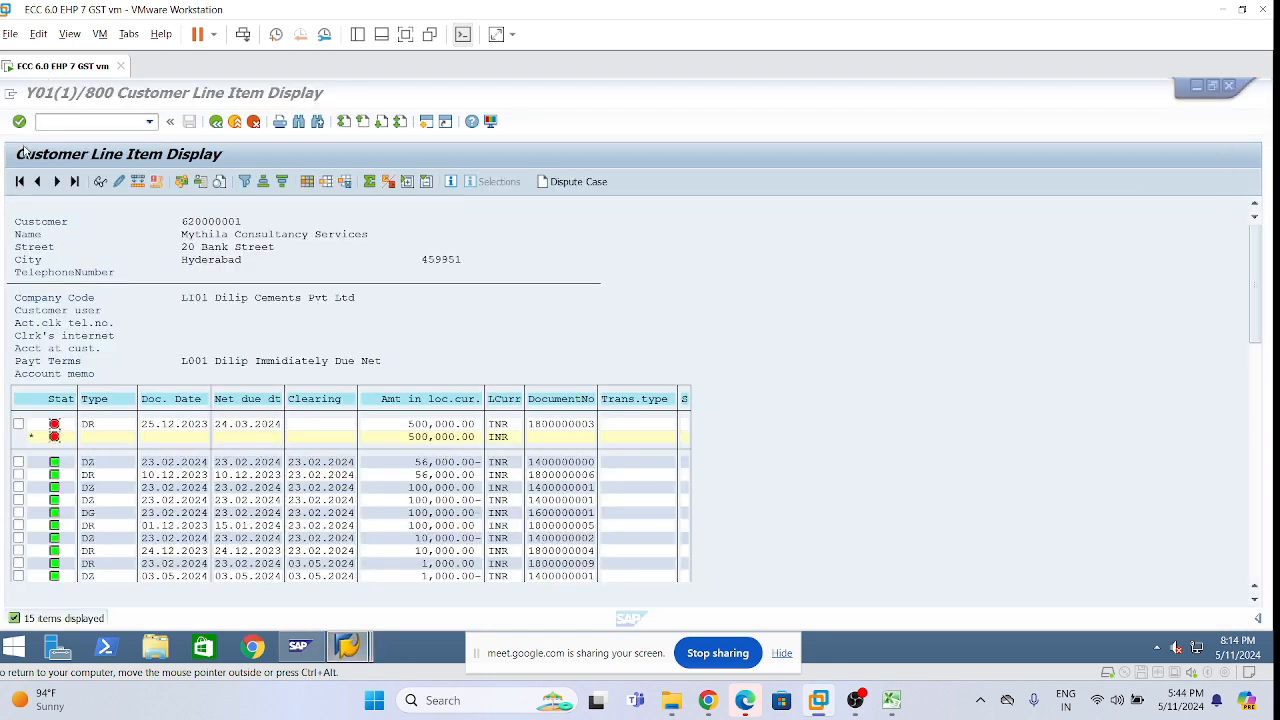
{"action": "left_click", "coordinate": [33, 97]}
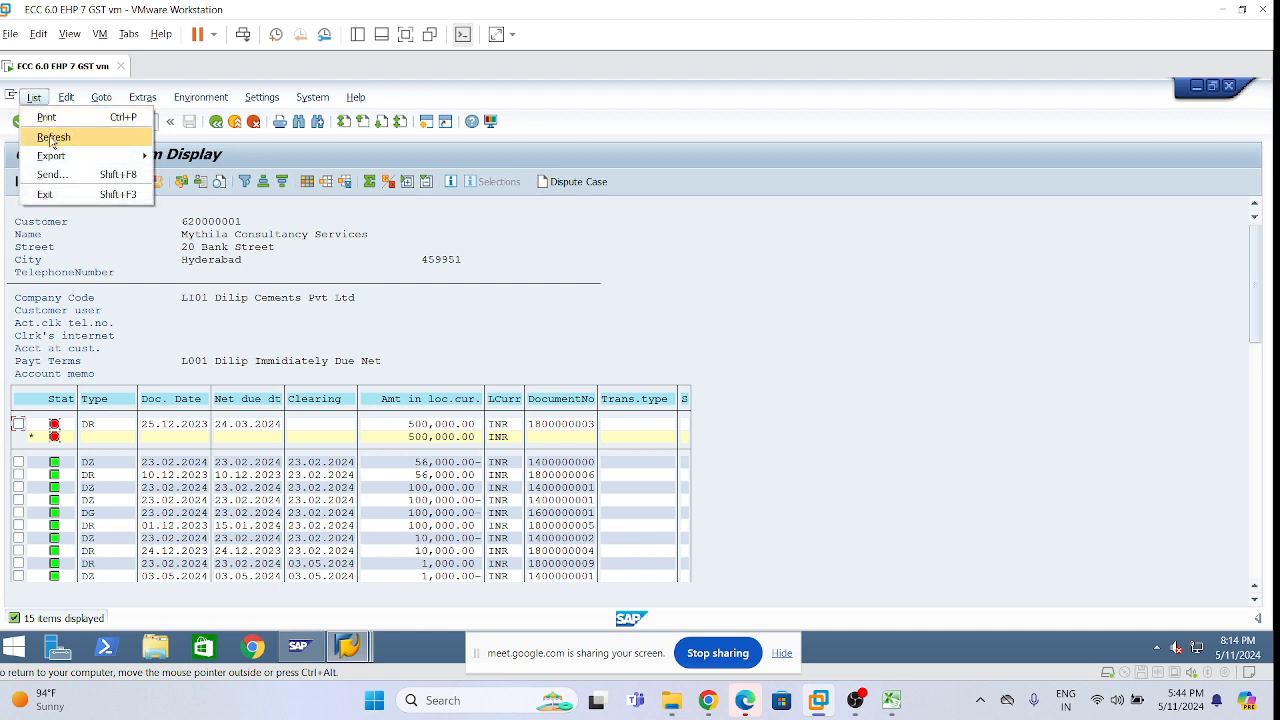
{"action": "left_click", "coordinate": [52, 137]}
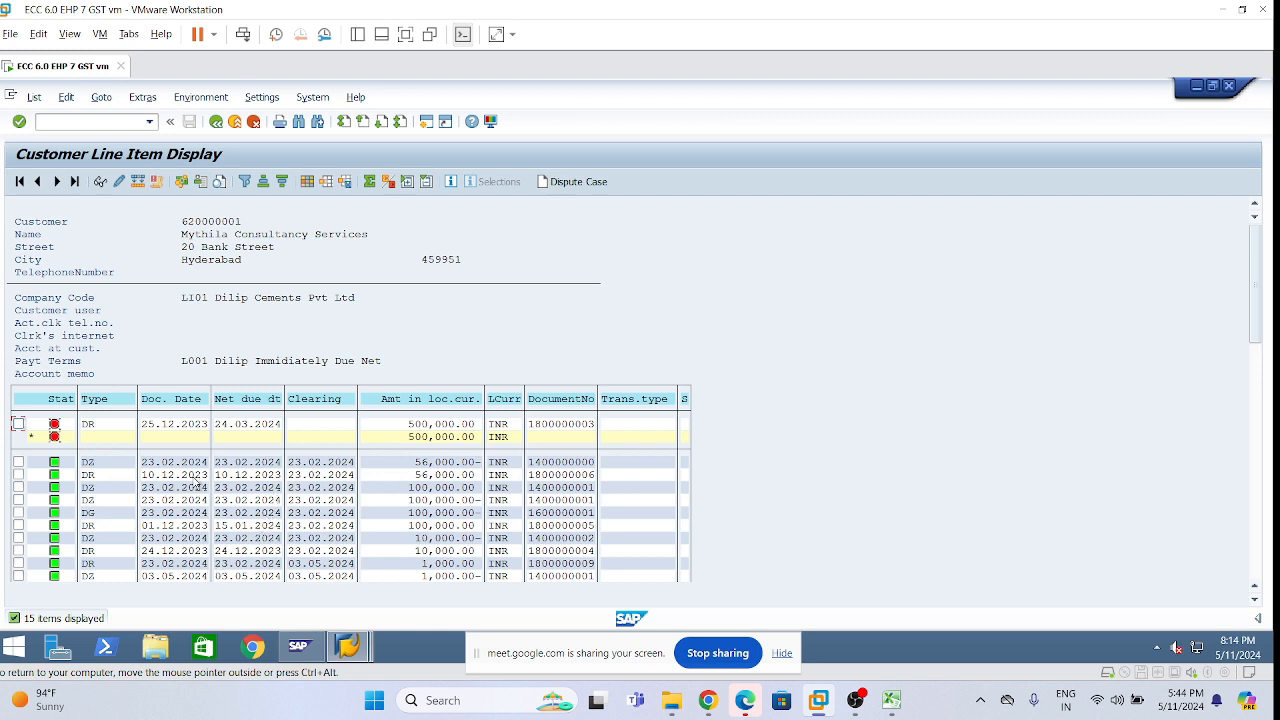
{"action": "left_click", "coordinate": [424, 426]}
Switch back to the batch input session window and start the Calculate Interest on Arrears transaction
{"action": "left_click", "coordinate": [345, 645]}
{"action": "left_click", "coordinate": [525, 565]}
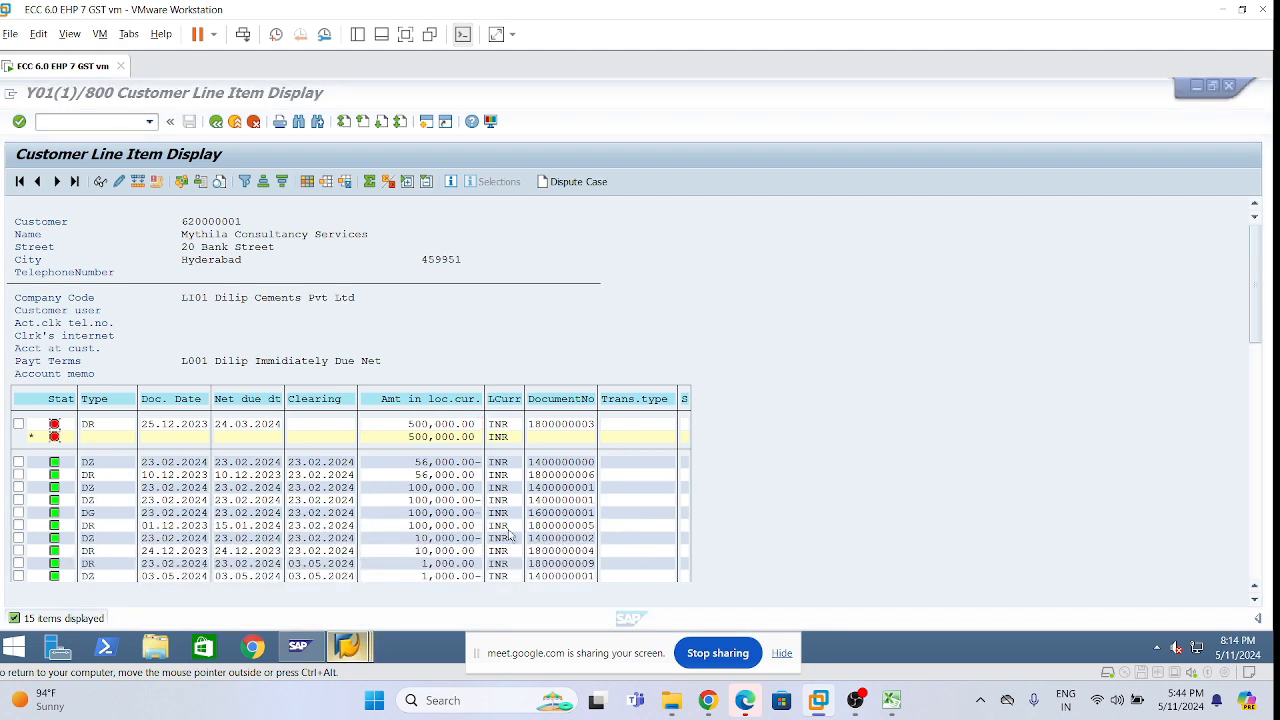
{"action": "left_click", "coordinate": [149, 122]}
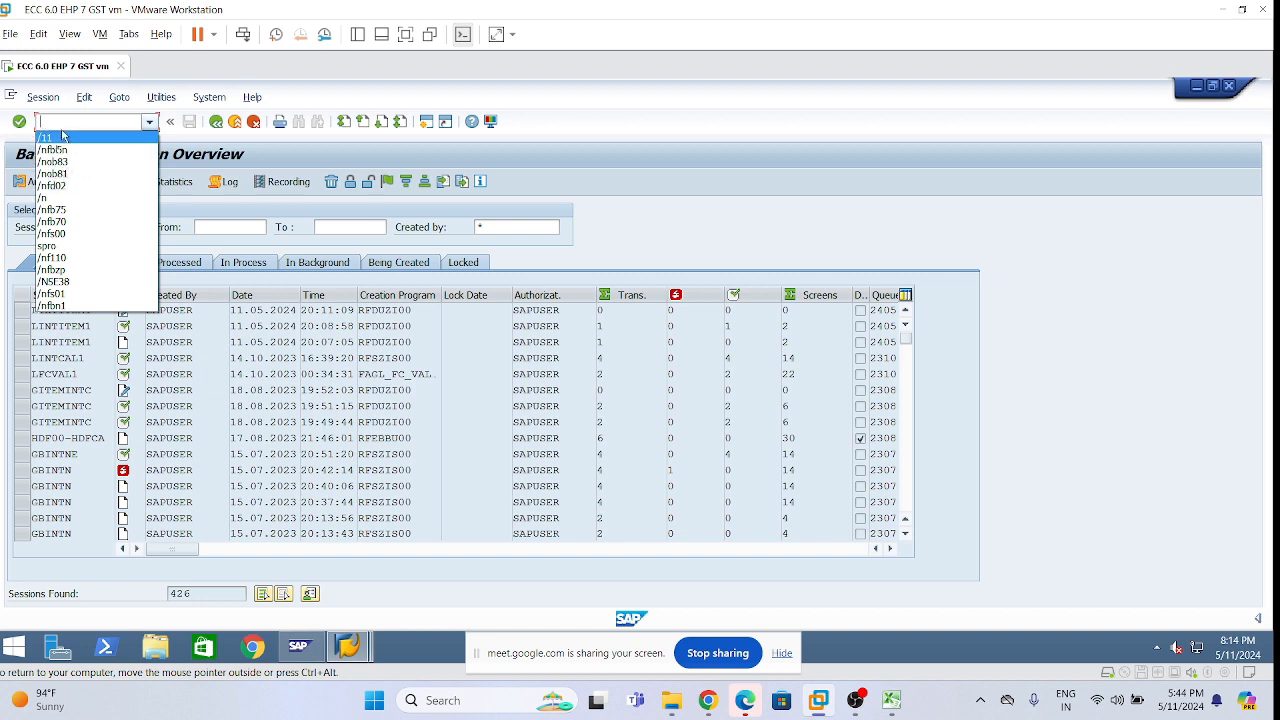
{"action": "left_click", "coordinate": [64, 124]}
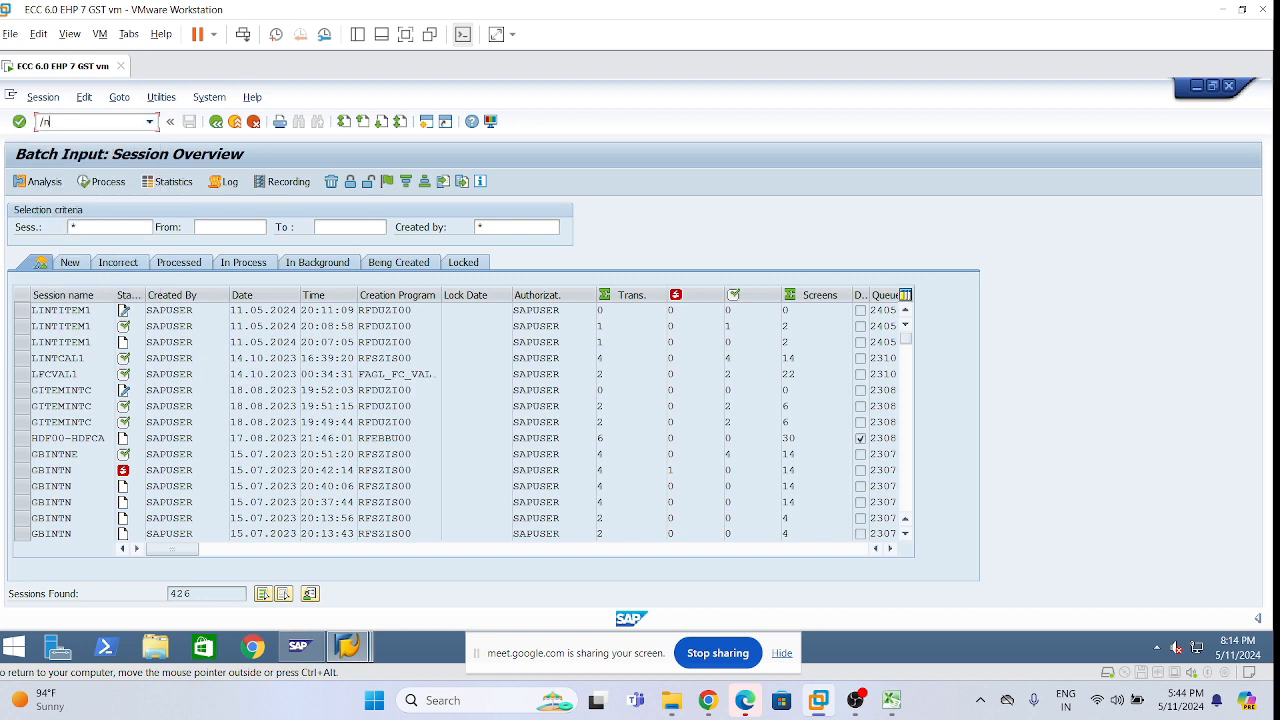
{"action": "key", "text": "Return"}
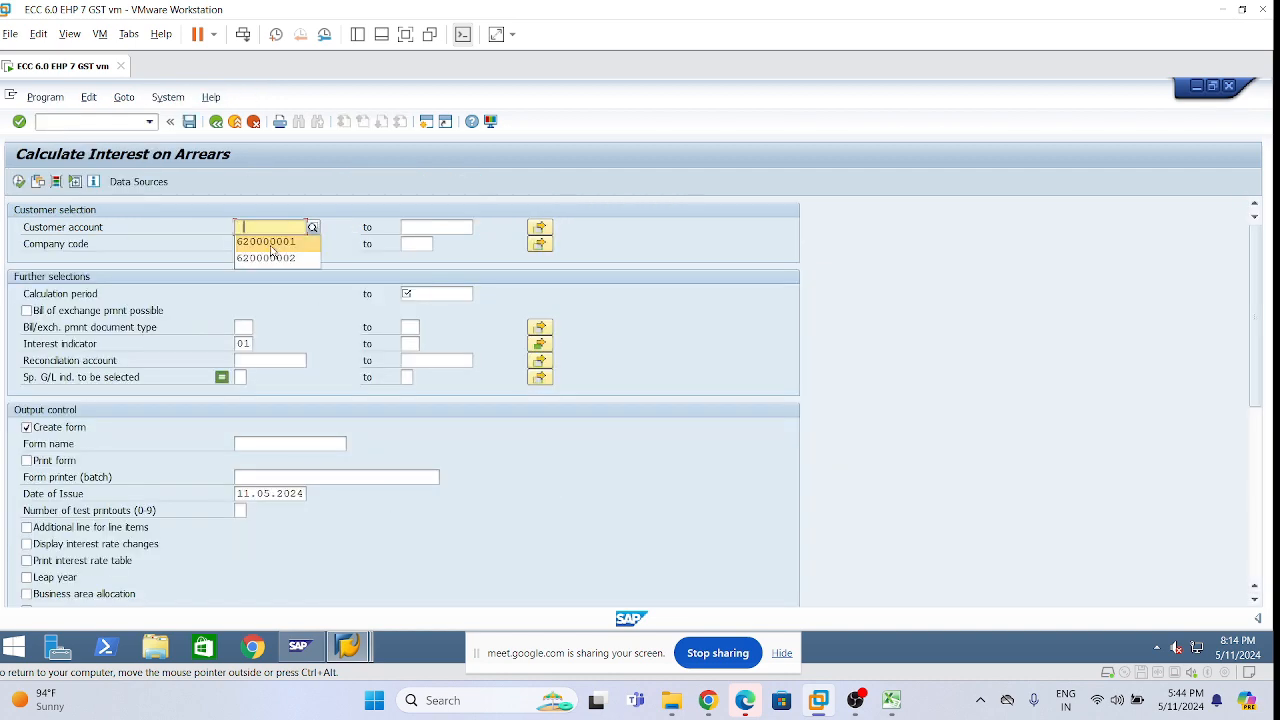
Enter the first suggested customer account, company code LI01 and calculation period end date 11.05.2024 for the arrears interest run
{"action": "left_click", "coordinate": [267, 244]}
{"action": "key", "text": "Tab"}
{"action": "type", "text": "v"}
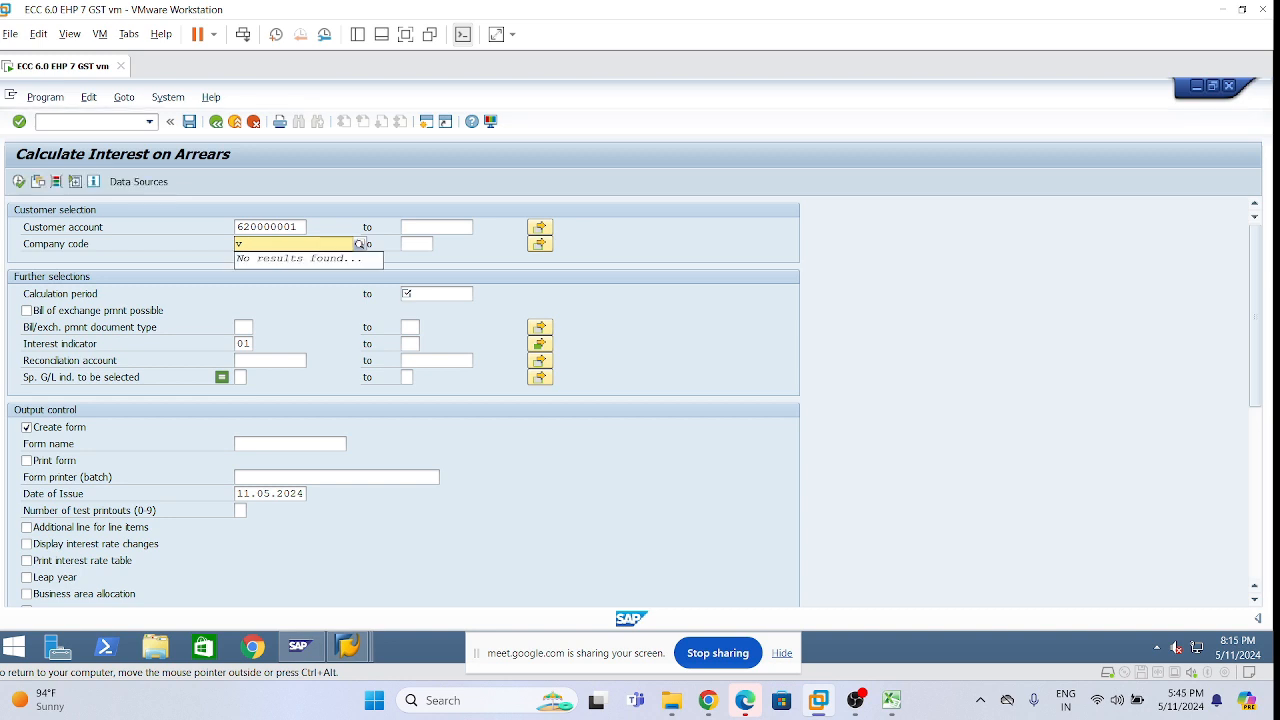
{"action": "key", "text": "BackSpace"}
{"action": "key", "text": "BackSpace"}
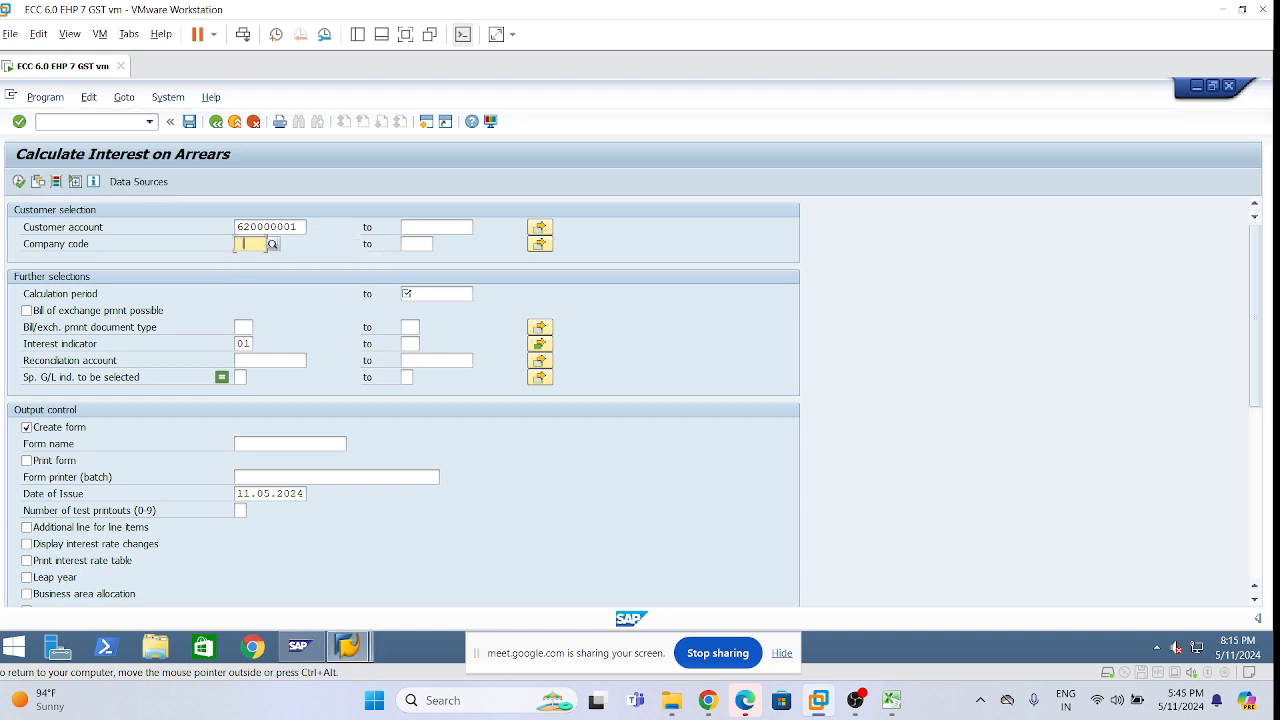
{"action": "left_click", "coordinate": [254, 261]}
{"action": "left_click", "coordinate": [437, 293]}
{"action": "left_click", "coordinate": [440, 306]}
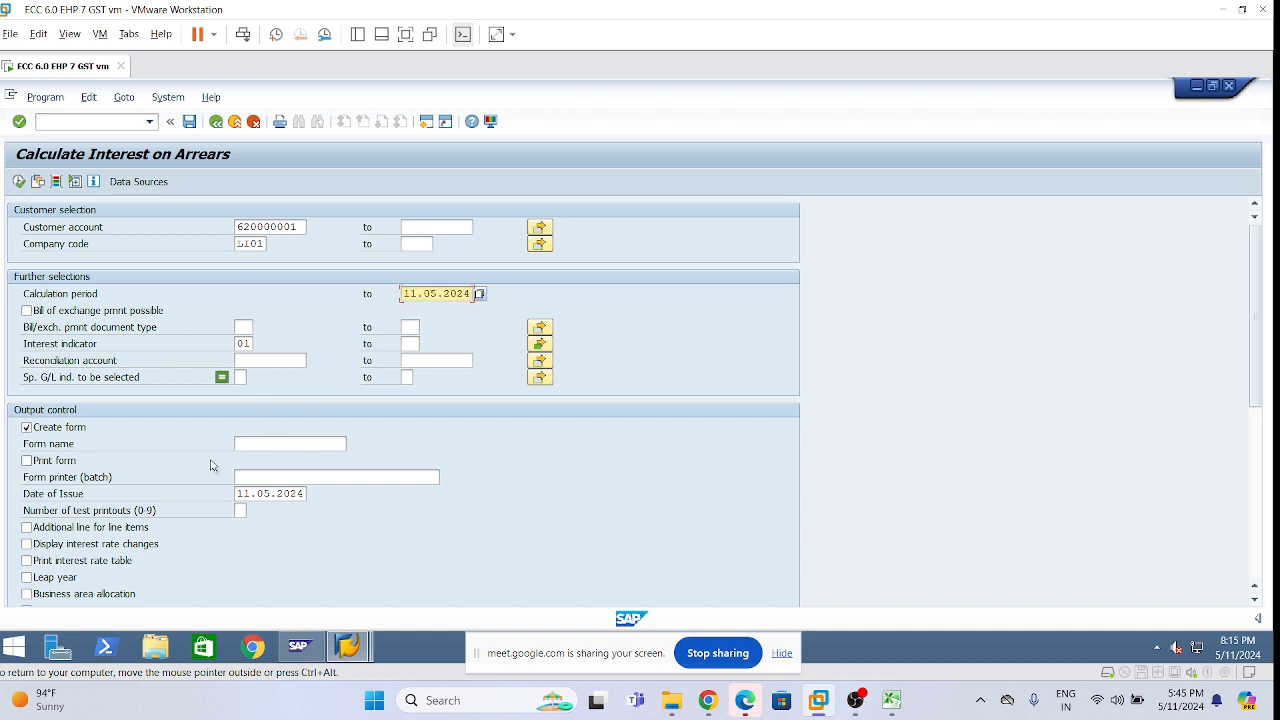
Set the interest indicator to X2 in the further selections of the arrears interest run
{"action": "scroll", "coordinate": [214, 466], "scroll_direction": "down", "scroll_amount": 1}
{"action": "scroll", "coordinate": [403, 401], "scroll_direction": "down", "scroll_amount": 1}
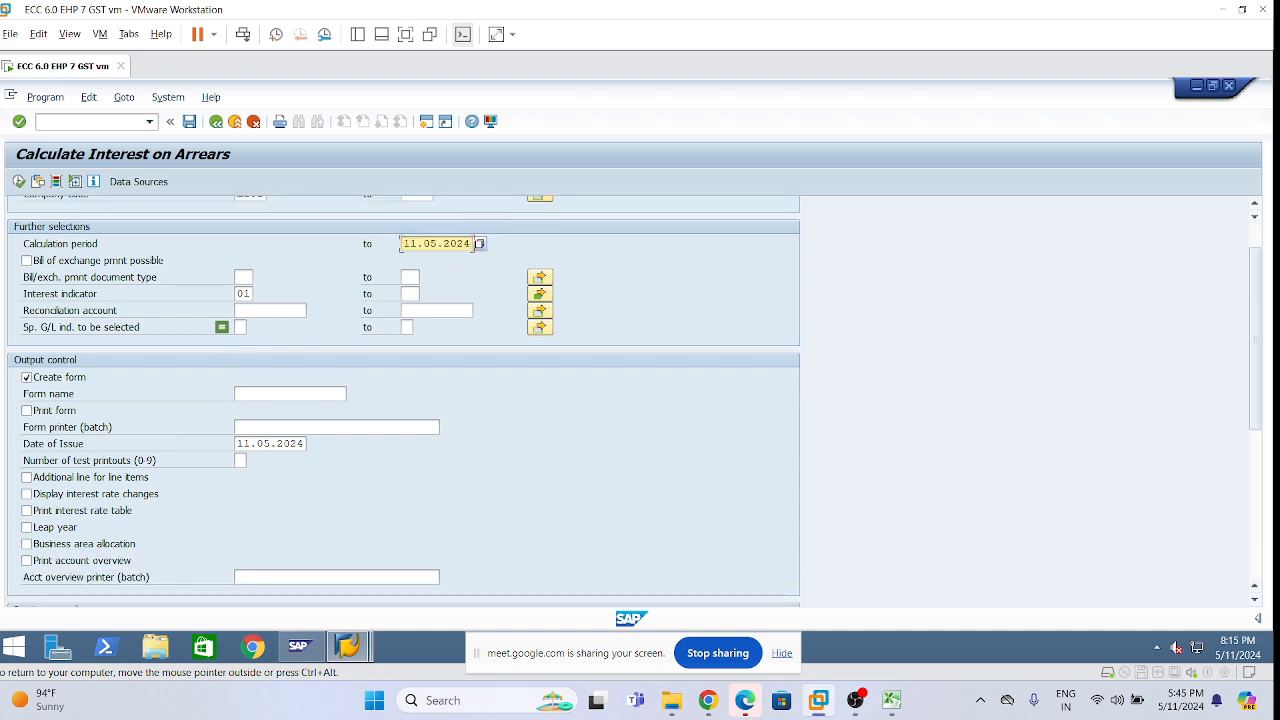
{"action": "left_click", "coordinate": [243, 294]}
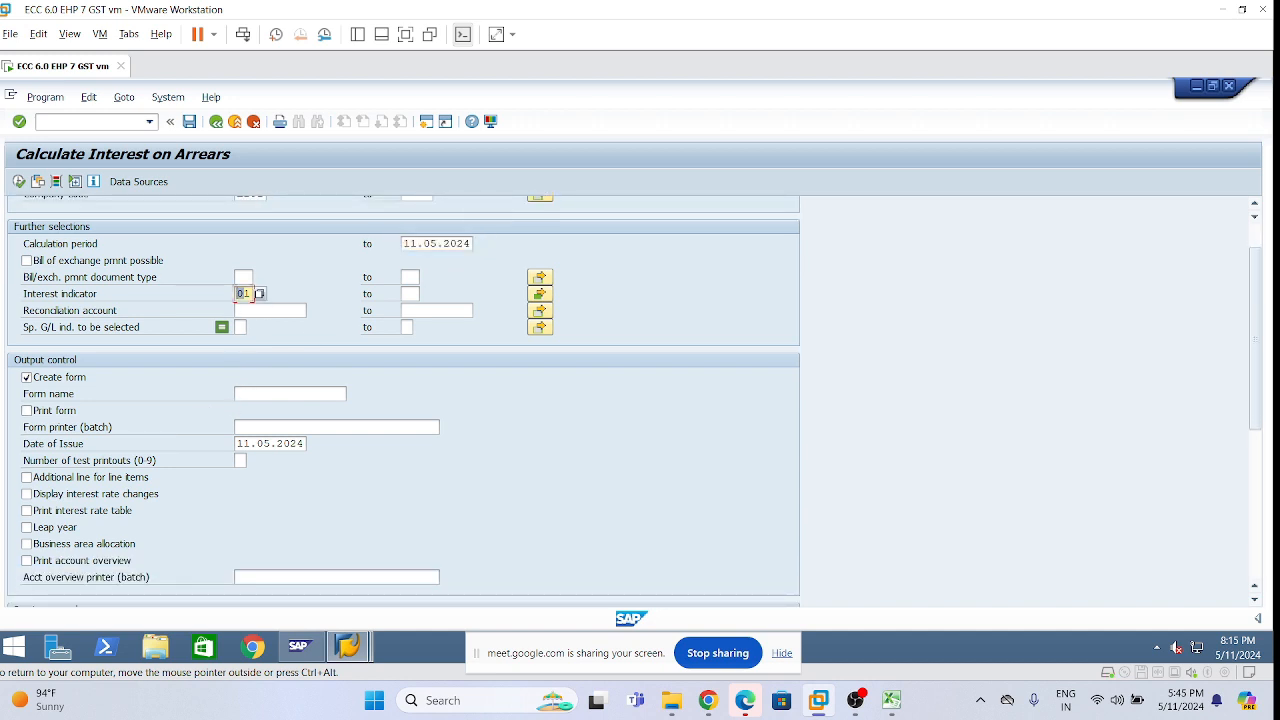
{"action": "key", "text": "Delete"}
{"action": "type", "text": "x2"}
Enable additional line for line items, interest rate changes display, interest rate table printing, business area allocation and account overview printing
{"action": "scroll", "coordinate": [52, 502], "scroll_direction": "down", "scroll_amount": 1}
{"action": "left_click", "coordinate": [26, 477]}
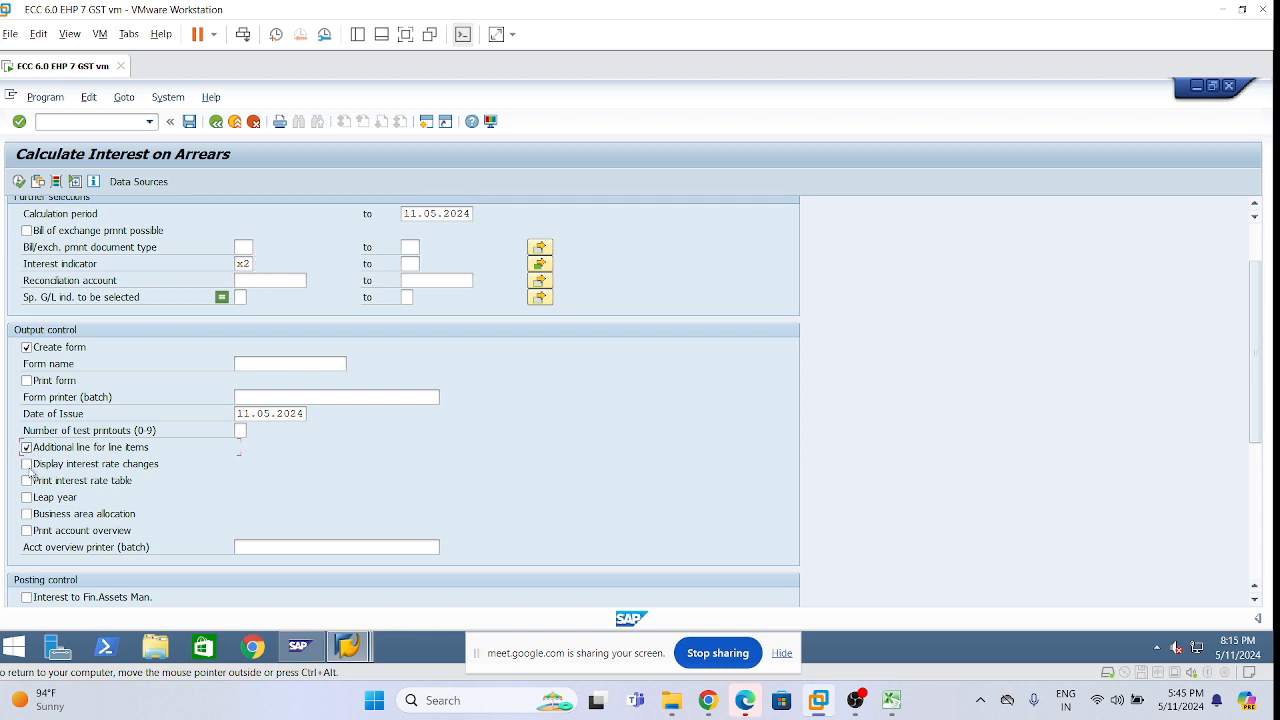
{"action": "left_click", "coordinate": [27, 464]}
{"action": "left_click", "coordinate": [27, 481]}
{"action": "left_click", "coordinate": [26, 513]}
{"action": "left_click", "coordinate": [26, 530]}
{"action": "scroll", "coordinate": [26, 530], "scroll_direction": "down", "scroll_amount": 1}
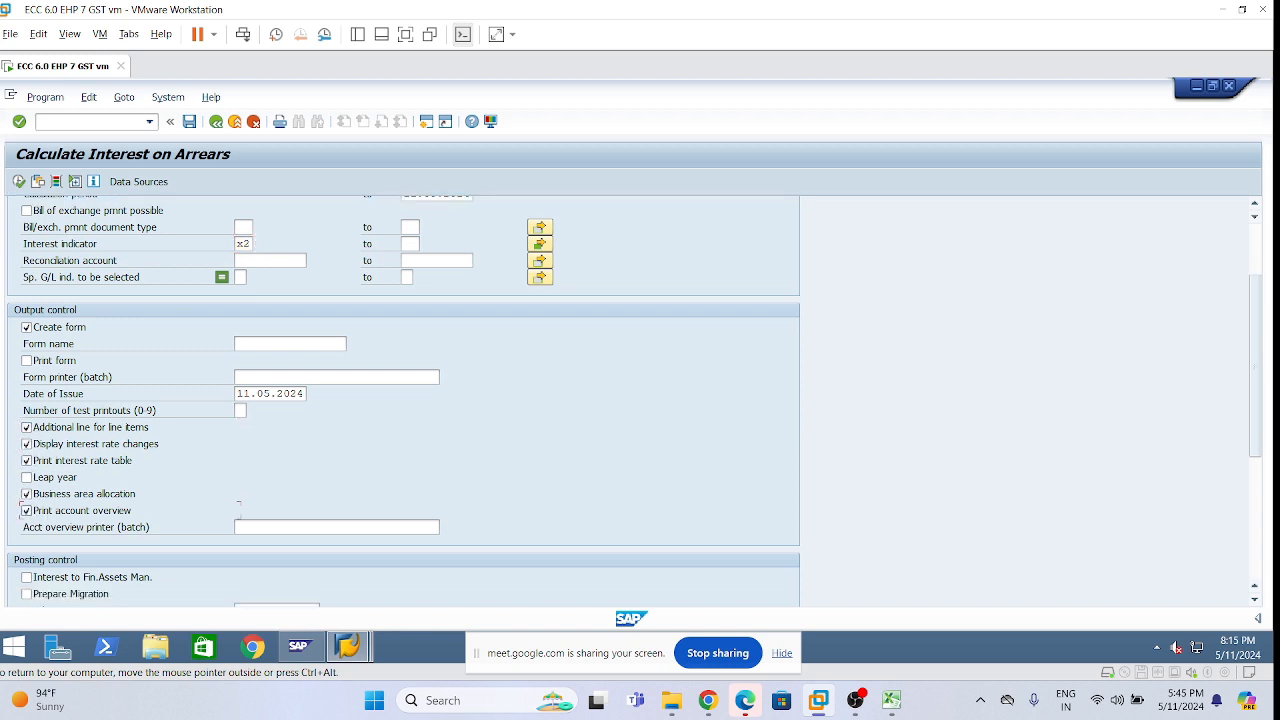
Replace the batch input session name in the posting control settings with Dilipnew1
{"action": "scroll", "coordinate": [400, 400], "scroll_direction": "down", "scroll_amount": 1}
{"action": "left_click", "coordinate": [274, 338]}
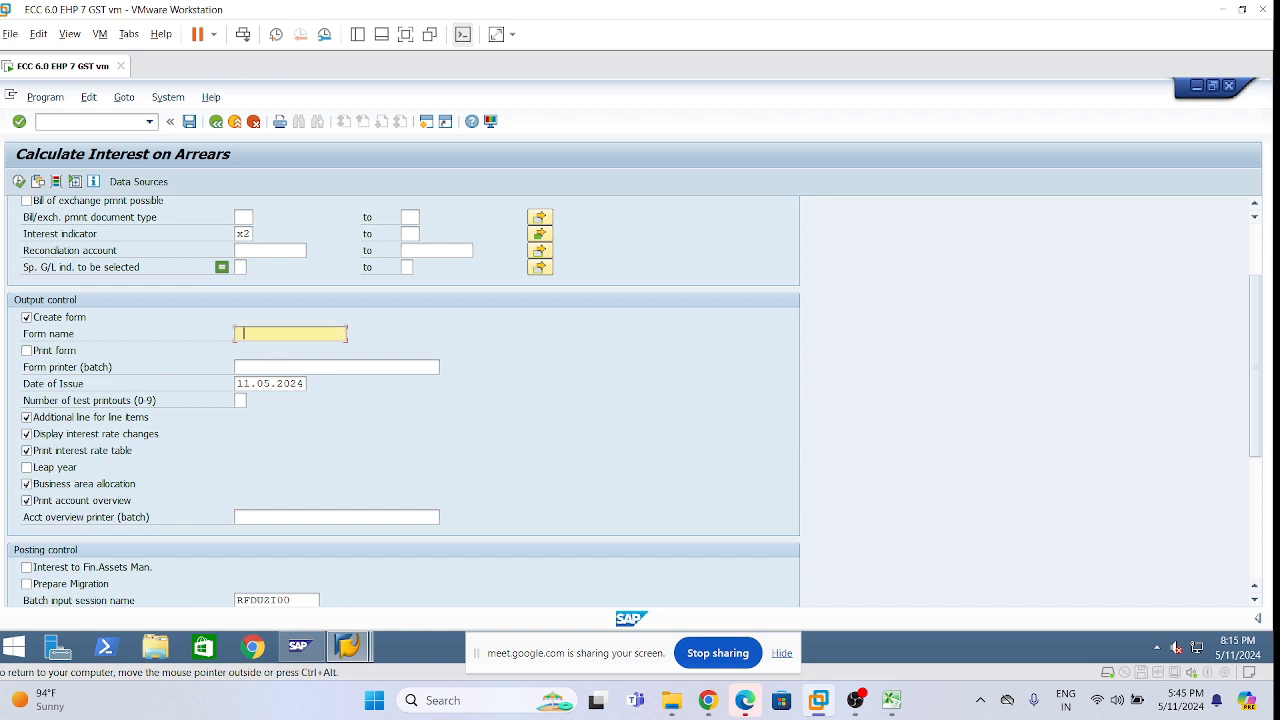
{"action": "scroll", "coordinate": [278, 453], "scroll_direction": "down", "scroll_amount": 3}
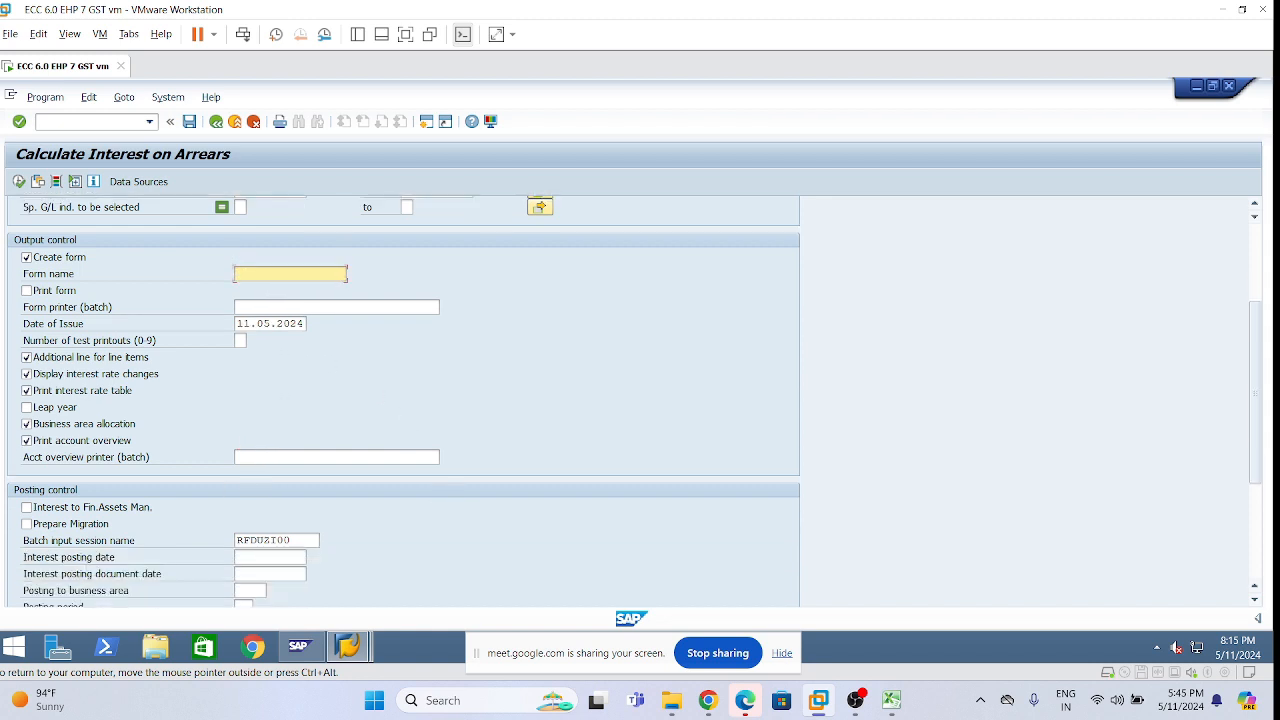
{"action": "double_click", "coordinate": [262, 540]}
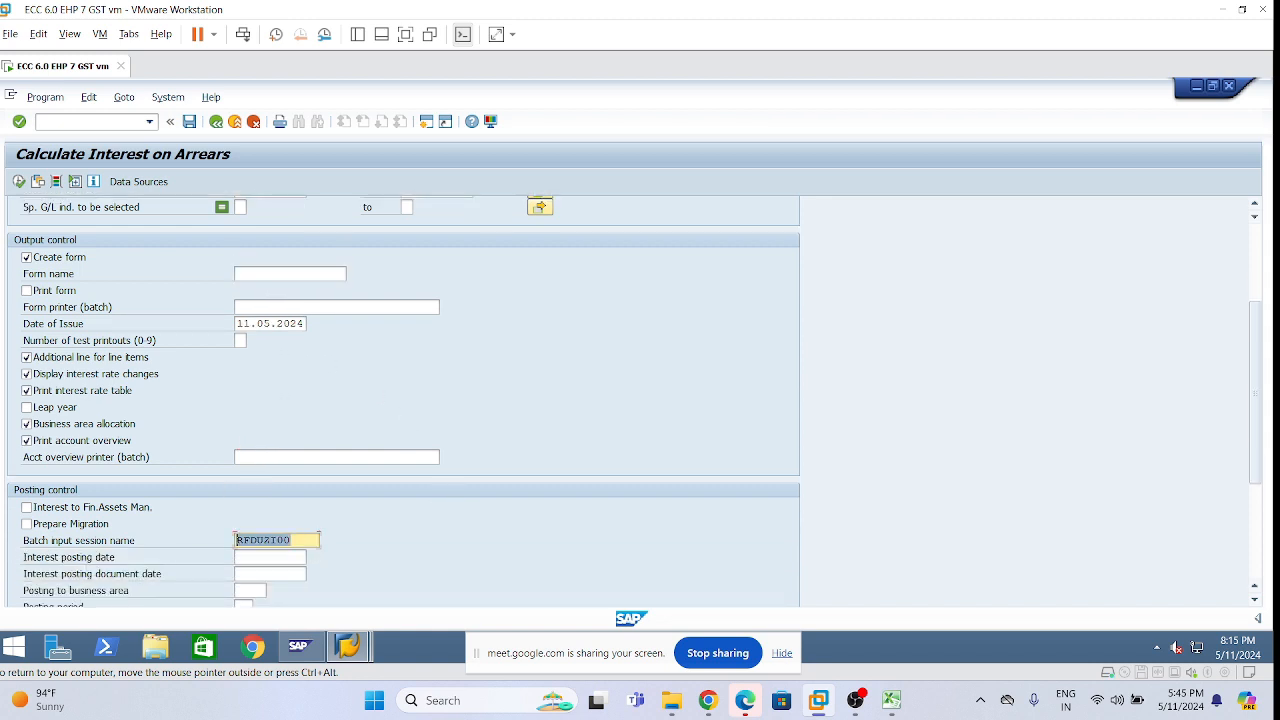
{"action": "key", "text": "BackSpace"}
{"action": "type", "text": "Dilipnew1"}
Set the interest posting date and the interest posting document date to 11.05.2024
{"action": "scroll", "coordinate": [127, 490], "scroll_direction": "down", "scroll_amount": 1}
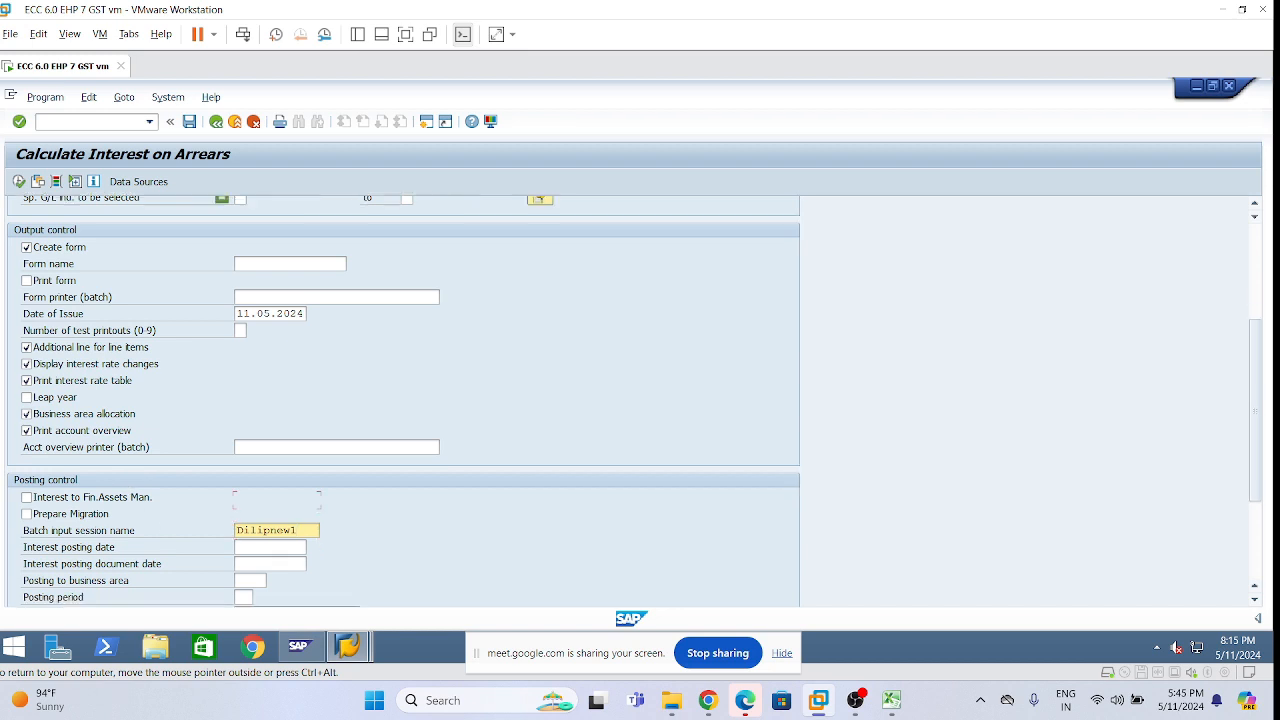
{"action": "left_click", "coordinate": [266, 518]}
{"action": "left_click", "coordinate": [268, 537]}
{"action": "left_click", "coordinate": [268, 536]}
{"action": "left_click", "coordinate": [280, 551]}
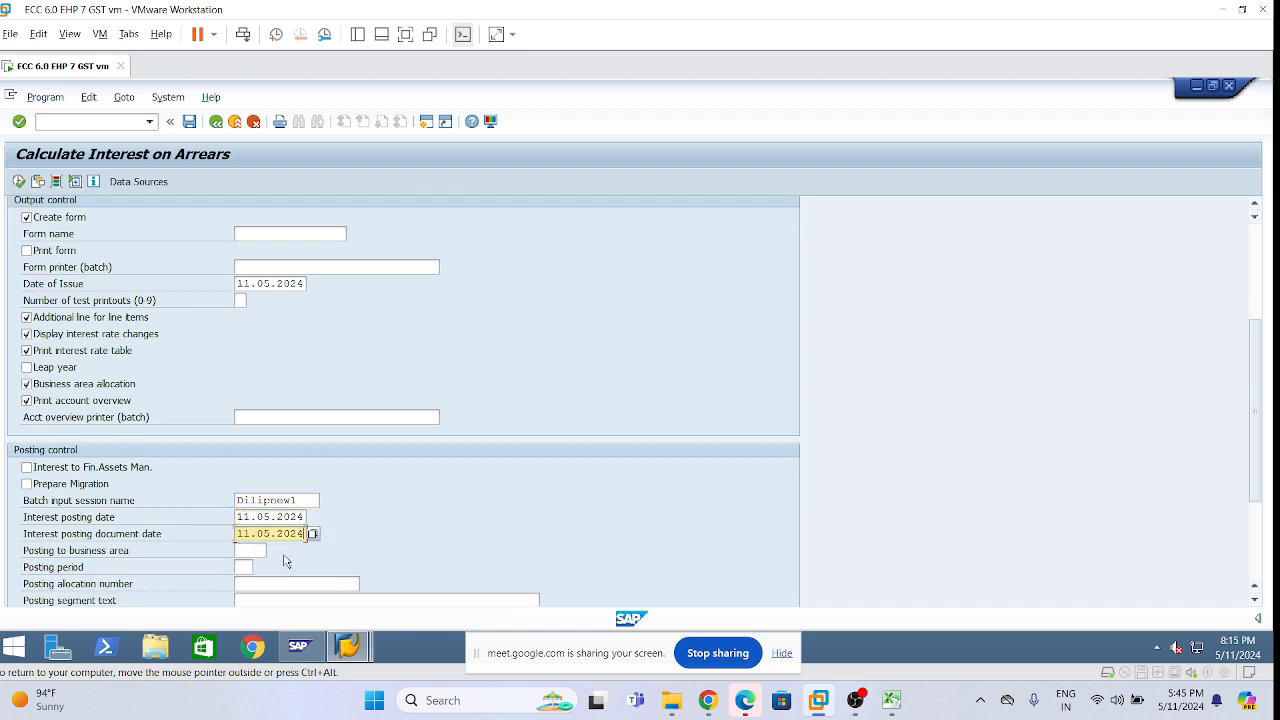
Set the posting business area to LHYD and enable holding the processed session
{"action": "scroll", "coordinate": [262, 546], "scroll_direction": "down", "scroll_amount": 2}
{"action": "left_click", "coordinate": [250, 461]}
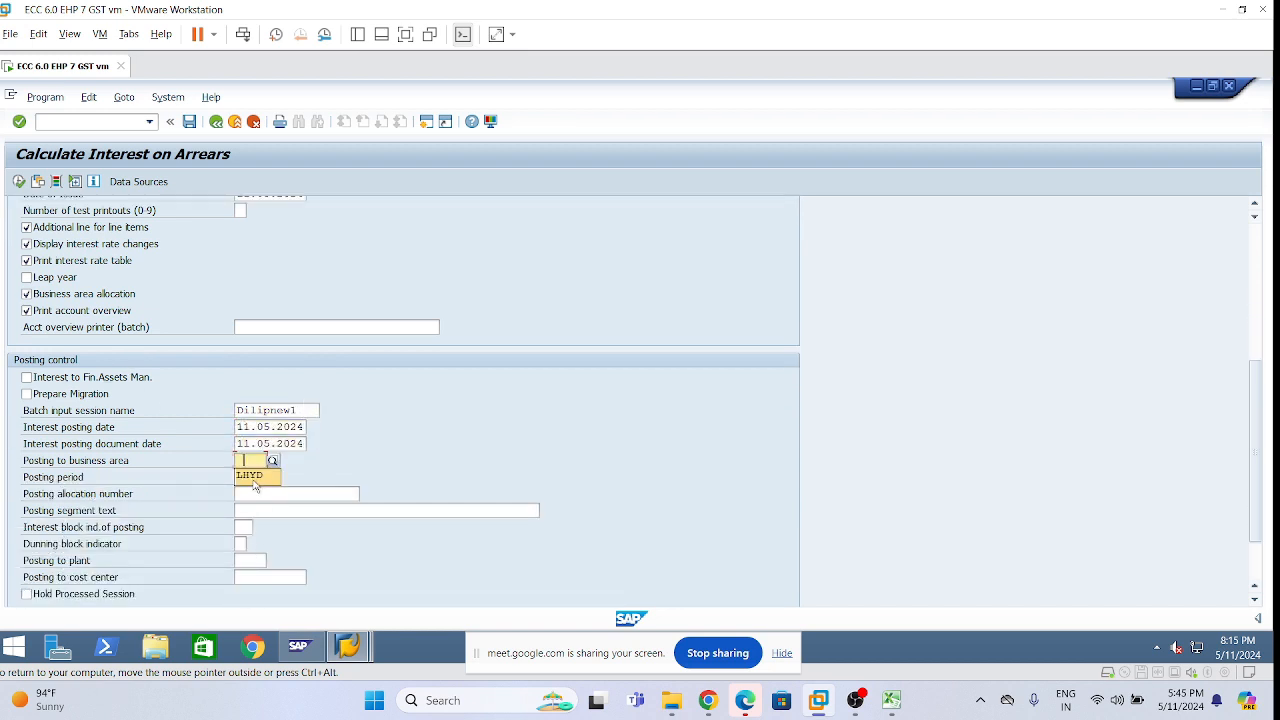
{"action": "left_click", "coordinate": [253, 478]}
{"action": "scroll", "coordinate": [224, 530], "scroll_direction": "down", "scroll_amount": 2}
{"action": "left_click", "coordinate": [26, 524]}
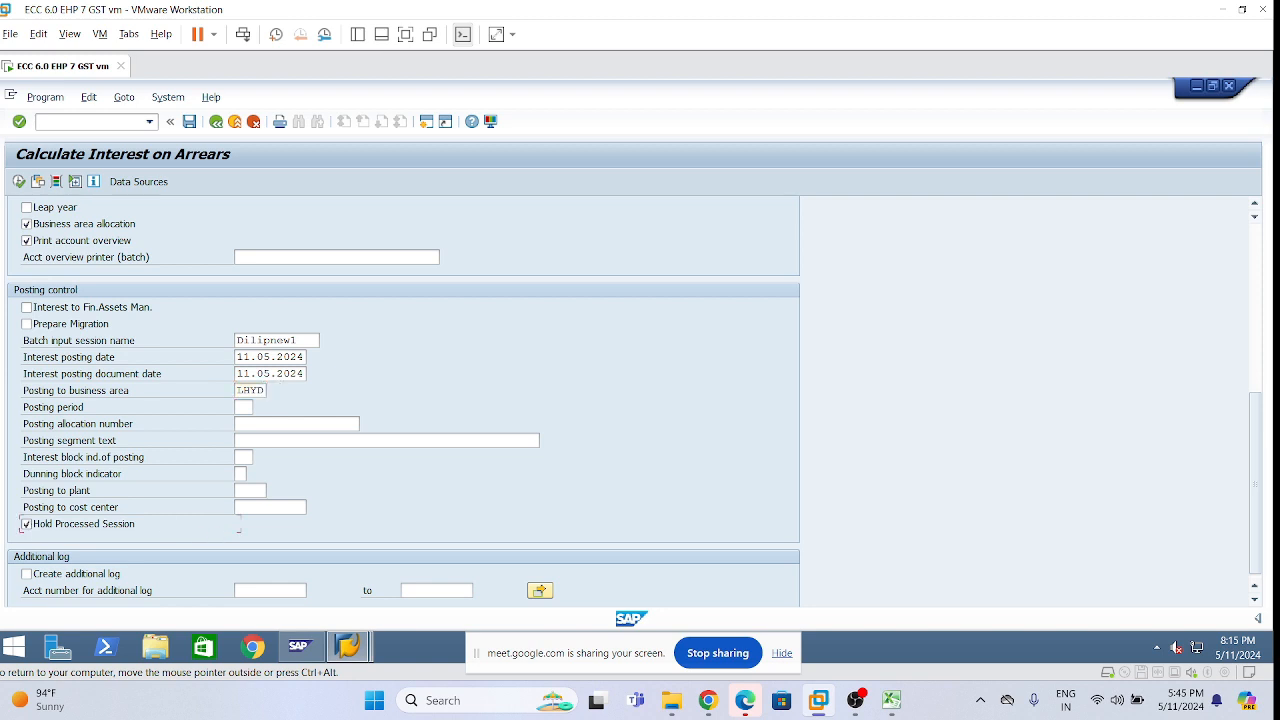
Execute the arrears interest calculation and acknowledge the information message
{"action": "scroll", "coordinate": [230, 470], "scroll_direction": "up", "scroll_amount": 4}
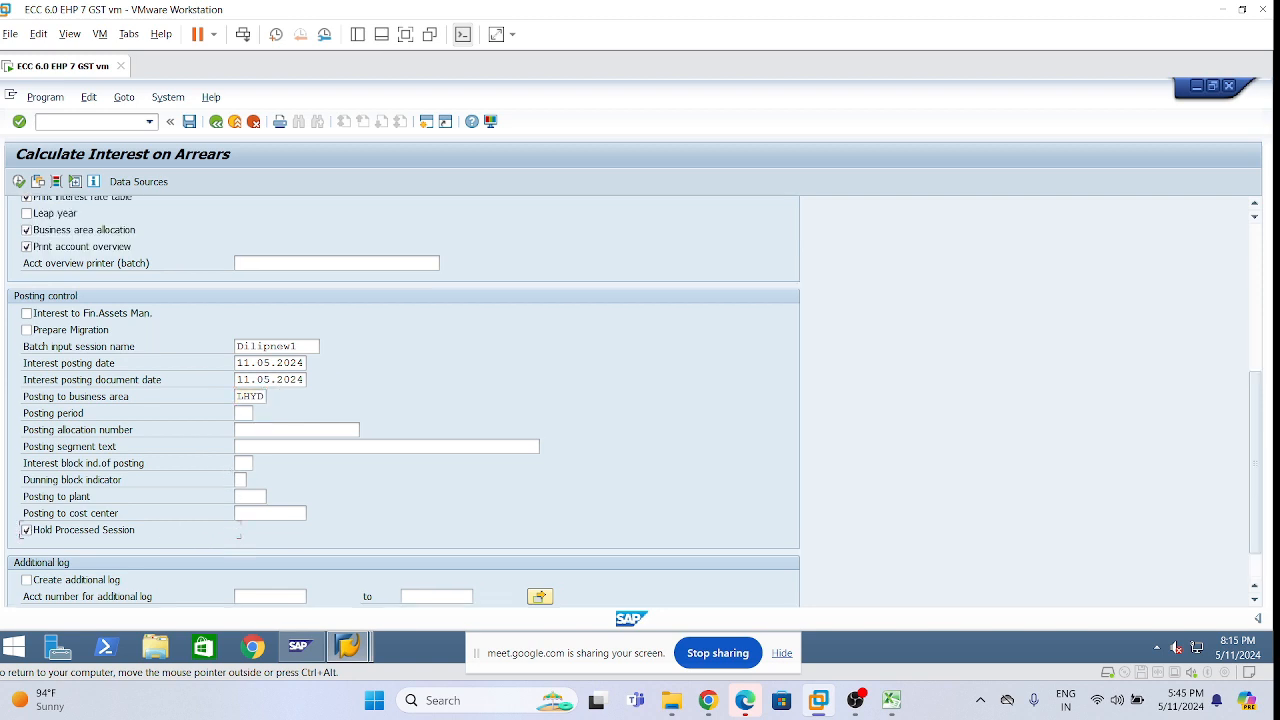
{"action": "scroll", "coordinate": [231, 404], "scroll_direction": "up", "scroll_amount": 6}
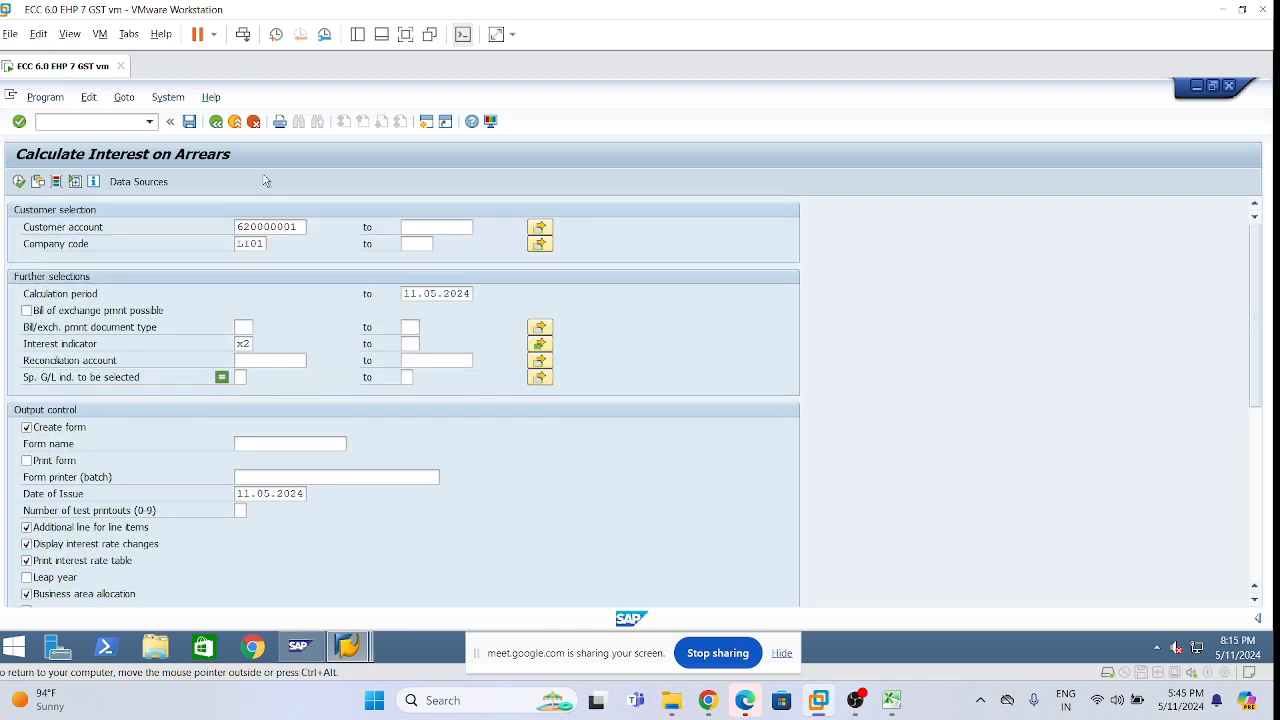
{"action": "left_click", "coordinate": [17, 182]}
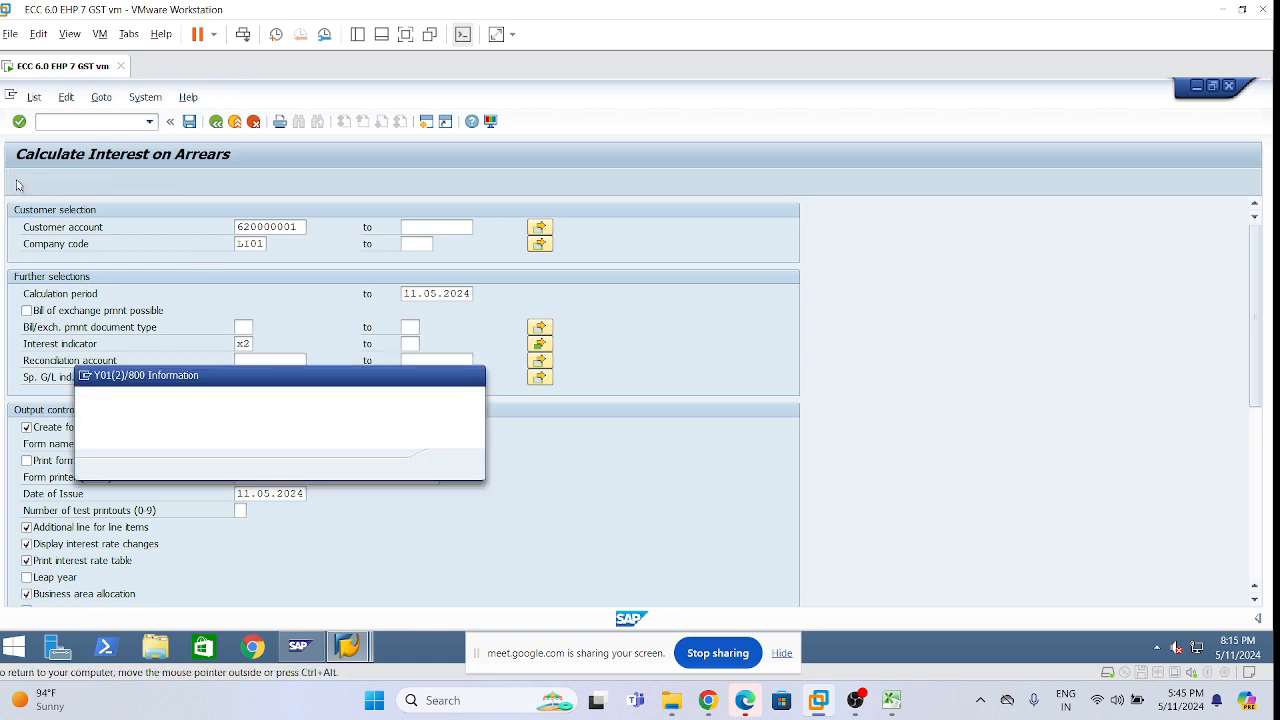
{"action": "left_click", "coordinate": [451, 465]}
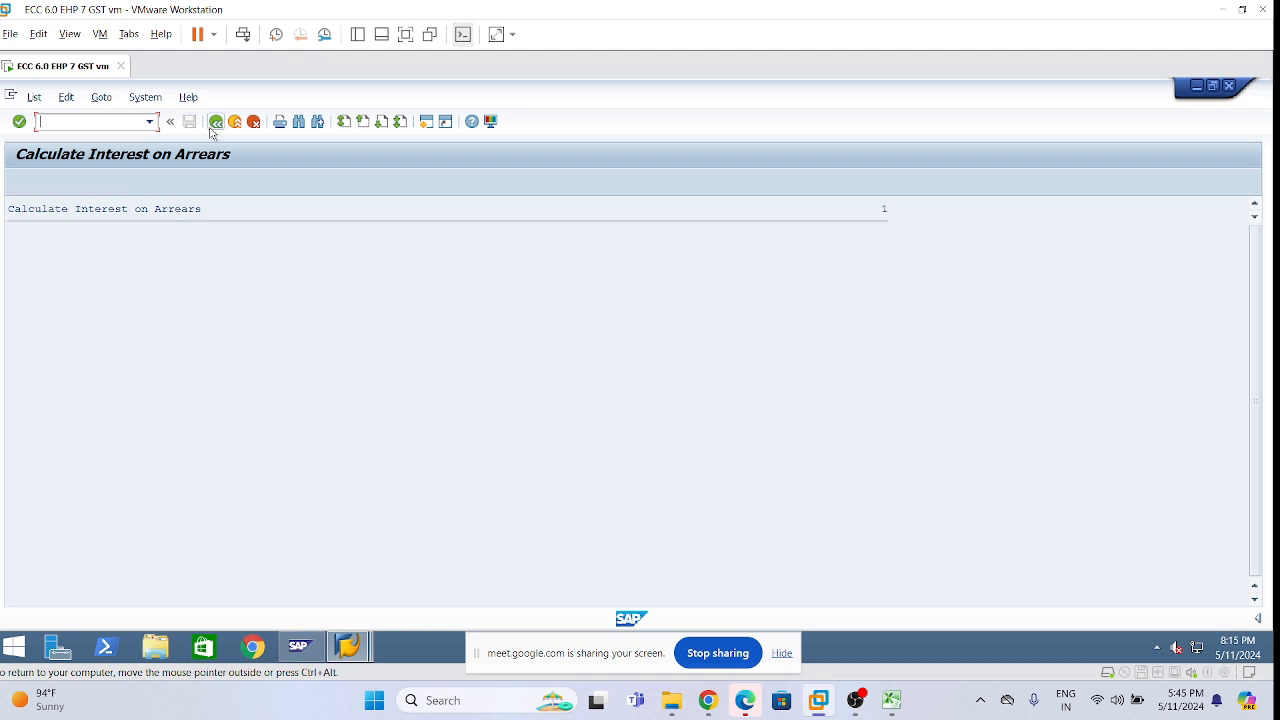
Open the batch input session overview from the interest calculation output
{"action": "left_click", "coordinate": [141, 99]}
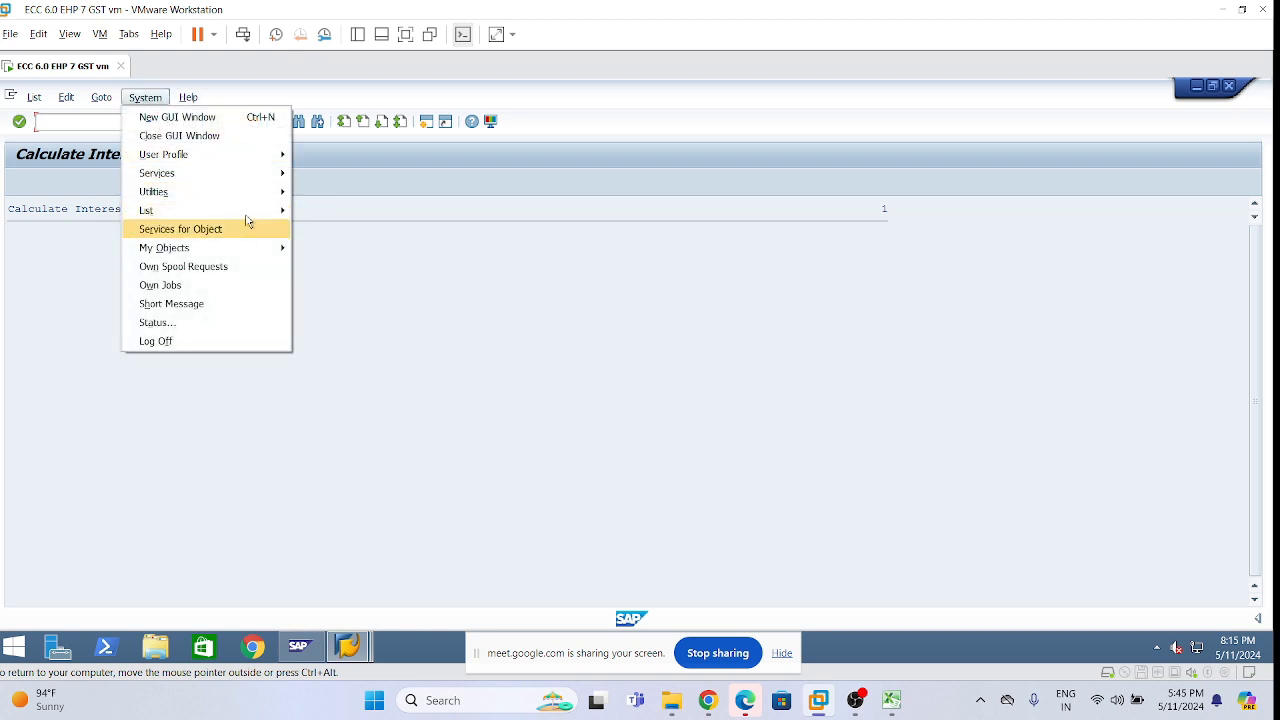
{"action": "mouse_move", "coordinate": [248, 176]}
{"action": "mouse_move", "coordinate": [352, 248]}
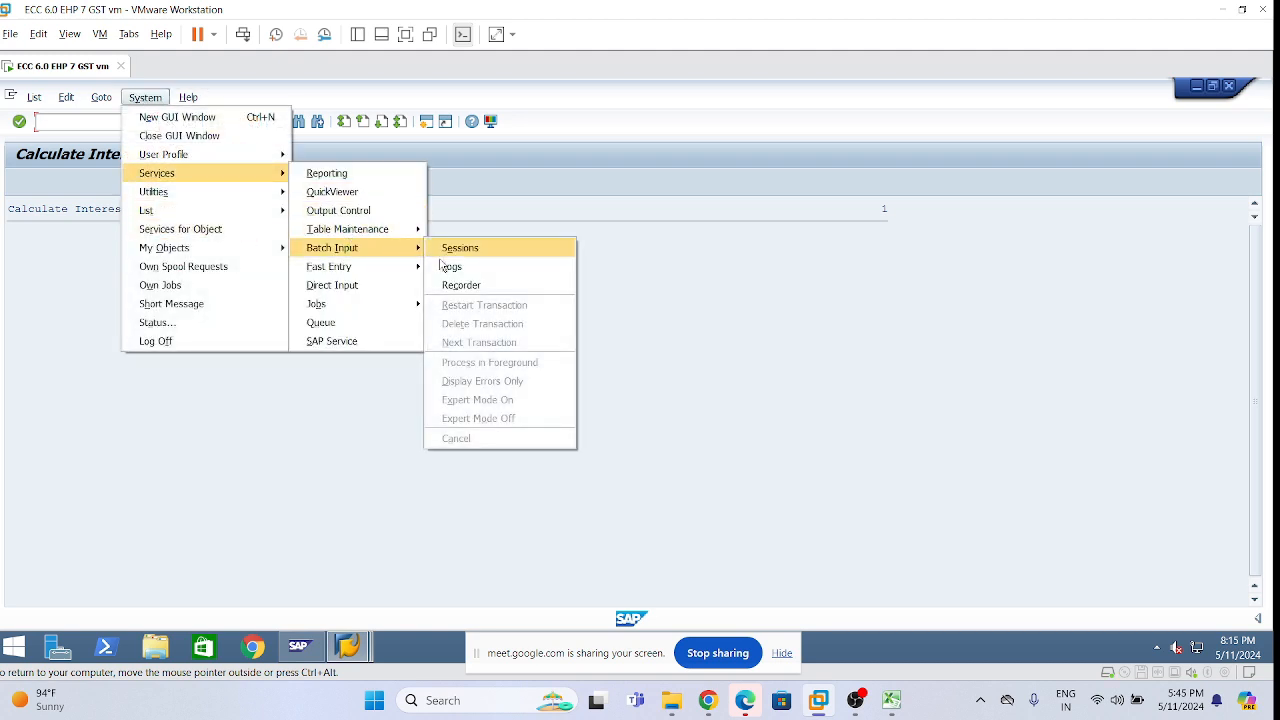
{"action": "left_click", "coordinate": [452, 248]}
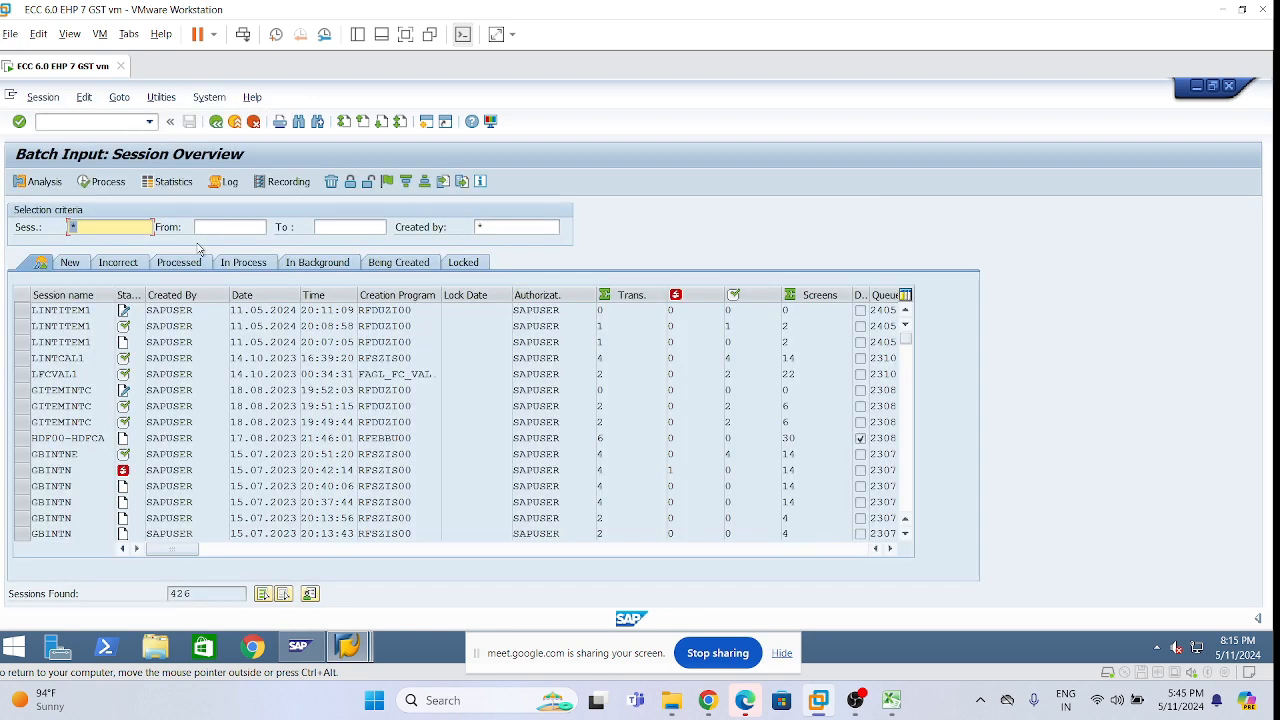
Process the LINTITEM1 session created at 20:07:05, execute its customer change screen and return to the session overview
{"action": "left_click", "coordinate": [22, 342]}
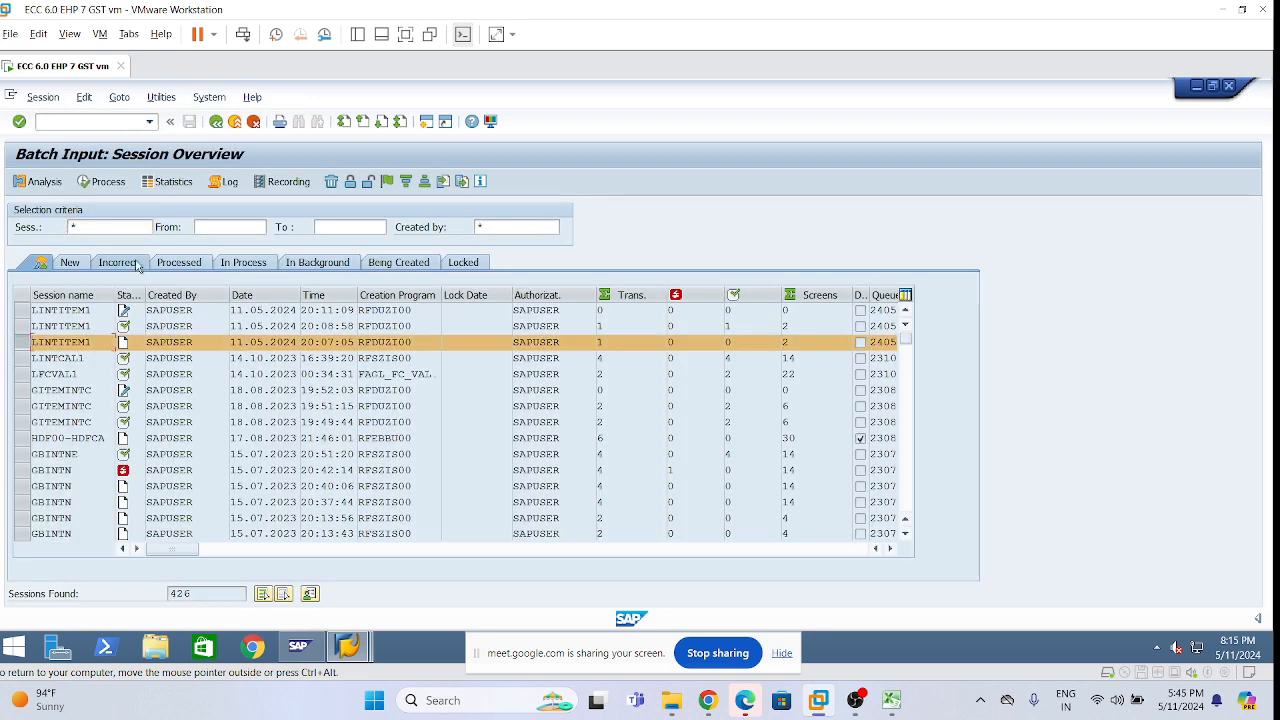
{"action": "left_click", "coordinate": [102, 181]}
{"action": "left_click", "coordinate": [440, 452]}
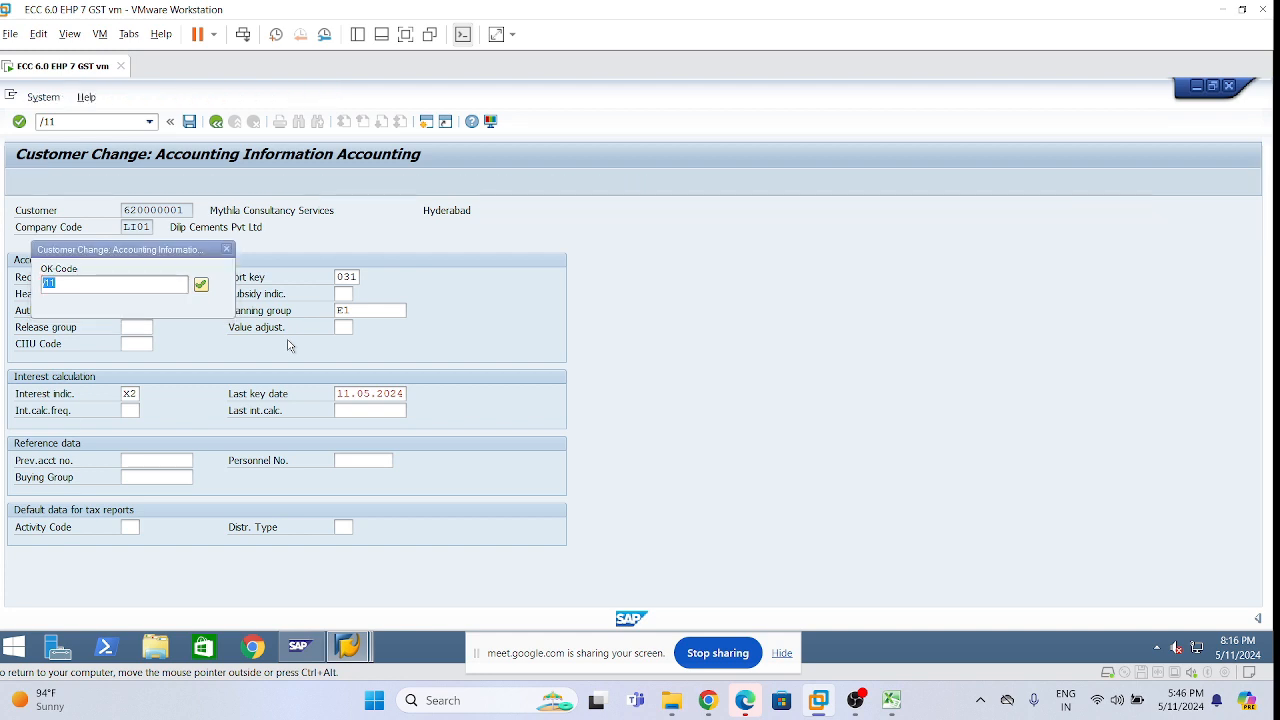
{"action": "key", "text": "Return"}
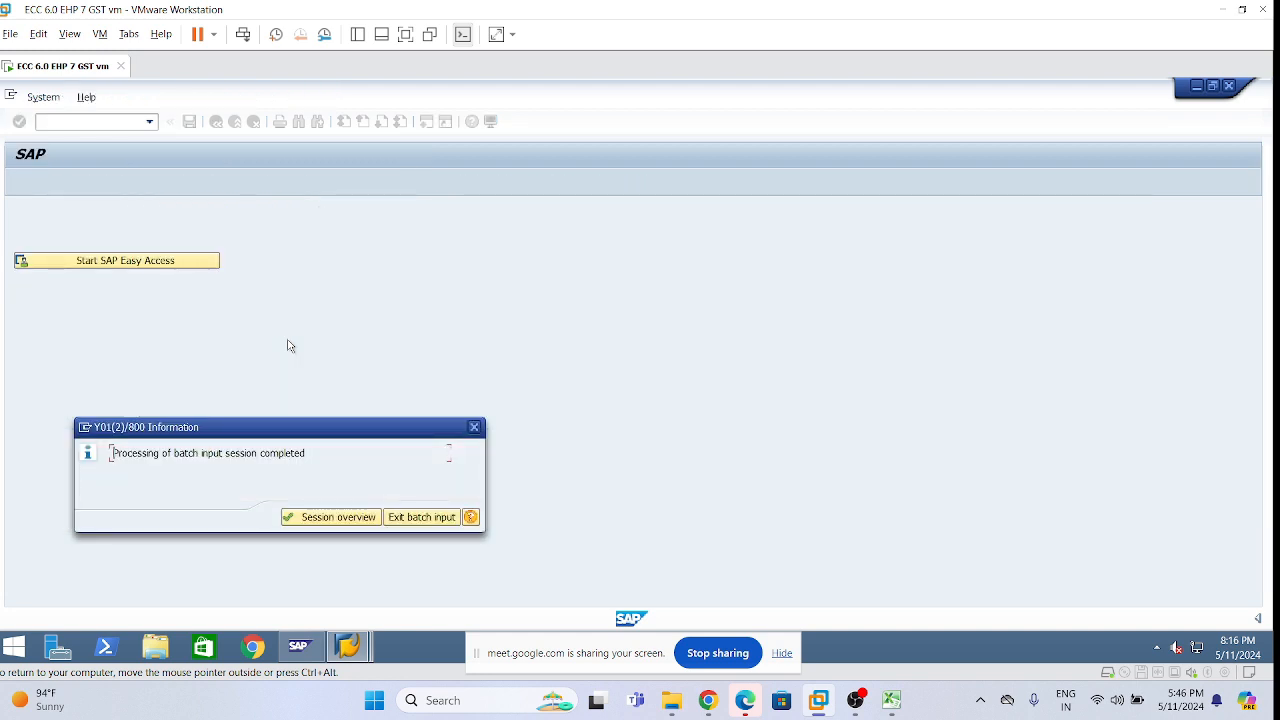
{"action": "left_click", "coordinate": [332, 517]}
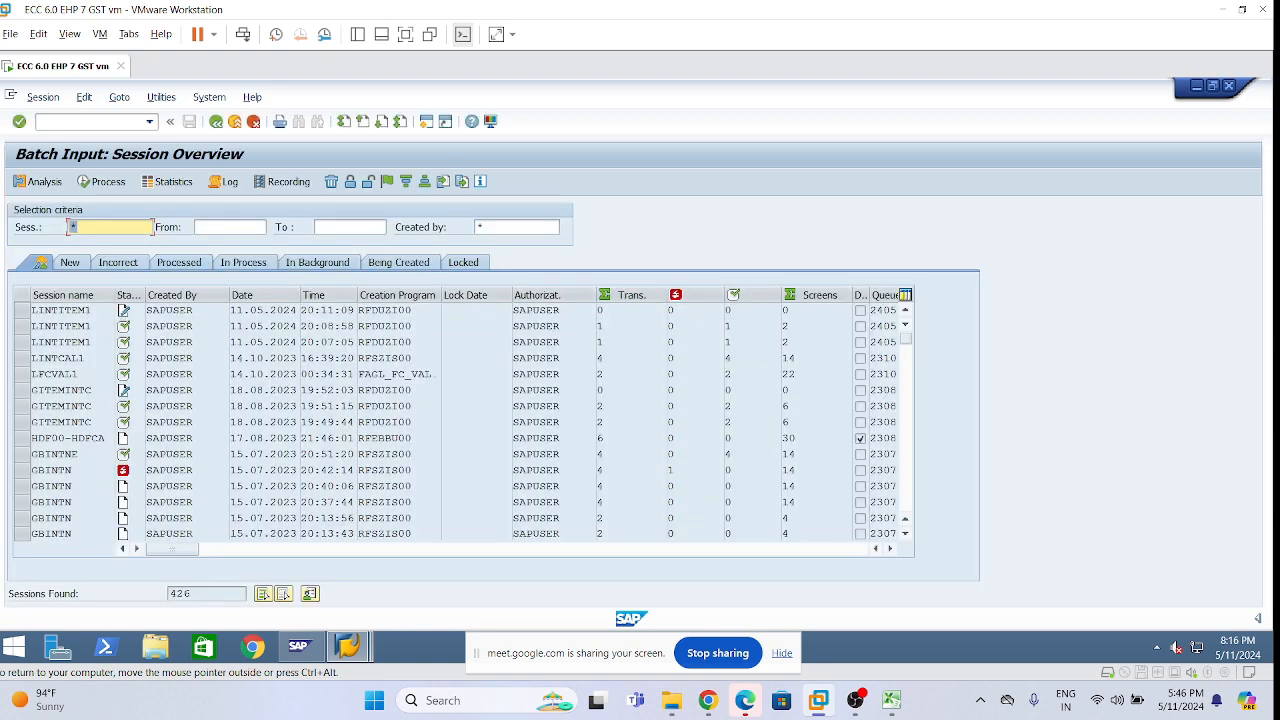
Try to process the LINTITEM1 session created at 20:11:09, and check the lists of processed and new sessions
{"action": "left_click", "coordinate": [22, 310]}
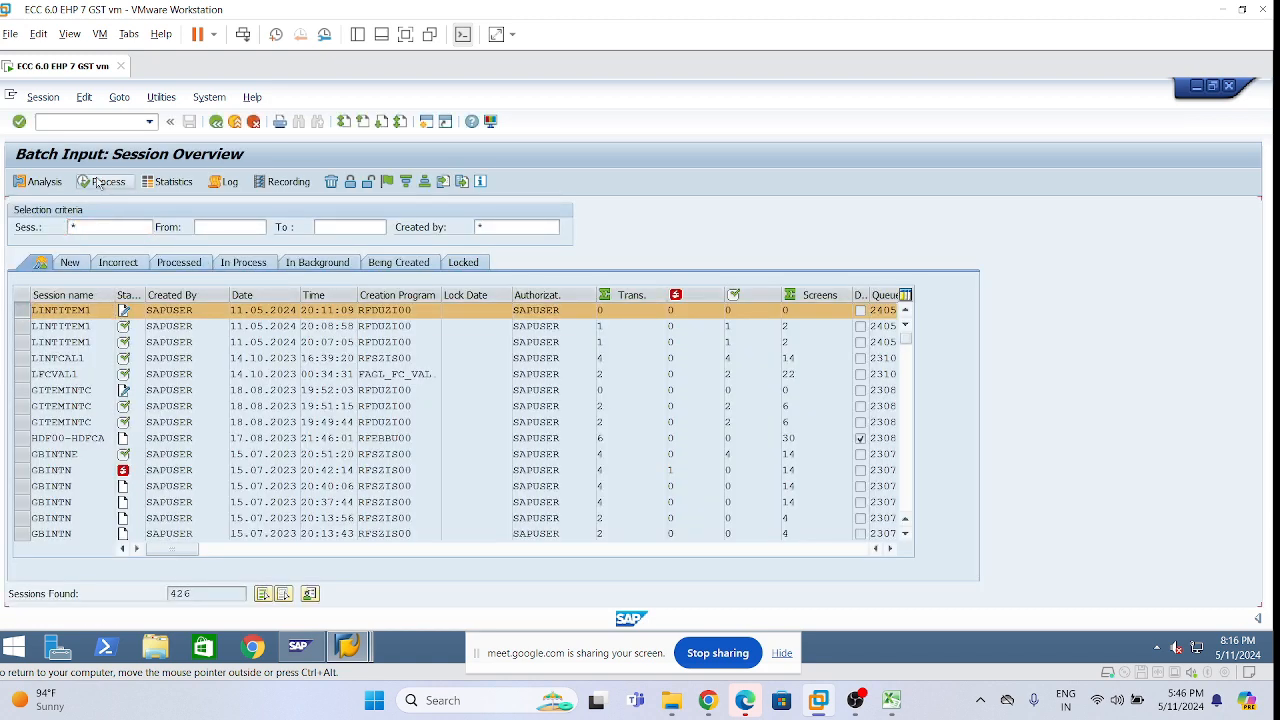
{"action": "left_click", "coordinate": [97, 183]}
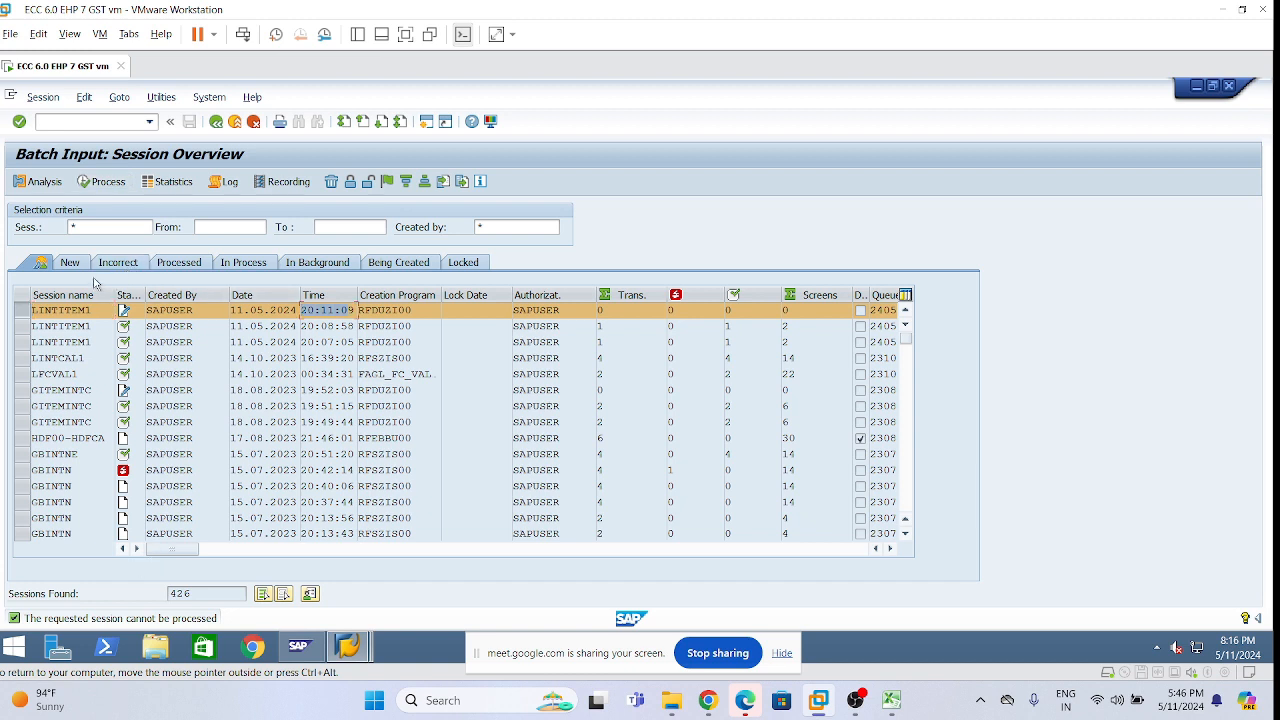
{"action": "left_click", "coordinate": [175, 264]}
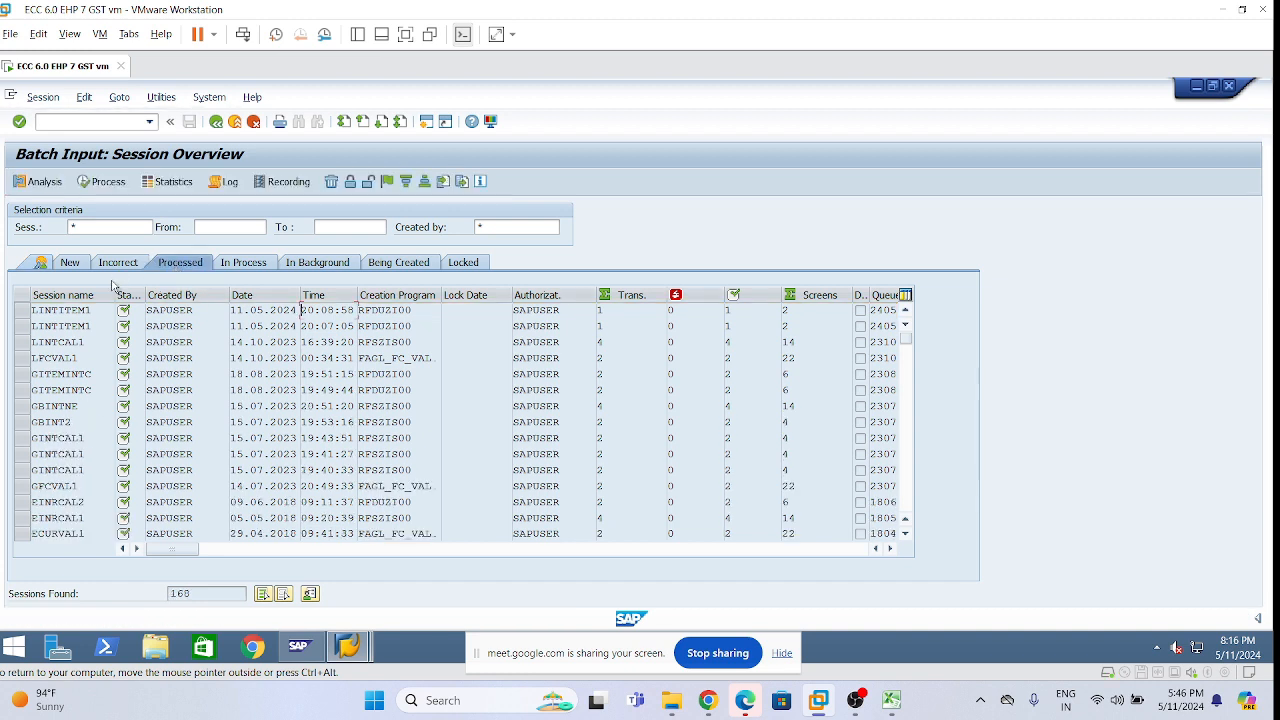
{"action": "left_click", "coordinate": [78, 260]}
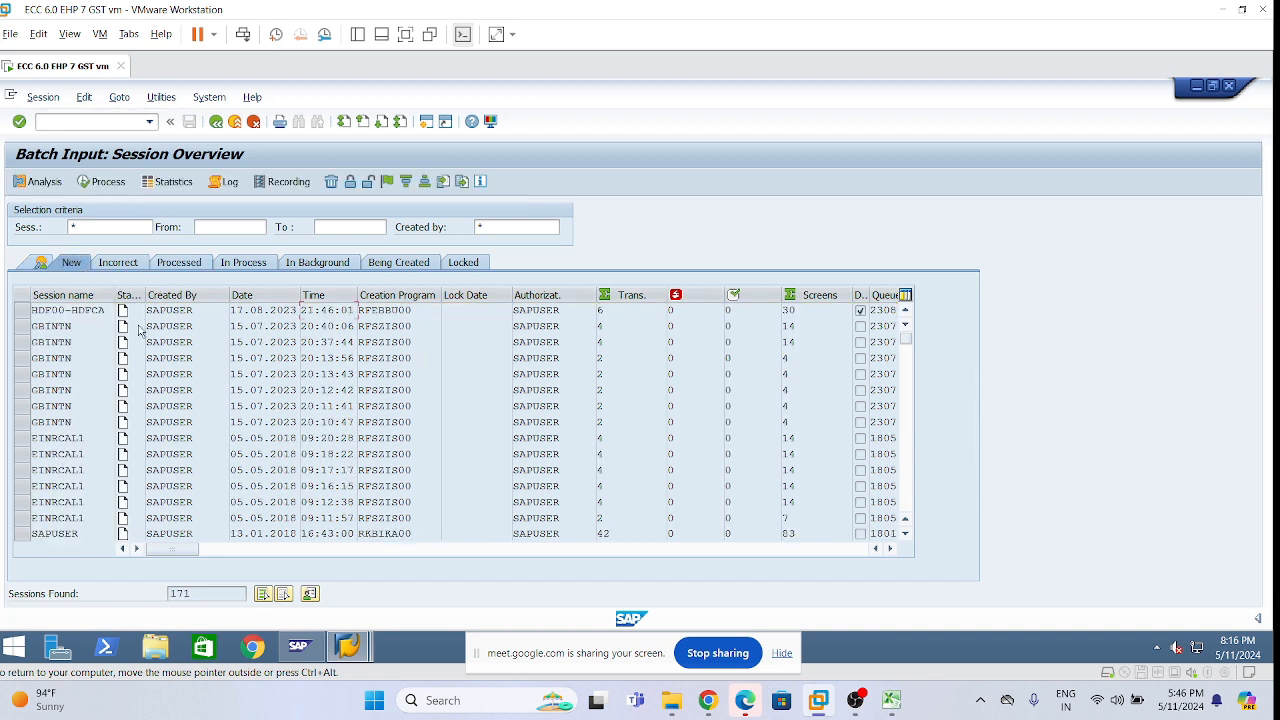
Filter the new sessions by date 11.05.2024 and creator SAPUSER
{"action": "left_click", "coordinate": [72, 227]}
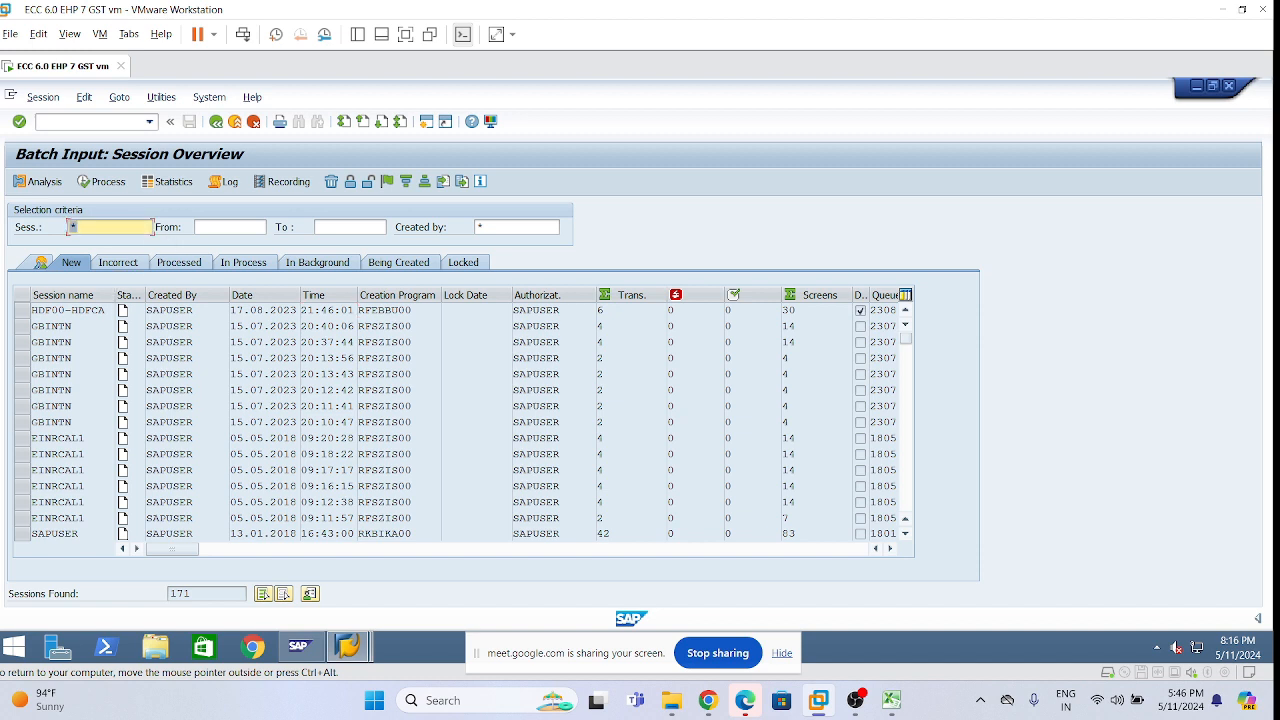
{"action": "left_click", "coordinate": [345, 227]}
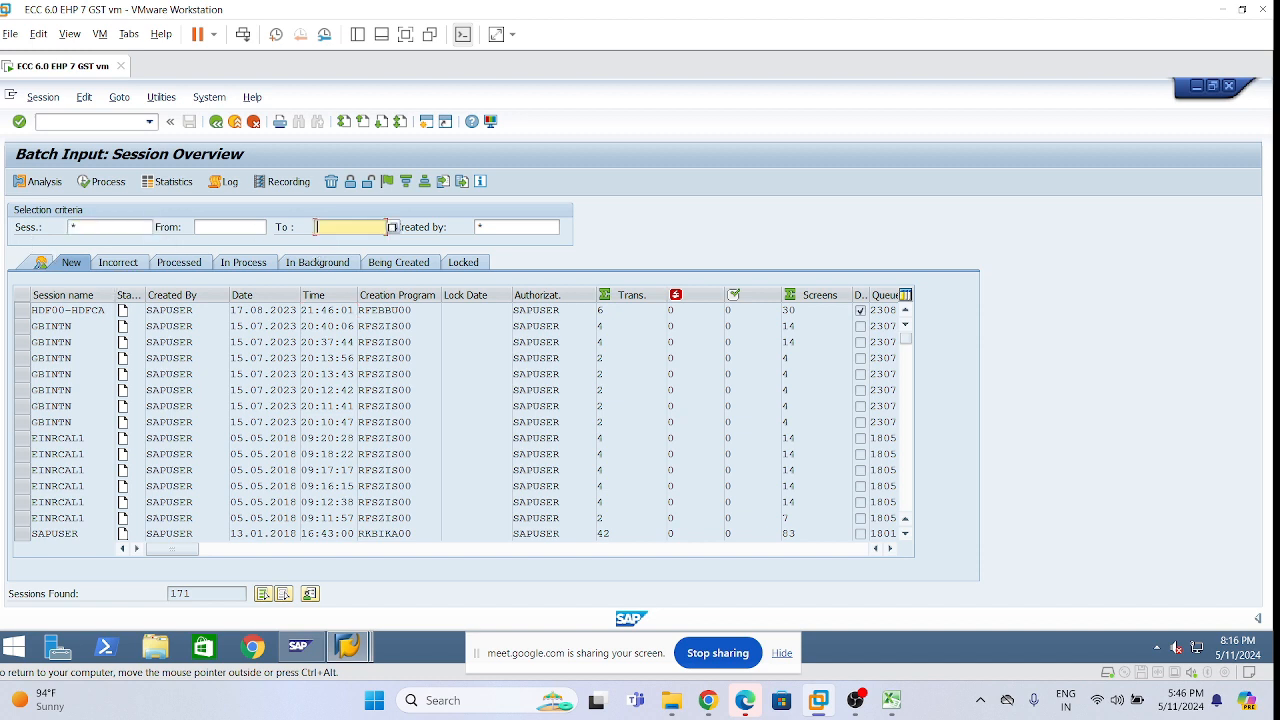
{"action": "left_click", "coordinate": [240, 227]}
{"action": "left_click", "coordinate": [271, 231]}
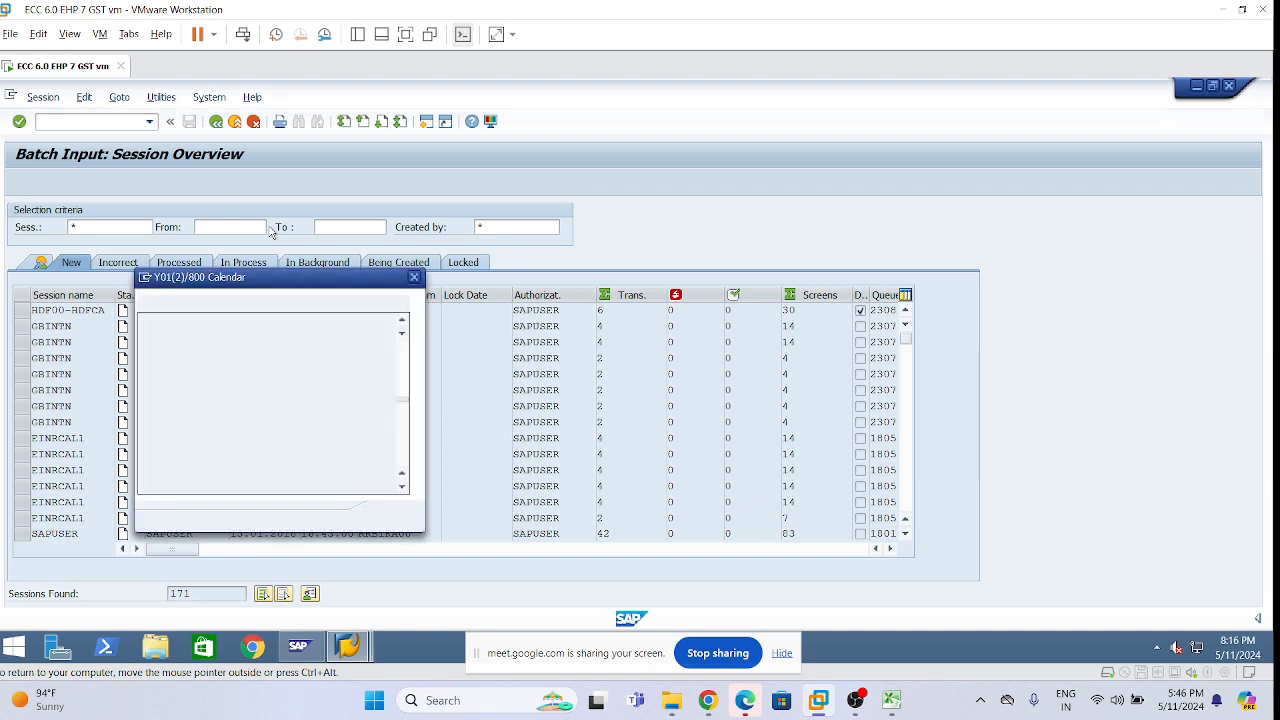
{"action": "double_click", "coordinate": [352, 413]}
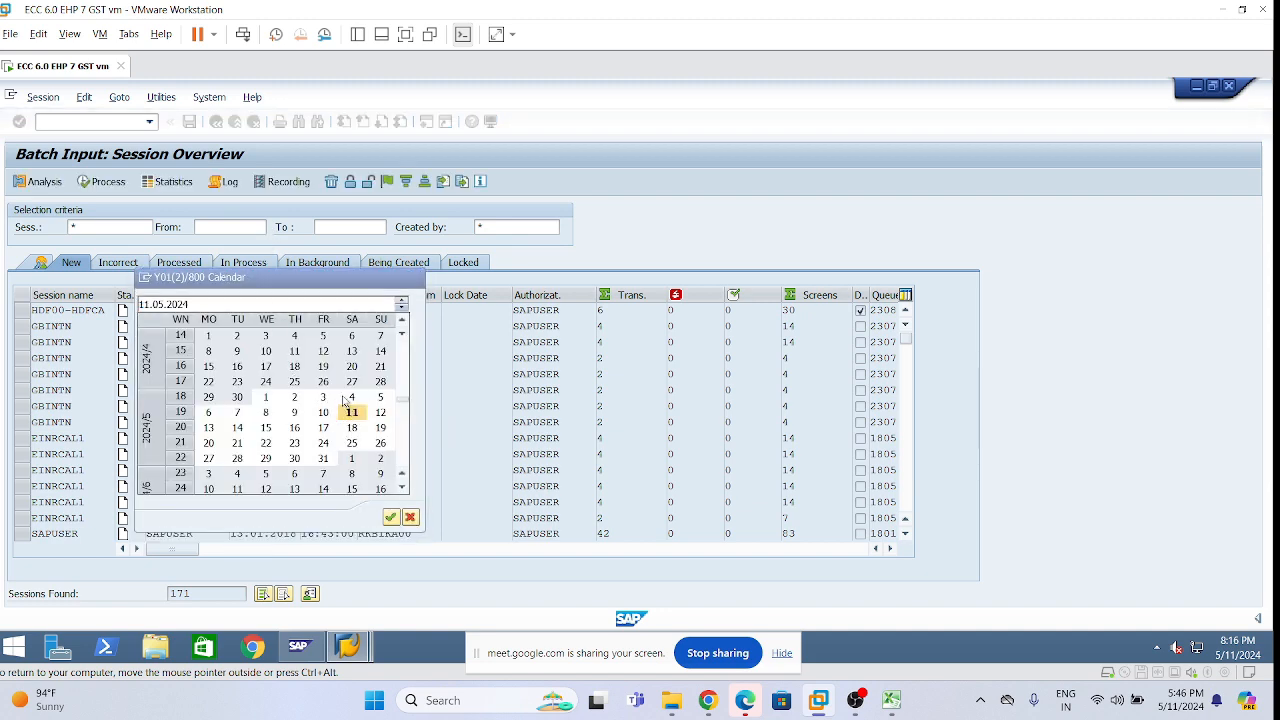
{"action": "left_click", "coordinate": [478, 227]}
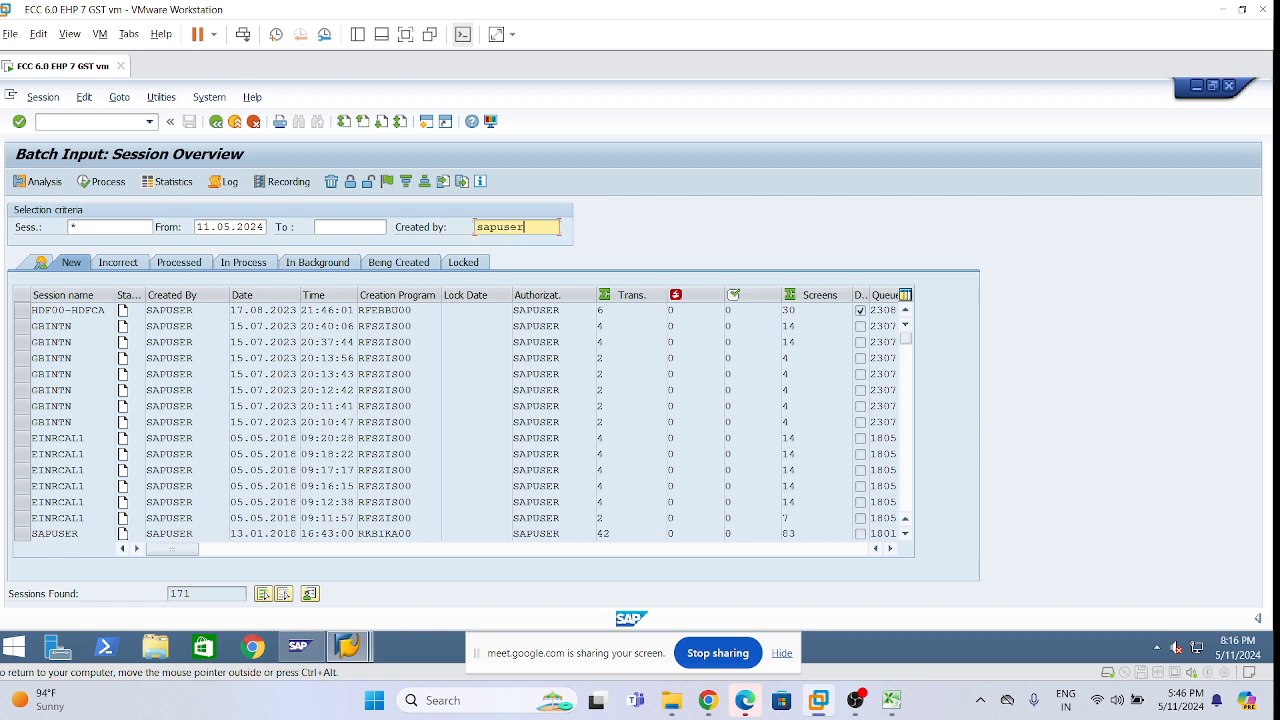
{"action": "key", "text": "Return"}
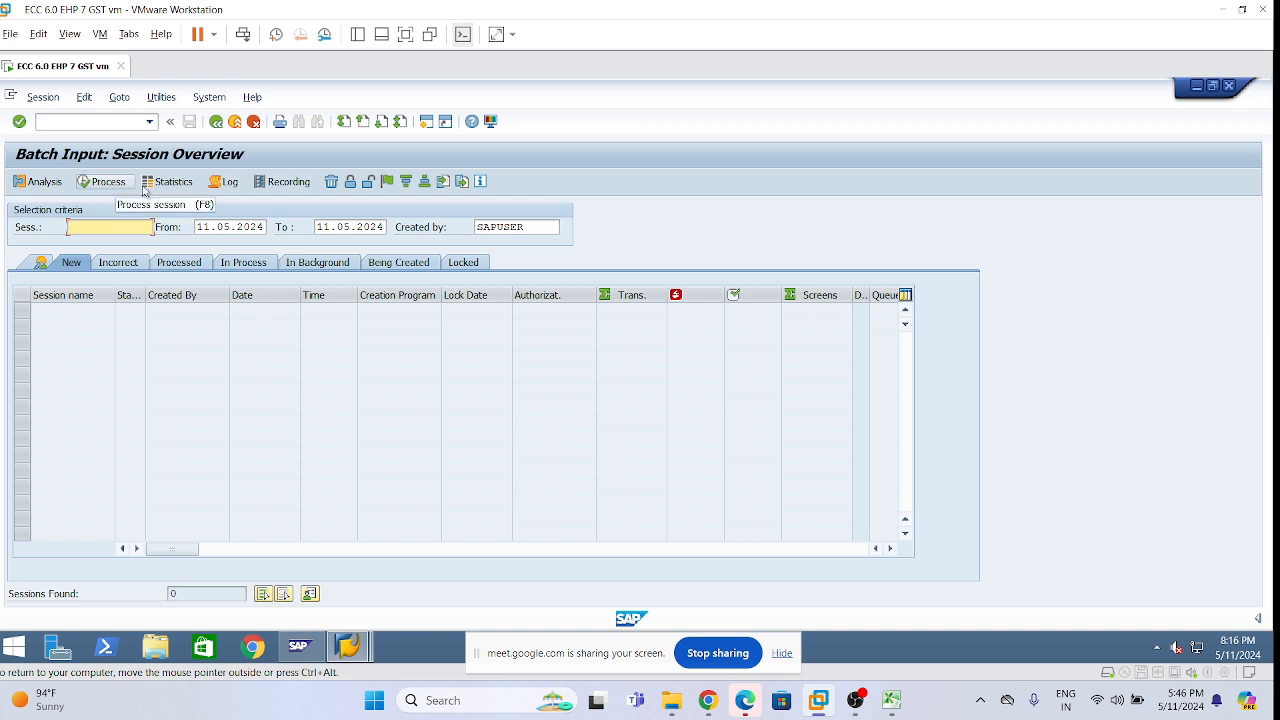
Leave the session overview, restart it with transaction SM35 and analyze the LINTITEM1 session created at 20:11:09
{"action": "left_click", "coordinate": [217, 123]}
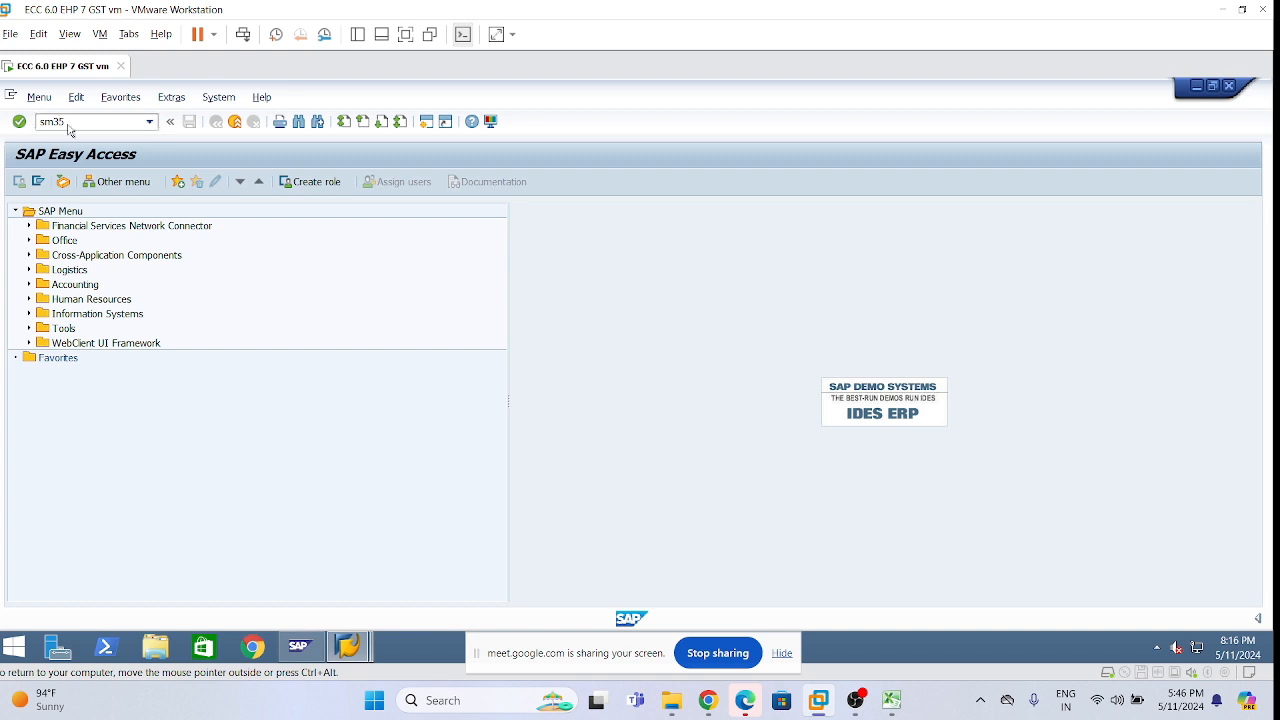
{"action": "key", "text": "Return"}
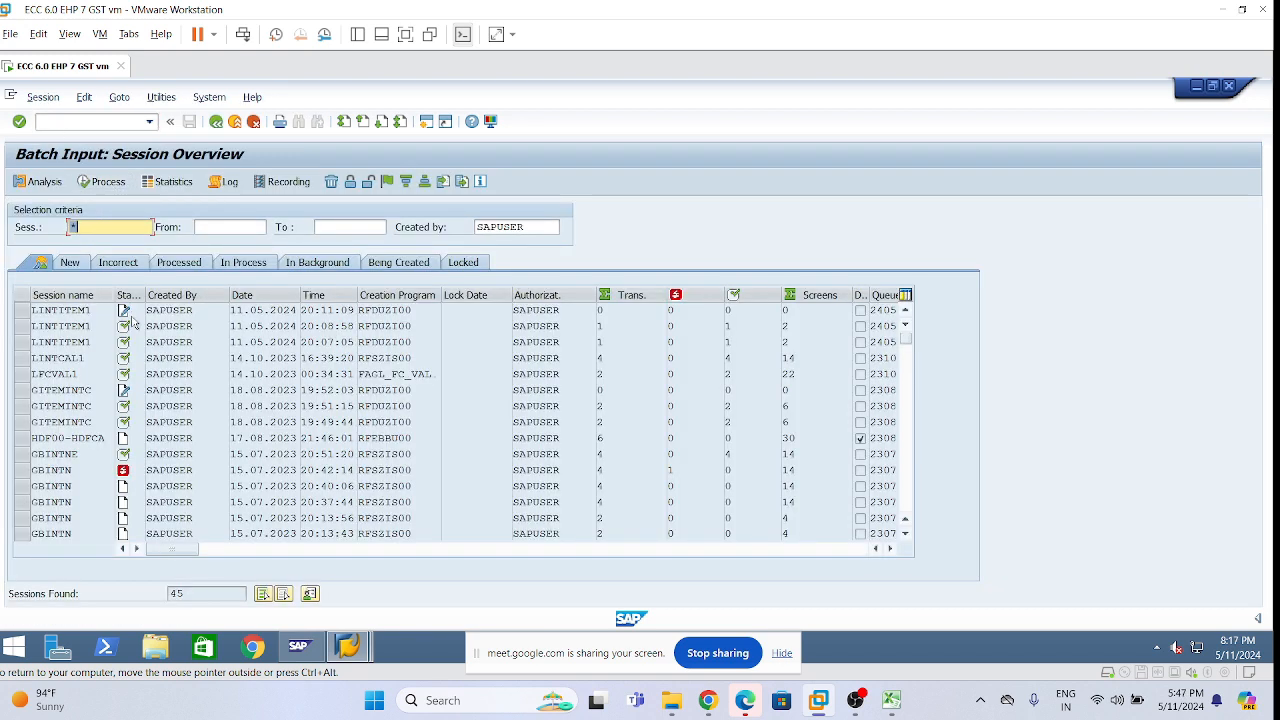
{"action": "left_click", "coordinate": [22, 309]}
{"action": "left_click", "coordinate": [42, 182]}
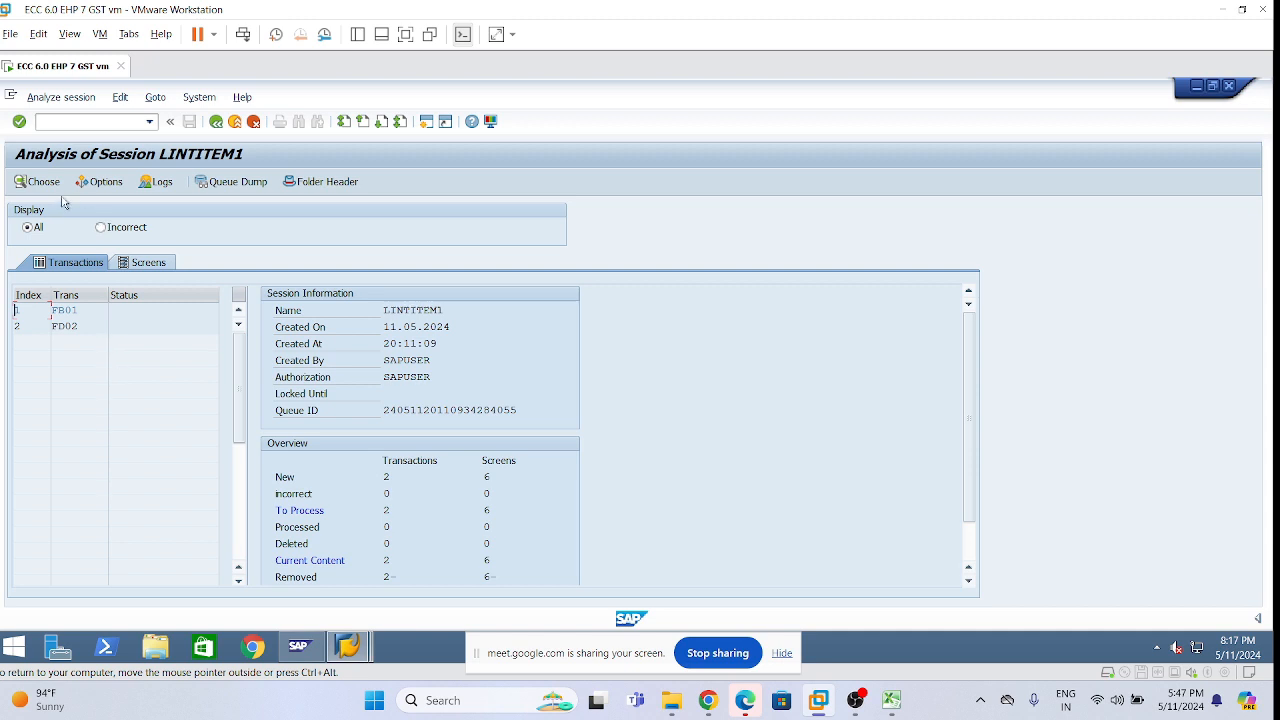
Review the session's transaction overview, its processing log and the recordings list, and return to the session overview
{"action": "scroll", "coordinate": [290, 487], "scroll_direction": "down", "scroll_amount": 2}
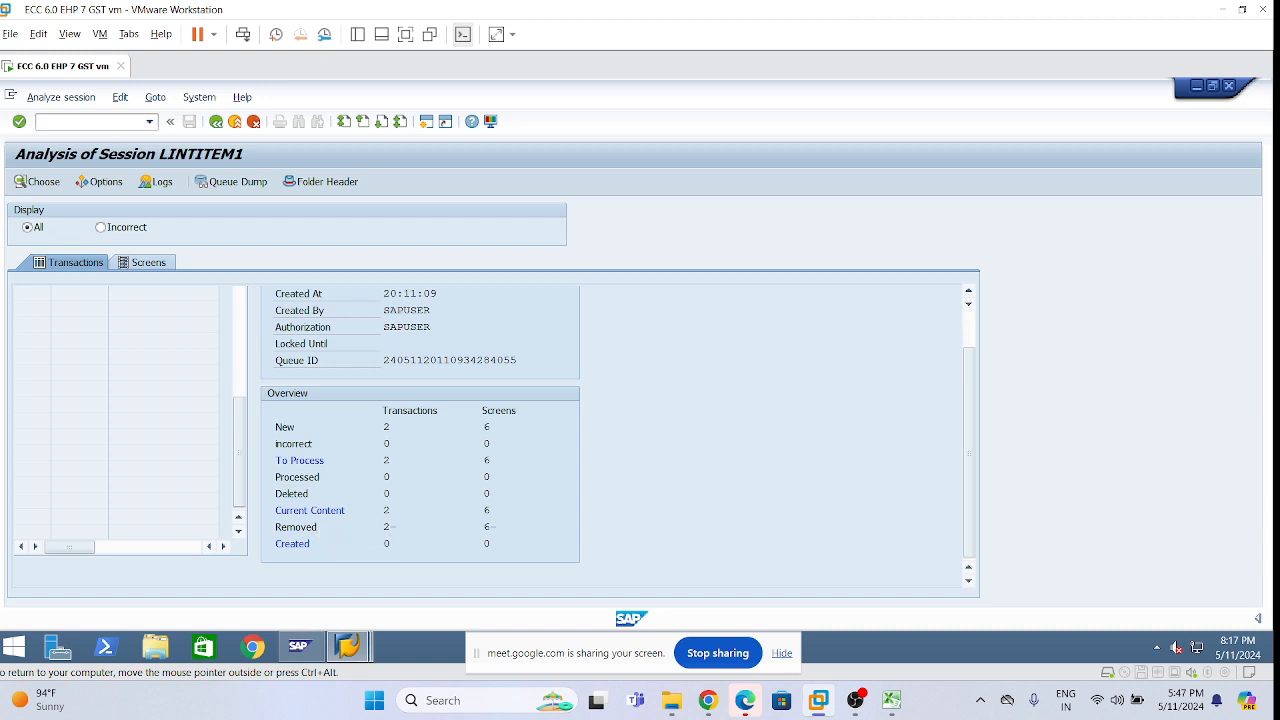
{"action": "left_click", "coordinate": [215, 121]}
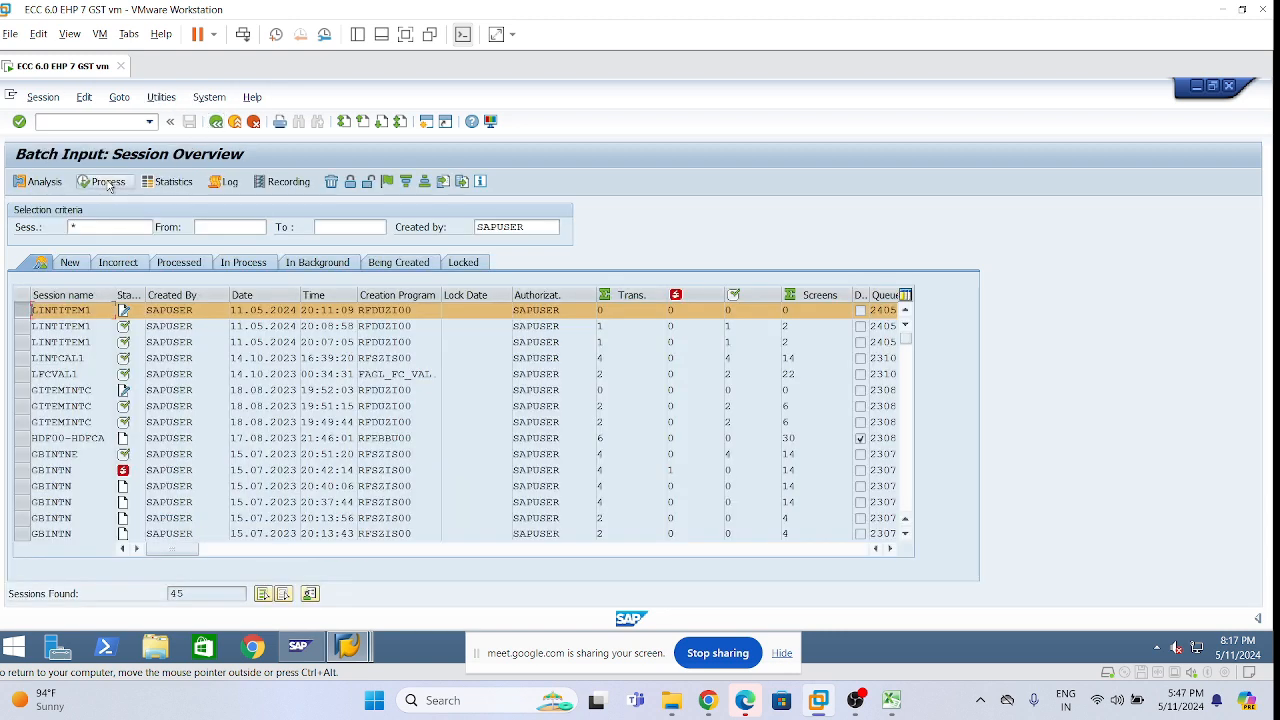
{"action": "left_click", "coordinate": [226, 182]}
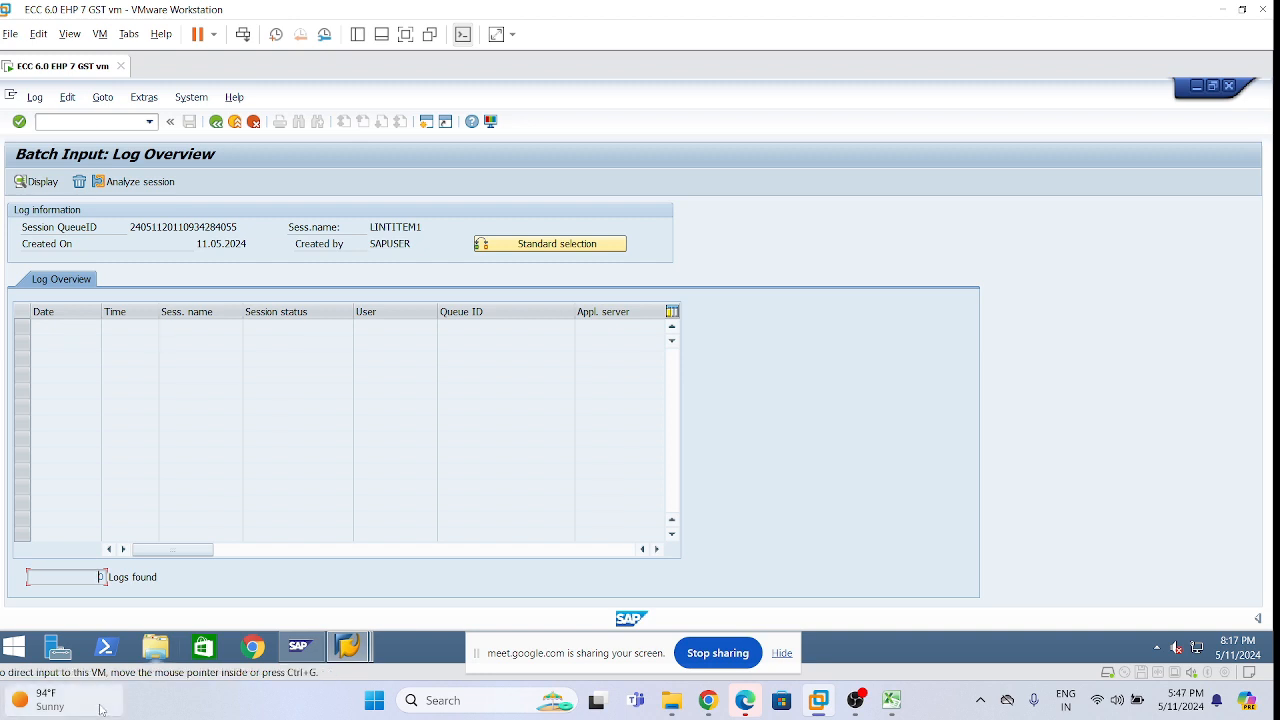
{"action": "left_click", "coordinate": [216, 122]}
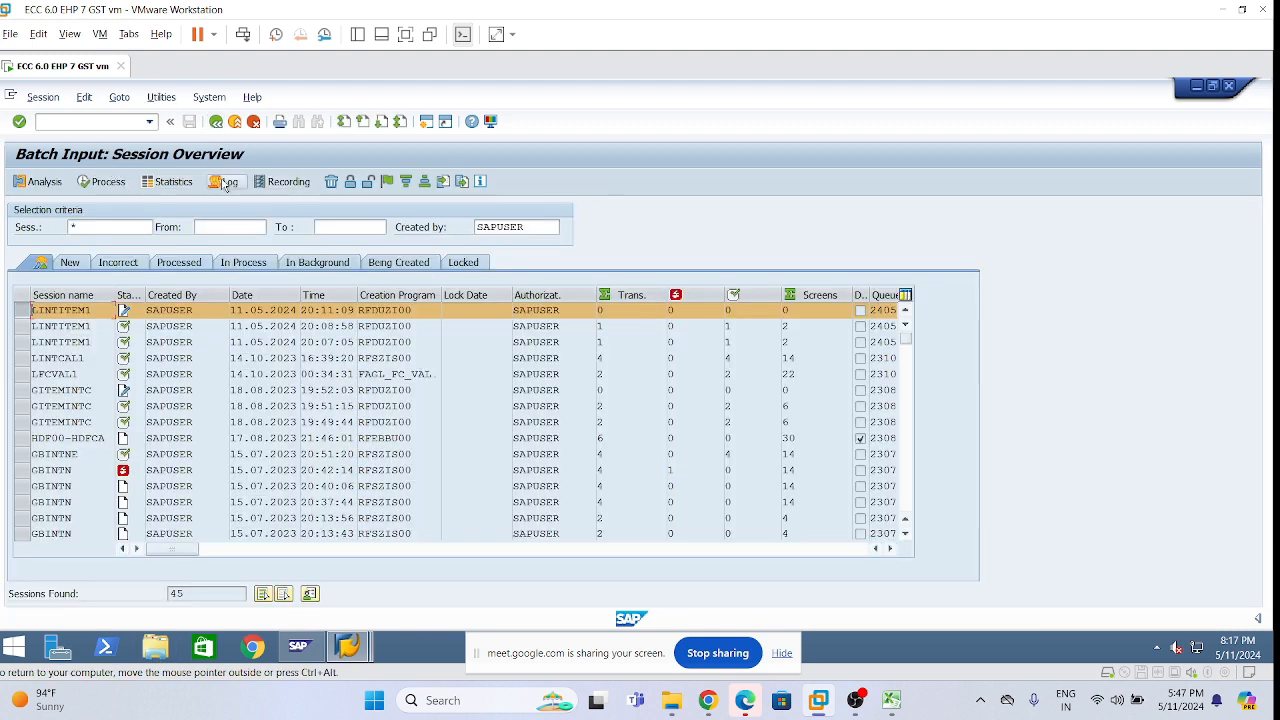
{"action": "left_click", "coordinate": [289, 183]}
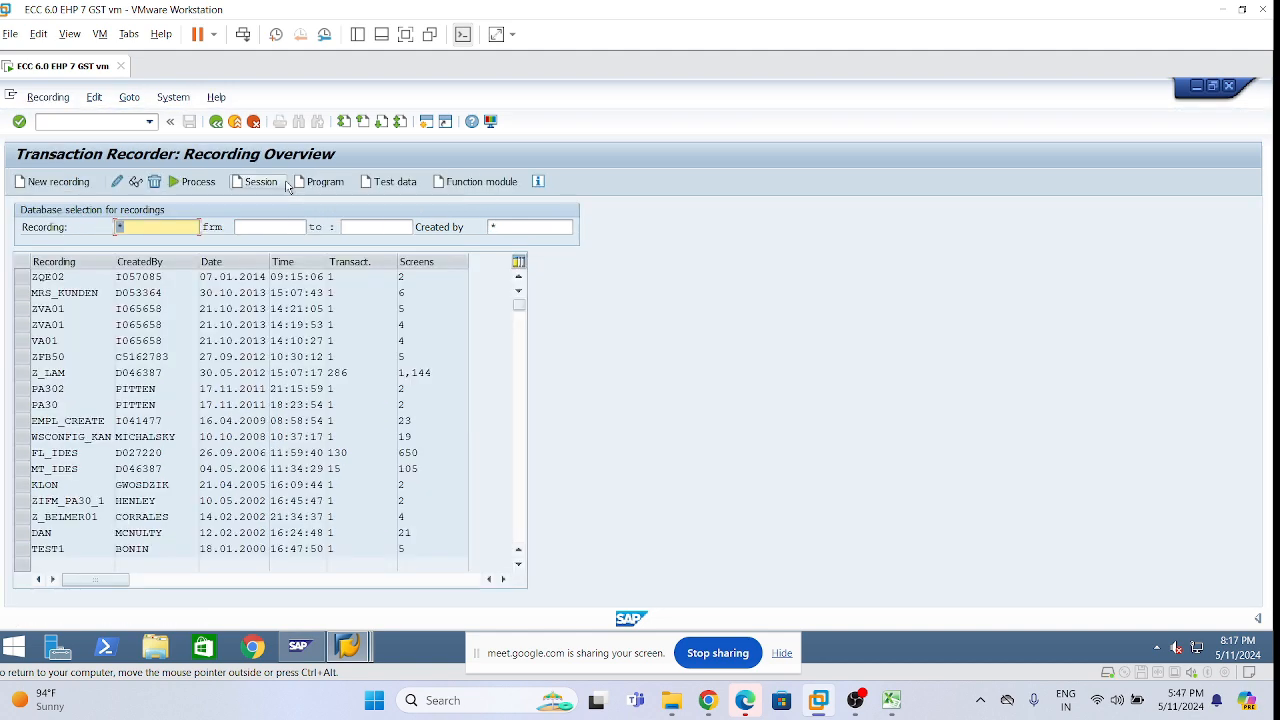
{"action": "left_click", "coordinate": [216, 121]}
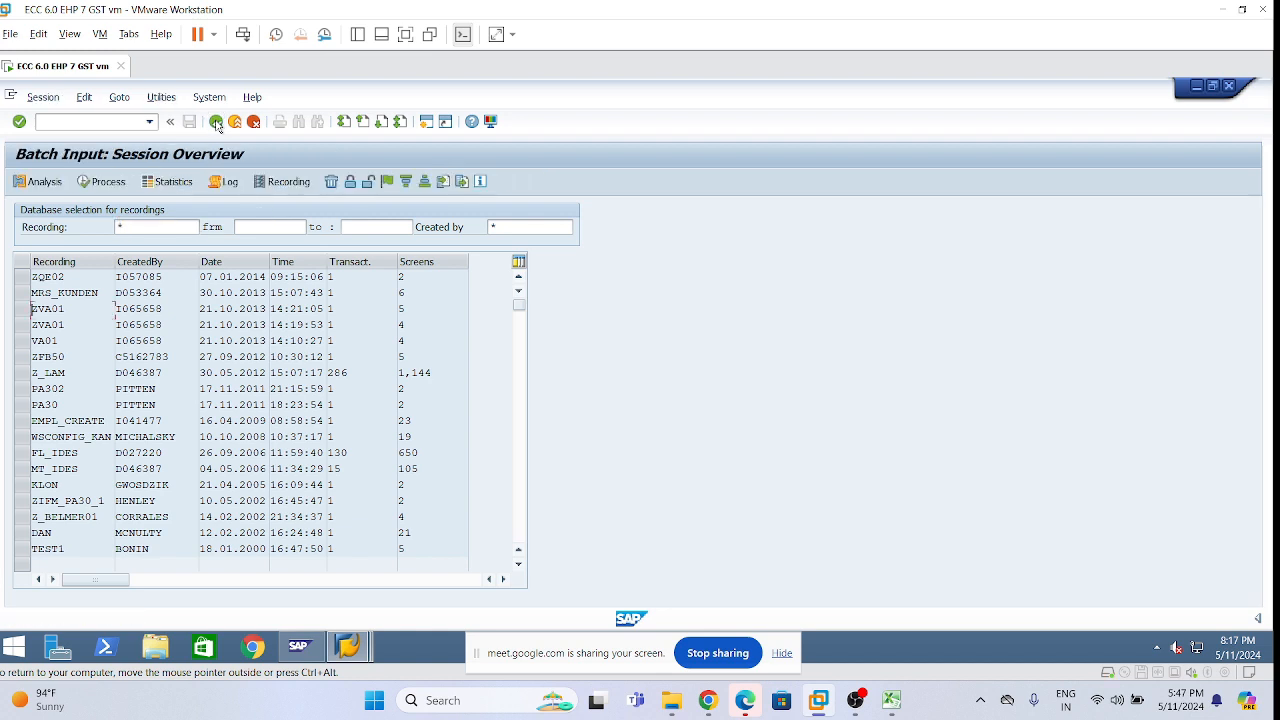
Start the arrears interest calculation with transaction F.2B
{"action": "left_click", "coordinate": [149, 121]}
{"action": "left_click", "coordinate": [88, 162]}
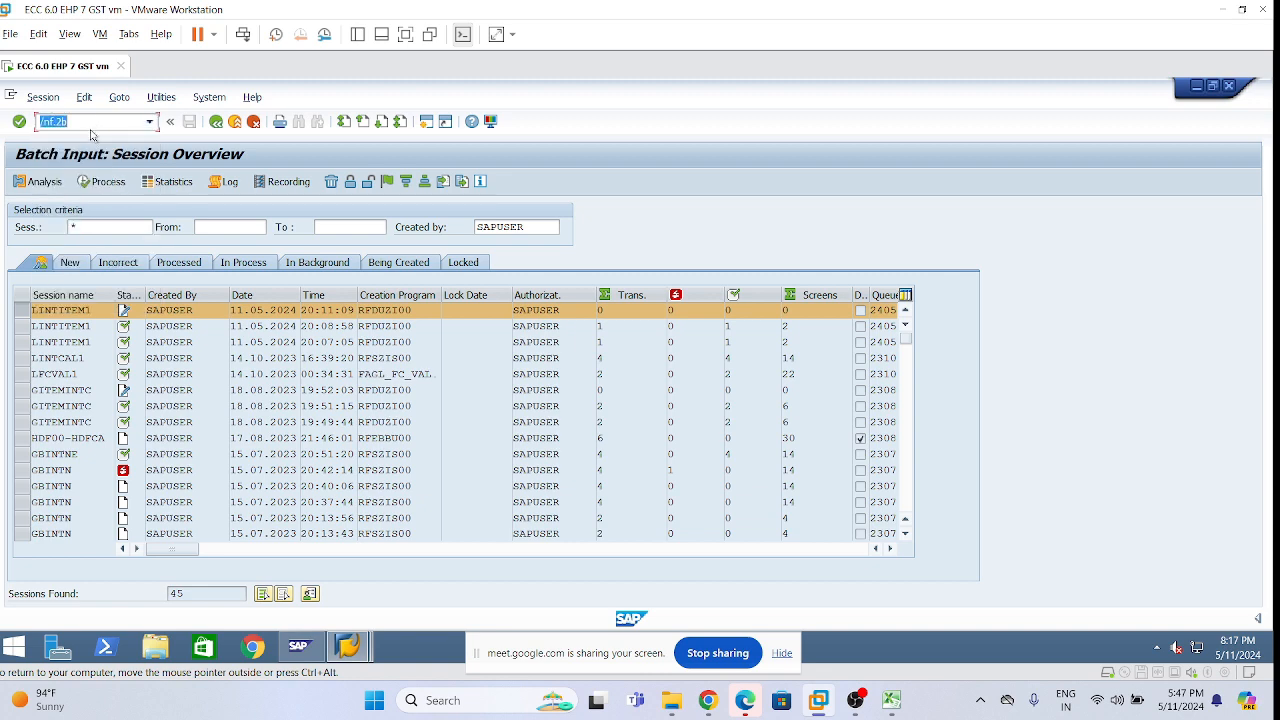
{"action": "key", "text": "Return"}
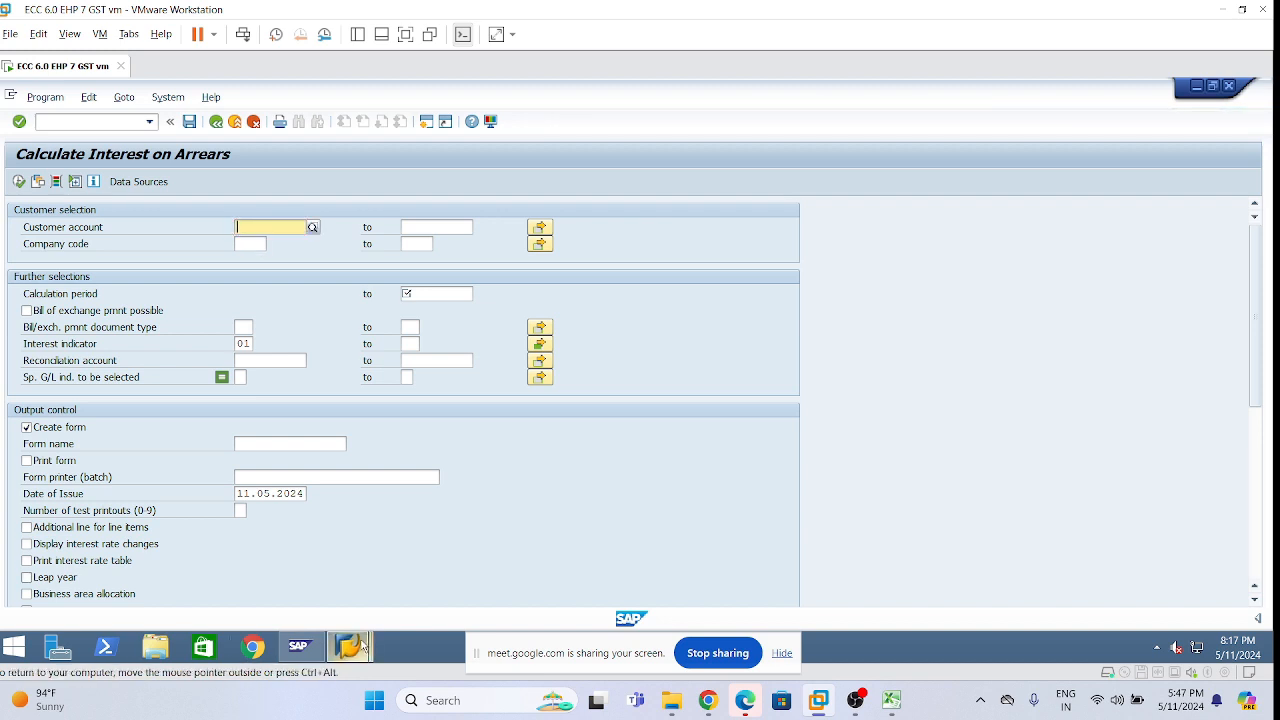
Refresh the customer line item list in the other SAP session and return to the interest calculation
{"action": "mouse_move", "coordinate": [352, 645]}
{"action": "left_click", "coordinate": [326, 575]}
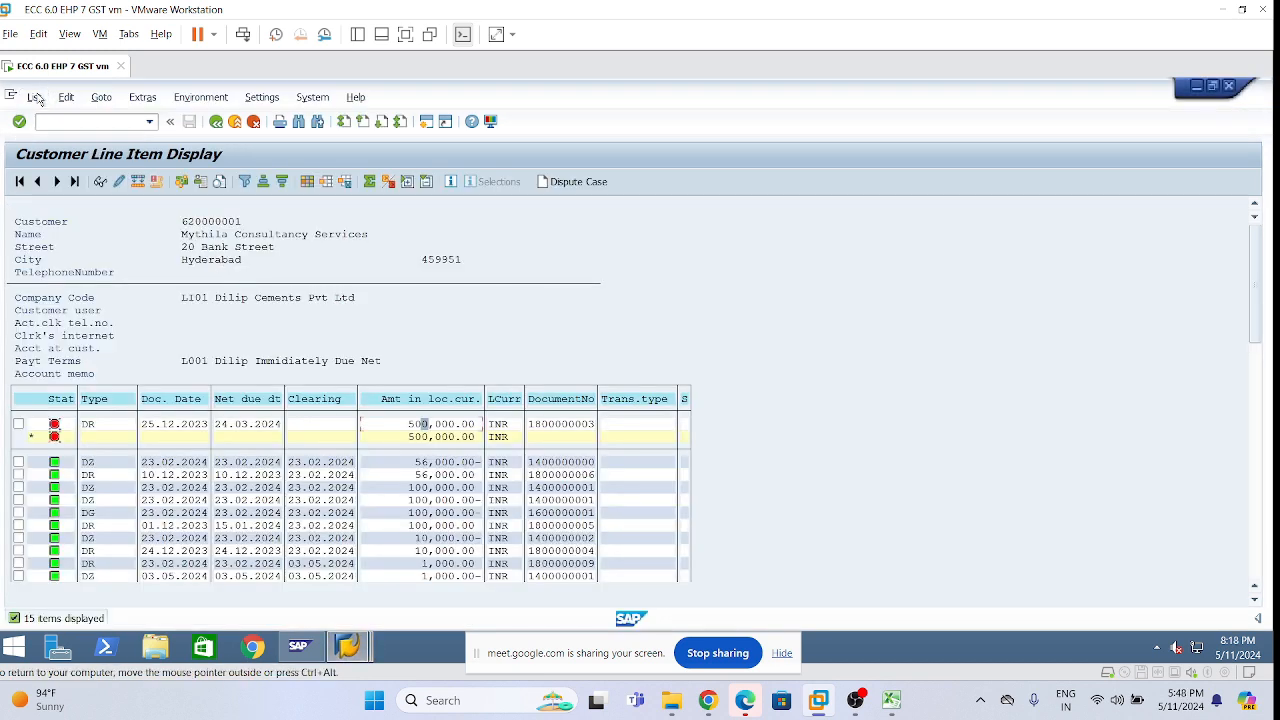
{"action": "left_click", "coordinate": [33, 97]}
{"action": "left_click", "coordinate": [40, 137]}
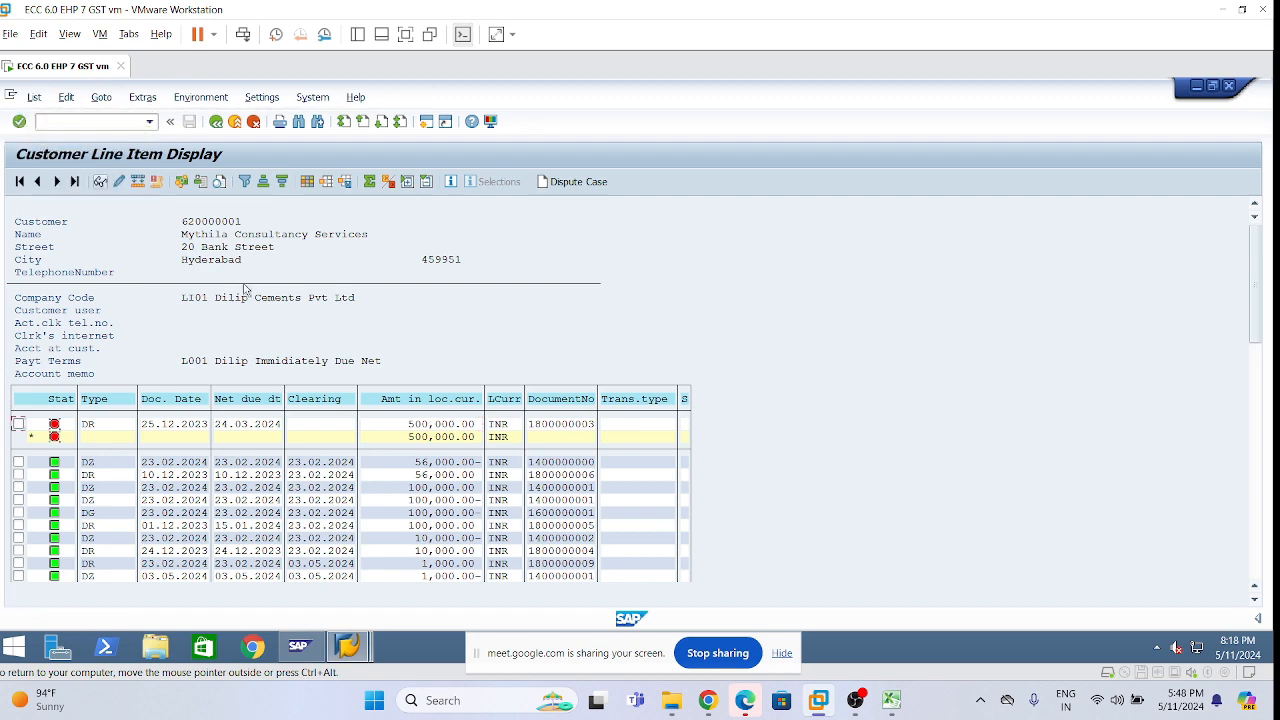
{"action": "mouse_move", "coordinate": [352, 655]}
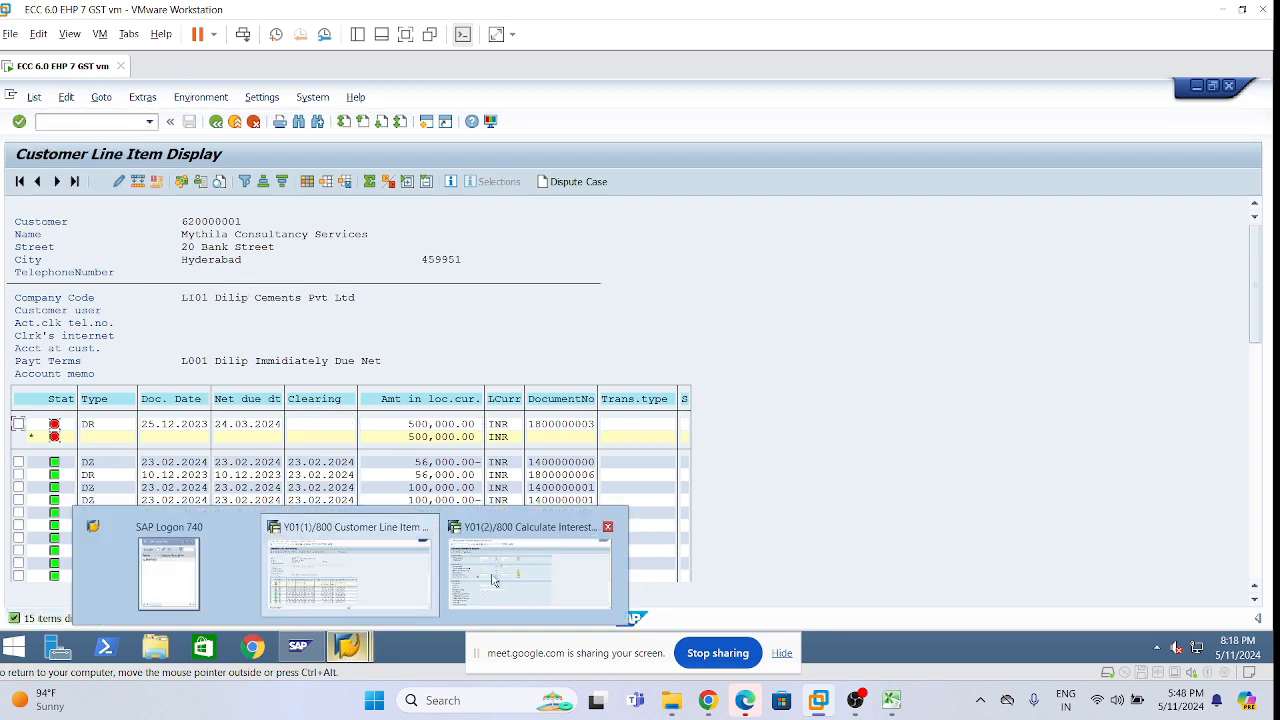
{"action": "left_click", "coordinate": [530, 570]}
Enter company code LI01 and choose the first suggested customer account for the interest calculation
{"action": "key", "text": "Down"}
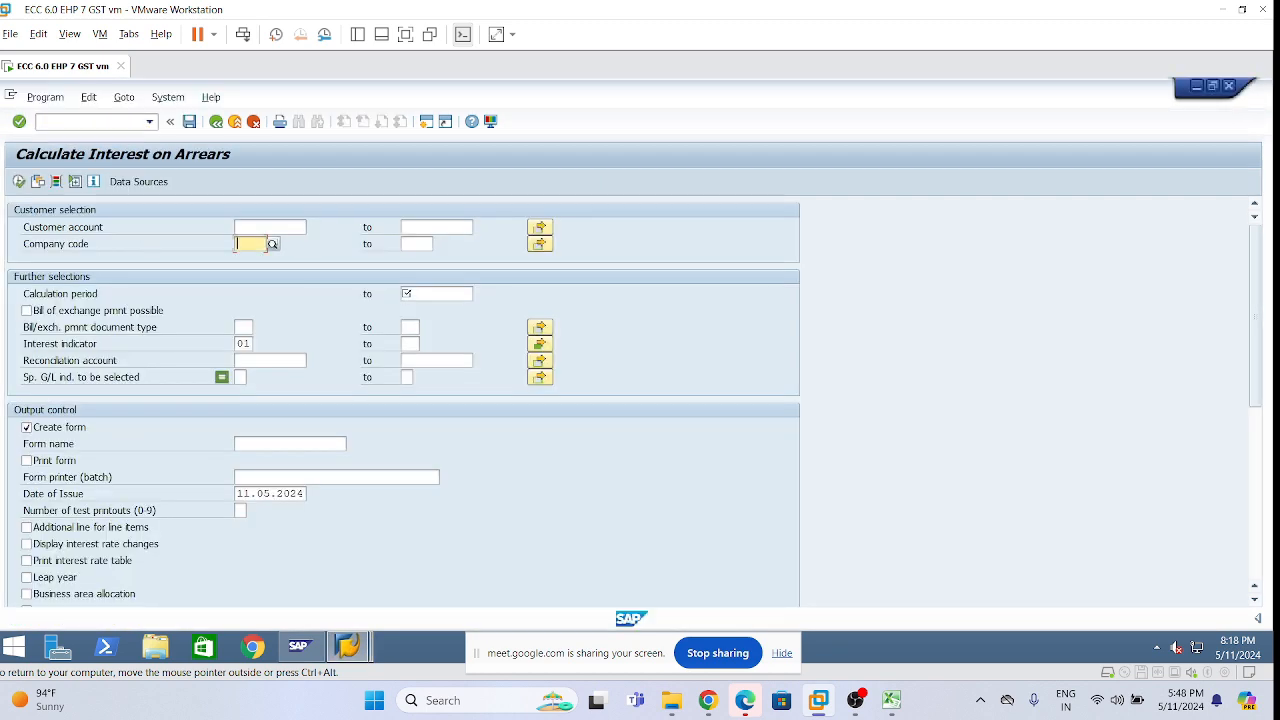
{"action": "key", "text": "Up"}
{"action": "key", "text": "Down"}
{"action": "type", "text": "LI01"}
{"action": "key", "text": "Down"}
{"action": "key", "text": "Return"}
{"action": "key", "text": "Up"}
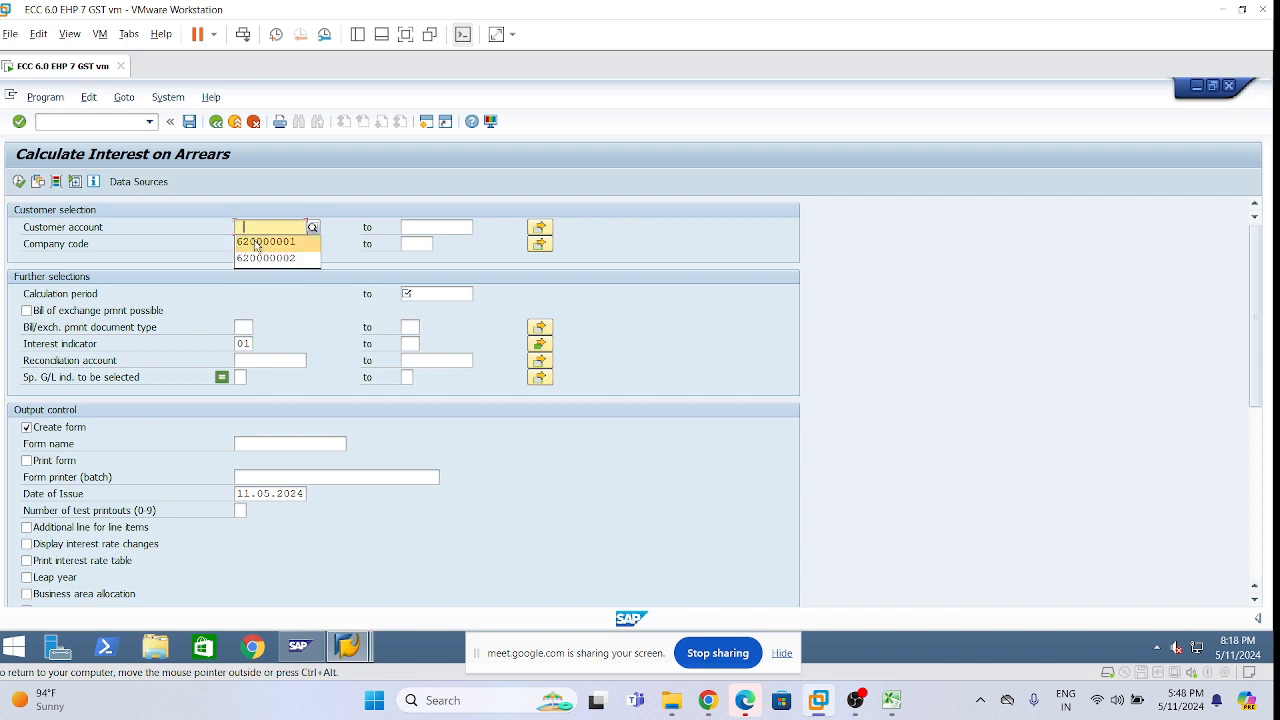
{"action": "left_click", "coordinate": [254, 243]}
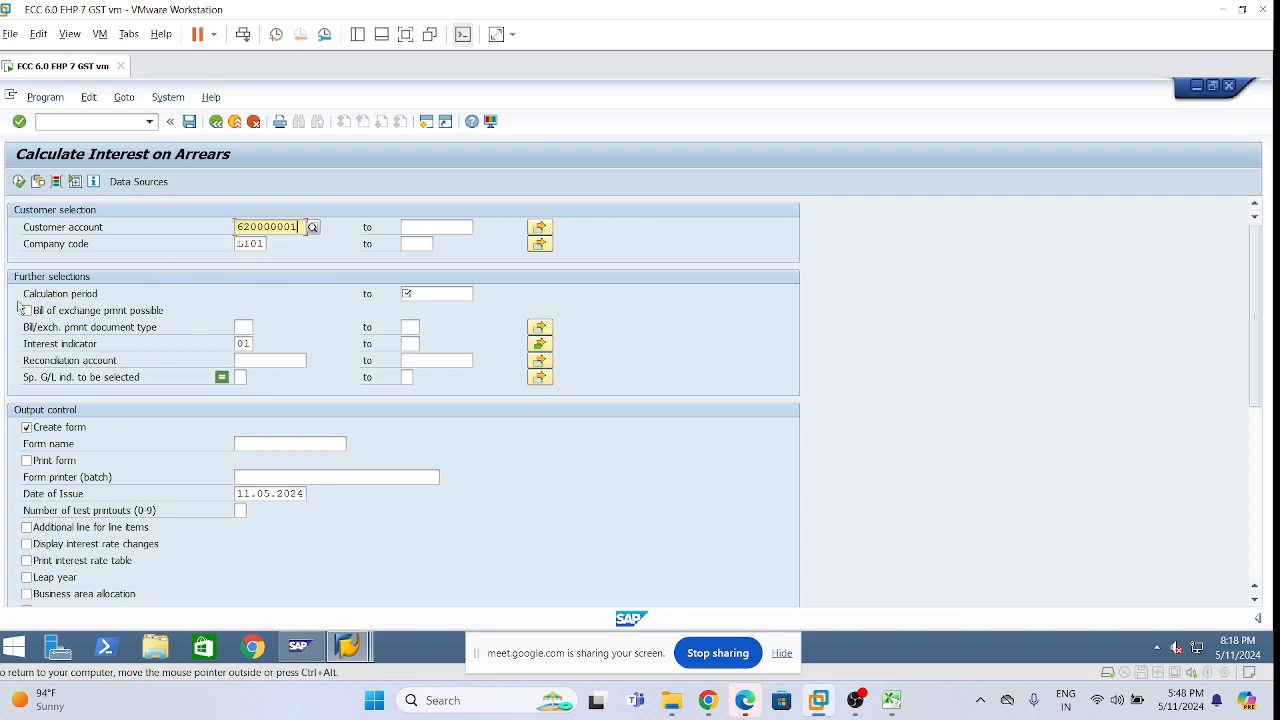
Set the interest indicator to x2 and the end of the calculation period to 11.05.2024
{"action": "left_click", "coordinate": [238, 343]}
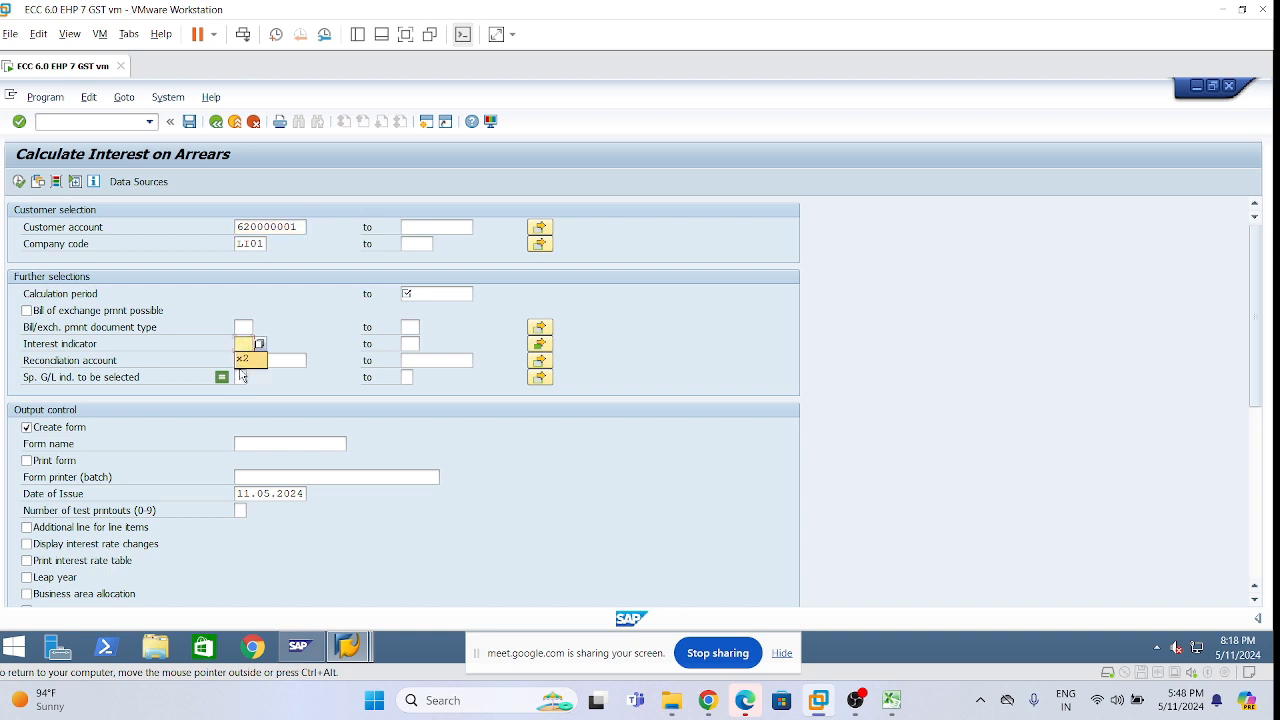
{"action": "type", "text": "x2"}
{"action": "left_click", "coordinate": [437, 293]}
{"action": "left_click", "coordinate": [436, 318]}
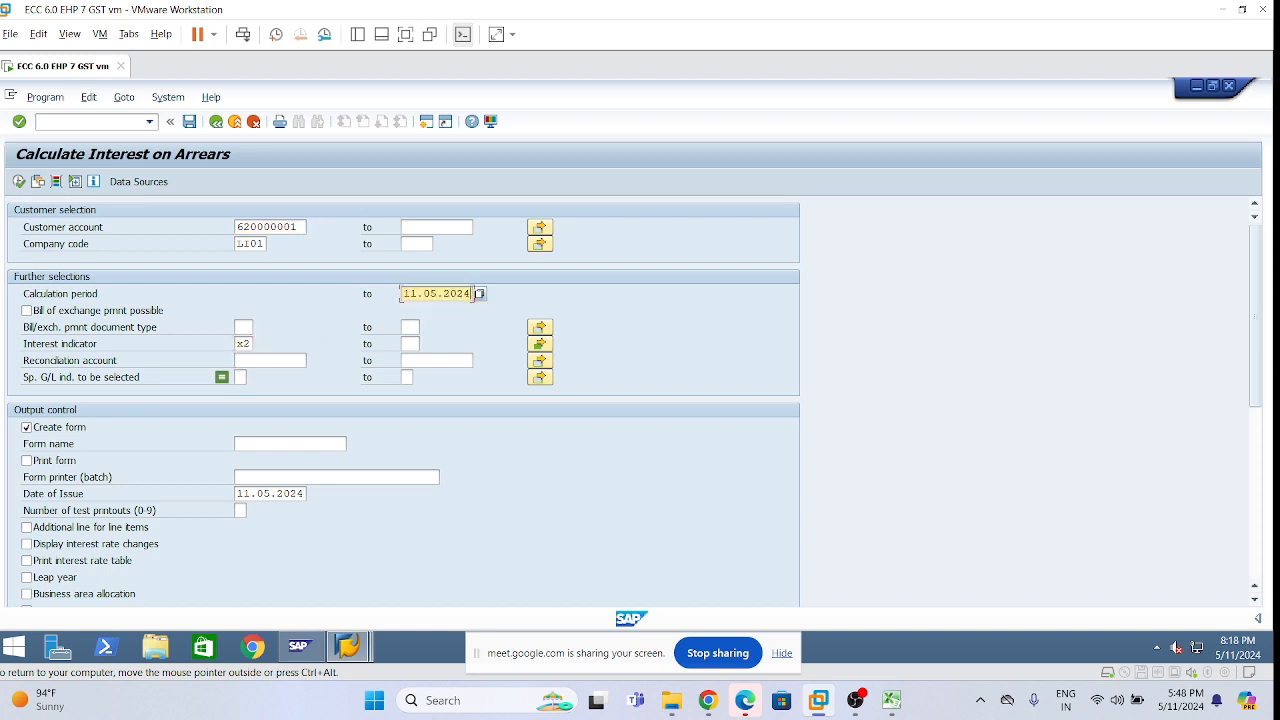
In the posting control, set the batch input session name to Dilipnew1, the posting and document dates to 11.05.2024 and the business area to LHYD
{"action": "scroll", "coordinate": [45, 440], "scroll_direction": "down", "scroll_amount": 3}
{"action": "scroll", "coordinate": [129, 480], "scroll_direction": "down", "scroll_amount": 5}
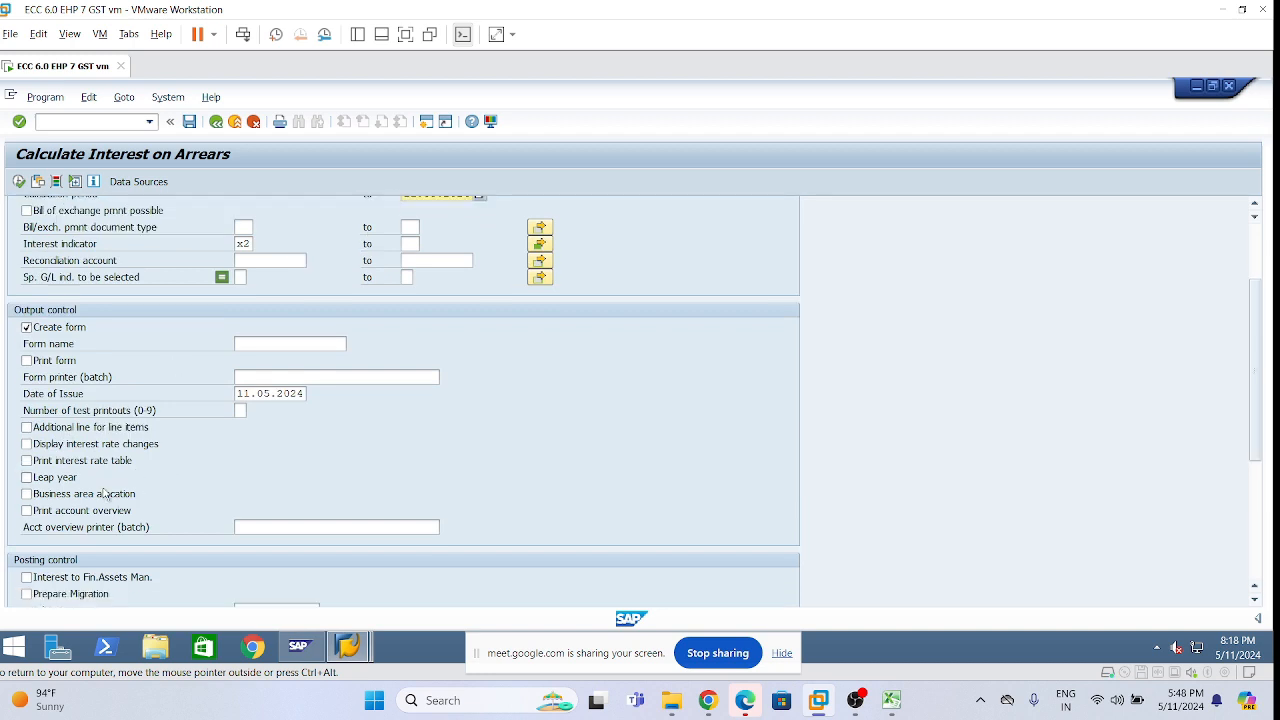
{"action": "left_click_drag", "start_coordinate": [300, 481], "coordinate": [130, 457]}
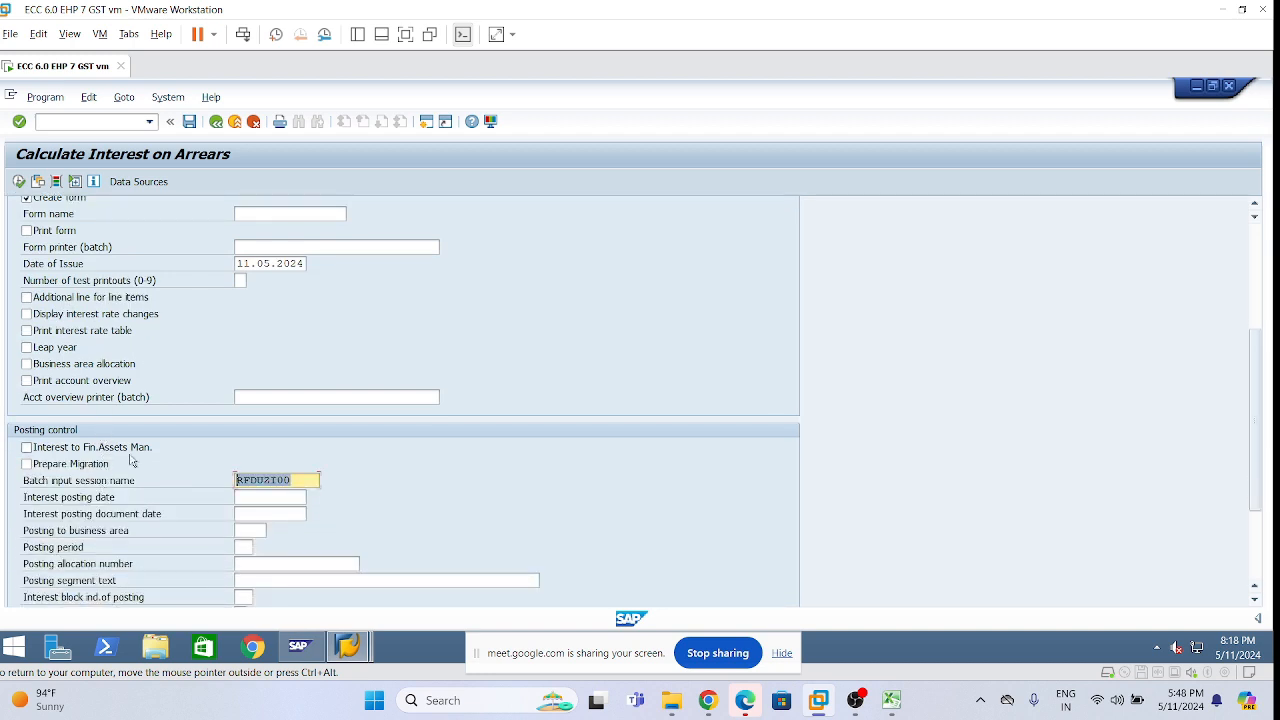
{"action": "key", "text": "BackSpace"}
{"action": "left_click", "coordinate": [313, 498]}
{"action": "scroll", "coordinate": [70, 560], "scroll_direction": "down", "scroll_amount": 5}
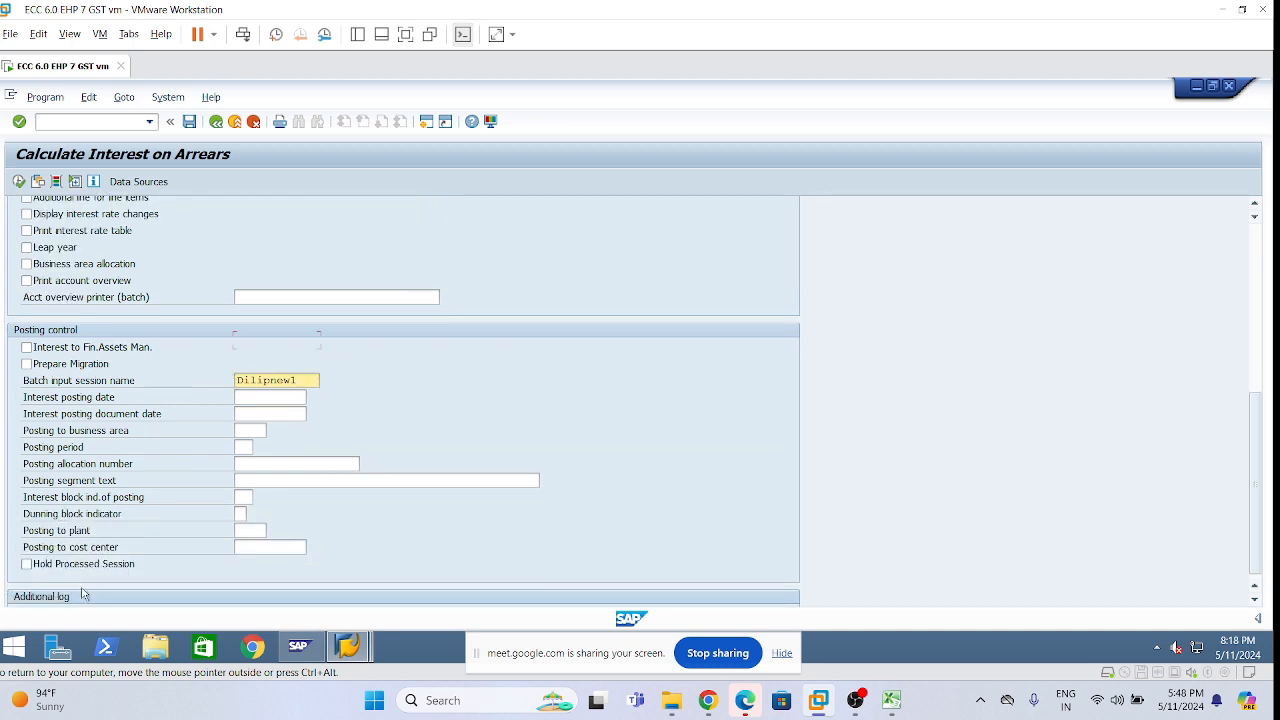
{"action": "left_click", "coordinate": [264, 353]}
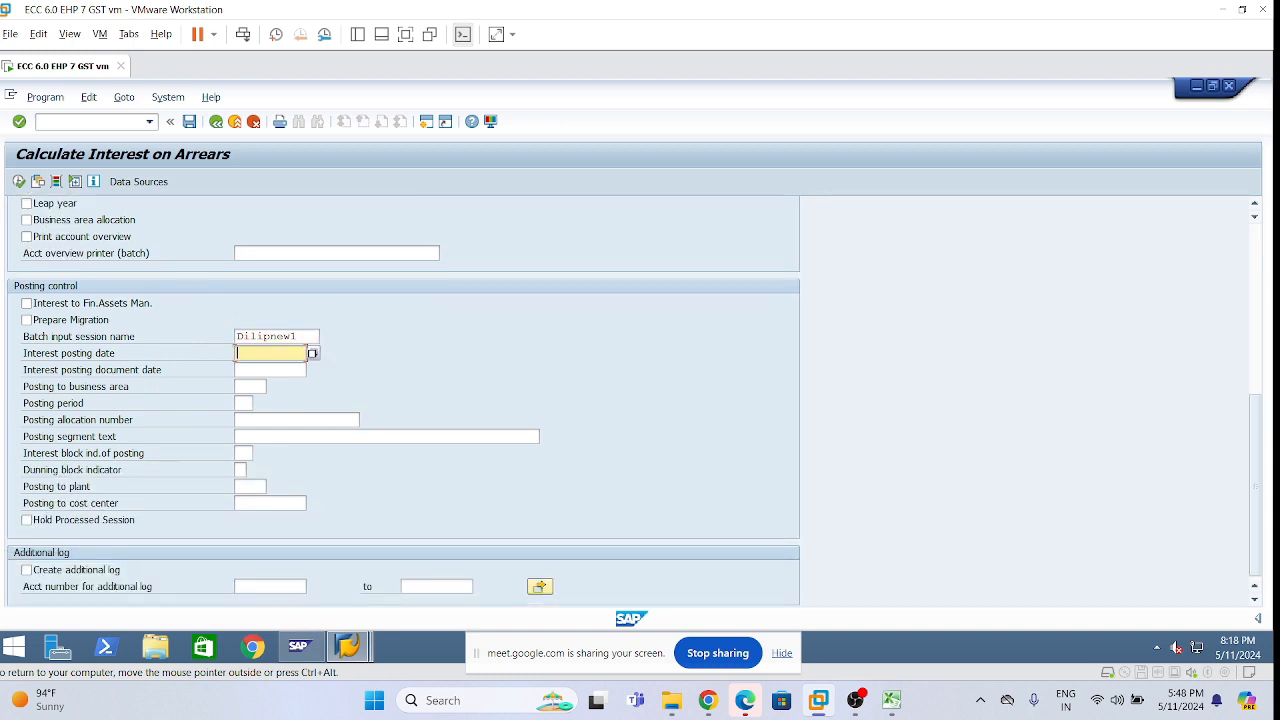
{"action": "left_click", "coordinate": [265, 370]}
{"action": "left_click", "coordinate": [265, 370]}
{"action": "left_click", "coordinate": [266, 388]}
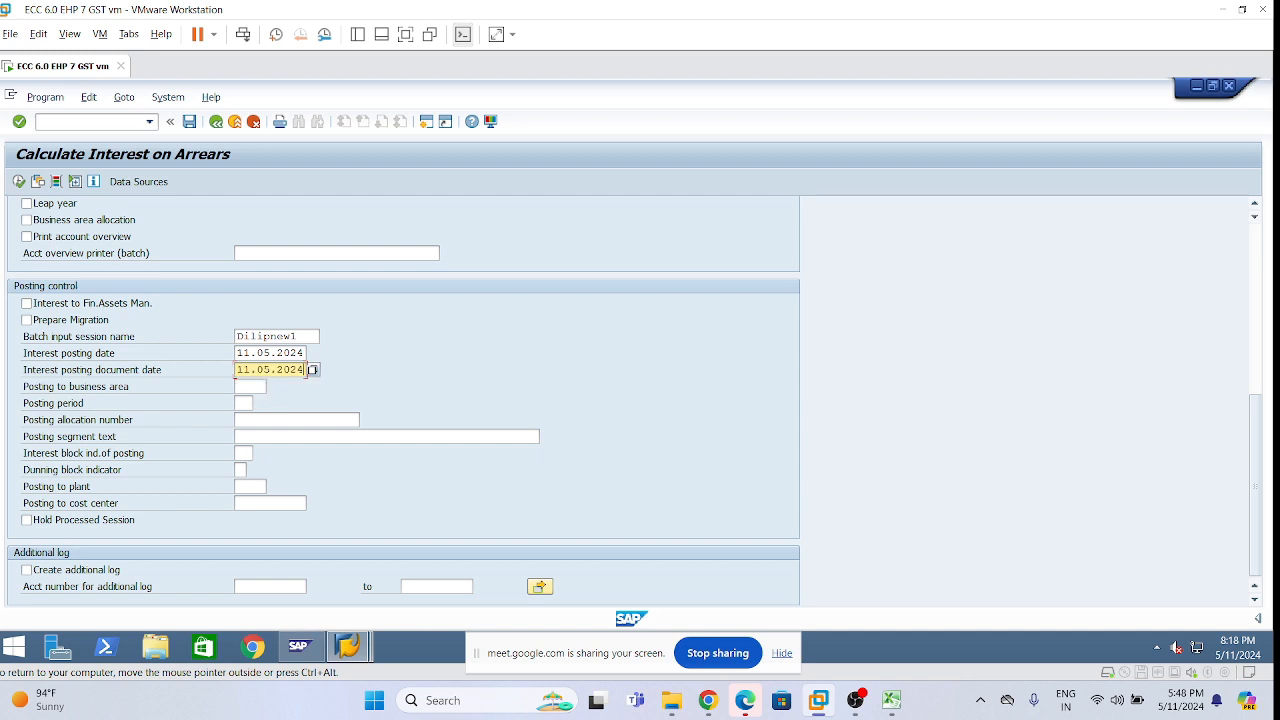
{"action": "left_click", "coordinate": [256, 387]}
{"action": "left_click", "coordinate": [256, 403]}
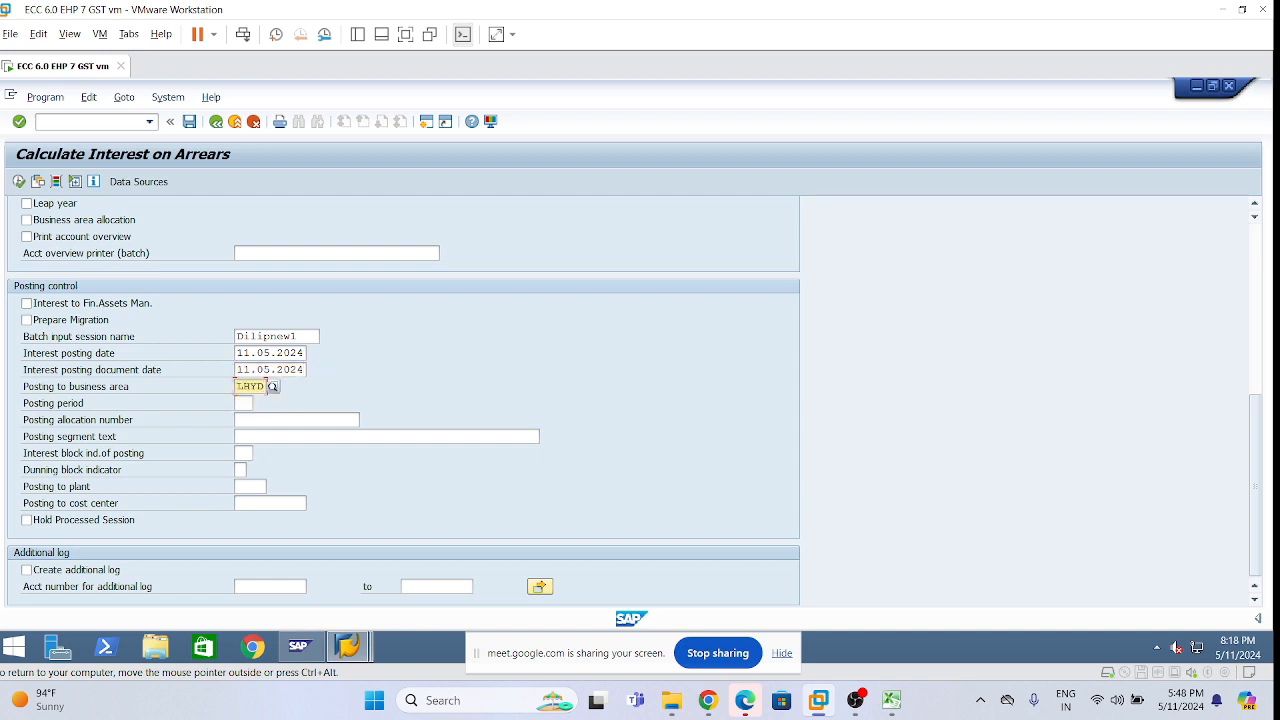
Turn on Additional line for line items, Display interest rate changes, Print interest rate table, Business area allocation and Print account overview
{"action": "scroll", "coordinate": [268, 385], "scroll_direction": "up", "scroll_amount": 5}
{"action": "left_click", "coordinate": [27, 313]}
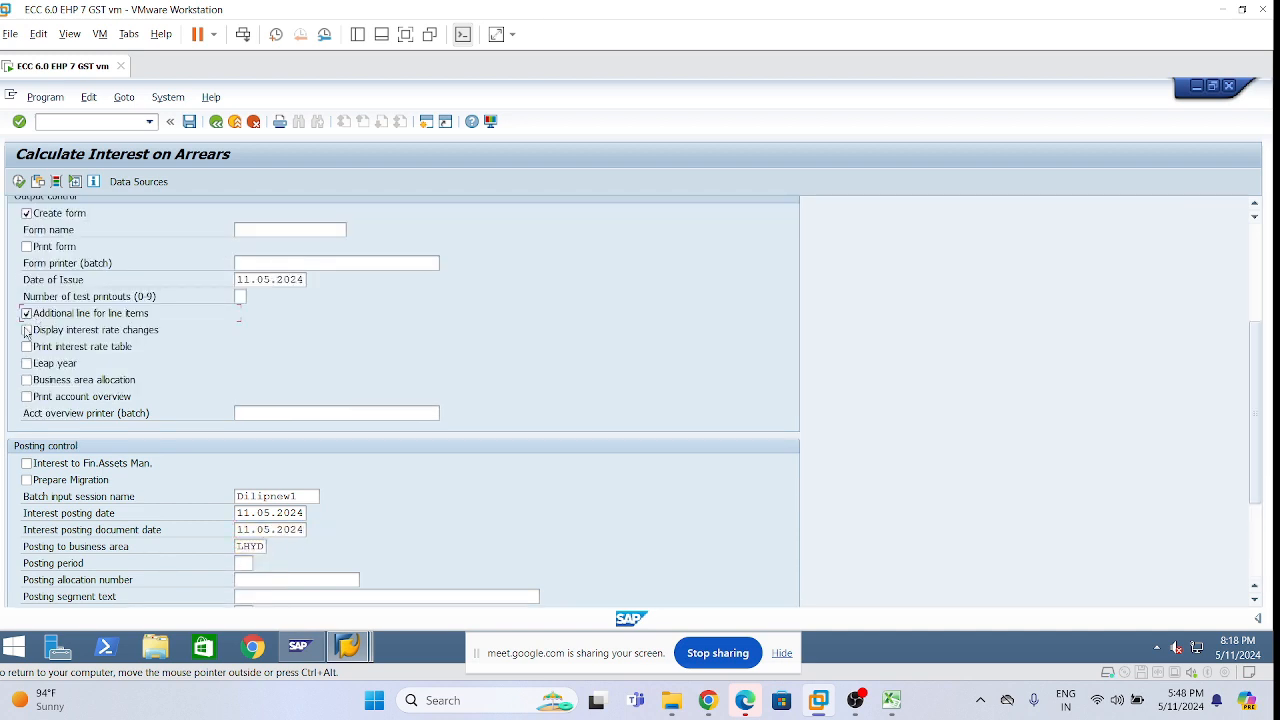
{"action": "left_click", "coordinate": [27, 330]}
{"action": "left_click", "coordinate": [27, 347]}
{"action": "left_click", "coordinate": [28, 380]}
{"action": "left_click", "coordinate": [27, 397]}
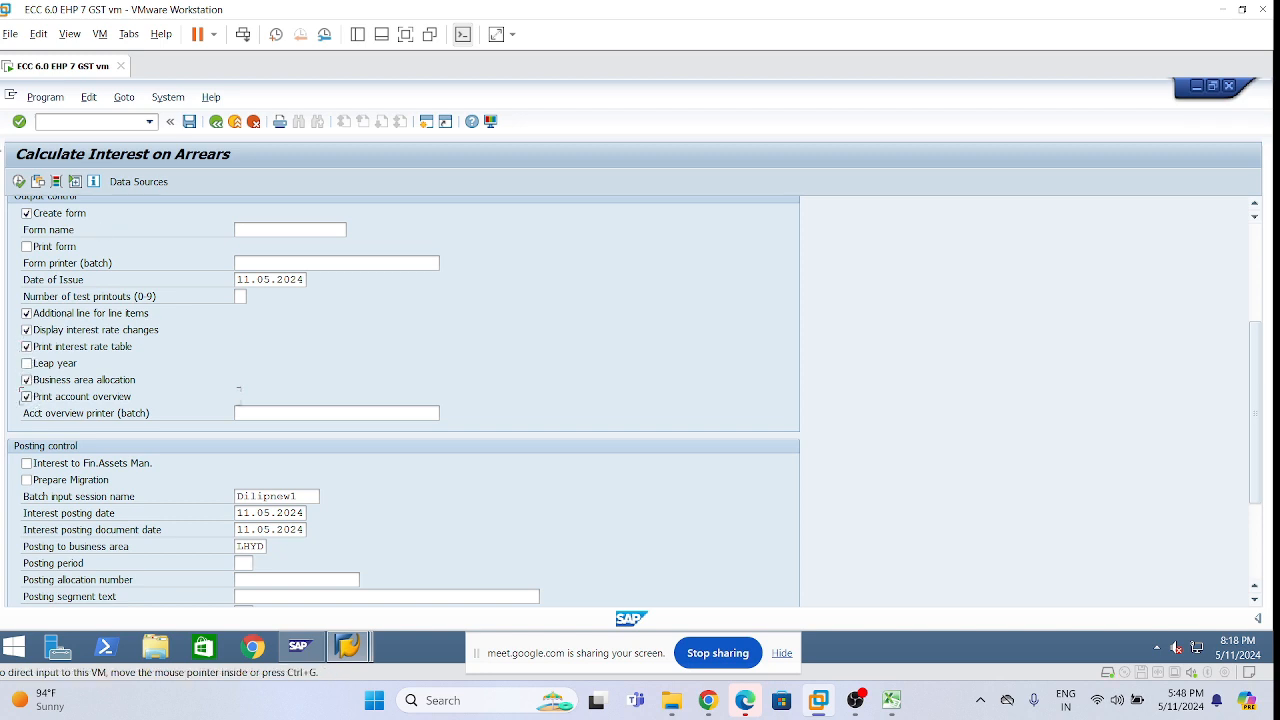
Run the arrears interest calculation and open the batch input session overview
{"action": "left_click", "coordinate": [18, 182]}
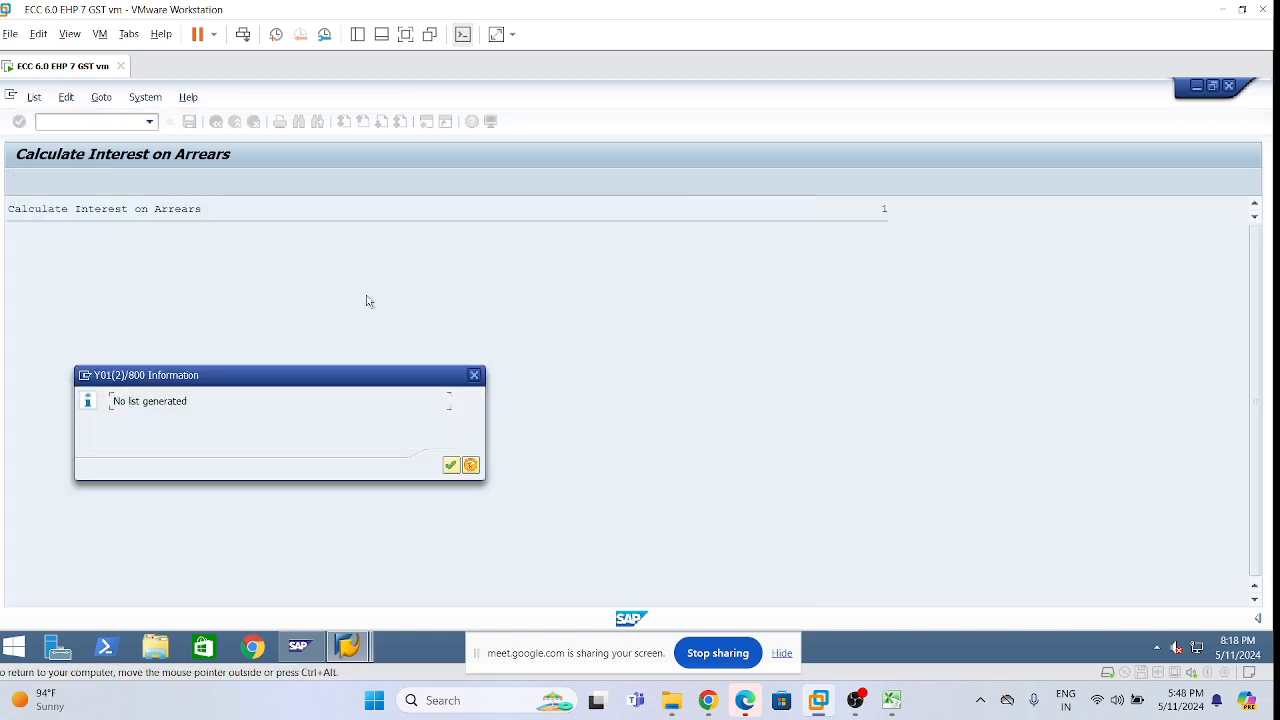
{"action": "left_click", "coordinate": [450, 465]}
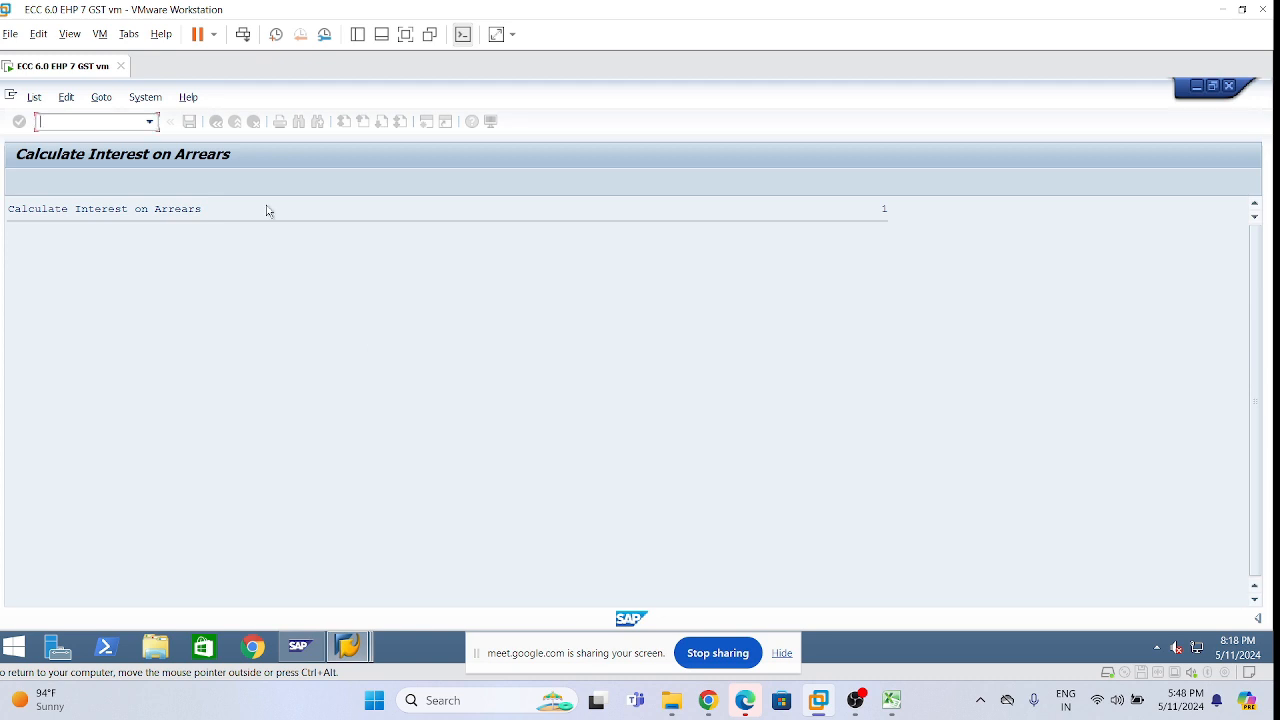
{"action": "left_click", "coordinate": [145, 97]}
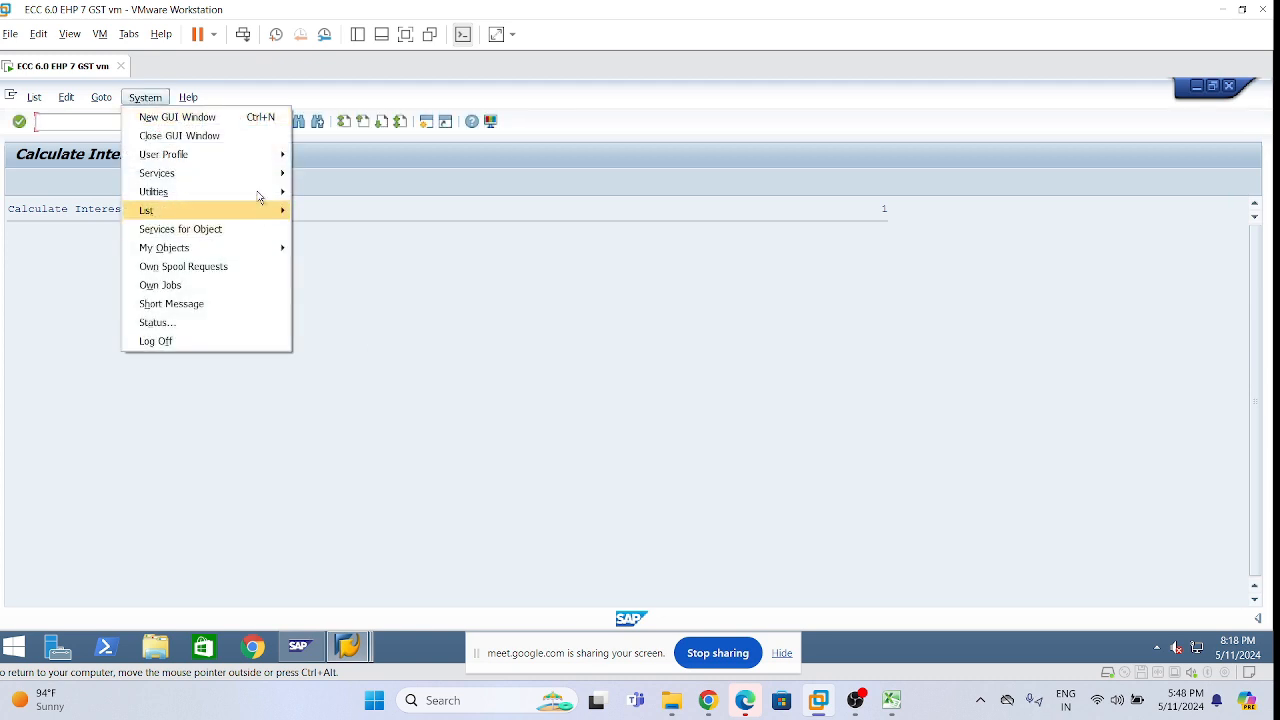
{"action": "mouse_move", "coordinate": [268, 178]}
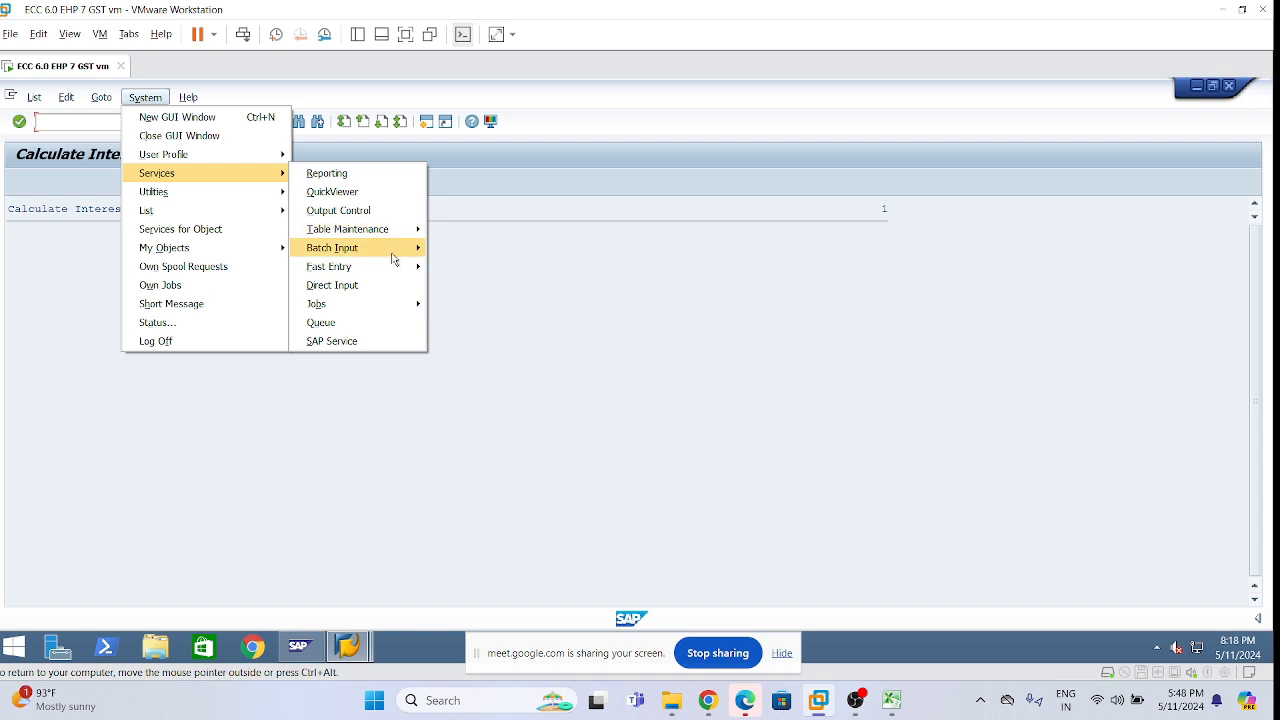
{"action": "mouse_move", "coordinate": [395, 259]}
{"action": "left_click", "coordinate": [462, 250]}
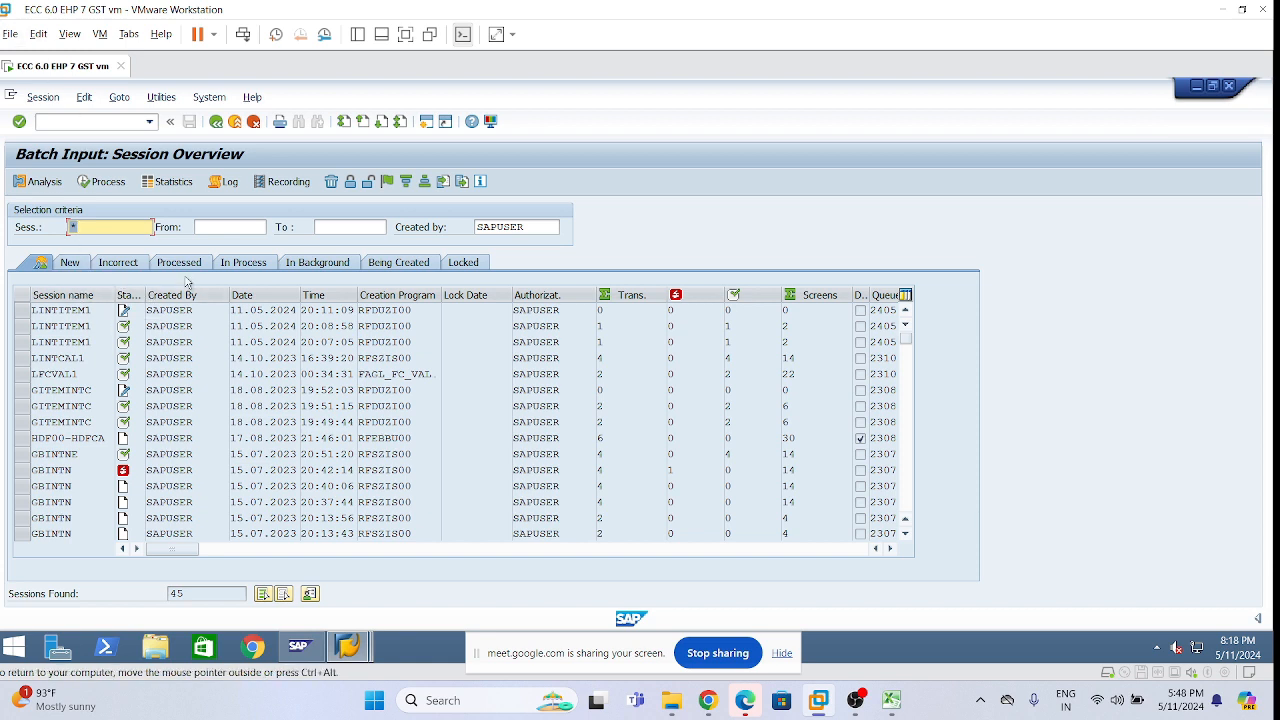
Check the session lists for in-process, processed, incorrect, background and being-created sessions
{"action": "left_click", "coordinate": [237, 270]}
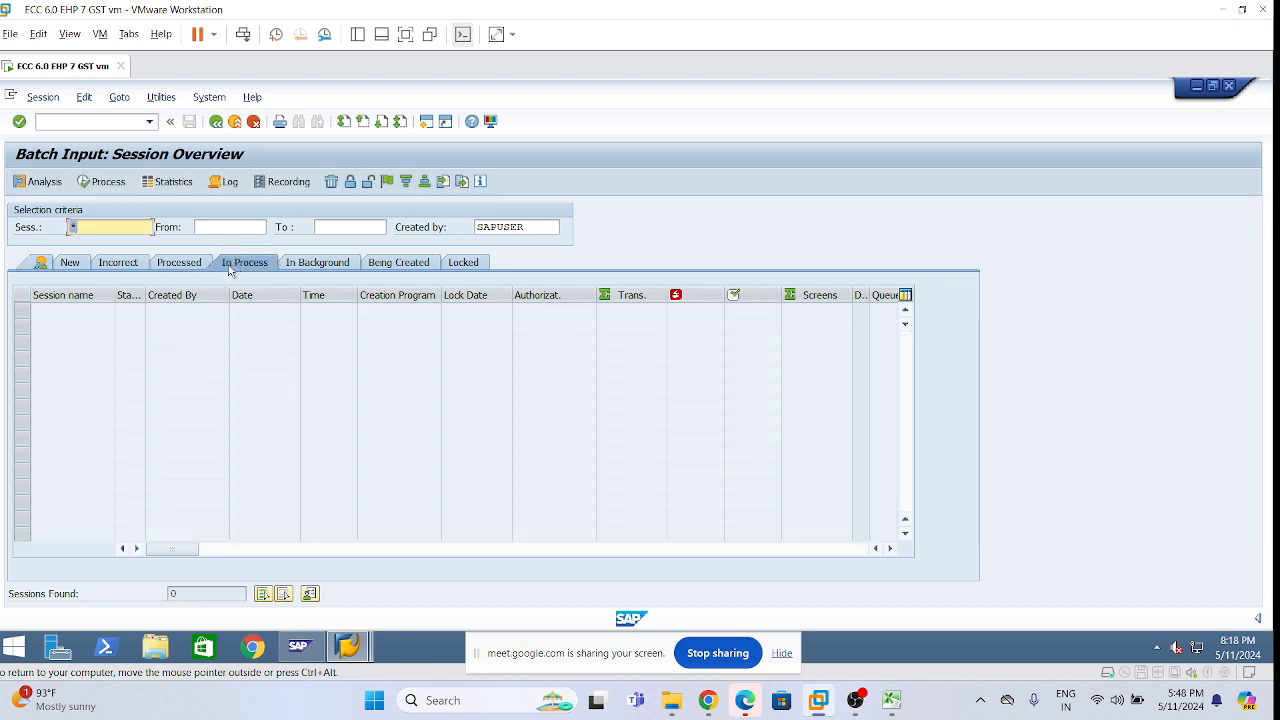
{"action": "left_click", "coordinate": [188, 264]}
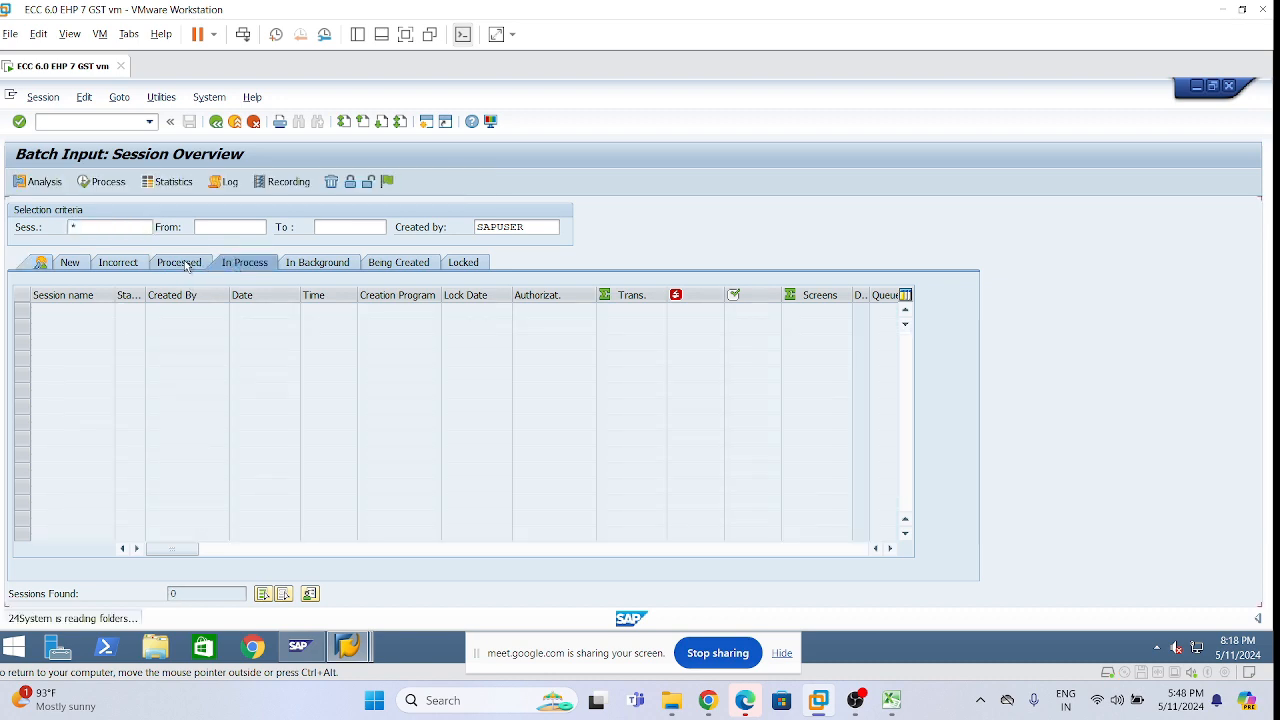
{"action": "left_click", "coordinate": [116, 264]}
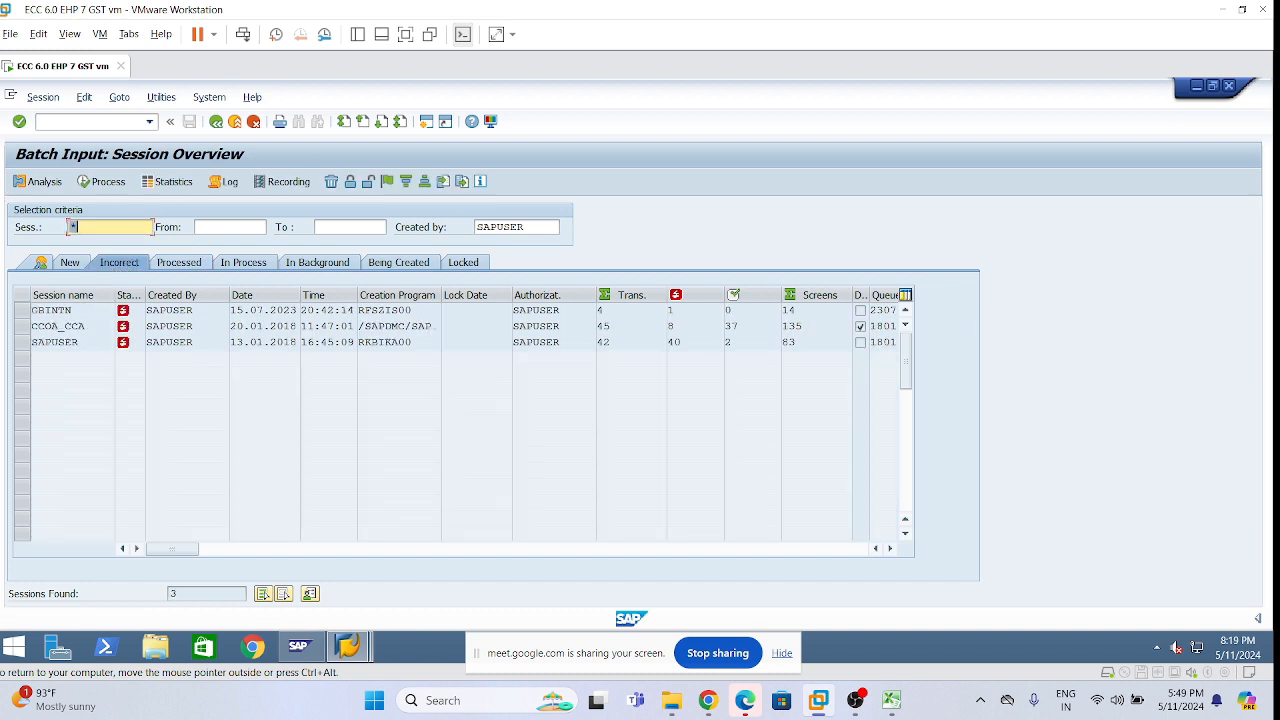
{"action": "left_click", "coordinate": [72, 310]}
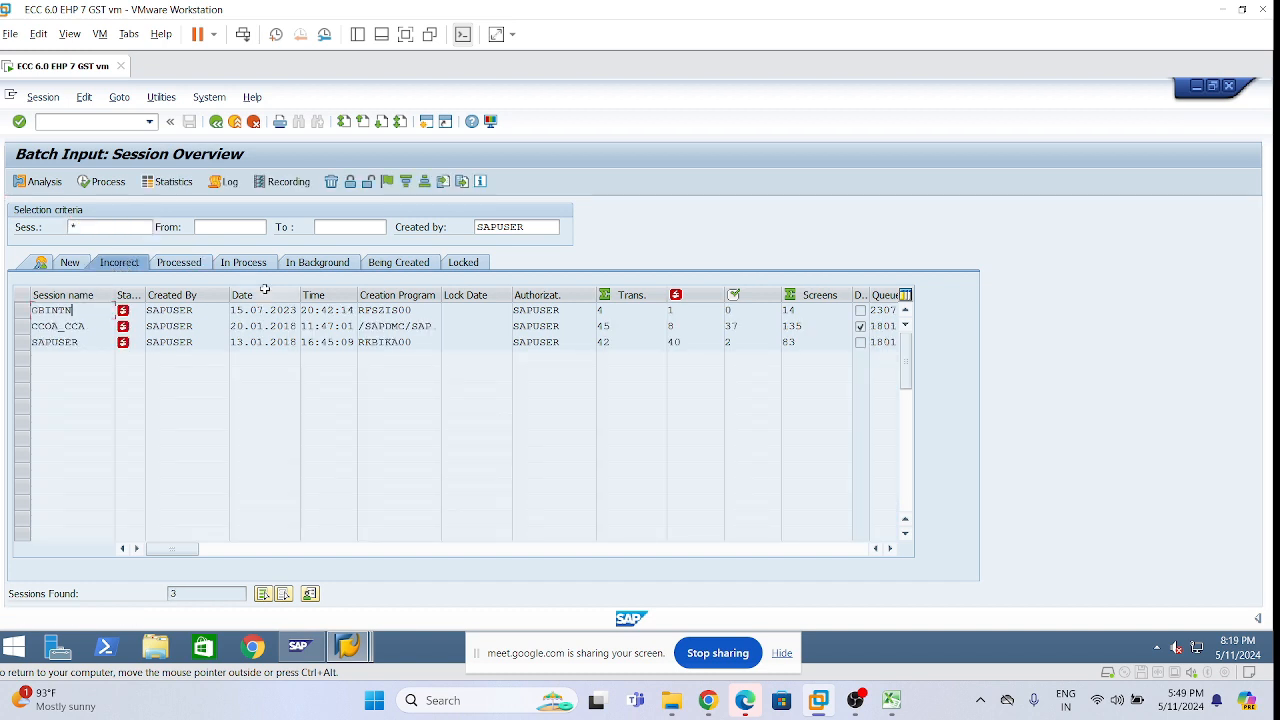
{"action": "left_click", "coordinate": [314, 264]}
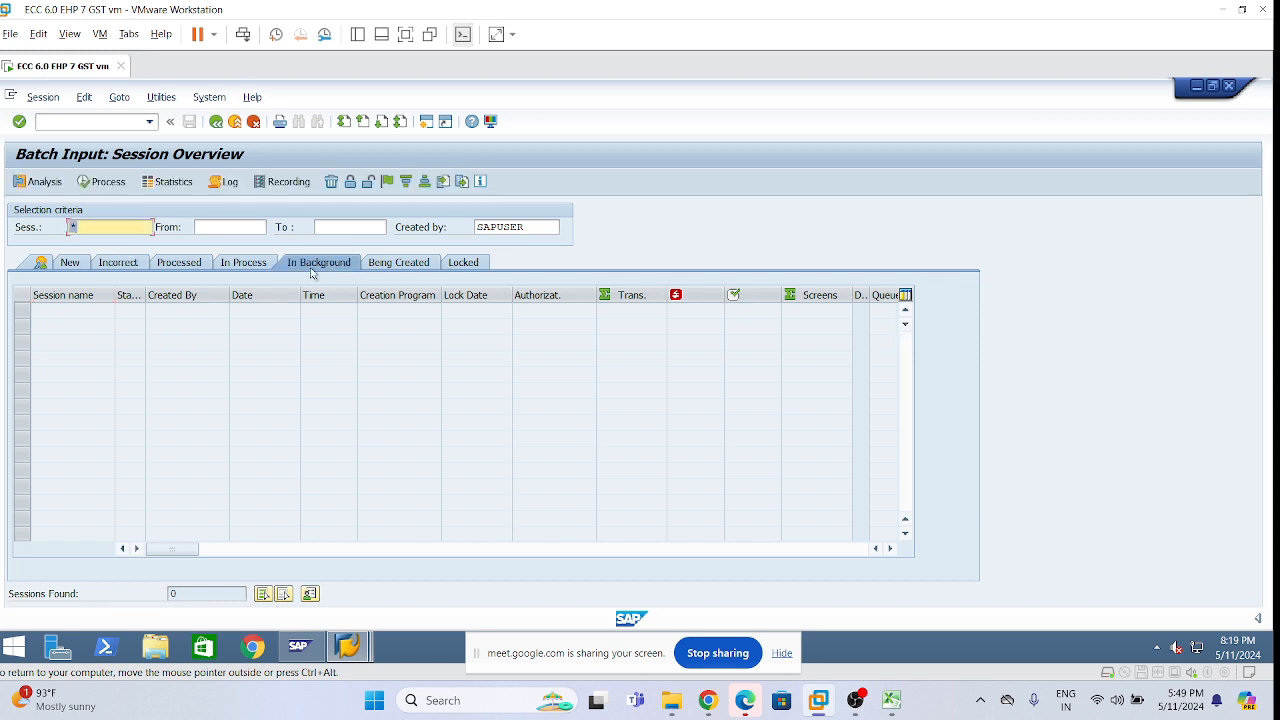
{"action": "left_click", "coordinate": [402, 262]}
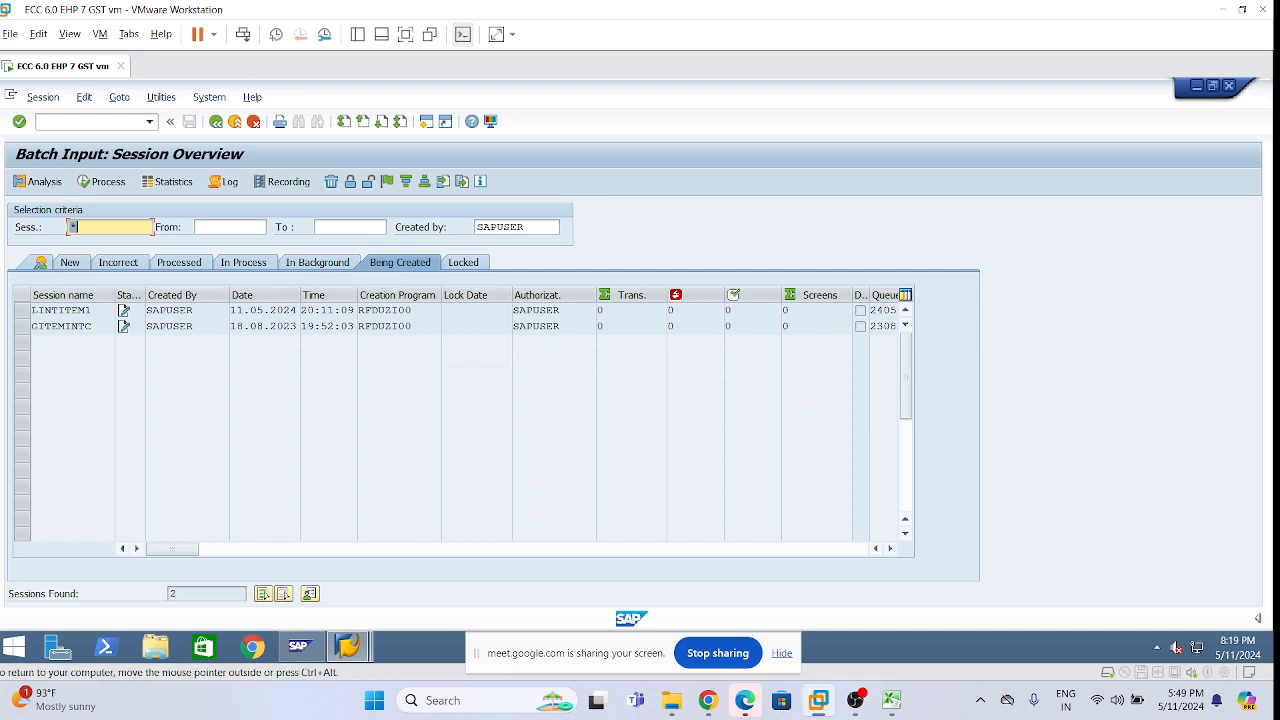
Try to process the LINTITEM1 session created on 11.05.2024 at 20:11:09 from the list of all sessions
{"action": "left_click", "coordinate": [21, 310]}
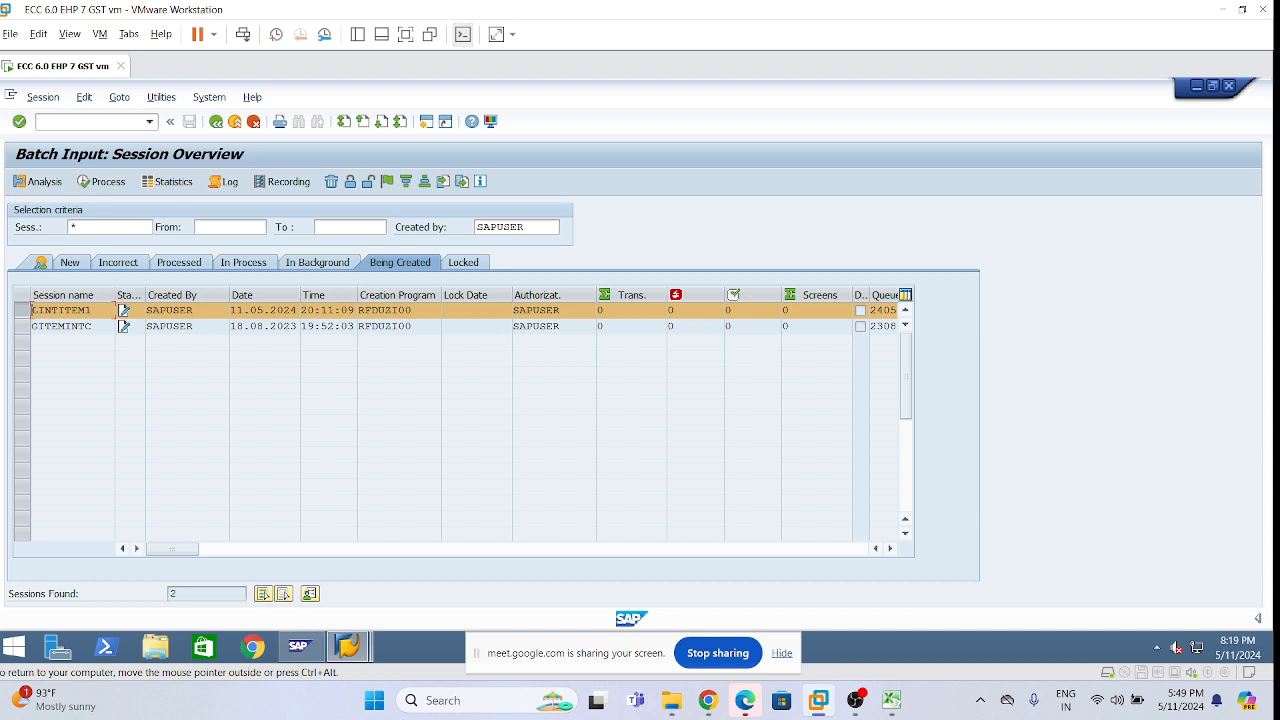
{"action": "left_click", "coordinate": [38, 262]}
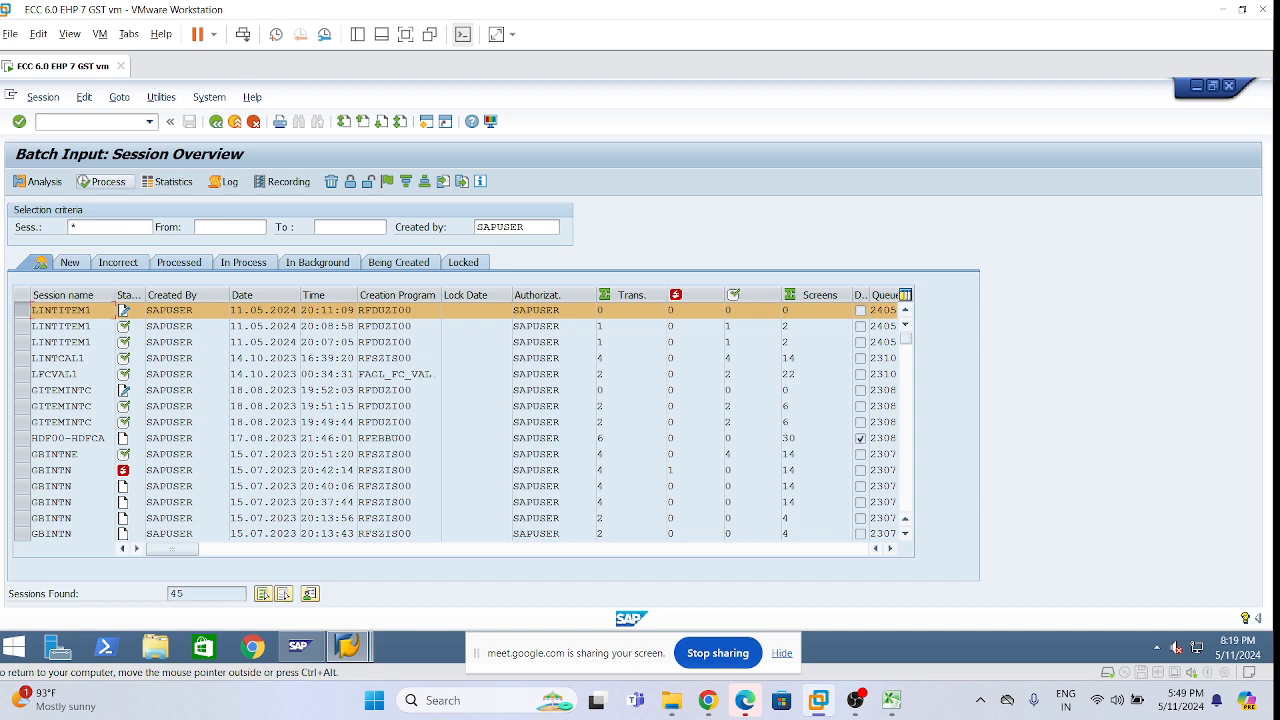
{"action": "left_click", "coordinate": [104, 186]}
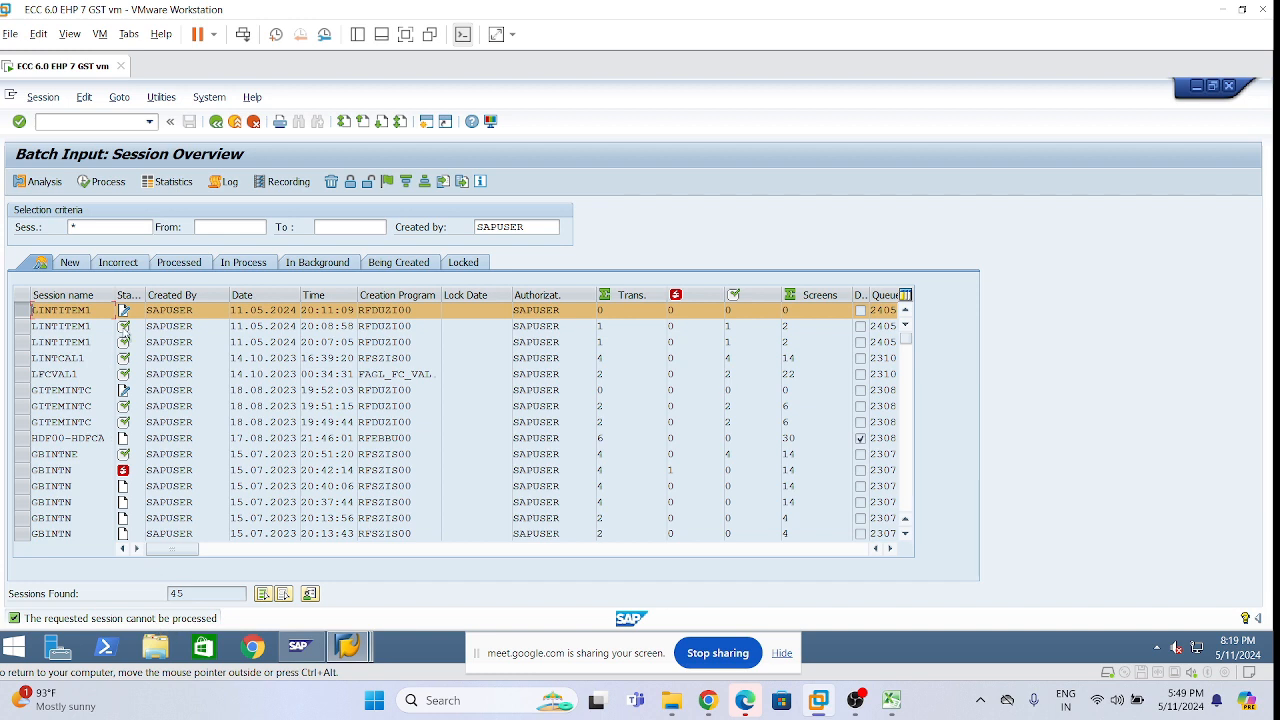
Review the in-process sessions and the sessions still being created
{"action": "left_click", "coordinate": [306, 266]}
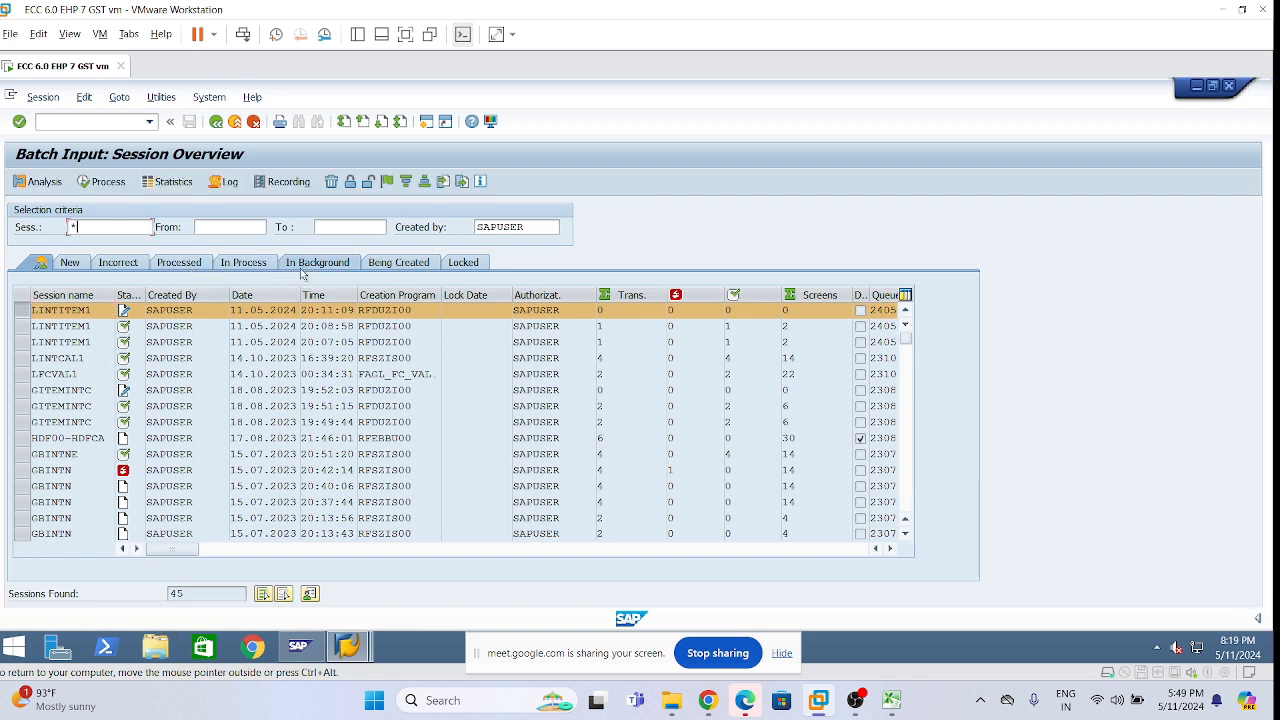
{"action": "left_click", "coordinate": [237, 264]}
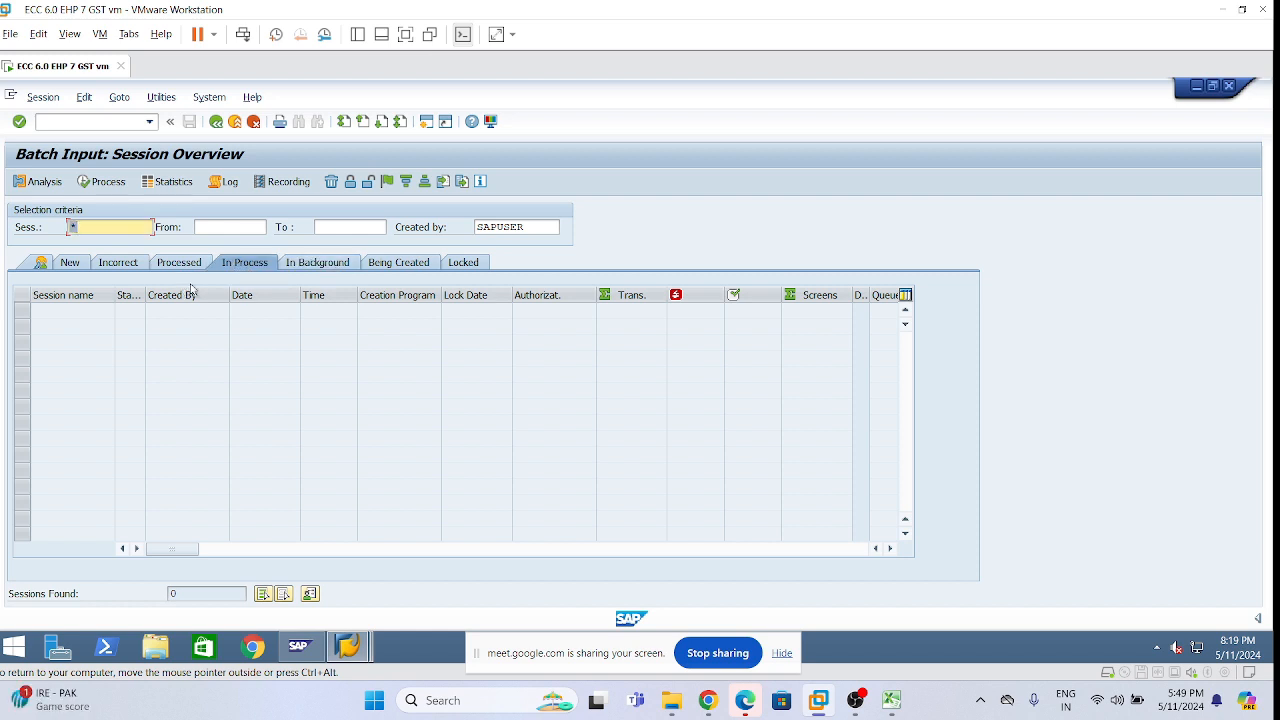
{"action": "left_click", "coordinate": [388, 268]}
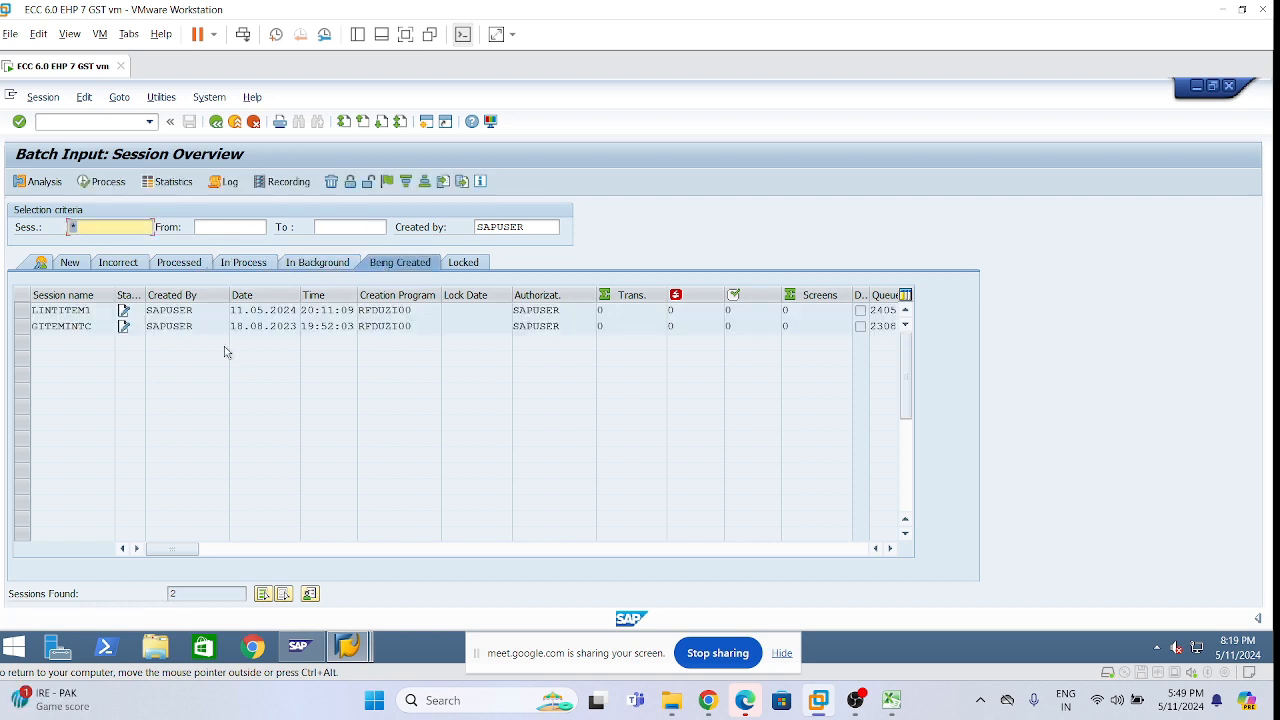